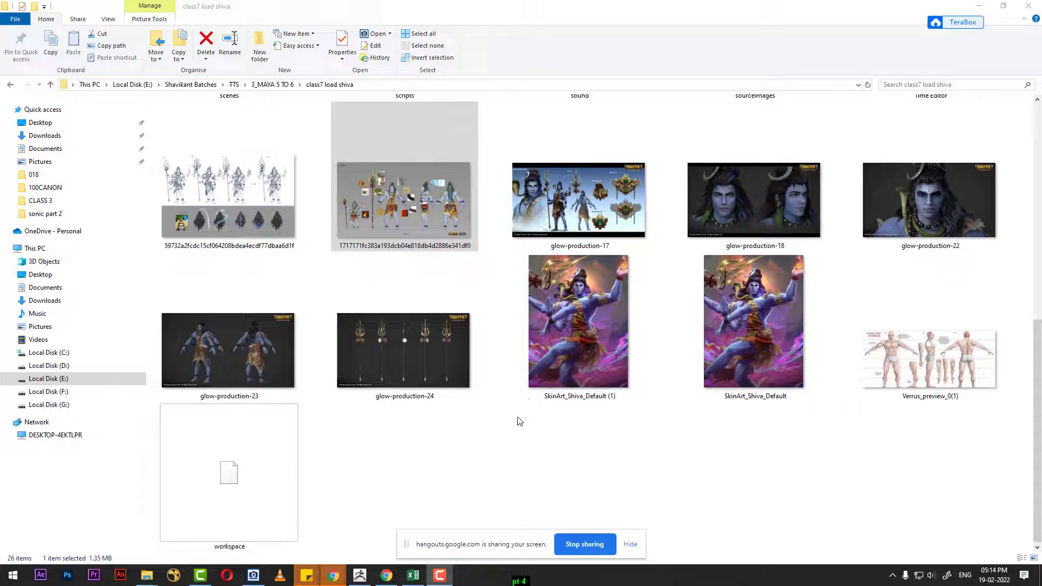
Bring the Shiva bust sculpt forward in ZBrush and check it from the front view.
{"action": "left_click", "coordinate": [520, 421]}
{"action": "left_click", "coordinate": [359, 575]}
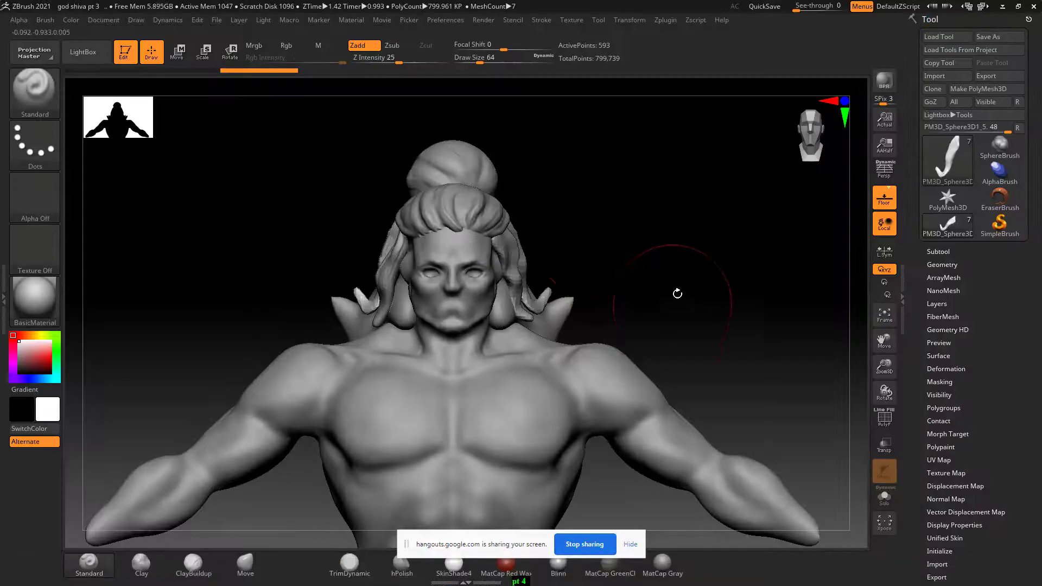
{"action": "mouse_move", "coordinate": [676, 293]}
{"action": "left_mouse_down"}
{"action": "mouse_move", "coordinate": [669, 288]}
{"action": "mouse_move", "coordinate": [706, 278]}
{"action": "mouse_move", "coordinate": [698, 290]}
{"action": "mouse_move", "coordinate": [714, 270]}
{"action": "mouse_move", "coordinate": [682, 270]}
{"action": "mouse_move", "coordinate": [729, 252]}
{"action": "mouse_move", "coordinate": [732, 265]}
{"action": "mouse_move", "coordinate": [747, 255]}
{"action": "mouse_move", "coordinate": [725, 284]}
{"action": "mouse_move", "coordinate": [698, 291]}
{"action": "mouse_move", "coordinate": [737, 295]}
{"action": "mouse_move", "coordinate": [721, 298]}
{"action": "mouse_move", "coordinate": [728, 310]}
{"action": "mouse_move", "coordinate": [747, 277]}
{"action": "left_mouse_up"}
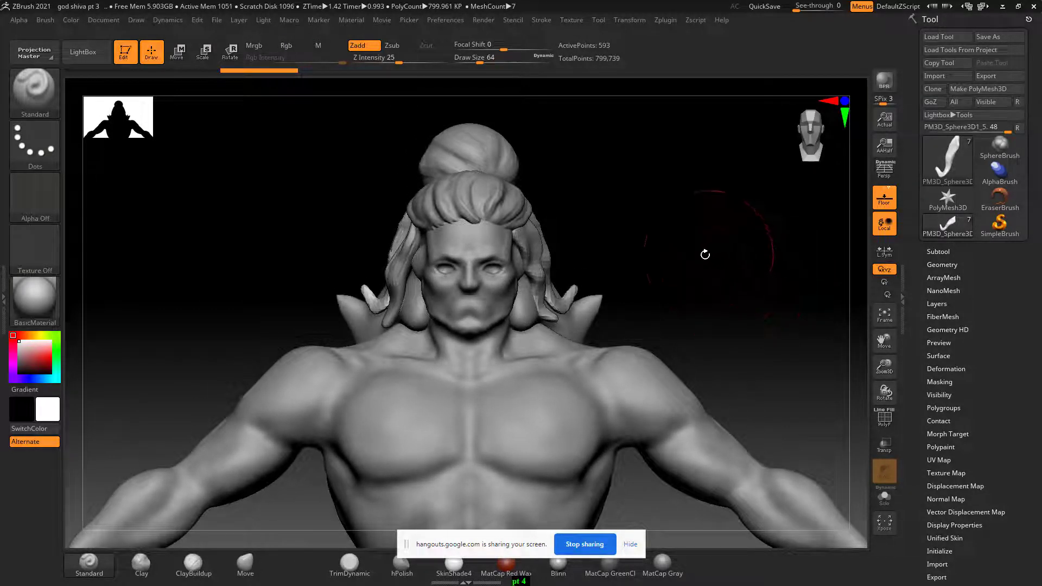
{"action": "key", "text": "alt+Tab"}
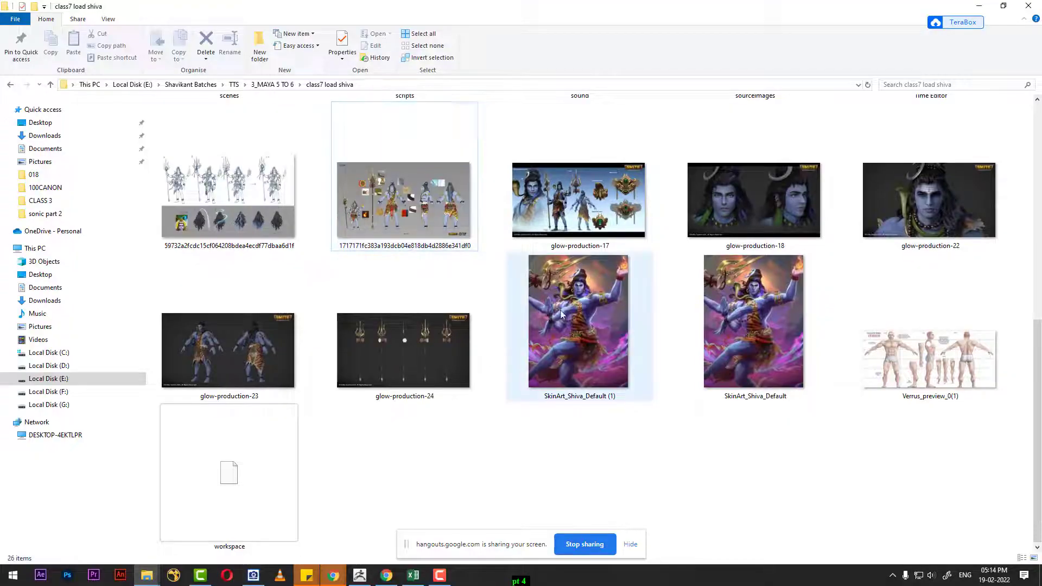
Preview the Shiva concept sheet, then open it with Adobe Photoshop 2020.
{"action": "double_click", "coordinate": [435, 207]}
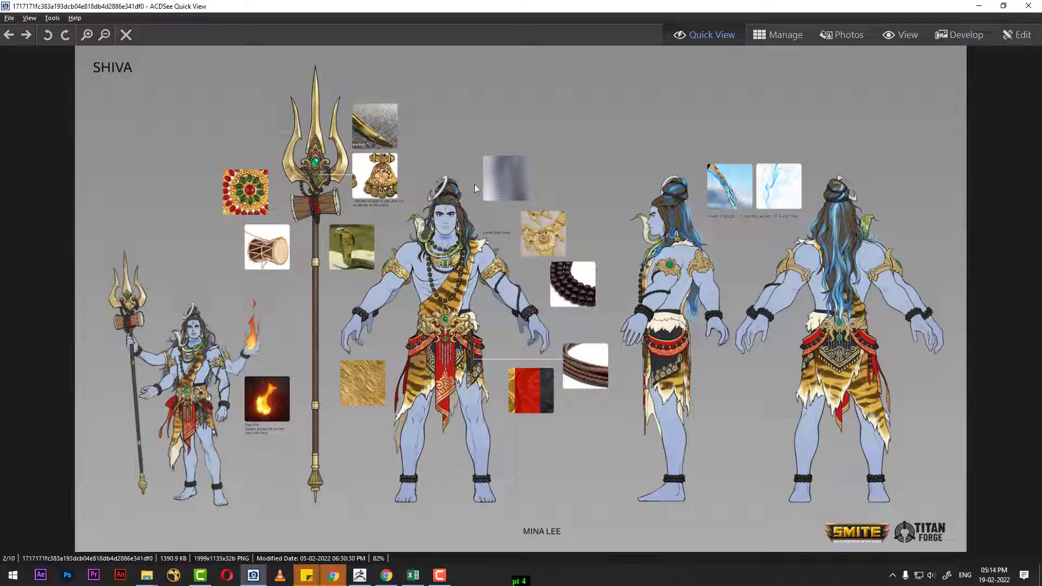
{"action": "left_click", "coordinate": [1026, 8]}
{"action": "right_click", "coordinate": [407, 197]}
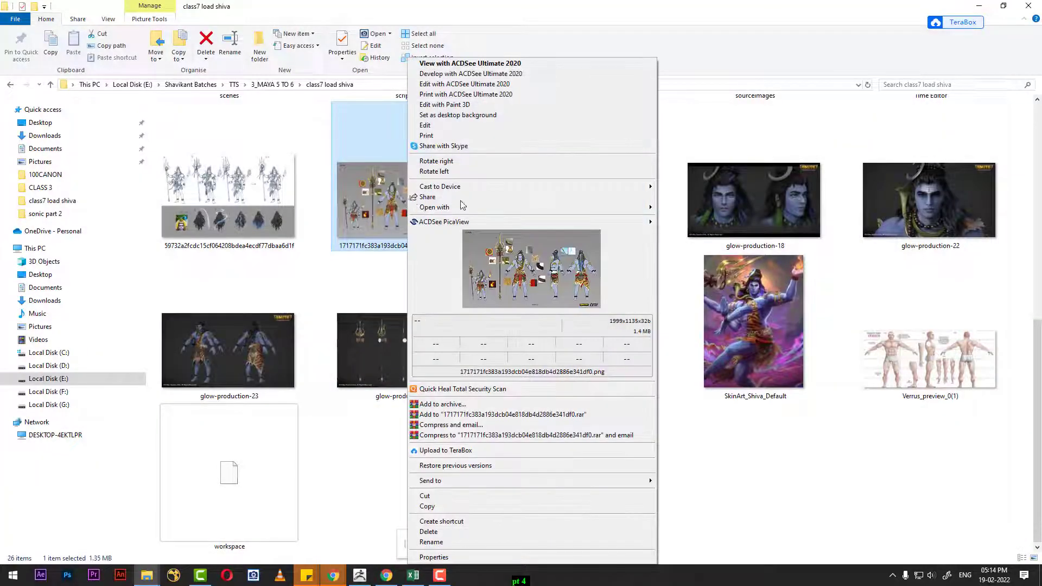
{"action": "mouse_move", "coordinate": [435, 207]}
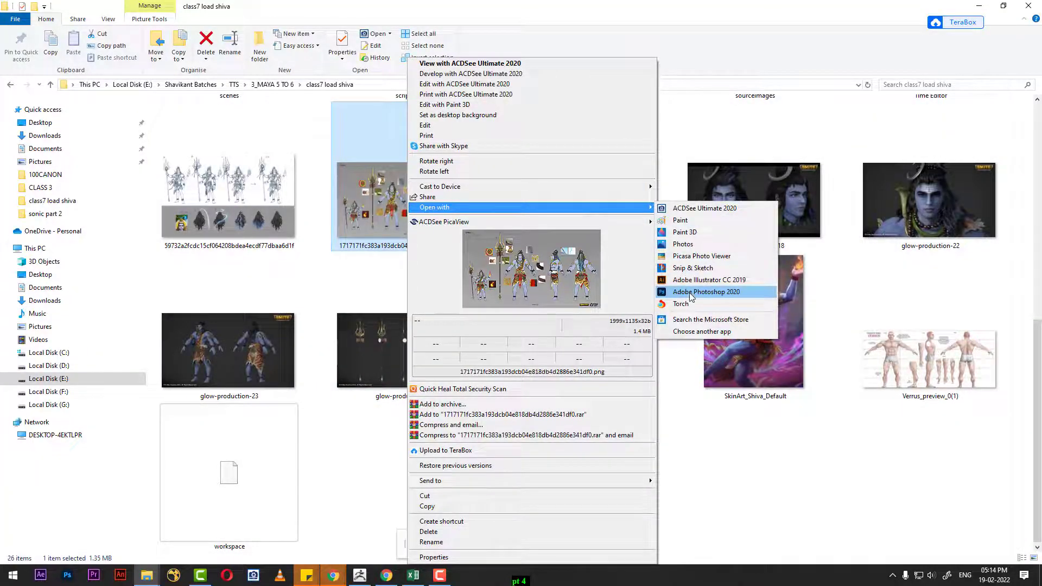
{"action": "left_click", "coordinate": [690, 294]}
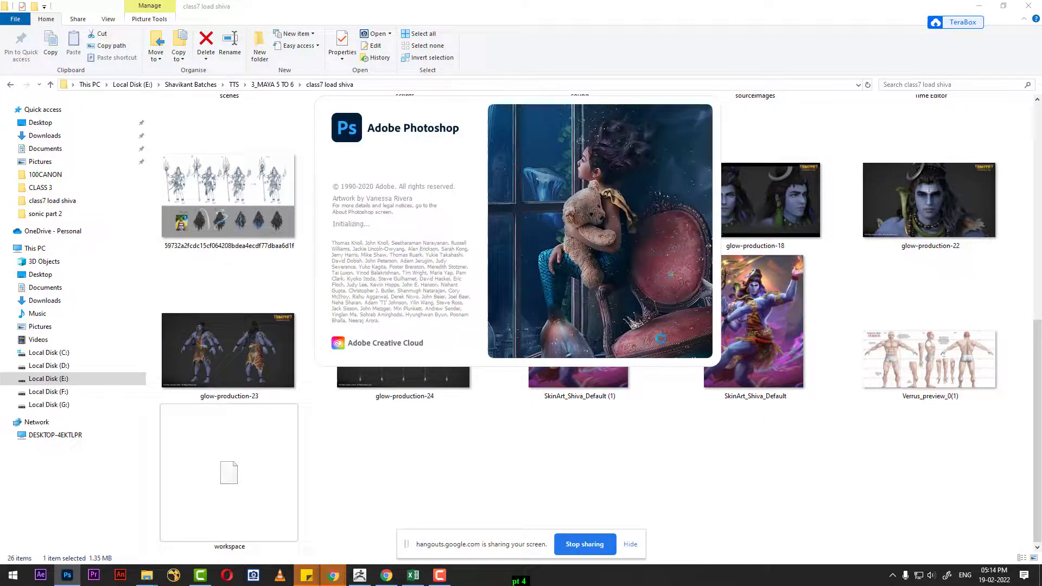
Reopen the concept sheet in a restored-down ACDSee Quick View window.
{"action": "left_click", "coordinate": [606, 432]}
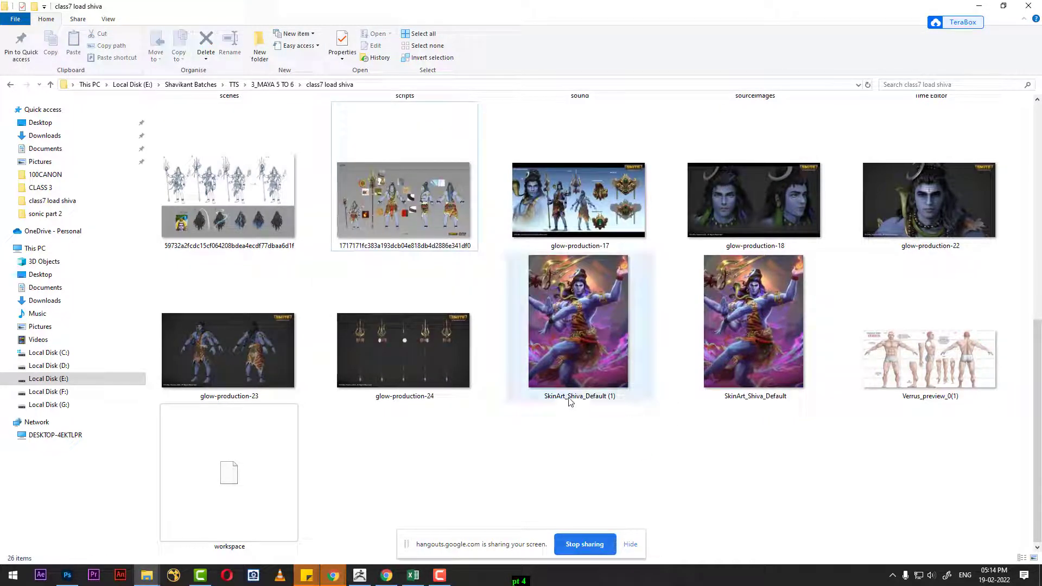
{"action": "double_click", "coordinate": [438, 216]}
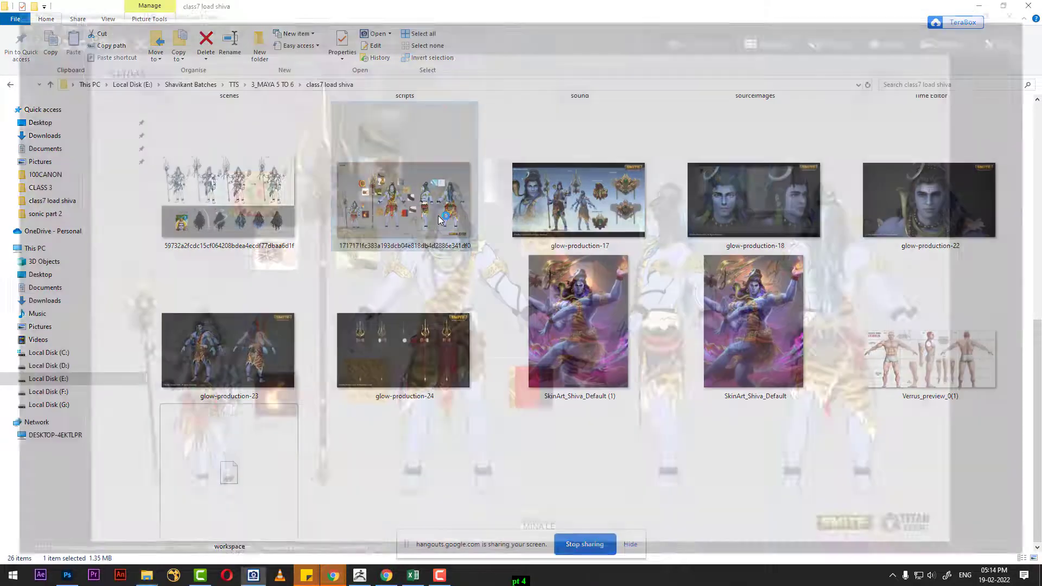
{"action": "key", "text": "super+Down"}
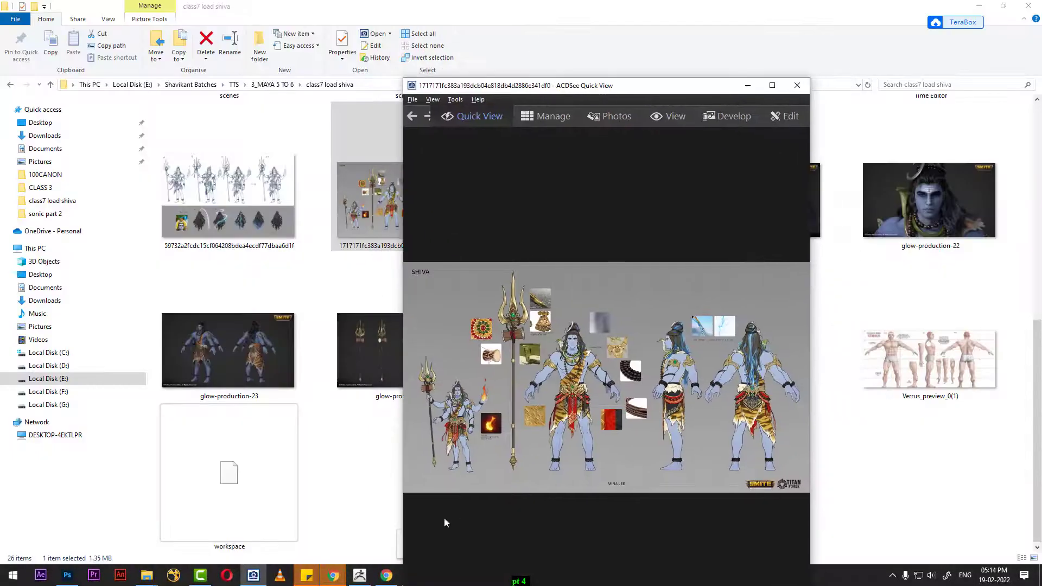
Park the ACDSee reference at the top-left and zoom it onto Shiva's face.
{"action": "left_click", "coordinate": [360, 575]}
{"action": "left_click_drag", "start_coordinate": [597, 85], "coordinate": [205, 67]}
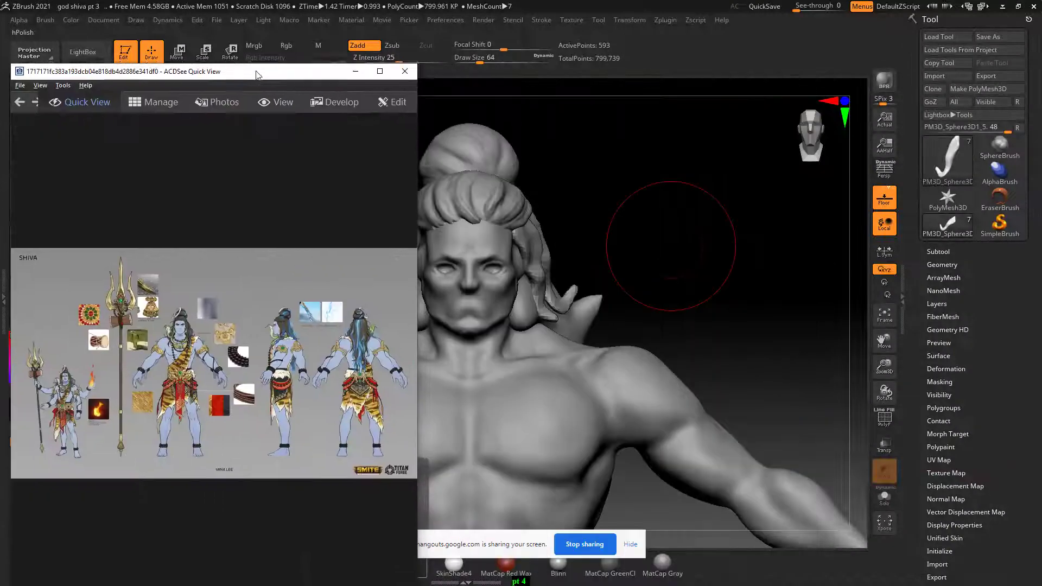
{"action": "scroll", "coordinate": [286, 352], "scroll_direction": "up", "scroll_amount": 2}
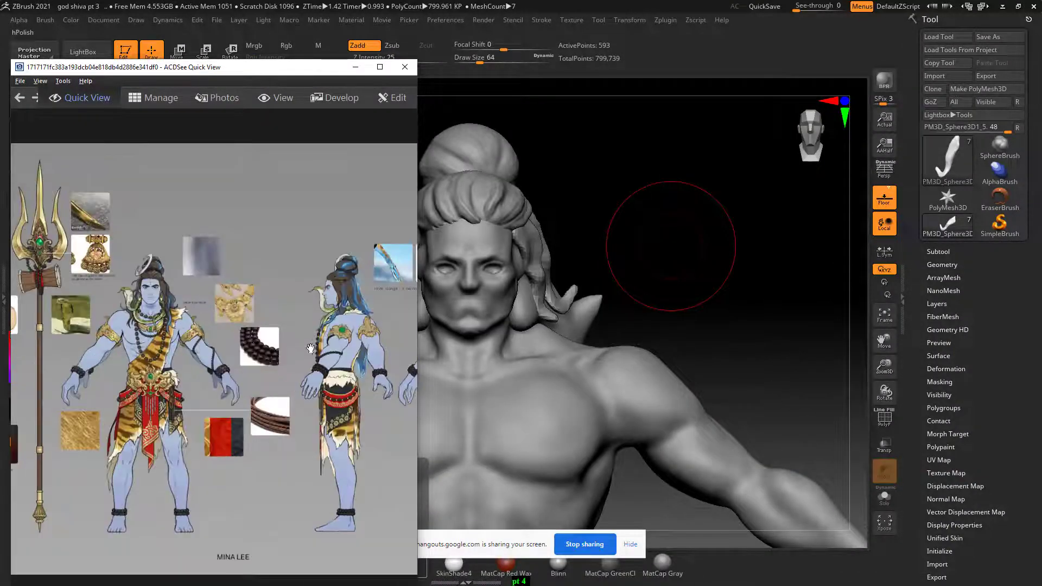
{"action": "scroll", "coordinate": [269, 341], "scroll_direction": "up", "scroll_amount": 2}
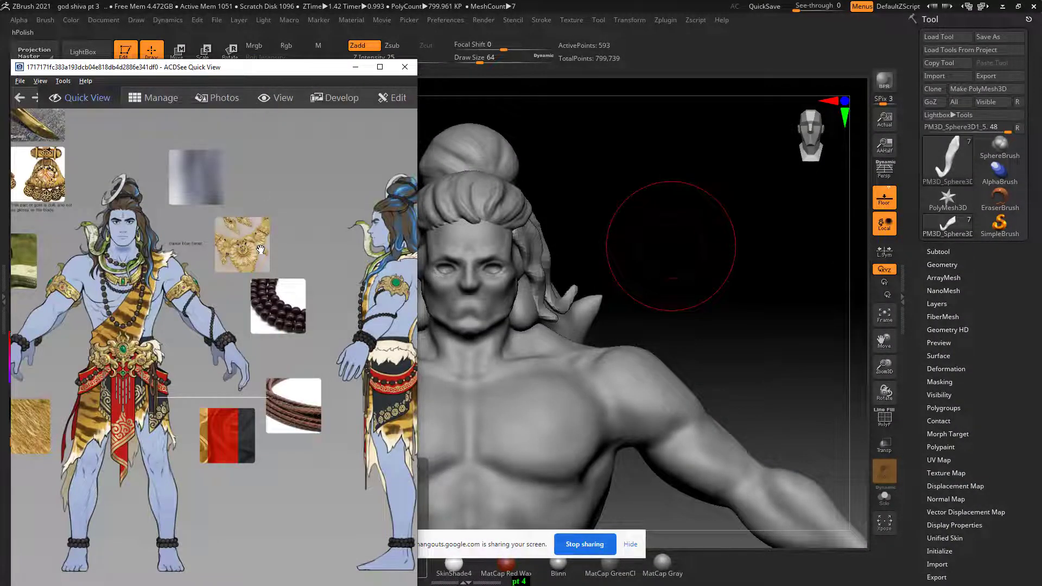
{"action": "scroll", "coordinate": [260, 249], "scroll_direction": "up", "scroll_amount": 2}
{"action": "scroll", "coordinate": [260, 249], "scroll_direction": "up", "scroll_amount": 1}
{"action": "left_click_drag", "start_coordinate": [264, 67], "coordinate": [142, 63]}
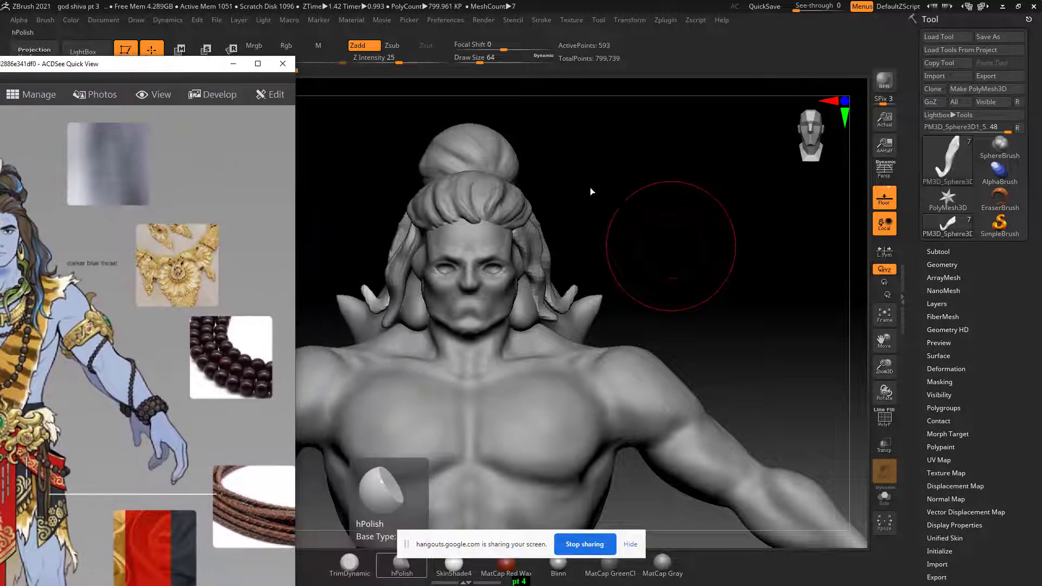
Shorten the reference window and bring the sculpt's head up close beside it.
{"action": "left_click_drag", "start_coordinate": [647, 209], "coordinate": [324, 164]}
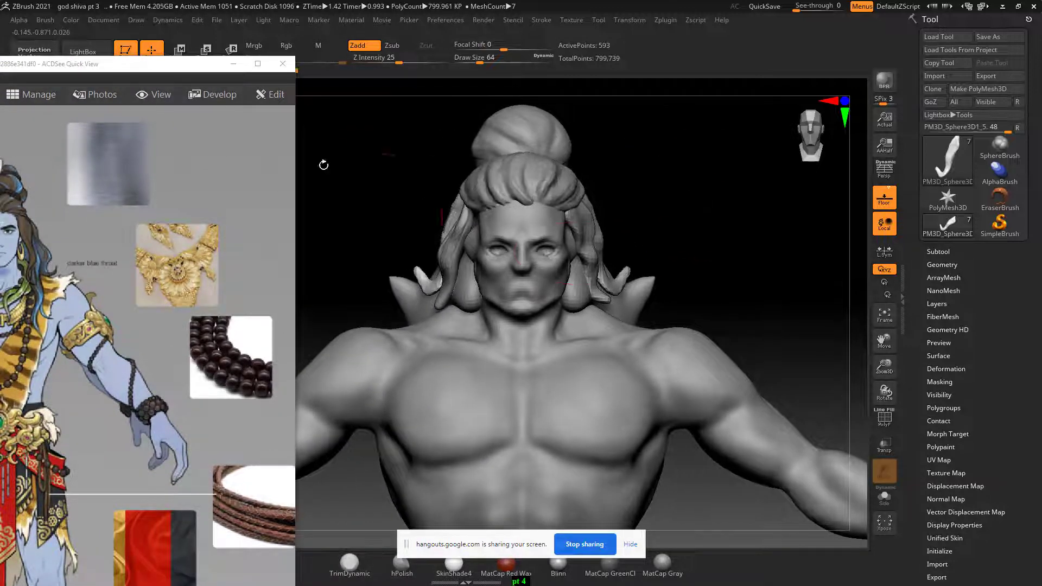
{"action": "mouse_move", "coordinate": [177, 66]}
{"action": "left_mouse_down"}
{"action": "mouse_move", "coordinate": [248, 48]}
{"action": "mouse_move", "coordinate": [434, 181]}
{"action": "left_mouse_up"}
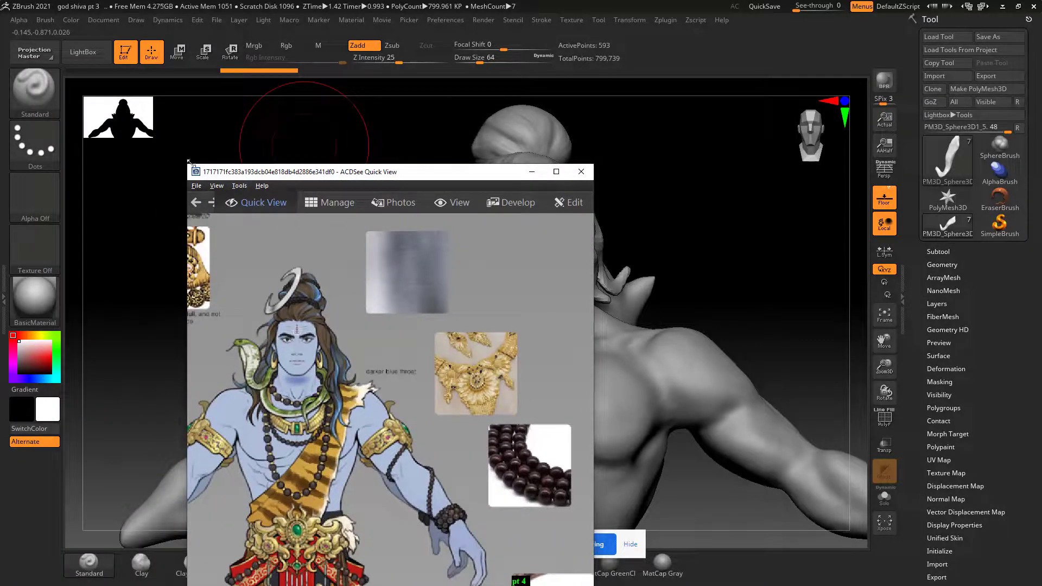
{"action": "mouse_move", "coordinate": [207, 178]}
{"action": "left_mouse_down"}
{"action": "mouse_move", "coordinate": [305, 332]}
{"action": "mouse_move", "coordinate": [102, 111]}
{"action": "mouse_move", "coordinate": [149, 68]}
{"action": "left_mouse_up"}
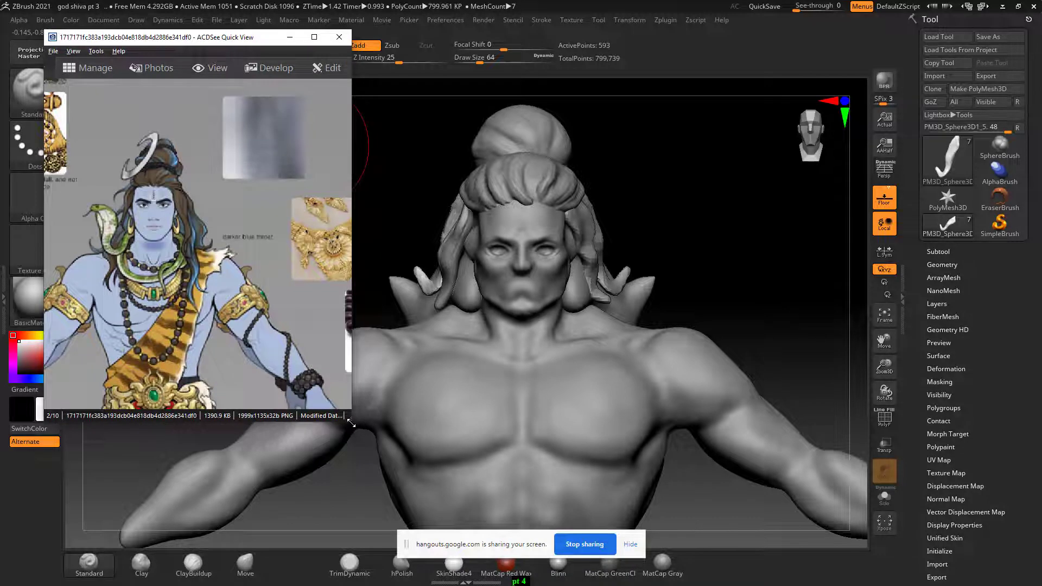
{"action": "left_click_drag", "start_coordinate": [351, 423], "coordinate": [353, 358]}
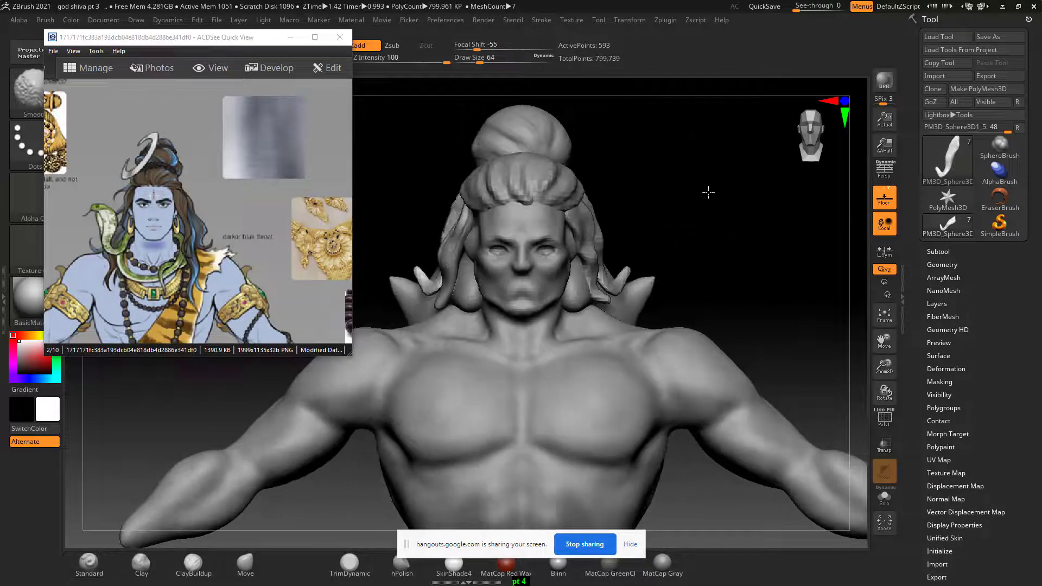
{"action": "mouse_move", "coordinate": [642, 239]}
{"action": "left_mouse_down"}
{"action": "mouse_move", "coordinate": [726, 212]}
{"action": "mouse_move", "coordinate": [727, 291]}
{"action": "left_mouse_up"}
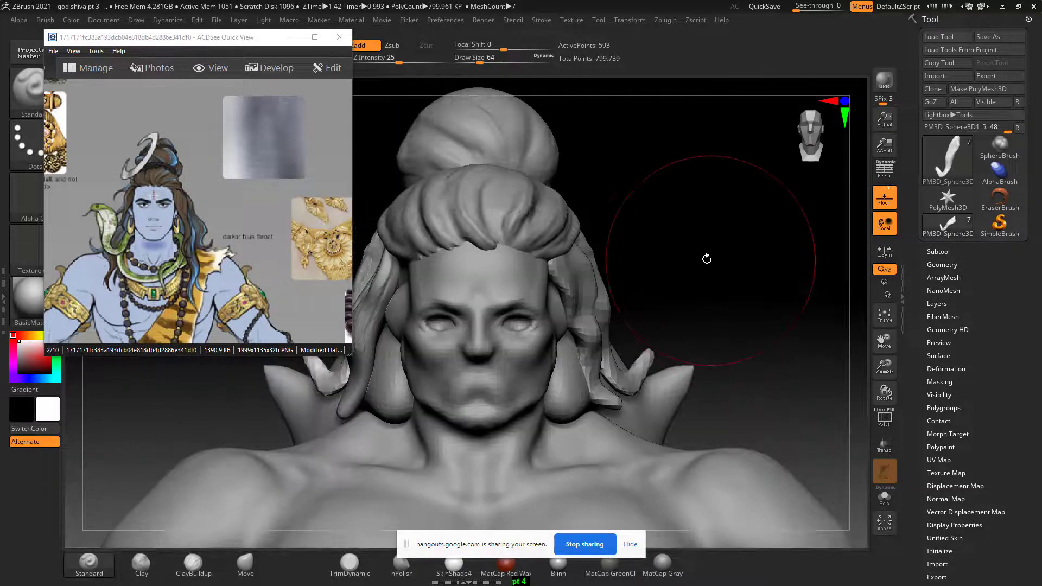
{"action": "left_click_drag", "start_coordinate": [715, 254], "coordinate": [638, 246]}
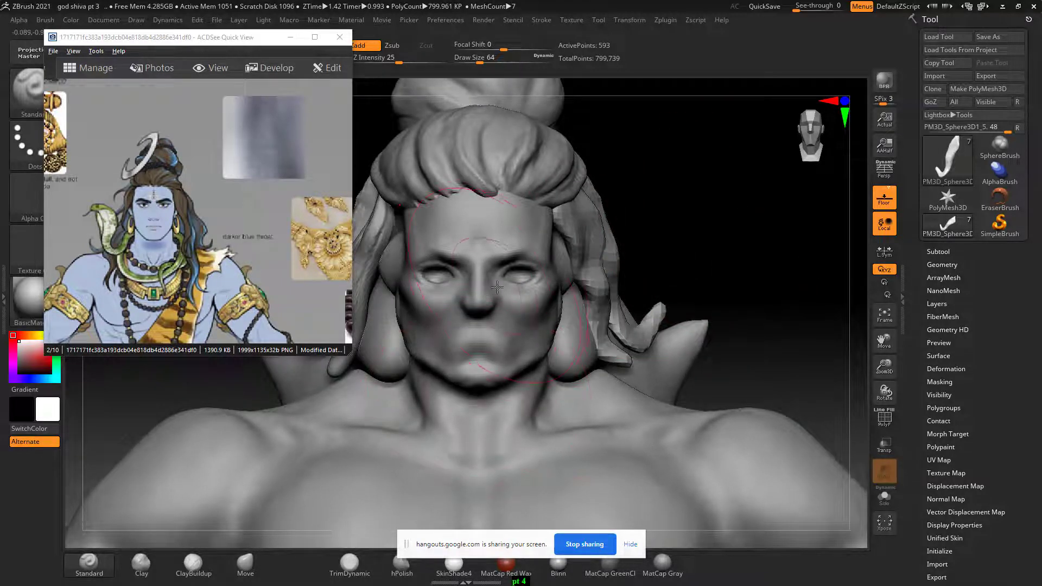
Build up the nose bridge with a smaller Clay Buildup brush at strength 2.
{"action": "left_click", "coordinate": [492, 264], "text": "alt"}
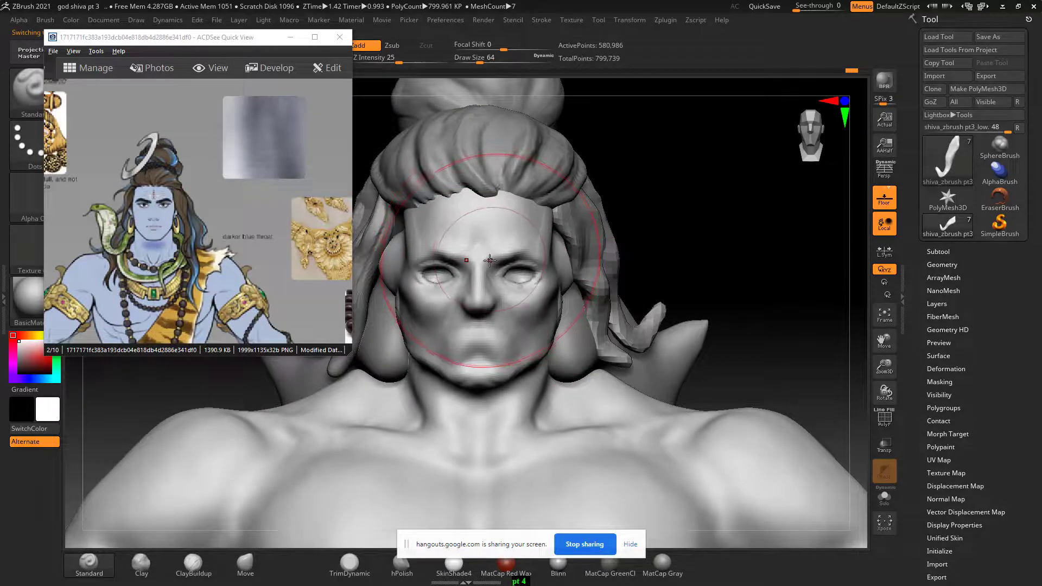
{"action": "key", "text": "bracketleft"}
{"action": "key", "text": "bracketleft"}
{"action": "key", "text": "bracketleft"}
{"action": "key", "text": "bracketleft"}
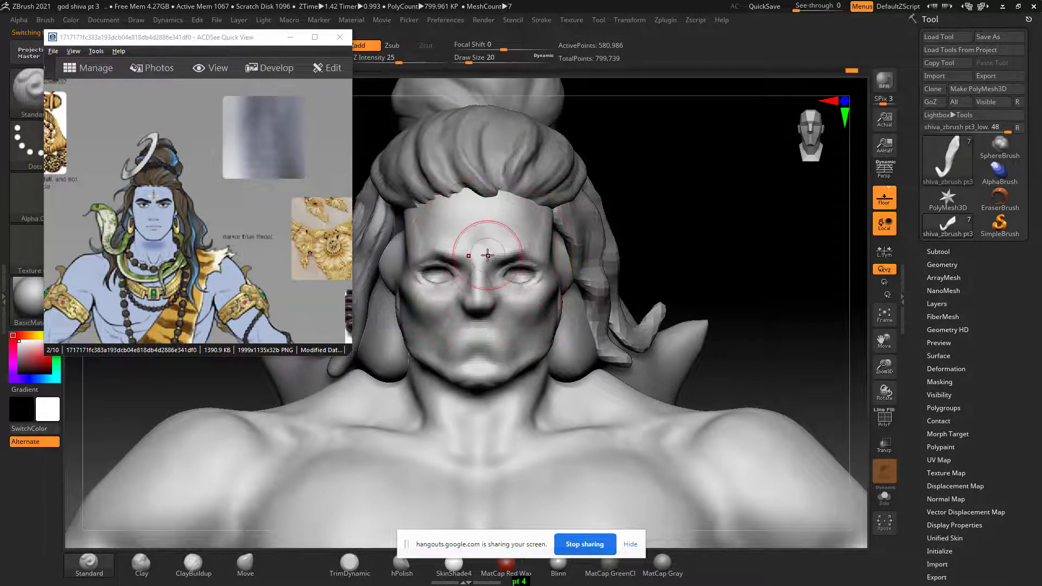
{"action": "key", "text": "bracketleft"}
{"action": "mouse_move", "coordinate": [673, 196]}
{"action": "left_mouse_down"}
{"action": "mouse_move", "coordinate": [692, 178]}
{"action": "mouse_move", "coordinate": [487, 273]}
{"action": "left_mouse_up"}
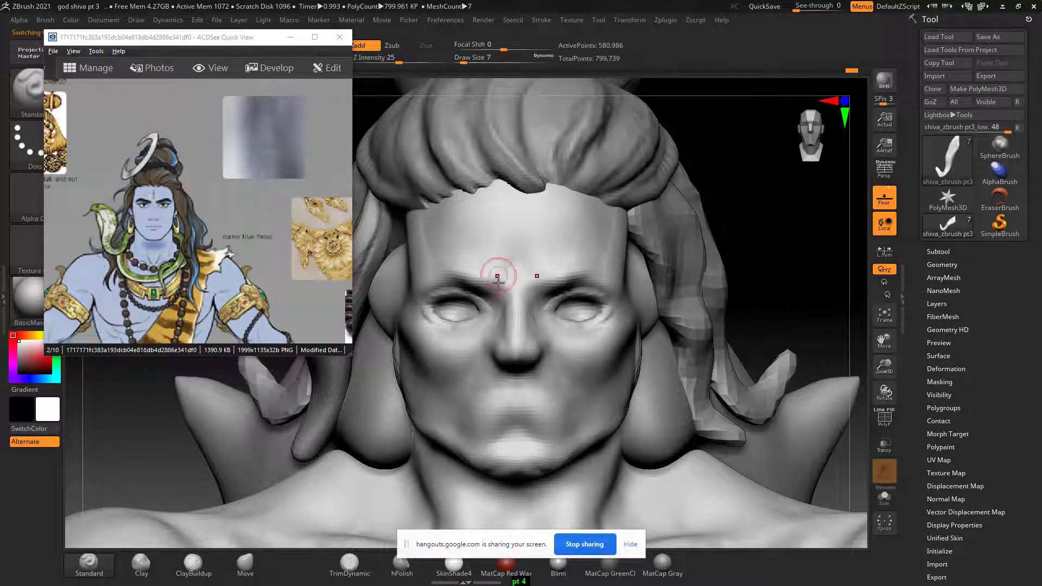
{"action": "left_click", "coordinate": [194, 562]}
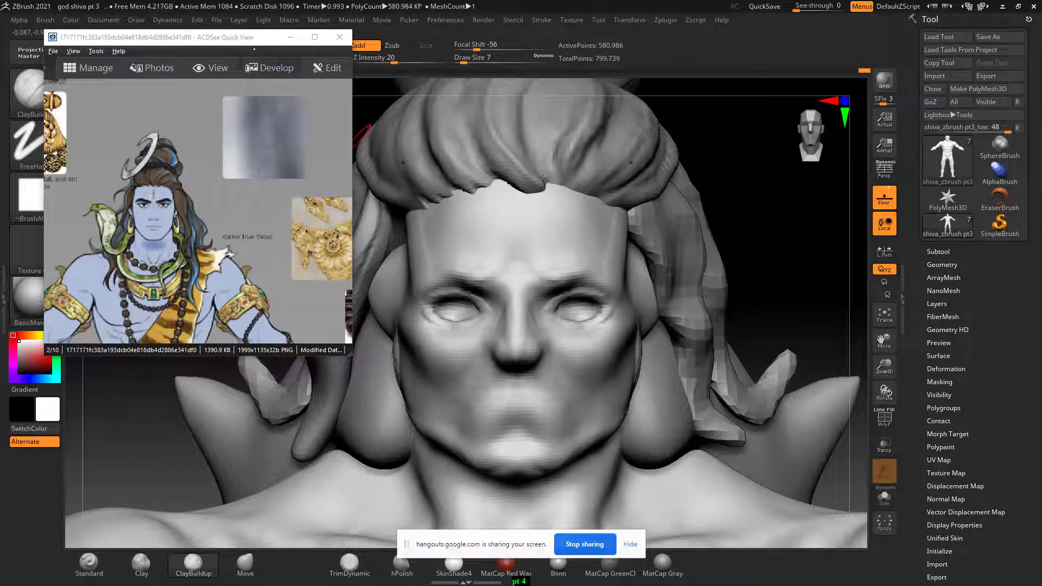
{"action": "left_click_drag", "start_coordinate": [254, 37], "coordinate": [227, 77]}
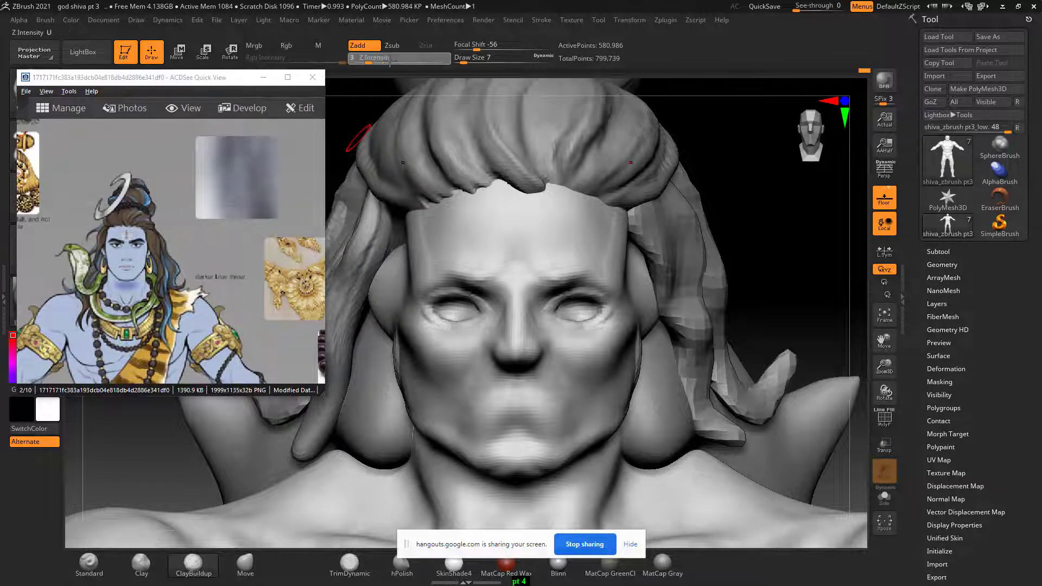
{"action": "left_click_drag", "start_coordinate": [365, 59], "coordinate": [363, 59]}
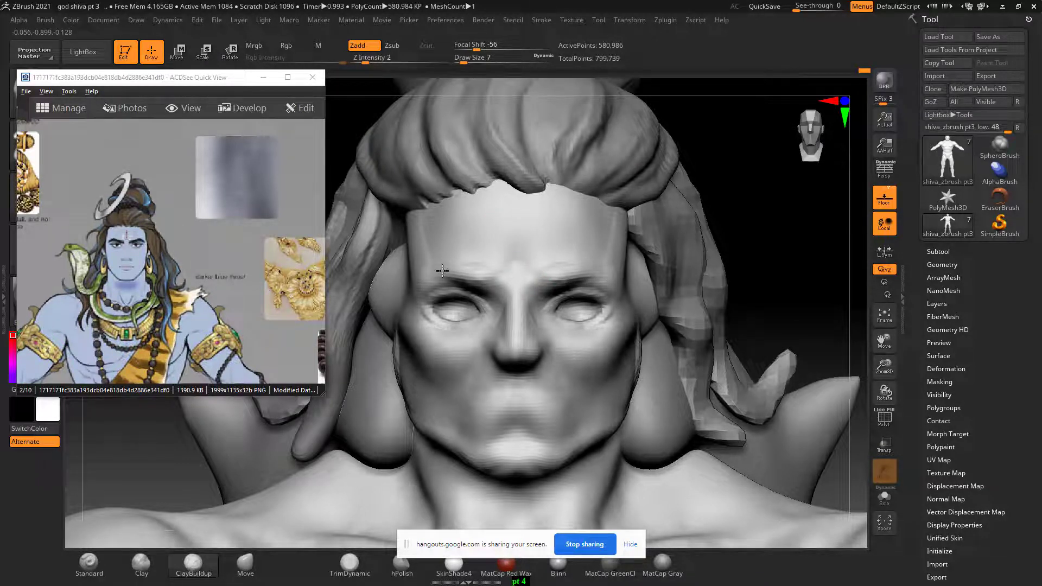
{"action": "left_click_drag", "start_coordinate": [504, 293], "coordinate": [513, 329]}
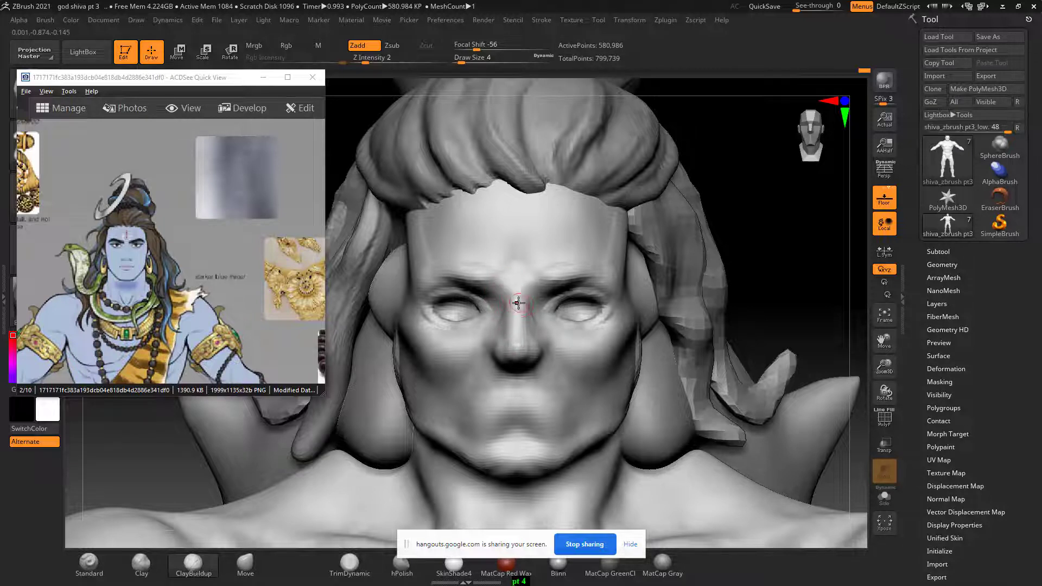
Zoom in on the face and expand the Subtool list showing the head and spheres.
{"action": "left_click_drag", "start_coordinate": [727, 238], "coordinate": [584, 332]}
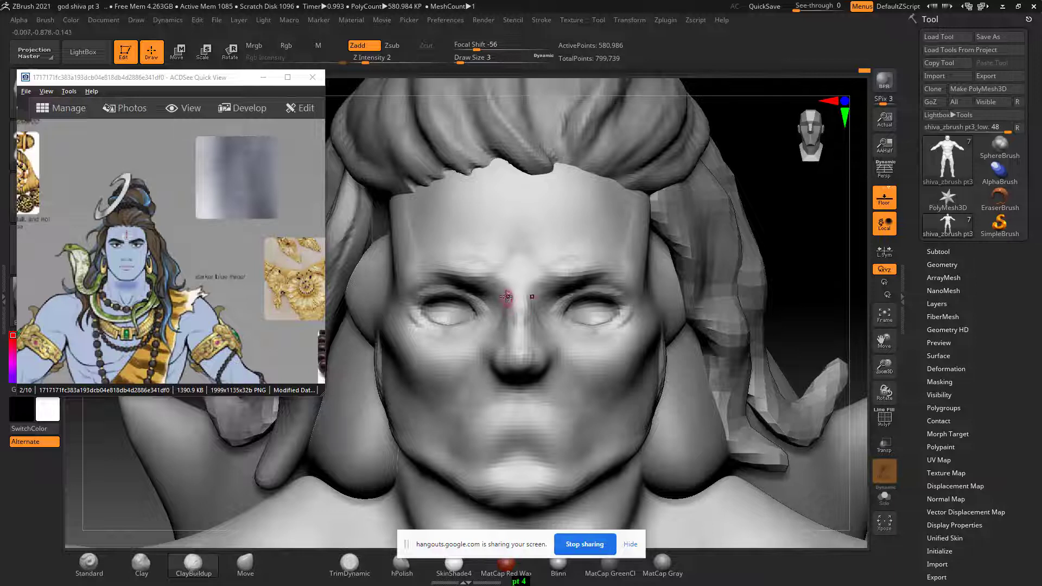
{"action": "key", "text": "alt"}
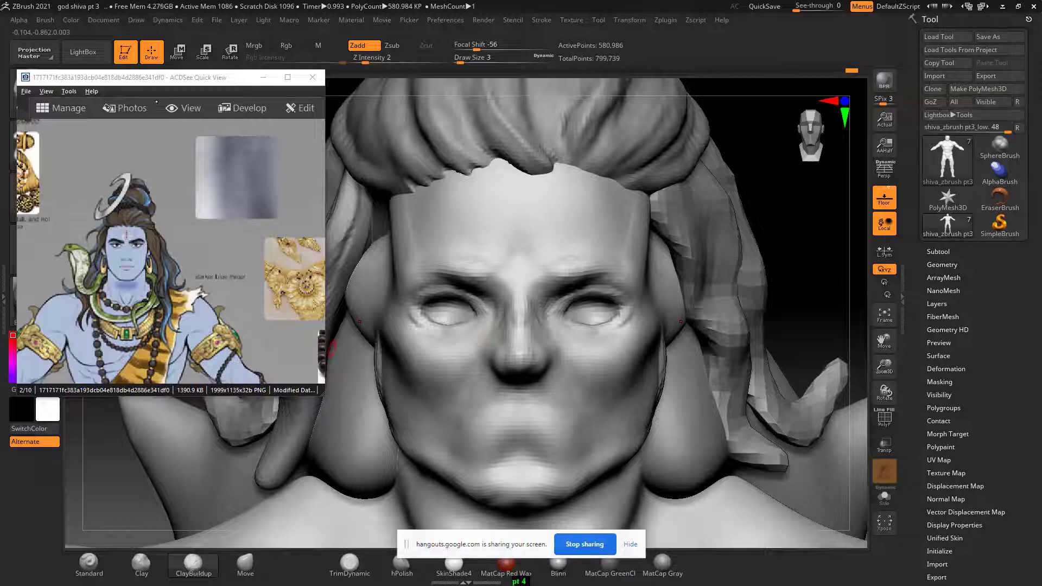
{"action": "left_click_drag", "start_coordinate": [156, 78], "coordinate": [154, 85]}
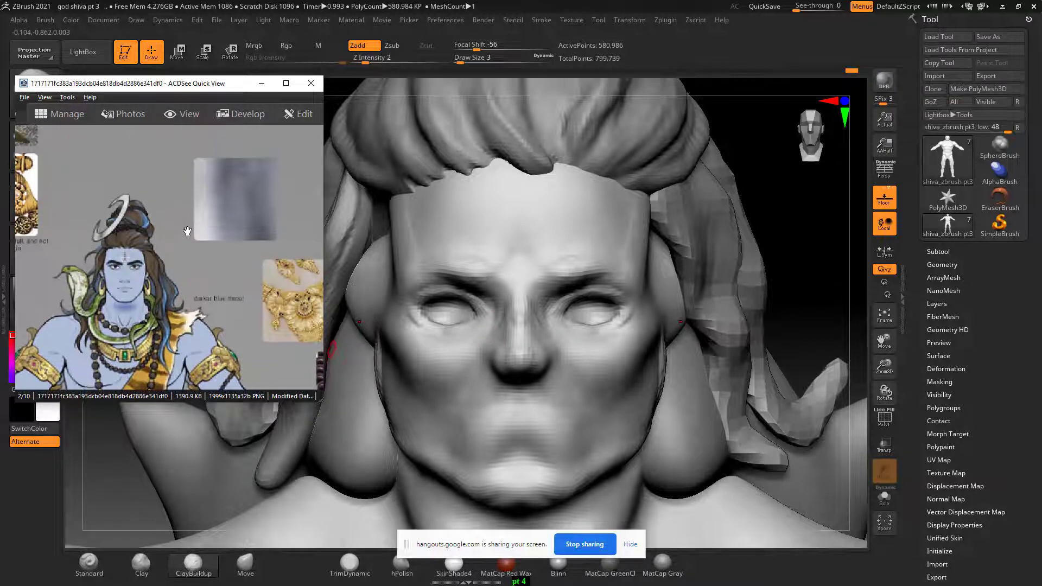
{"action": "scroll", "coordinate": [179, 262], "scroll_direction": "up", "scroll_amount": 2}
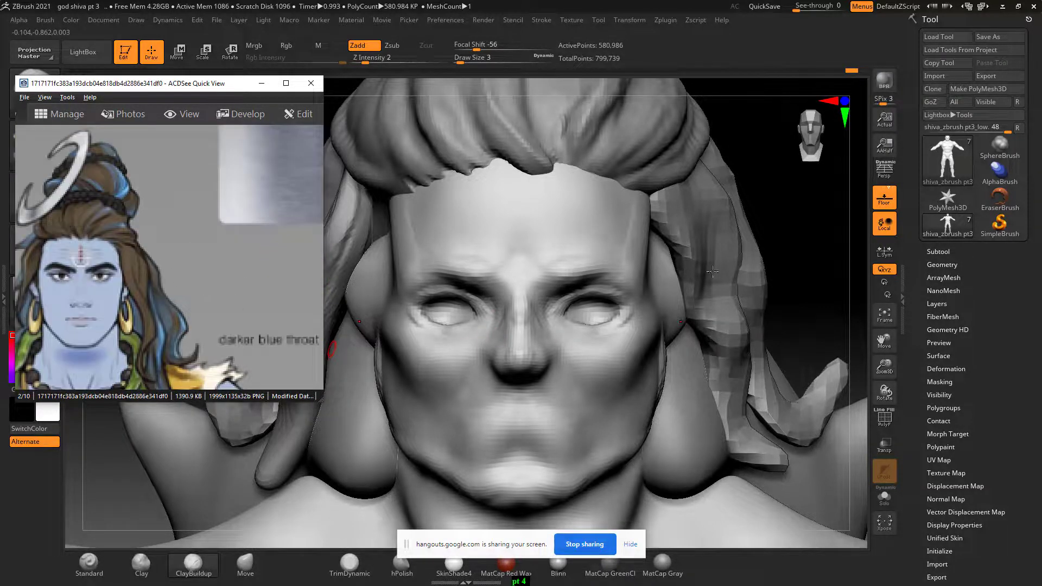
{"action": "left_click_drag", "start_coordinate": [784, 205], "coordinate": [759, 234]}
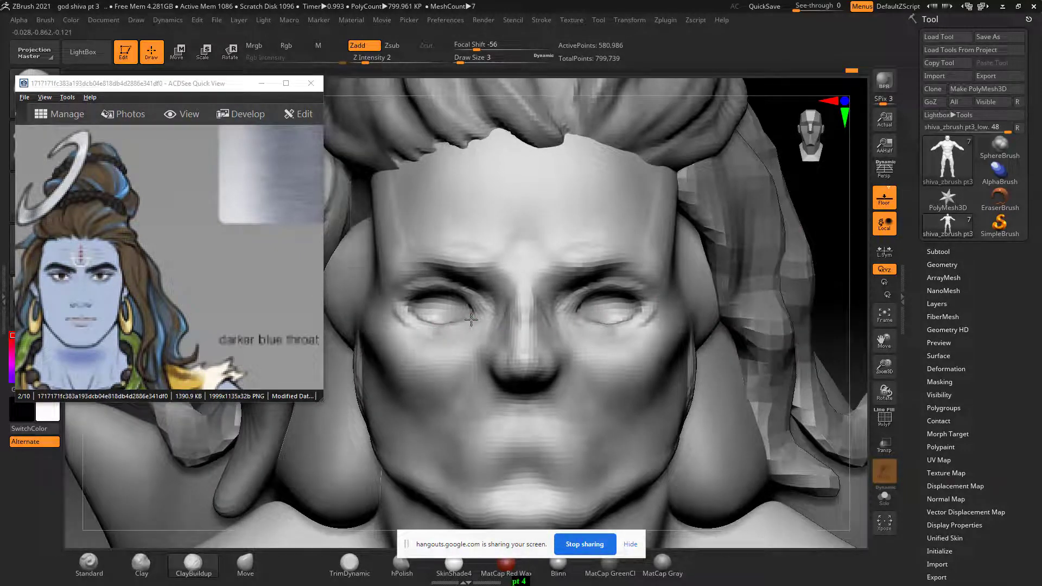
{"action": "left_click", "coordinate": [937, 251]}
Insert a new Sphere3D subtool and make it the active subtool.
{"action": "left_click", "coordinate": [940, 341]}
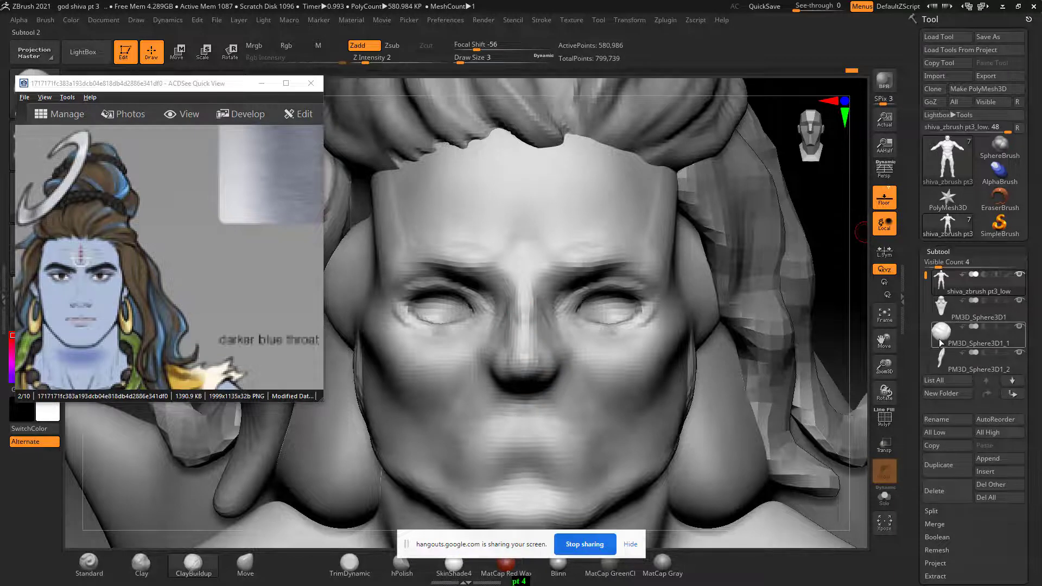
{"action": "left_click", "coordinate": [952, 368]}
{"action": "scroll", "coordinate": [954, 369], "scroll_direction": "down", "scroll_amount": 2}
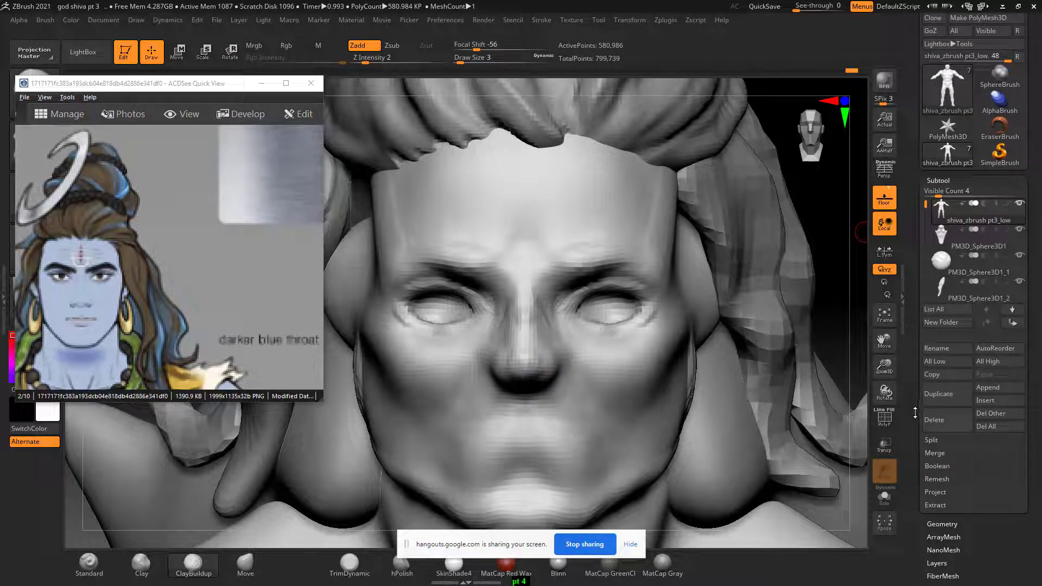
{"action": "left_click", "coordinate": [985, 401]}
{"action": "left_click", "coordinate": [622, 357]}
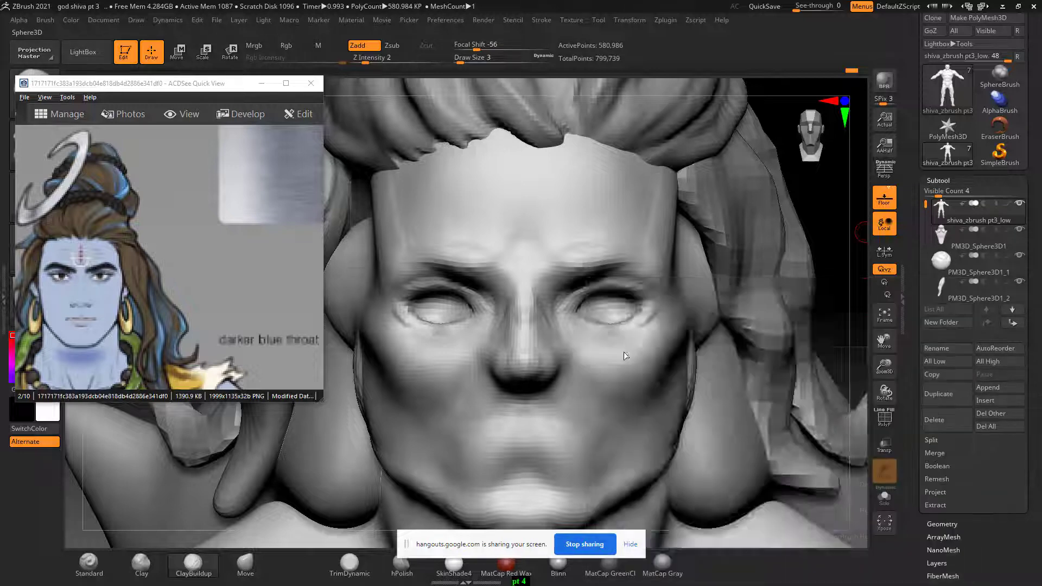
{"action": "key", "text": "f"}
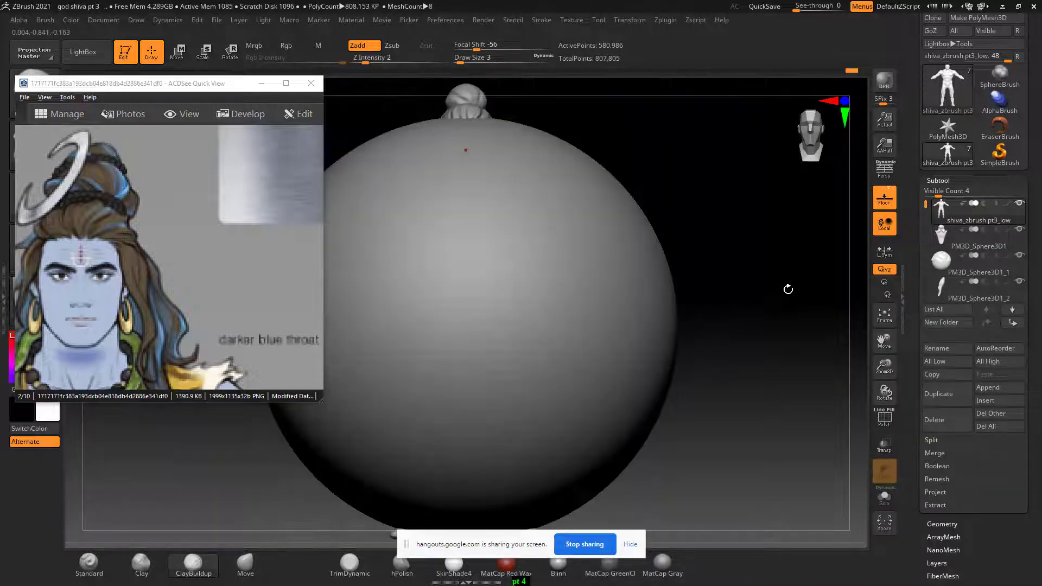
{"action": "scroll", "coordinate": [928, 206], "scroll_direction": "down", "scroll_amount": 4}
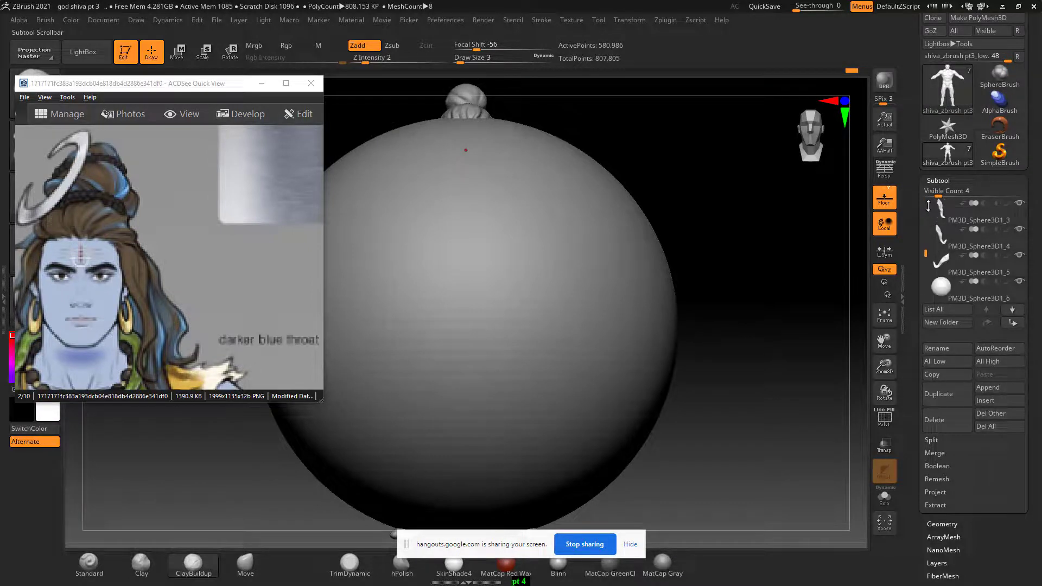
{"action": "left_click_drag", "start_coordinate": [928, 207], "coordinate": [916, 273]}
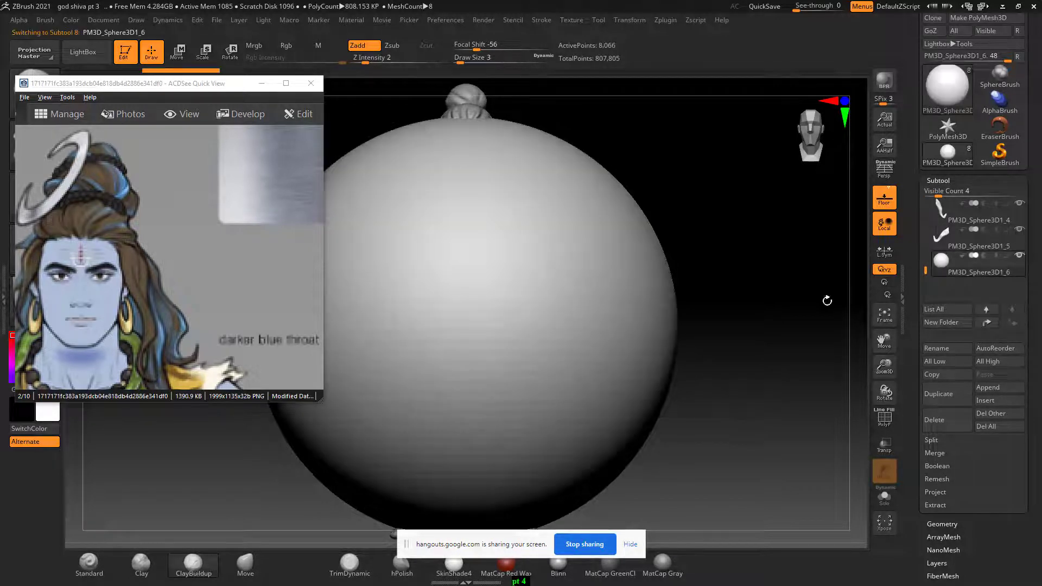
Scale the sphere down to eyeball size and raise it to eye level.
{"action": "key", "text": "e"}
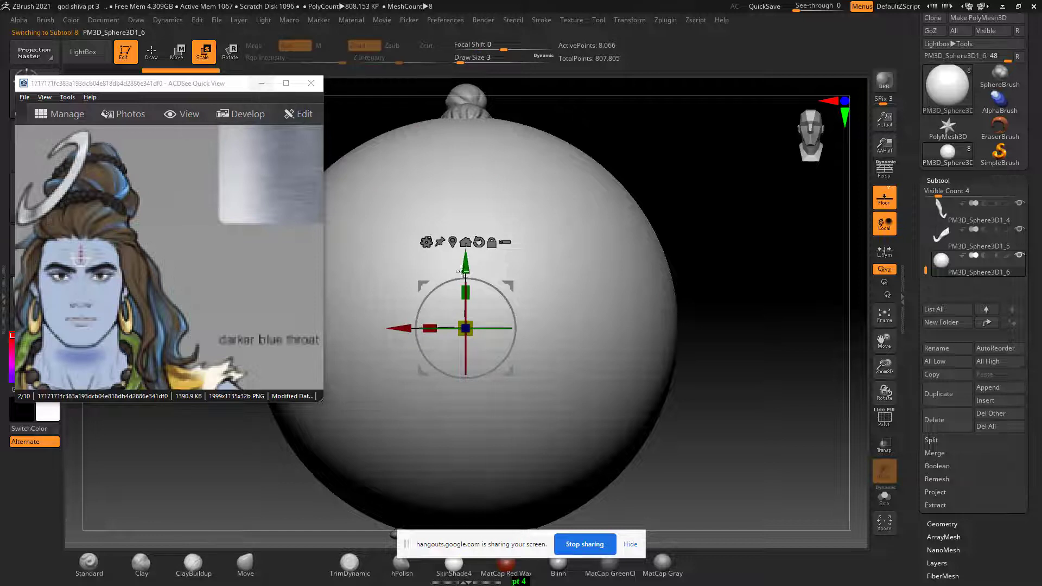
{"action": "mouse_move", "coordinate": [472, 325]}
{"action": "left_mouse_down"}
{"action": "mouse_move", "coordinate": [540, 385]}
{"action": "mouse_move", "coordinate": [669, 372]}
{"action": "mouse_move", "coordinate": [662, 350]}
{"action": "mouse_move", "coordinate": [676, 342]}
{"action": "mouse_move", "coordinate": [673, 380]}
{"action": "mouse_move", "coordinate": [535, 163]}
{"action": "mouse_move", "coordinate": [681, 213]}
{"action": "mouse_move", "coordinate": [730, 198]}
{"action": "mouse_move", "coordinate": [723, 171]}
{"action": "mouse_move", "coordinate": [704, 223]}
{"action": "mouse_move", "coordinate": [608, 307]}
{"action": "left_mouse_up"}
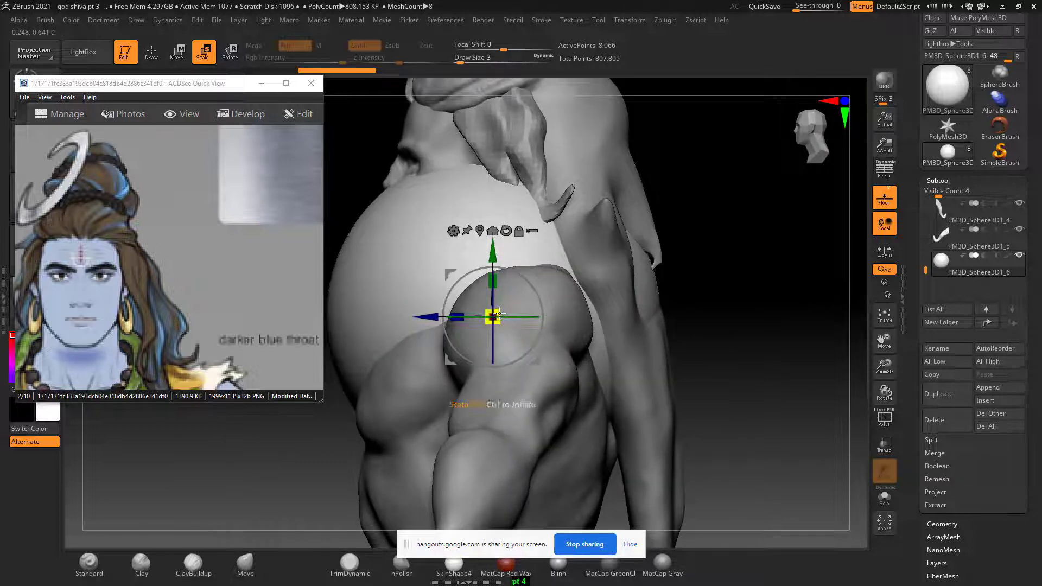
{"action": "left_click_drag", "start_coordinate": [492, 316], "coordinate": [498, 312]}
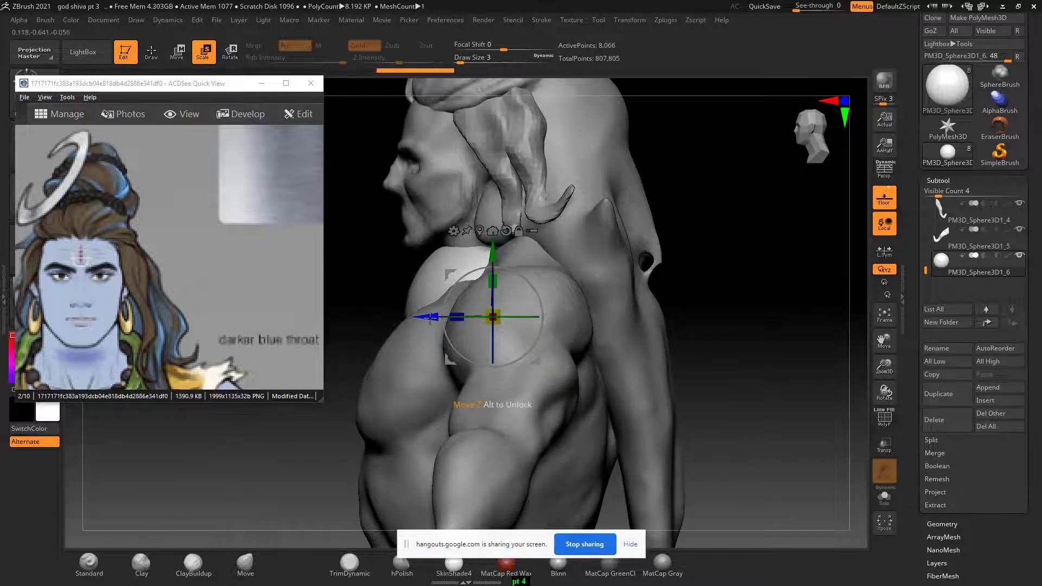
{"action": "left_click_drag", "start_coordinate": [429, 316], "coordinate": [359, 316]}
{"action": "left_click_drag", "start_coordinate": [430, 246], "coordinate": [429, 149]}
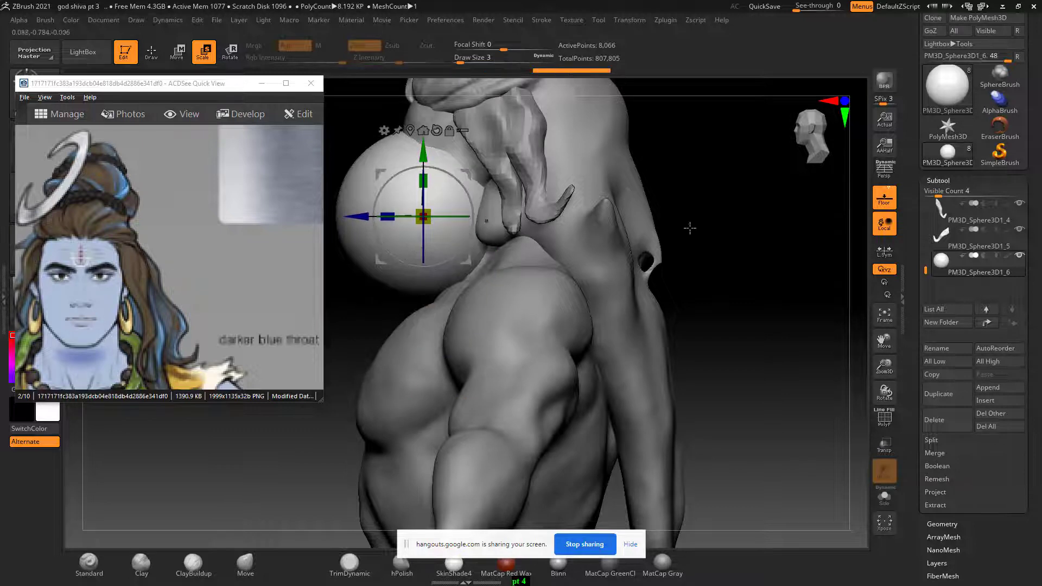
{"action": "mouse_move", "coordinate": [689, 227]}
{"action": "left_mouse_down"}
{"action": "mouse_move", "coordinate": [745, 228]}
{"action": "mouse_move", "coordinate": [731, 245]}
{"action": "mouse_move", "coordinate": [583, 254]}
{"action": "left_mouse_up"}
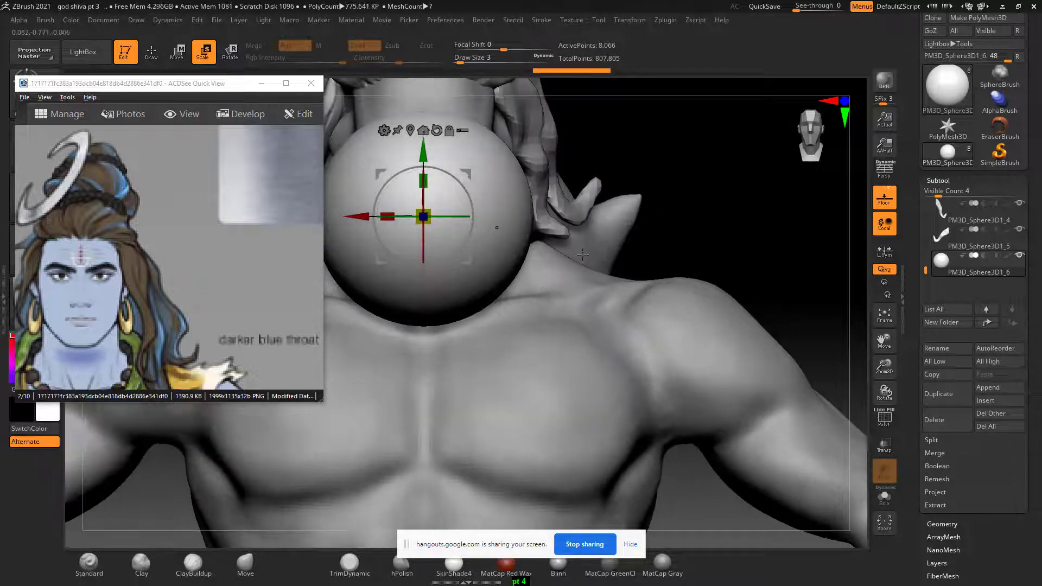
{"action": "mouse_move", "coordinate": [429, 212]}
{"action": "left_mouse_down"}
{"action": "mouse_move", "coordinate": [637, 195]}
{"action": "mouse_move", "coordinate": [662, 238]}
{"action": "left_mouse_up"}
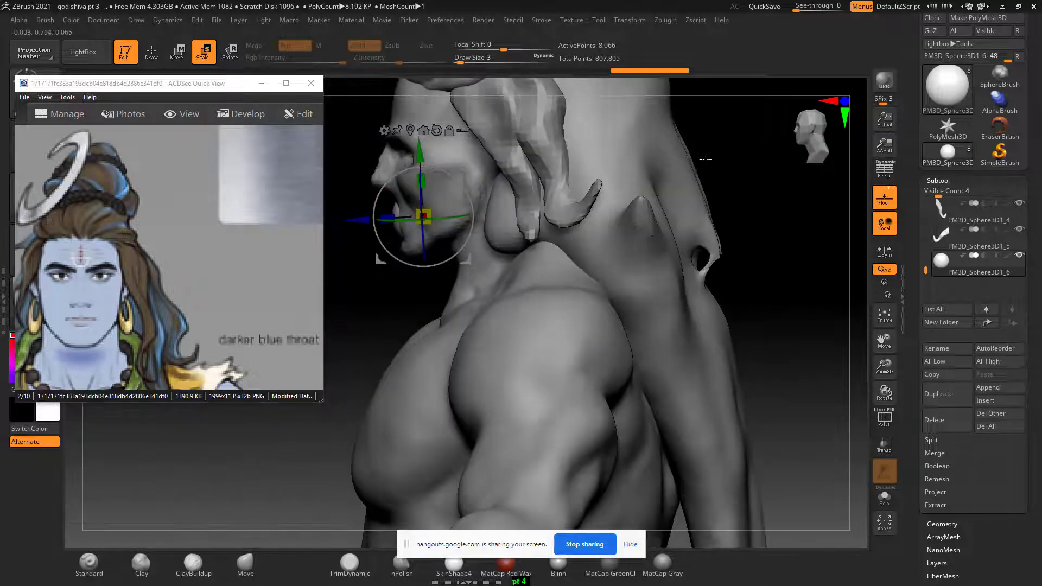
{"action": "left_click_drag", "start_coordinate": [440, 237], "coordinate": [430, 181]}
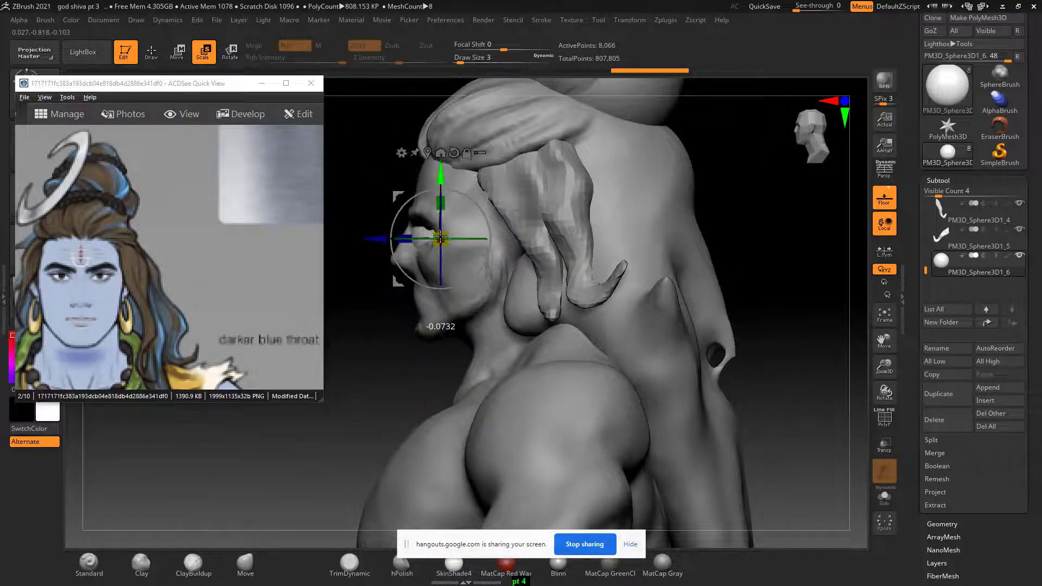
Seat the eyeball in the left socket, checking its depth against the reference profile.
{"action": "mouse_move", "coordinate": [363, 179]}
{"action": "left_mouse_down"}
{"action": "mouse_move", "coordinate": [681, 176]}
{"action": "mouse_move", "coordinate": [575, 254]}
{"action": "left_mouse_up"}
{"action": "left_click_drag", "start_coordinate": [434, 288], "coordinate": [401, 288]}
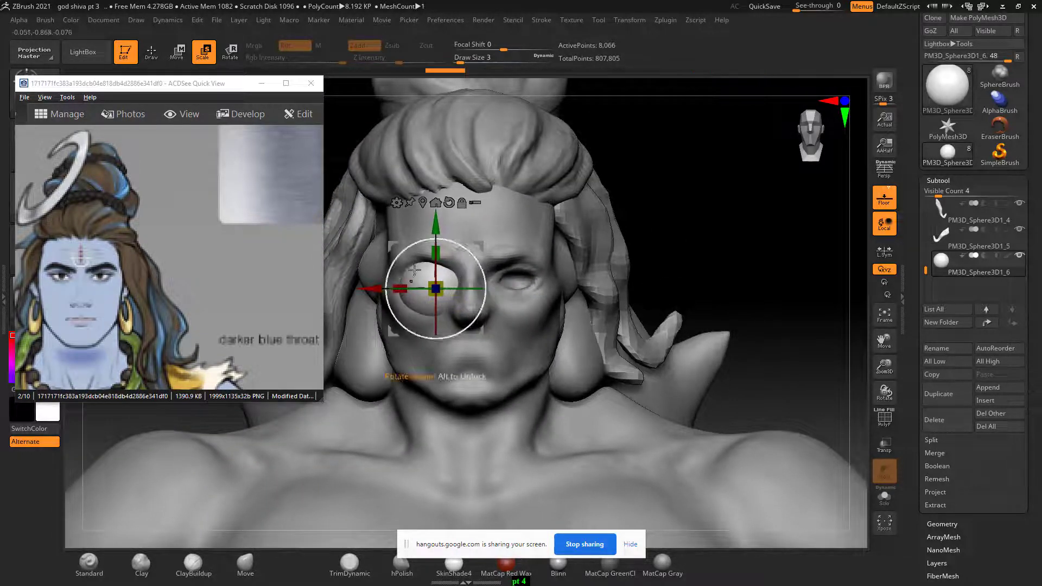
{"action": "mouse_move", "coordinate": [624, 219]}
{"action": "left_mouse_down"}
{"action": "mouse_move", "coordinate": [679, 220]}
{"action": "mouse_move", "coordinate": [560, 313]}
{"action": "left_mouse_up"}
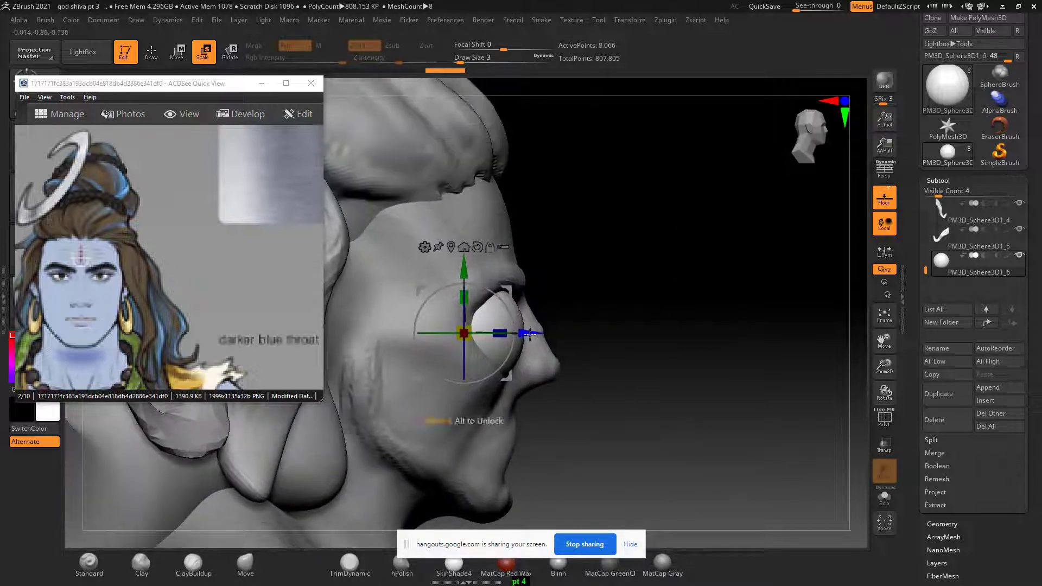
{"action": "left_click_drag", "start_coordinate": [482, 332], "coordinate": [453, 329]}
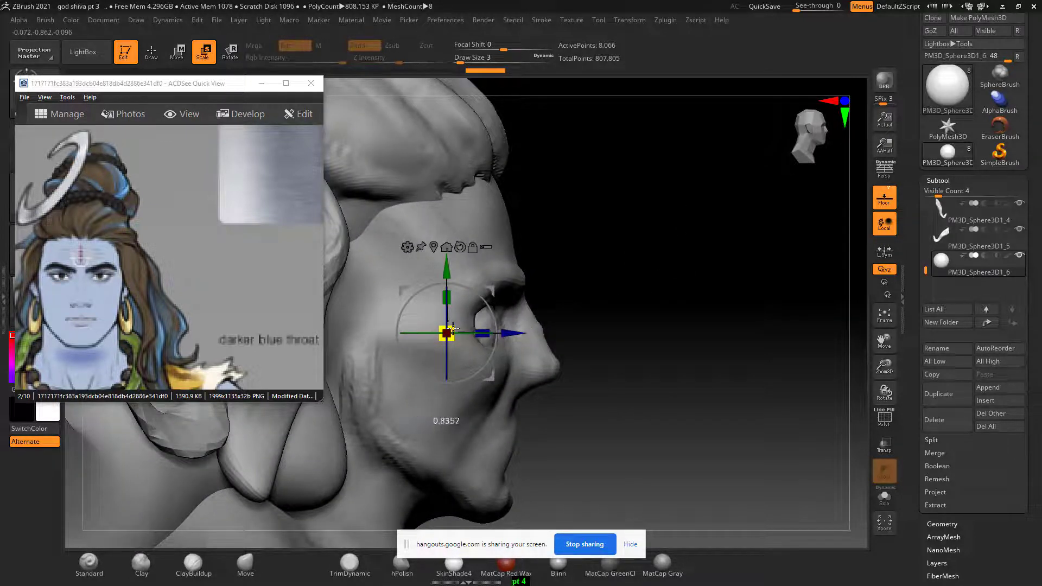
{"action": "mouse_move", "coordinate": [675, 251]}
{"action": "left_mouse_down"}
{"action": "mouse_move", "coordinate": [780, 216]}
{"action": "mouse_move", "coordinate": [776, 239]}
{"action": "left_mouse_up"}
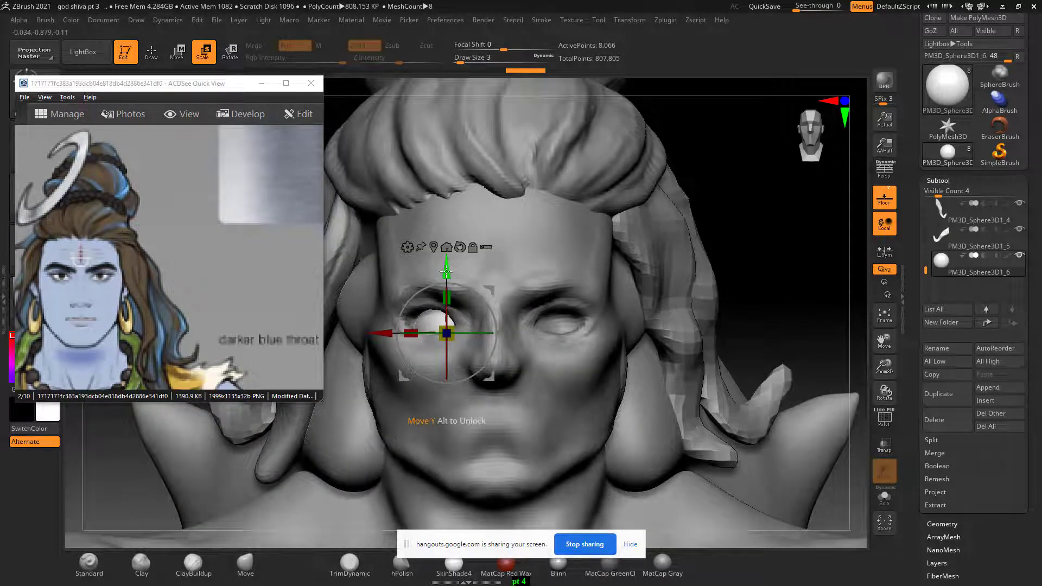
{"action": "left_click_drag", "start_coordinate": [446, 274], "coordinate": [446, 270]}
{"action": "left_click_drag", "start_coordinate": [378, 317], "coordinate": [365, 321]}
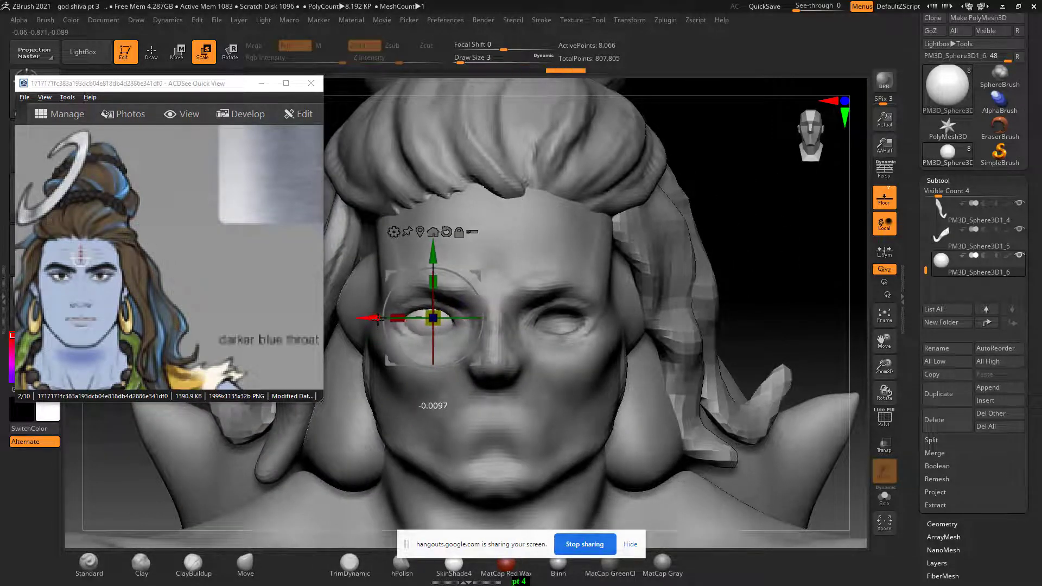
{"action": "mouse_move", "coordinate": [781, 222]}
{"action": "left_mouse_down"}
{"action": "mouse_move", "coordinate": [749, 233]}
{"action": "mouse_move", "coordinate": [704, 309]}
{"action": "left_mouse_up"}
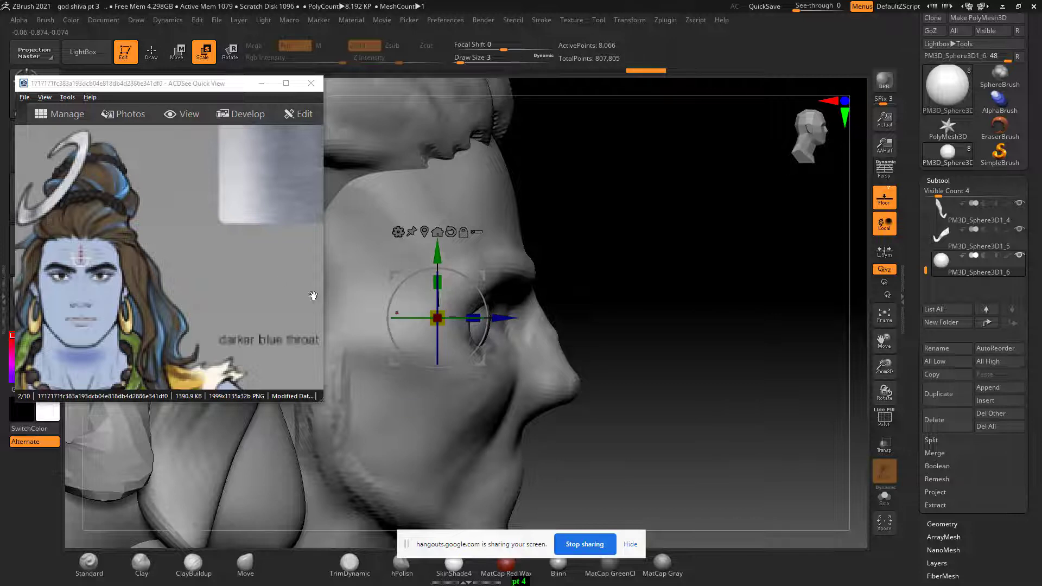
{"action": "left_click_drag", "start_coordinate": [304, 244], "coordinate": [111, 282]}
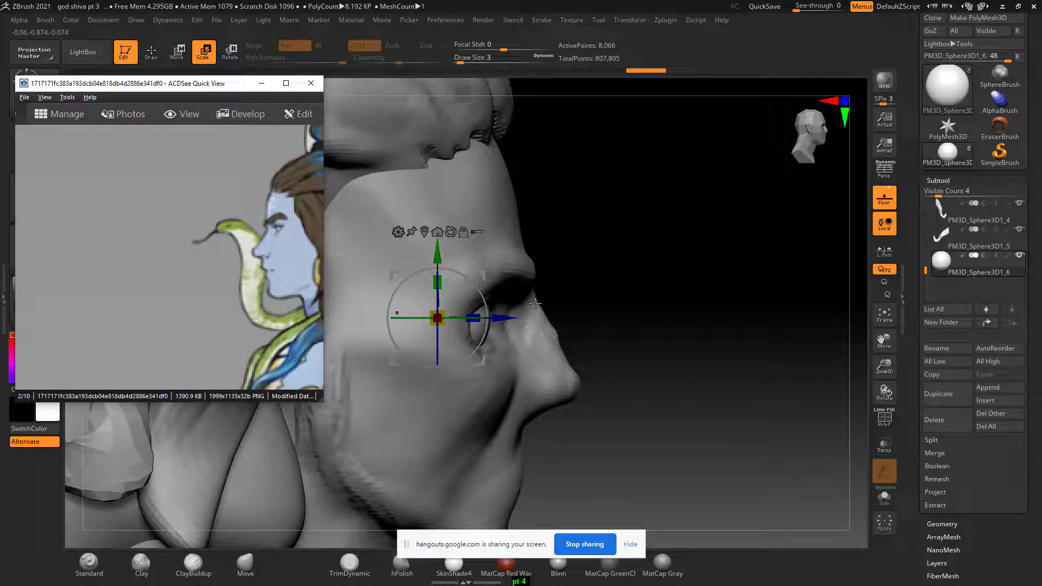
{"action": "left_click_drag", "start_coordinate": [641, 257], "coordinate": [795, 224], "text": "shift"}
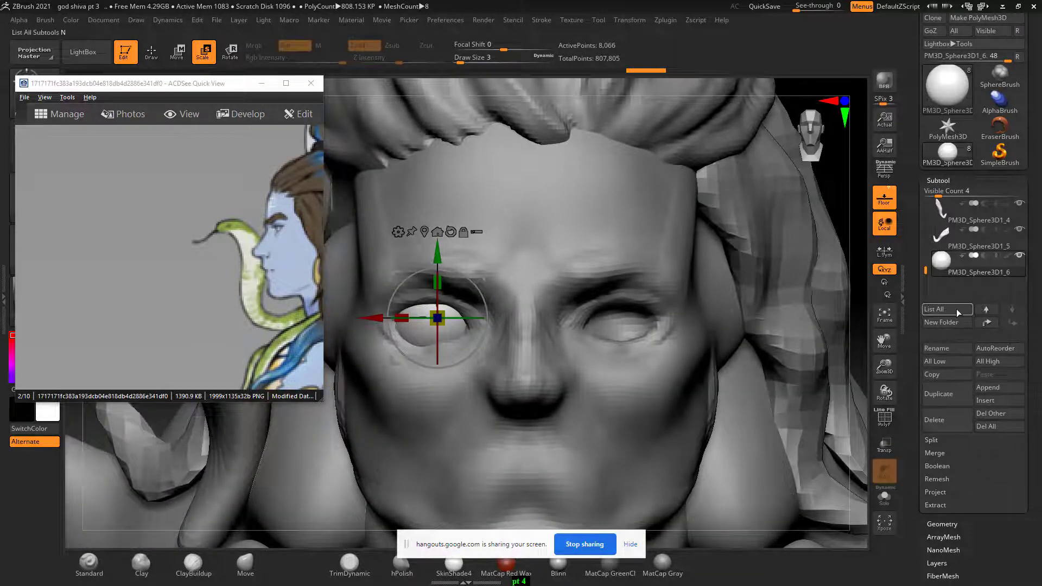
Duplicate the eyeball, mirror it on X into the other socket, and reselect the shiva_zbrush pt3_low head.
{"action": "left_click", "coordinate": [941, 397]}
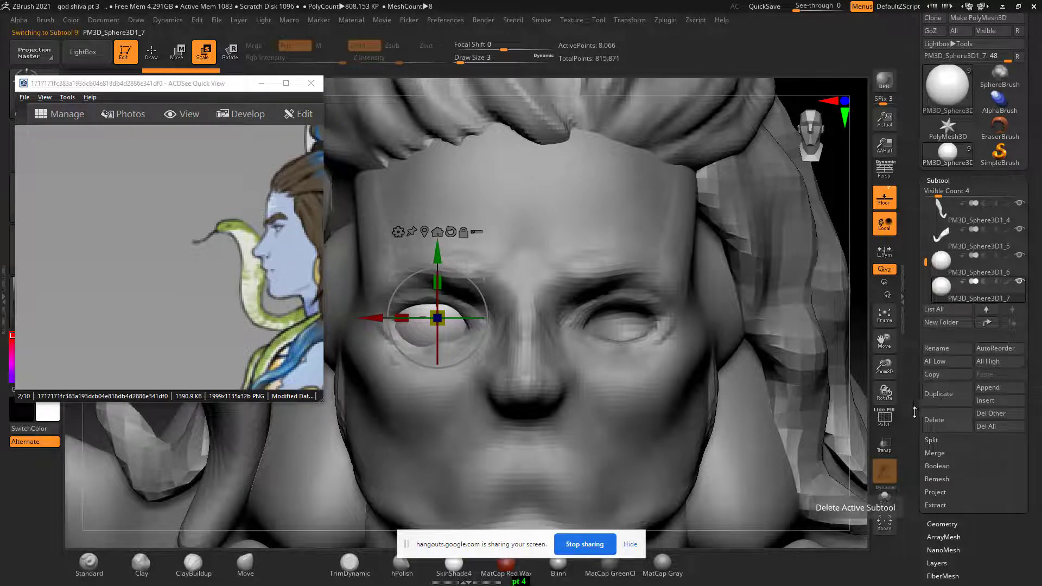
{"action": "left_click_drag", "start_coordinate": [915, 404], "coordinate": [912, 413]}
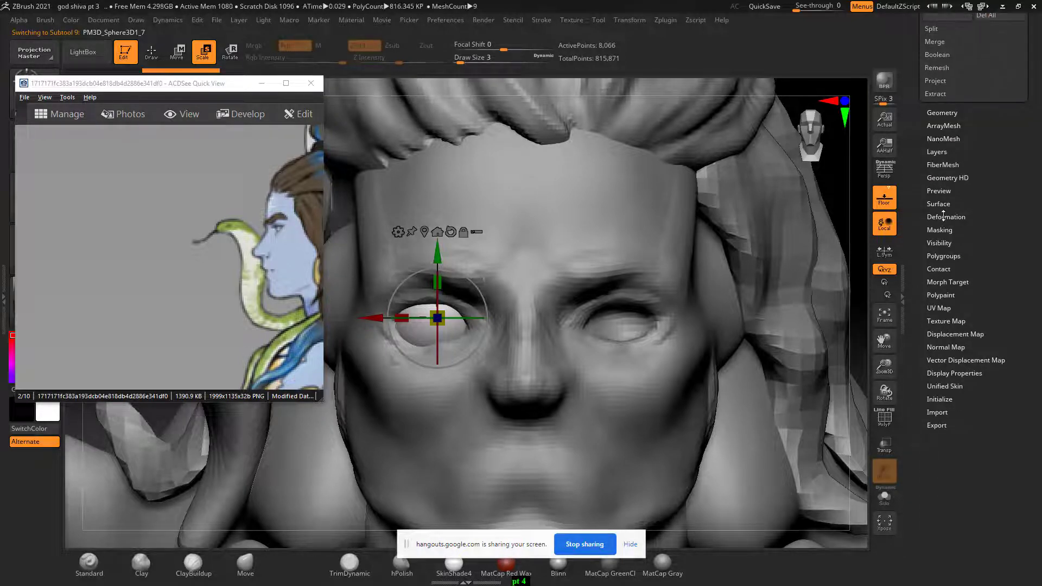
{"action": "left_click", "coordinate": [943, 216]}
{"action": "left_click_drag", "start_coordinate": [913, 123], "coordinate": [913, 123]}
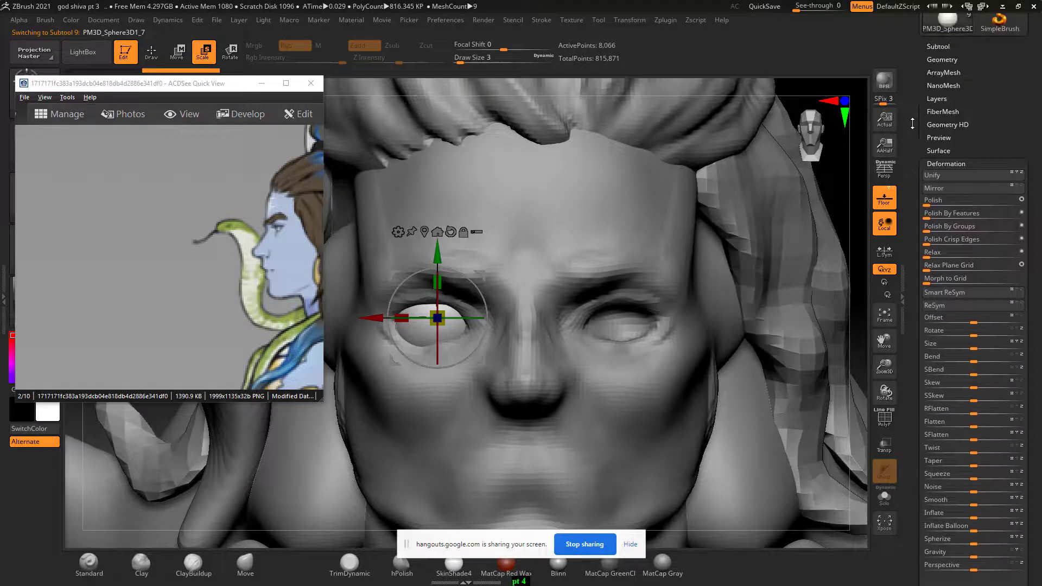
{"action": "left_click", "coordinate": [940, 192]}
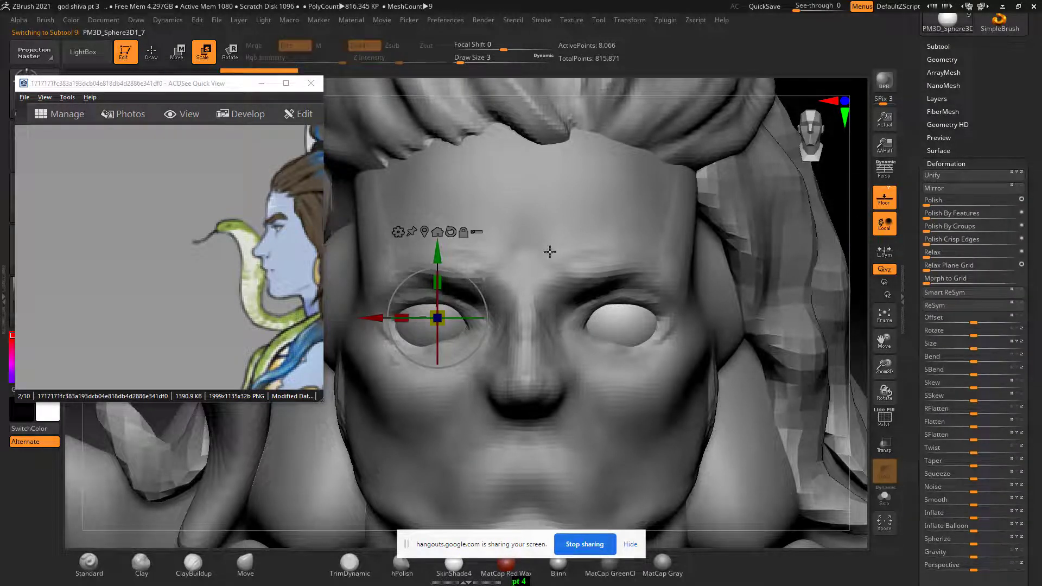
{"action": "left_click", "coordinate": [544, 270]}
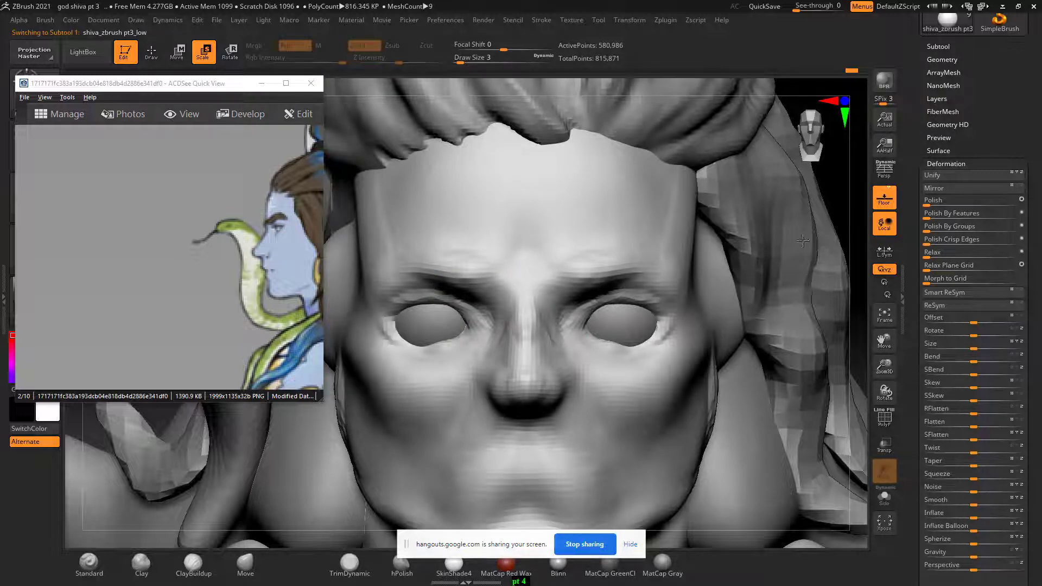
Isolate and frame the head, select the Standard brush, and zoom close onto the face.
{"action": "key", "text": "f"}
{"action": "mouse_move", "coordinate": [762, 252]}
{"action": "left_mouse_down"}
{"action": "mouse_move", "coordinate": [735, 242]}
{"action": "mouse_move", "coordinate": [764, 248]}
{"action": "mouse_move", "coordinate": [758, 332]}
{"action": "mouse_move", "coordinate": [781, 434]}
{"action": "left_mouse_up"}
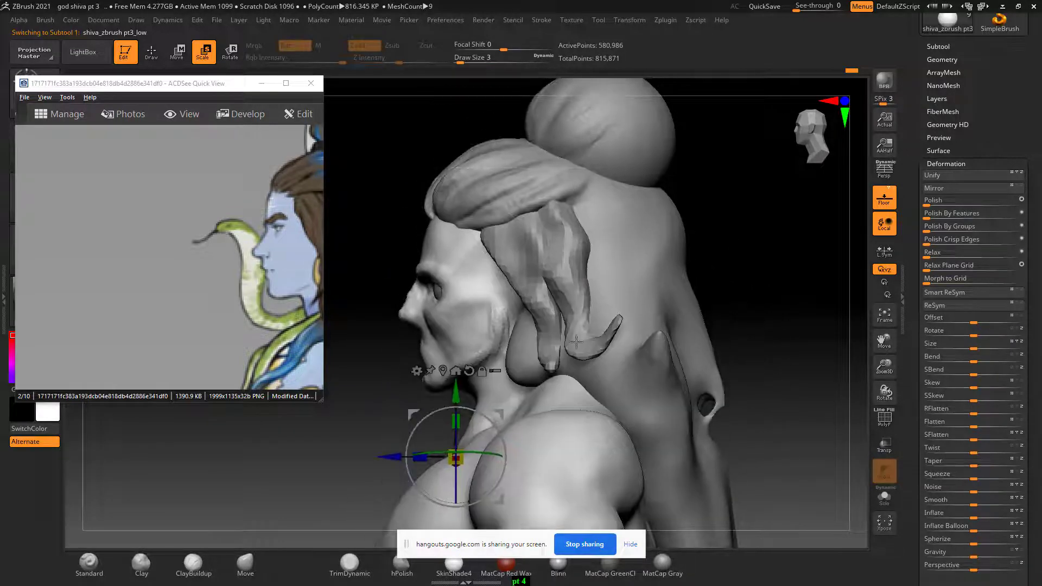
{"action": "mouse_move", "coordinate": [377, 223]}
{"action": "left_mouse_down", "text": "ctrl+shift"}
{"action": "mouse_move", "coordinate": [409, 296]}
{"action": "mouse_move", "coordinate": [581, 383]}
{"action": "left_mouse_up", "text": "ctrl+shift"}
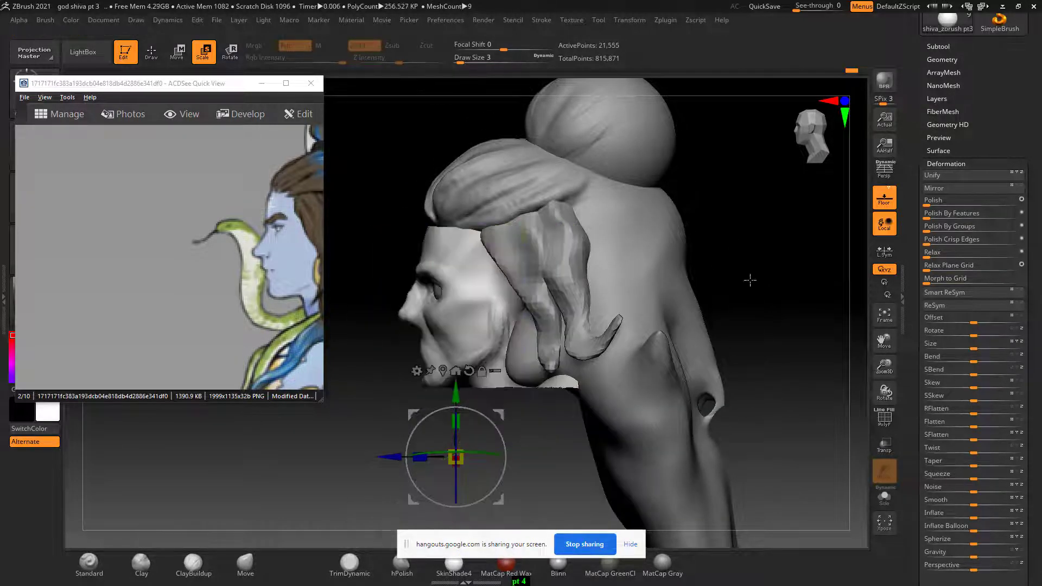
{"action": "left_click_drag", "start_coordinate": [777, 256], "coordinate": [624, 412], "text": "alt"}
{"action": "left_click_drag", "start_coordinate": [365, 289], "coordinate": [402, 332], "text": "alt"}
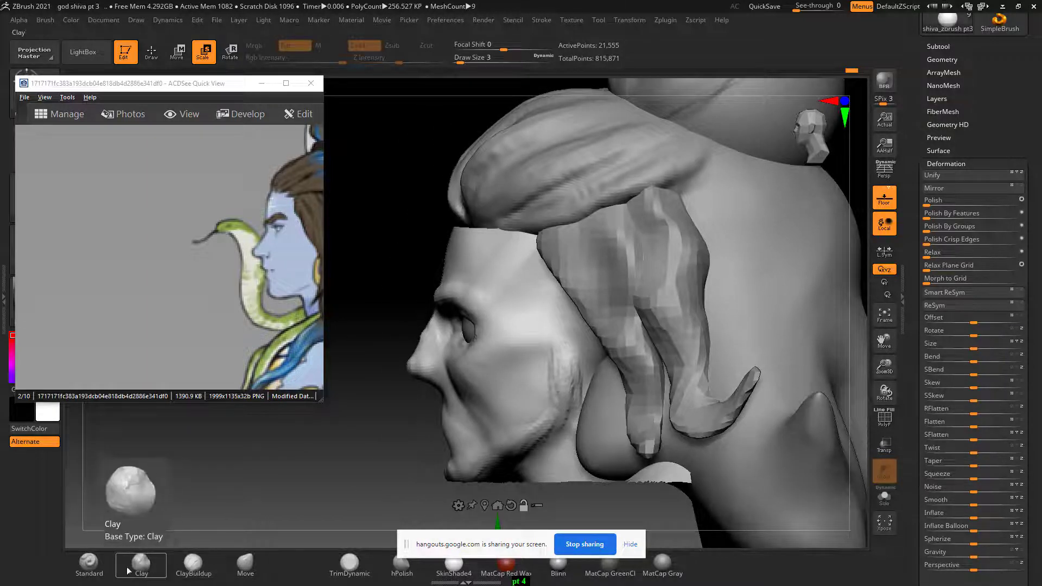
{"action": "left_click", "coordinate": [112, 555]}
{"action": "mouse_move", "coordinate": [372, 380]}
{"action": "left_mouse_down", "text": "alt"}
{"action": "mouse_move", "coordinate": [386, 418]}
{"action": "mouse_move", "coordinate": [801, 222]}
{"action": "mouse_move", "coordinate": [768, 232]}
{"action": "mouse_move", "coordinate": [472, 173]}
{"action": "mouse_move", "coordinate": [456, 187]}
{"action": "mouse_move", "coordinate": [542, 174]}
{"action": "left_mouse_up", "text": "alt"}
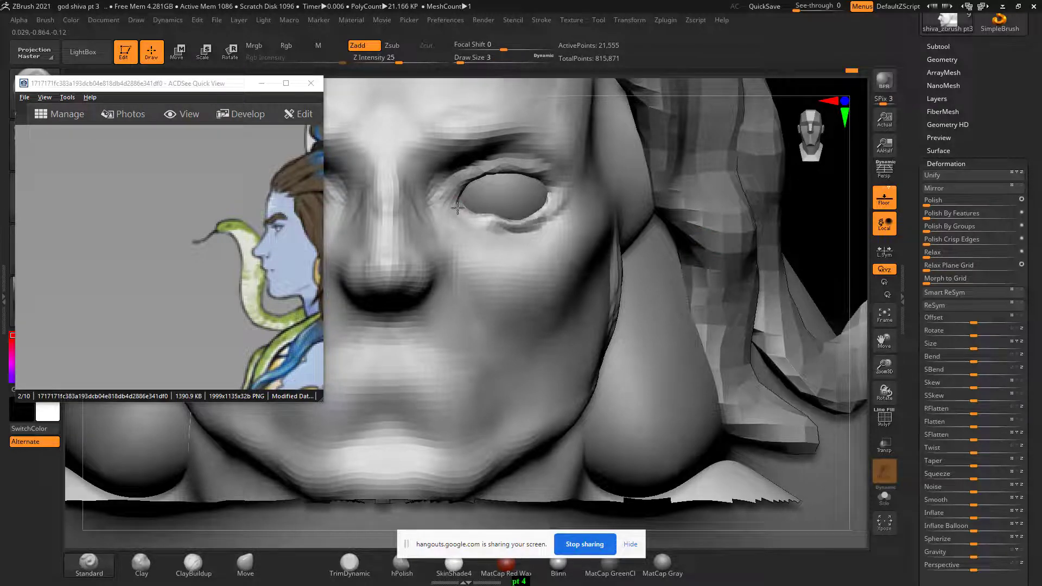
Smooth the lower and upper eyelid rims, then reframe the model at a tilted head view.
{"action": "mouse_move", "coordinate": [818, 203]}
{"action": "left_mouse_down"}
{"action": "mouse_move", "coordinate": [570, 239]}
{"action": "mouse_move", "coordinate": [544, 225]}
{"action": "mouse_move", "coordinate": [484, 226]}
{"action": "mouse_move", "coordinate": [483, 209]}
{"action": "mouse_move", "coordinate": [537, 228]}
{"action": "mouse_move", "coordinate": [516, 229]}
{"action": "left_mouse_up"}
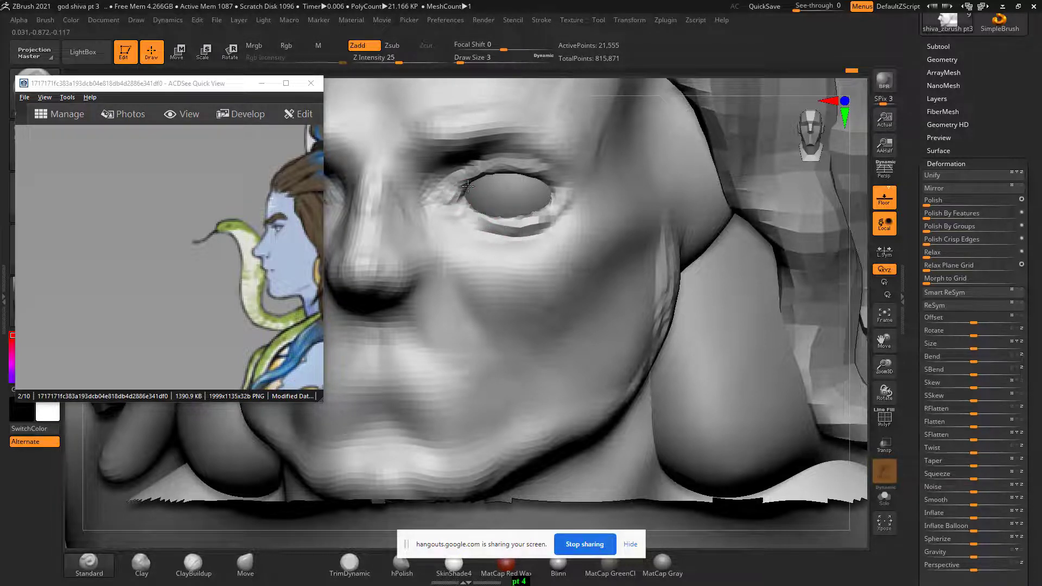
{"action": "left_click_drag", "start_coordinate": [468, 186], "coordinate": [491, 188], "text": "shift"}
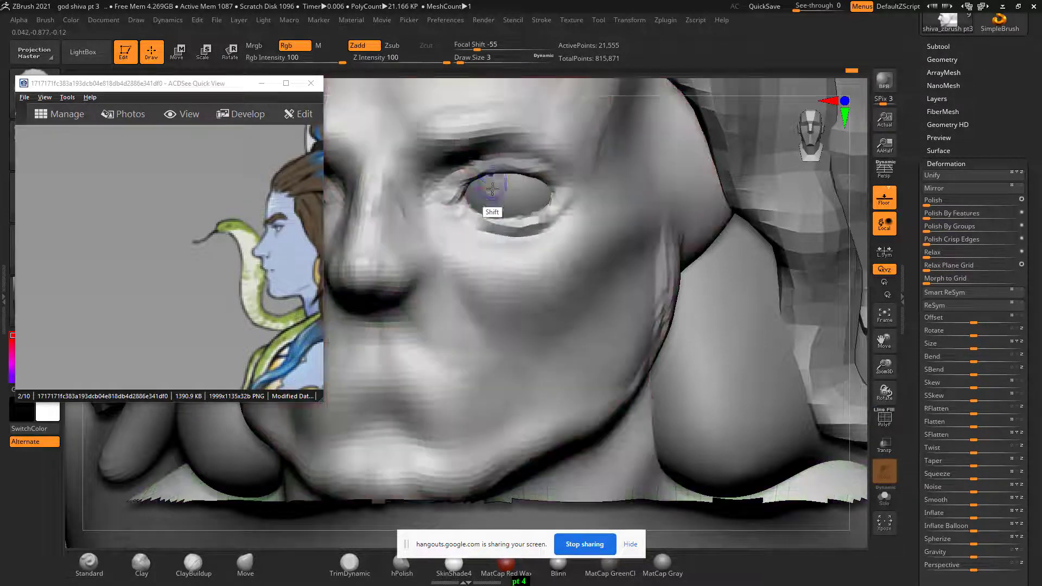
{"action": "left_click", "coordinate": [945, 60]}
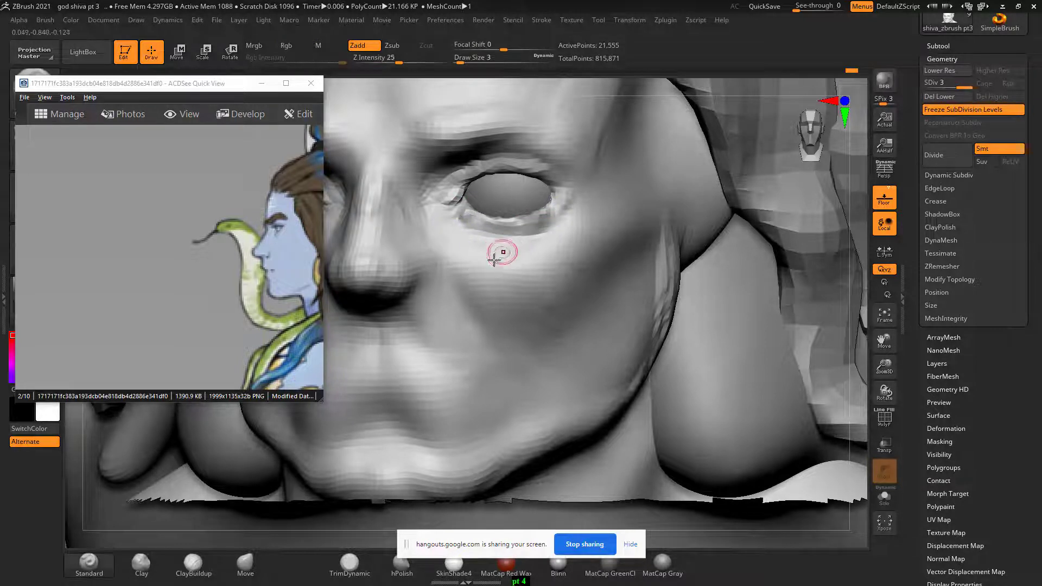
{"action": "key", "text": "f"}
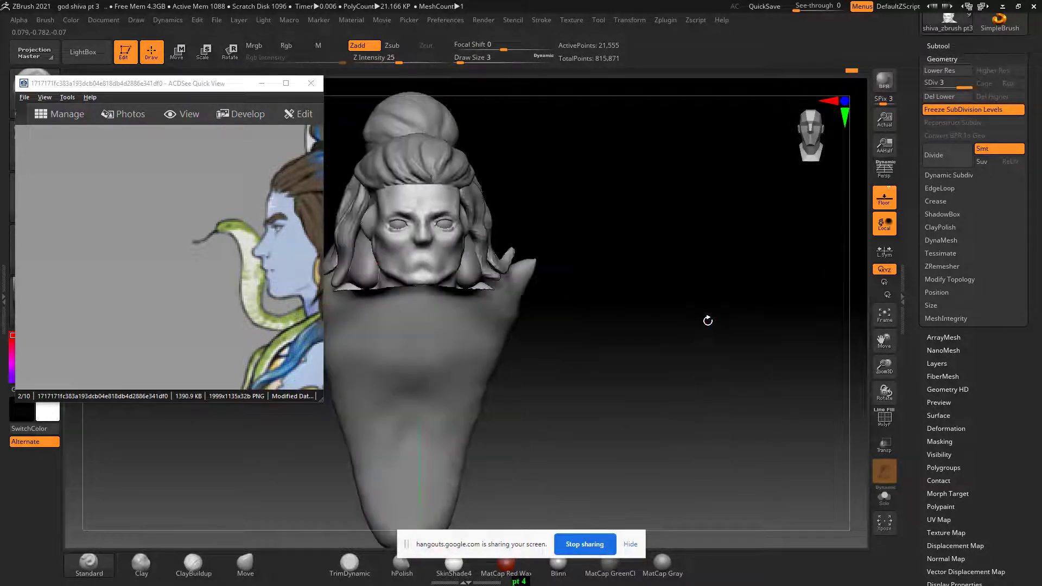
{"action": "mouse_move", "coordinate": [705, 247]}
{"action": "left_mouse_down"}
{"action": "mouse_move", "coordinate": [728, 251]}
{"action": "mouse_move", "coordinate": [725, 191]}
{"action": "mouse_move", "coordinate": [399, 418]}
{"action": "mouse_move", "coordinate": [387, 416]}
{"action": "left_mouse_up"}
{"action": "scroll", "coordinate": [285, 239], "scroll_direction": "up", "scroll_amount": 1}
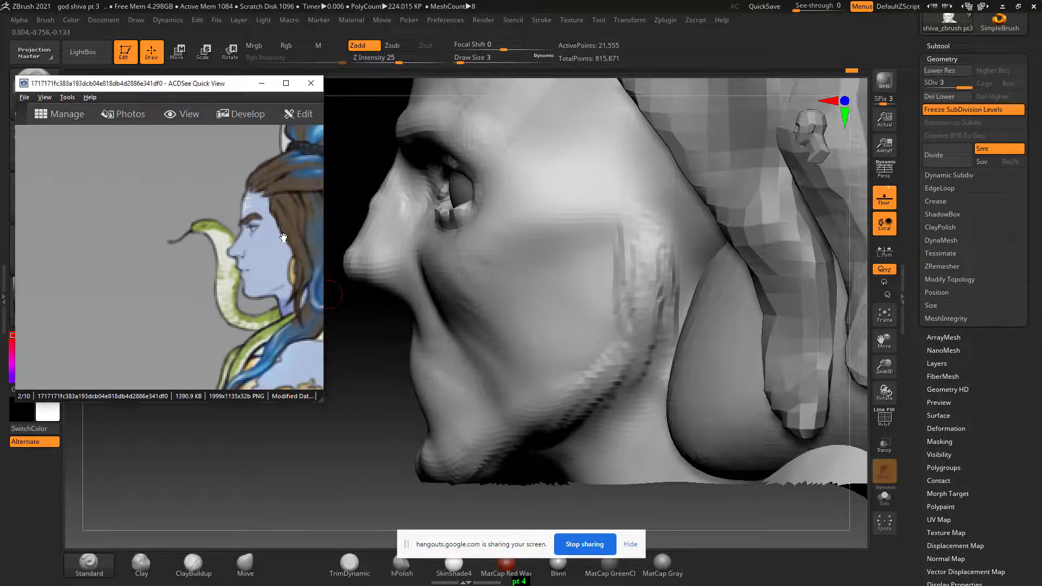
{"action": "scroll", "coordinate": [267, 232], "scroll_direction": "up", "scroll_amount": 1}
{"action": "scroll", "coordinate": [221, 253], "scroll_direction": "up", "scroll_amount": 1}
{"action": "left_click_drag", "start_coordinate": [221, 253], "coordinate": [218, 247]}
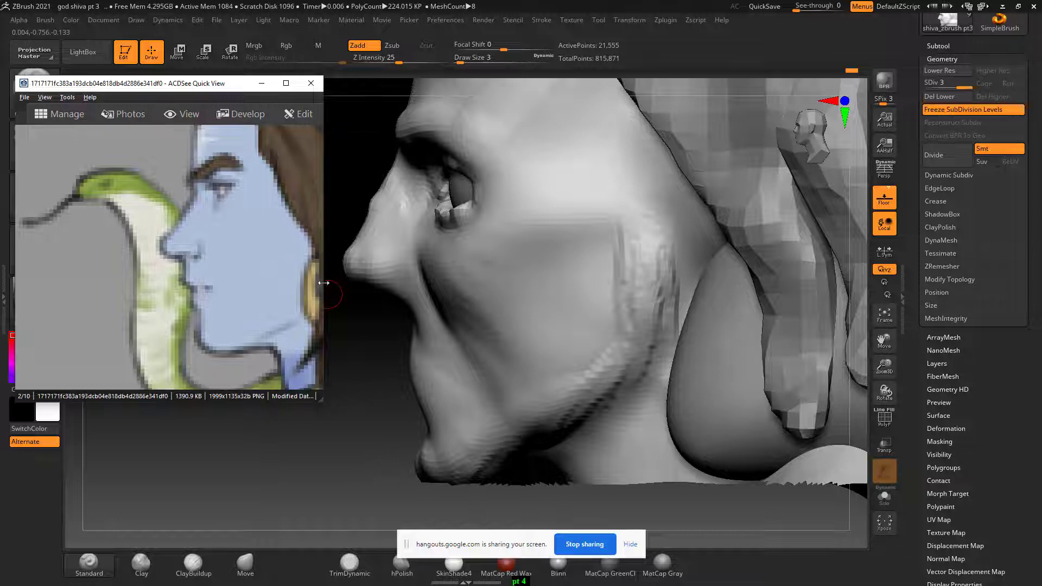
{"action": "key", "text": "alt+Tab"}
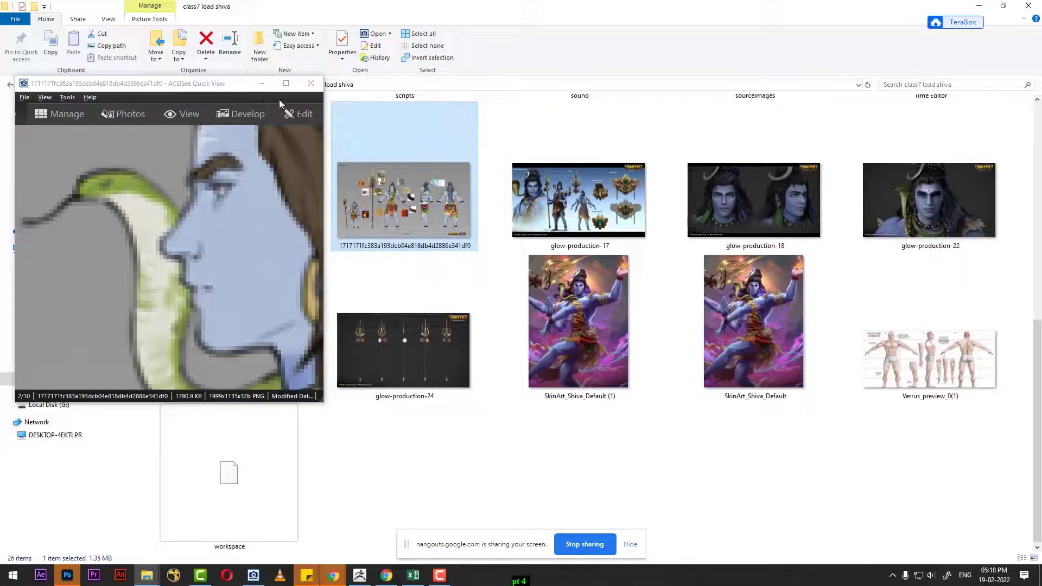
Open page-0001 of Drawing the Human Head from 'male anatomy with muscles', maximized.
{"action": "left_click", "coordinate": [261, 83]}
{"action": "scroll", "coordinate": [418, 300], "scroll_direction": "up", "scroll_amount": 5}
{"action": "scroll", "coordinate": [415, 320], "scroll_direction": "up", "scroll_amount": 3}
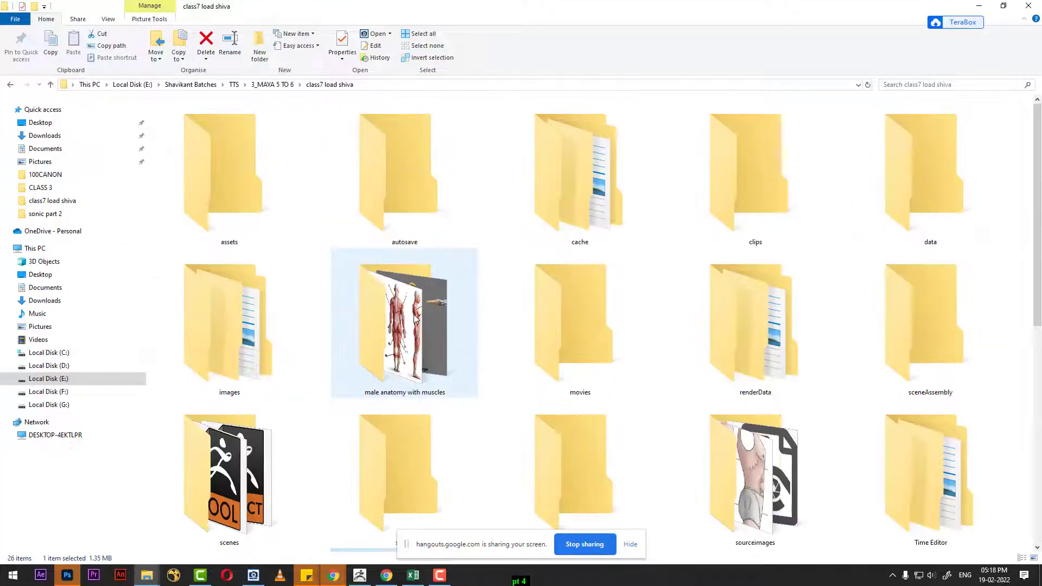
{"action": "double_click", "coordinate": [422, 350]}
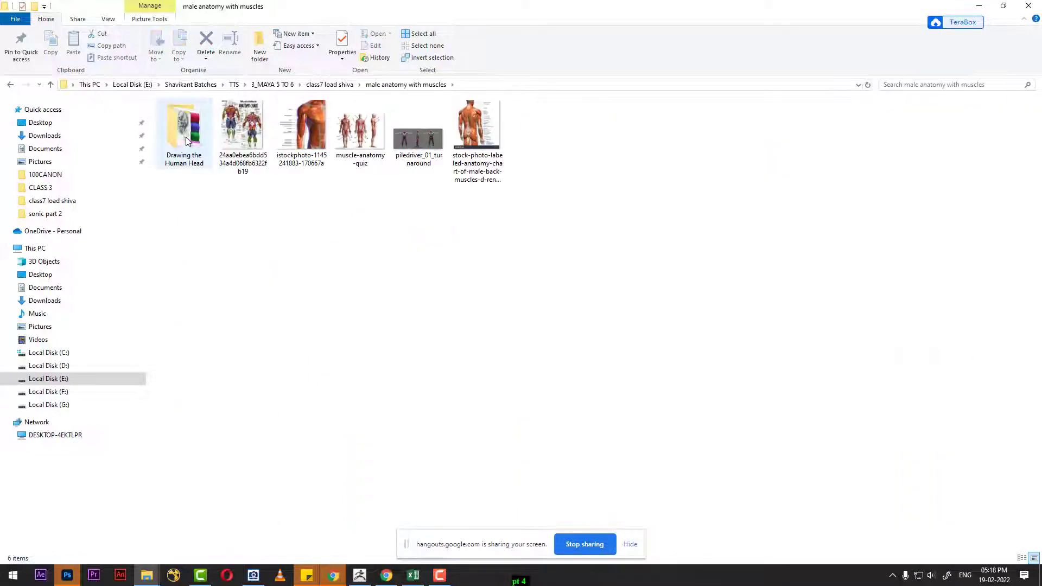
{"action": "double_click", "coordinate": [186, 141]}
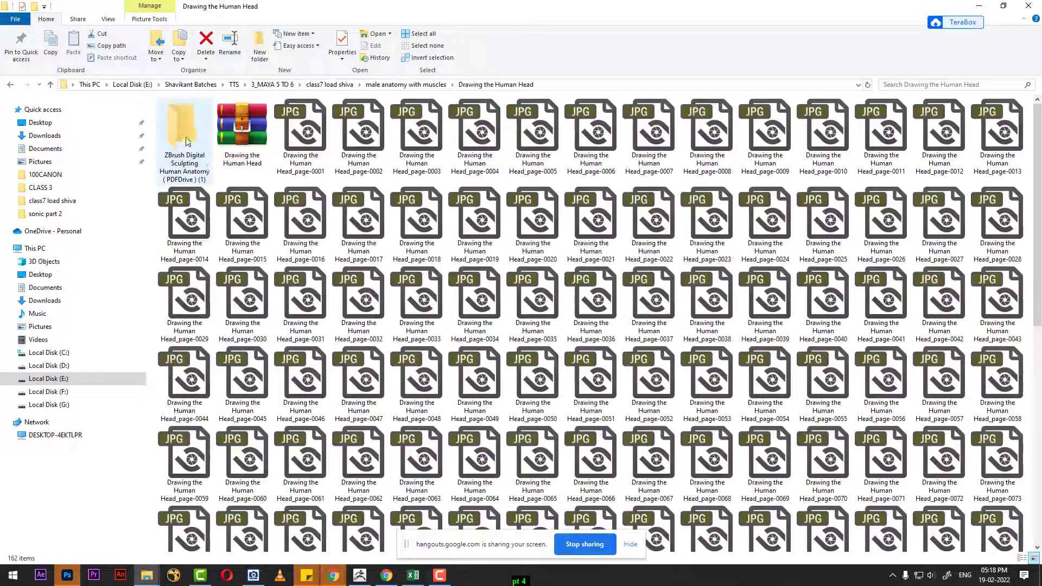
{"action": "double_click", "coordinate": [311, 141]}
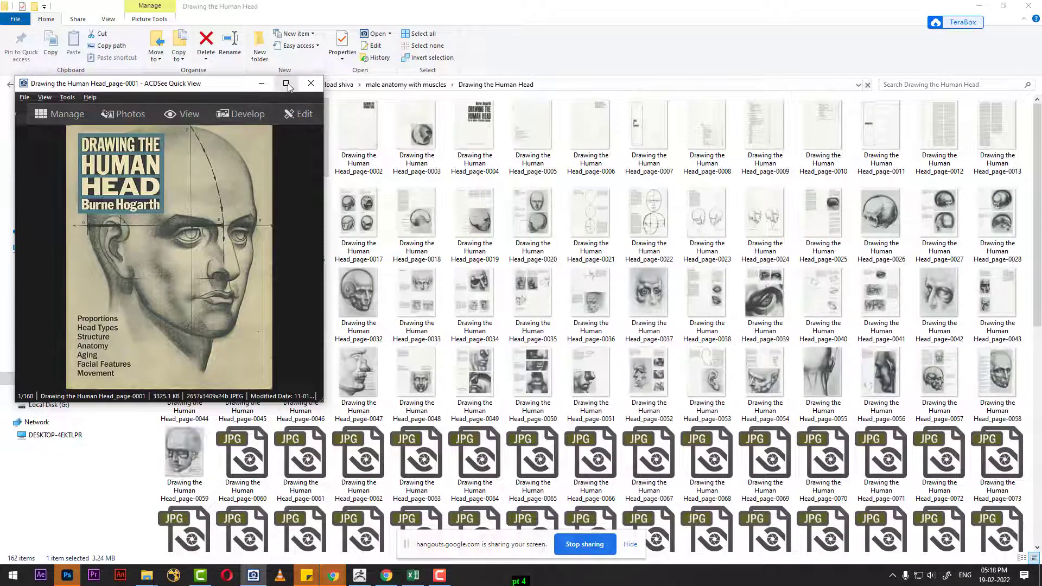
{"action": "left_click", "coordinate": [286, 84]}
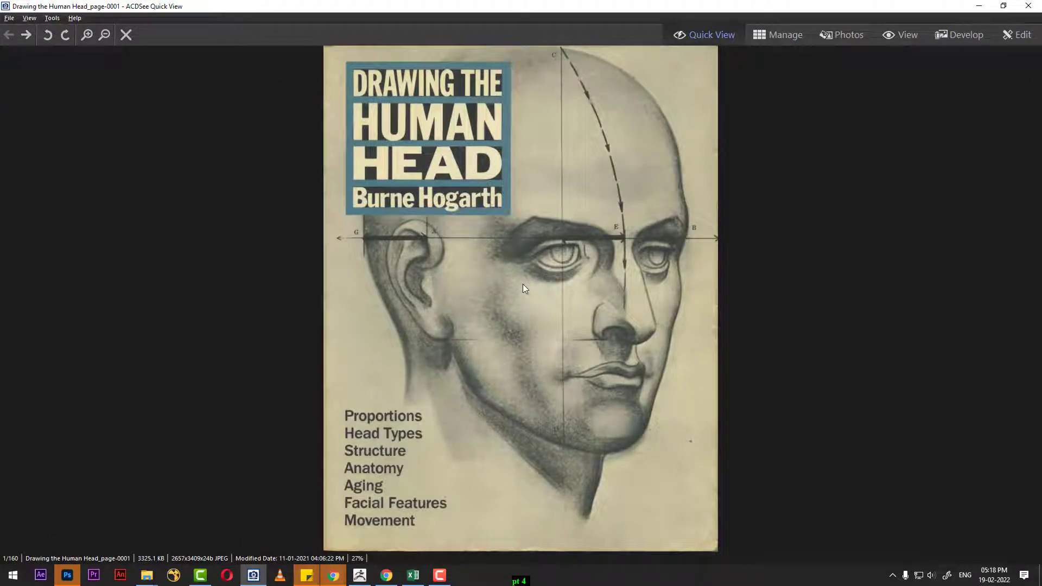
Page through Drawing the Human Head to the cranial-mass diagram on page 18.
{"action": "scroll", "coordinate": [524, 288], "scroll_direction": "down", "scroll_amount": 3}
{"action": "scroll", "coordinate": [525, 299], "scroll_direction": "down", "scroll_amount": 3}
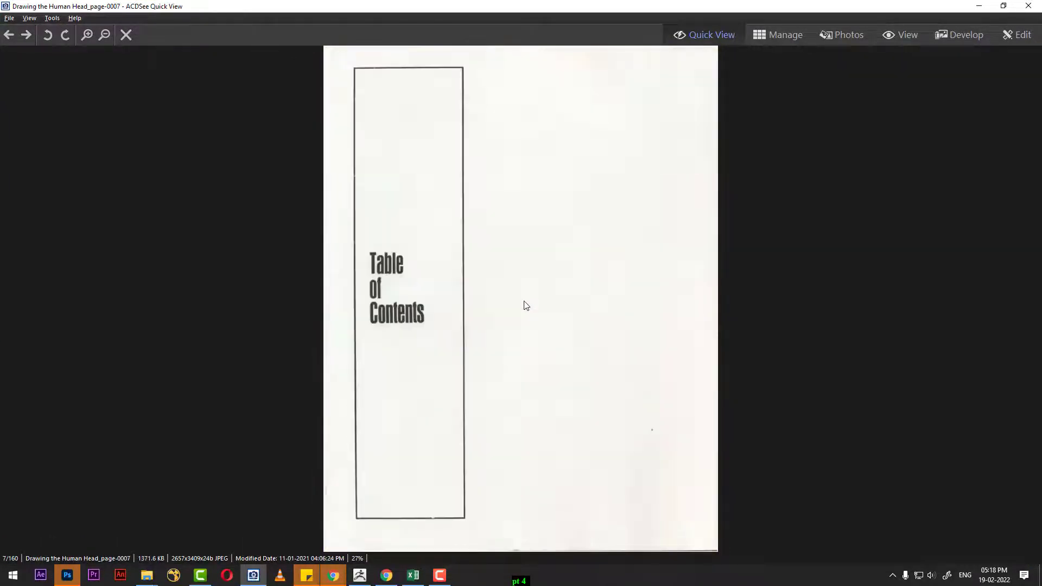
{"action": "scroll", "coordinate": [524, 315], "scroll_direction": "down", "scroll_amount": 2}
{"action": "scroll", "coordinate": [524, 326], "scroll_direction": "down", "scroll_amount": 5}
{"action": "scroll", "coordinate": [526, 336], "scroll_direction": "down", "scroll_amount": 3}
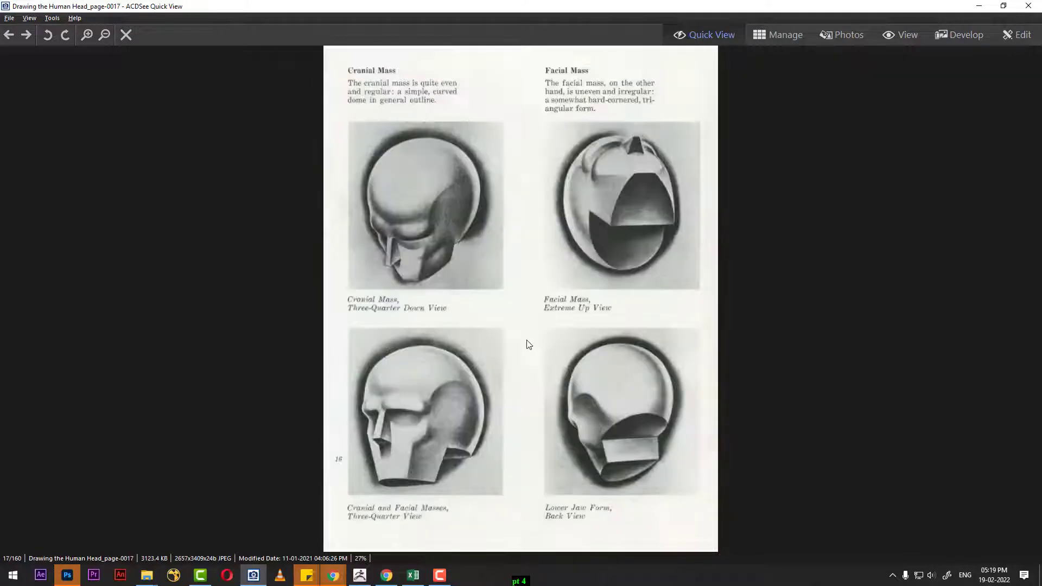
{"action": "scroll", "coordinate": [528, 344], "scroll_direction": "down", "scroll_amount": 1}
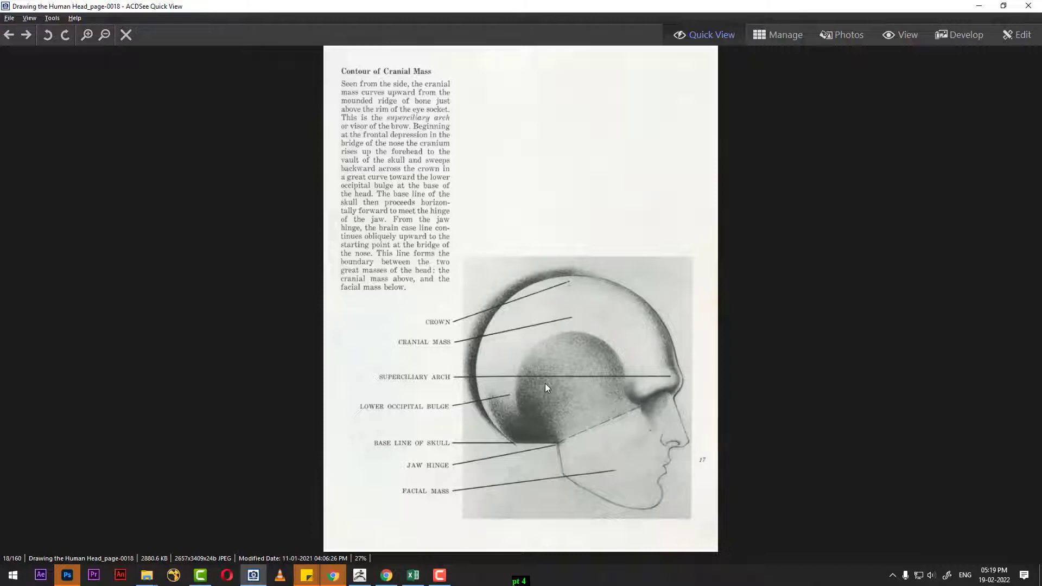
{"action": "scroll", "coordinate": [545, 383], "scroll_direction": "up", "scroll_amount": 2, "text": "ctrl"}
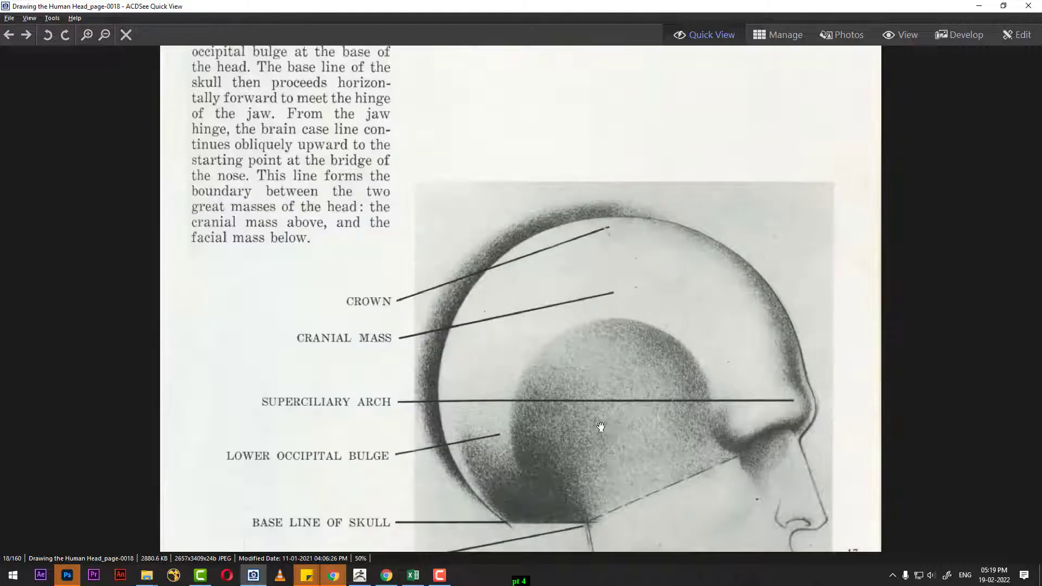
Pan over the Jaw Hinge and Facial Mass labels, then move on to page 20.
{"action": "left_click_drag", "start_coordinate": [600, 427], "coordinate": [590, 317]}
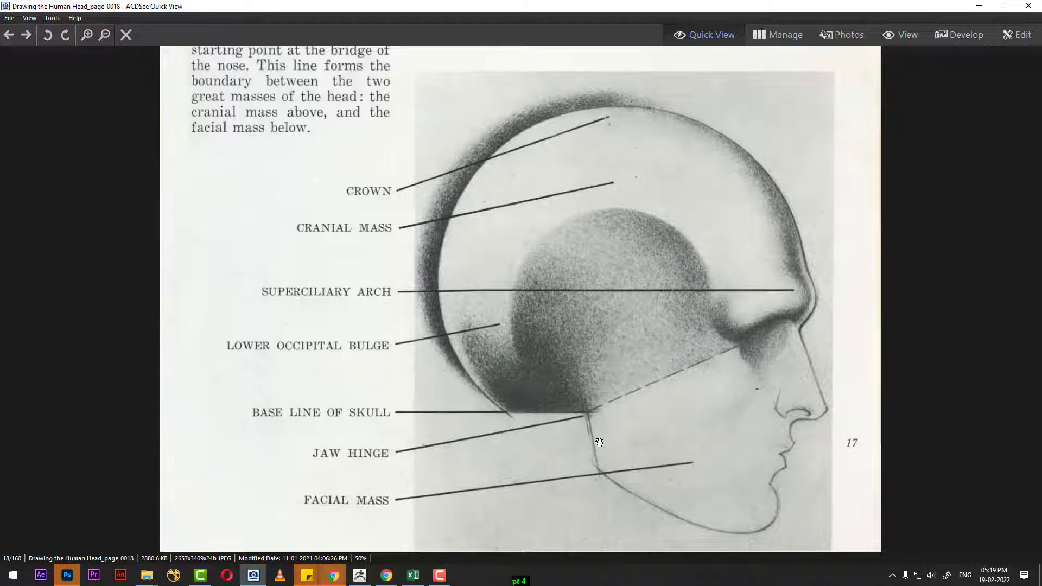
{"action": "left_click_drag", "start_coordinate": [599, 442], "coordinate": [596, 355]}
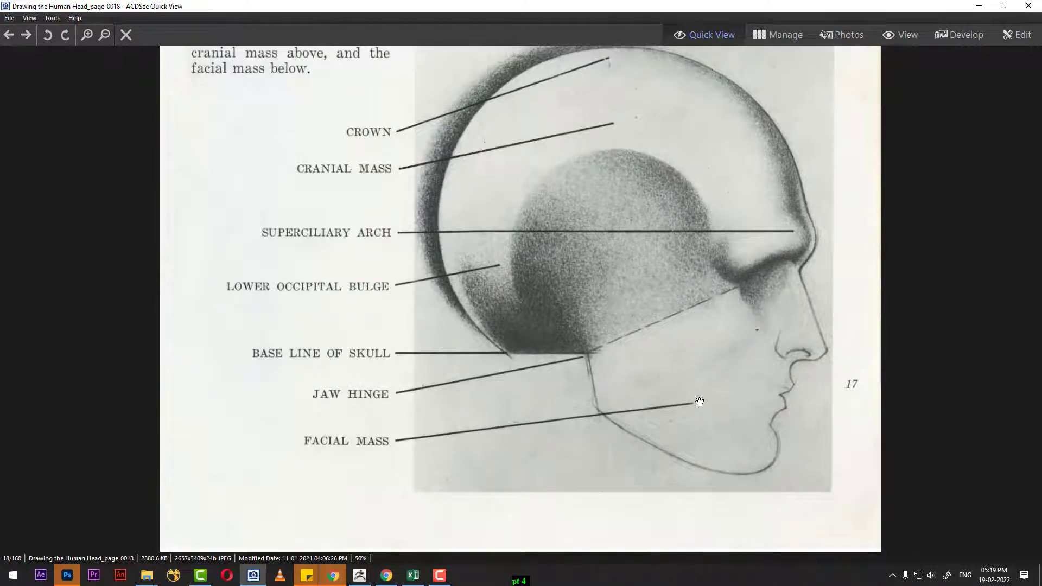
{"action": "scroll", "coordinate": [699, 402], "scroll_direction": "down", "scroll_amount": 2}
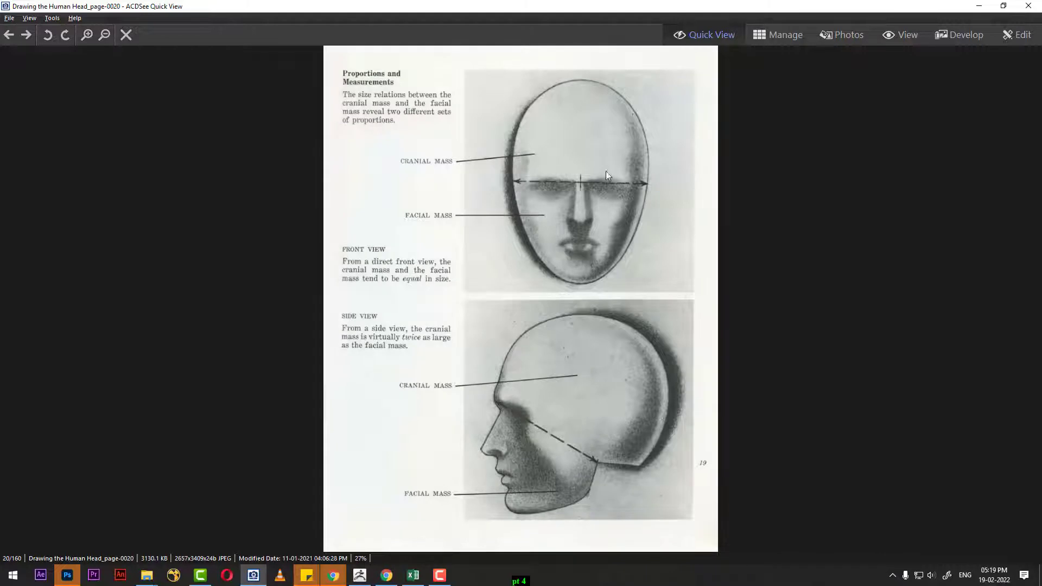
Place the zoomed front-view face reference top-left and turn the head to front view.
{"action": "left_click_drag", "start_coordinate": [644, 4], "coordinate": [468, 60]}
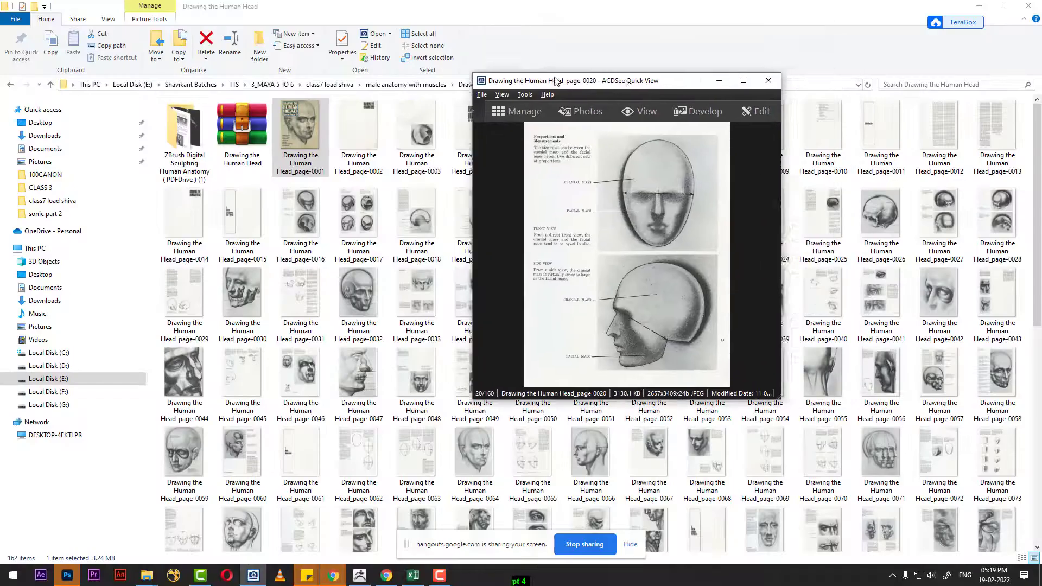
{"action": "left_click", "coordinate": [359, 576]}
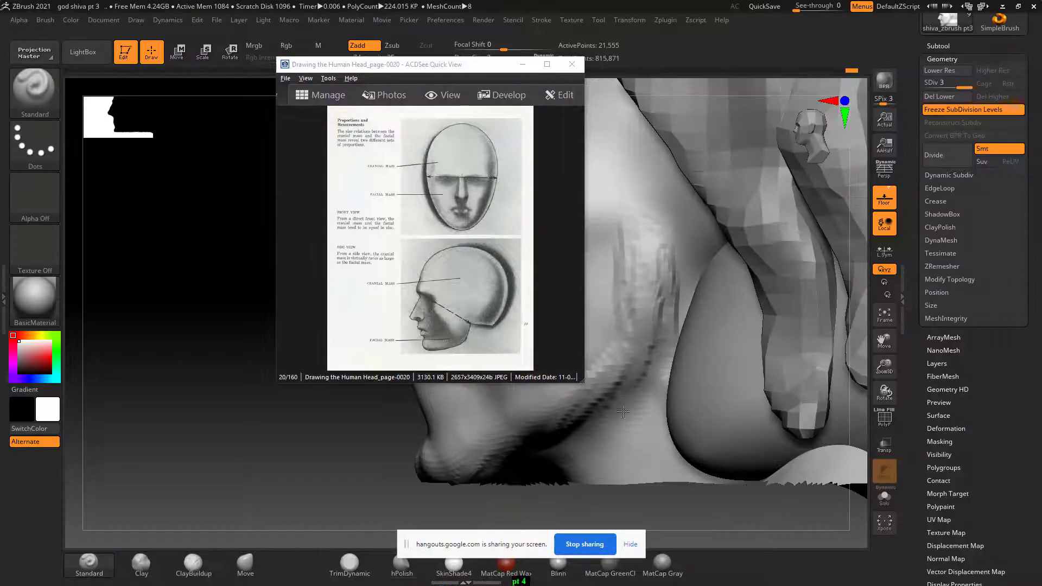
{"action": "left_click_drag", "start_coordinate": [418, 68], "coordinate": [237, 65]}
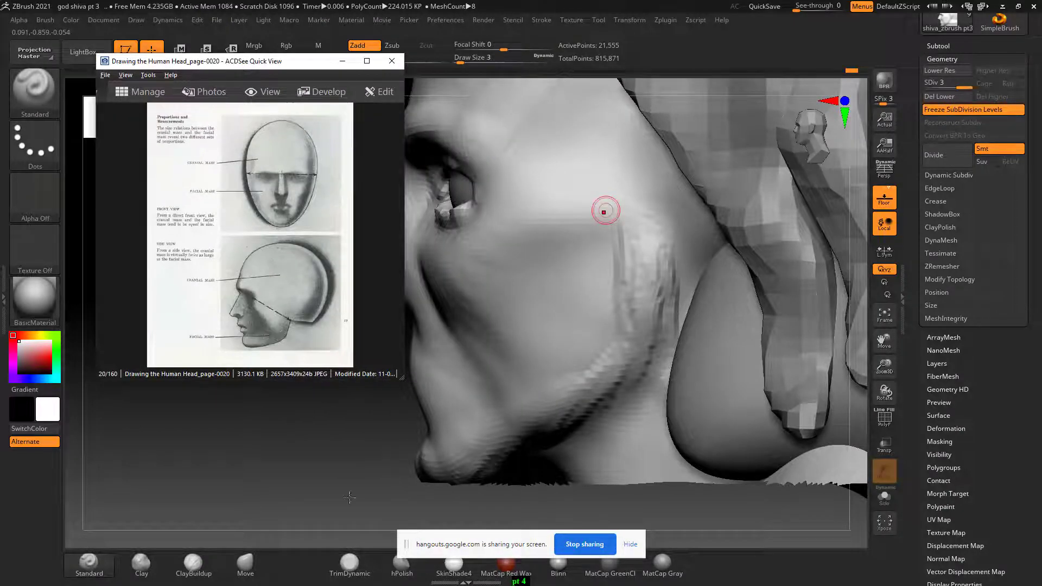
{"action": "mouse_move", "coordinate": [349, 498]}
{"action": "left_mouse_down"}
{"action": "mouse_move", "coordinate": [345, 459]}
{"action": "mouse_move", "coordinate": [753, 198]}
{"action": "mouse_move", "coordinate": [417, 120]}
{"action": "left_mouse_up"}
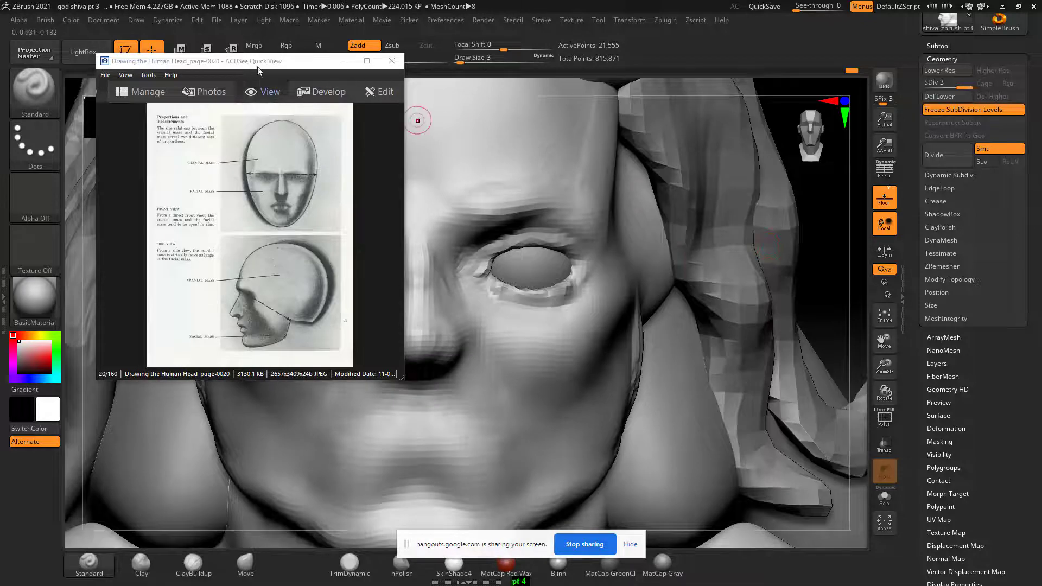
{"action": "mouse_move", "coordinate": [258, 69]}
{"action": "left_mouse_down"}
{"action": "mouse_move", "coordinate": [53, 73]}
{"action": "mouse_move", "coordinate": [96, 75]}
{"action": "left_mouse_up"}
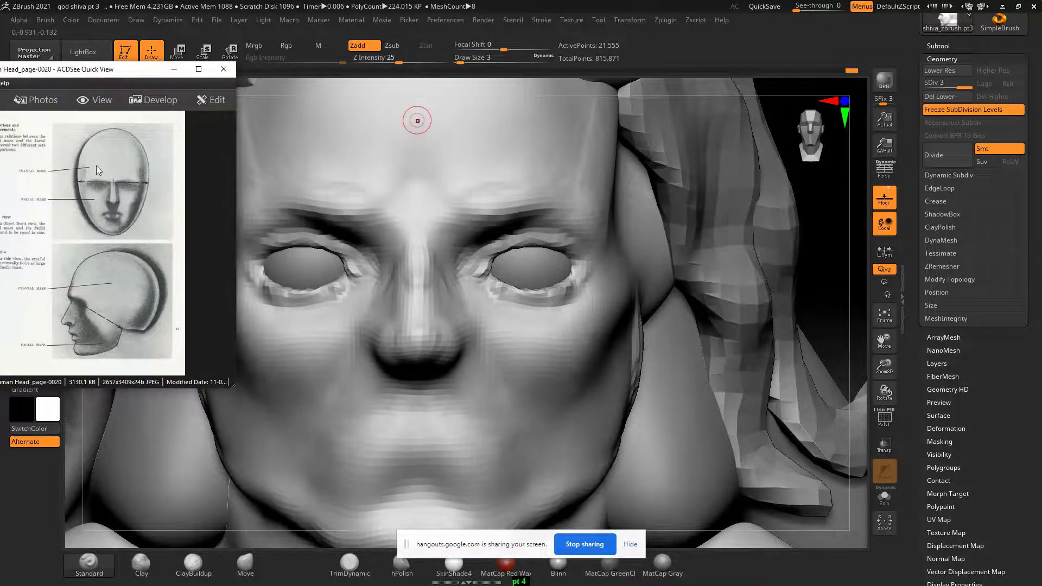
{"action": "scroll", "coordinate": [97, 165], "scroll_direction": "up", "scroll_amount": 1}
{"action": "scroll", "coordinate": [103, 206], "scroll_direction": "up", "scroll_amount": 1}
{"action": "scroll", "coordinate": [109, 244], "scroll_direction": "up", "scroll_amount": 1}
{"action": "scroll", "coordinate": [109, 245], "scroll_direction": "up", "scroll_amount": 1}
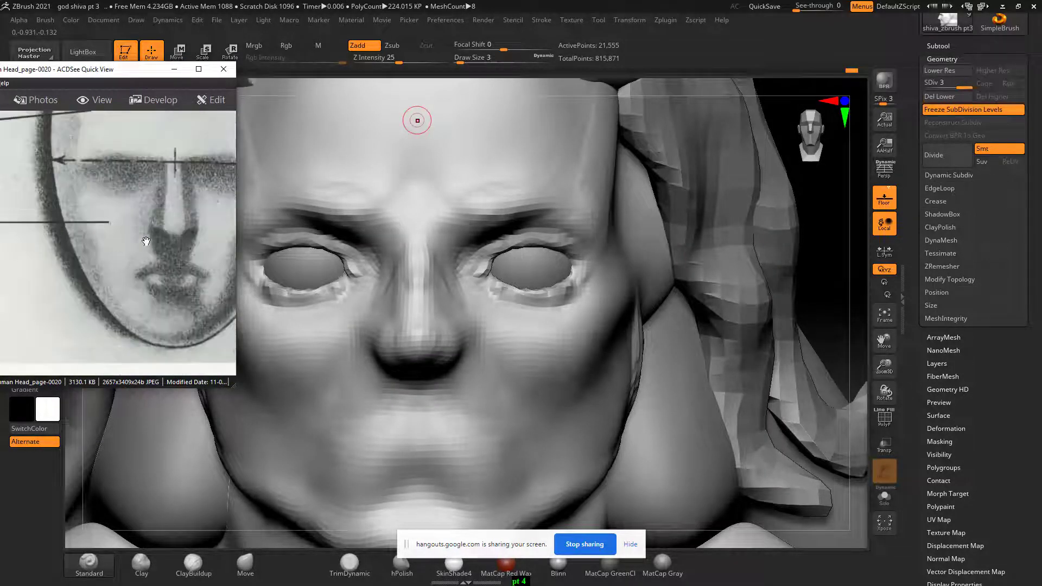
{"action": "left_click_drag", "start_coordinate": [157, 170], "coordinate": [93, 199]}
At brush size 1, carve a fine horizontal crease across the lips.
{"action": "left_click", "coordinate": [418, 244]}
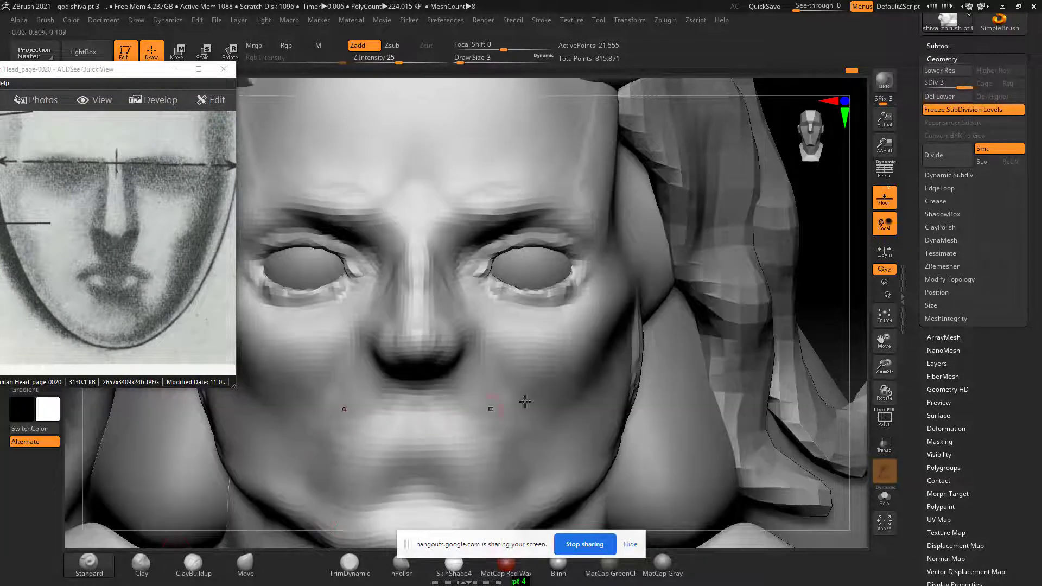
{"action": "key", "text": "bracketleft"}
{"action": "left_click_drag", "start_coordinate": [477, 458], "coordinate": [491, 462], "text": "alt"}
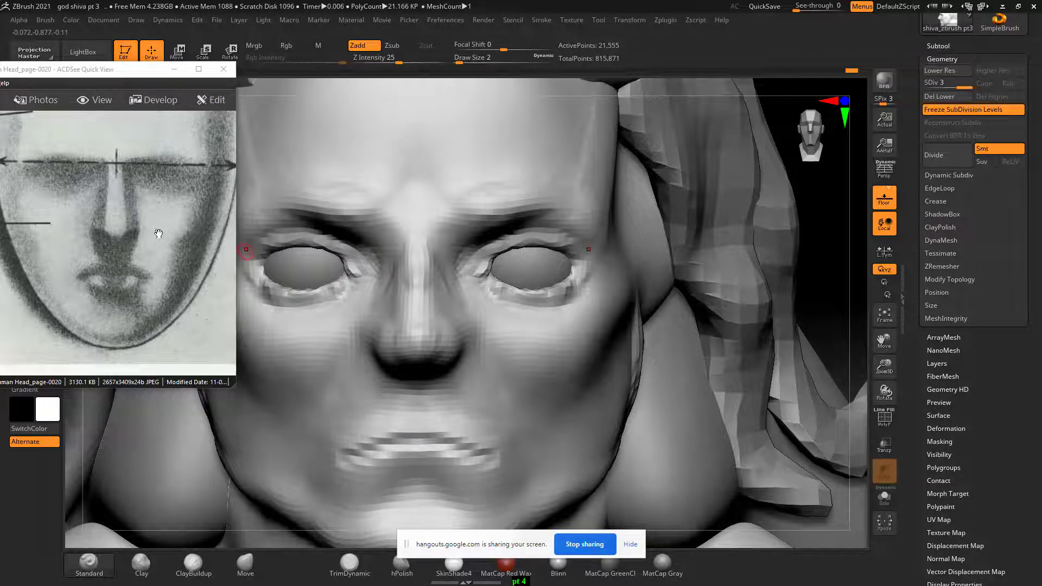
{"action": "left_click_drag", "start_coordinate": [158, 234], "coordinate": [194, 234]}
Enlarge the viewer to show the side-view cranial/facial mass diagram, then shrink it over the sculpt.
{"action": "left_click", "coordinate": [199, 69]}
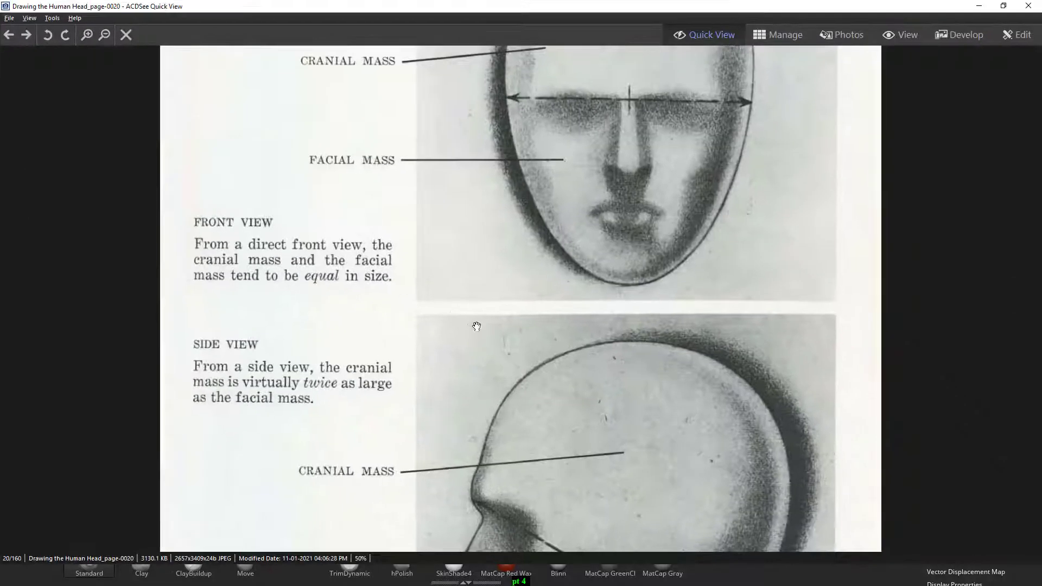
{"action": "left_click_drag", "start_coordinate": [522, 394], "coordinate": [540, 299]}
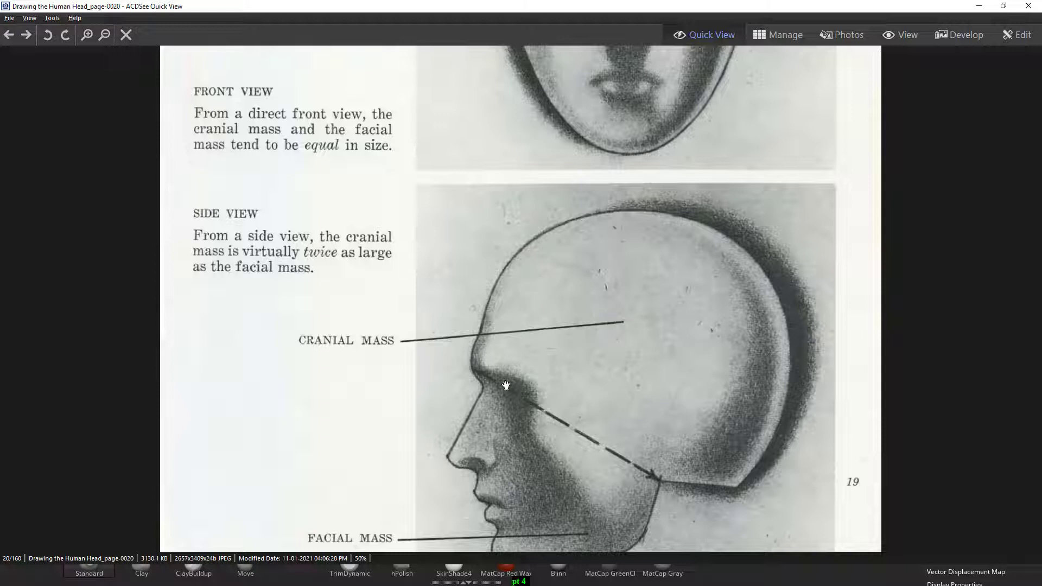
{"action": "mouse_move", "coordinate": [724, 6]}
{"action": "left_mouse_down"}
{"action": "mouse_move", "coordinate": [703, 19]}
{"action": "mouse_move", "coordinate": [373, 24]}
{"action": "left_mouse_up"}
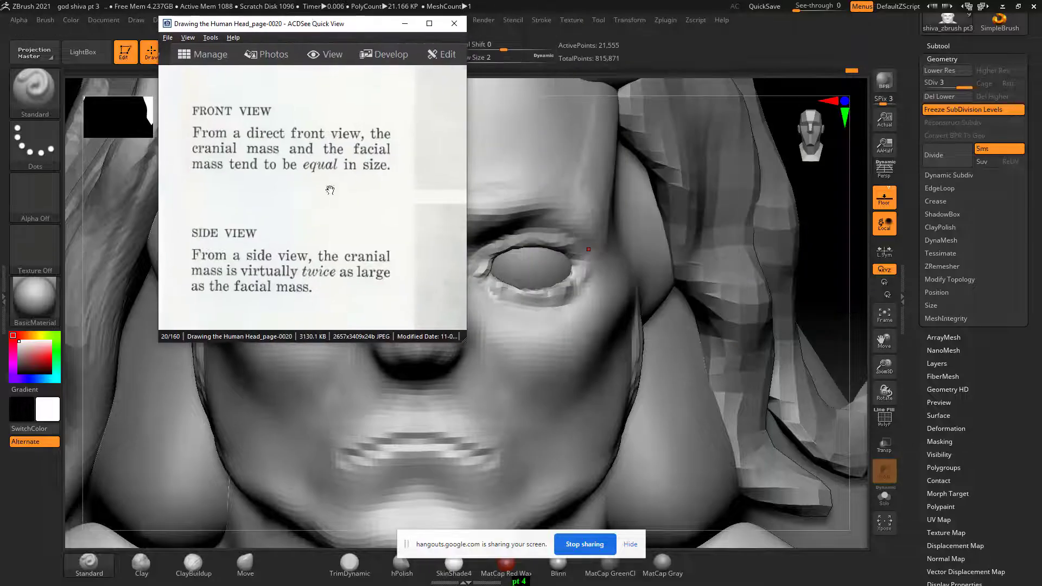
In profile view at Draw Size 10, smooth the jagged cheek and lower Z Intensity.
{"action": "left_click_drag", "start_coordinate": [314, 304], "coordinate": [292, 119]}
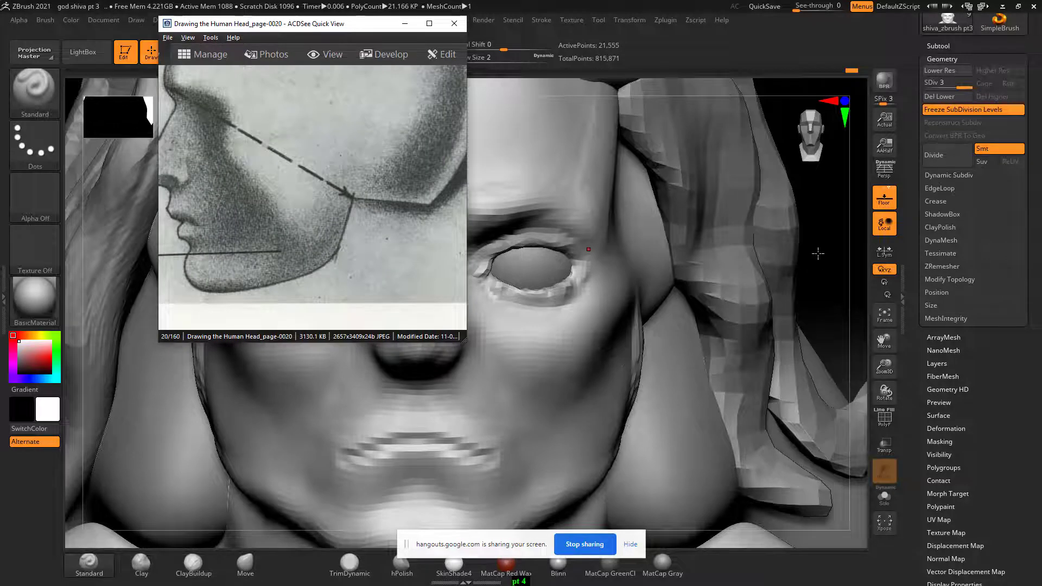
{"action": "mouse_move", "coordinate": [818, 253]}
{"action": "left_mouse_down"}
{"action": "mouse_move", "coordinate": [765, 295]}
{"action": "mouse_move", "coordinate": [812, 302]}
{"action": "left_mouse_up"}
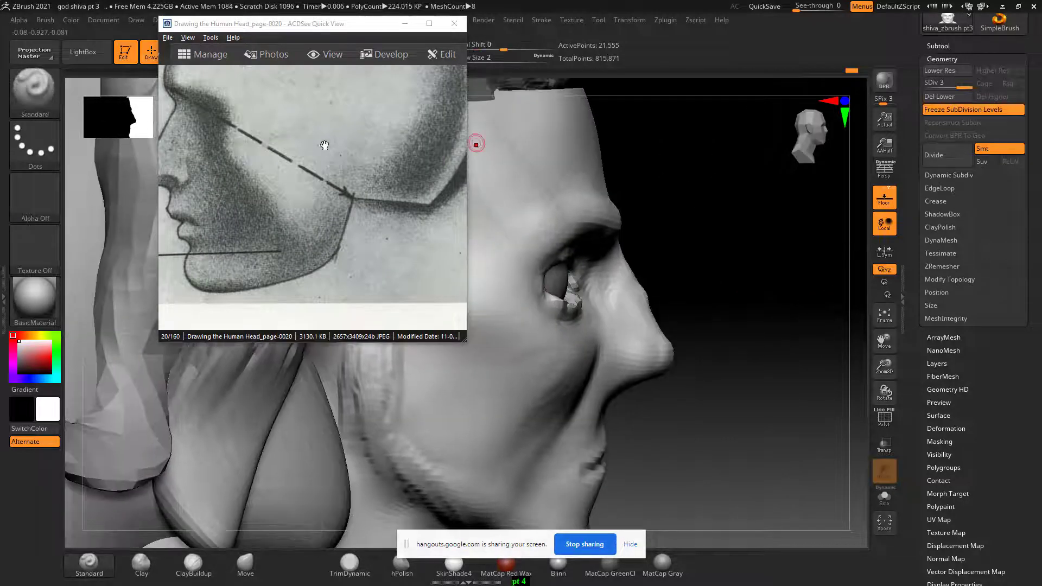
{"action": "left_click_drag", "start_coordinate": [259, 31], "coordinate": [144, 40]}
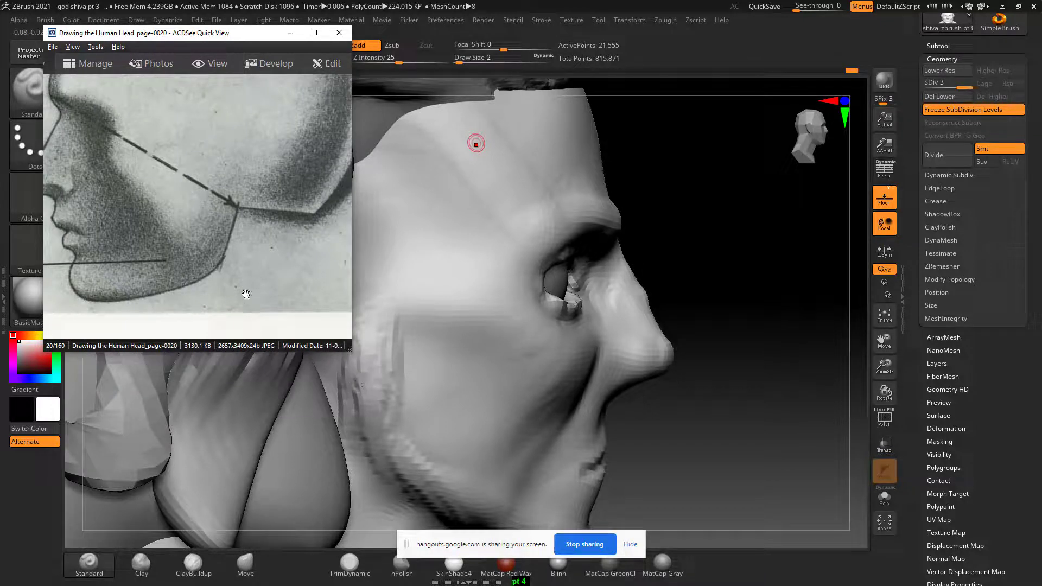
{"action": "left_click", "coordinate": [369, 408]}
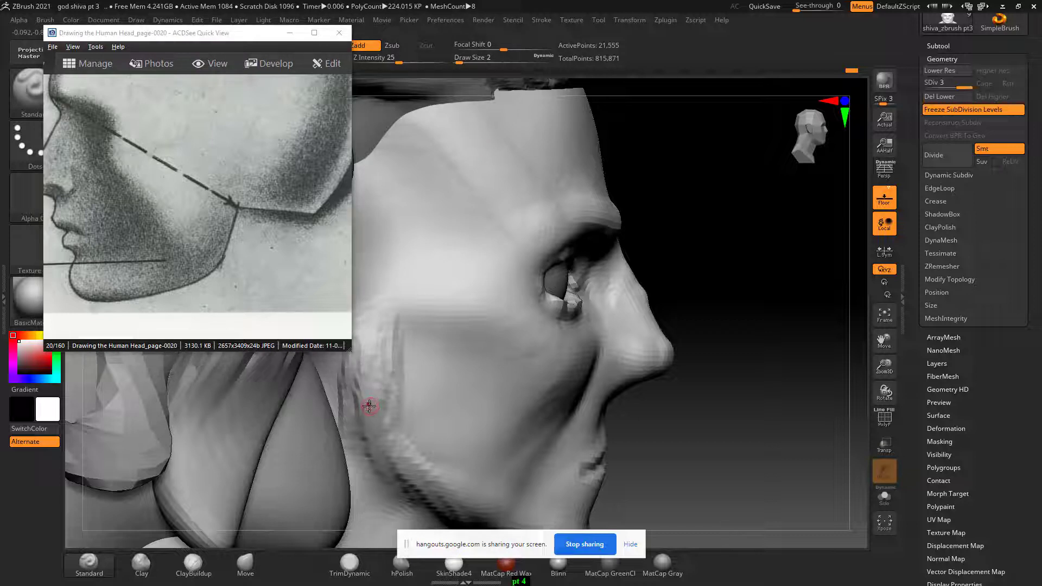
{"action": "key", "text": "bracketright"}
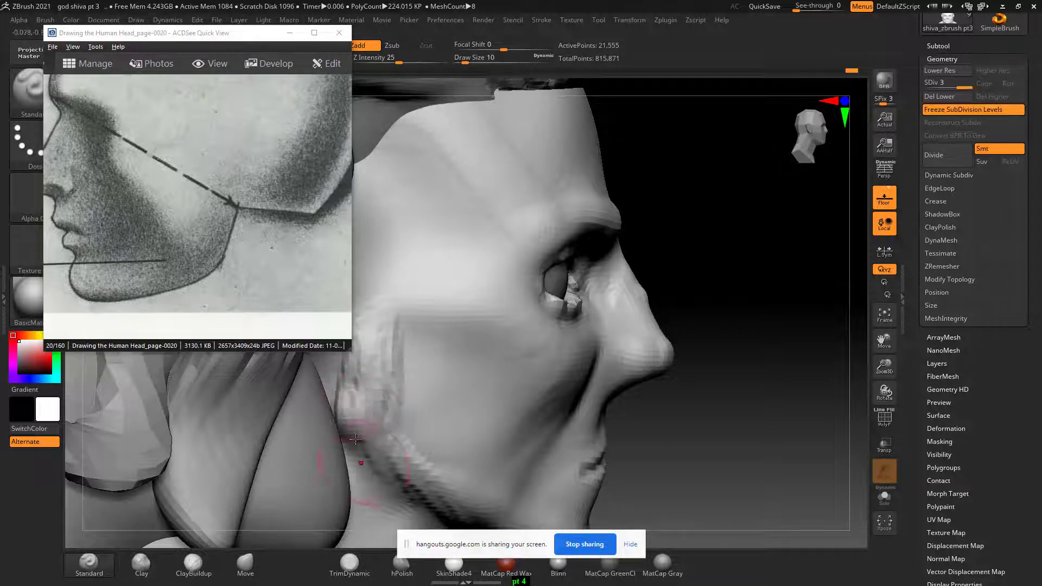
{"action": "mouse_move", "coordinate": [356, 392]}
{"action": "left_mouse_down", "text": "shift"}
{"action": "mouse_move", "coordinate": [361, 333]}
{"action": "mouse_move", "coordinate": [372, 368]}
{"action": "mouse_move", "coordinate": [384, 309]}
{"action": "left_mouse_up", "text": "shift"}
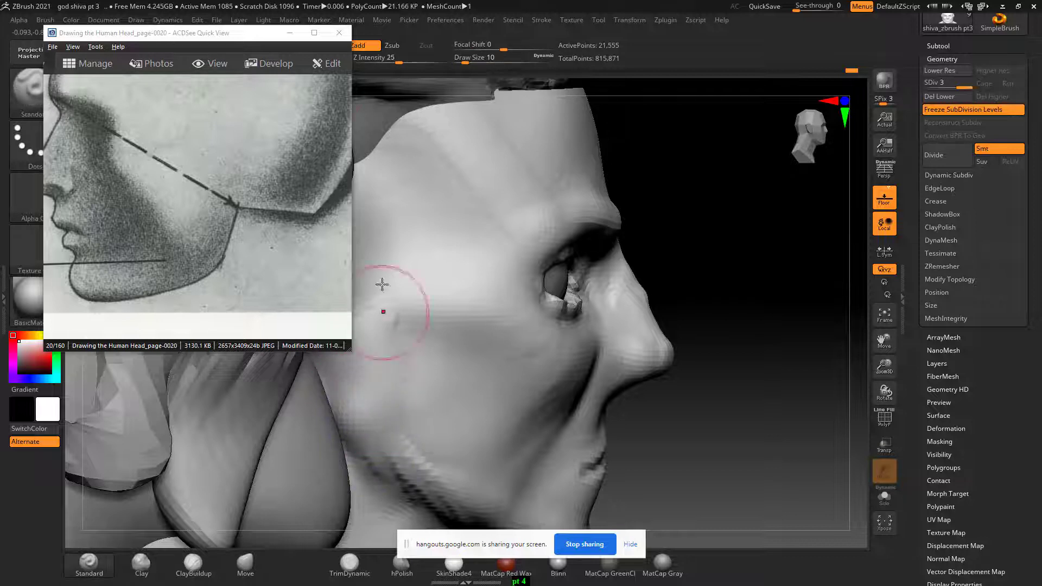
{"action": "left_click_drag", "start_coordinate": [402, 61], "coordinate": [377, 61]}
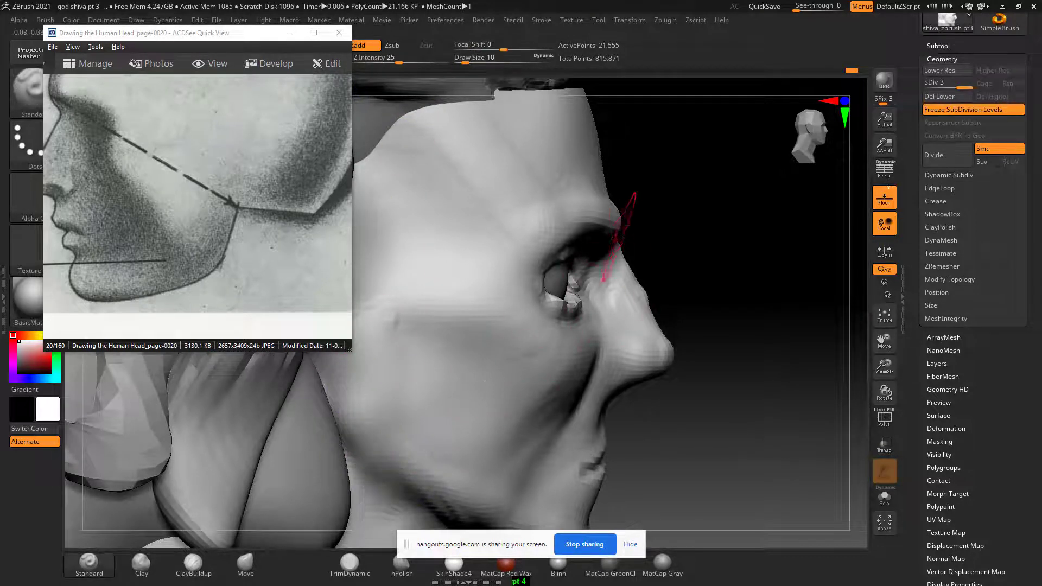
Sculpt and smooth a deeper jaw-to-neck crease, then add a nasolabial cheek fold.
{"action": "left_click_drag", "start_coordinate": [761, 367], "coordinate": [428, 361]}
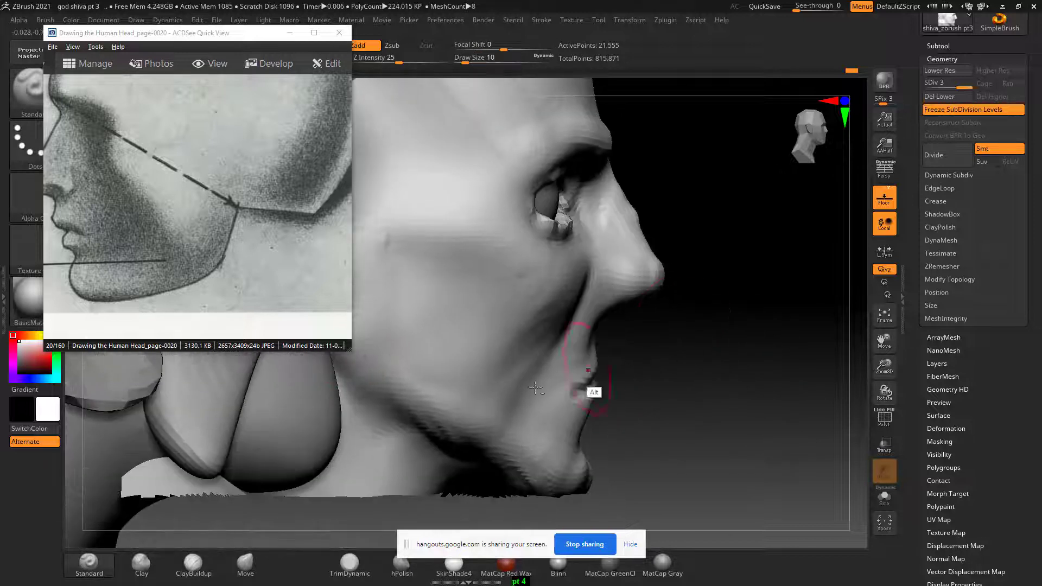
{"action": "mouse_move", "coordinate": [383, 399]}
{"action": "left_mouse_down"}
{"action": "mouse_move", "coordinate": [440, 443]}
{"action": "mouse_move", "coordinate": [502, 464]}
{"action": "left_mouse_up"}
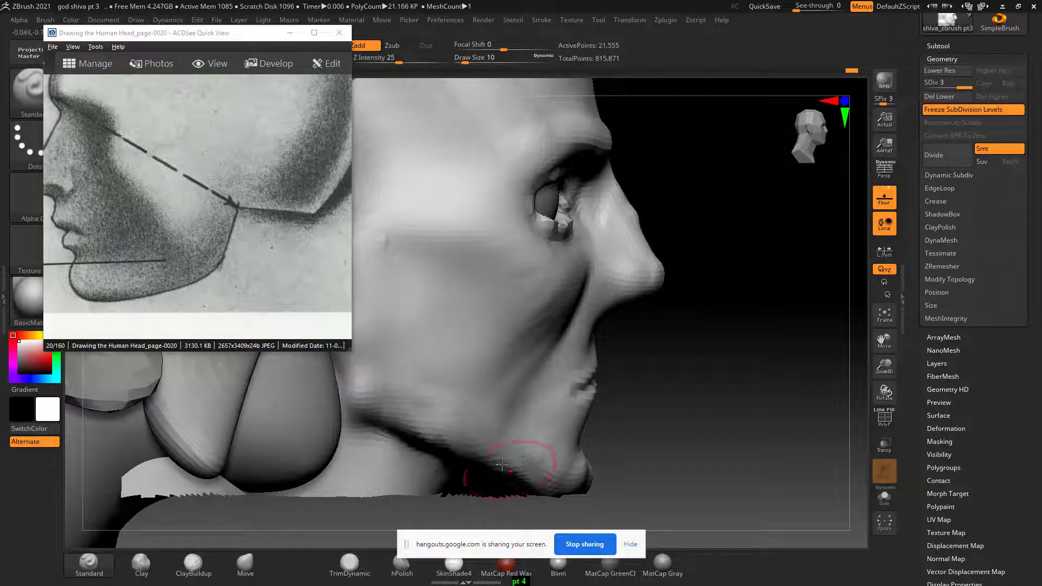
{"action": "mouse_move", "coordinate": [421, 440]}
{"action": "left_mouse_down"}
{"action": "mouse_move", "coordinate": [374, 404]}
{"action": "mouse_move", "coordinate": [445, 440]}
{"action": "left_mouse_up"}
{"action": "left_click_drag", "start_coordinate": [380, 399], "coordinate": [434, 442]}
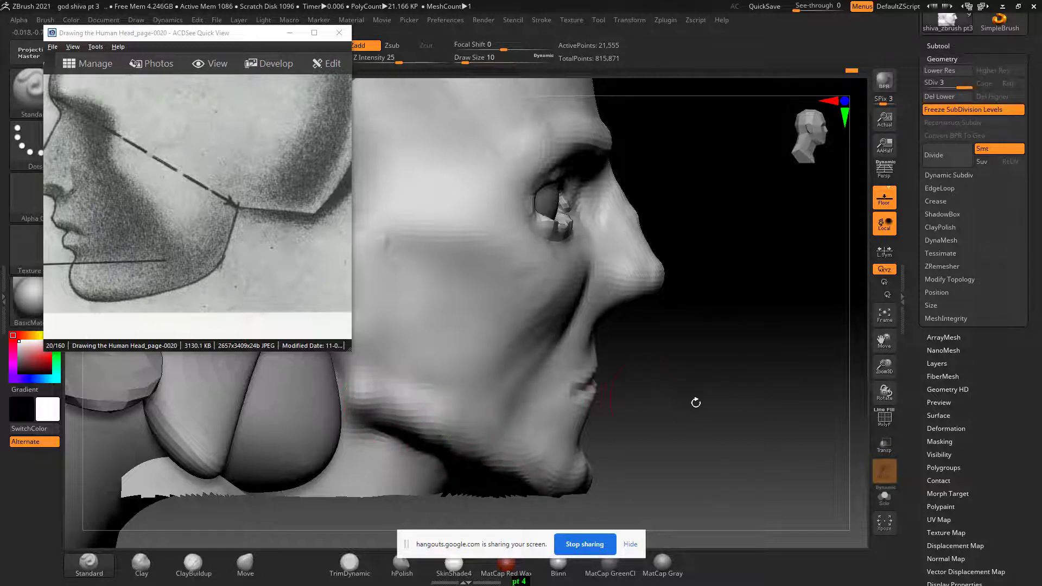
{"action": "left_click_drag", "start_coordinate": [692, 402], "coordinate": [694, 399]}
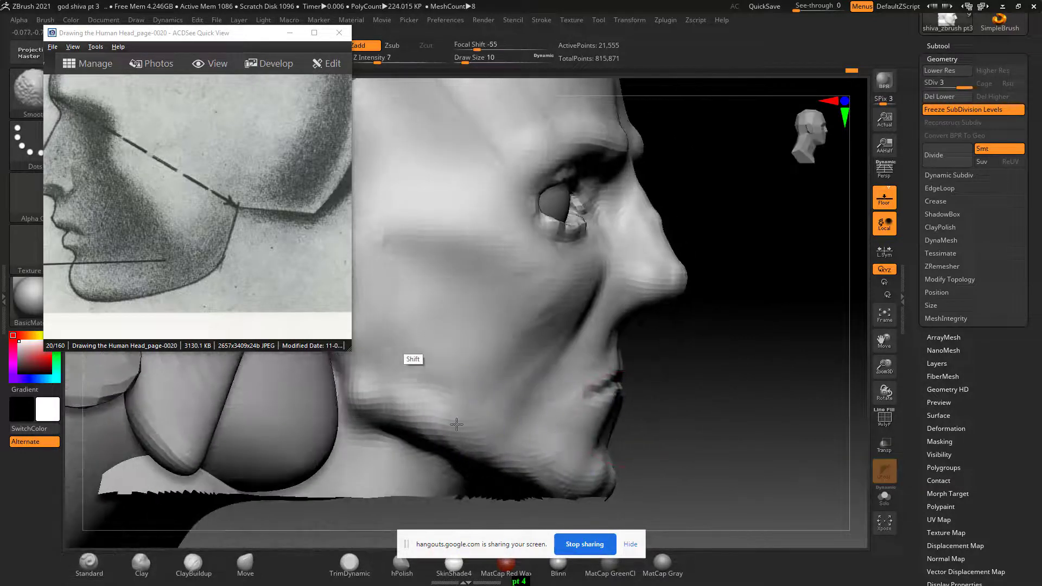
{"action": "mouse_move", "coordinate": [457, 423]}
{"action": "left_mouse_down", "text": "shift"}
{"action": "mouse_move", "coordinate": [367, 428]}
{"action": "mouse_move", "coordinate": [456, 419]}
{"action": "left_mouse_up", "text": "shift"}
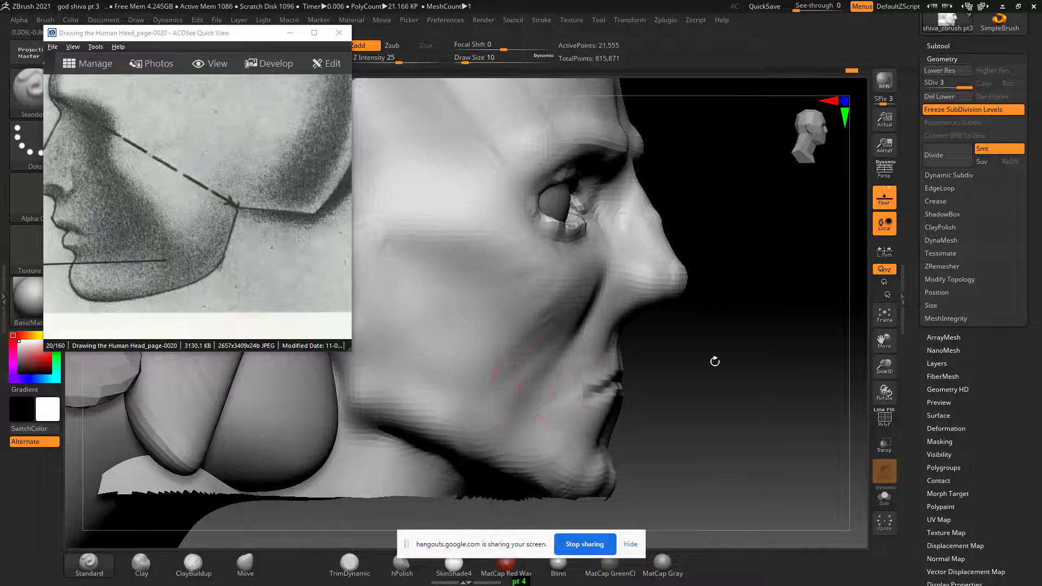
{"action": "left_click_drag", "start_coordinate": [715, 361], "coordinate": [767, 366]}
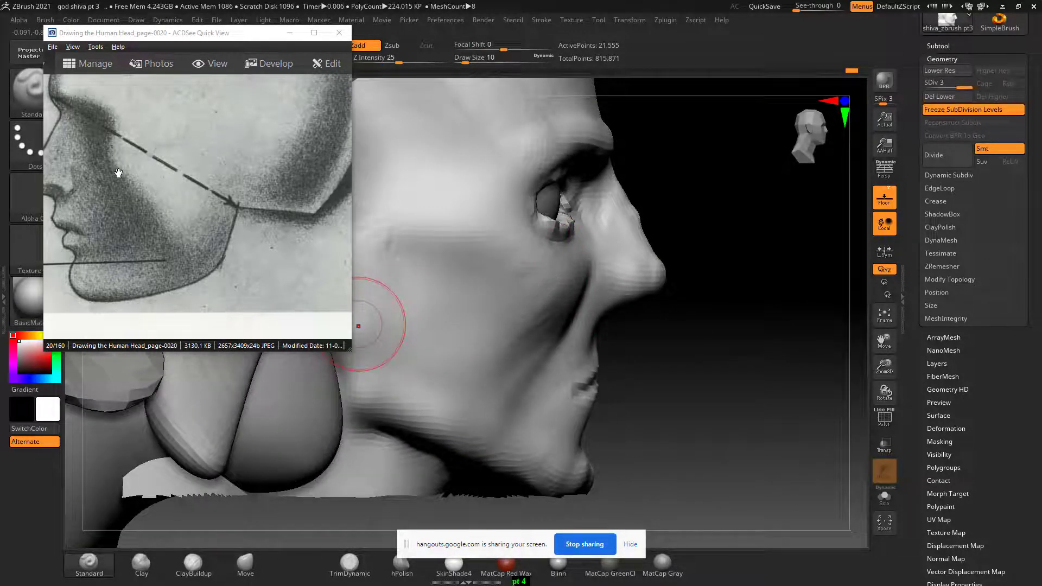
{"action": "mouse_move", "coordinate": [771, 358]}
{"action": "left_mouse_down", "text": "shift"}
{"action": "mouse_move", "coordinate": [308, 435]}
{"action": "mouse_move", "coordinate": [221, 468]}
{"action": "mouse_move", "coordinate": [214, 430]}
{"action": "mouse_move", "coordinate": [370, 344]}
{"action": "left_mouse_up", "text": "shift"}
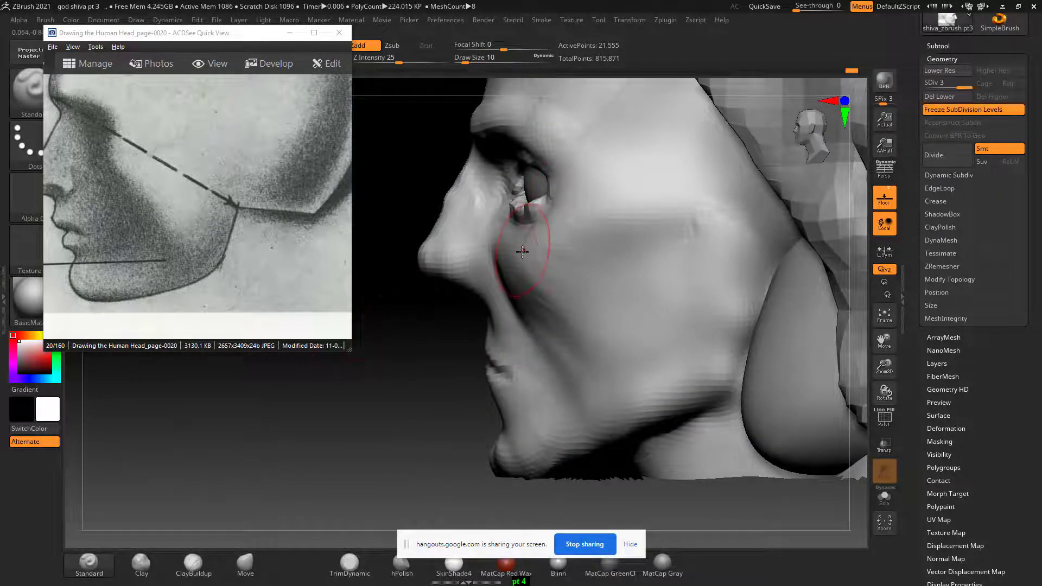
{"action": "mouse_move", "coordinate": [546, 244]}
{"action": "left_mouse_down"}
{"action": "mouse_move", "coordinate": [554, 301]}
{"action": "mouse_move", "coordinate": [623, 367]}
{"action": "mouse_move", "coordinate": [610, 372]}
{"action": "mouse_move", "coordinate": [539, 298]}
{"action": "mouse_move", "coordinate": [597, 396]}
{"action": "left_mouse_up"}
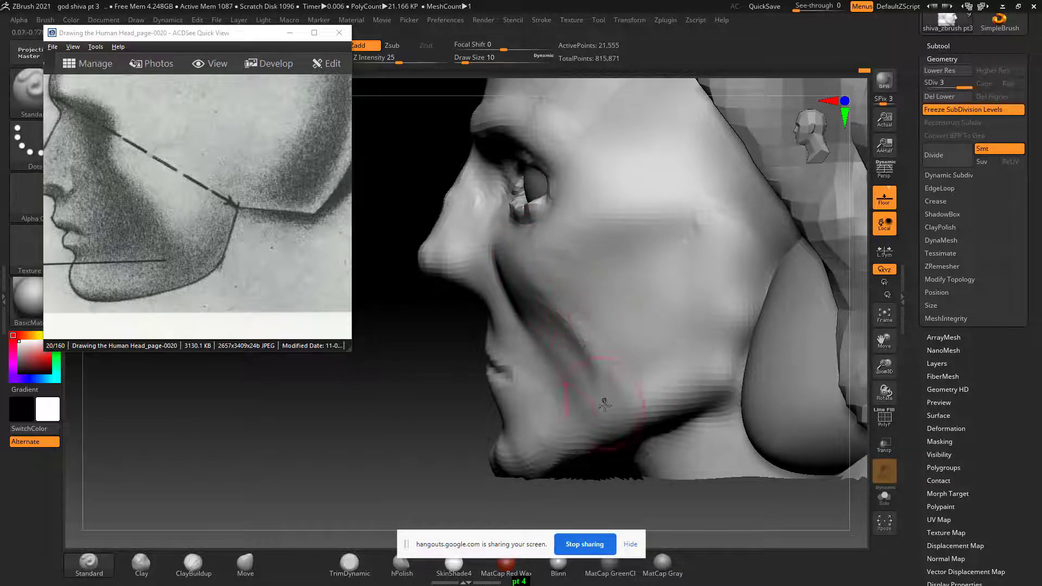
{"action": "key", "text": "shift"}
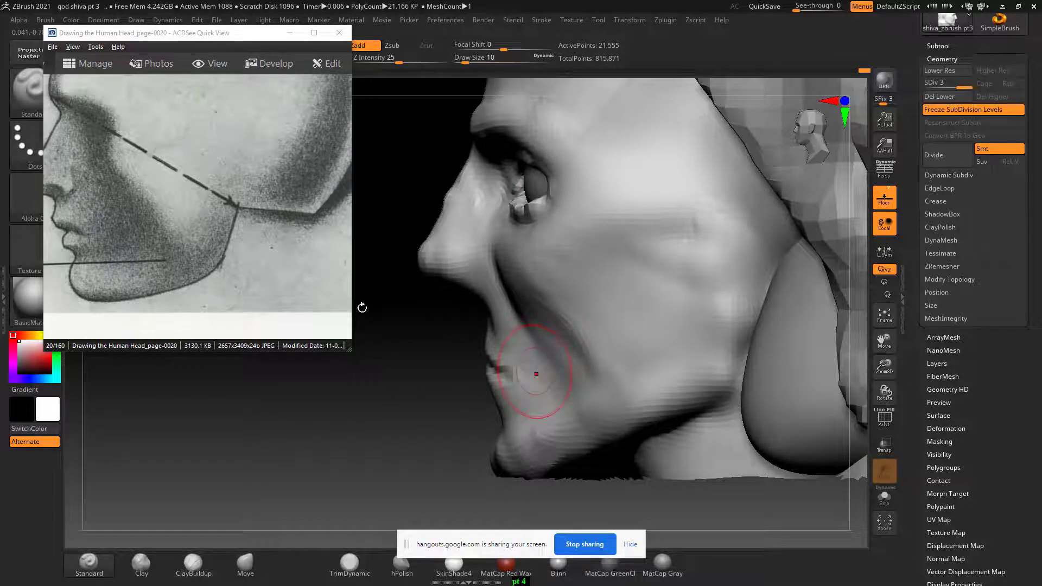
Maximize the reference viewer and bring the bottom of the proportion diagram into view.
{"action": "scroll", "coordinate": [228, 230], "scroll_direction": "down", "scroll_amount": 1}
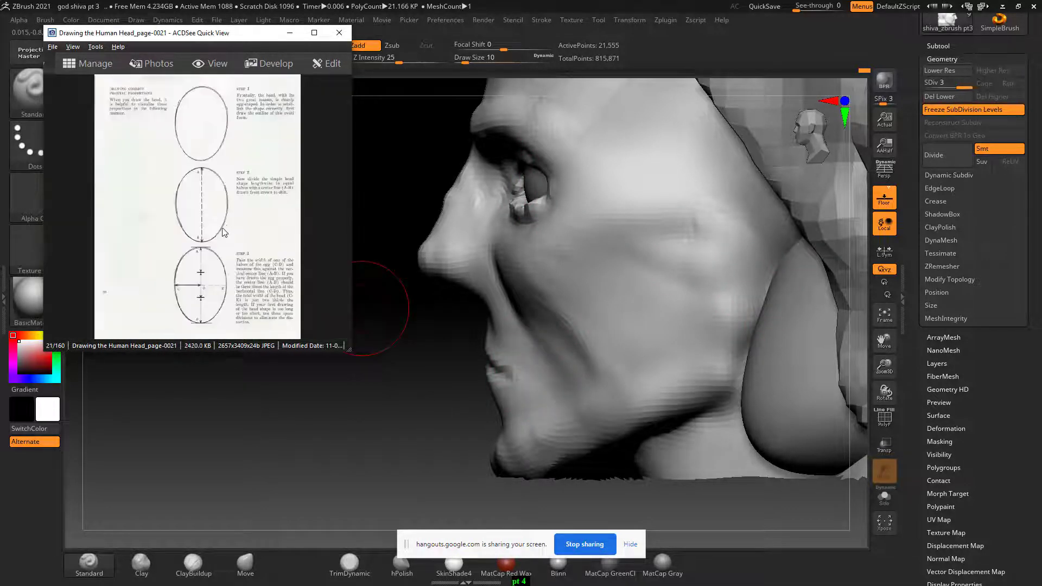
{"action": "left_click", "coordinate": [314, 32]}
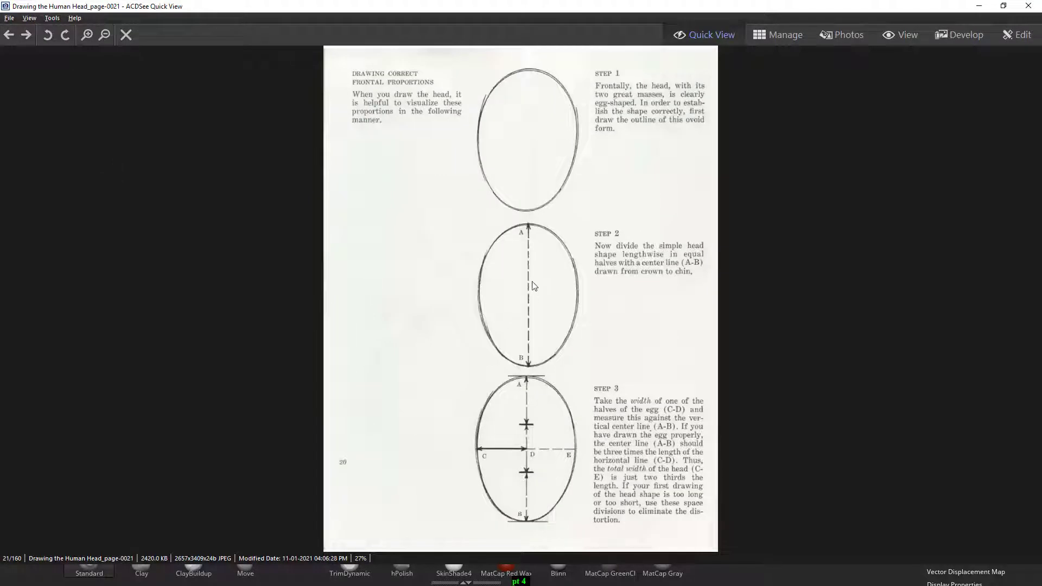
{"action": "scroll", "coordinate": [556, 315], "scroll_direction": "up", "scroll_amount": 1, "text": "ctrl"}
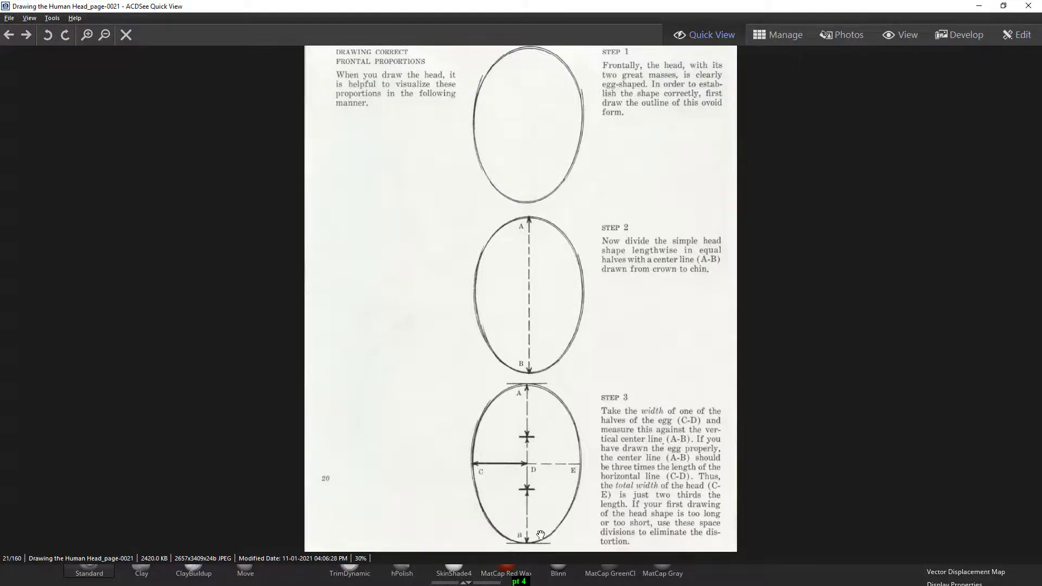
{"action": "left_click_drag", "start_coordinate": [539, 458], "coordinate": [541, 380]}
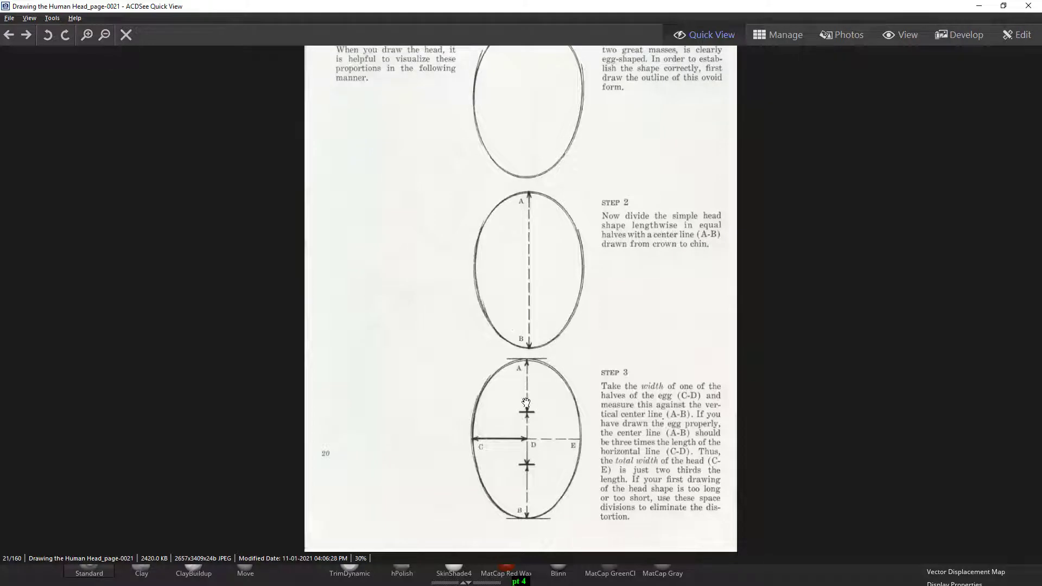
Page ahead to page-0026's labelled skull drawing in a small viewer window.
{"action": "scroll", "coordinate": [526, 433], "scroll_direction": "down", "scroll_amount": 1}
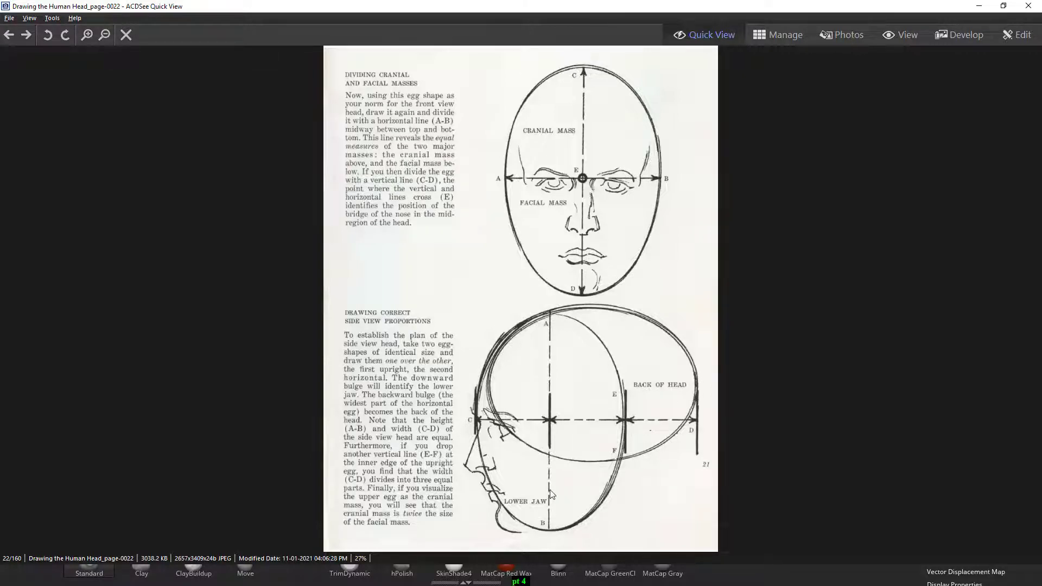
{"action": "scroll", "coordinate": [548, 410], "scroll_direction": "down", "scroll_amount": 1}
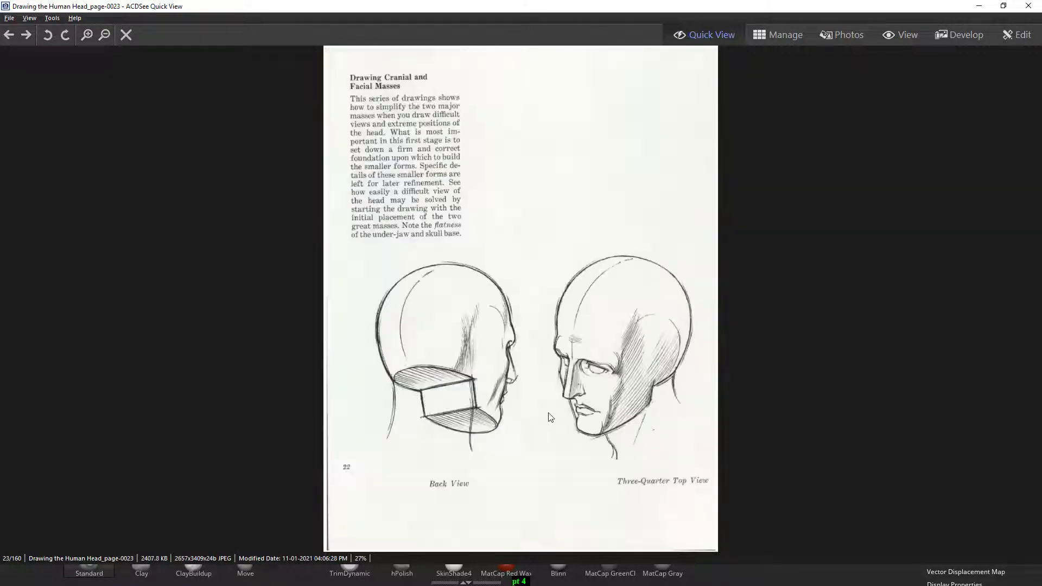
{"action": "scroll", "coordinate": [551, 421], "scroll_direction": "down", "scroll_amount": 1}
{"action": "scroll", "coordinate": [551, 422], "scroll_direction": "down", "scroll_amount": 1}
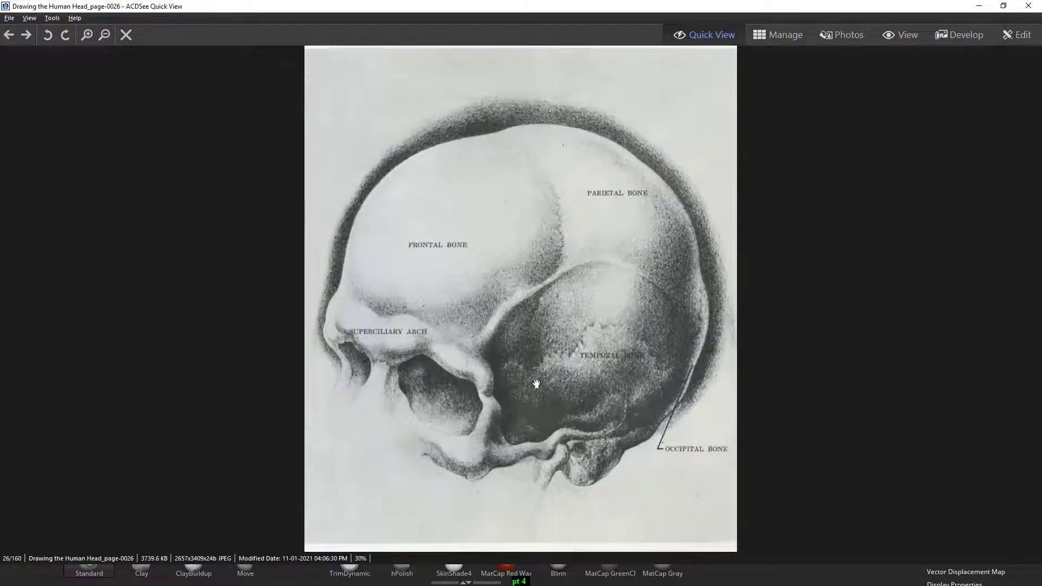
{"action": "scroll", "coordinate": [459, 264], "scroll_direction": "up", "scroll_amount": 2, "text": "ctrl"}
{"action": "scroll", "coordinate": [408, 361], "scroll_direction": "down", "scroll_amount": 1}
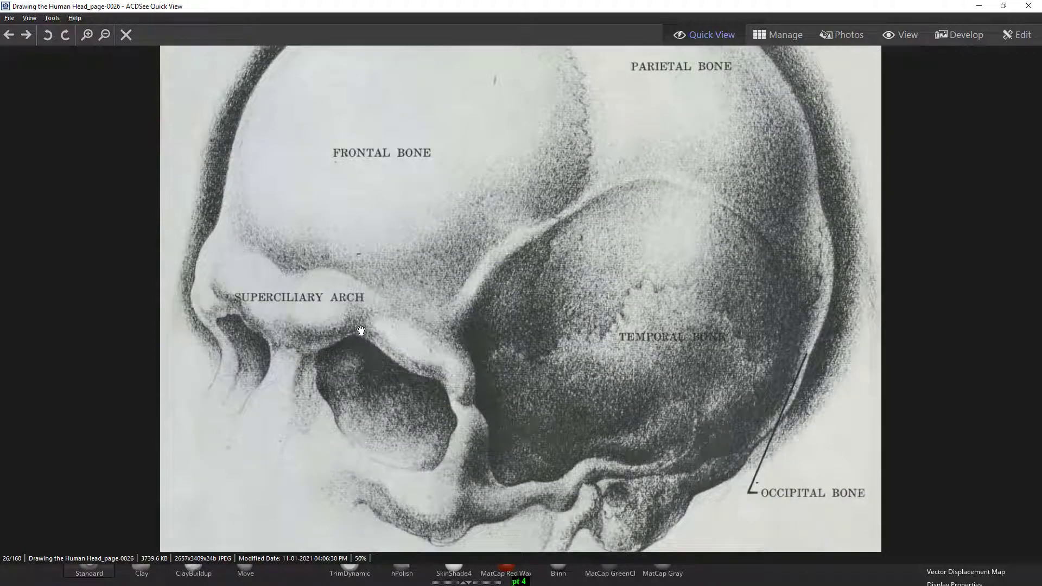
{"action": "mouse_move", "coordinate": [518, 17]}
{"action": "left_mouse_down"}
{"action": "mouse_move", "coordinate": [559, 88]}
{"action": "mouse_move", "coordinate": [520, 64]}
{"action": "mouse_move", "coordinate": [137, 63]}
{"action": "left_mouse_up"}
{"action": "scroll", "coordinate": [549, 205], "scroll_direction": "down", "scroll_amount": 1}
{"action": "scroll", "coordinate": [559, 212], "scroll_direction": "down", "scroll_amount": 2, "text": "ctrl"}
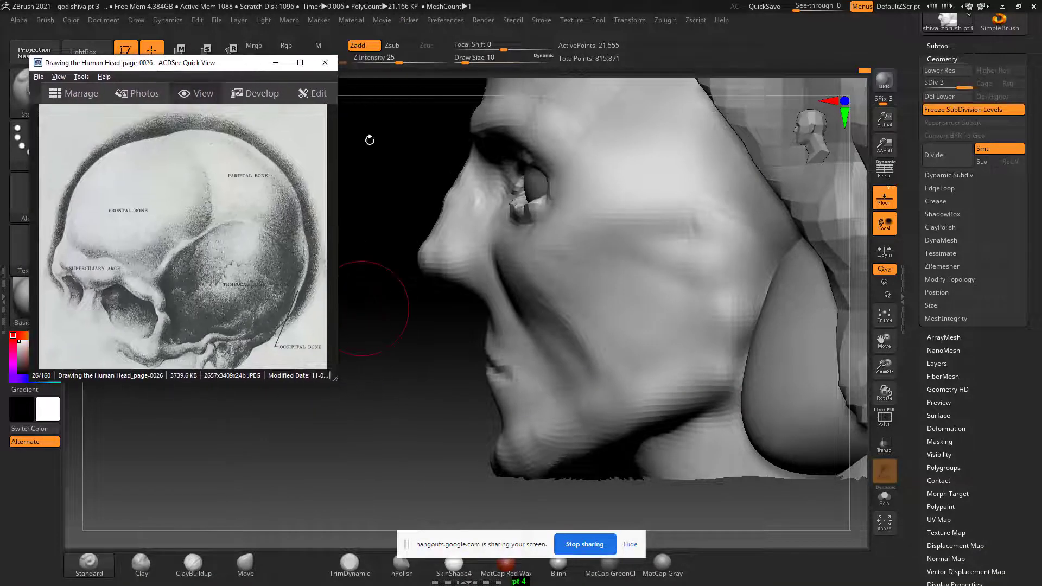
Set Z Intensity 1, brush size 7, then Z Intensity 4, orbiting the bust back to front.
{"action": "right_click_drag", "start_coordinate": [402, 201], "coordinate": [513, 248]}
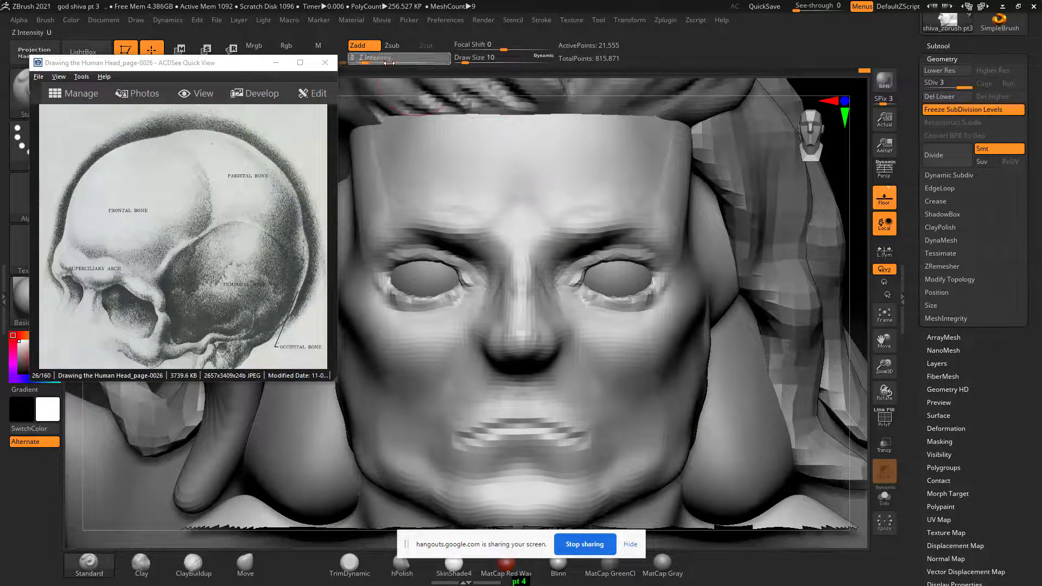
{"action": "left_click", "coordinate": [362, 61]}
{"action": "type", "text": "1"}
{"action": "key", "text": "Return"}
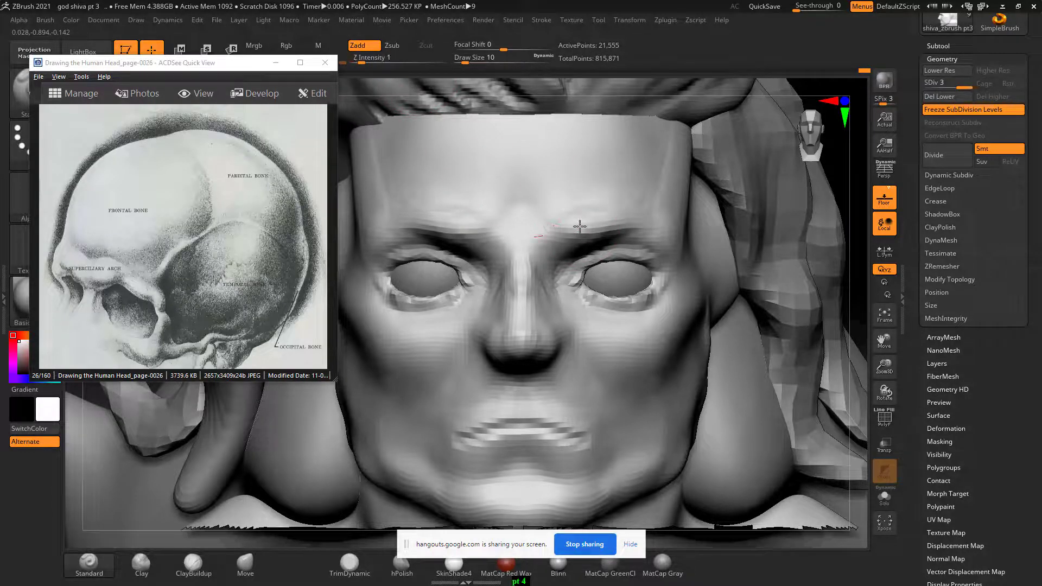
{"action": "key", "text": "["}
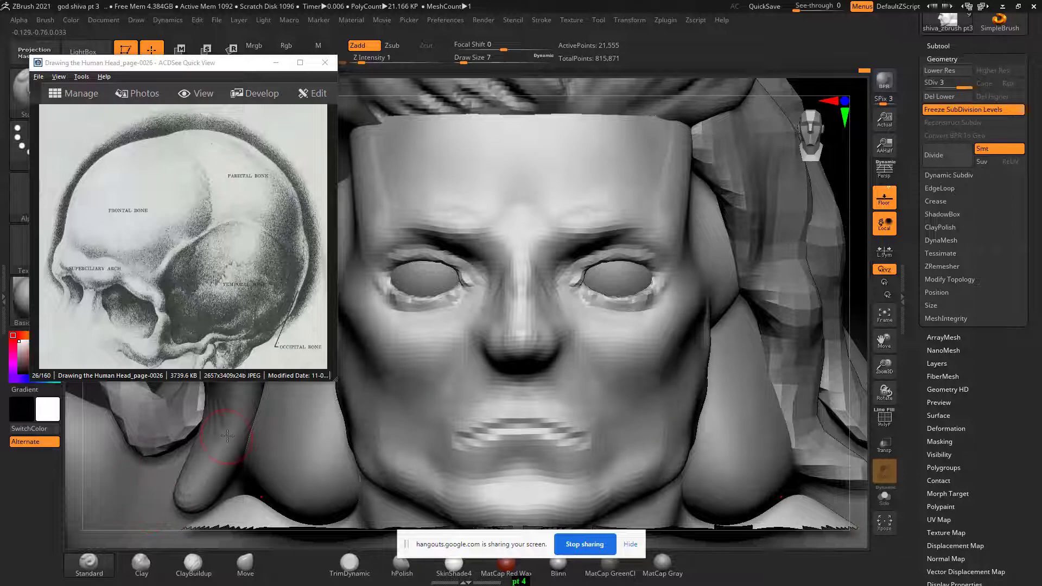
{"action": "key", "text": "f"}
{"action": "mouse_move", "coordinate": [635, 356]}
{"action": "left_mouse_down"}
{"action": "mouse_move", "coordinate": [698, 298]}
{"action": "mouse_move", "coordinate": [753, 155]}
{"action": "mouse_move", "coordinate": [759, 339]}
{"action": "left_mouse_up"}
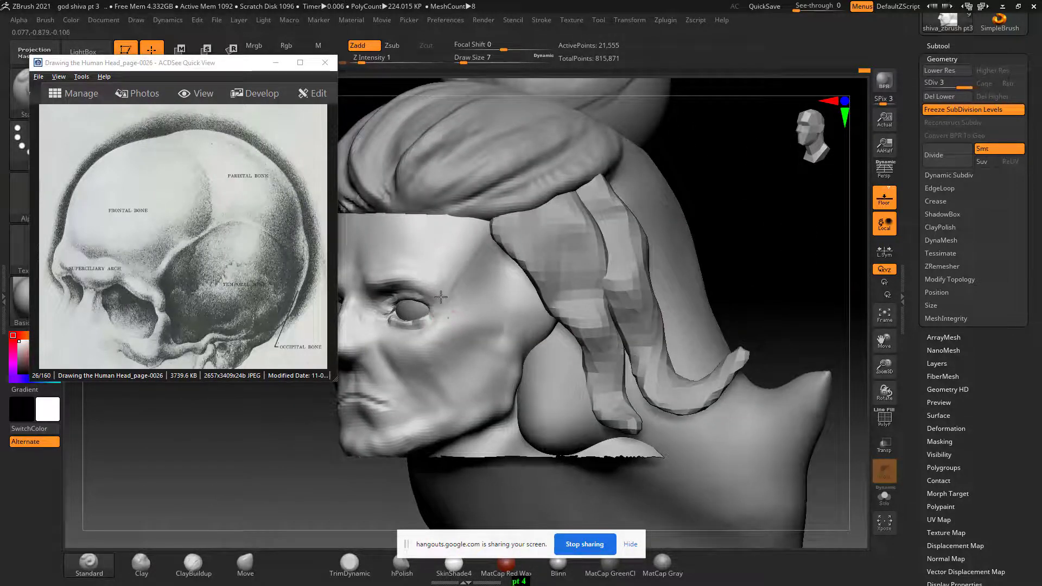
{"action": "key", "text": "4"}
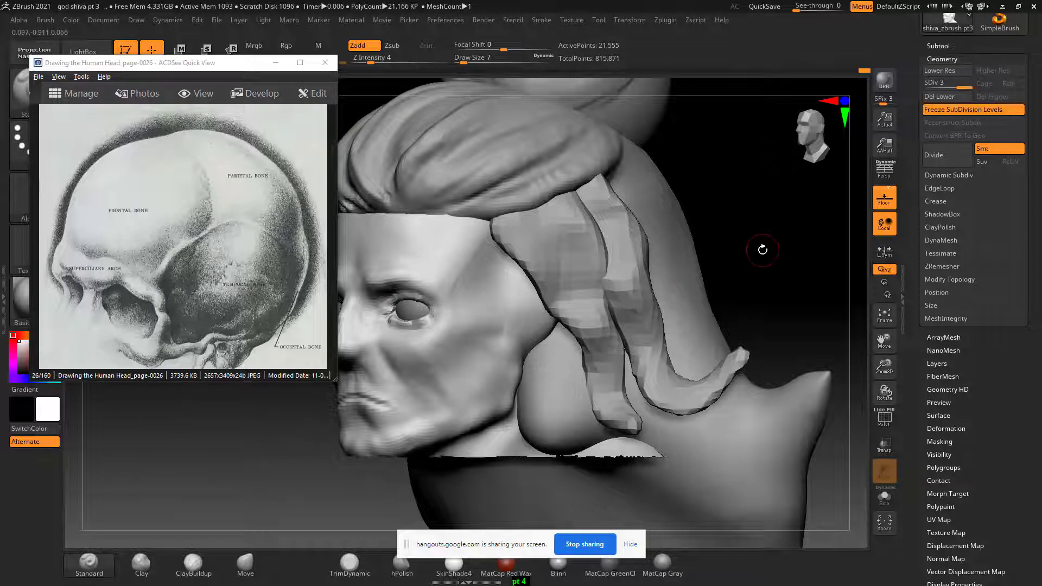
{"action": "left_click_drag", "start_coordinate": [760, 249], "coordinate": [716, 312]}
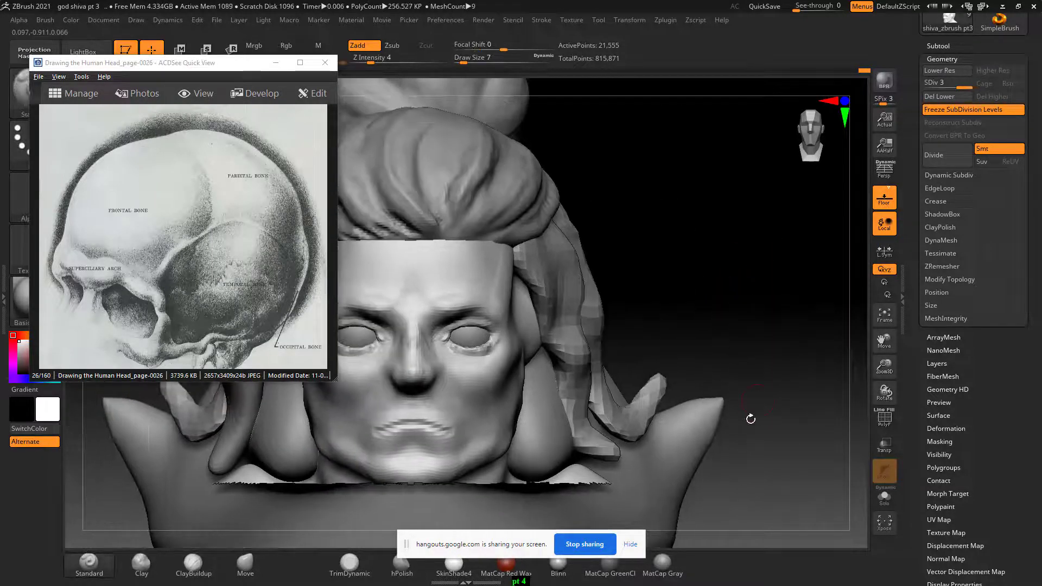
Show page-0032's head-planes drawing over the sculpt, panned to the eye-socket and brow area.
{"action": "scroll", "coordinate": [160, 228], "scroll_direction": "down", "scroll_amount": 1}
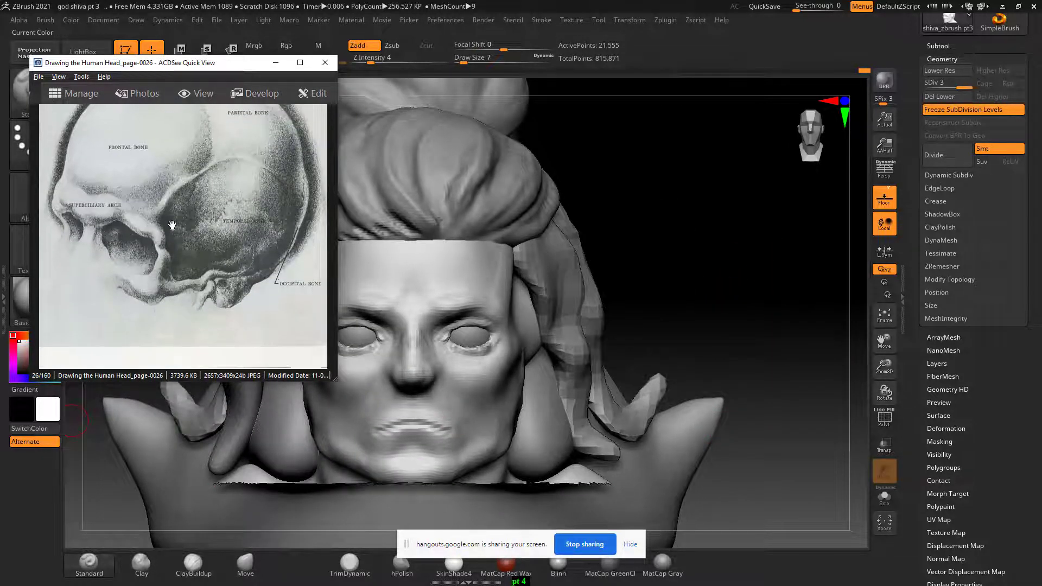
{"action": "scroll", "coordinate": [170, 226], "scroll_direction": "down", "scroll_amount": 1}
{"action": "scroll", "coordinate": [170, 226], "scroll_direction": "down", "scroll_amount": 1}
{"action": "scroll", "coordinate": [170, 233], "scroll_direction": "down", "scroll_amount": 1}
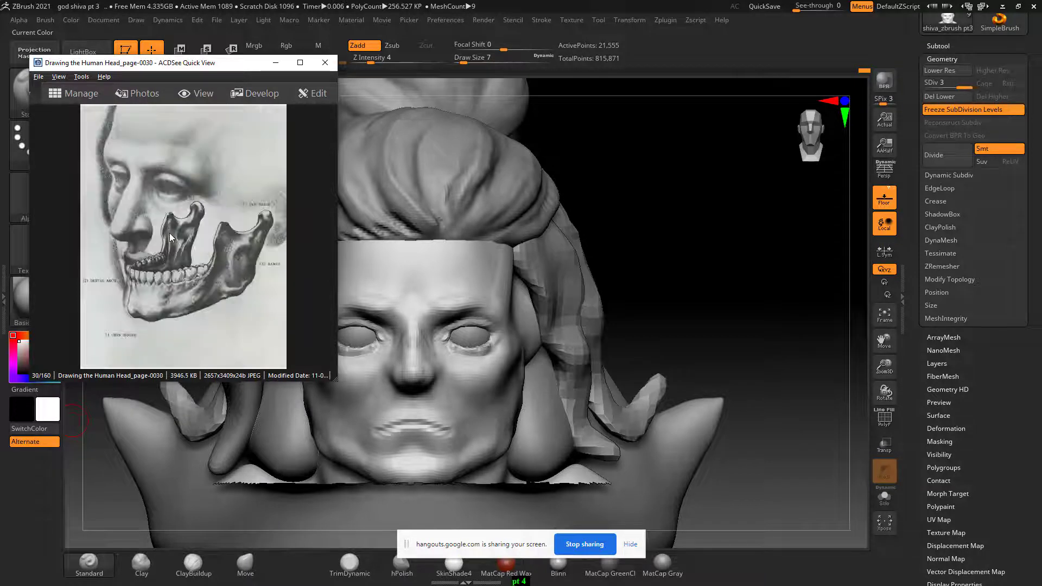
{"action": "scroll", "coordinate": [170, 241], "scroll_direction": "down", "scroll_amount": 2}
{"action": "scroll", "coordinate": [171, 241], "scroll_direction": "down", "scroll_amount": 1}
{"action": "scroll", "coordinate": [170, 241], "scroll_direction": "up", "scroll_amount": 1}
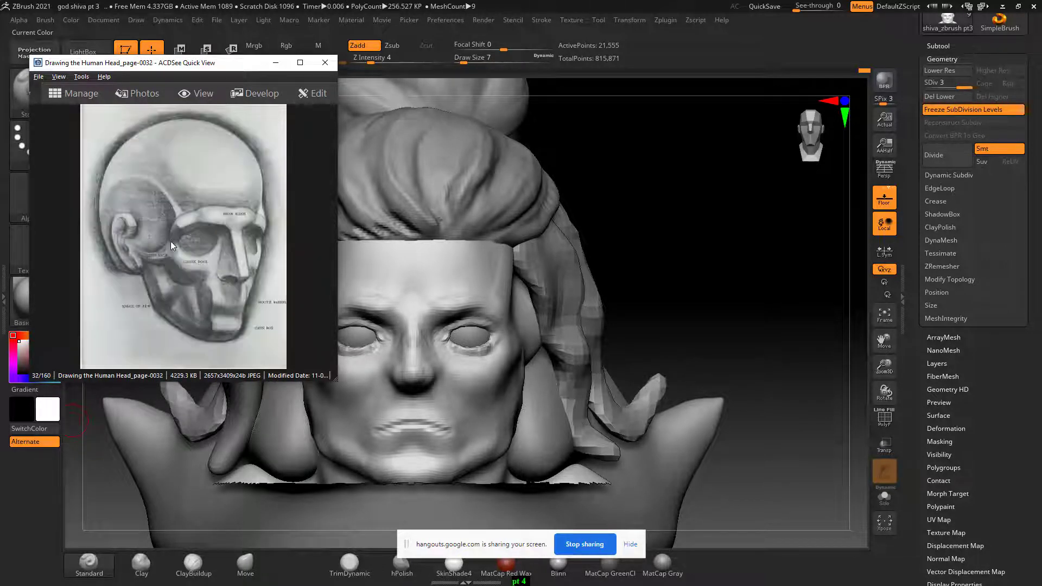
{"action": "left_click", "coordinate": [300, 63]}
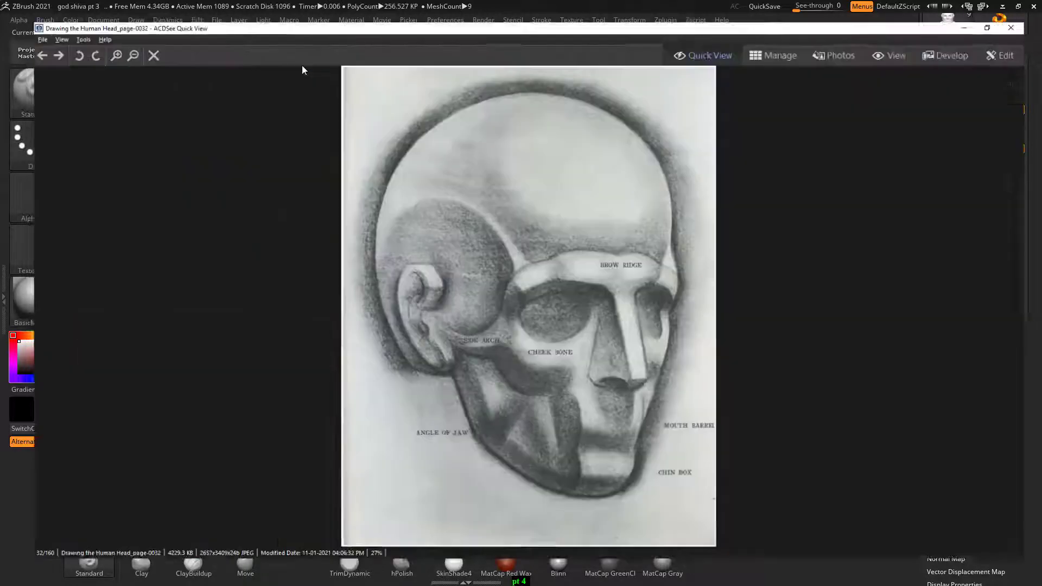
{"action": "scroll", "coordinate": [486, 270], "scroll_direction": "up", "scroll_amount": 2, "text": "ctrl"}
{"action": "scroll", "coordinate": [624, 264], "scroll_direction": "down", "scroll_amount": 1}
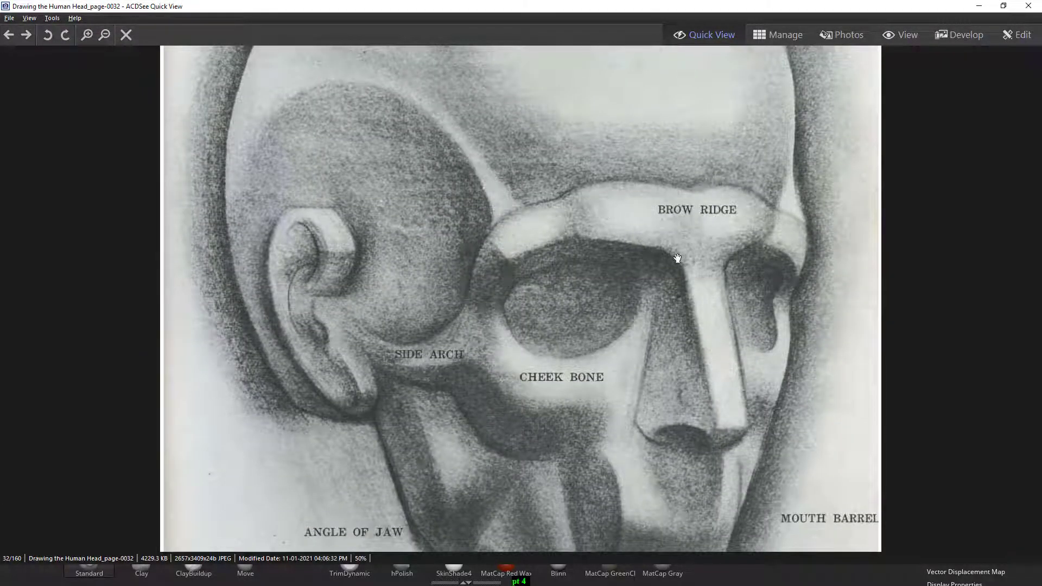
{"action": "double_click", "coordinate": [639, 5]}
{"action": "left_click_drag", "start_coordinate": [347, 303], "coordinate": [184, 264]}
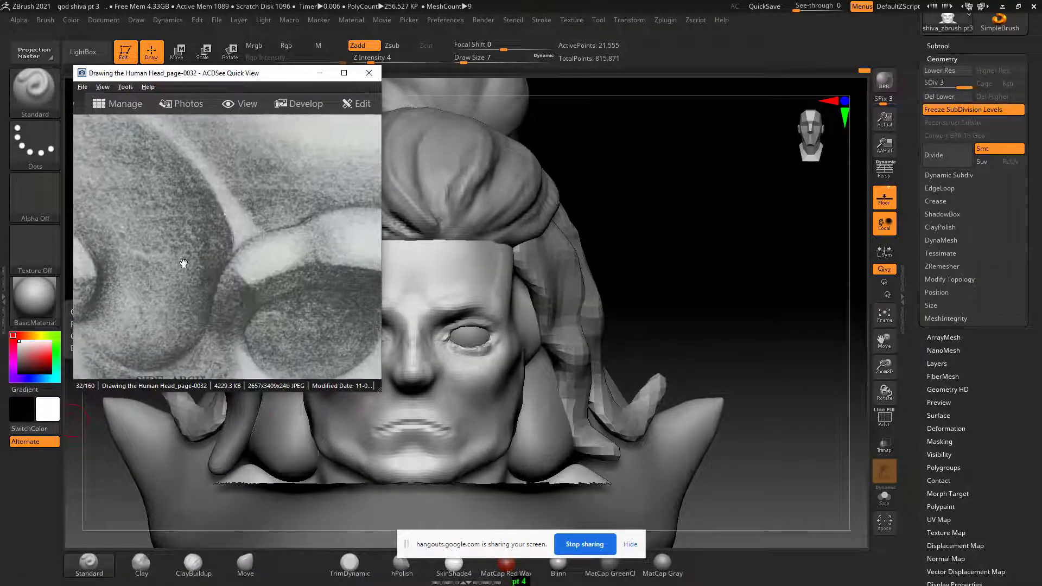
Deepen the brow ridge above both eyes, checking the cheek bone and side arch drawing.
{"action": "left_click", "coordinate": [691, 268]}
{"action": "left_click_drag", "start_coordinate": [677, 263], "coordinate": [785, 246]}
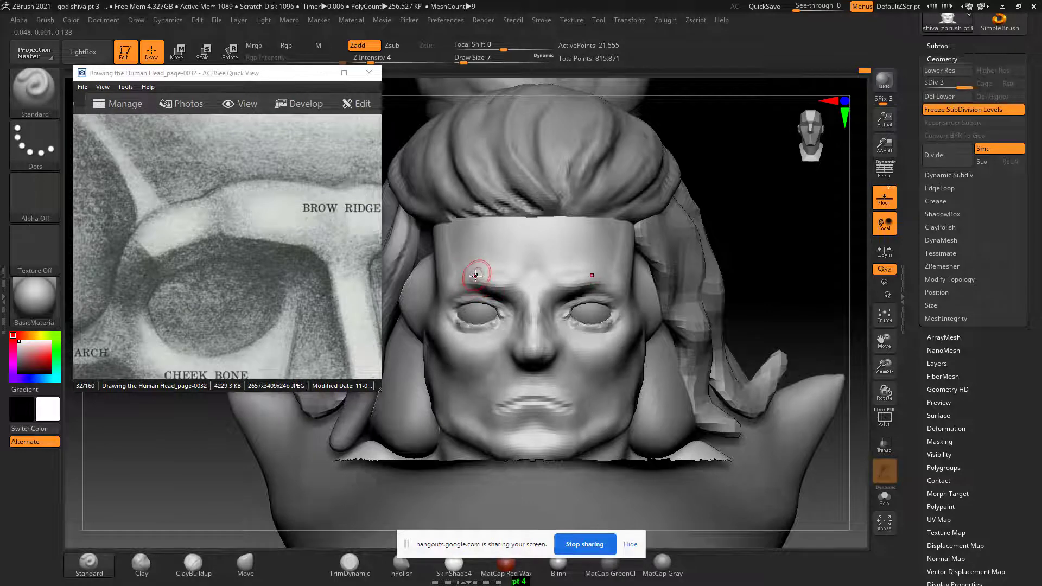
{"action": "left_click_drag", "start_coordinate": [475, 275], "coordinate": [443, 297]}
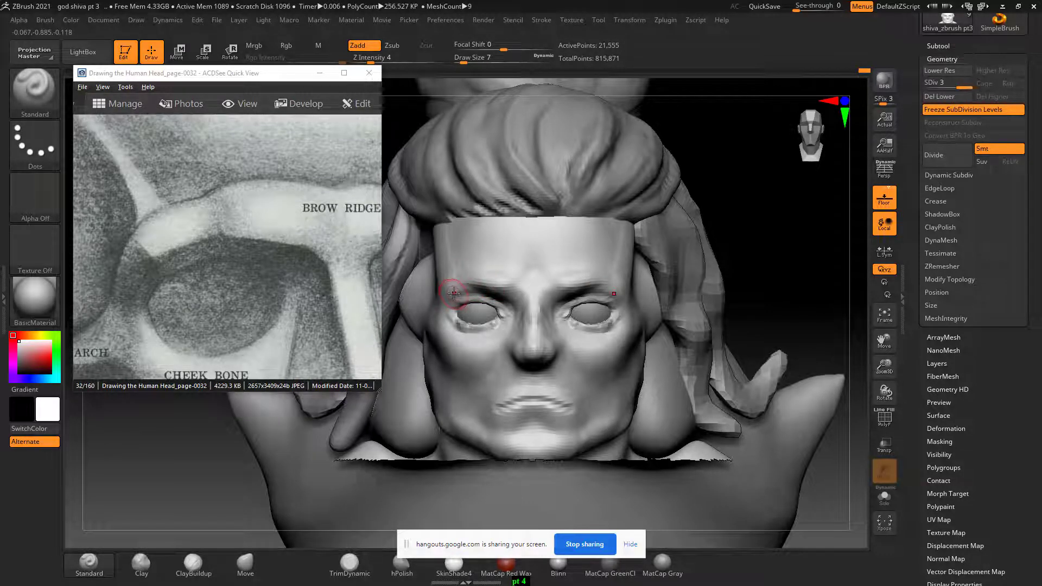
{"action": "left_click_drag", "start_coordinate": [290, 313], "coordinate": [280, 222]}
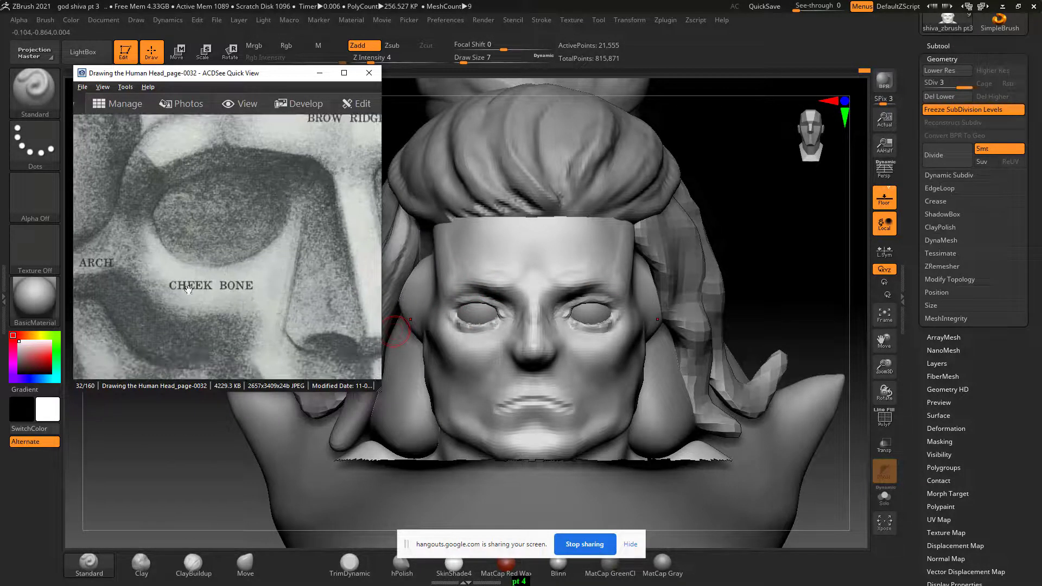
{"action": "left_click_drag", "start_coordinate": [785, 241], "coordinate": [776, 242]}
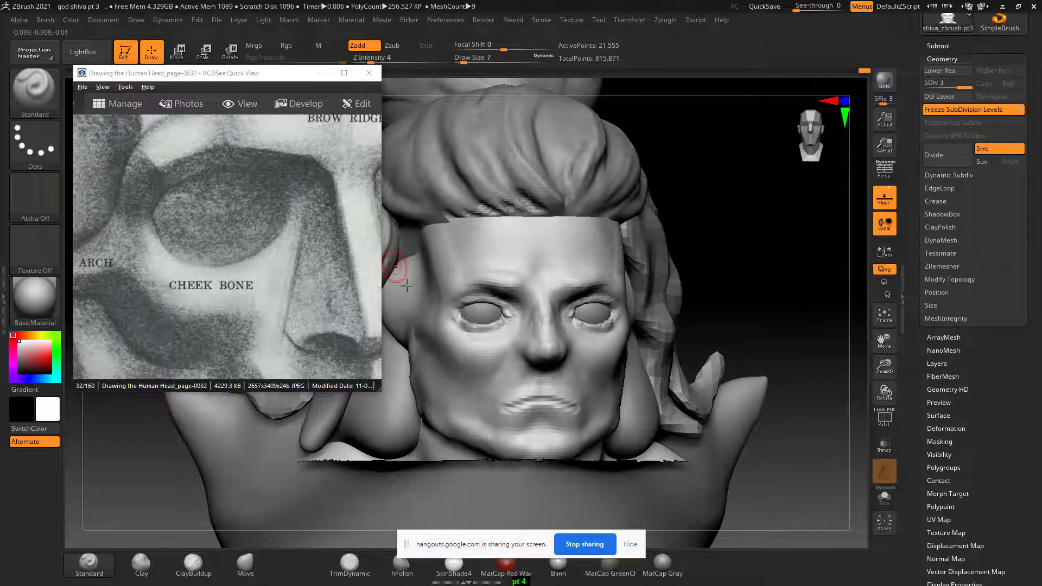
{"action": "left_click_drag", "start_coordinate": [156, 298], "coordinate": [260, 286]}
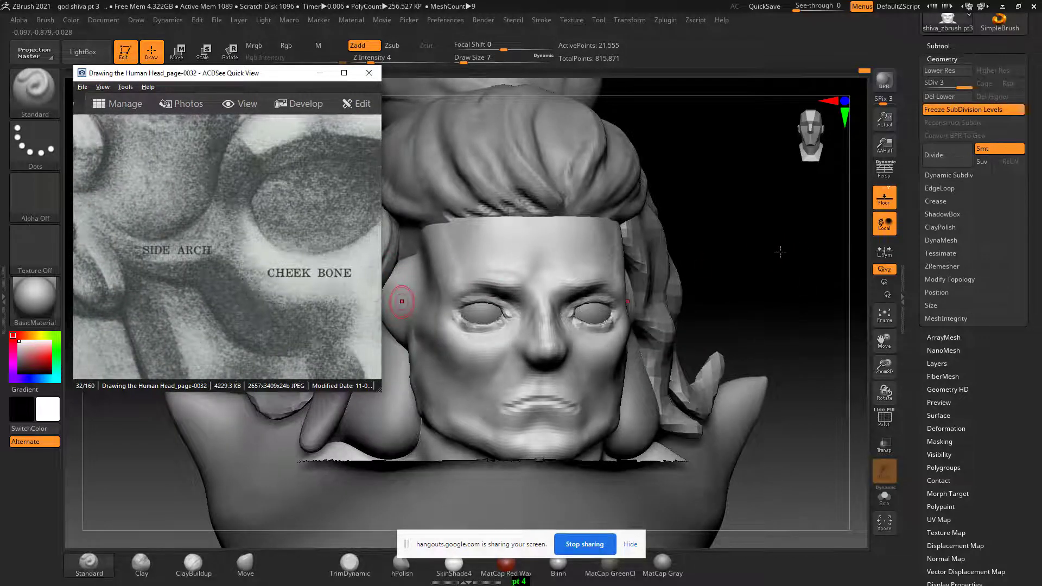
{"action": "left_click_drag", "start_coordinate": [780, 251], "coordinate": [564, 367]}
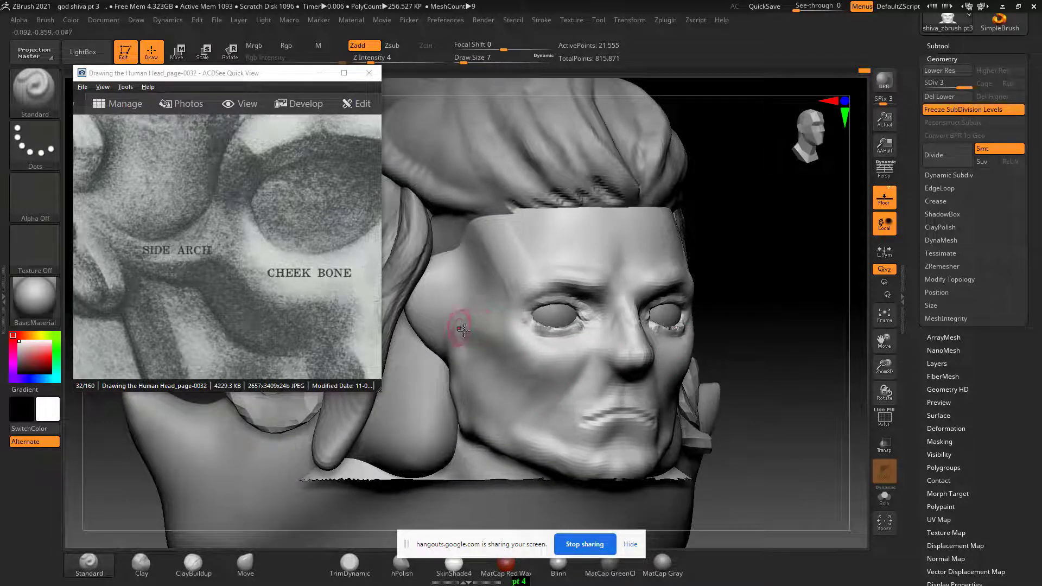
Turn the head frontal and bring up page-0033's 'Base of nose is one eye wide' drawing.
{"action": "left_click_drag", "start_coordinate": [374, 321], "coordinate": [179, 262]}
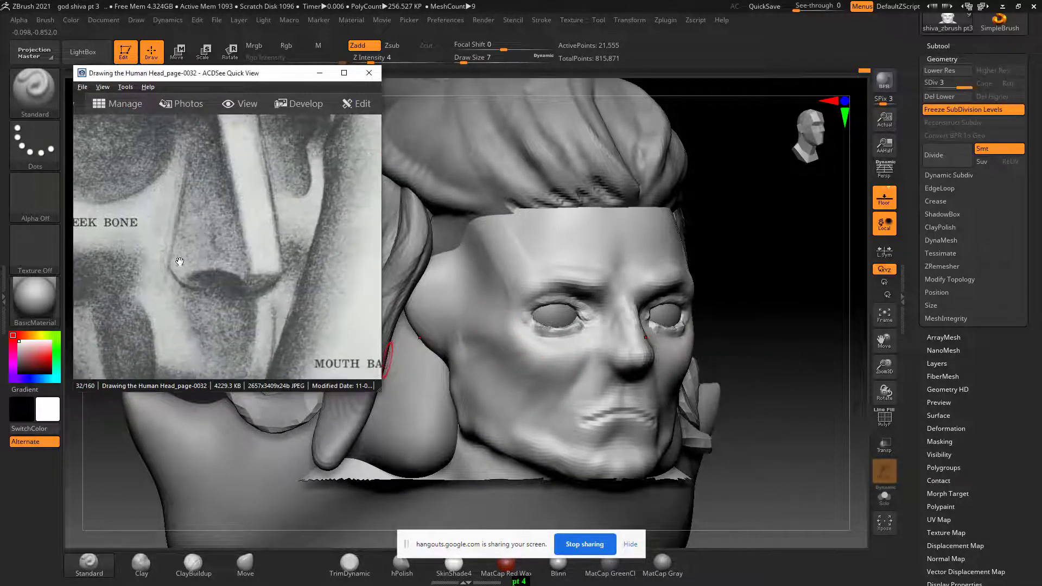
{"action": "scroll", "coordinate": [180, 262], "scroll_direction": "down", "scroll_amount": 3}
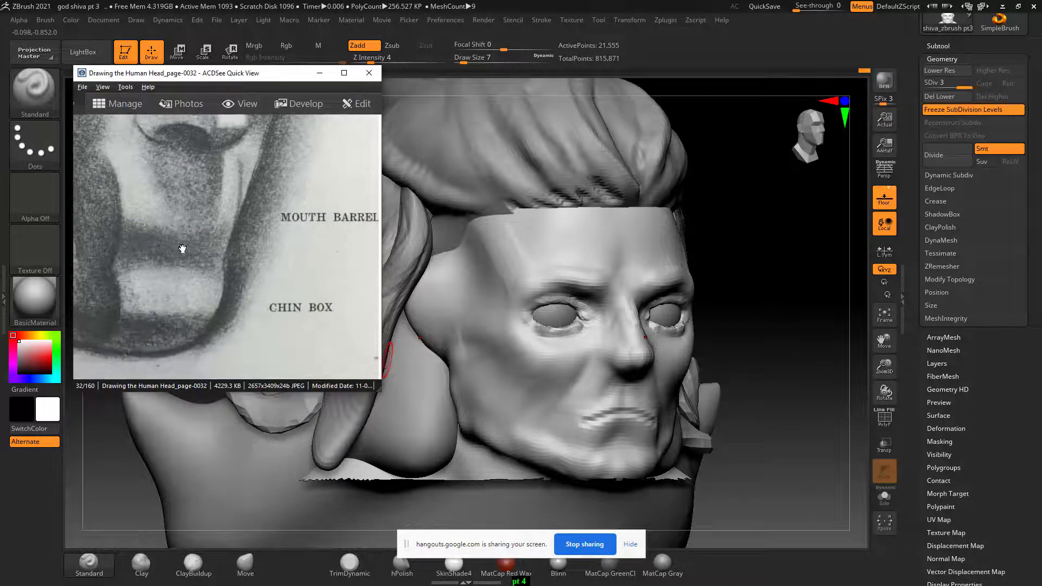
{"action": "scroll", "coordinate": [247, 261], "scroll_direction": "down", "scroll_amount": 1}
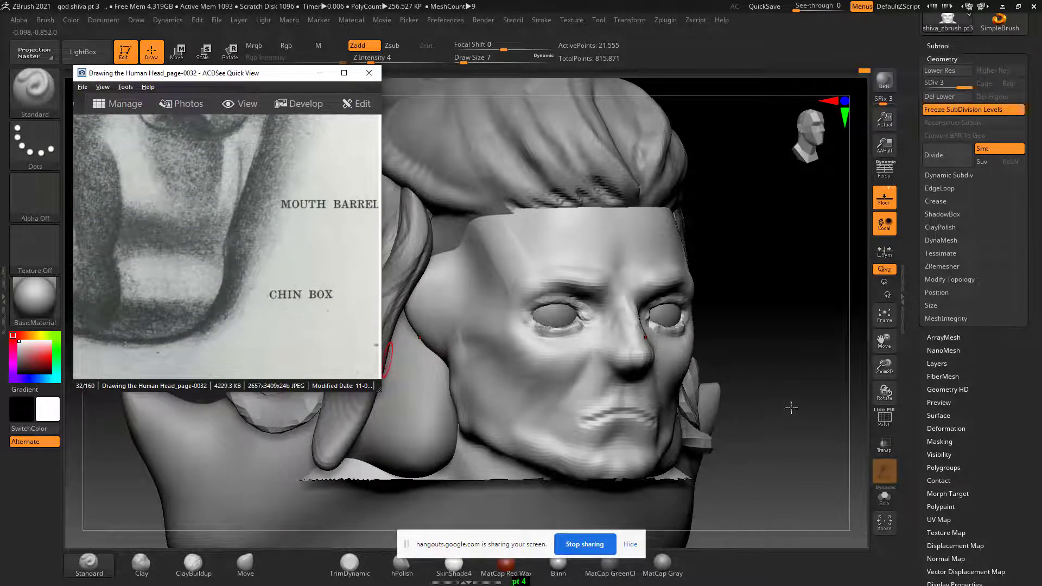
{"action": "mouse_move", "coordinate": [791, 408]}
{"action": "left_mouse_down"}
{"action": "mouse_move", "coordinate": [786, 322]}
{"action": "mouse_move", "coordinate": [791, 386]}
{"action": "left_mouse_up"}
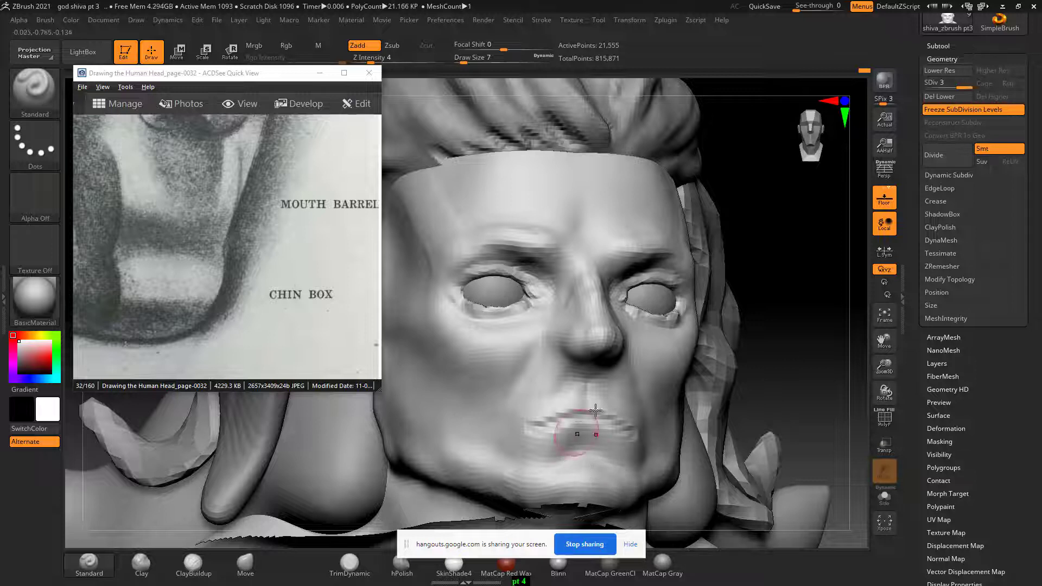
{"action": "left_click_drag", "start_coordinate": [156, 265], "coordinate": [192, 207]}
{"action": "scroll", "coordinate": [192, 207], "scroll_direction": "down", "scroll_amount": 1}
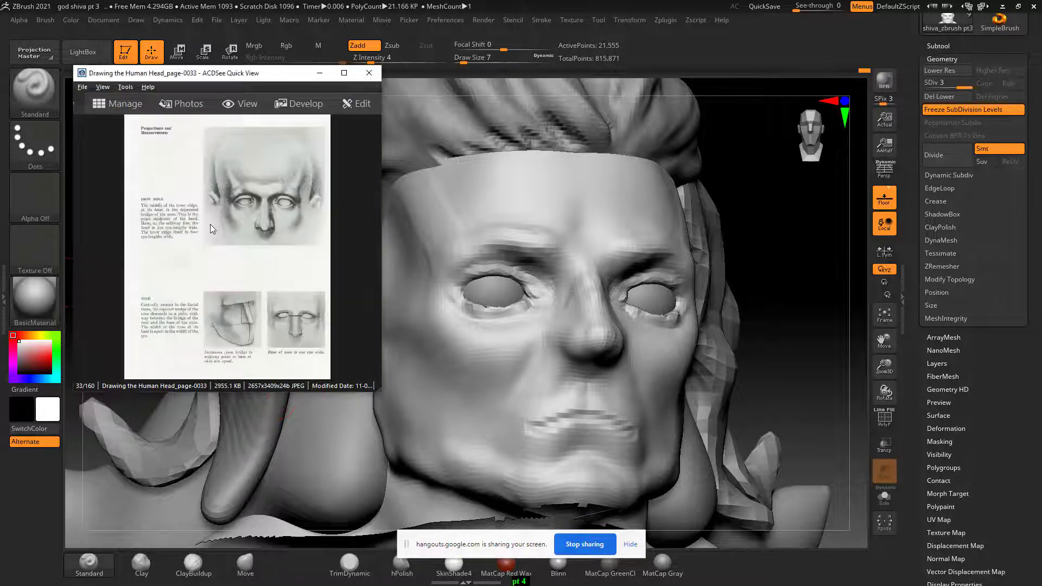
{"action": "scroll", "coordinate": [249, 291], "scroll_direction": "up", "scroll_amount": 1, "text": "ctrl"}
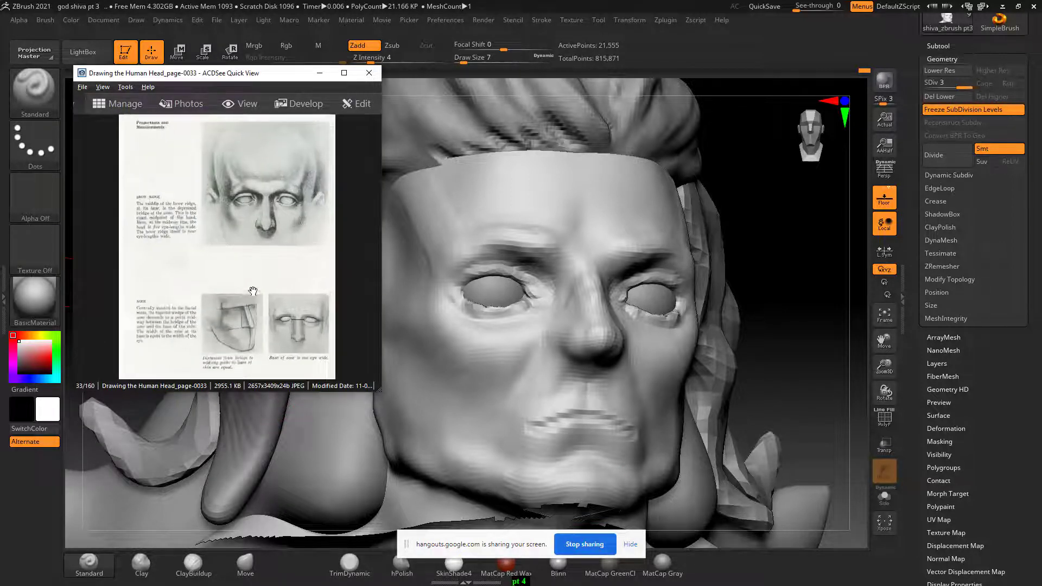
{"action": "scroll", "coordinate": [255, 290], "scroll_direction": "up", "scroll_amount": 1, "text": "ctrl"}
{"action": "scroll", "coordinate": [266, 290], "scroll_direction": "up", "scroll_amount": 1, "text": "ctrl"}
{"action": "scroll", "coordinate": [281, 290], "scroll_direction": "up", "scroll_amount": 1, "text": "ctrl"}
{"action": "left_click_drag", "start_coordinate": [281, 291], "coordinate": [197, 225]}
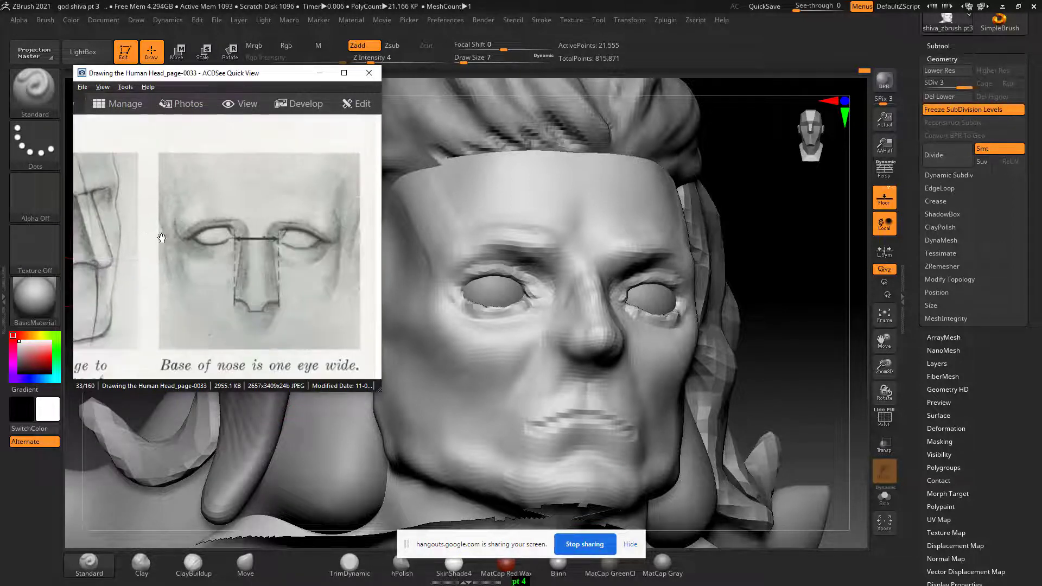
With the Move brush, reshape the inner eye corners and upper eyelids symmetrically.
{"action": "mouse_move", "coordinate": [738, 255]}
{"action": "right_mouse_down"}
{"action": "mouse_move", "coordinate": [685, 244]}
{"action": "mouse_move", "coordinate": [776, 237]}
{"action": "right_mouse_up"}
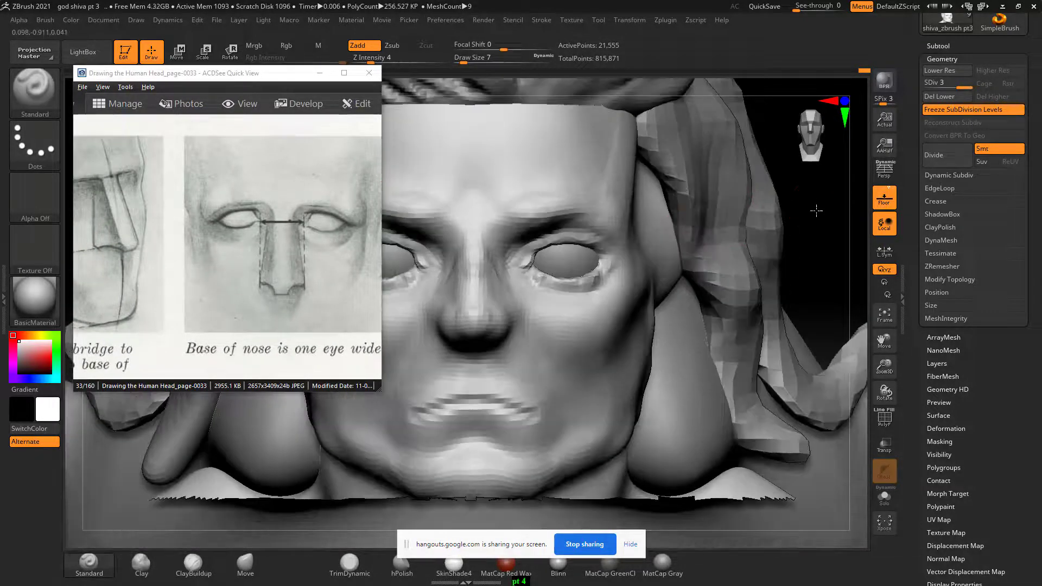
{"action": "scroll", "coordinate": [779, 235], "scroll_direction": "up", "scroll_amount": 2}
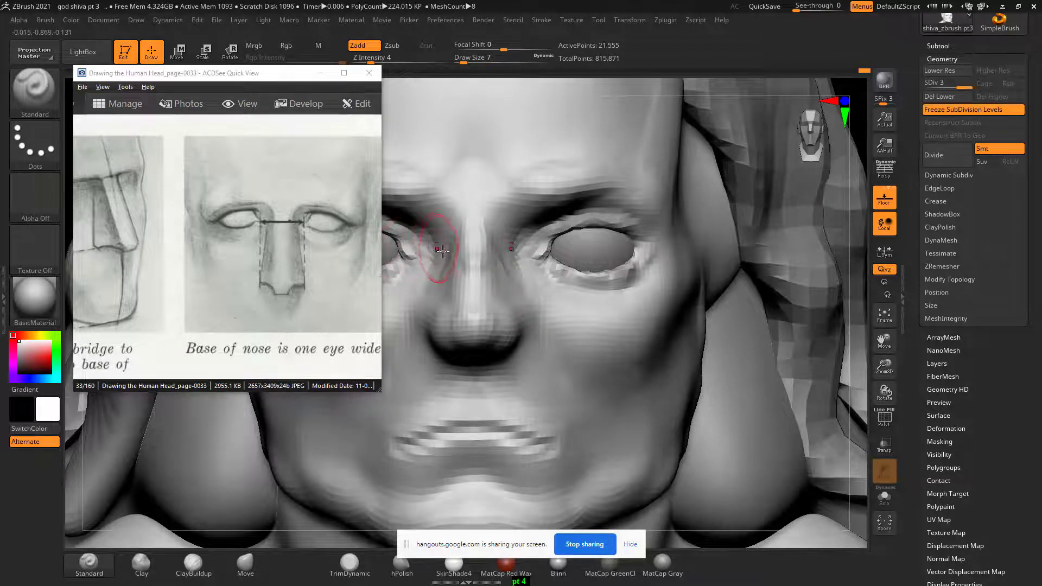
{"action": "left_click_drag", "start_coordinate": [431, 245], "coordinate": [418, 249]}
{"action": "left_click_drag", "start_coordinate": [277, 76], "coordinate": [183, 81]}
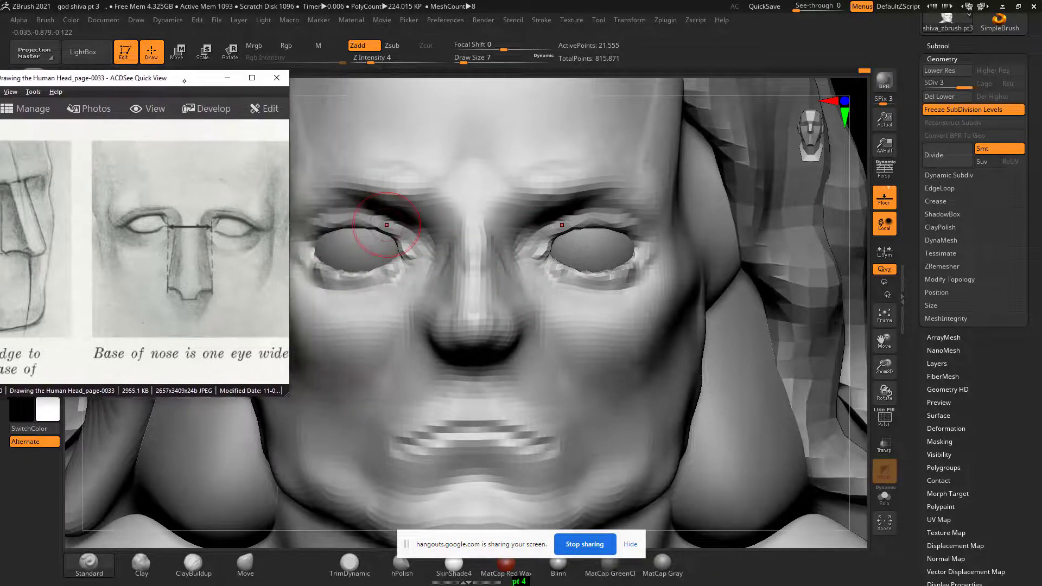
{"action": "left_click", "coordinate": [260, 560]}
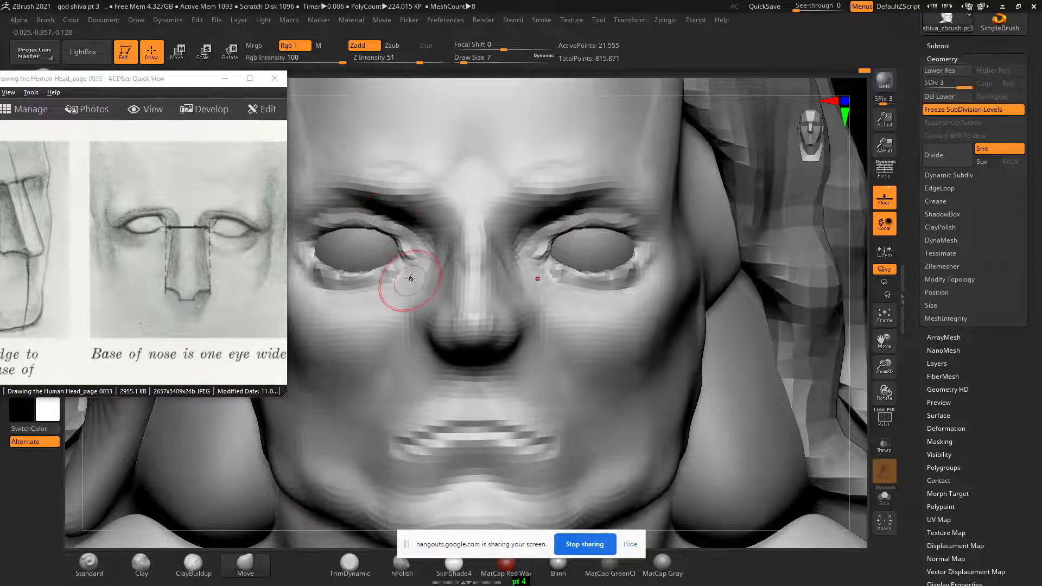
{"action": "left_click_drag", "start_coordinate": [405, 253], "coordinate": [425, 267]}
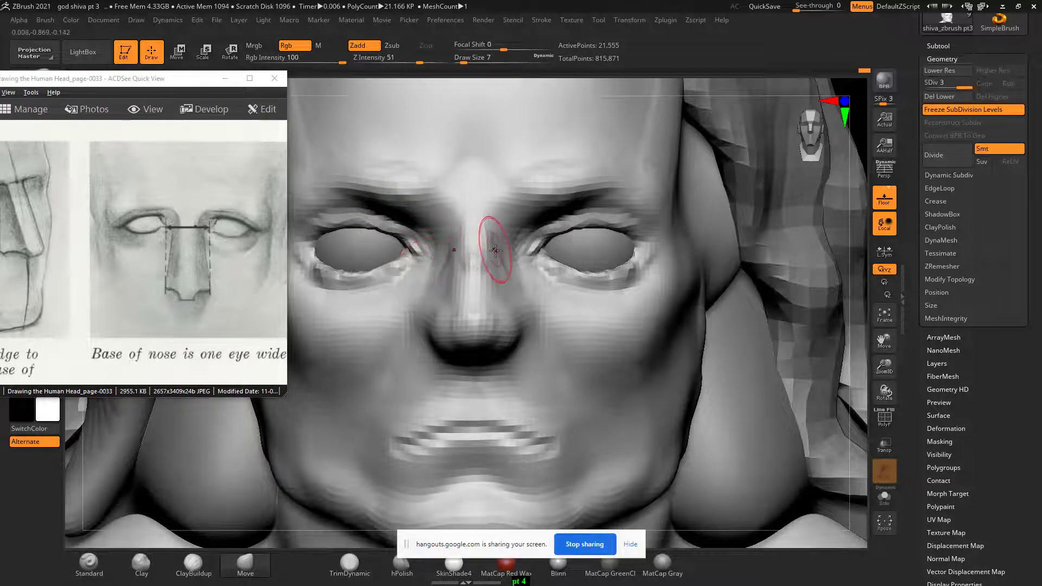
{"action": "mouse_move", "coordinate": [404, 255]}
{"action": "left_mouse_down"}
{"action": "mouse_move", "coordinate": [382, 238]}
{"action": "mouse_move", "coordinate": [415, 246]}
{"action": "mouse_move", "coordinate": [358, 226]}
{"action": "left_mouse_up"}
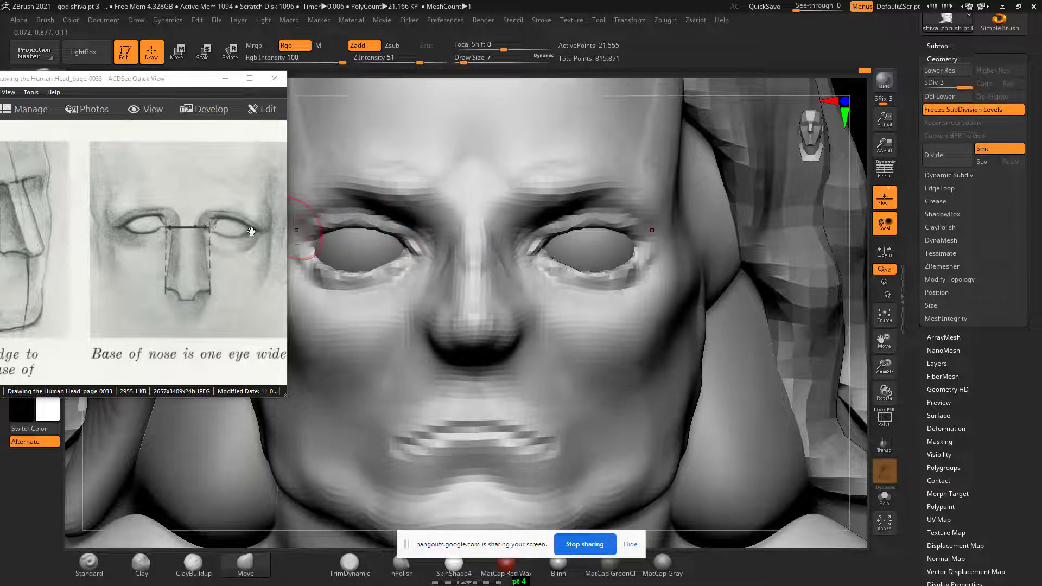
{"action": "left_click_drag", "start_coordinate": [379, 231], "coordinate": [358, 223]}
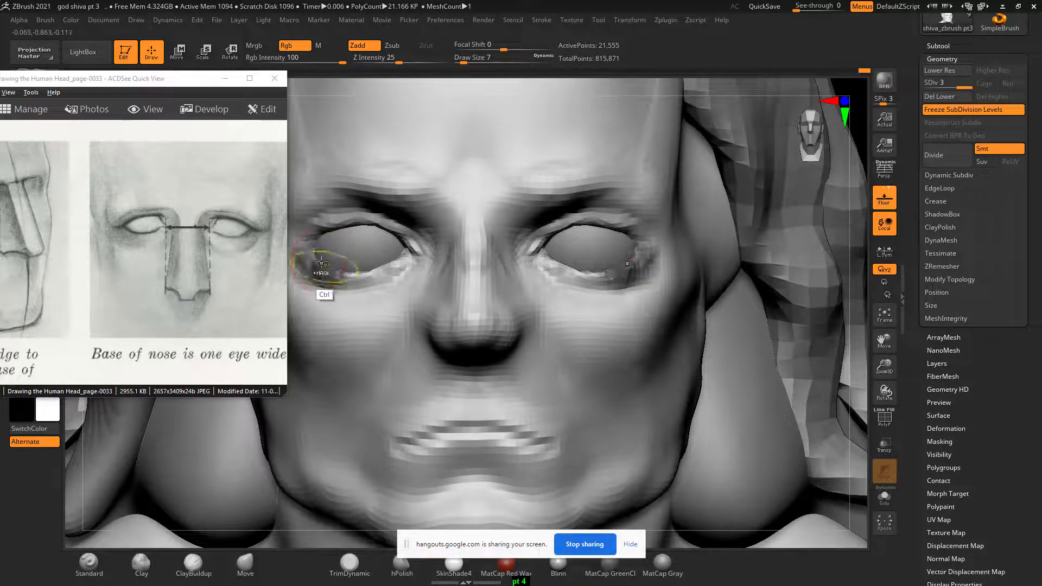
Pull the outer eye corners into shape and refine the upper and lower lid lines.
{"action": "left_click_drag", "start_coordinate": [323, 286], "coordinate": [326, 253]}
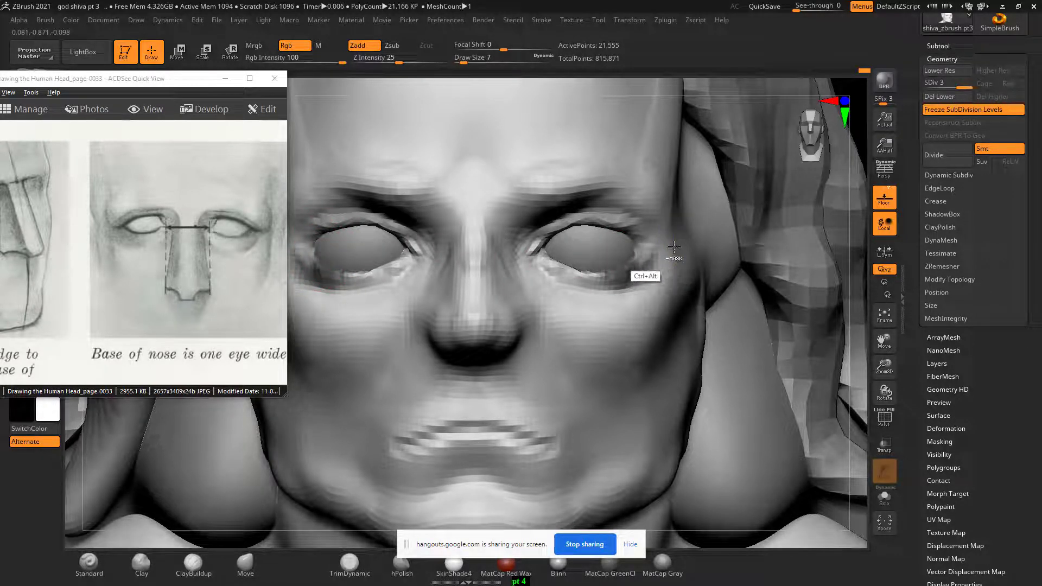
{"action": "left_click_drag", "start_coordinate": [639, 274], "coordinate": [649, 240]}
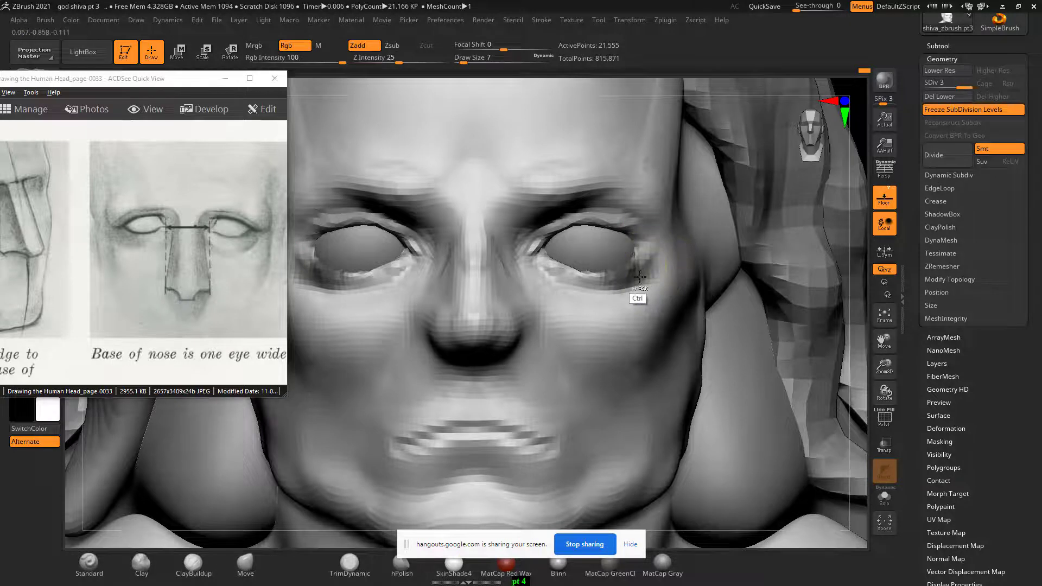
{"action": "left_click_drag", "start_coordinate": [639, 298], "coordinate": [652, 246]}
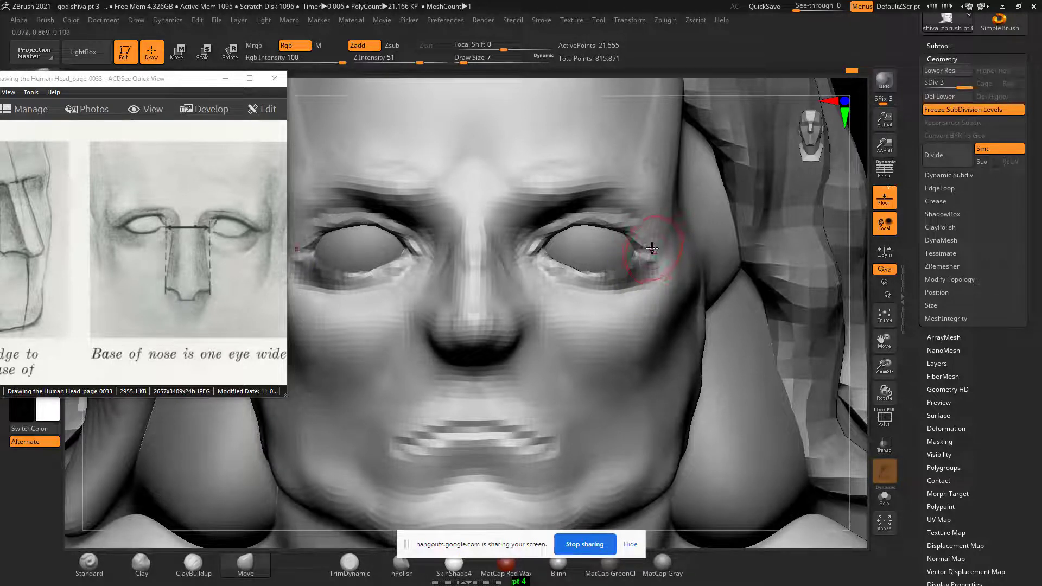
{"action": "left_click_drag", "start_coordinate": [652, 249], "coordinate": [619, 234]}
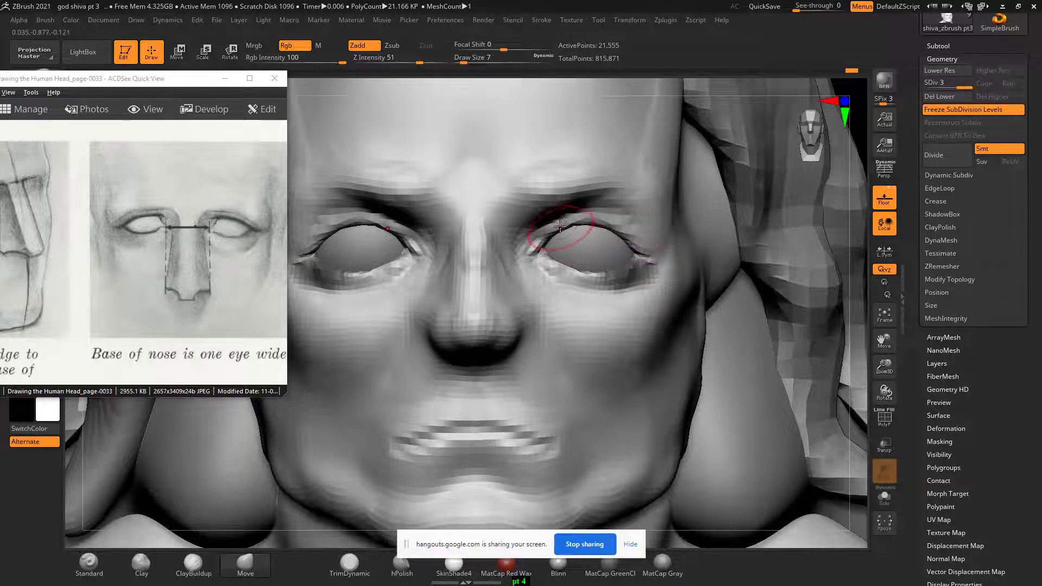
{"action": "left_click", "coordinate": [367, 226]}
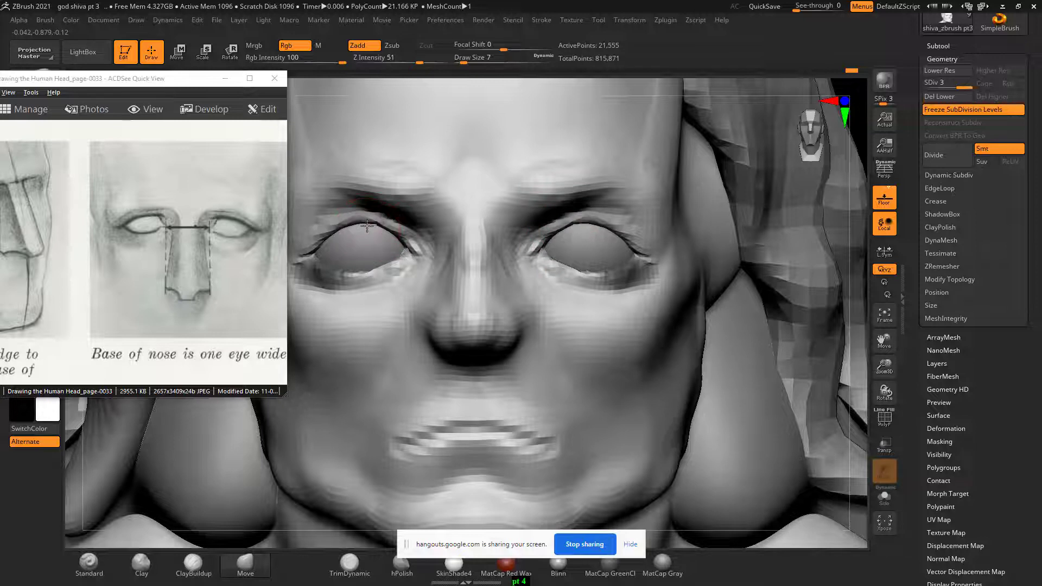
{"action": "left_click_drag", "start_coordinate": [368, 221], "coordinate": [343, 237]}
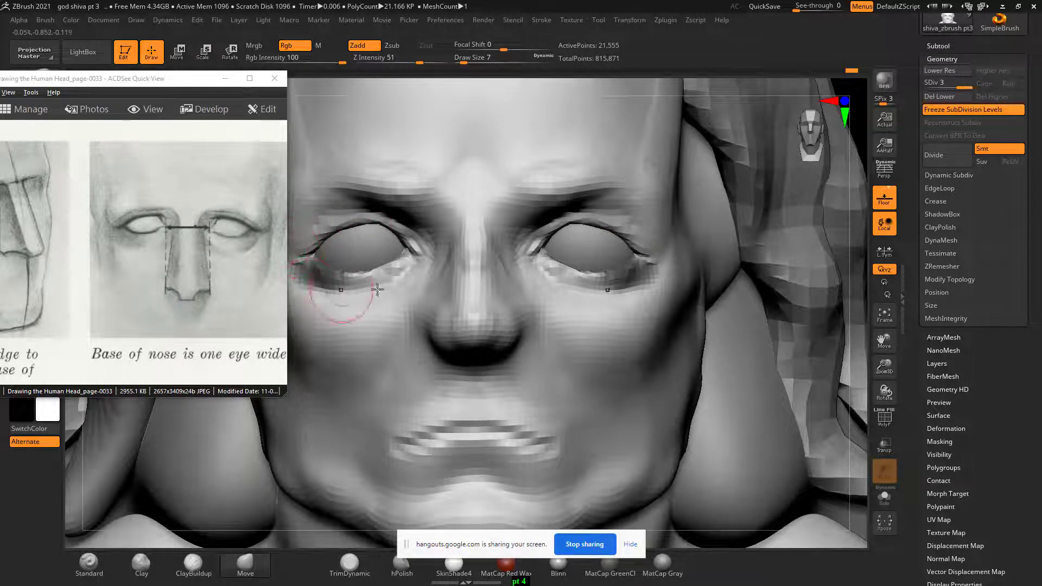
{"action": "mouse_move", "coordinate": [393, 266]}
{"action": "left_mouse_down"}
{"action": "mouse_move", "coordinate": [349, 267]}
{"action": "mouse_move", "coordinate": [407, 286]}
{"action": "left_mouse_up"}
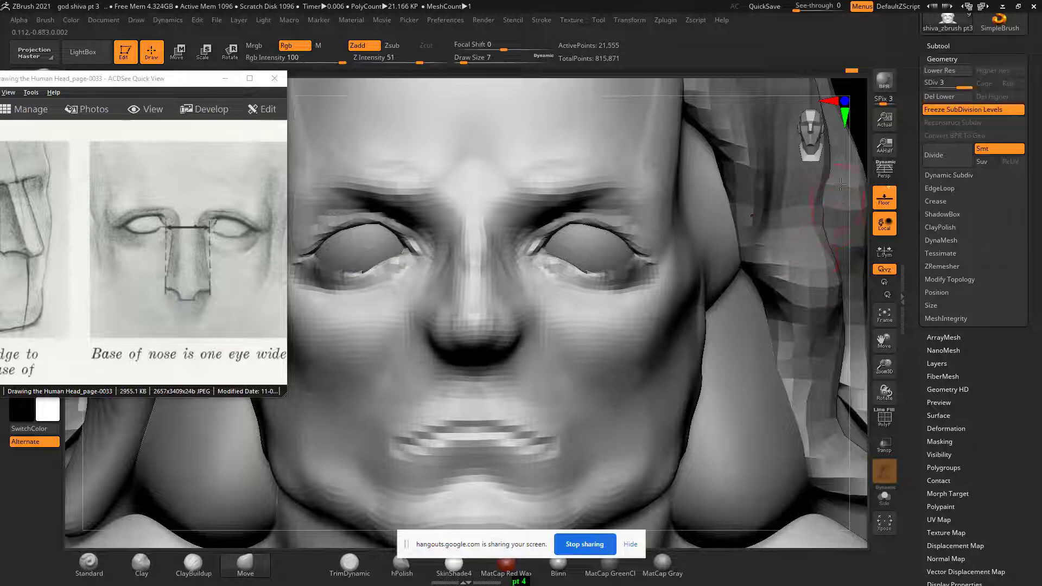
Isolate the eye patch in Solo mode at a lower subdivision with the Move brush.
{"action": "key", "text": "f"}
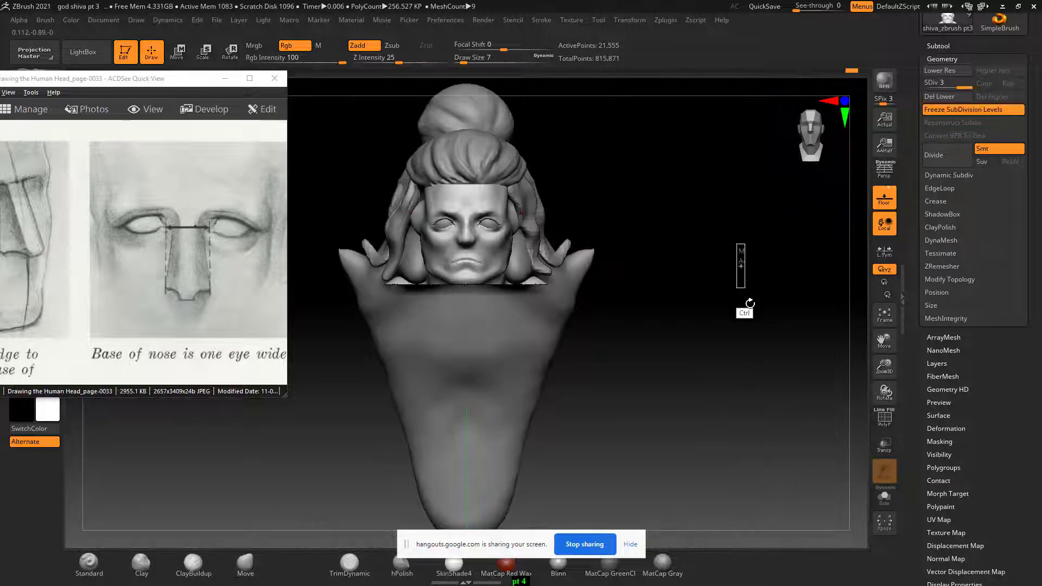
{"action": "mouse_move", "coordinate": [743, 304]}
{"action": "left_mouse_down"}
{"action": "mouse_move", "coordinate": [727, 262]}
{"action": "mouse_move", "coordinate": [751, 265]}
{"action": "mouse_move", "coordinate": [728, 249]}
{"action": "left_mouse_up"}
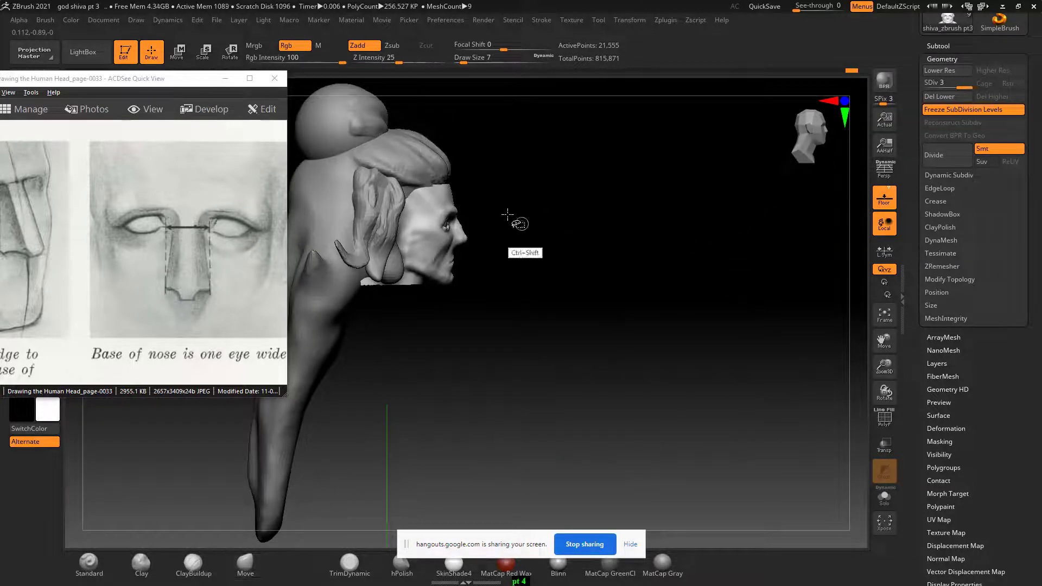
{"action": "left_click_drag", "start_coordinate": [504, 192], "coordinate": [428, 243], "text": "ctrl+shift"}
{"action": "left_click_drag", "start_coordinate": [623, 251], "coordinate": [659, 254]}
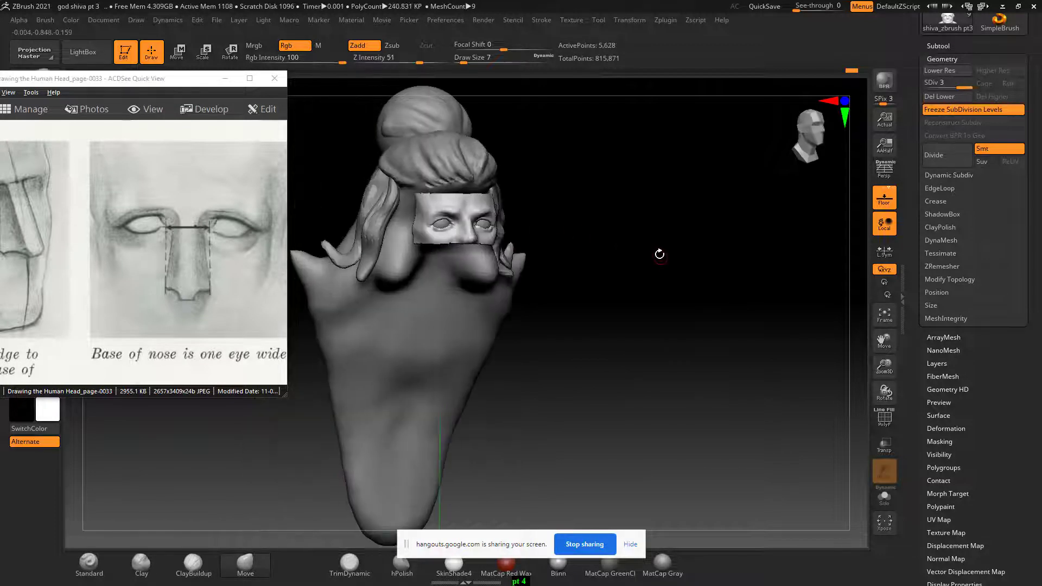
{"action": "key", "text": "ctrl+z"}
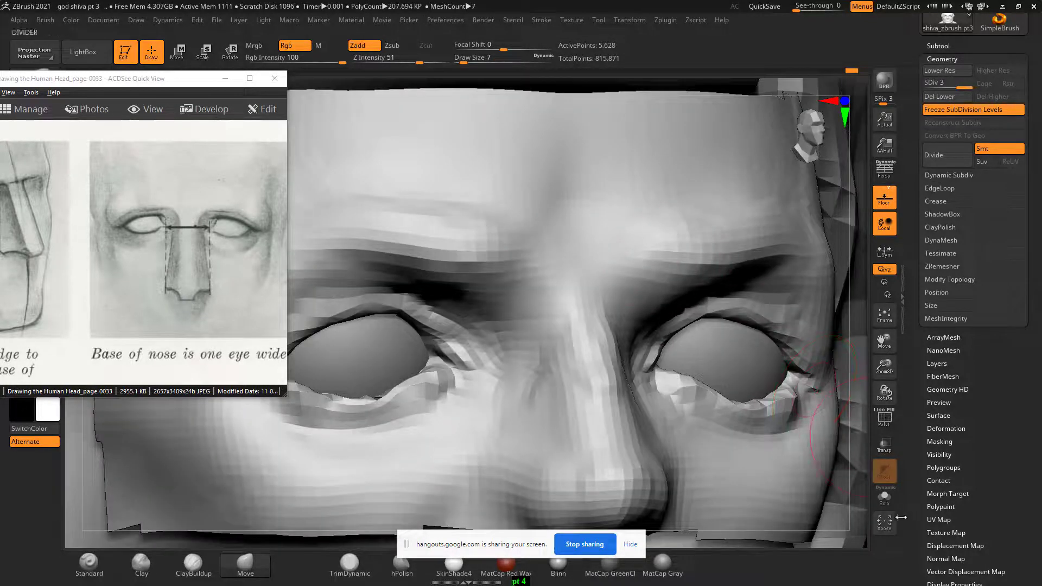
{"action": "left_click", "coordinate": [885, 497]}
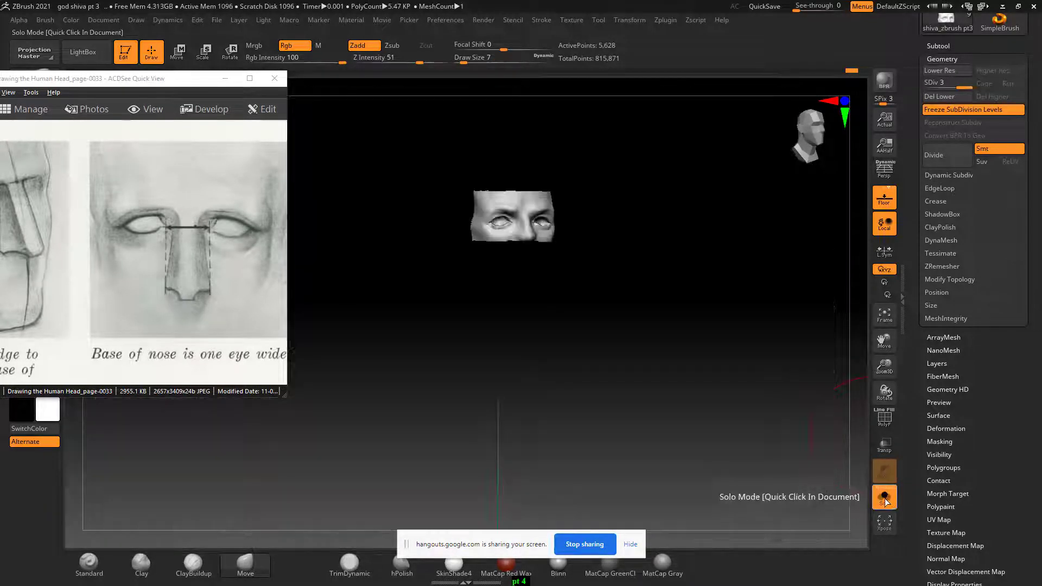
{"action": "key", "text": "b"}
{"action": "key", "text": "m"}
{"action": "key", "text": "v"}
{"action": "key", "text": "f"}
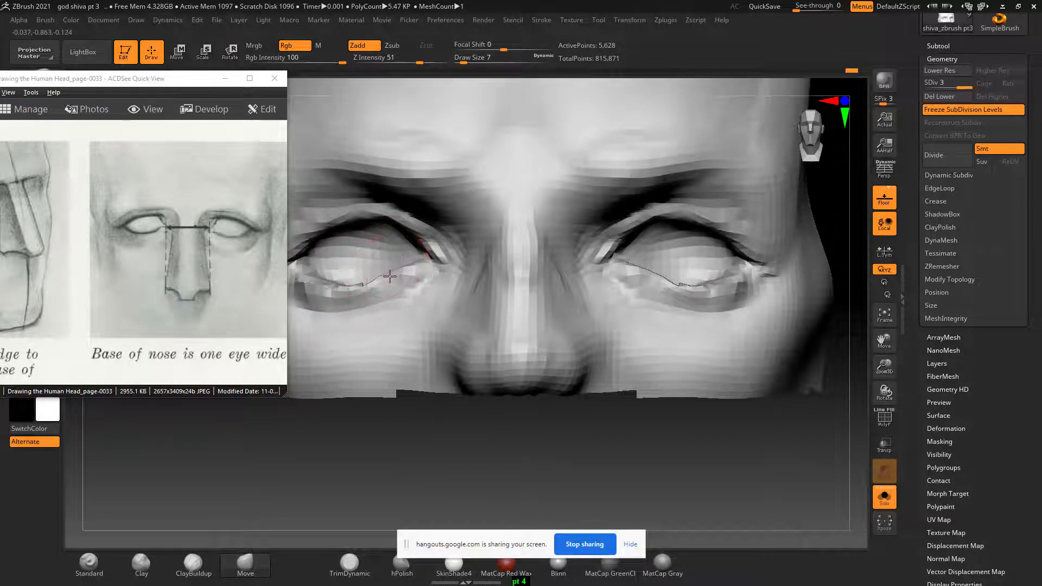
Reshape the lower lids, build thicker upper lids with ClayBuildup size 4, then unhide the head.
{"action": "left_click_drag", "start_coordinate": [329, 284], "coordinate": [336, 272]}
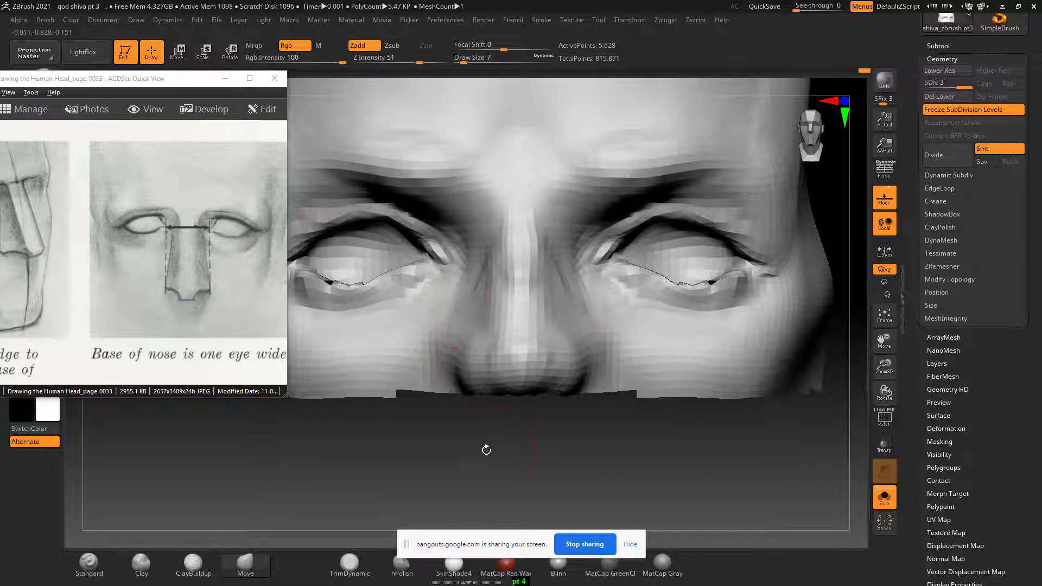
{"action": "mouse_move", "coordinate": [486, 449]}
{"action": "left_mouse_down"}
{"action": "mouse_move", "coordinate": [481, 437]}
{"action": "mouse_move", "coordinate": [532, 454]}
{"action": "left_mouse_up"}
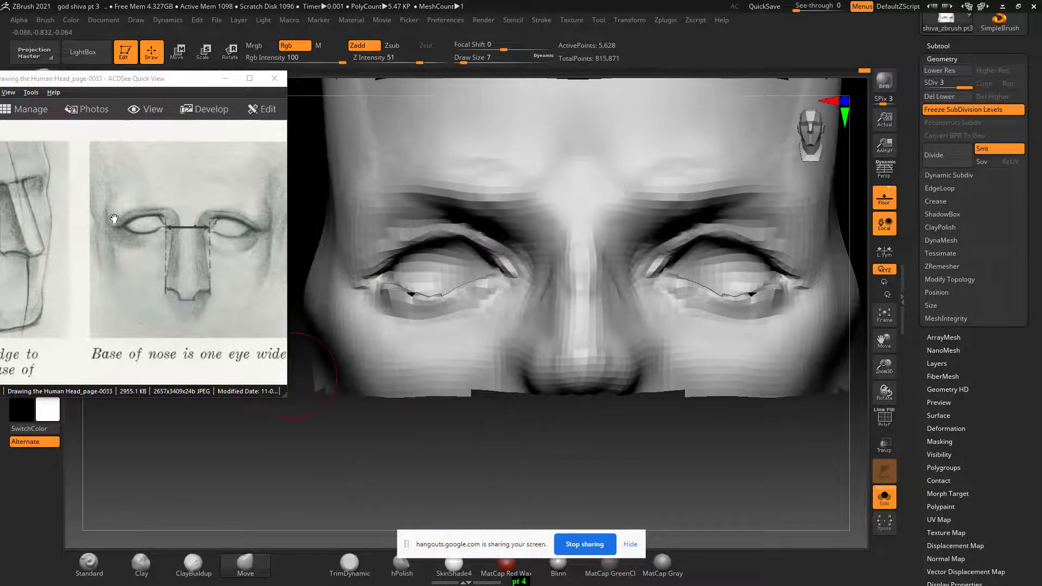
{"action": "left_click", "coordinate": [201, 563]}
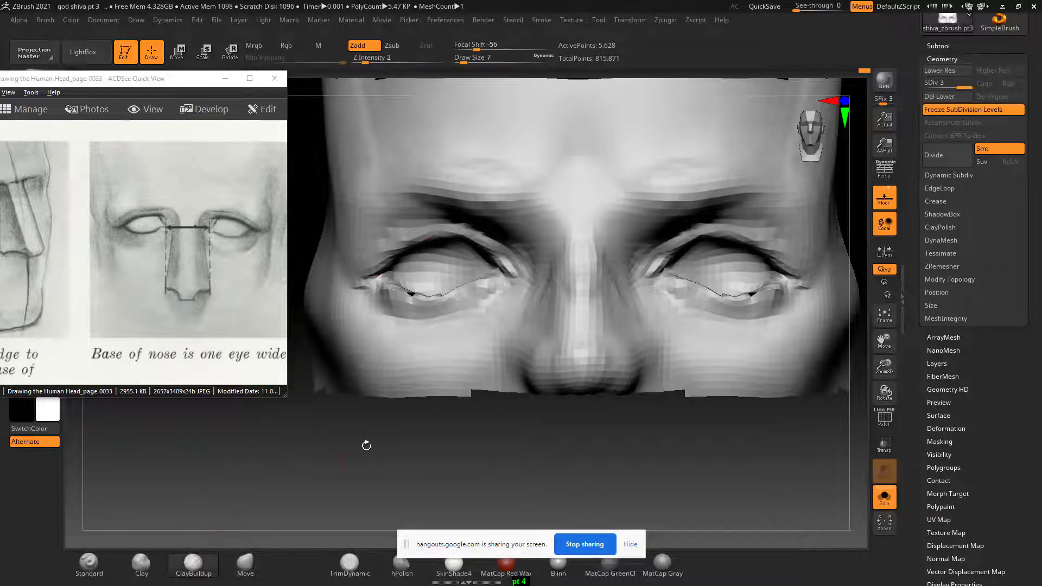
{"action": "left_click_drag", "start_coordinate": [366, 445], "coordinate": [418, 436]}
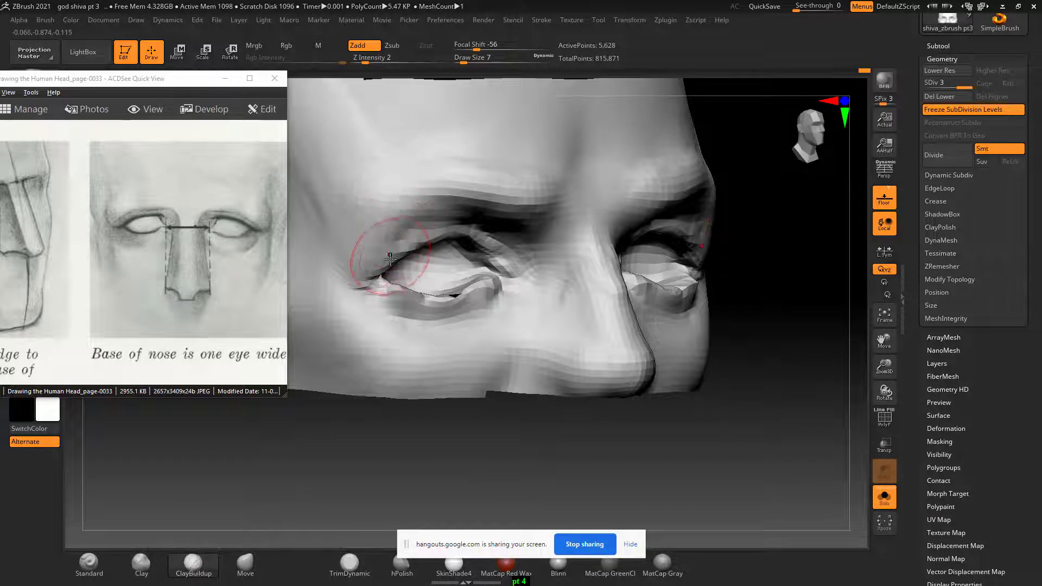
{"action": "left_click_drag", "start_coordinate": [390, 258], "coordinate": [418, 231]}
{"action": "key", "text": "["}
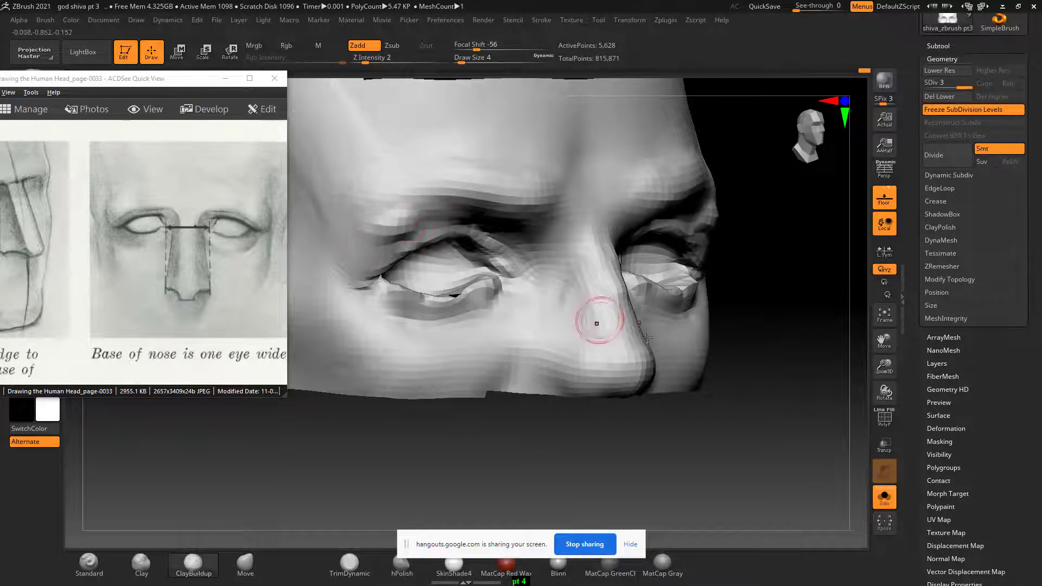
{"action": "left_click_drag", "start_coordinate": [647, 337], "coordinate": [505, 264]}
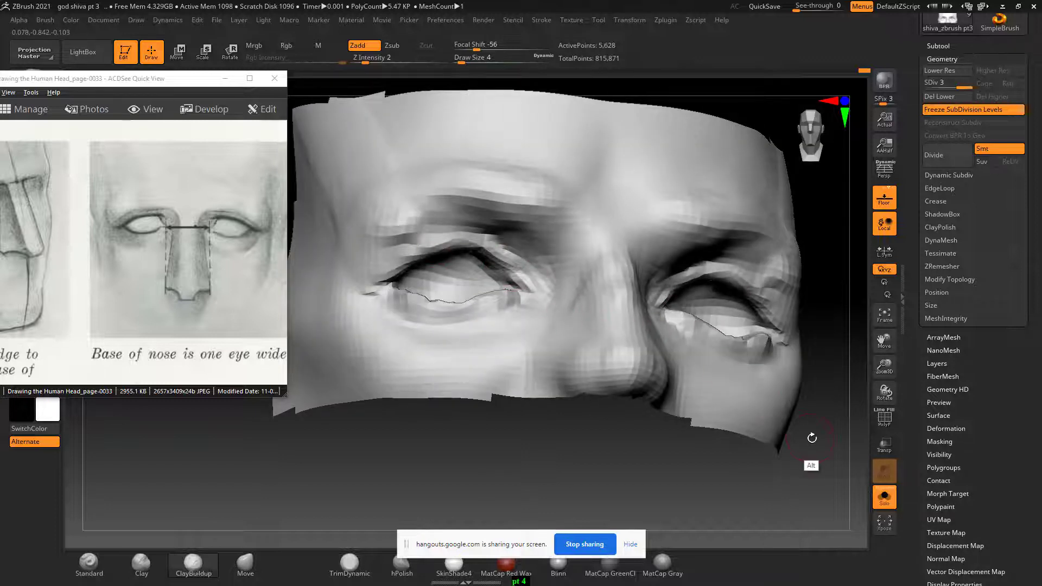
{"action": "left_click_drag", "start_coordinate": [809, 465], "coordinate": [763, 377], "text": "alt"}
{"action": "left_click", "coordinate": [814, 320], "text": "ctrl+shift"}
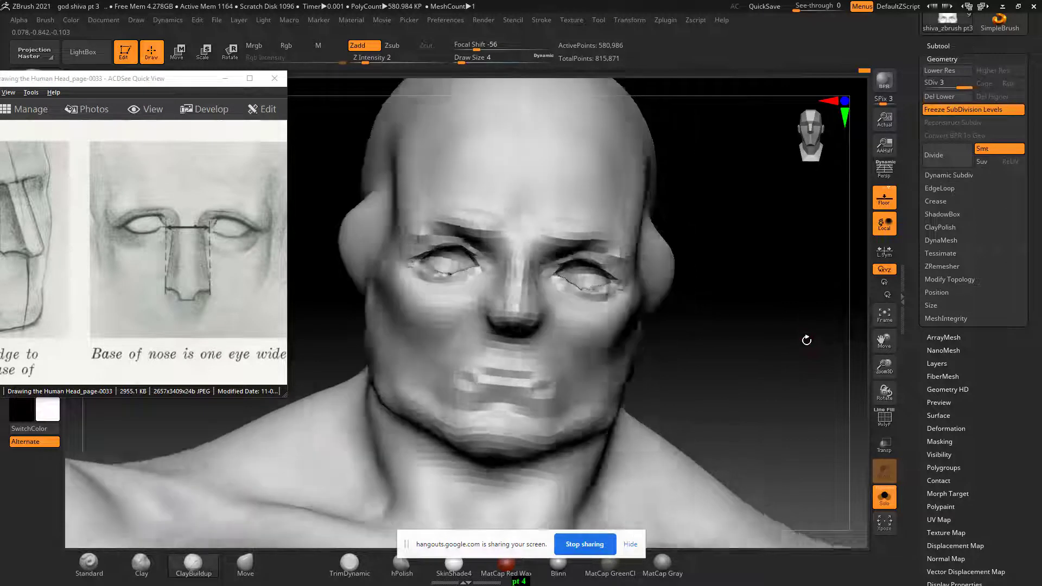
In ZRemesher options, select Half target polygons with PolyF wireframe shown.
{"action": "left_click_drag", "start_coordinate": [821, 334], "coordinate": [788, 252], "text": "alt"}
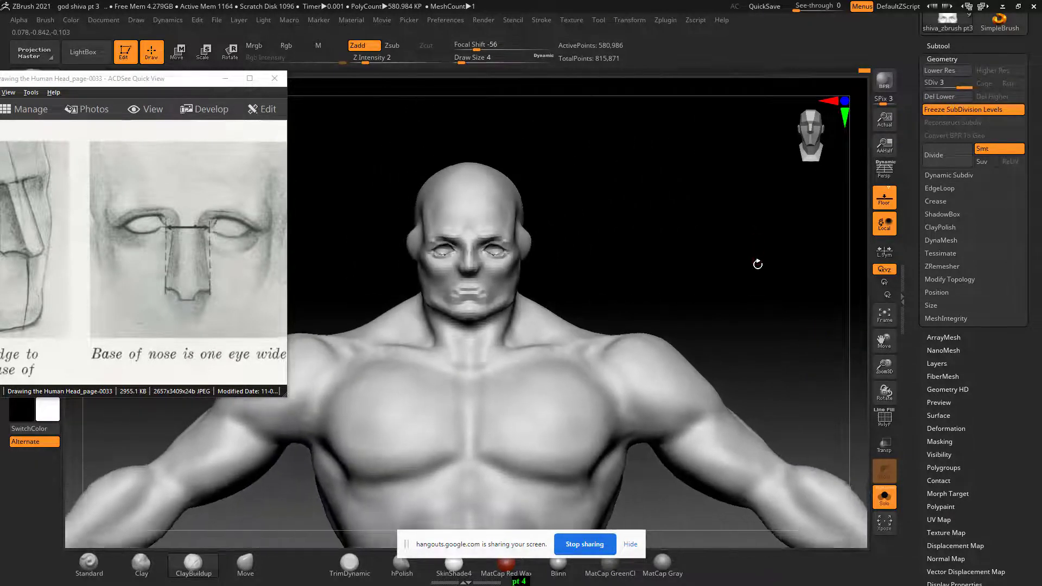
{"action": "key", "text": "shift+f"}
{"action": "key", "text": "shift+f"}
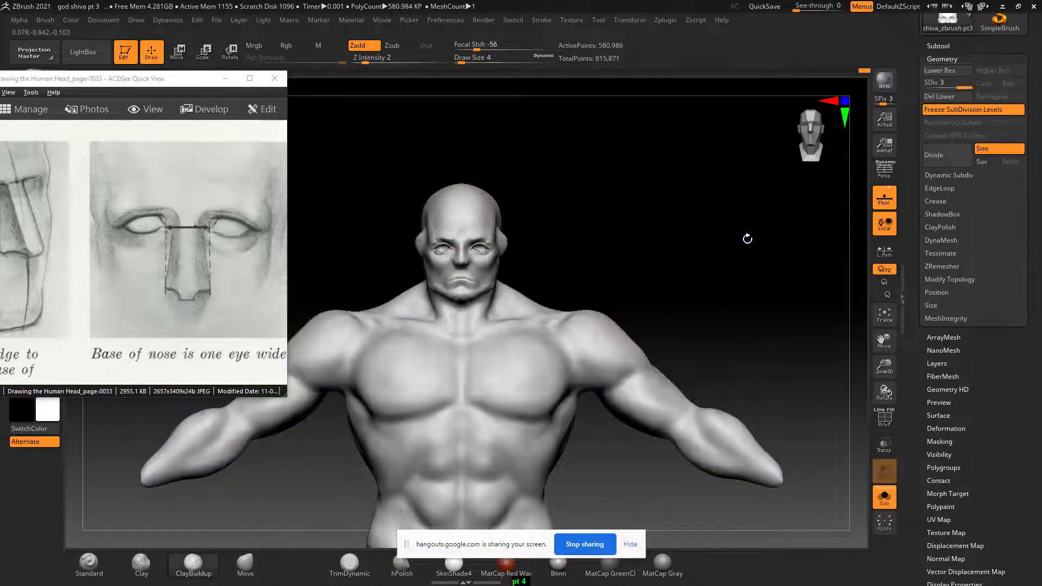
{"action": "left_click_drag", "start_coordinate": [747, 237], "coordinate": [756, 252]}
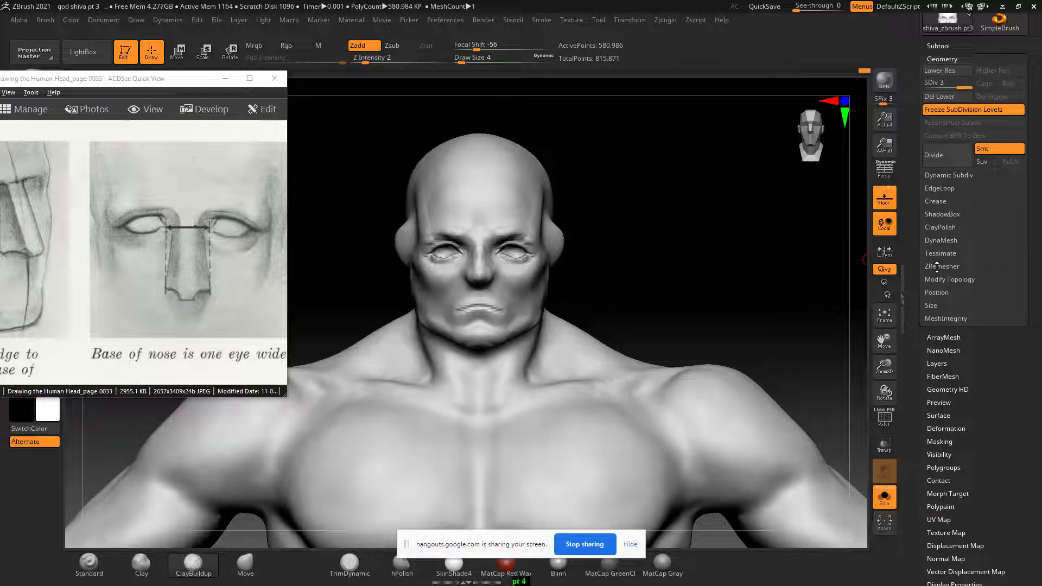
{"action": "left_click", "coordinate": [937, 266]}
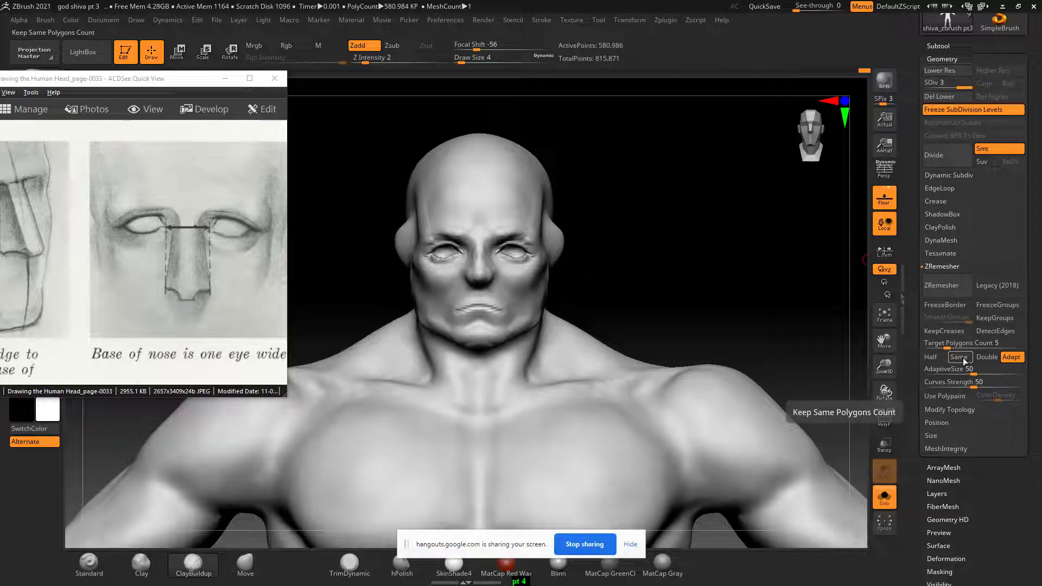
{"action": "left_click", "coordinate": [930, 357]}
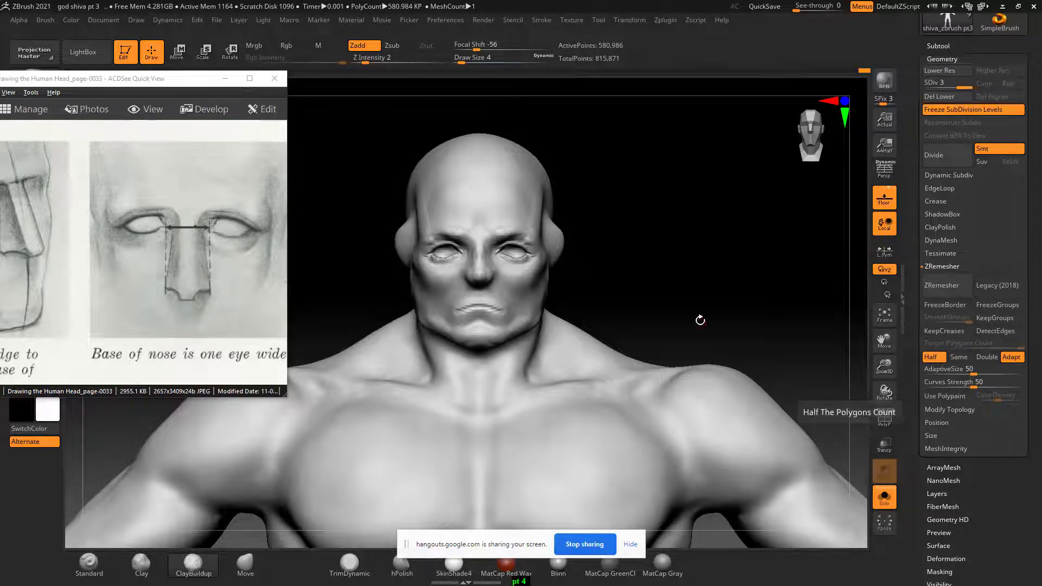
{"action": "mouse_move", "coordinate": [685, 270]}
{"action": "left_mouse_down"}
{"action": "mouse_move", "coordinate": [669, 226]}
{"action": "mouse_move", "coordinate": [707, 226]}
{"action": "left_mouse_up"}
{"action": "key", "text": "shift+f"}
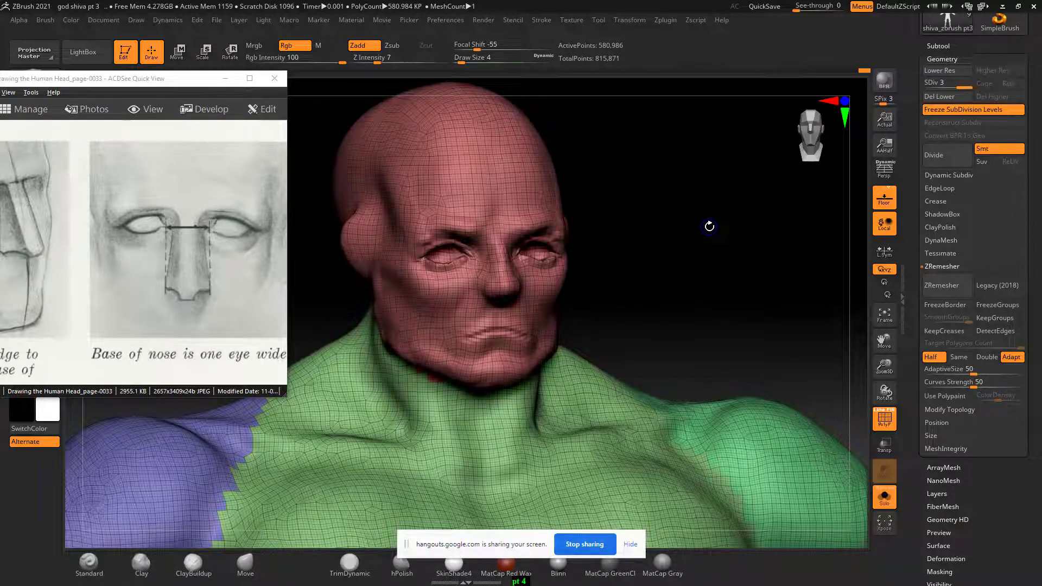
{"action": "key", "text": "b"}
{"action": "key", "text": "c"}
{"action": "key", "text": "b"}
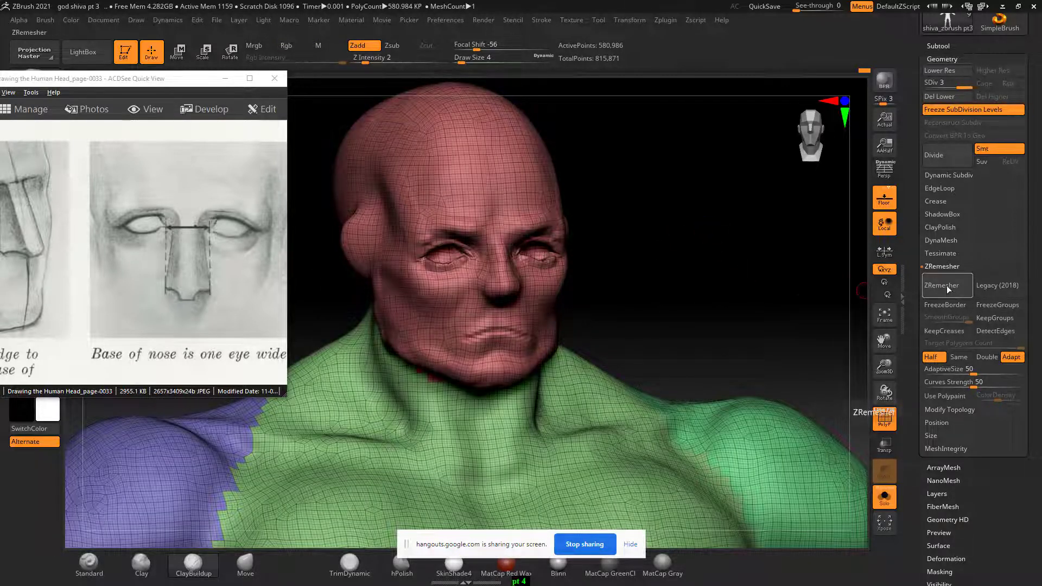
Run ZRemesher and inspect the new quad topology at 251,260 active points.
{"action": "left_click", "coordinate": [946, 286]}
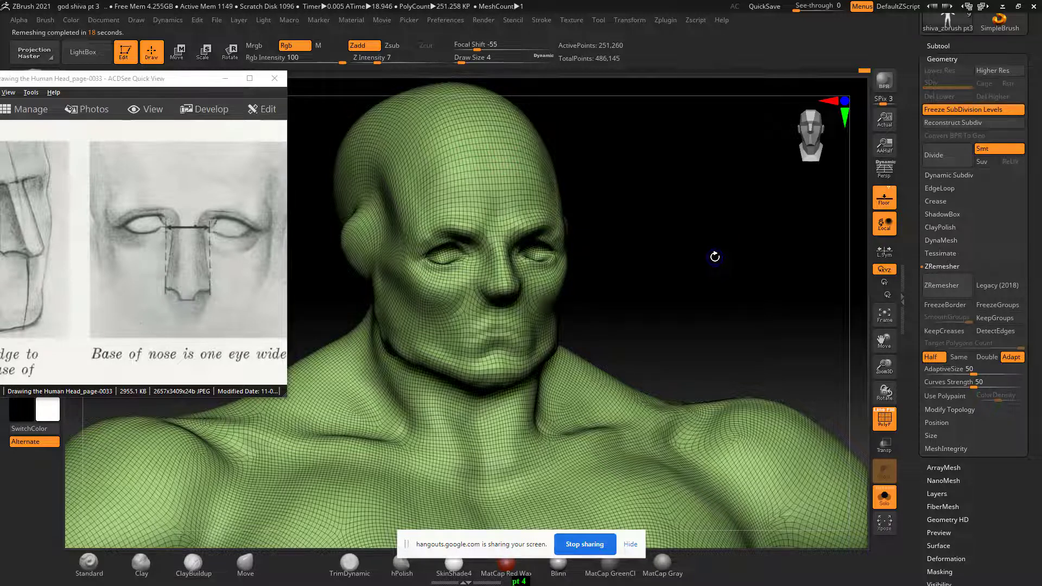
{"action": "key", "text": "shift+f"}
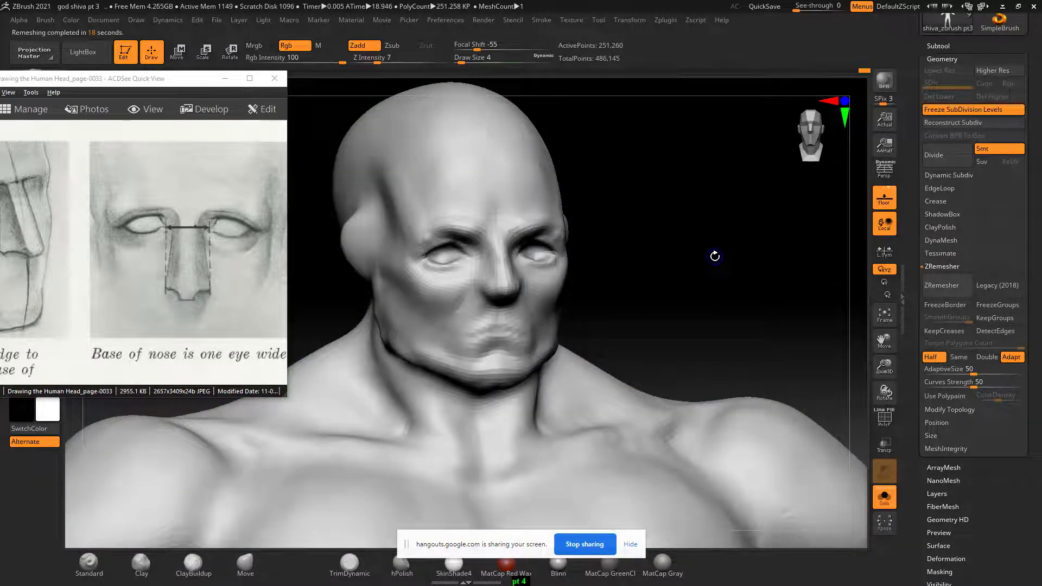
{"action": "key", "text": "shift+f"}
{"action": "key", "text": "b"}
{"action": "key", "text": "c"}
{"action": "key", "text": "b"}
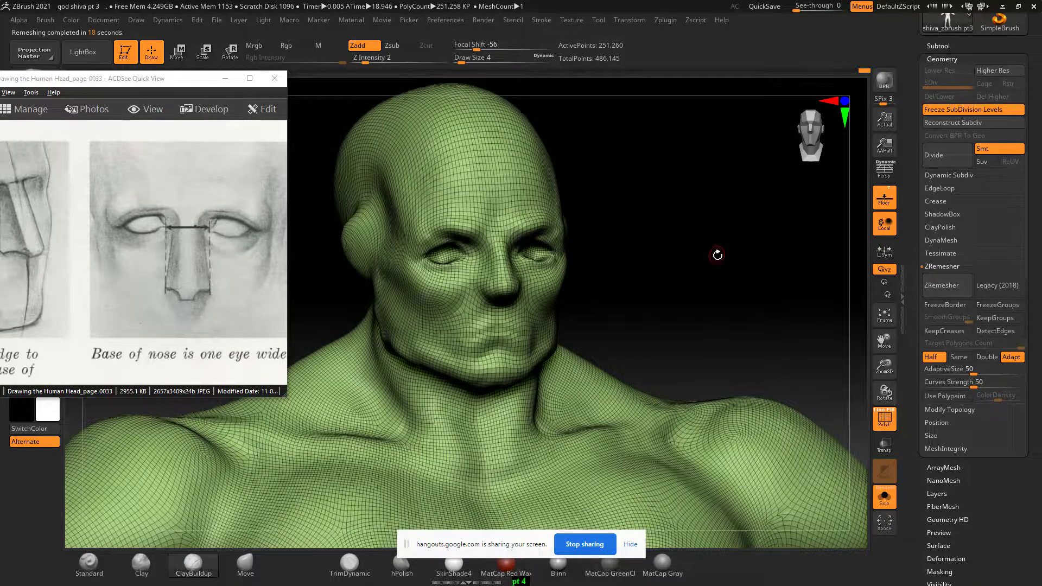
{"action": "mouse_move", "coordinate": [717, 254]}
{"action": "left_mouse_down", "text": "alt"}
{"action": "mouse_move", "coordinate": [668, 163]}
{"action": "mouse_move", "coordinate": [693, 260]}
{"action": "mouse_move", "coordinate": [789, 318]}
{"action": "left_mouse_up", "text": "alt"}
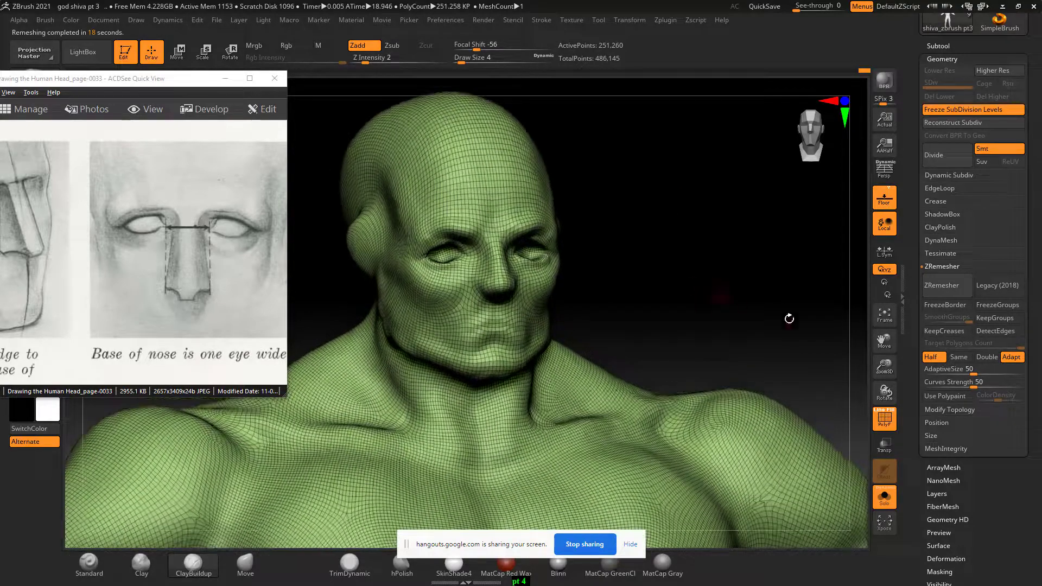
Re-run the remesh, then inspect the head's eyes and nose from the front and side with wireframe toggled.
{"action": "left_click", "coordinate": [943, 289]}
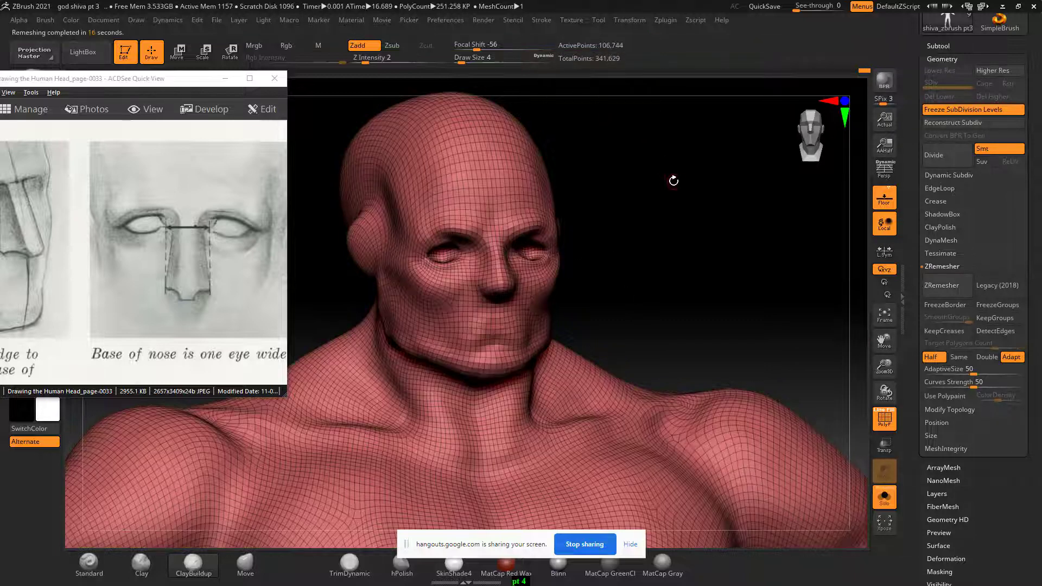
{"action": "mouse_move", "coordinate": [673, 177]}
{"action": "left_mouse_down", "text": "shift"}
{"action": "mouse_move", "coordinate": [662, 178]}
{"action": "mouse_move", "coordinate": [648, 93]}
{"action": "left_mouse_up", "text": "shift"}
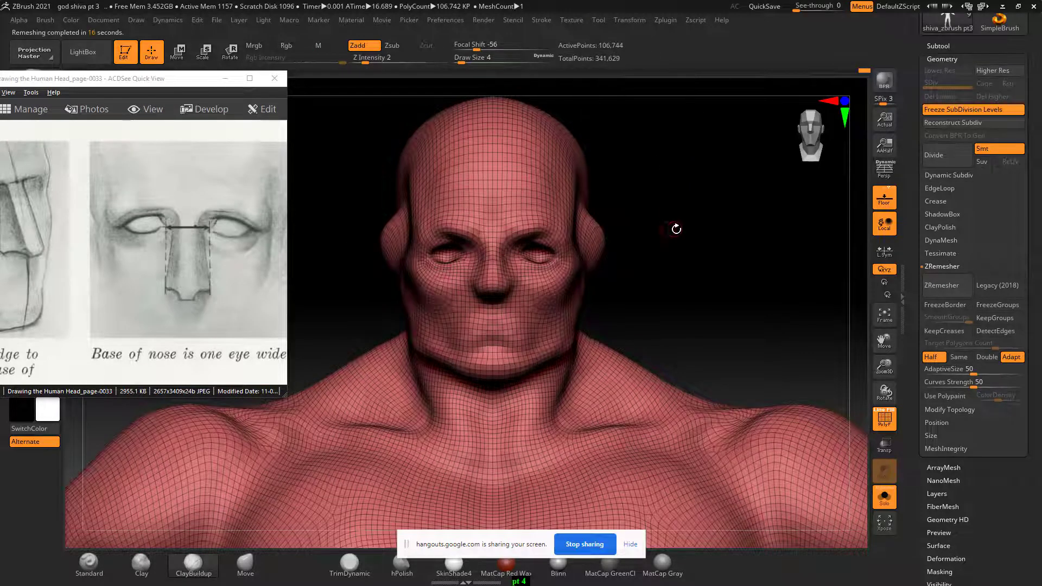
{"action": "mouse_move", "coordinate": [676, 229]}
{"action": "left_mouse_down"}
{"action": "mouse_move", "coordinate": [711, 284]}
{"action": "mouse_move", "coordinate": [760, 314]}
{"action": "mouse_move", "coordinate": [699, 288]}
{"action": "left_mouse_up"}
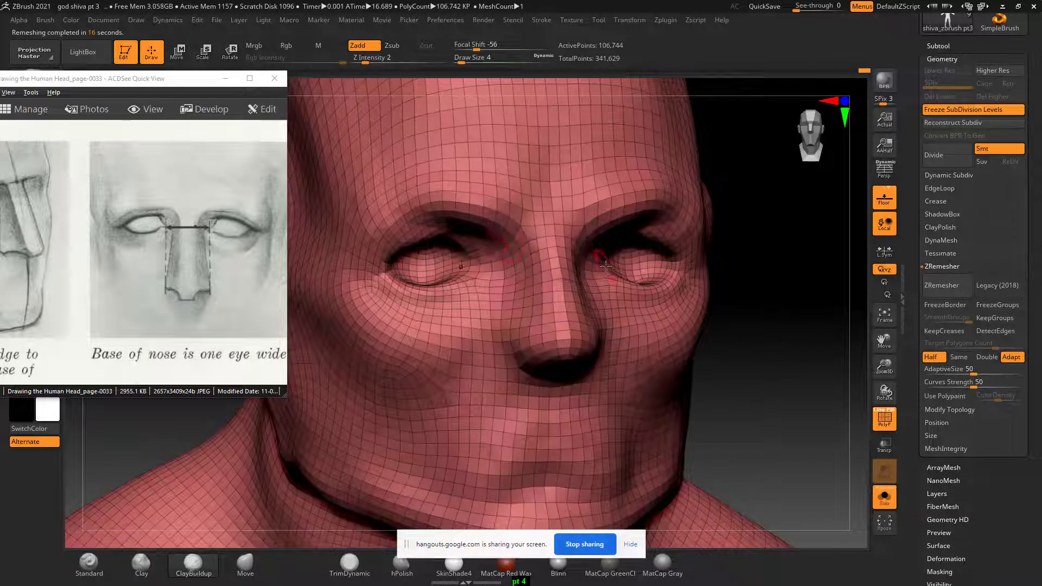
{"action": "key", "text": "shift+f"}
{"action": "key", "text": "shift+f"}
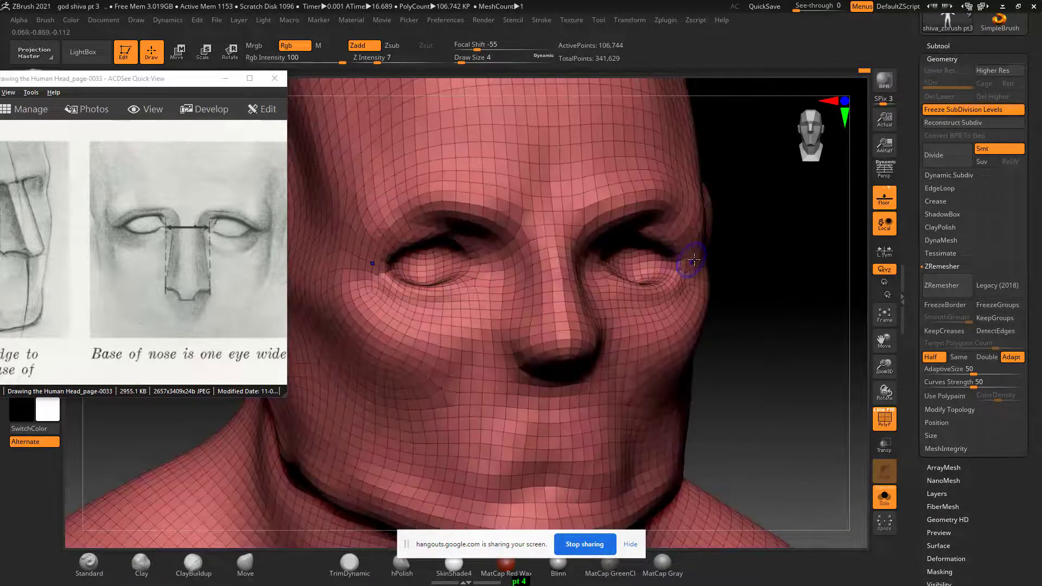
{"action": "key", "text": "shift+f"}
{"action": "key", "text": "b"}
{"action": "key", "text": "c"}
{"action": "key", "text": "b"}
{"action": "mouse_move", "coordinate": [740, 288]}
{"action": "left_mouse_down"}
{"action": "mouse_move", "coordinate": [775, 303]}
{"action": "mouse_move", "coordinate": [765, 302]}
{"action": "left_mouse_up"}
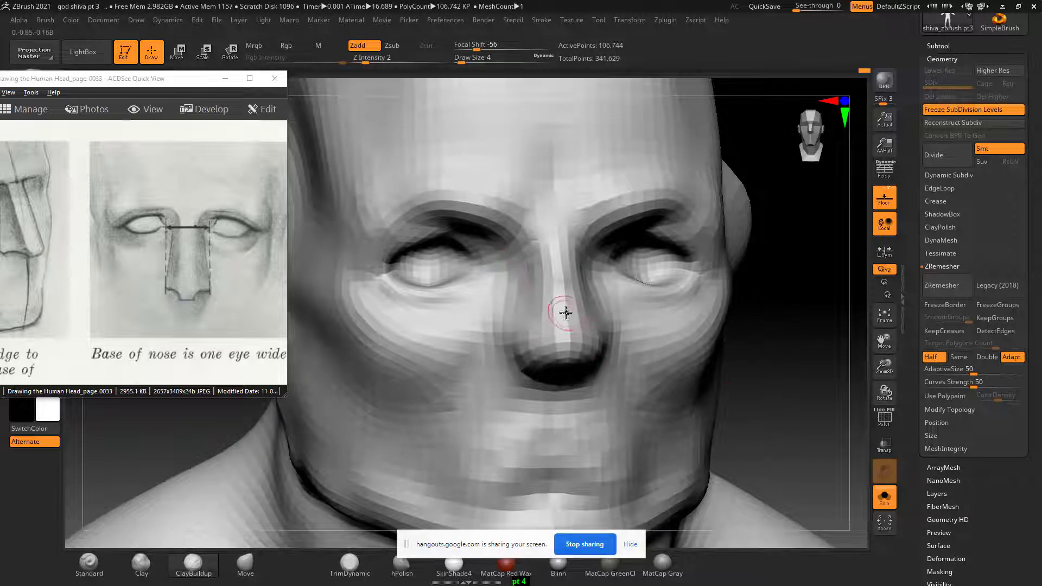
{"action": "left_click_drag", "start_coordinate": [823, 393], "coordinate": [638, 345]}
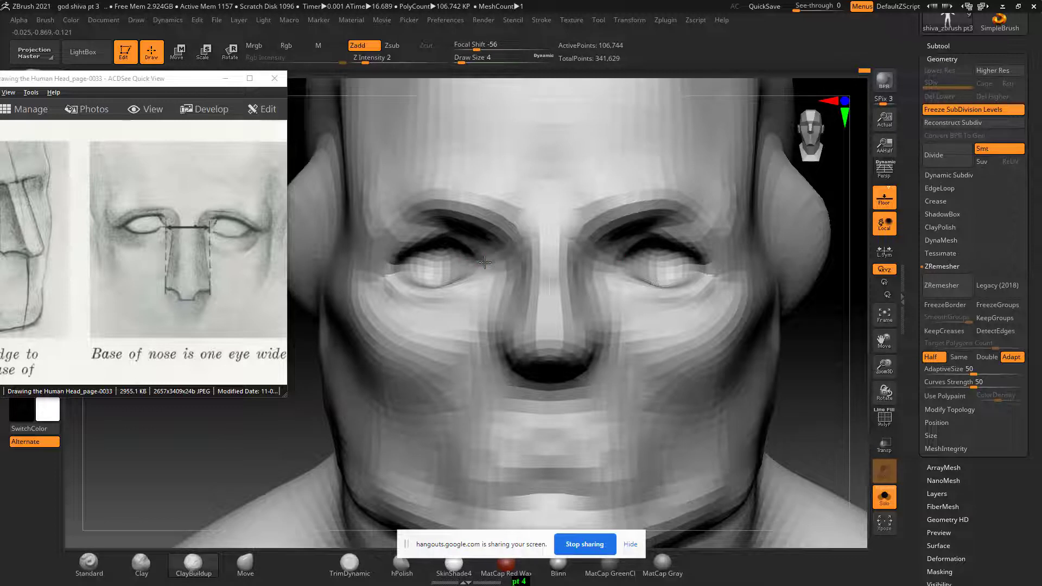
Build up the upper, inner and lower eyelids and outer eye corners symmetrically with ClayBuildup.
{"action": "left_click_drag", "start_coordinate": [463, 245], "coordinate": [485, 262]}
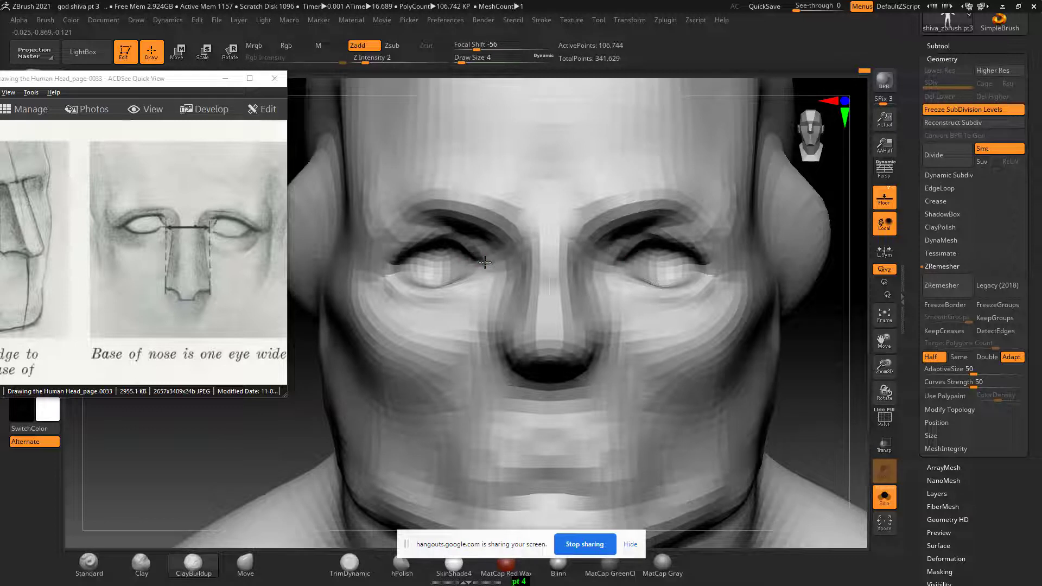
{"action": "left_click_drag", "start_coordinate": [401, 250], "coordinate": [387, 269]}
{"action": "mouse_move", "coordinate": [455, 239]}
{"action": "left_mouse_down"}
{"action": "mouse_move", "coordinate": [484, 262]}
{"action": "mouse_move", "coordinate": [467, 277]}
{"action": "left_mouse_up"}
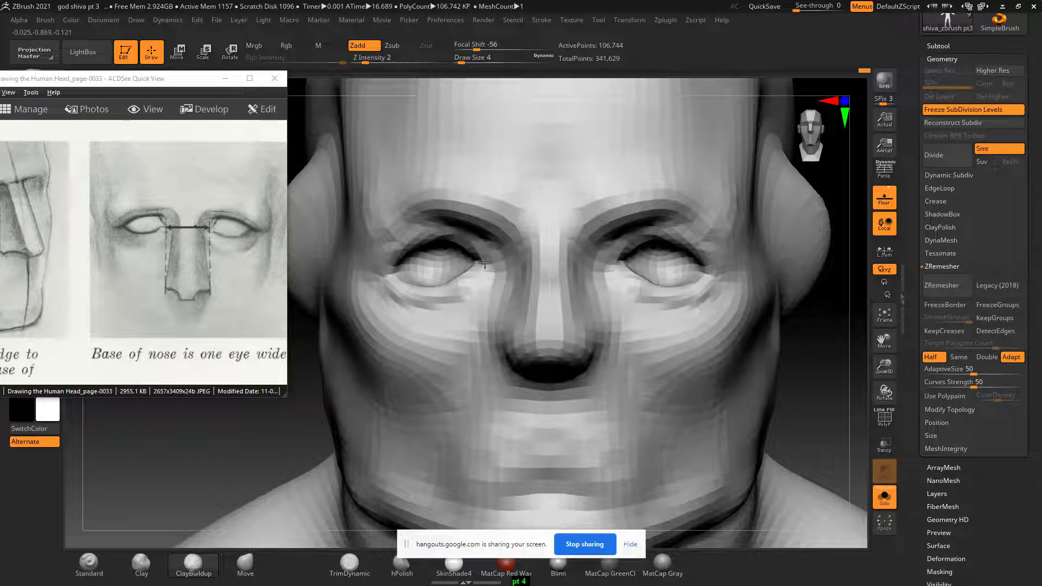
{"action": "left_click_drag", "start_coordinate": [398, 255], "coordinate": [382, 276]}
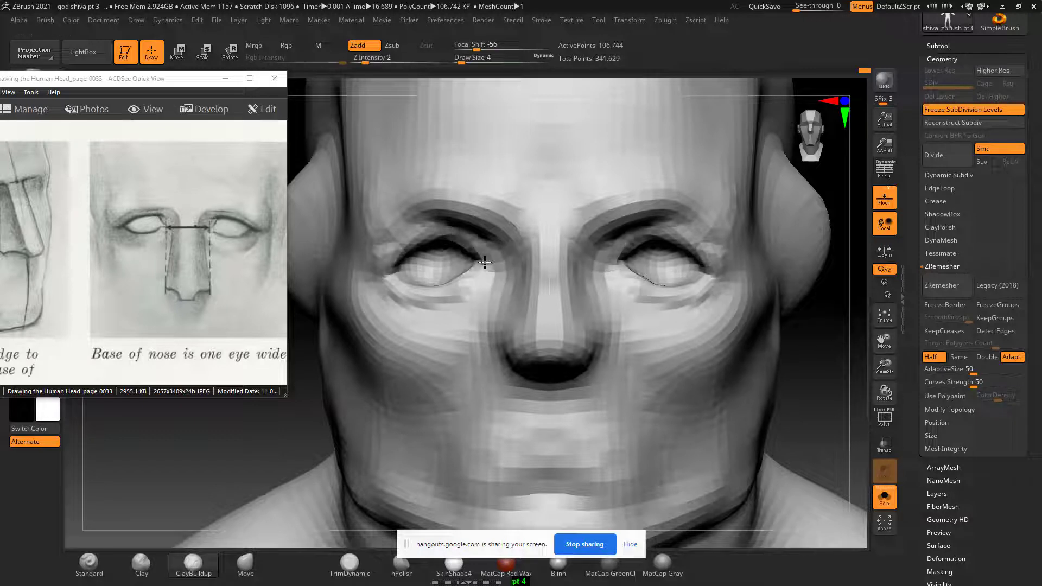
{"action": "mouse_move", "coordinate": [817, 379]}
{"action": "left_mouse_down"}
{"action": "mouse_move", "coordinate": [826, 374]}
{"action": "mouse_move", "coordinate": [711, 257]}
{"action": "mouse_move", "coordinate": [740, 280]}
{"action": "left_mouse_up"}
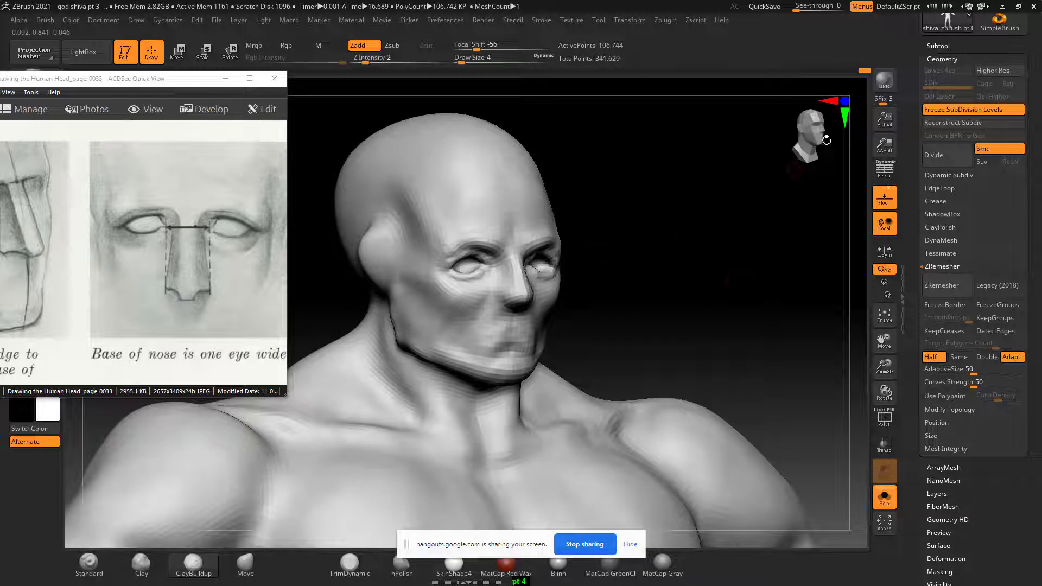
Scrub the Undo History back to an earlier sculpt state and inspect the face close up.
{"action": "left_click_drag", "start_coordinate": [862, 70], "coordinate": [836, 72]}
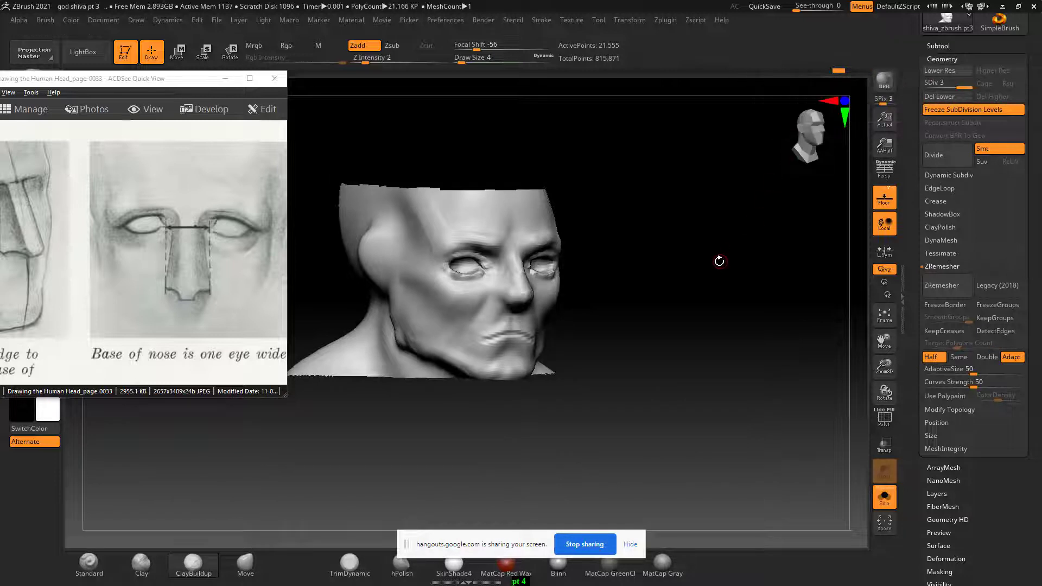
{"action": "left_click_drag", "start_coordinate": [715, 258], "coordinate": [707, 256]}
{"action": "key", "text": "shift+f"}
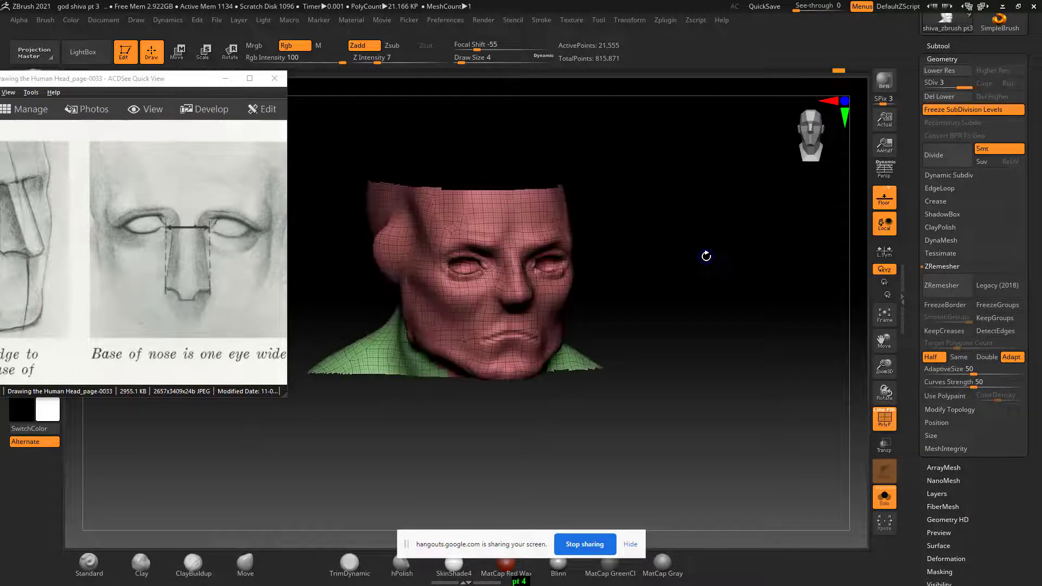
{"action": "key", "text": "shift+f"}
{"action": "key", "text": "b"}
{"action": "key", "text": "c"}
{"action": "key", "text": "b"}
{"action": "left_click_drag", "start_coordinate": [704, 233], "coordinate": [748, 289]}
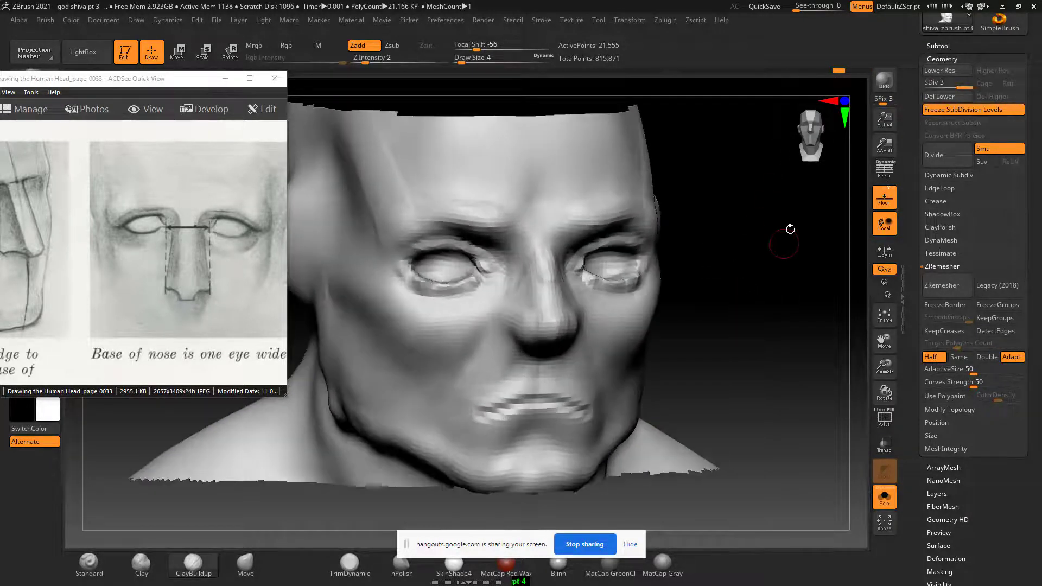
Restore the later sculpt steps and show the full head mesh at subdivision level 3 again.
{"action": "left_click_drag", "start_coordinate": [850, 70], "coordinate": [867, 73]}
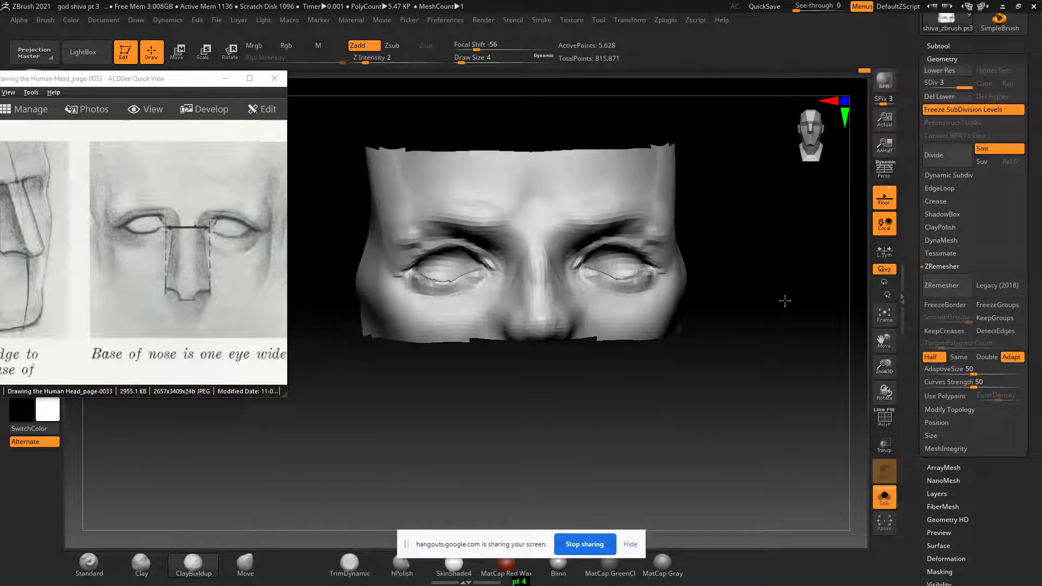
{"action": "key", "text": "ctrl+shift+z"}
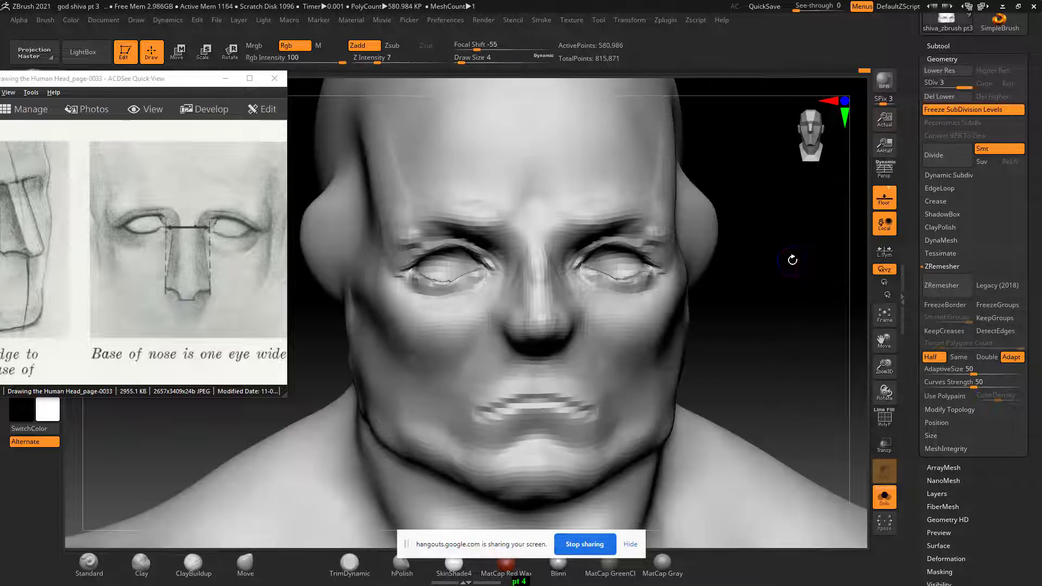
{"action": "key", "text": "shift+f"}
{"action": "key", "text": "shift+f"}
{"action": "key", "text": "b"}
{"action": "key", "text": "c"}
{"action": "key", "text": "b"}
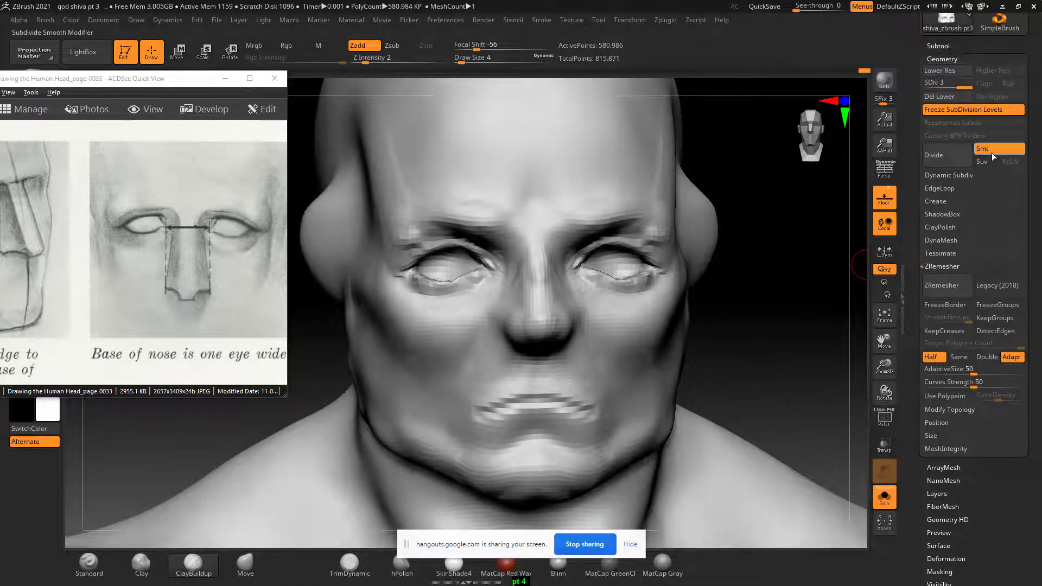
Divide the head to level 4 and deepen the upper eyelid crease with the Standard brush.
{"action": "left_click", "coordinate": [946, 155]}
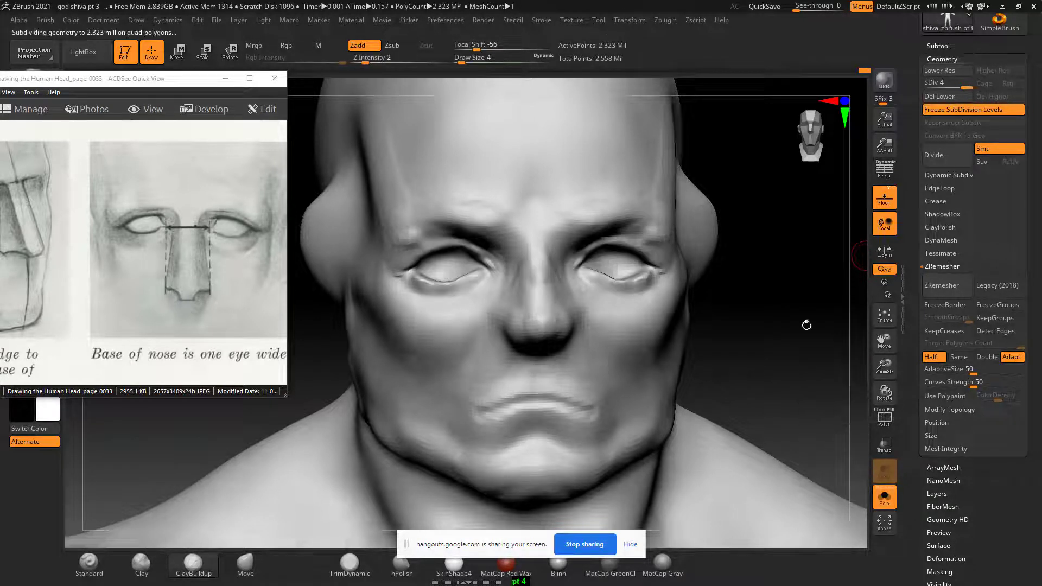
{"action": "left_click_drag", "start_coordinate": [774, 333], "coordinate": [819, 378], "text": "alt"}
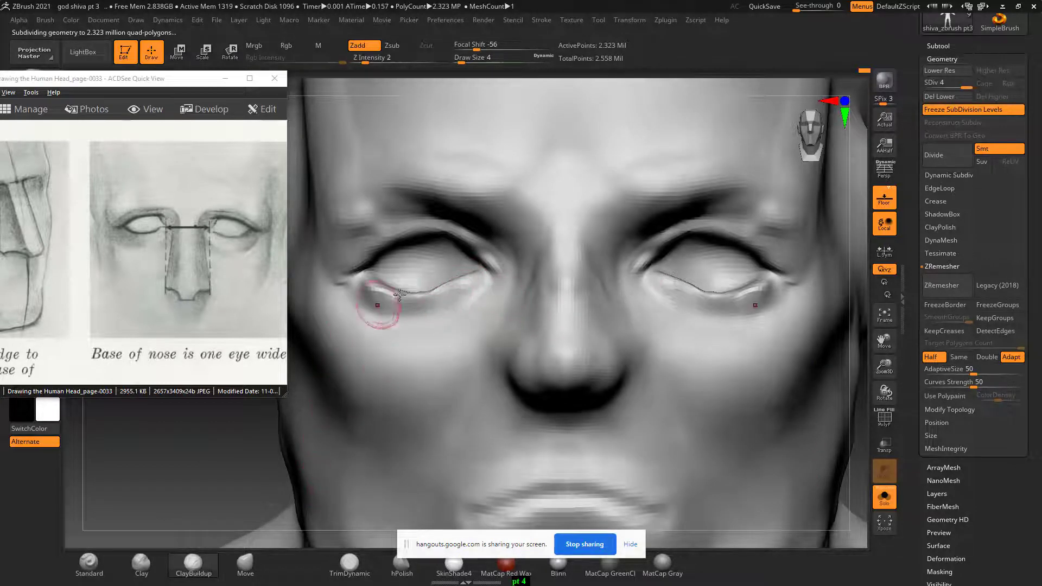
{"action": "left_click", "coordinate": [89, 564]}
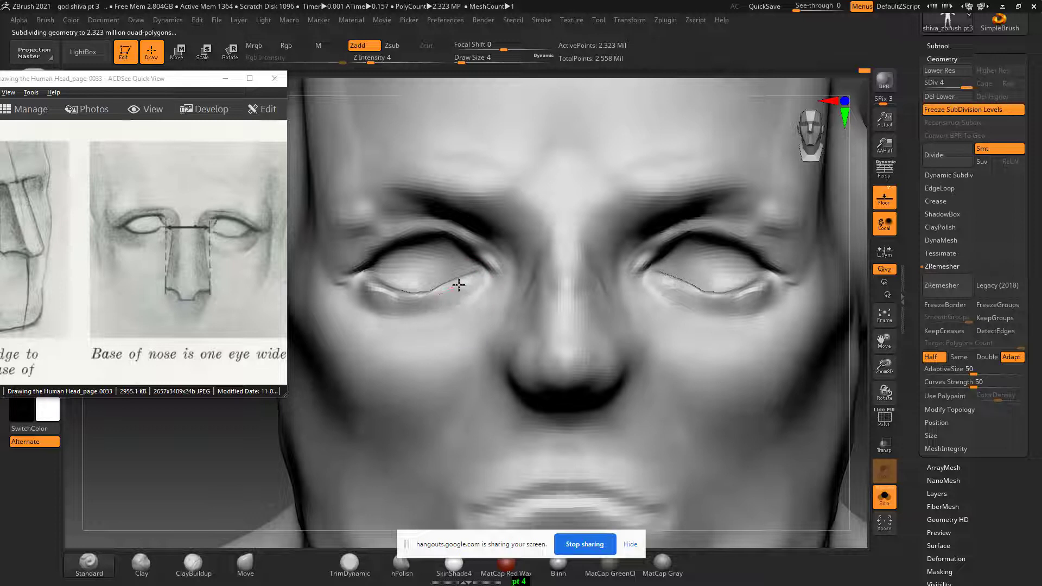
{"action": "left_click_drag", "start_coordinate": [405, 239], "coordinate": [461, 230]}
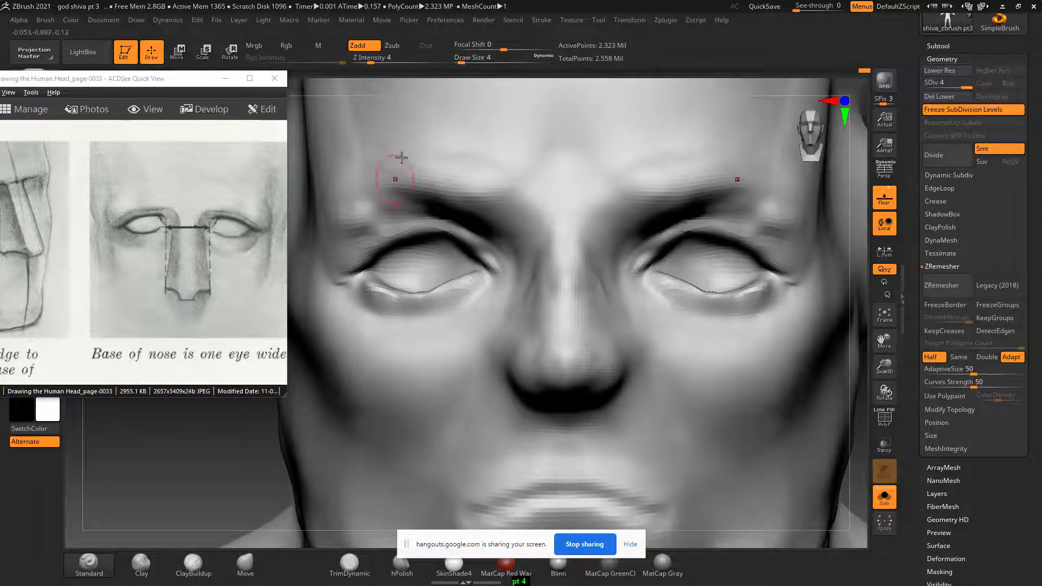
Set Focal Shift to 56, raise Z Intensity to 11, and carve a sharper upper eyelid fold.
{"action": "key", "text": "o"}
{"action": "left_click_drag", "start_coordinate": [488, 92], "coordinate": [521, 93]}
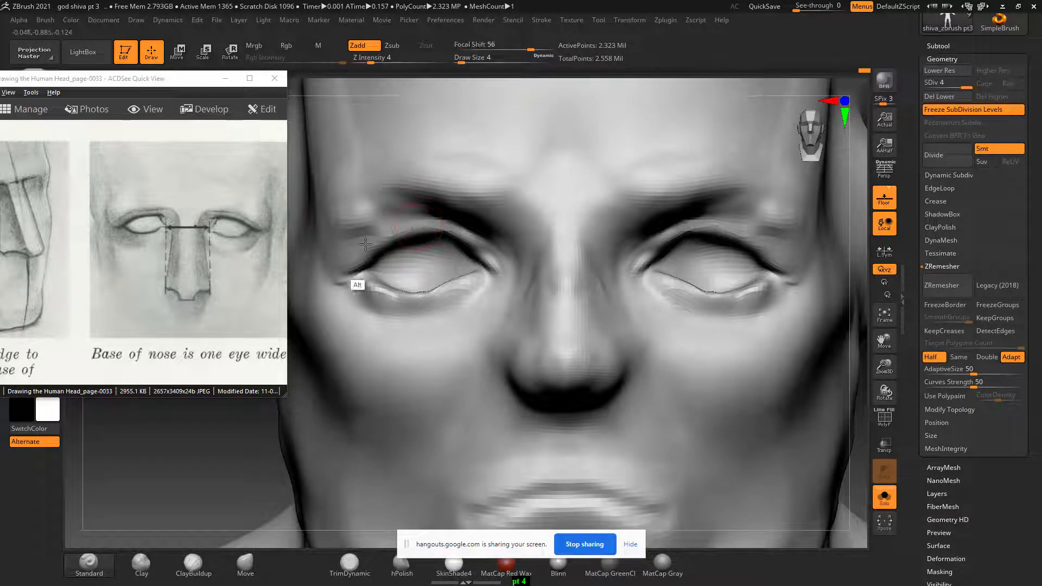
{"action": "left_click_drag", "start_coordinate": [369, 61], "coordinate": [371, 62]}
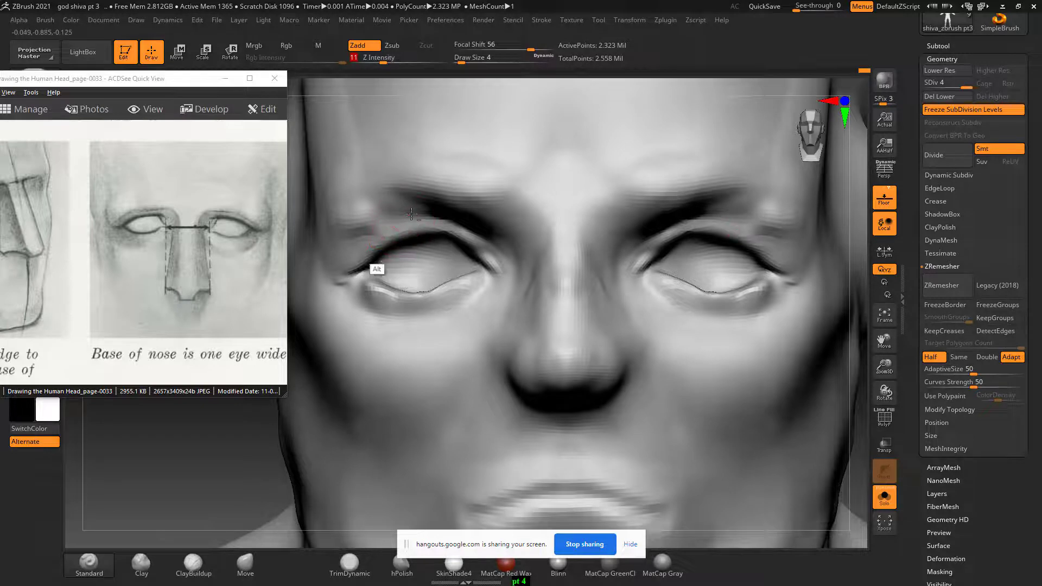
{"action": "left_click_drag", "start_coordinate": [396, 247], "coordinate": [468, 224], "text": "alt"}
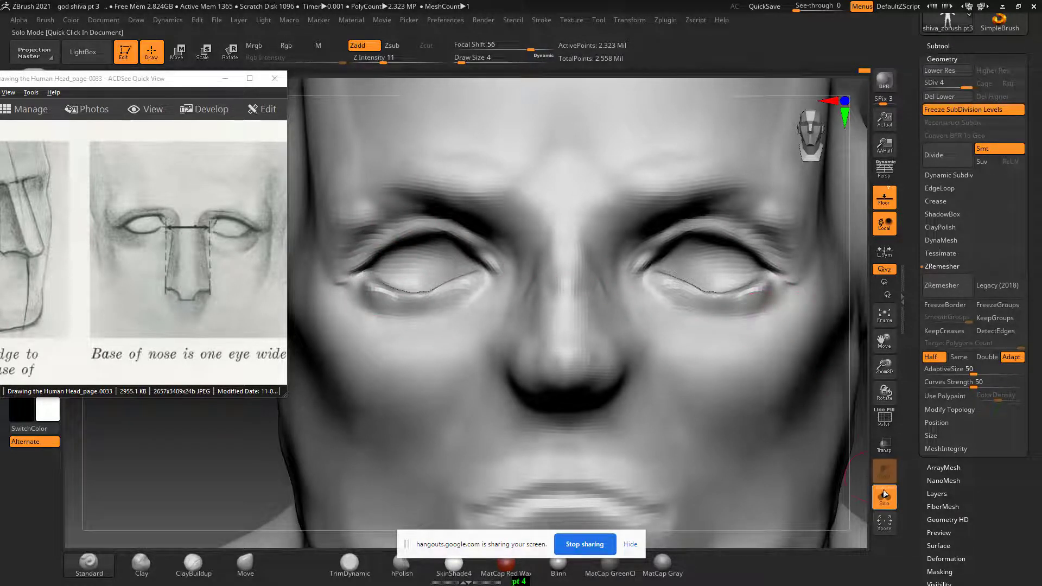
Turn off Solo to show the eyeballs and body, then sculpt and smooth both lower eyelid rims.
{"action": "left_click", "coordinate": [885, 498]}
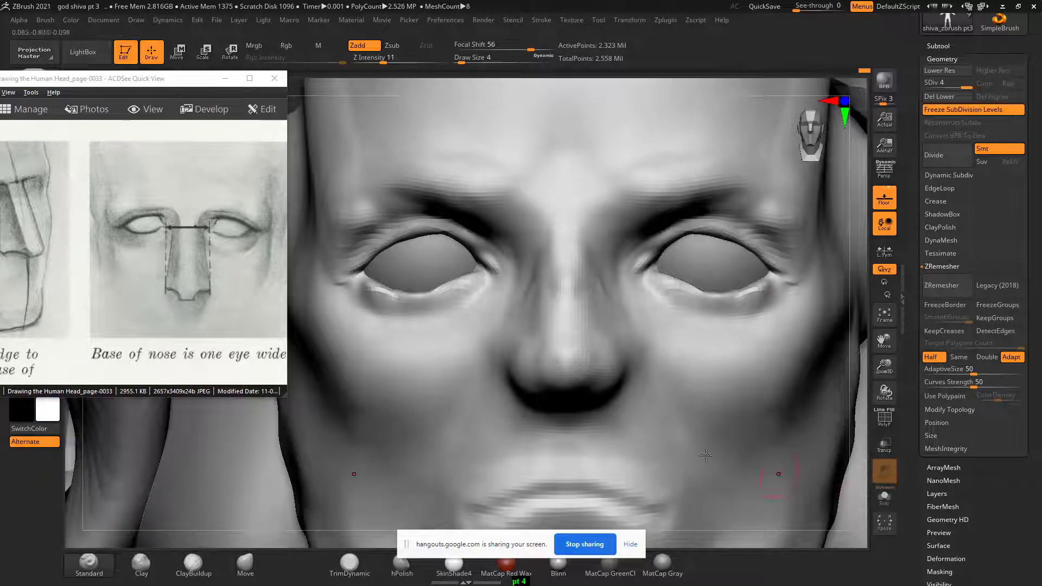
{"action": "left_click_drag", "start_coordinate": [467, 280], "coordinate": [431, 228]}
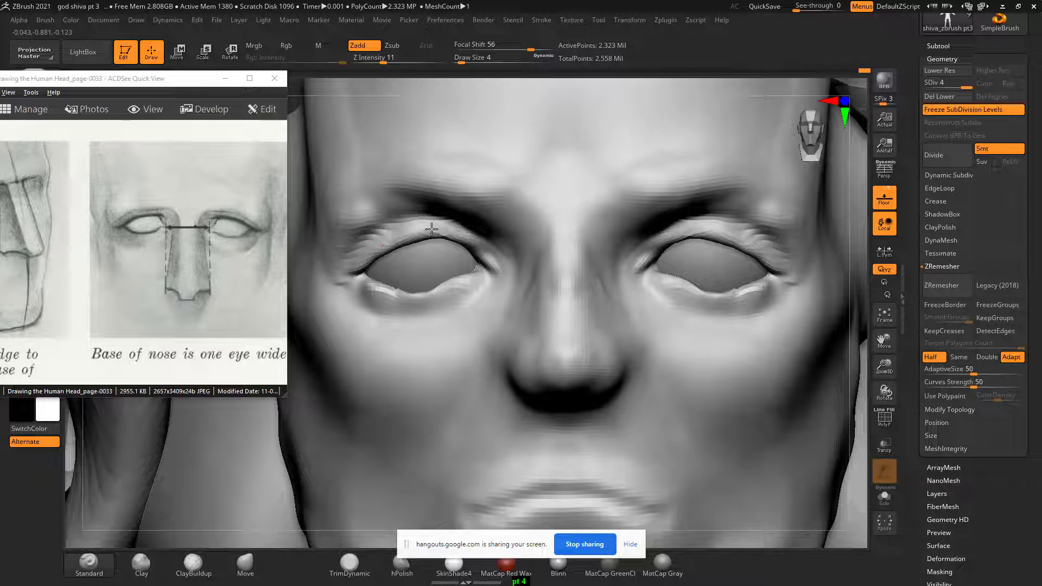
{"action": "mouse_move", "coordinate": [472, 276]}
{"action": "left_mouse_down"}
{"action": "mouse_move", "coordinate": [391, 289]}
{"action": "mouse_move", "coordinate": [475, 274]}
{"action": "mouse_move", "coordinate": [401, 288]}
{"action": "left_mouse_up"}
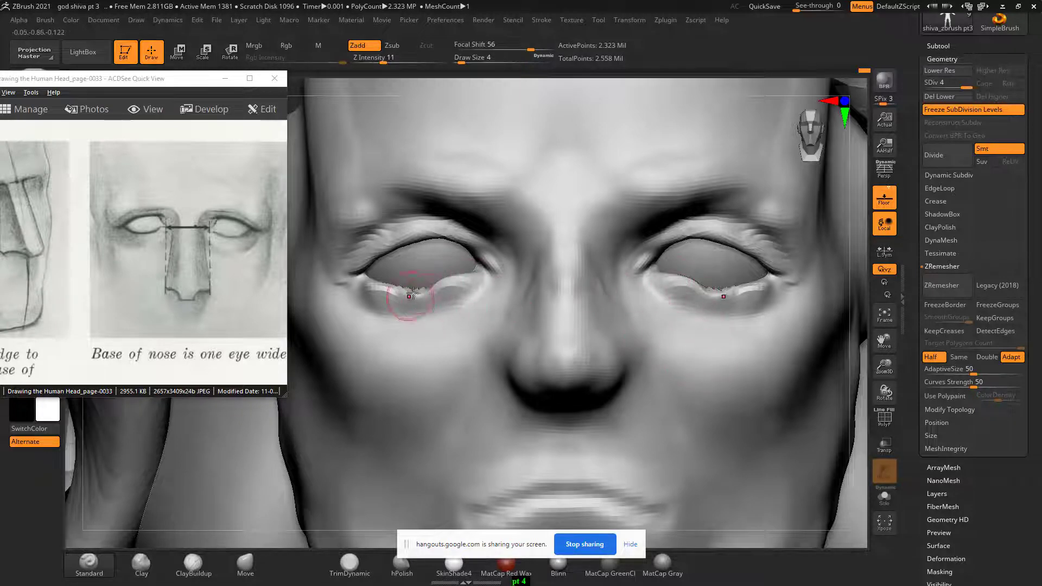
Frame and review the whole head, then switch to the 'Drawing the Human Head' Explorer folder.
{"action": "key", "text": "f"}
{"action": "mouse_move", "coordinate": [735, 349]}
{"action": "left_mouse_down"}
{"action": "mouse_move", "coordinate": [714, 339]}
{"action": "mouse_move", "coordinate": [690, 397]}
{"action": "mouse_move", "coordinate": [702, 360]}
{"action": "mouse_move", "coordinate": [706, 379]}
{"action": "left_mouse_up"}
{"action": "mouse_move", "coordinate": [689, 168]}
{"action": "left_mouse_down"}
{"action": "mouse_move", "coordinate": [711, 152]}
{"action": "mouse_move", "coordinate": [705, 283]}
{"action": "left_mouse_up"}
{"action": "left_click_drag", "start_coordinate": [423, 317], "coordinate": [606, 235], "text": "ctrl+shift"}
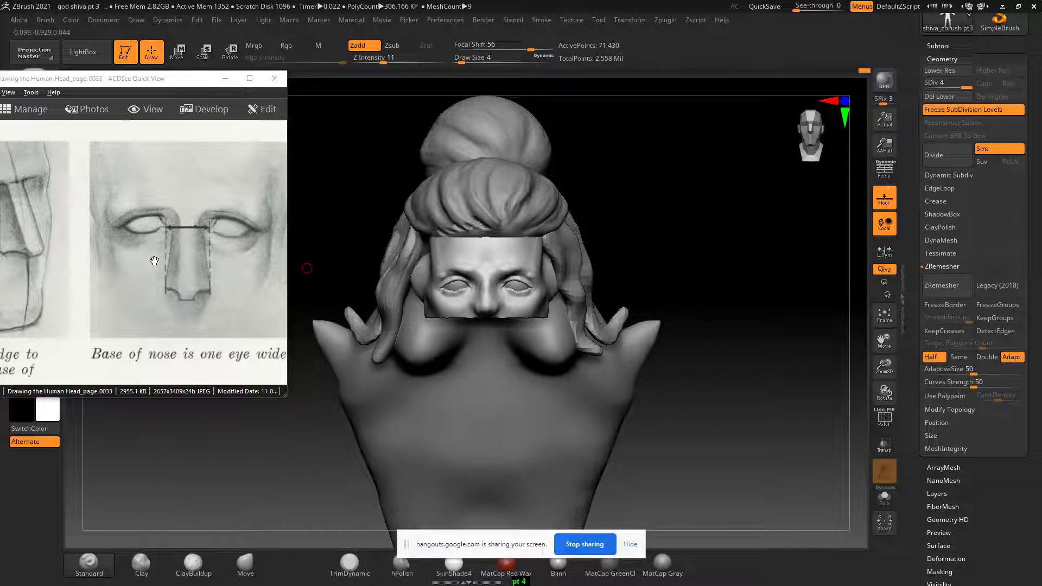
{"action": "left_click_drag", "start_coordinate": [126, 255], "coordinate": [209, 244]}
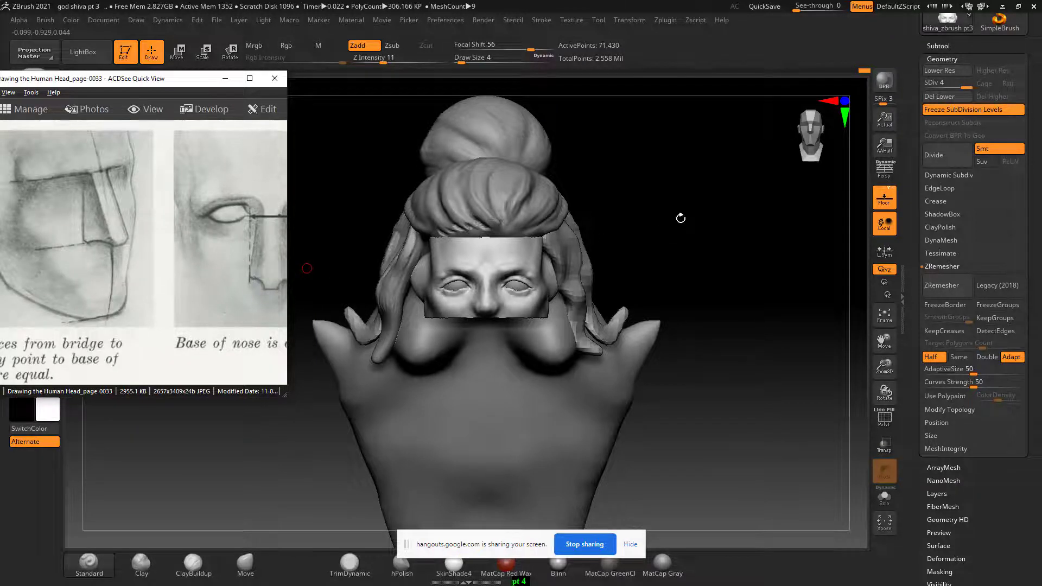
{"action": "left_click", "coordinate": [681, 212]}
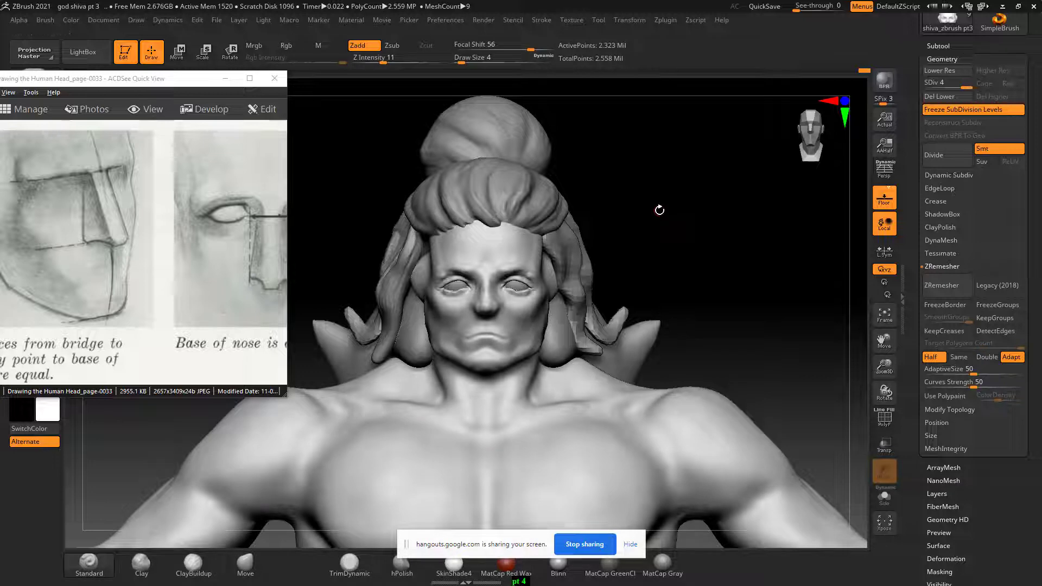
{"action": "key", "text": "alt+Tab"}
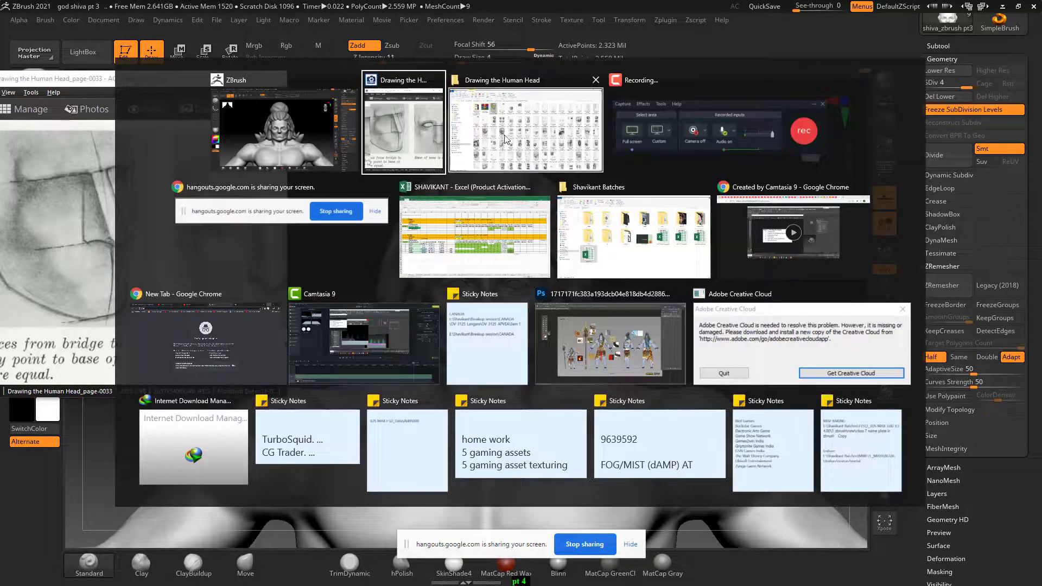
{"action": "left_click", "coordinate": [501, 146]}
Return to the class7 load shiva folder and open the Shiva concept sheet in Photoshop.
{"action": "left_click", "coordinate": [225, 78]}
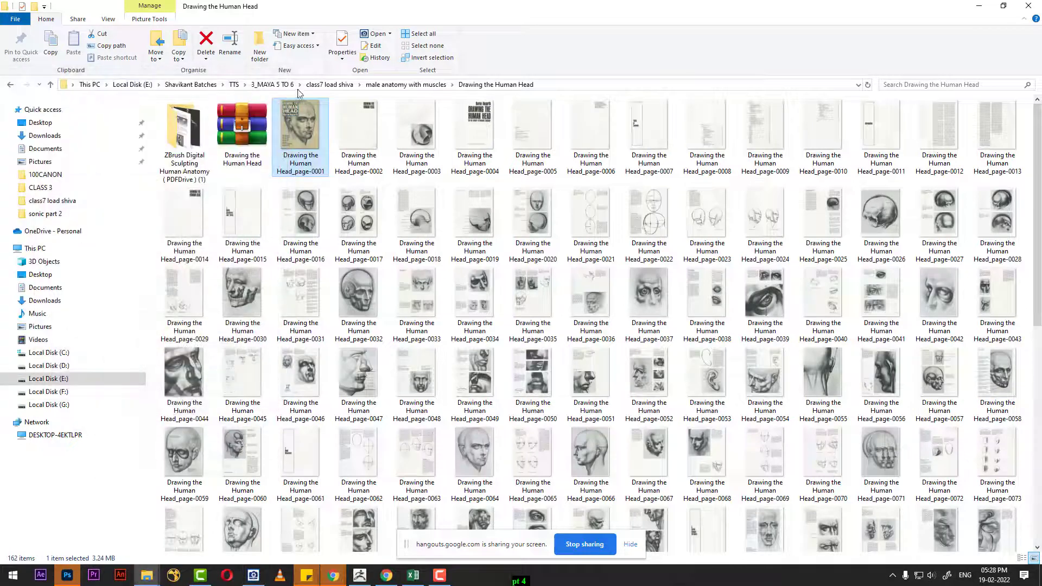
{"action": "left_click", "coordinate": [411, 85]}
{"action": "left_click", "coordinate": [330, 84]}
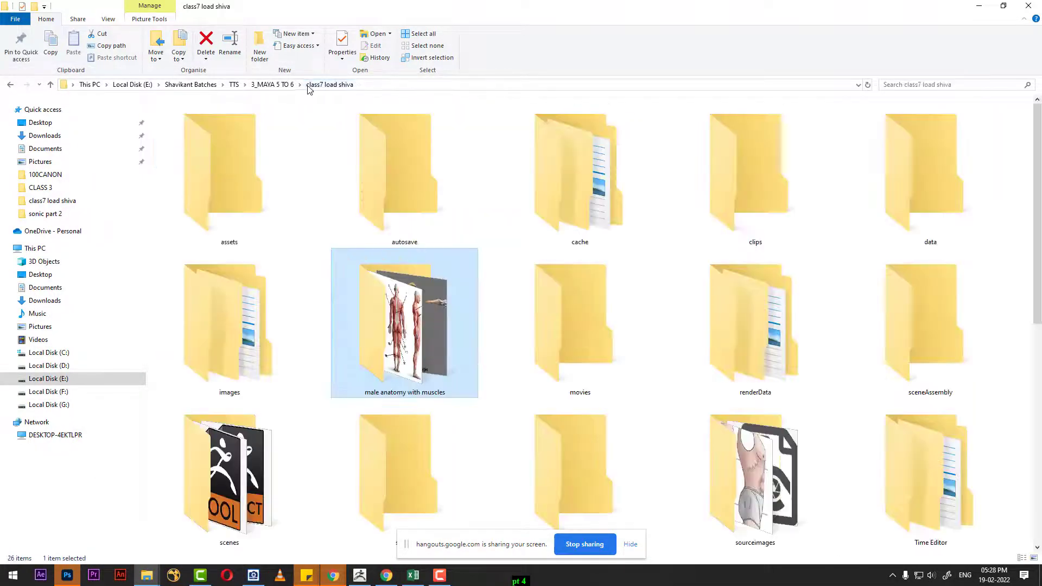
{"action": "left_click", "coordinate": [272, 85]}
{"action": "double_click", "coordinate": [297, 154]}
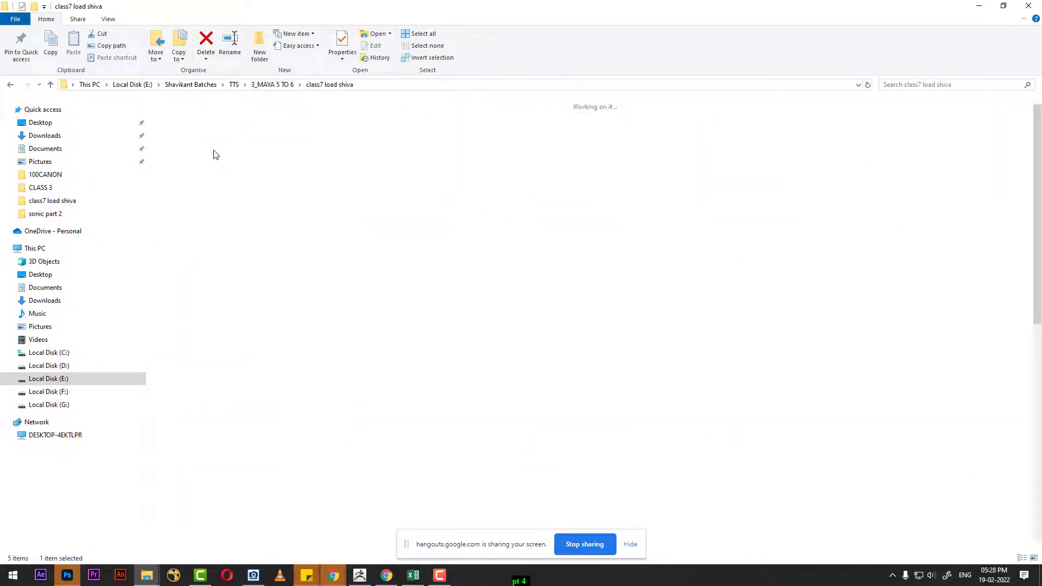
{"action": "scroll", "coordinate": [325, 271], "scroll_direction": "down", "scroll_amount": 5}
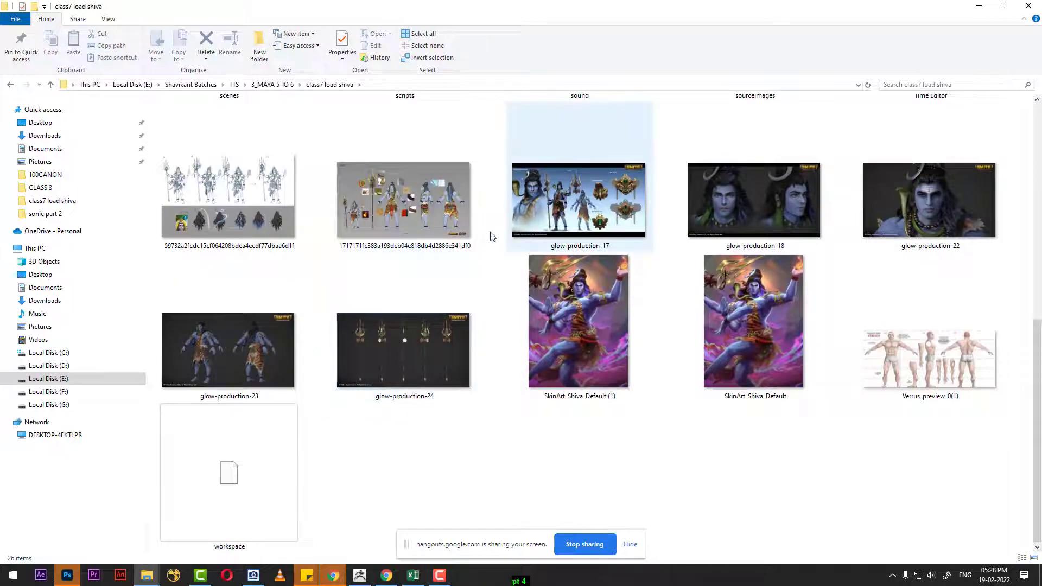
{"action": "double_click", "coordinate": [434, 217]}
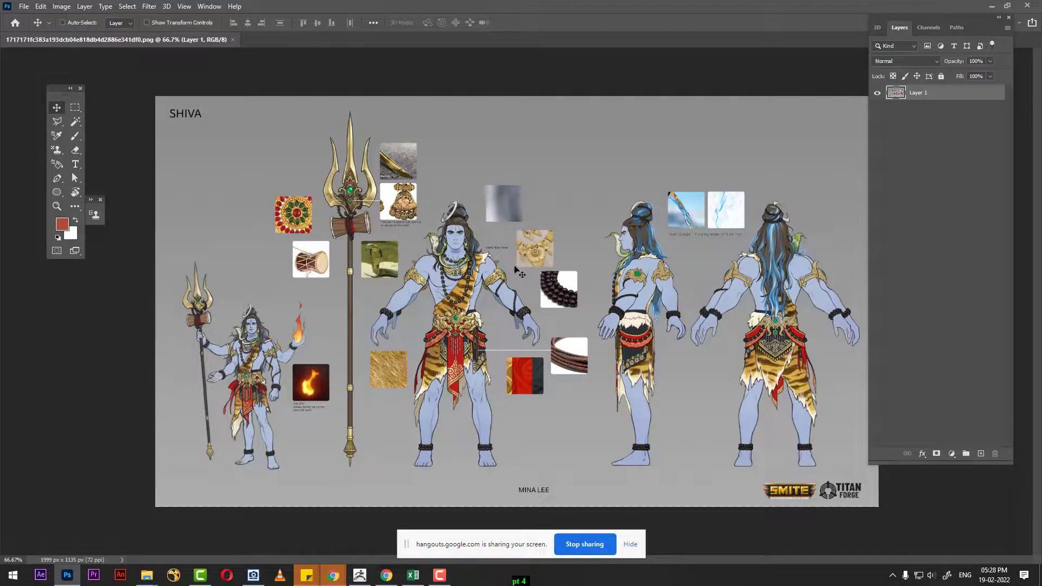
Crop the sheet to the front, side and back figures at 1405×757 px, then show rulers.
{"action": "key", "text": "c"}
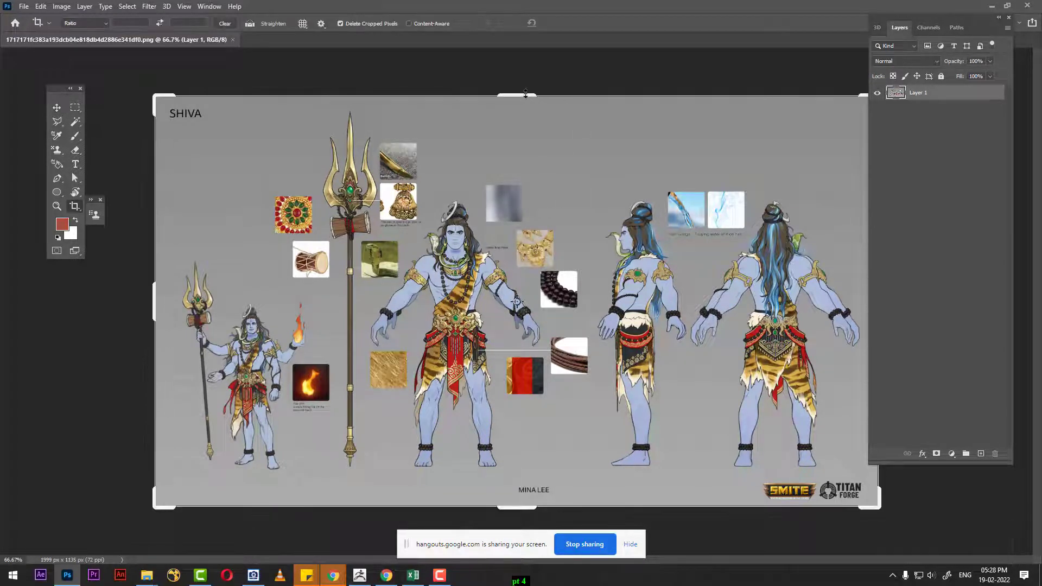
{"action": "left_click_drag", "start_coordinate": [525, 94], "coordinate": [522, 145]}
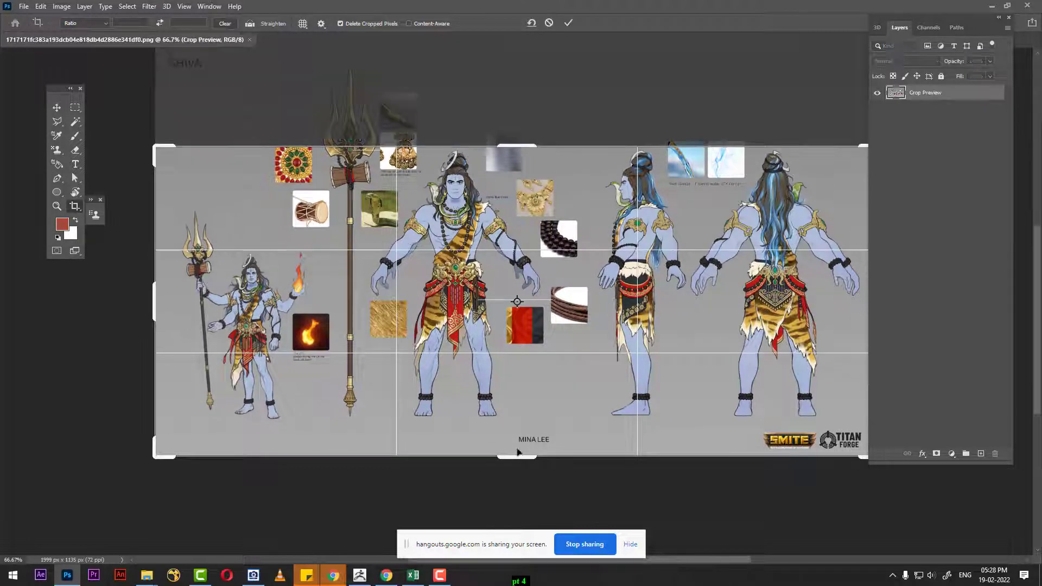
{"action": "left_click_drag", "start_coordinate": [527, 462], "coordinate": [533, 444]}
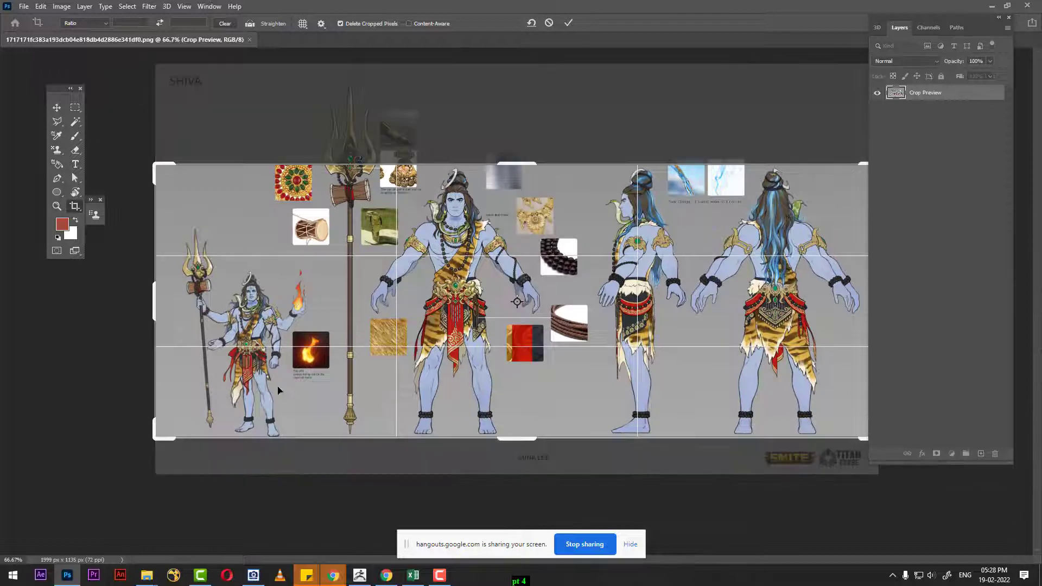
{"action": "left_click_drag", "start_coordinate": [151, 309], "coordinate": [254, 309]}
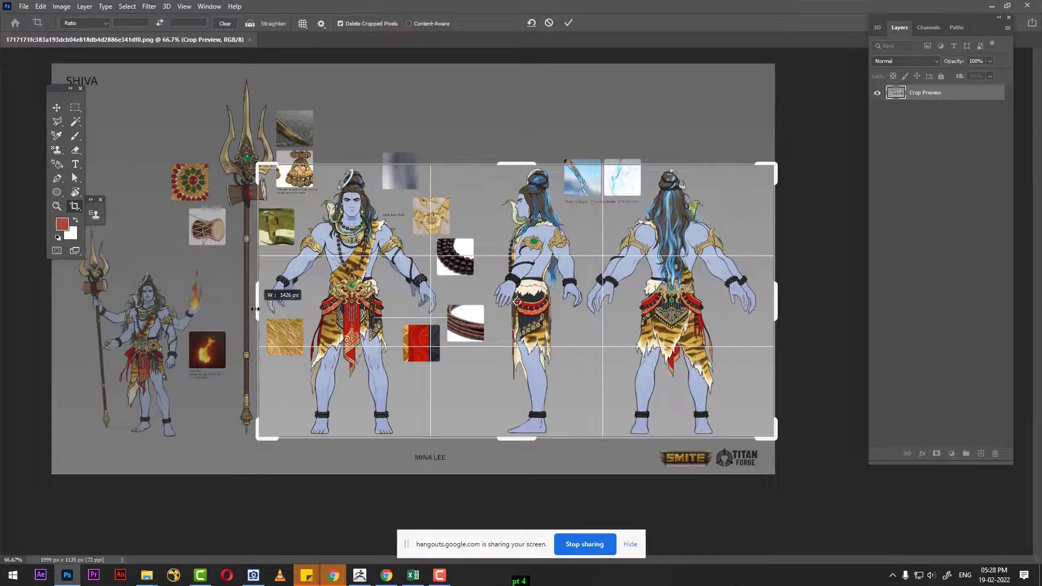
{"action": "left_click_drag", "start_coordinate": [254, 309], "coordinate": [253, 310]}
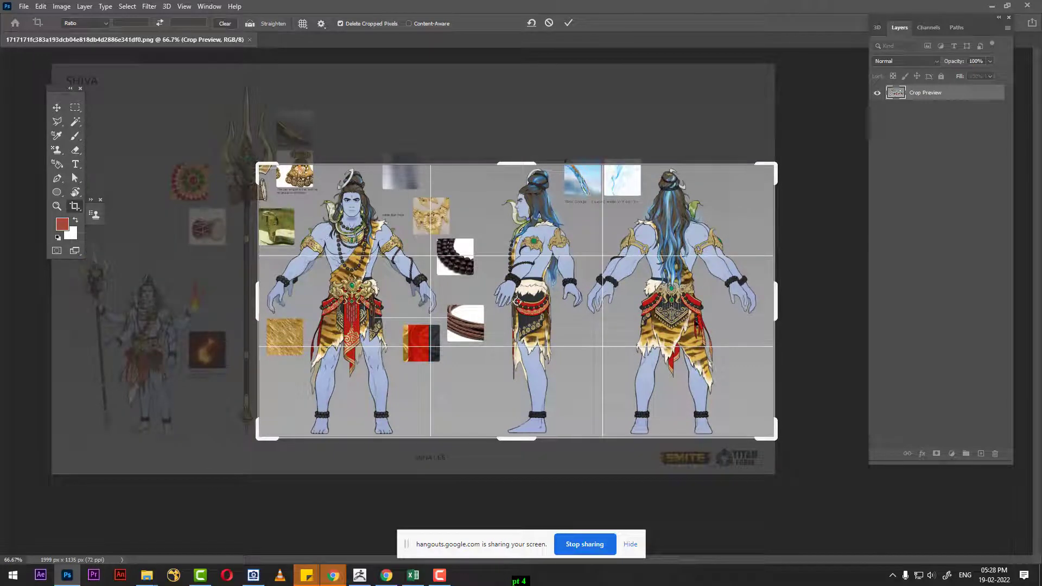
{"action": "left_click_drag", "start_coordinate": [777, 307], "coordinate": [776, 308]}
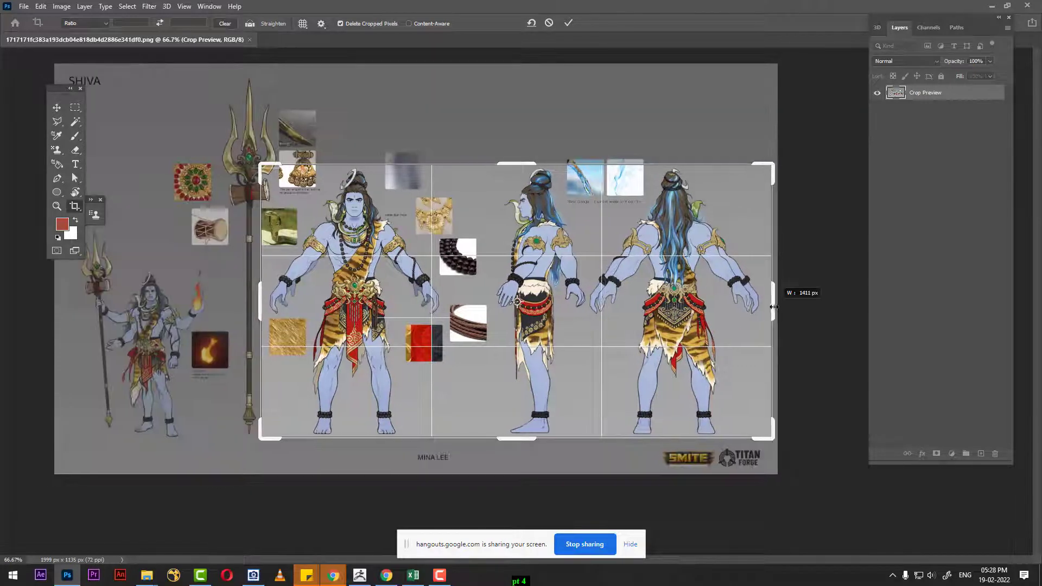
{"action": "key", "text": "Return"}
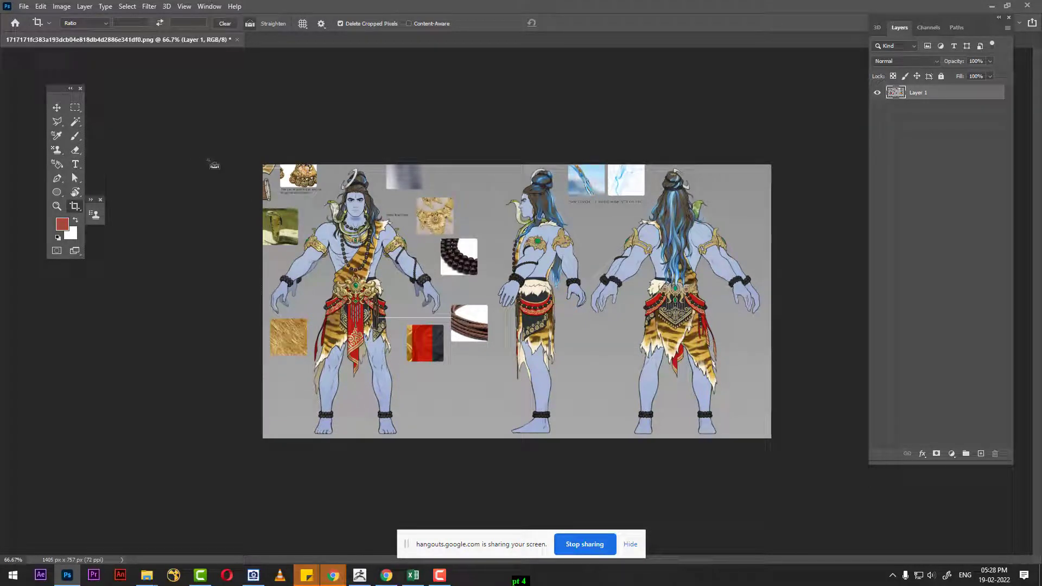
{"action": "key", "text": "ctrl+r"}
Add vertical guides between the figures, the second at about 899 px, and marquee the back figure to the right edge.
{"action": "left_click_drag", "start_coordinate": [6, 266], "coordinate": [457, 289]}
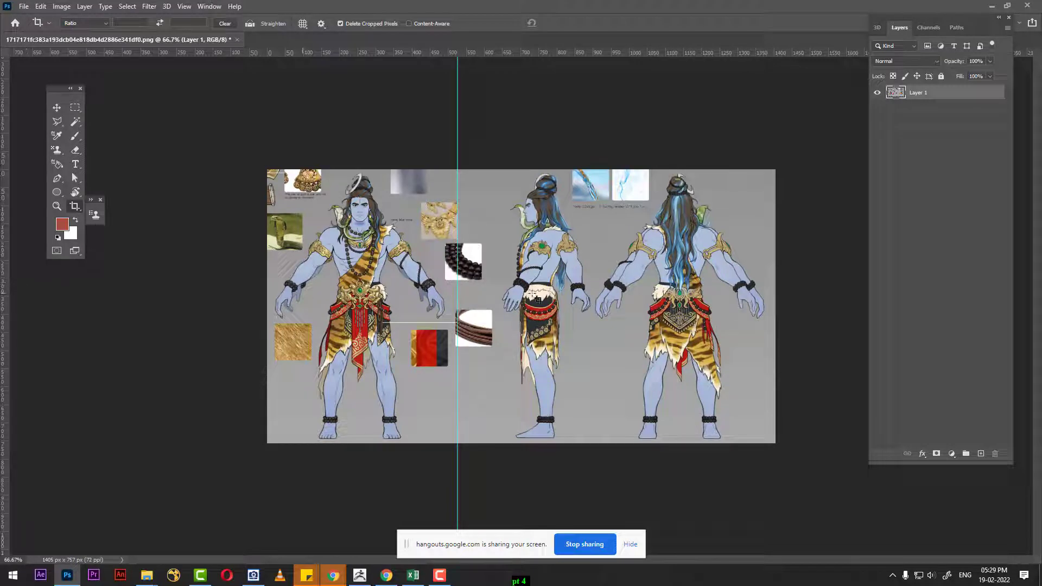
{"action": "key", "text": "v"}
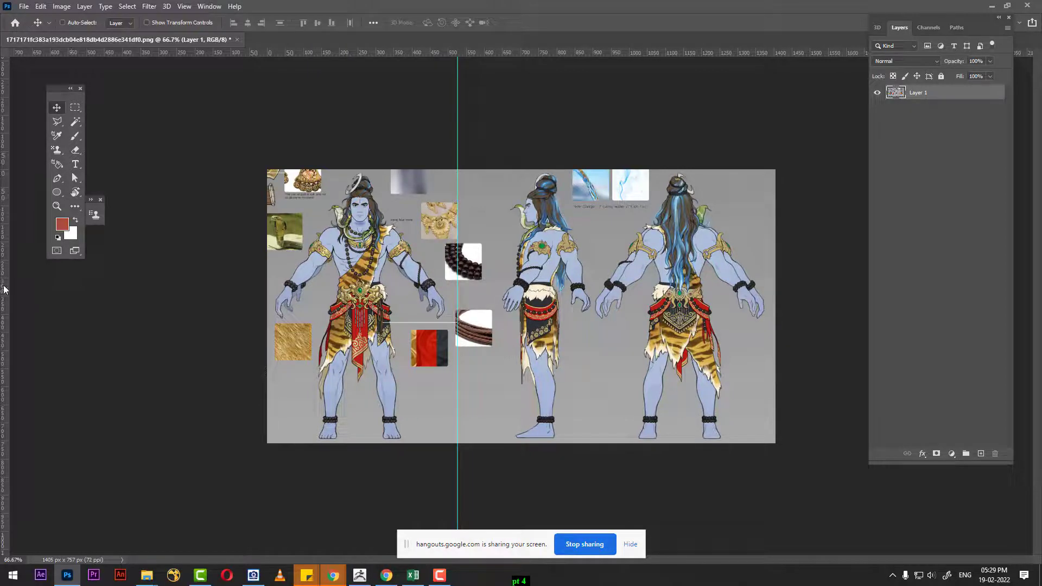
{"action": "left_click_drag", "start_coordinate": [6, 290], "coordinate": [594, 331]}
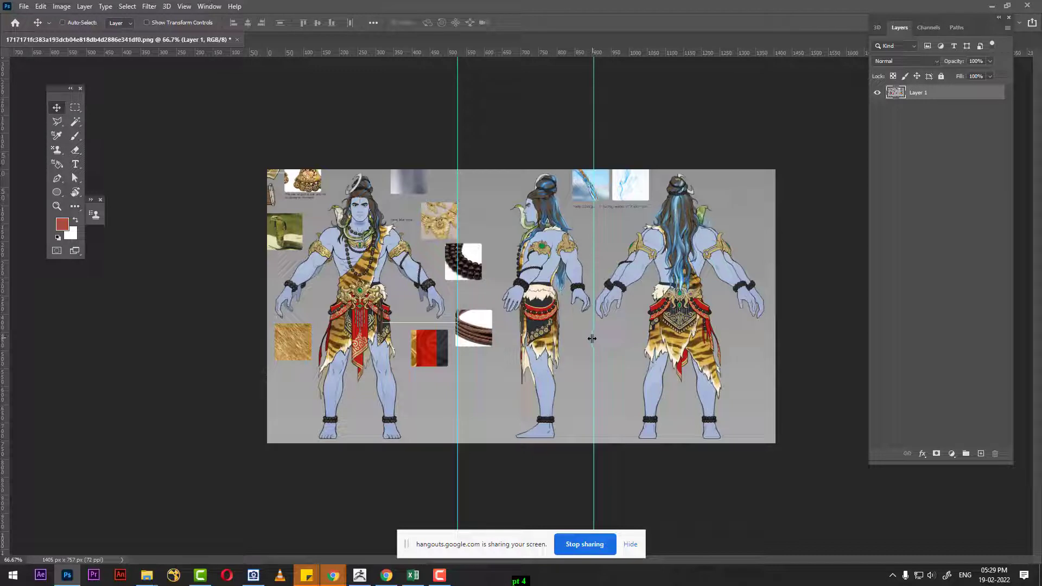
{"action": "left_click_drag", "start_coordinate": [592, 339], "coordinate": [591, 339]}
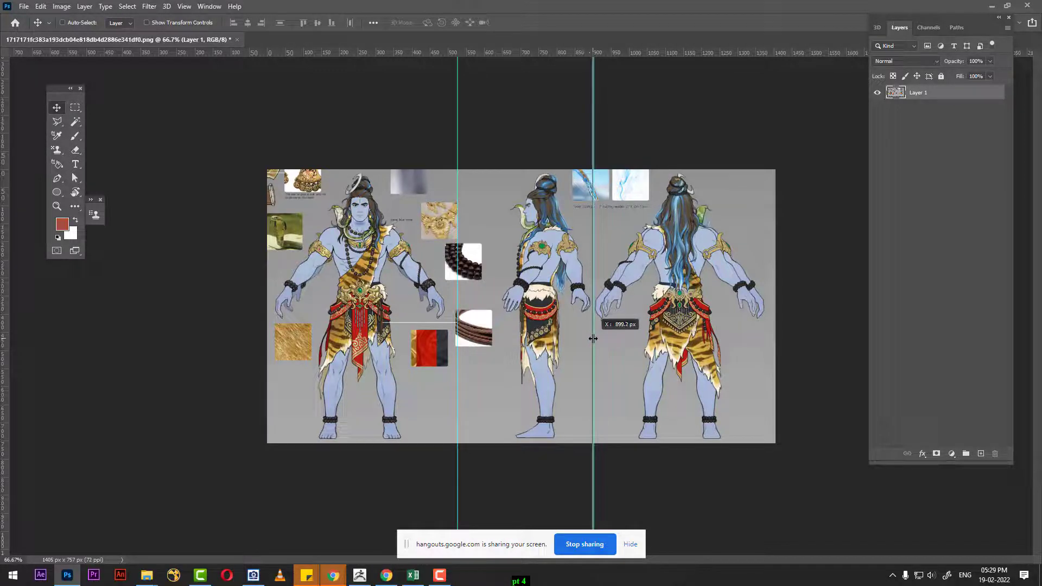
{"action": "key", "text": "m"}
{"action": "left_click_drag", "start_coordinate": [814, 146], "coordinate": [594, 507]}
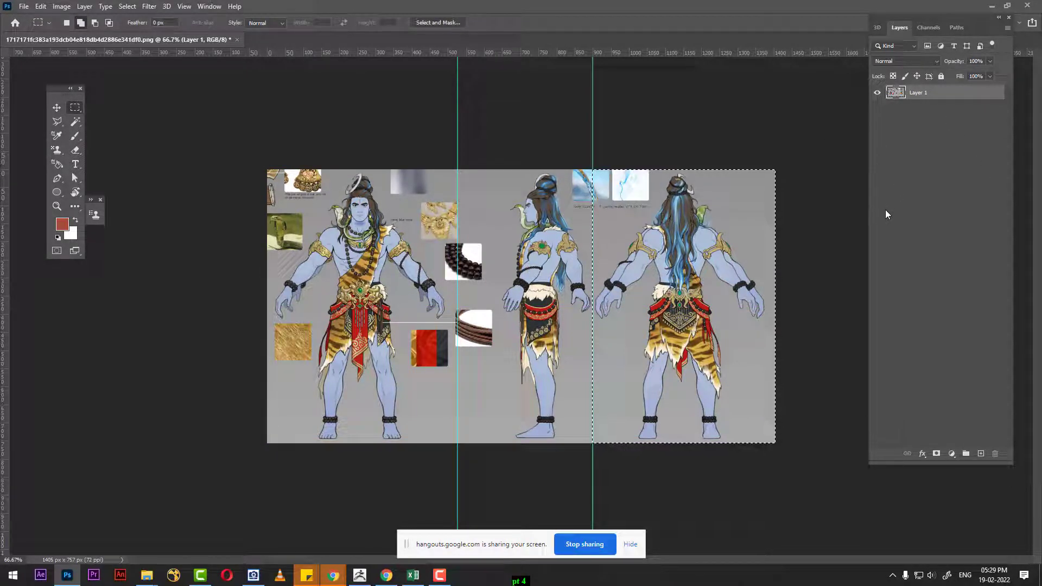
Copy the back-view figure onto Layer 2 and align it over the front figure.
{"action": "key", "text": "ctrl+j"}
{"action": "key", "text": "v"}
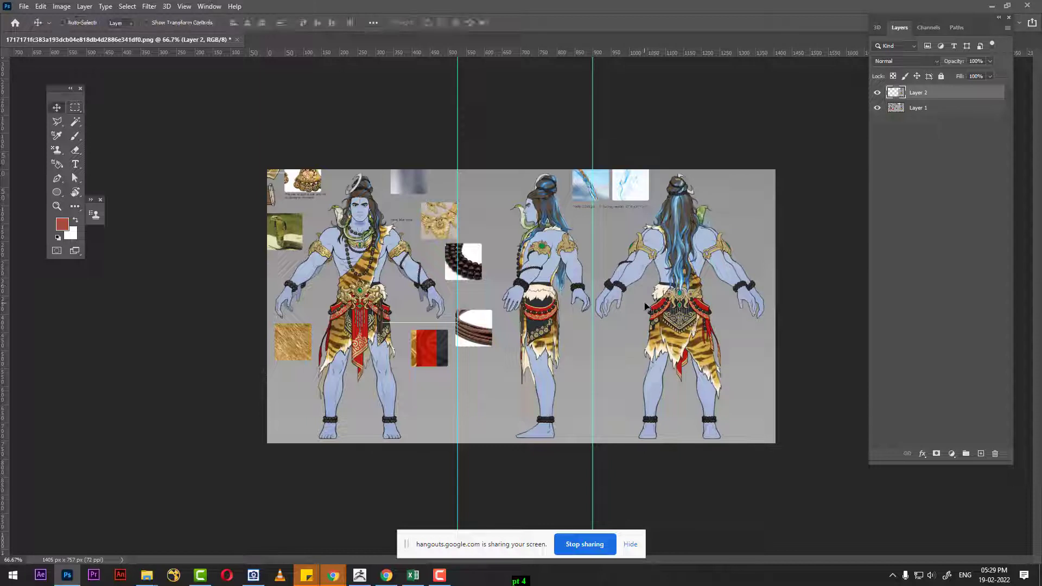
{"action": "left_click_drag", "start_coordinate": [677, 297], "coordinate": [381, 294]}
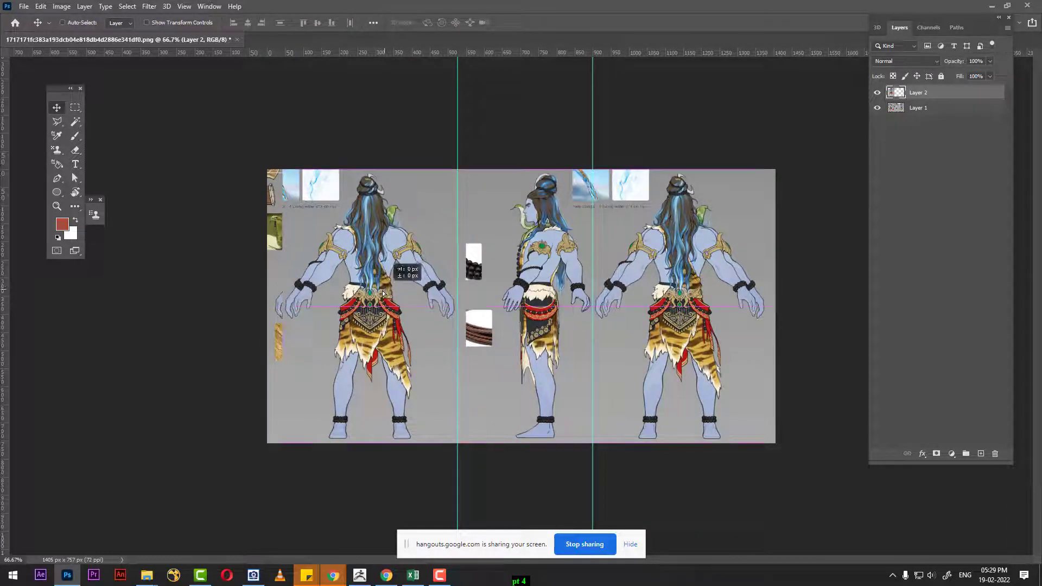
{"action": "left_click_drag", "start_coordinate": [381, 294], "coordinate": [368, 294]}
Zoom to 200% and lower Layer 2's fill to 26% so both figures show through.
{"action": "left_click_drag", "start_coordinate": [964, 80], "coordinate": [941, 84]}
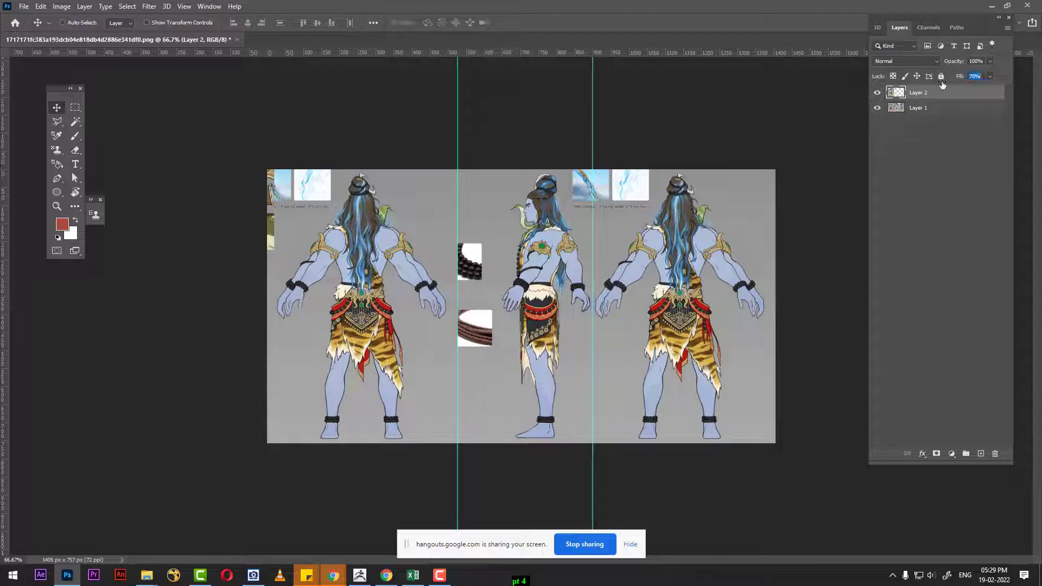
{"action": "key", "text": "ctrl+plus"}
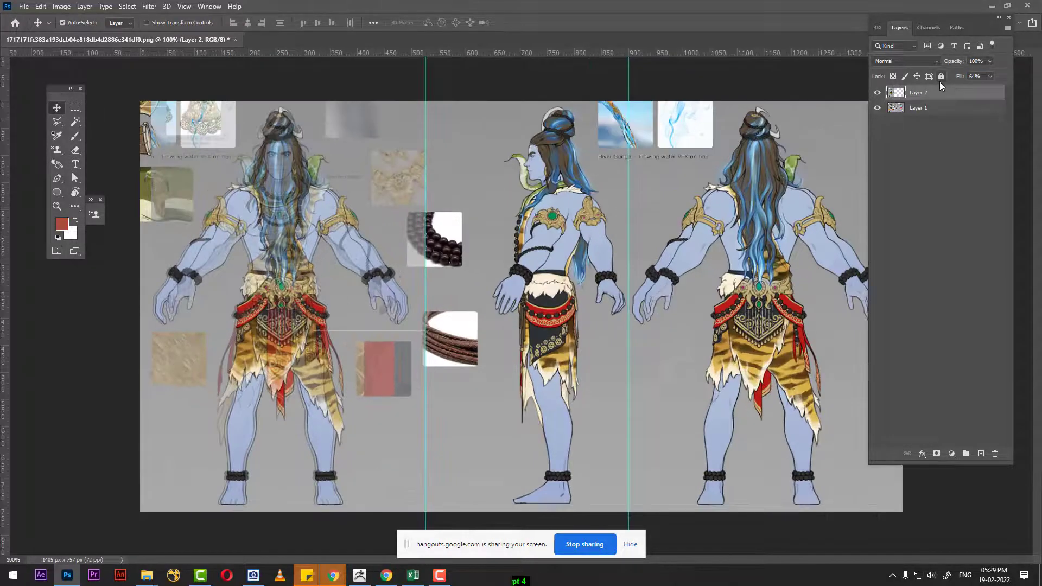
{"action": "key", "text": "ctrl+plus"}
{"action": "left_click_drag", "start_coordinate": [260, 280], "coordinate": [552, 378]}
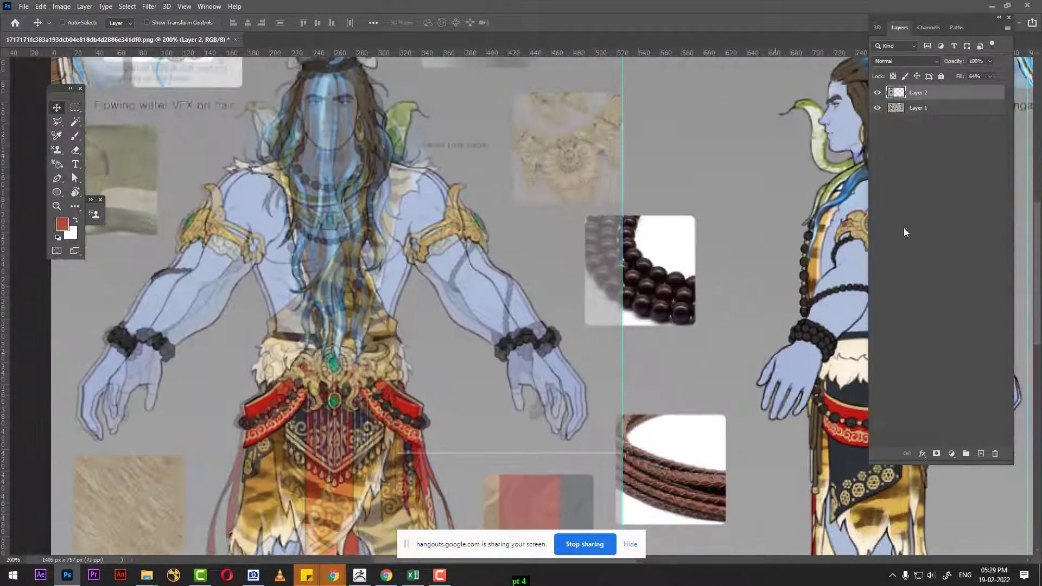
{"action": "left_click_drag", "start_coordinate": [959, 79], "coordinate": [970, 80]}
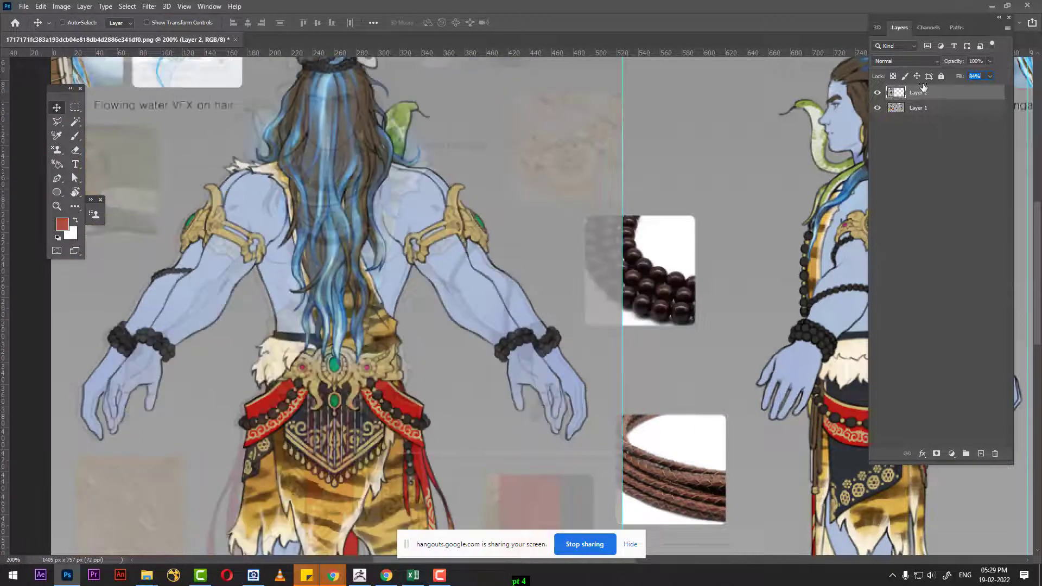
{"action": "type", "text": "100"}
{"action": "key", "text": "Return"}
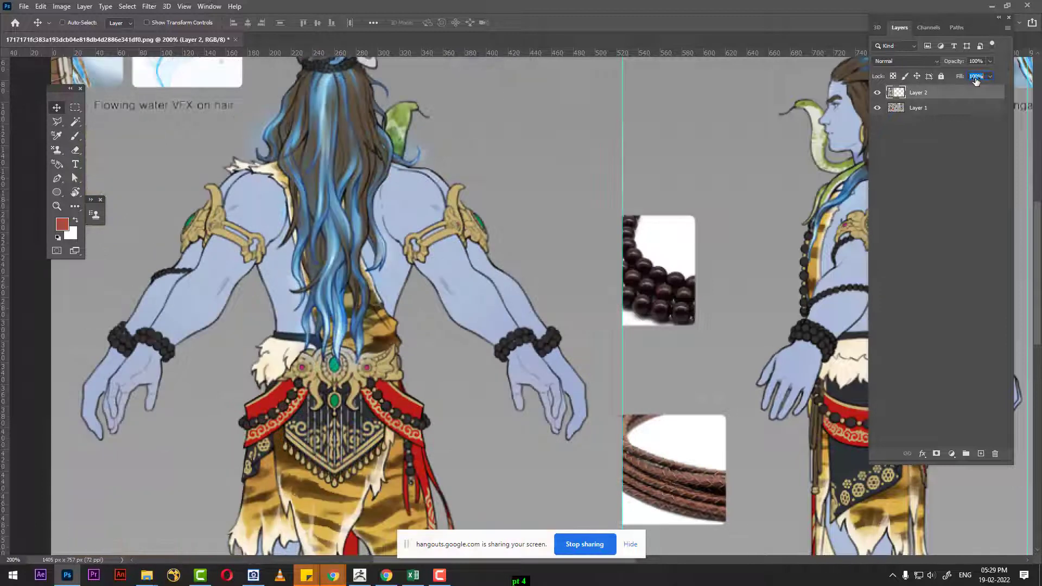
{"action": "left_click_drag", "start_coordinate": [975, 80], "coordinate": [937, 79]}
{"action": "type", "text": "26"}
{"action": "key", "text": "Return"}
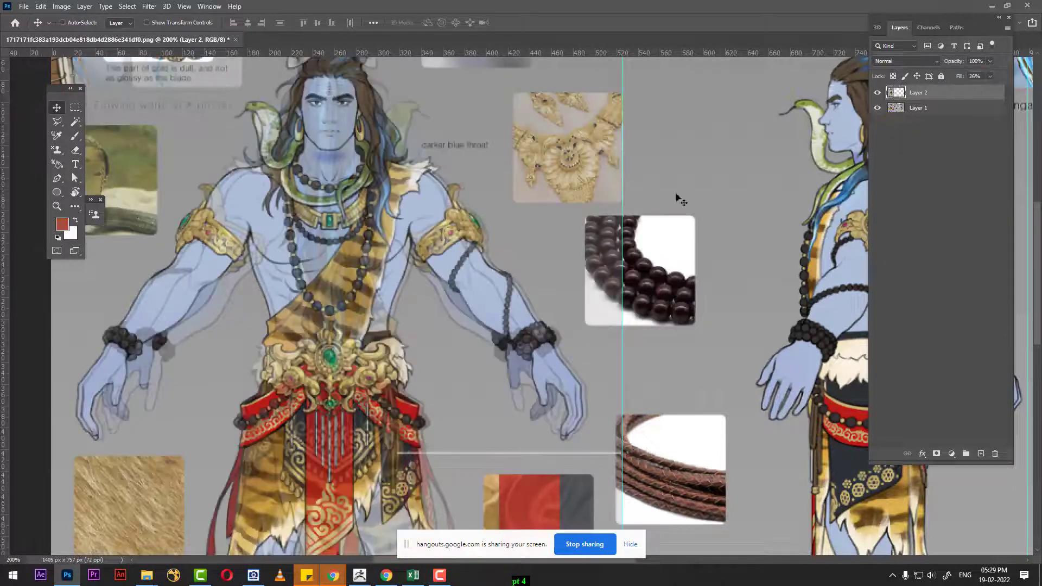
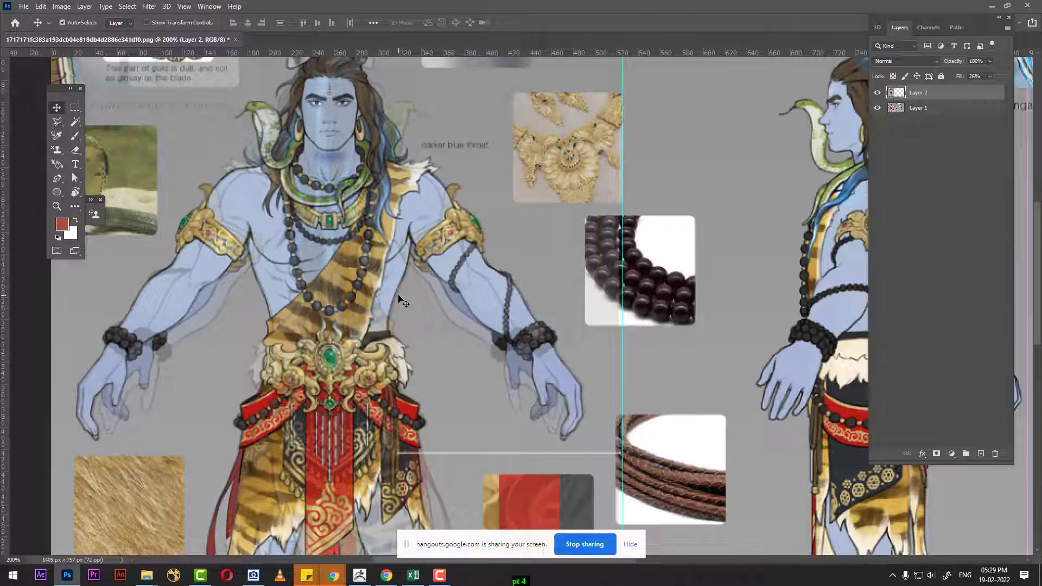
Copy the selected front-view figure of the turnaround sheet onto a new layer.
{"action": "key", "text": "ctrl+minus"}
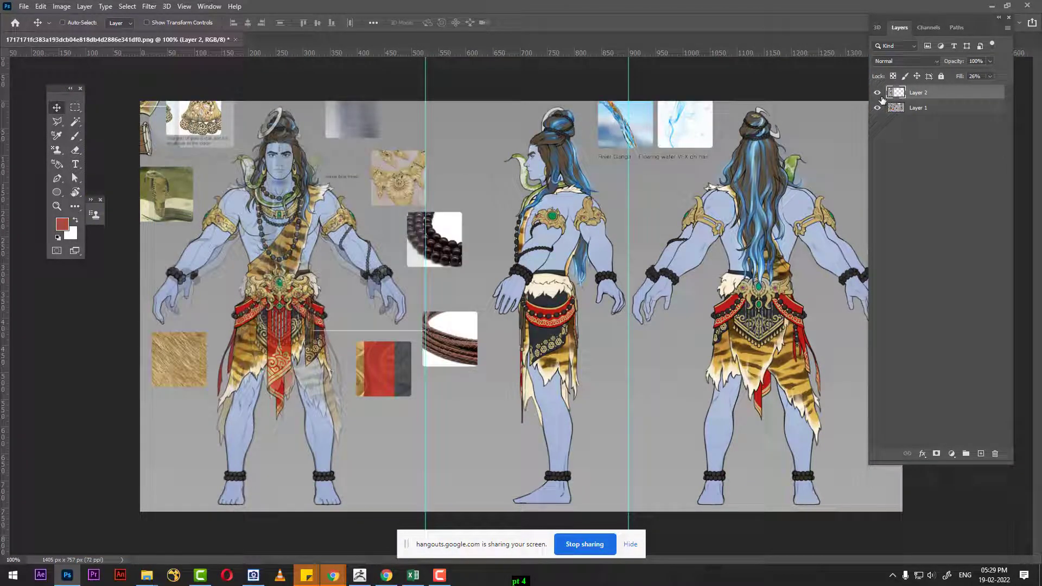
{"action": "left_click", "coordinate": [895, 93], "text": "ctrl"}
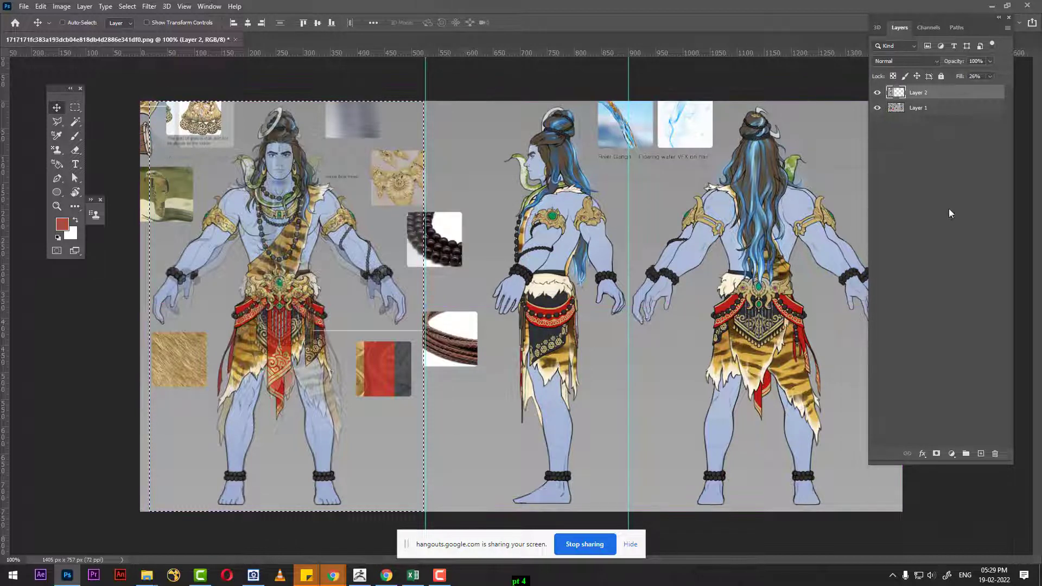
{"action": "left_click", "coordinate": [928, 111]}
{"action": "key", "text": "ctrl+j"}
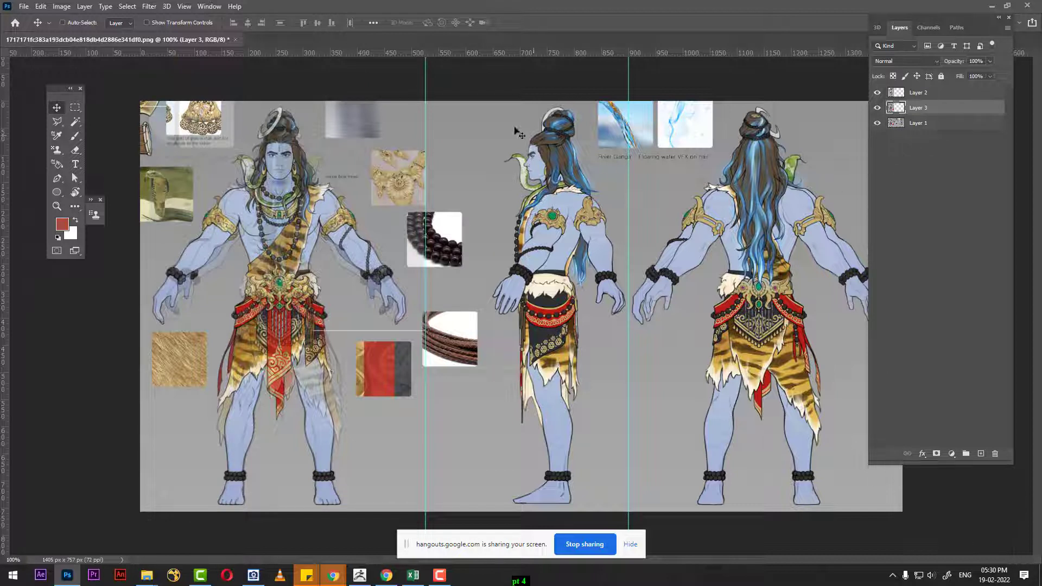
Marquee the side-view figure's column and copy it from Layer 1 onto new Layer 4.
{"action": "key", "text": "m"}
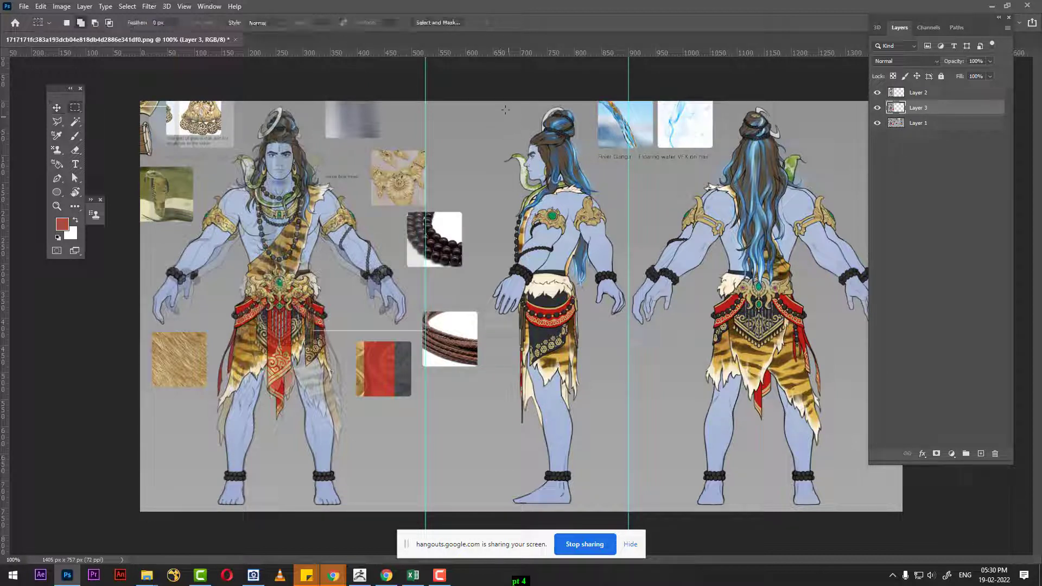
{"action": "mouse_move", "coordinate": [478, 101]}
{"action": "left_mouse_down"}
{"action": "mouse_move", "coordinate": [592, 511]}
{"action": "mouse_move", "coordinate": [624, 527]}
{"action": "left_mouse_up"}
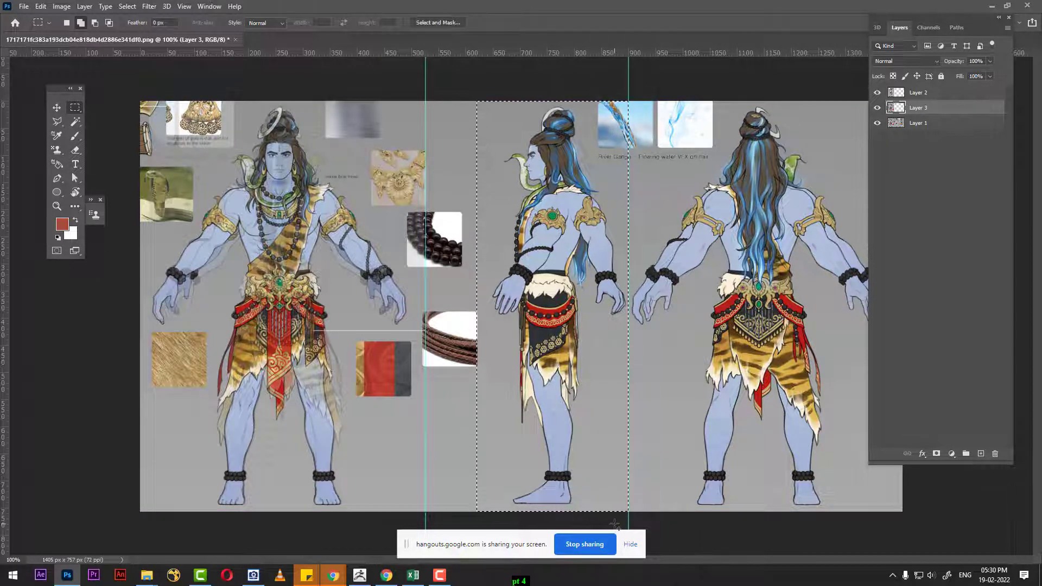
{"action": "left_click", "coordinate": [953, 124]}
{"action": "key", "text": "ctrl+j"}
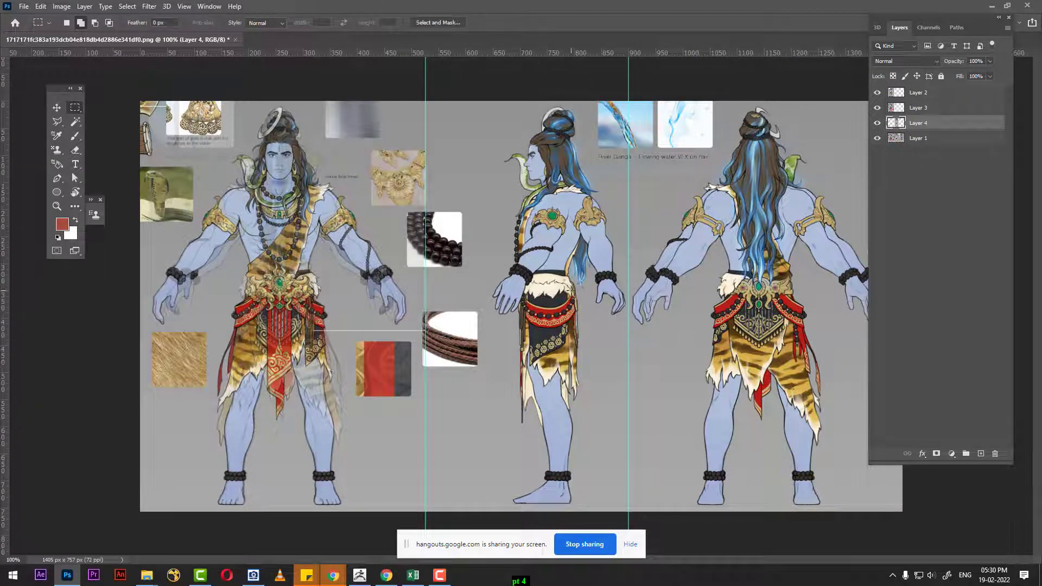
Nudge and drag the side-view figure on Layer 4 to the left.
{"action": "key", "text": "v"}
{"action": "key", "text": "Left"}
{"action": "key", "text": "Left"}
{"action": "key", "text": "Left"}
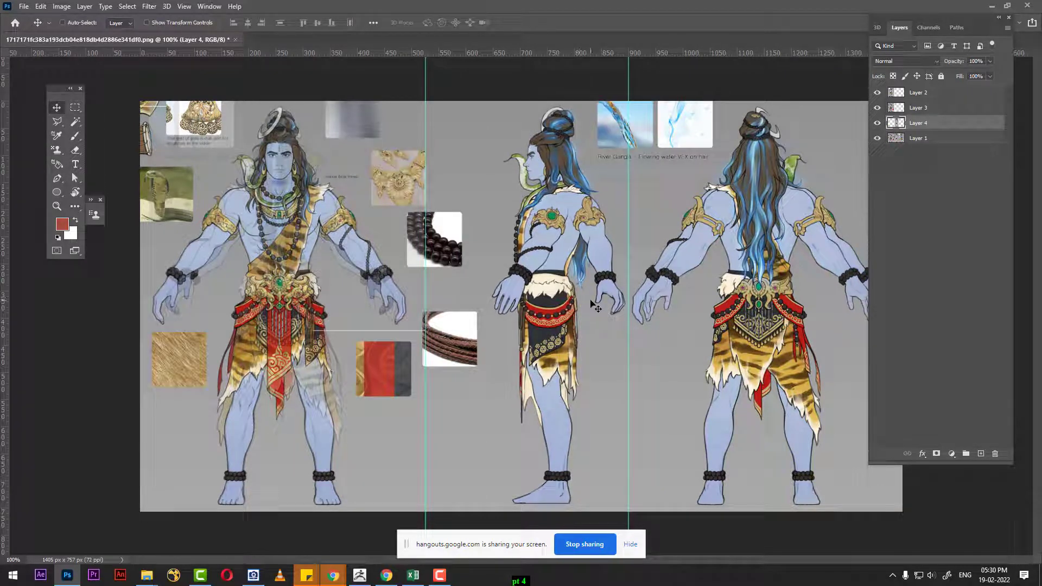
{"action": "key", "text": "Left"}
{"action": "key", "text": "Left"}
{"action": "key", "text": "Left"}
{"action": "key", "text": "Left"}
{"action": "key", "text": "Left"}
{"action": "key", "text": "Left"}
{"action": "key", "text": "Left"}
{"action": "key", "text": "Left"}
{"action": "key", "text": "Left"}
{"action": "key", "text": "Left"}
{"action": "key", "text": "Left"}
{"action": "key", "text": "Left"}
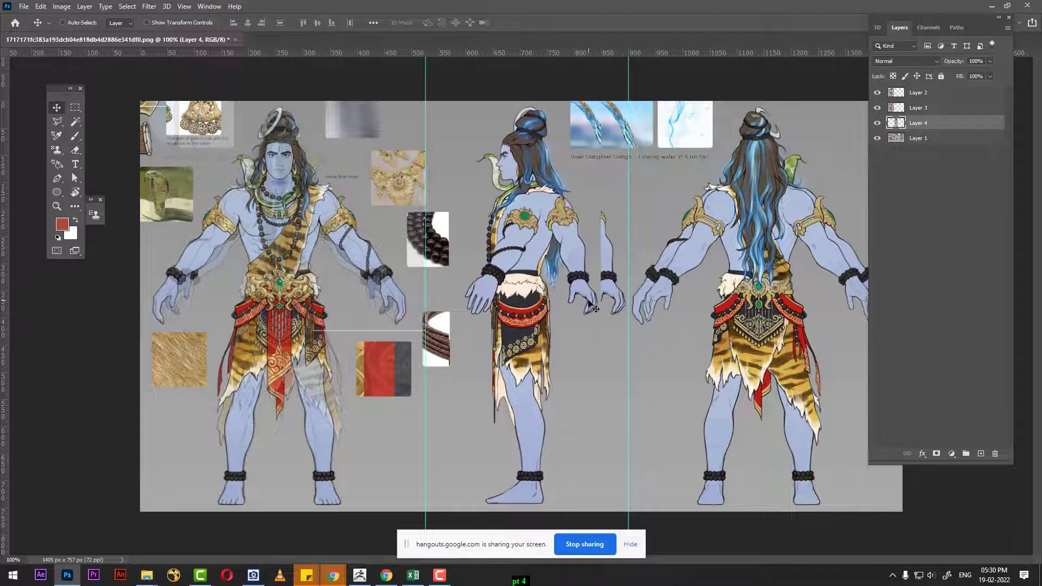
{"action": "key", "text": "Left"}
{"action": "key", "text": "Left"}
{"action": "key", "text": "Left"}
{"action": "key", "text": "Left"}
{"action": "key", "text": "Left"}
{"action": "key", "text": "Left"}
{"action": "key", "text": "Left"}
{"action": "key", "text": "Left"}
{"action": "key", "text": "Left"}
{"action": "key", "text": "Left"}
{"action": "key", "text": "Left"}
{"action": "key", "text": "Left"}
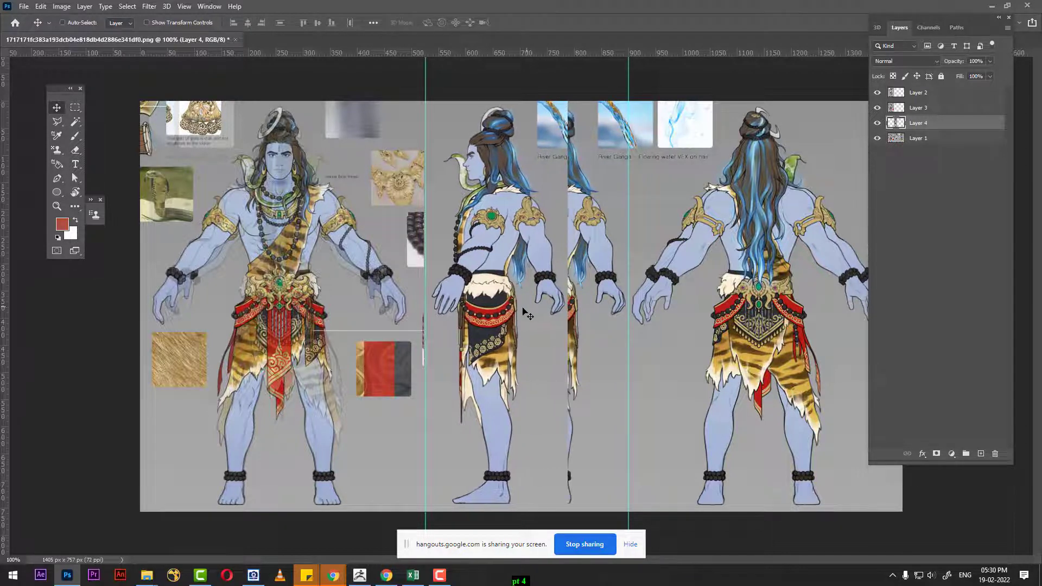
{"action": "left_click_drag", "start_coordinate": [521, 317], "coordinate": [407, 302]}
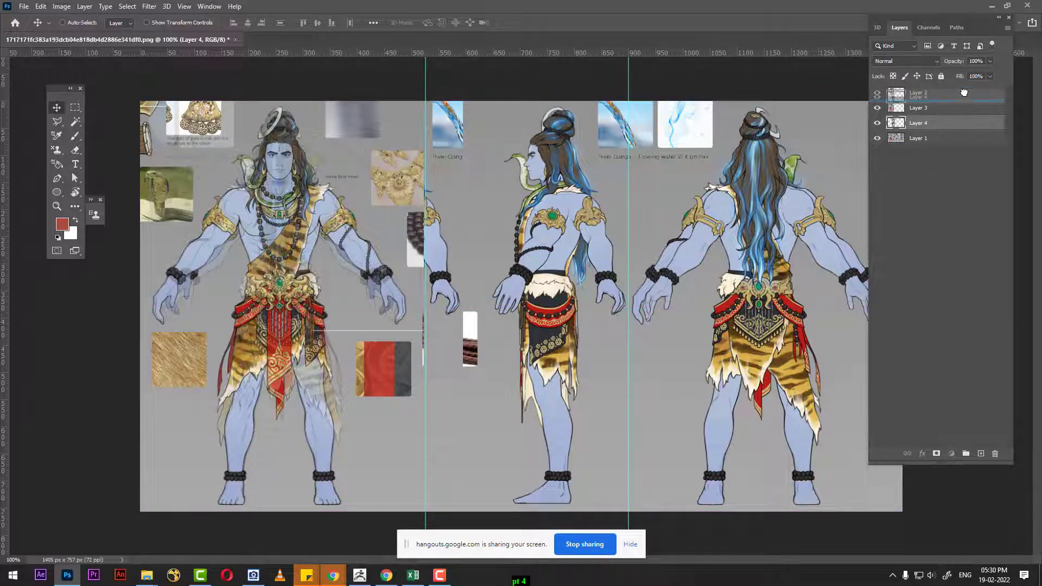
Move Layer 4 to the top of the stack, position it over the left area, and hide Layer 1.
{"action": "left_click_drag", "start_coordinate": [962, 122], "coordinate": [962, 90]}
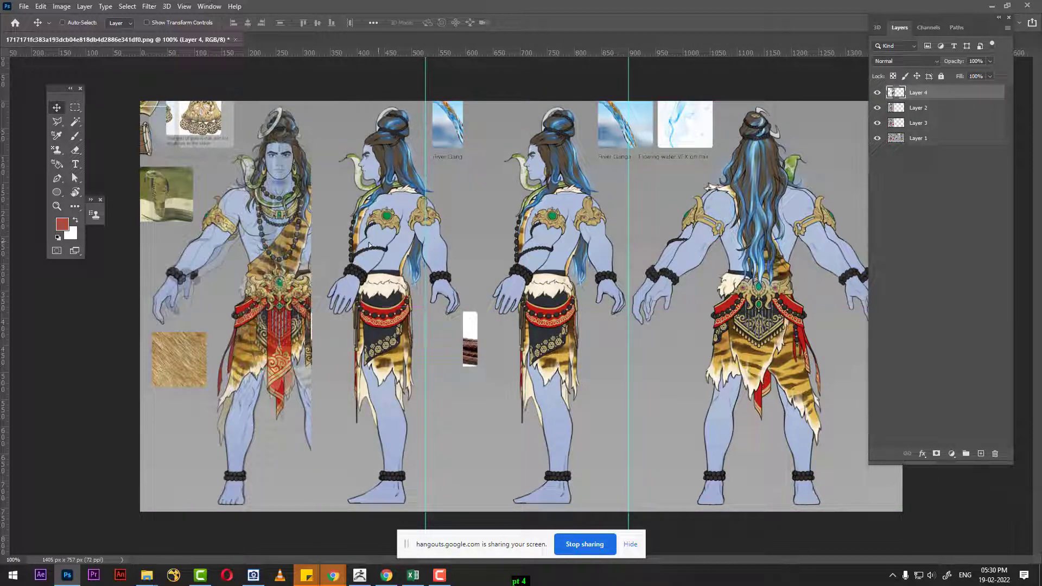
{"action": "left_click_drag", "start_coordinate": [369, 245], "coordinate": [281, 239]}
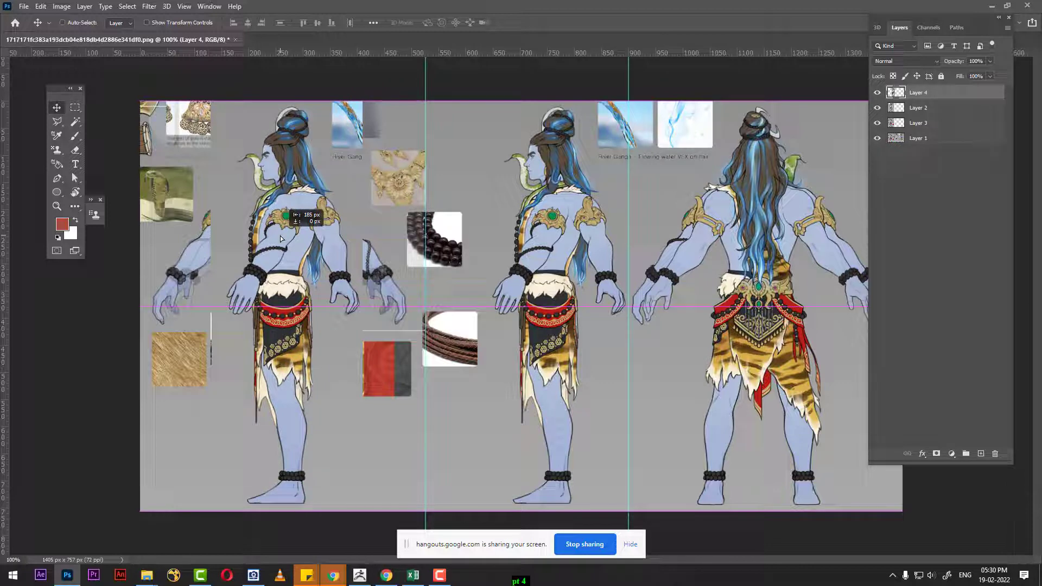
{"action": "left_click", "coordinate": [877, 138]}
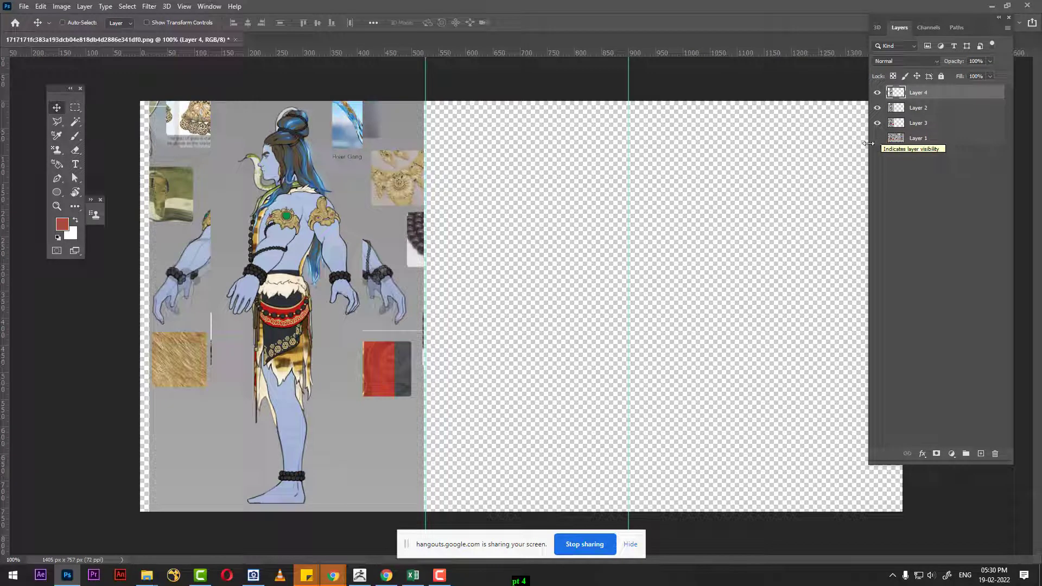
{"action": "key", "text": "ctrl+minus"}
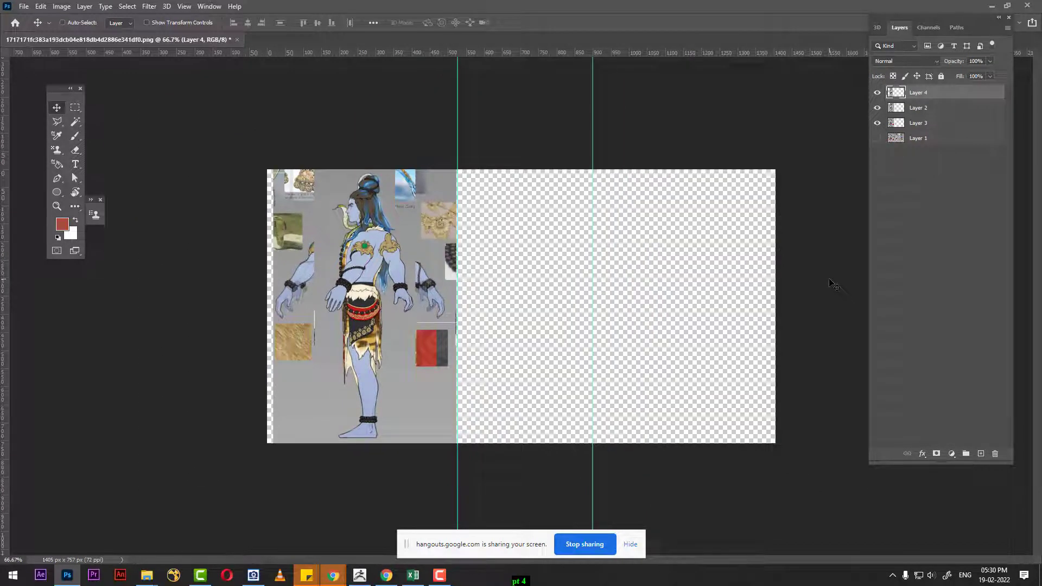
Crop the canvas to the left figure area (509 × 757 px) and hide Layer 4 to show the front view.
{"action": "key", "text": "c"}
{"action": "left_click_drag", "start_coordinate": [776, 299], "coordinate": [617, 301]}
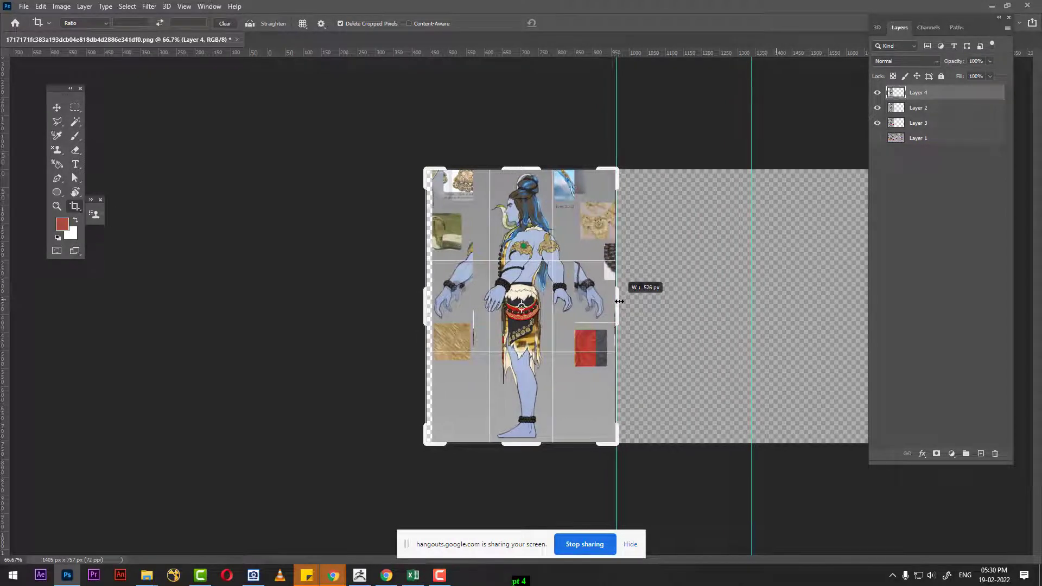
{"action": "left_click_drag", "start_coordinate": [617, 301], "coordinate": [617, 301]}
{"action": "left_click_drag", "start_coordinate": [428, 303], "coordinate": [431, 302]}
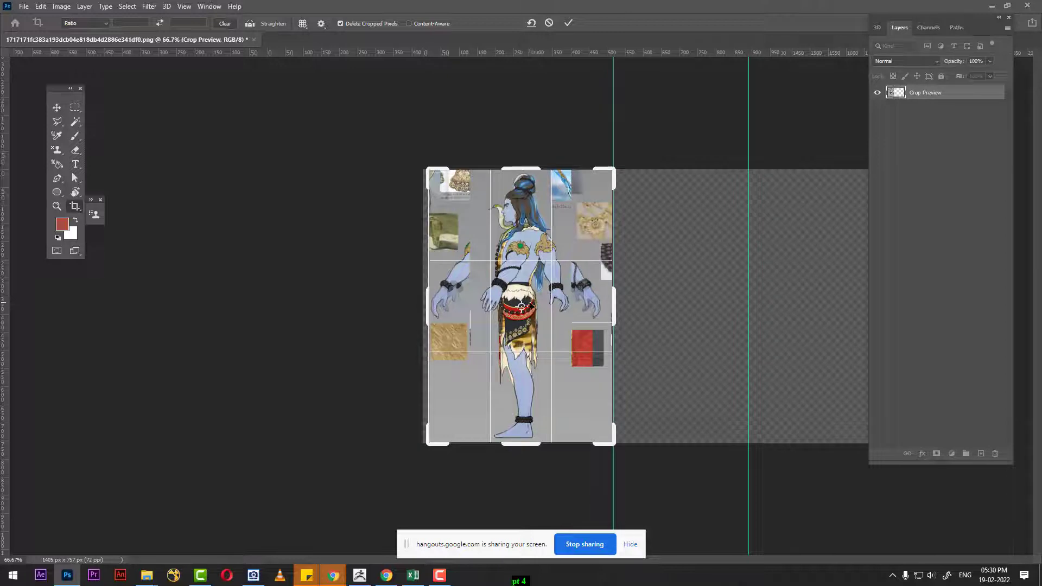
{"action": "key", "text": "ctrl+plus"}
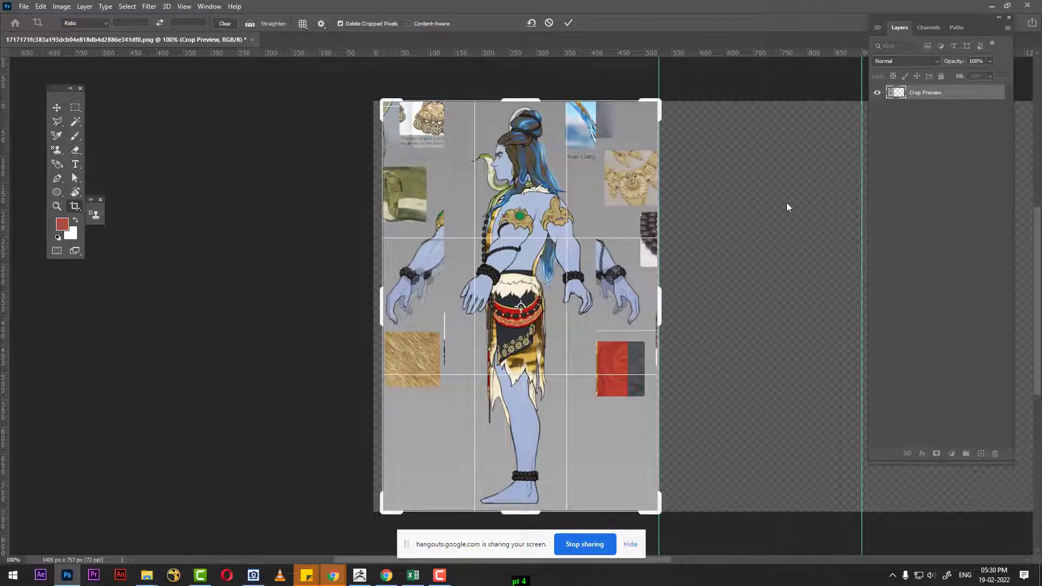
{"action": "key", "text": "Return"}
{"action": "left_click", "coordinate": [877, 96]}
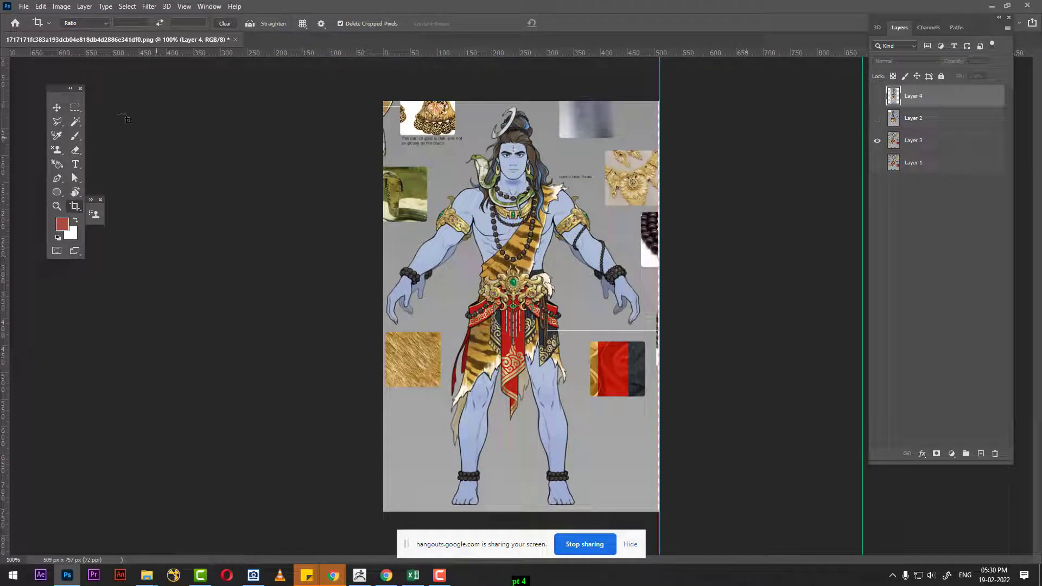
In Save As, create a new folder named 'god shiva' and open it.
{"action": "left_click", "coordinate": [24, 6]}
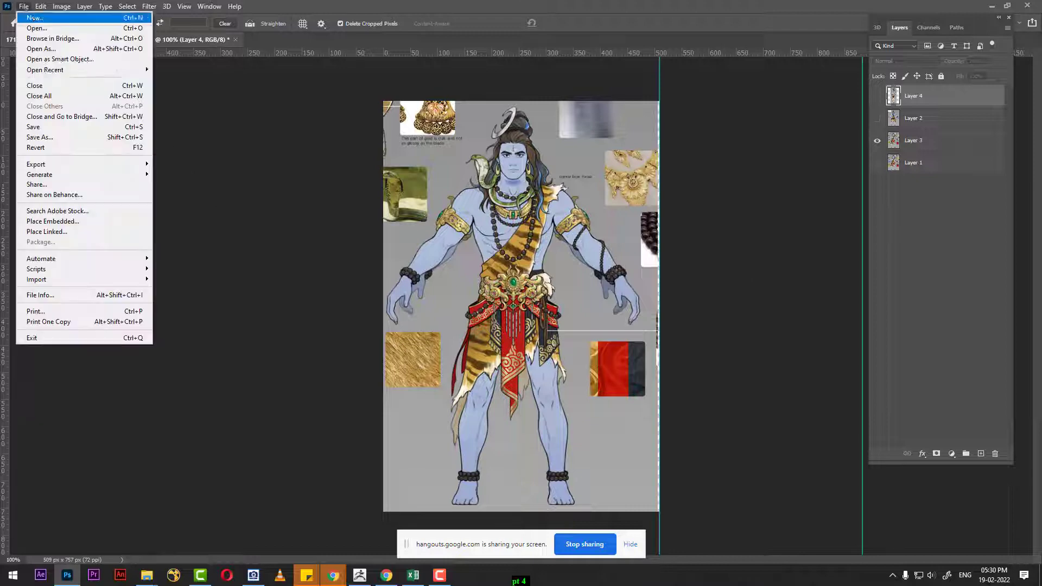
{"action": "left_click", "coordinate": [74, 138]}
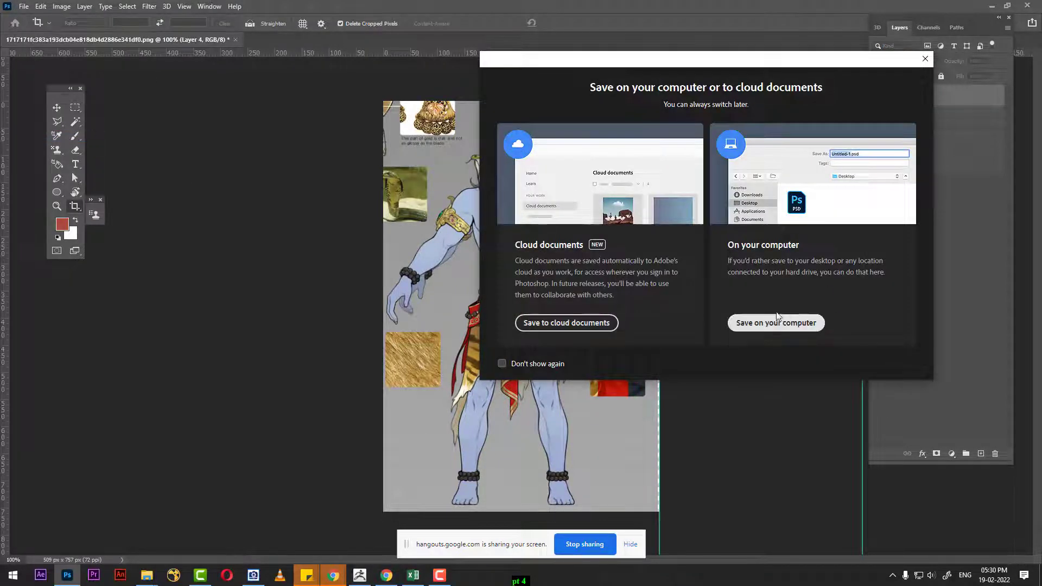
{"action": "left_click", "coordinate": [757, 324]}
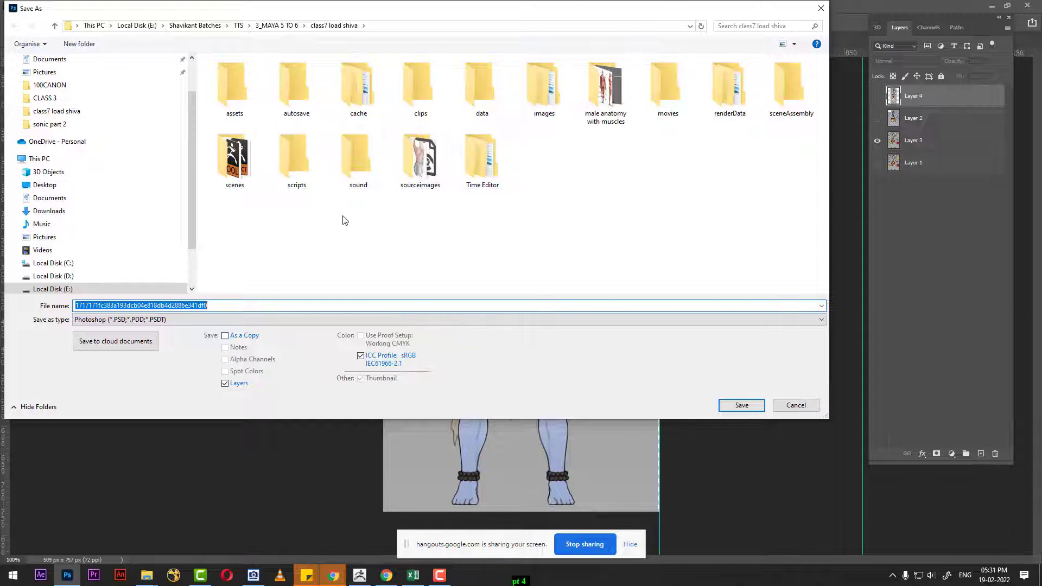
{"action": "left_click", "coordinate": [96, 51]}
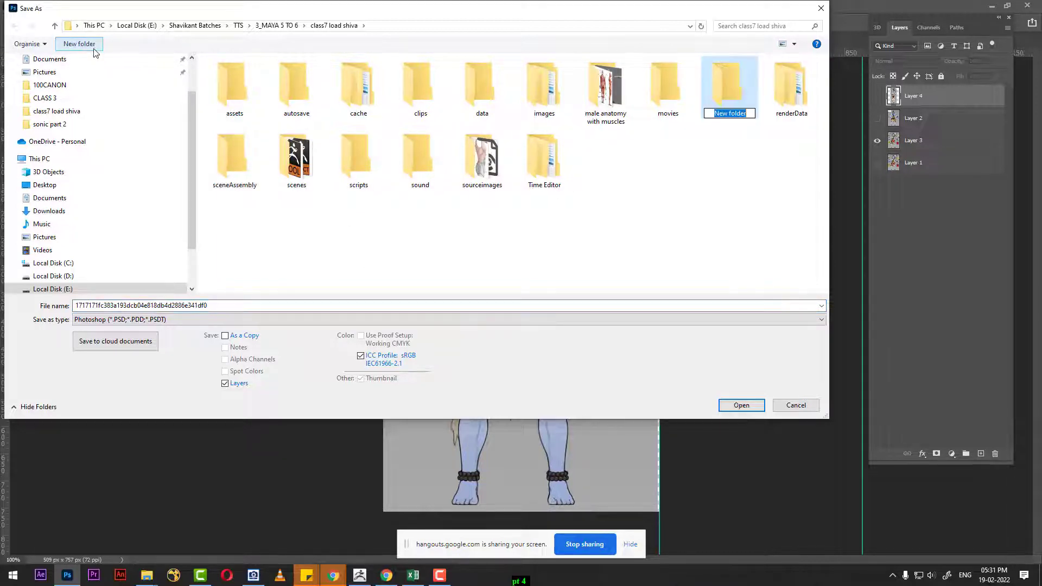
{"action": "type", "text": "load"}
{"action": "key", "text": "BackSpace"}
{"action": "key", "text": "BackSpace"}
{"action": "key", "text": "BackSpace"}
{"action": "type", "text": "od"}
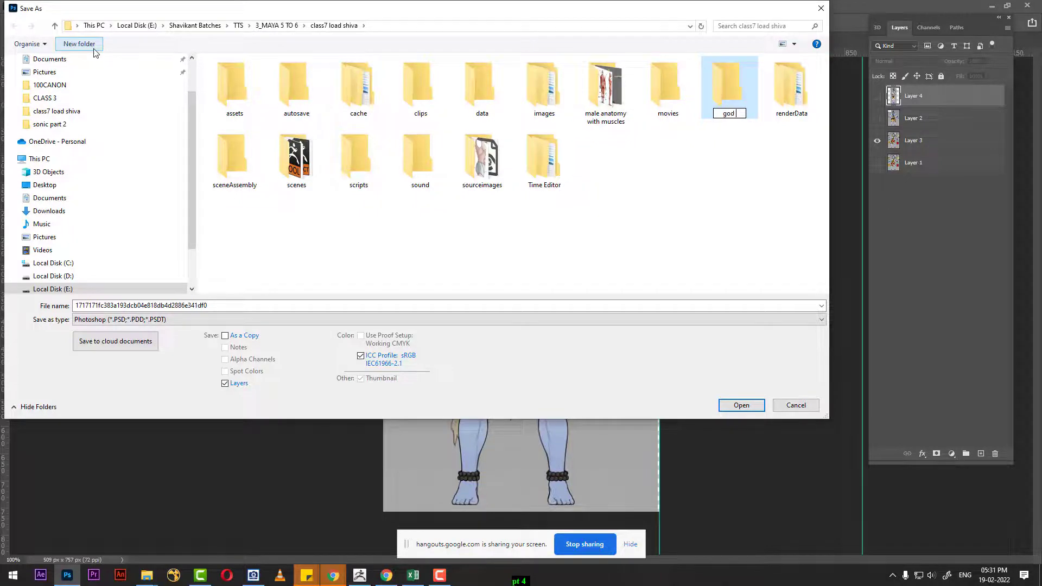
{"action": "type", "text": " shiva"}
{"action": "key", "text": "Return"}
{"action": "key", "text": "Return"}
{"action": "double_click", "coordinate": [230, 306]}
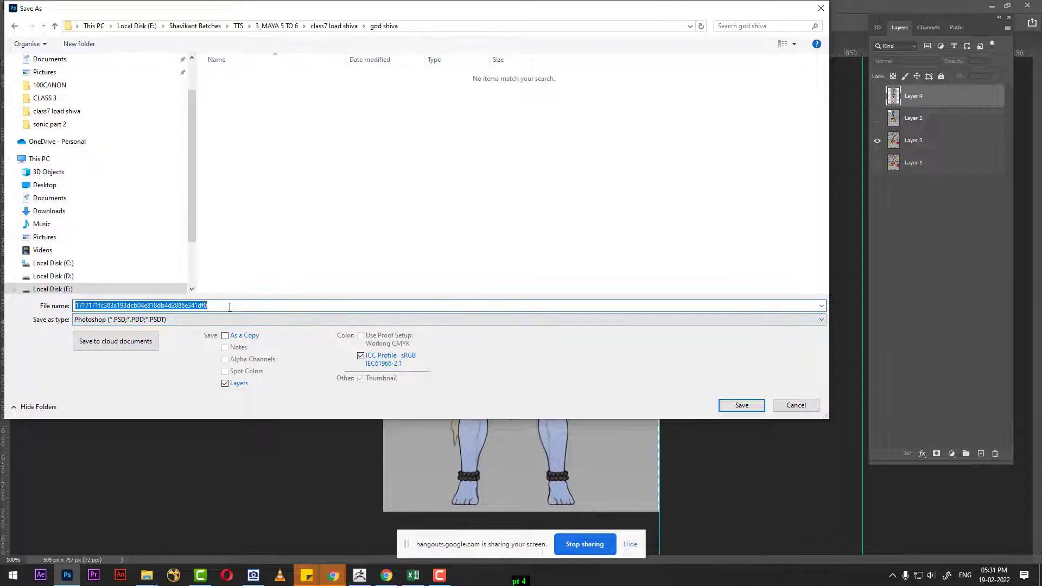
Save the front view as JPEG 'god _shiva front' at Maximum quality 12.
{"action": "type", "text": "front"}
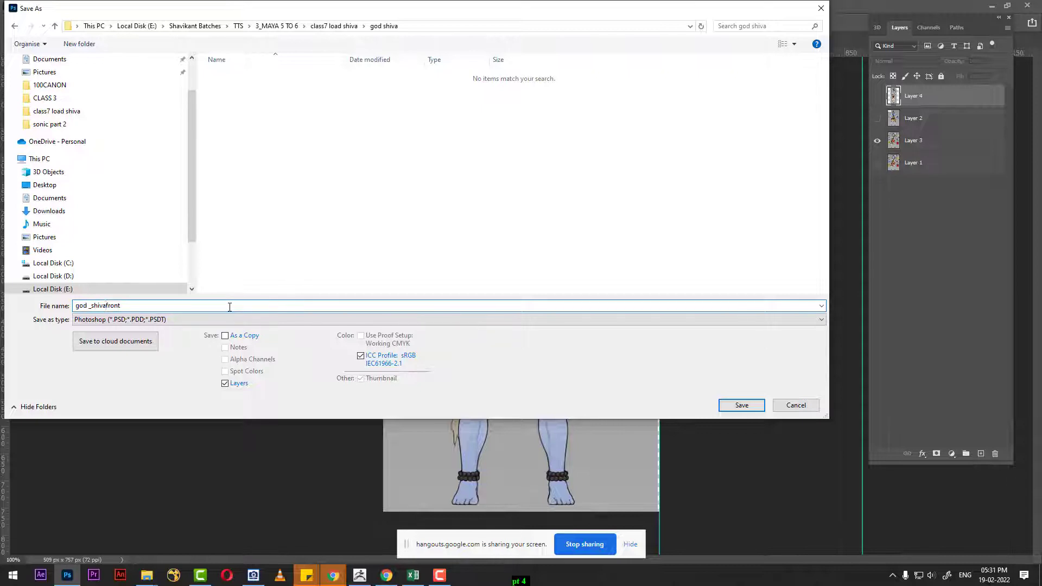
{"action": "left_click", "coordinate": [255, 319]}
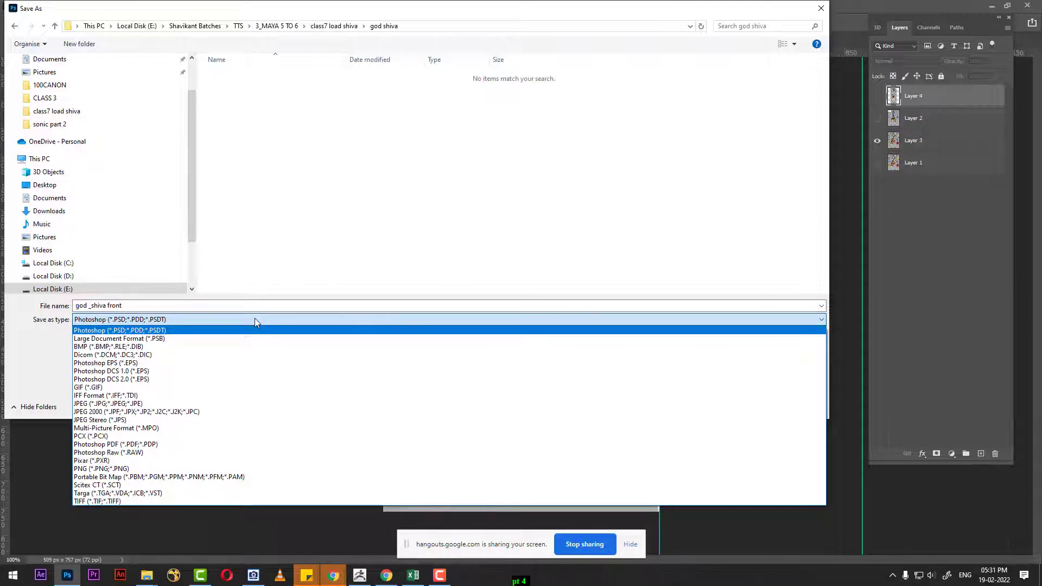
{"action": "key", "text": "j"}
{"action": "key", "text": "Return"}
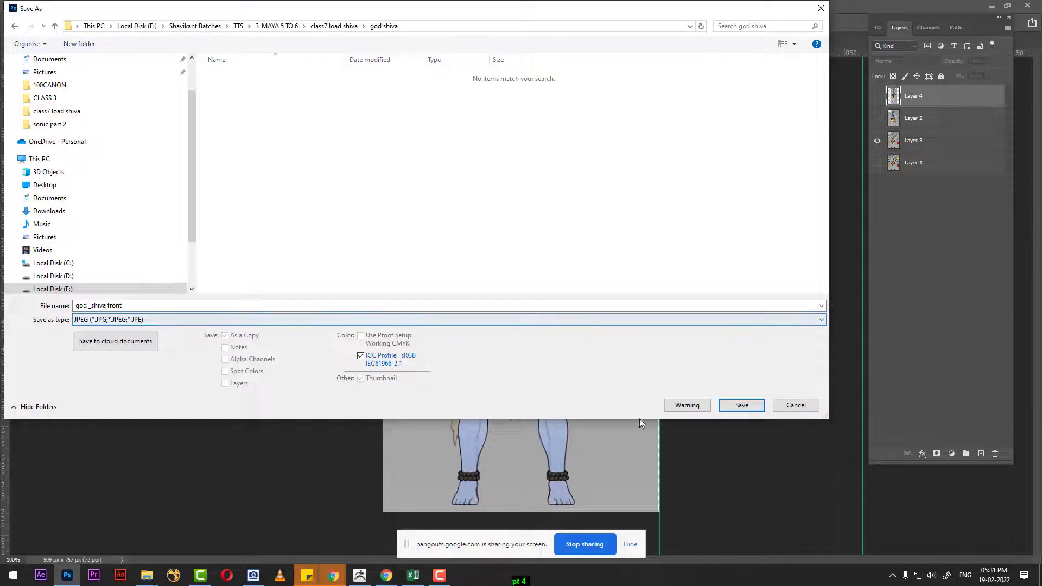
{"action": "left_click", "coordinate": [736, 410]}
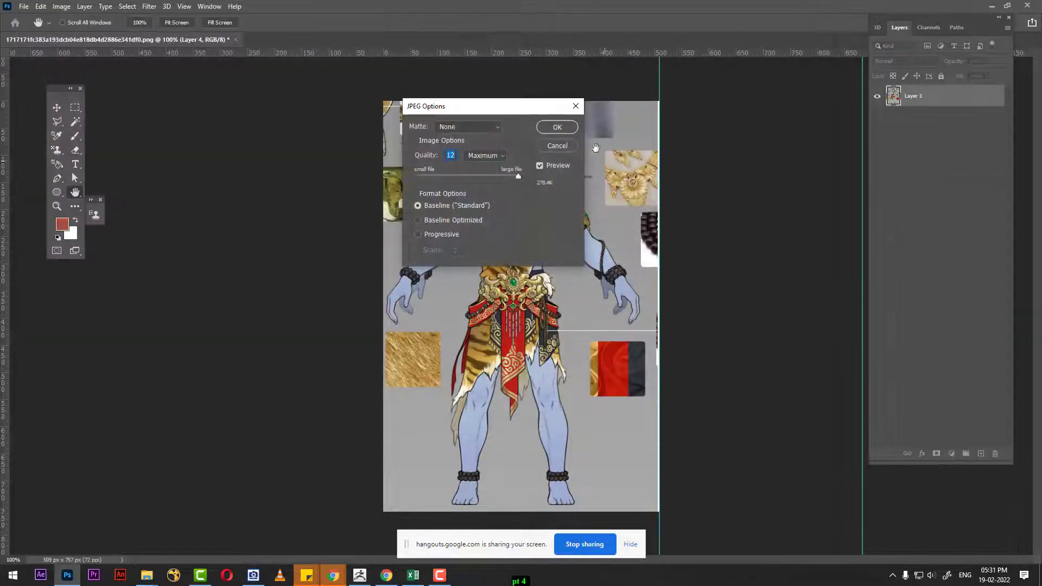
{"action": "left_click", "coordinate": [558, 127]}
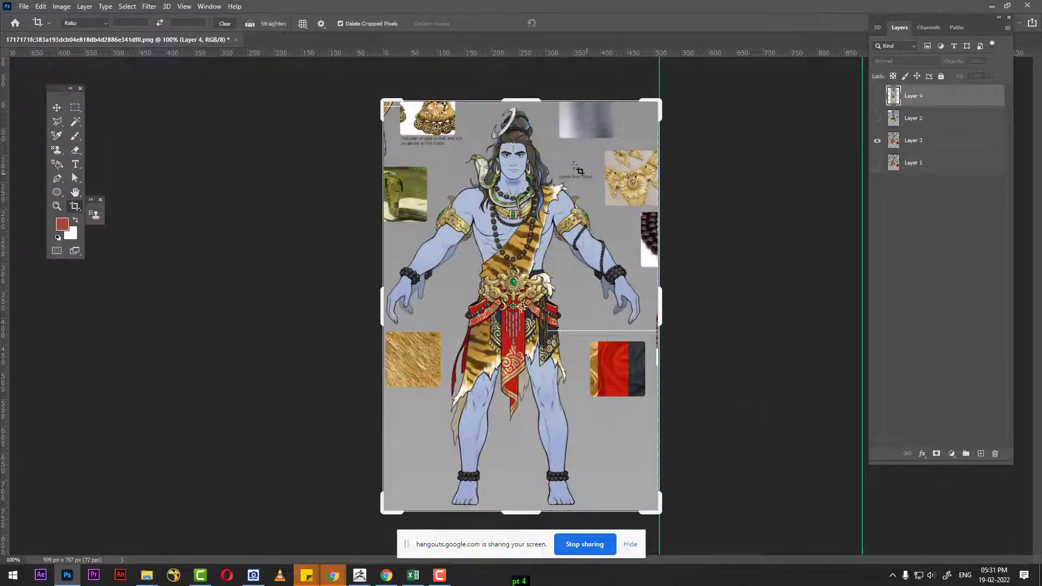
Show and select the back-view Layer 2, and start a JPEG save into the god shiva folder.
{"action": "left_click", "coordinate": [877, 118]}
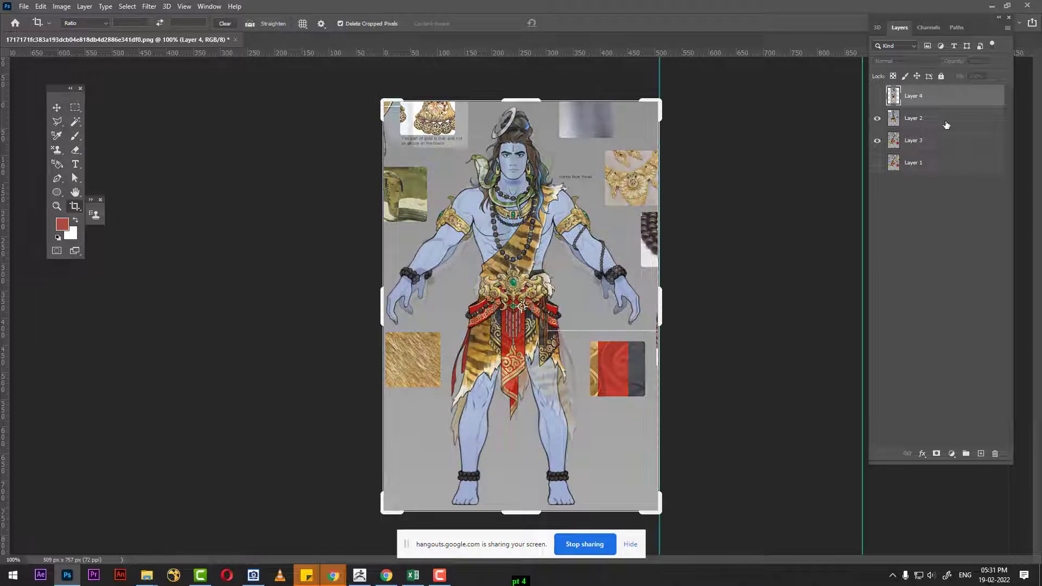
{"action": "left_click", "coordinate": [960, 118]}
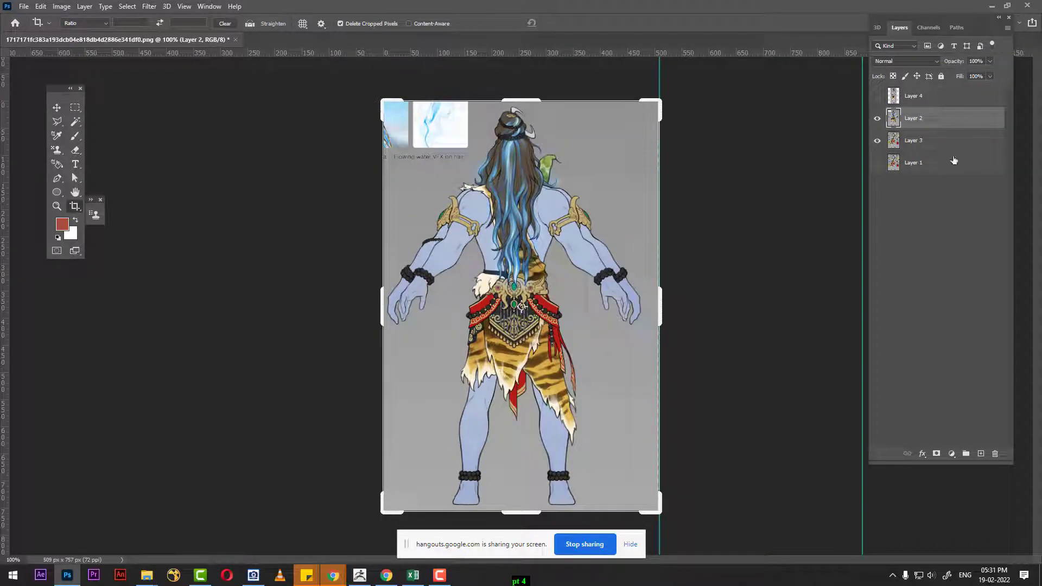
{"action": "key", "text": "ctrl+shift+s"}
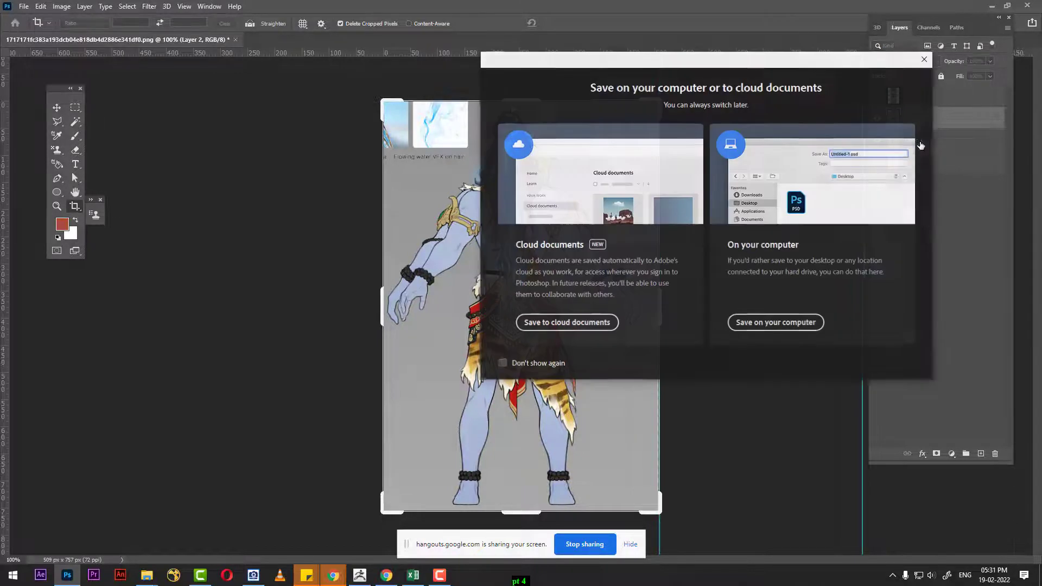
{"action": "left_click", "coordinate": [794, 323]}
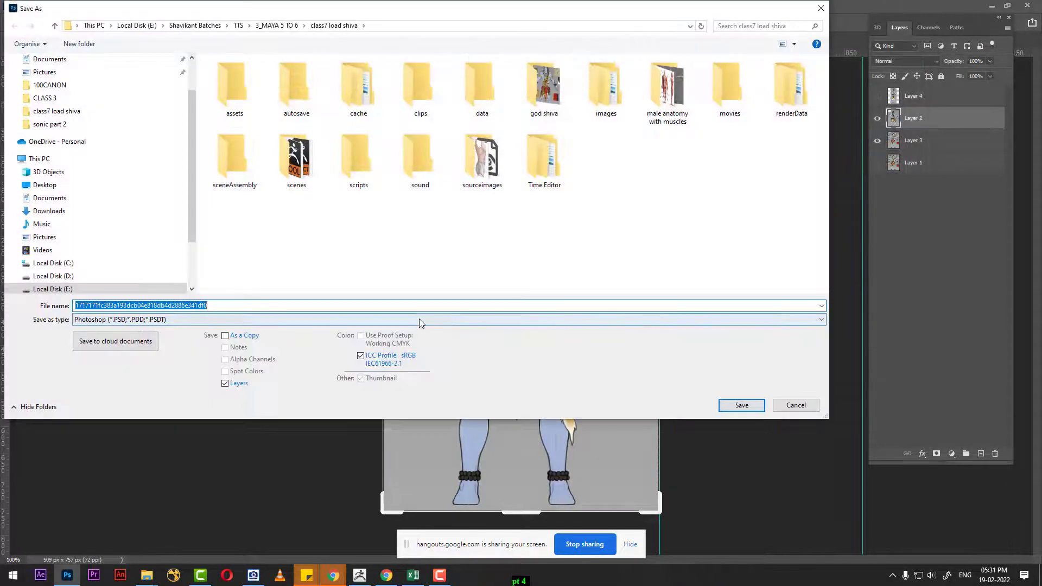
{"action": "double_click", "coordinate": [556, 103]}
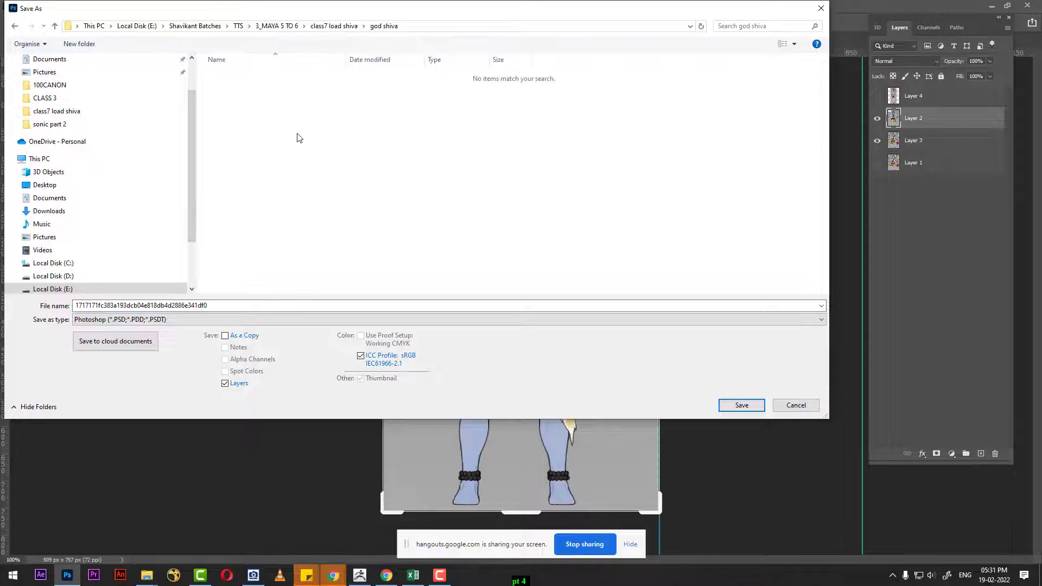
{"action": "left_click", "coordinate": [220, 320]}
{"action": "left_click", "coordinate": [136, 403]}
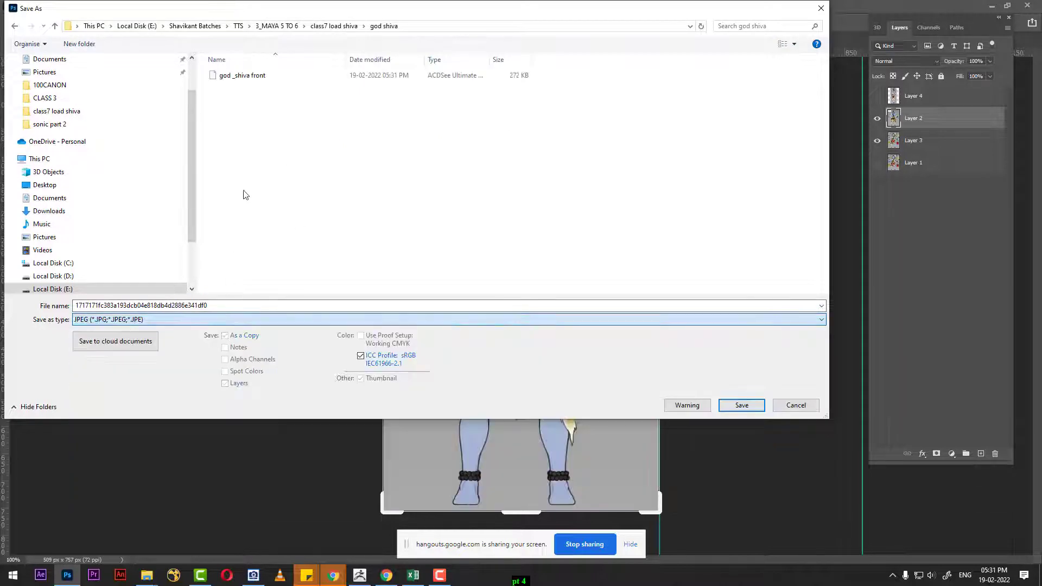
Name the file 'god _shiva back' and save it.
{"action": "left_click", "coordinate": [246, 77]}
{"action": "left_click", "coordinate": [166, 306]}
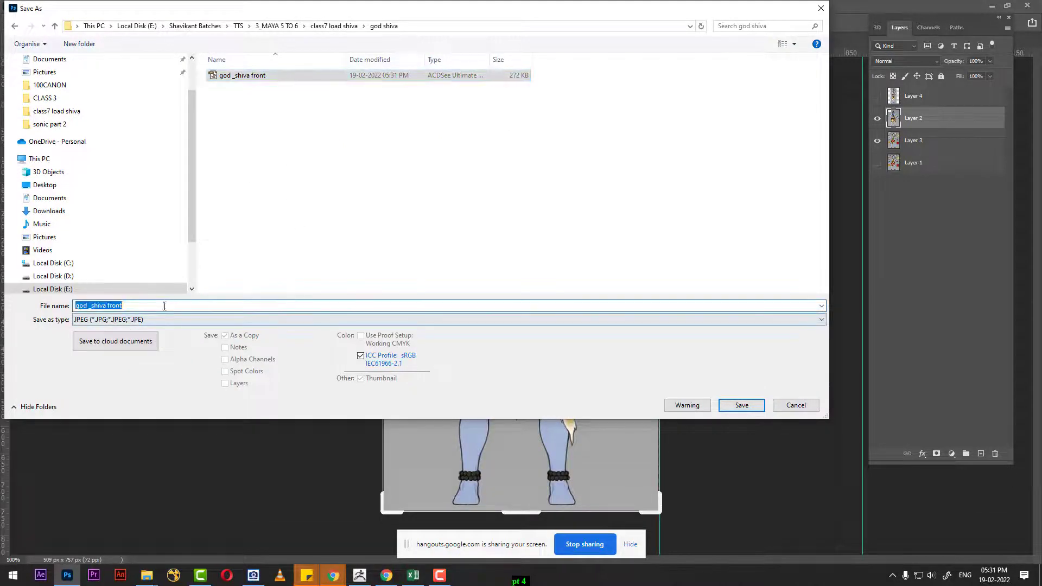
{"action": "key", "text": "BackSpace"}
{"action": "key", "text": "BackSpace"}
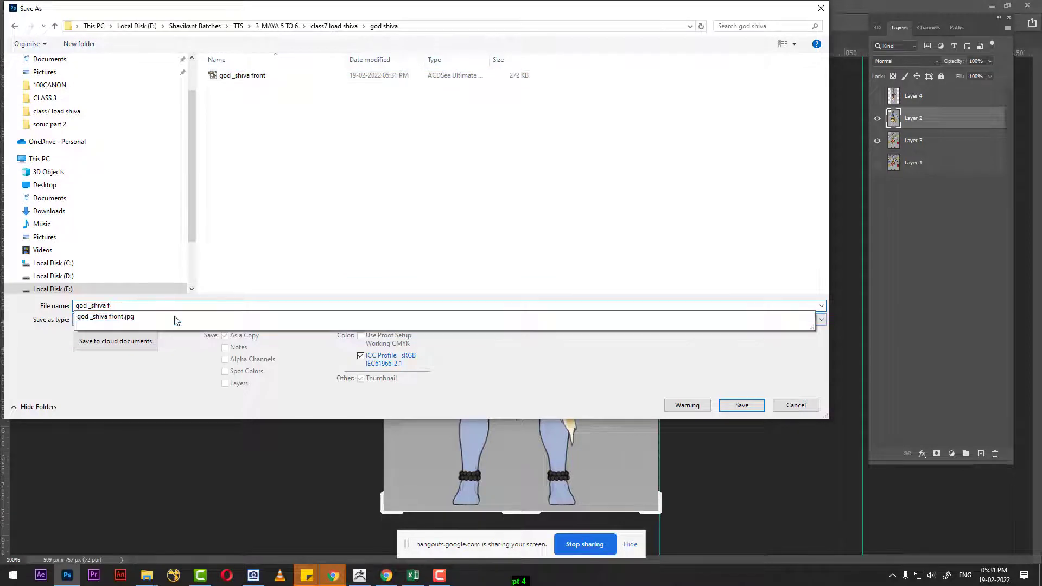
{"action": "key", "text": "BackSpace"}
{"action": "type", "text": "back"}
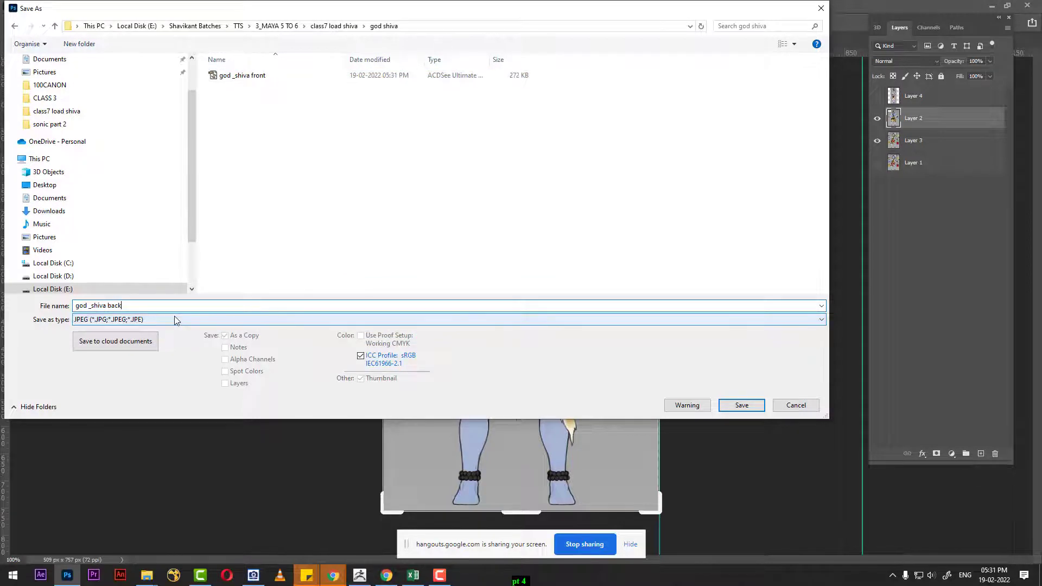
{"action": "key", "text": "Return"}
{"action": "key", "text": "Return"}
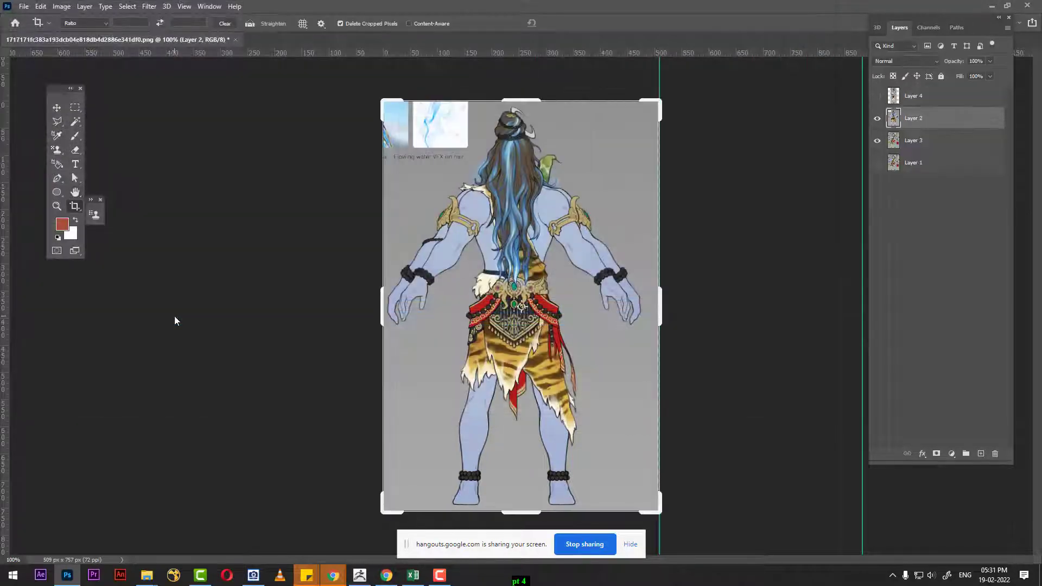
Hide the back view, show Layer 4's side view, and set its Fill to 30%.
{"action": "left_click", "coordinate": [876, 118]}
{"action": "left_click", "coordinate": [877, 97]}
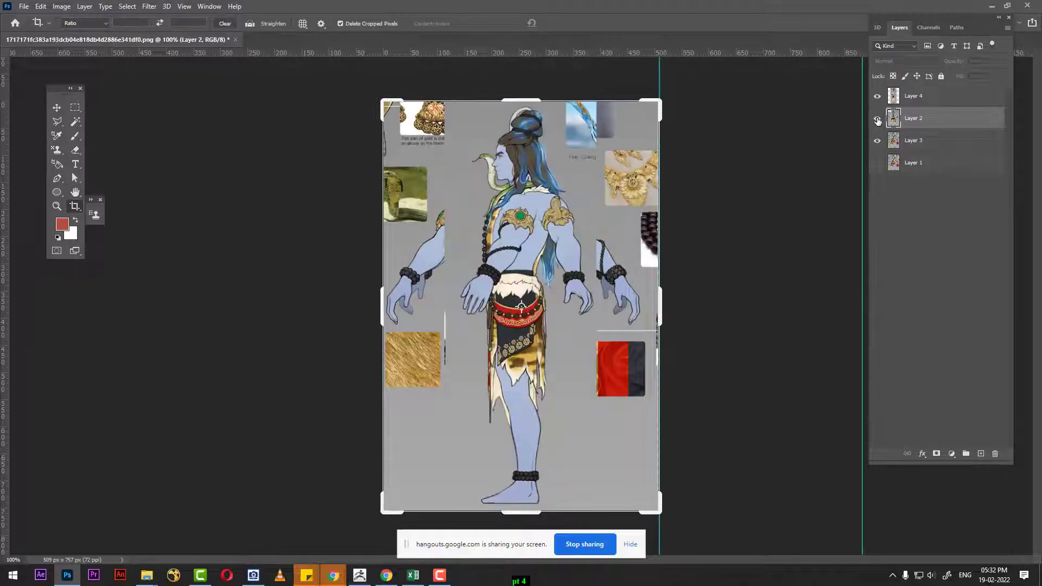
{"action": "left_click", "coordinate": [877, 119]}
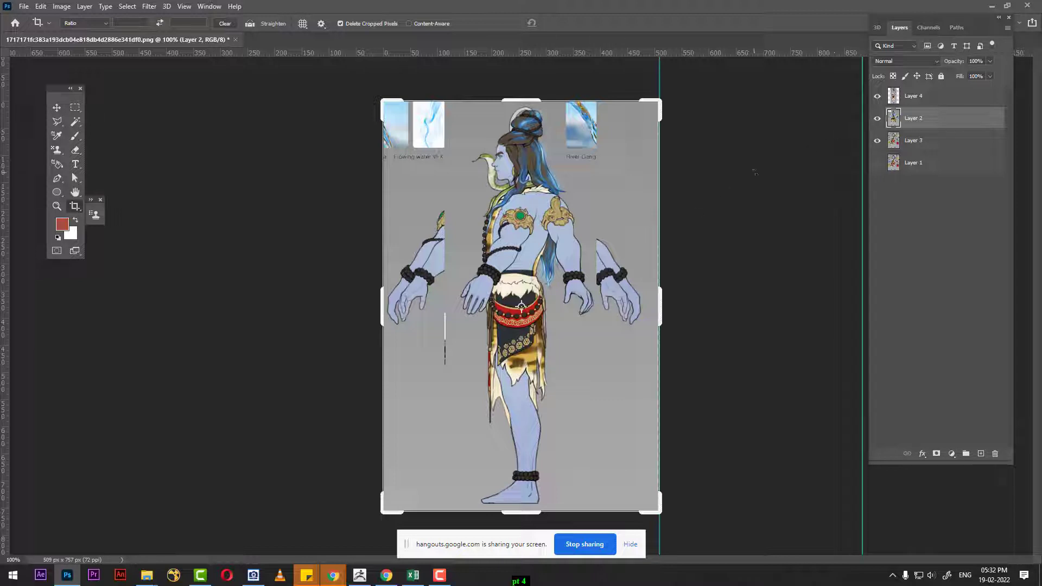
{"action": "key", "text": "ctrl+plus"}
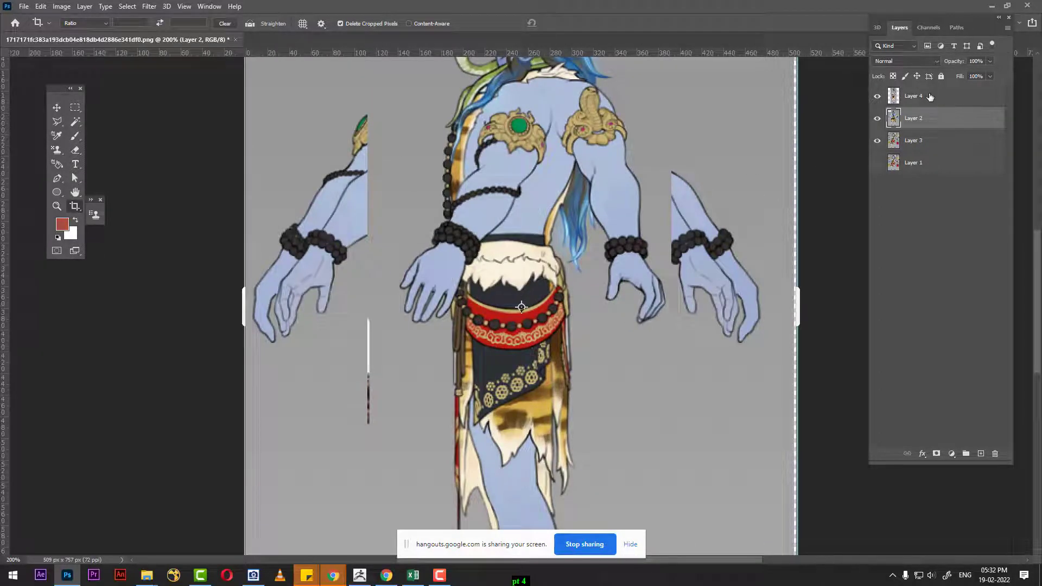
{"action": "left_click", "coordinate": [932, 98]}
{"action": "left_click_drag", "start_coordinate": [960, 76], "coordinate": [928, 82]}
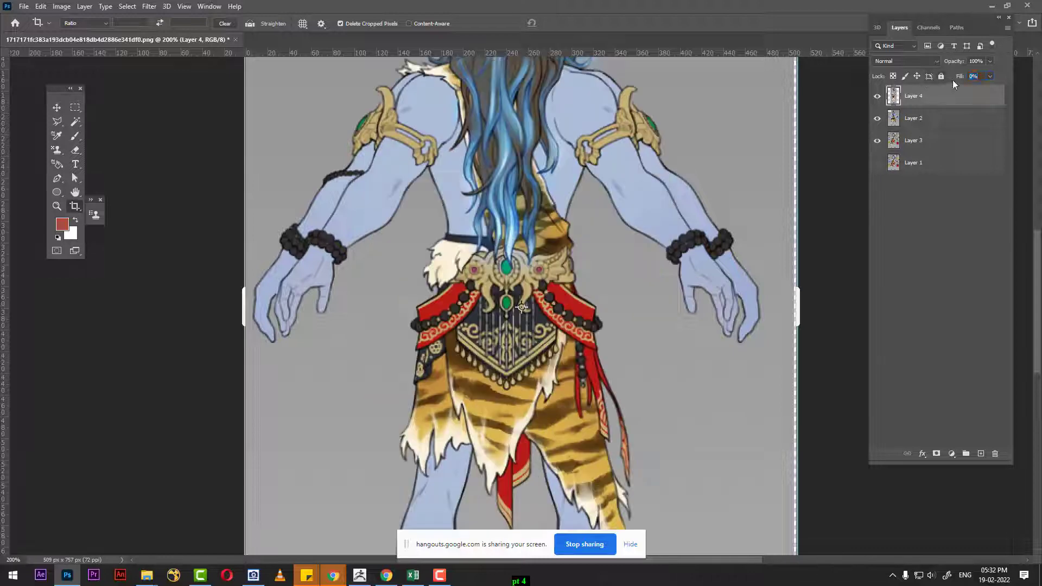
{"action": "type", "text": "30"}
{"action": "key", "text": "Return"}
Add a vertical guide at the figure's centre line (~234 px) and restore Layer 4's Fill to 100%.
{"action": "left_click", "coordinate": [877, 117]}
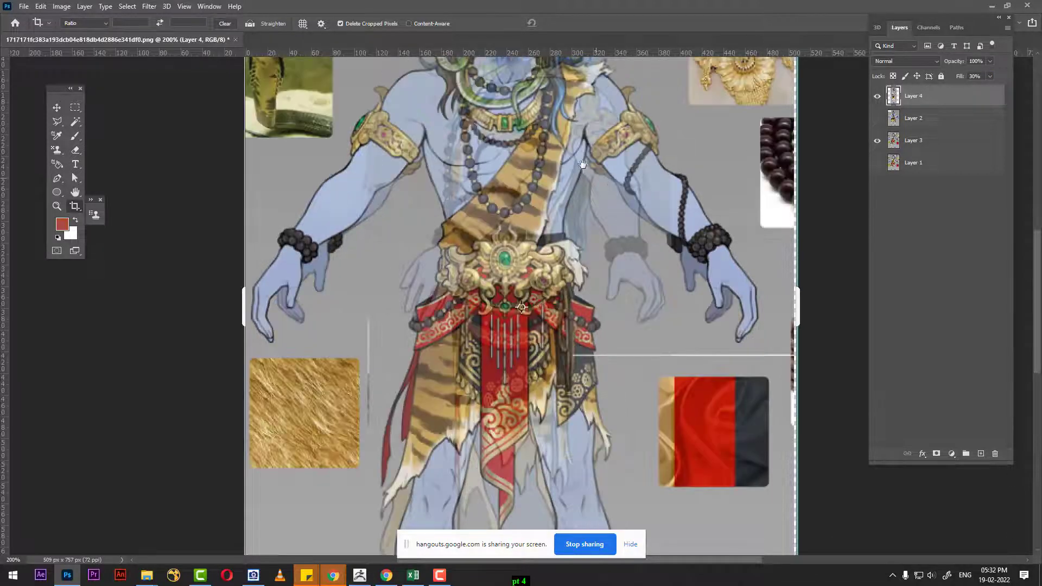
{"action": "left_click_drag", "start_coordinate": [582, 164], "coordinate": [564, 325]}
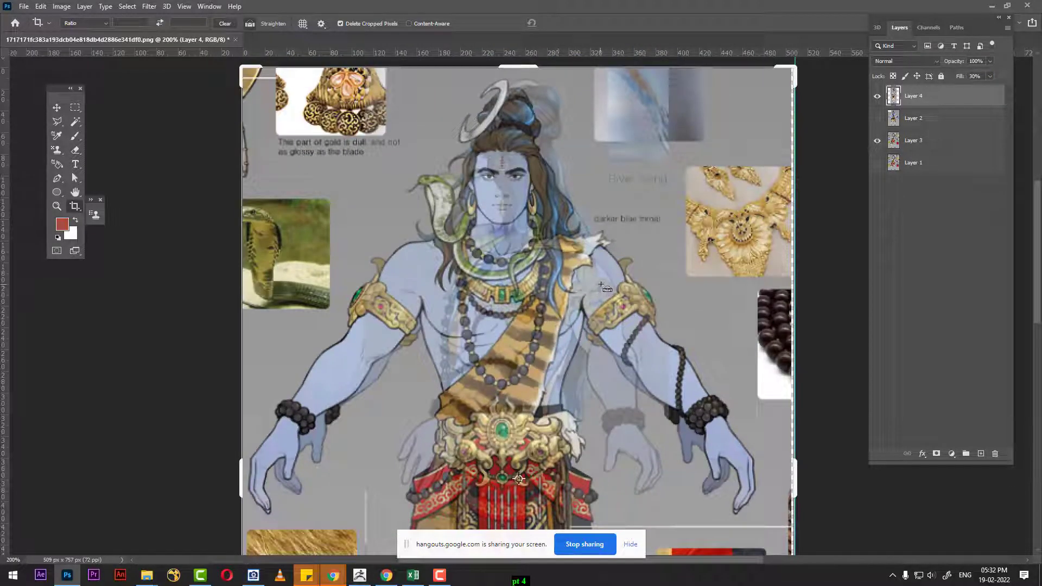
{"action": "key", "text": "ctrl+plus"}
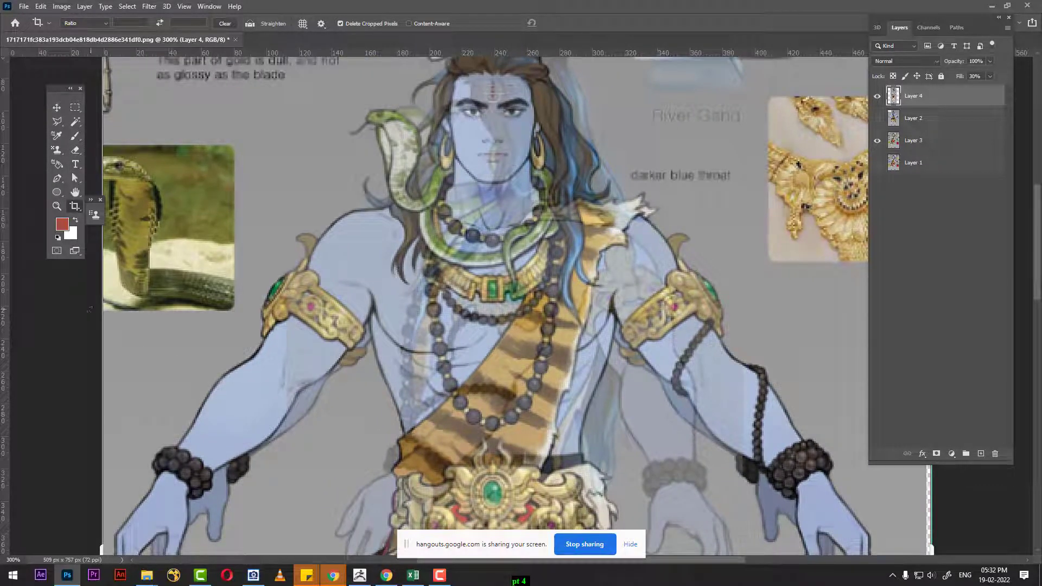
{"action": "left_click_drag", "start_coordinate": [6, 267], "coordinate": [493, 281]}
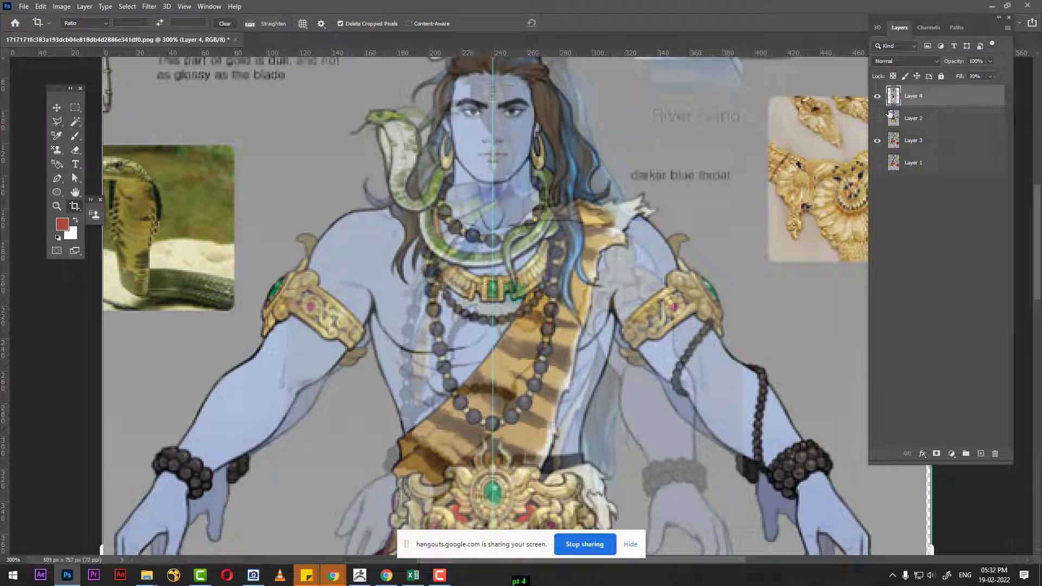
{"action": "left_click_drag", "start_coordinate": [961, 79], "coordinate": [1039, 75]}
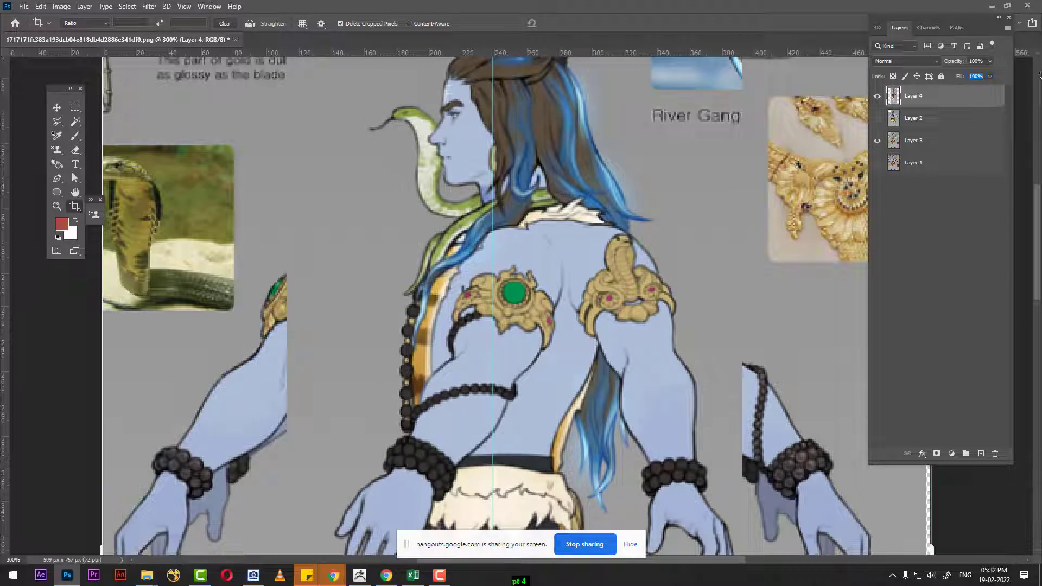
{"action": "key", "text": "ctrl+minus"}
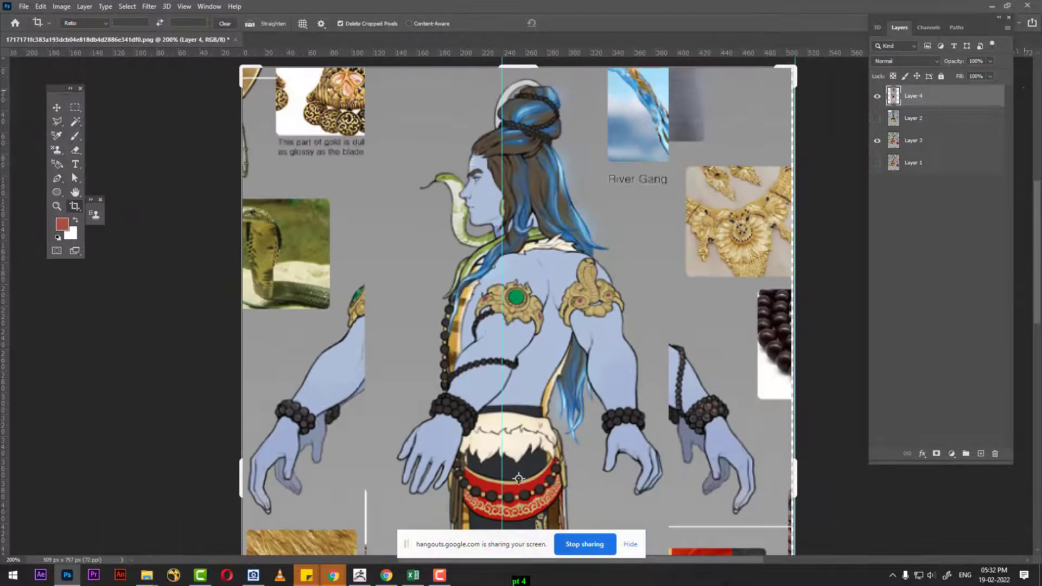
{"action": "key", "text": "ctrl+minus"}
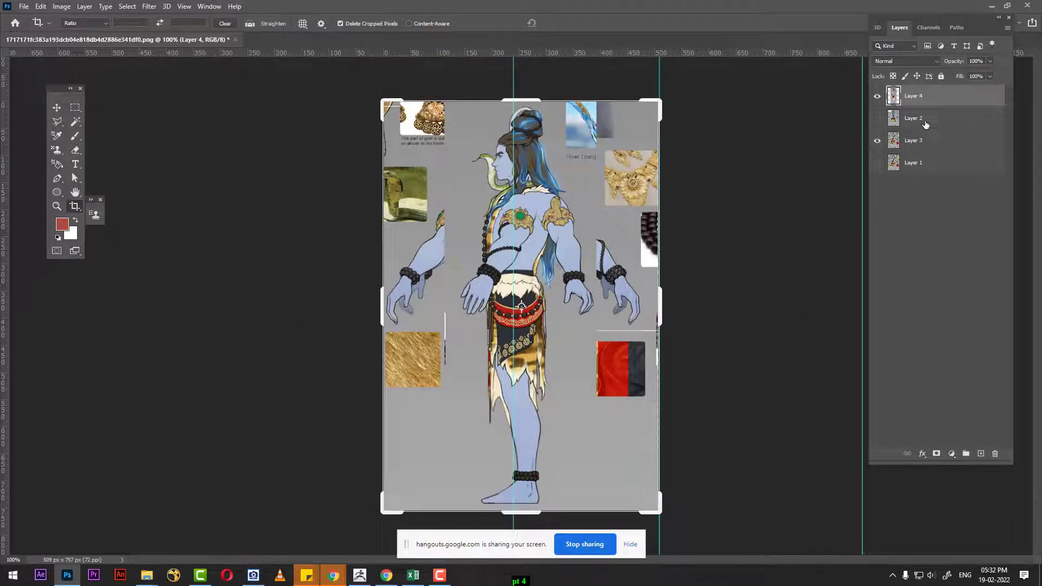
{"action": "left_click", "coordinate": [924, 124]}
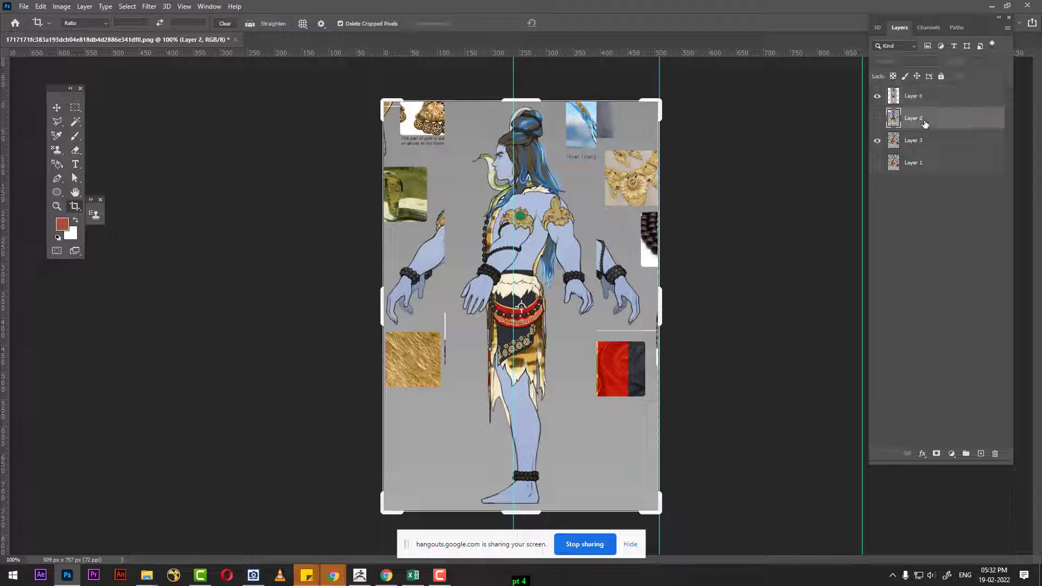
Sample the gray background as foreground, add a gray Color Fill 1 layer, and commit the crop.
{"action": "key", "text": "i"}
{"action": "left_click", "coordinate": [61, 224]}
{"action": "left_click", "coordinate": [473, 194]}
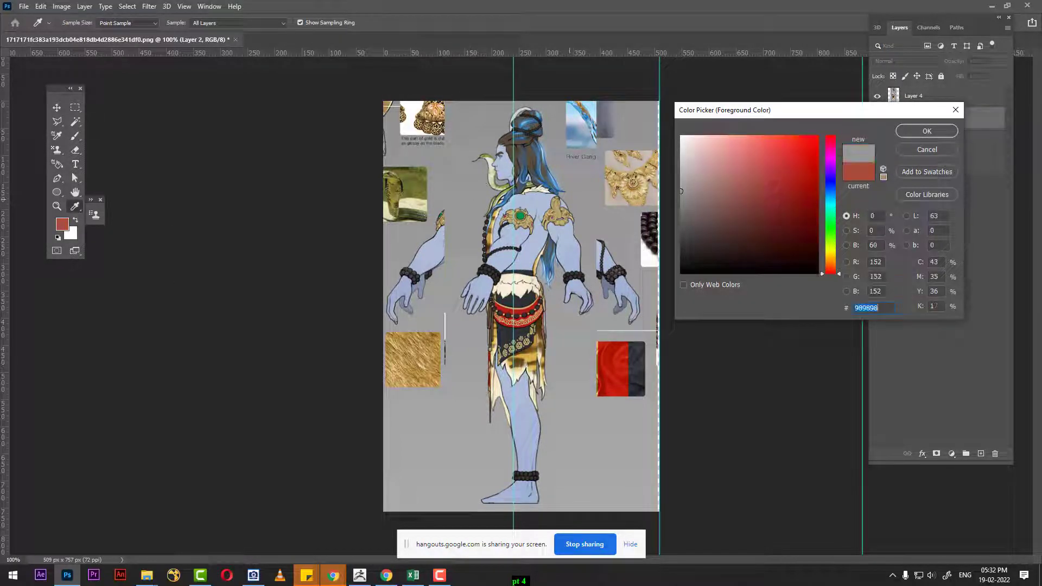
{"action": "left_click", "coordinate": [925, 132]}
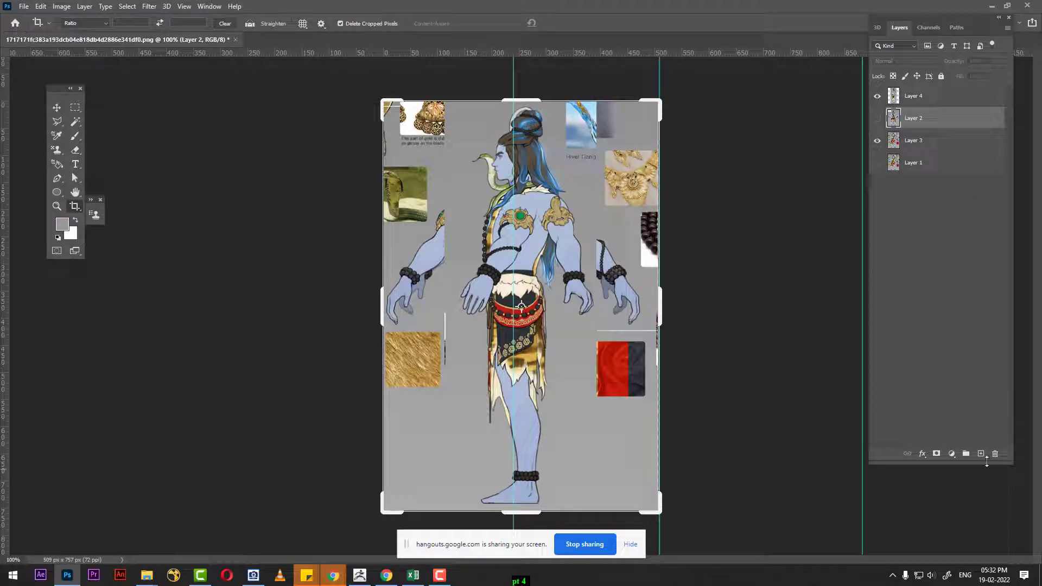
{"action": "left_click", "coordinate": [951, 454]}
{"action": "left_click", "coordinate": [987, 263]}
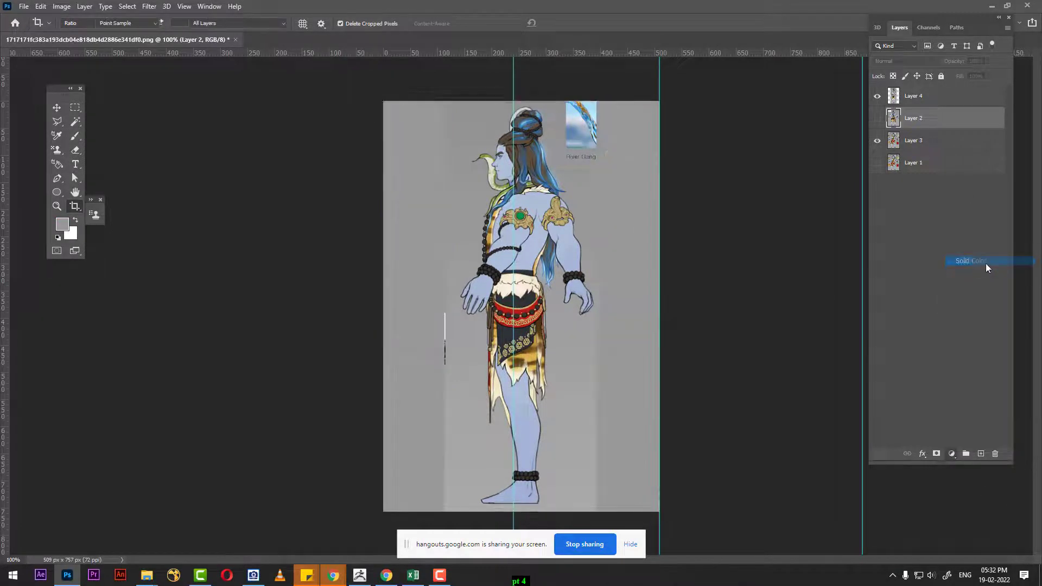
{"action": "left_click", "coordinate": [933, 131]}
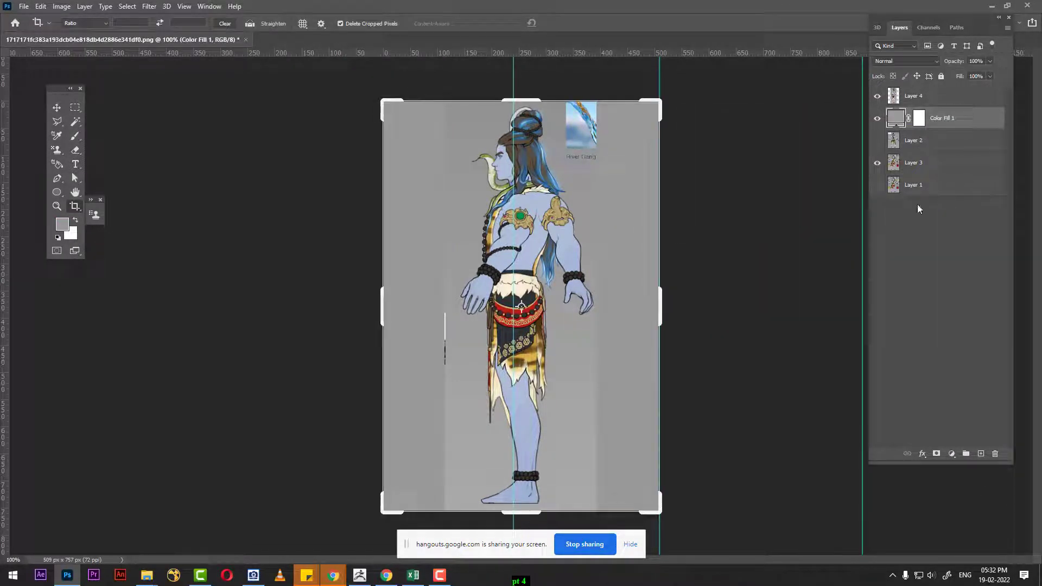
{"action": "left_click", "coordinate": [181, 157]}
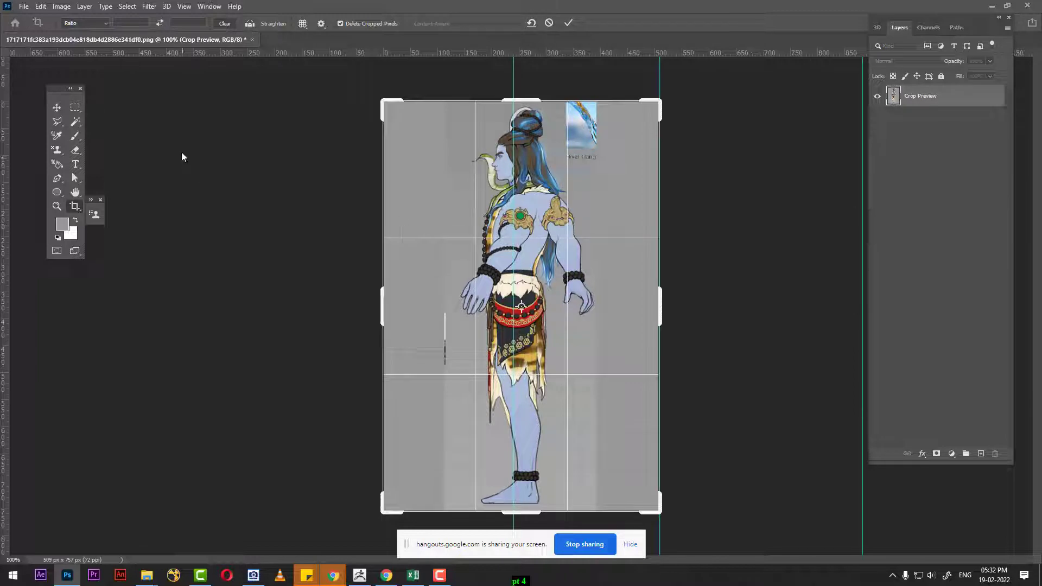
{"action": "left_click", "coordinate": [57, 108]}
Save the side view as JPEG 'god _shiva L_side' in the god shiva folder.
{"action": "key", "text": "ctrl+s"}
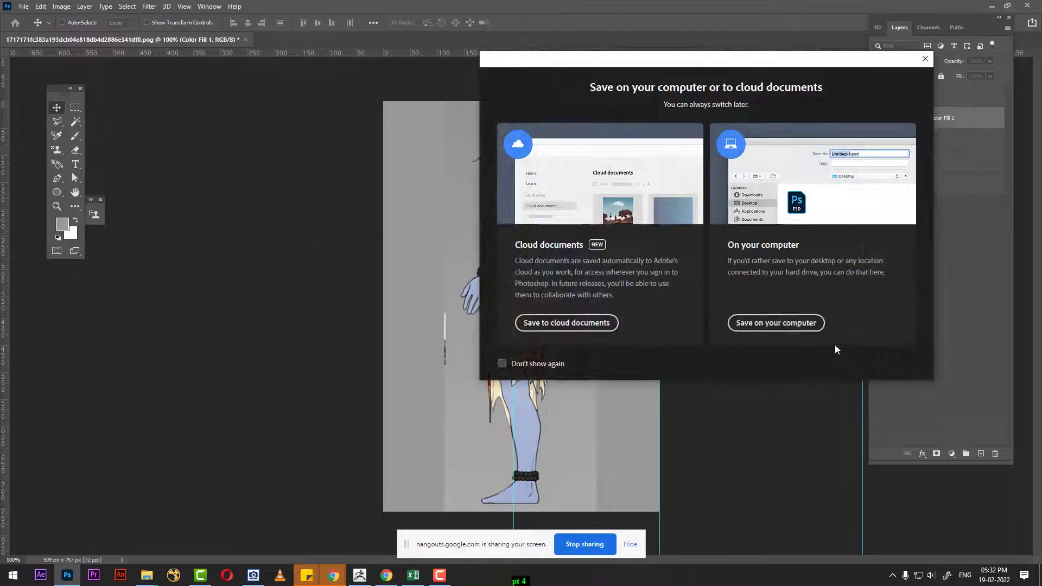
{"action": "left_click", "coordinate": [809, 322]}
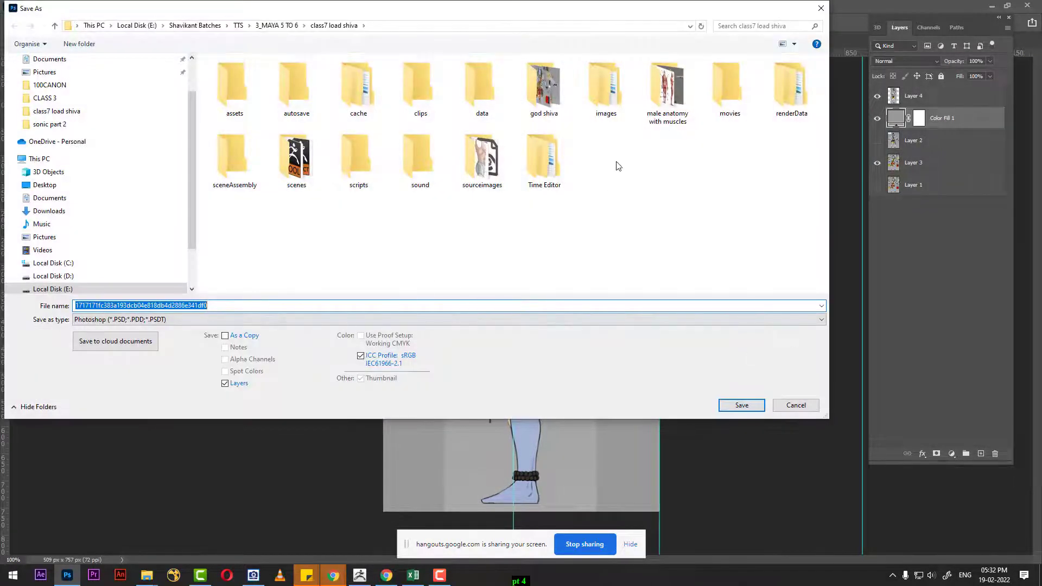
{"action": "double_click", "coordinate": [543, 86]}
{"action": "left_click", "coordinate": [206, 320]}
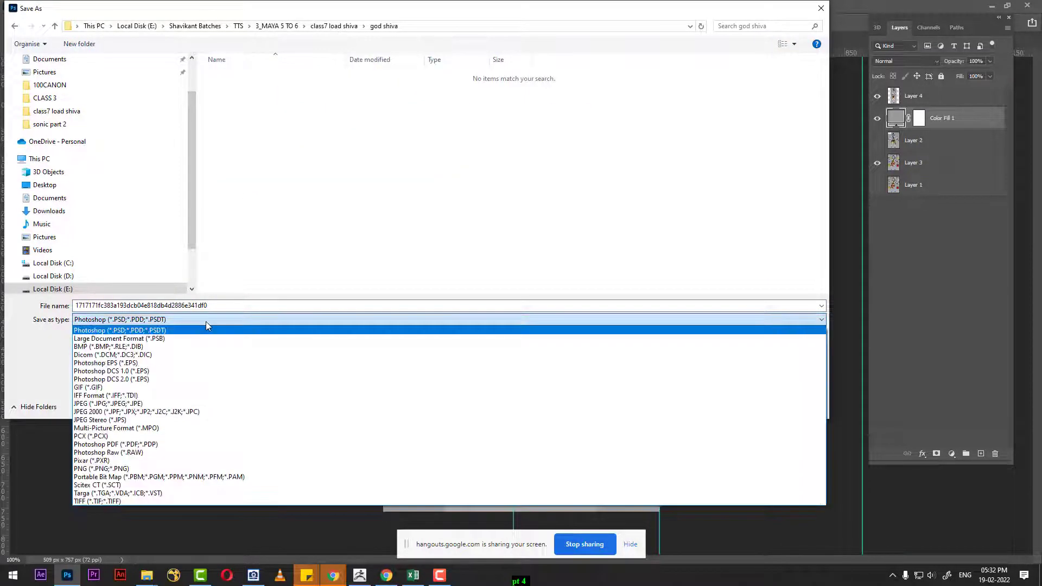
{"action": "left_click", "coordinate": [109, 403]}
{"action": "left_click", "coordinate": [242, 87]}
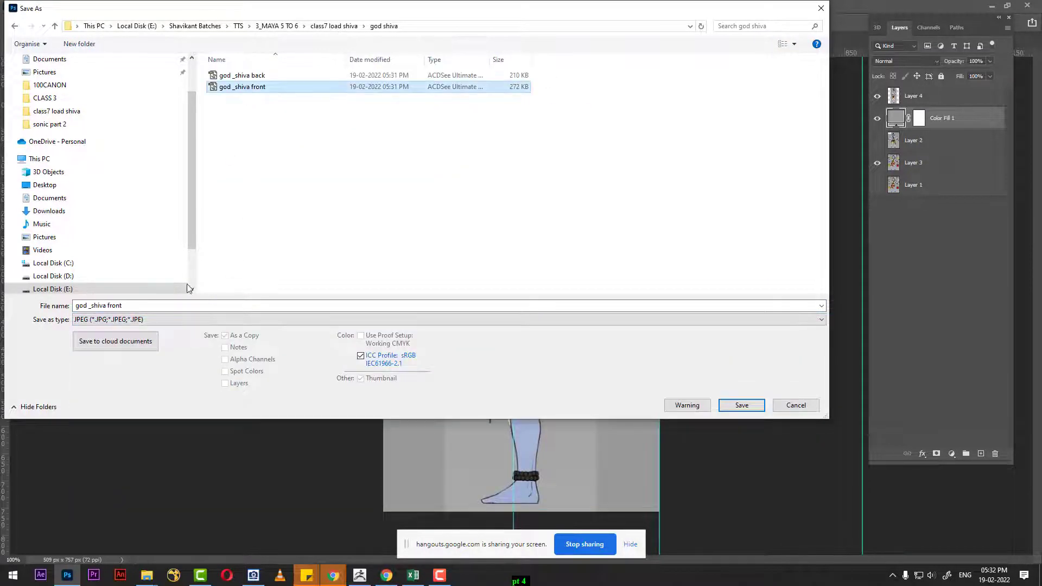
{"action": "left_click", "coordinate": [111, 307]}
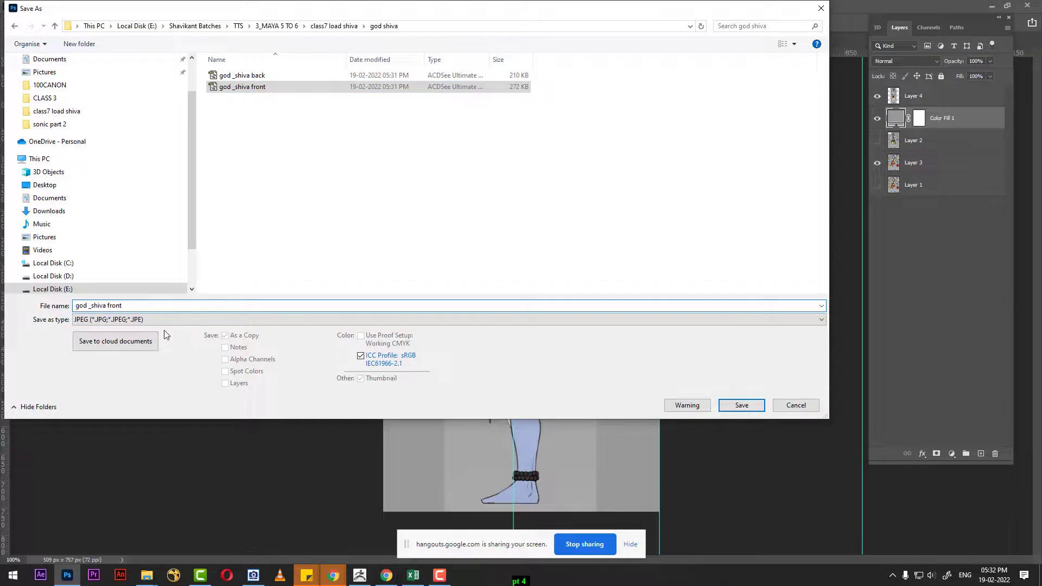
{"action": "key", "text": "BackSpace"}
{"action": "key", "text": "BackSpace"}
{"action": "key", "text": "BackSpace"}
{"action": "key", "text": "BackSpace"}
{"action": "key", "text": "BackSpace"}
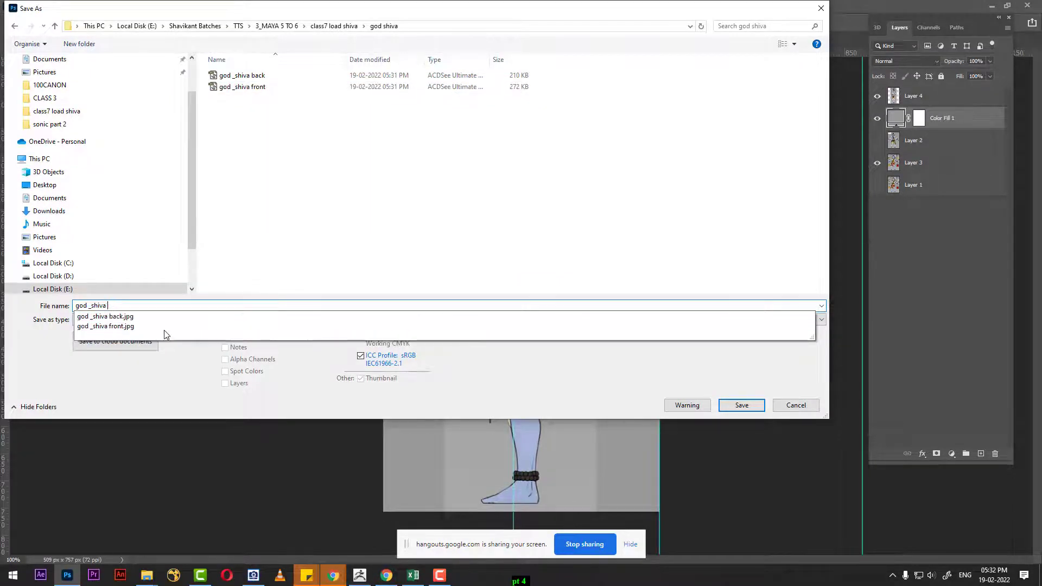
{"action": "type", "text": "side"}
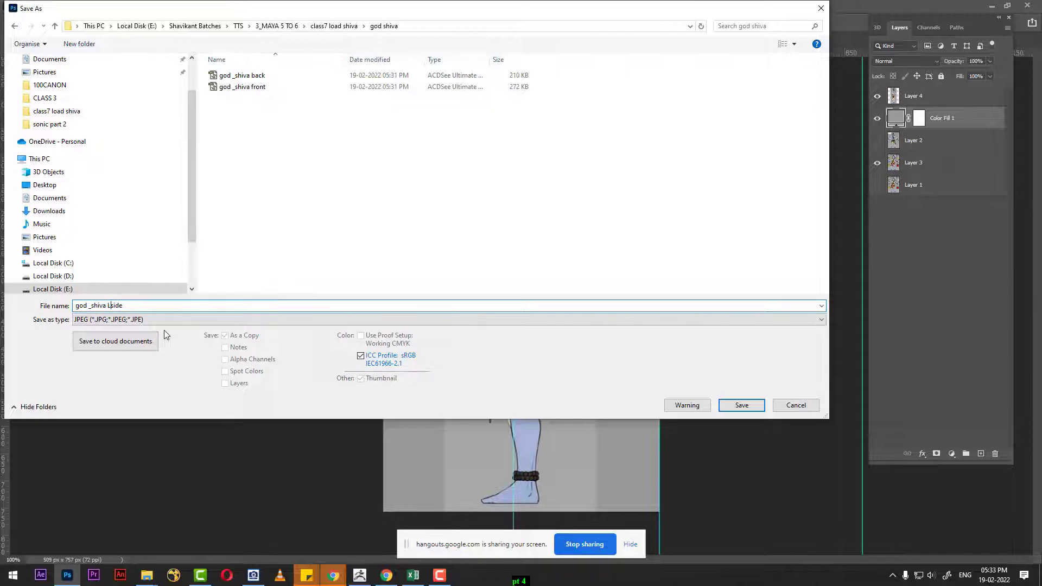
{"action": "key", "text": "Return"}
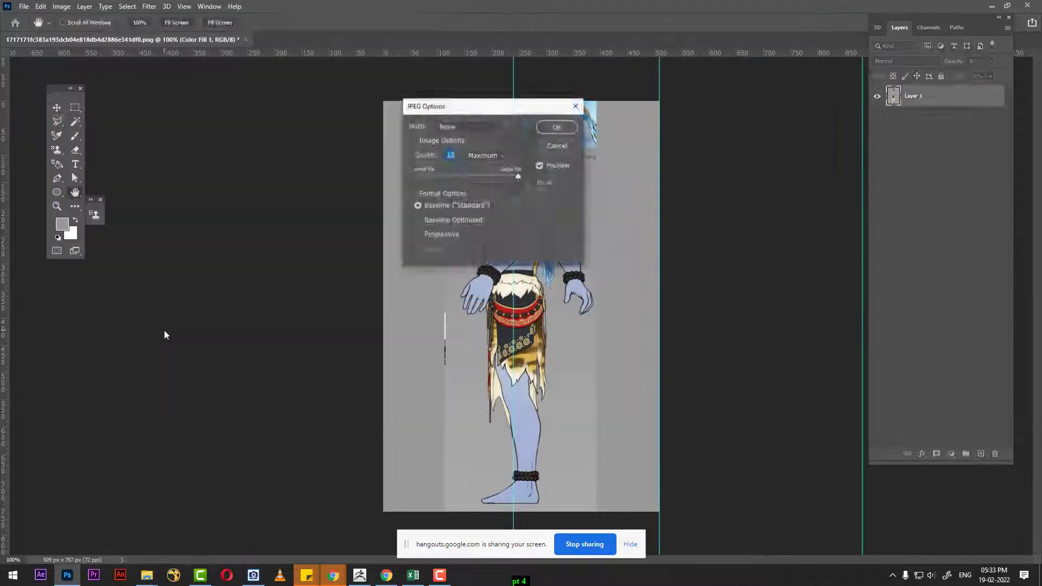
{"action": "key", "text": "Return"}
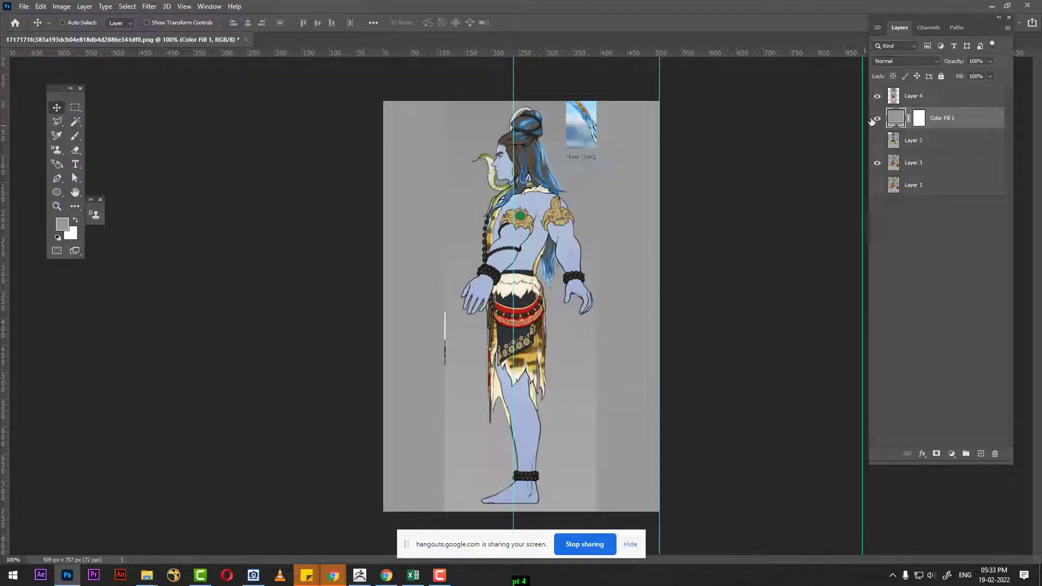
Flip the side-view figure on Layer 4 horizontally.
{"action": "left_click", "coordinate": [909, 98]}
{"action": "key", "text": "ctrl+t"}
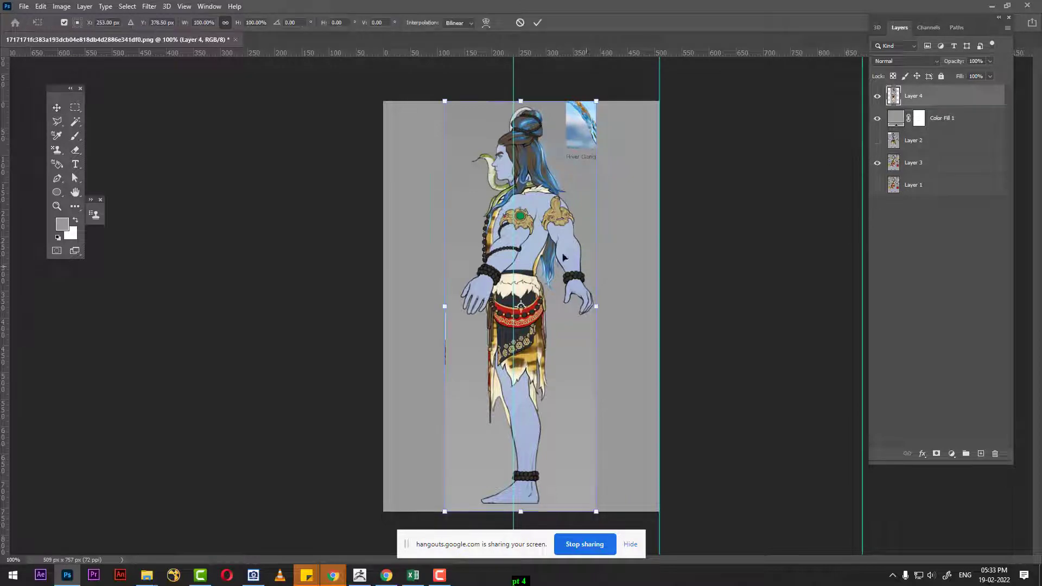
{"action": "right_click", "coordinate": [519, 223]}
{"action": "left_click", "coordinate": [564, 406]}
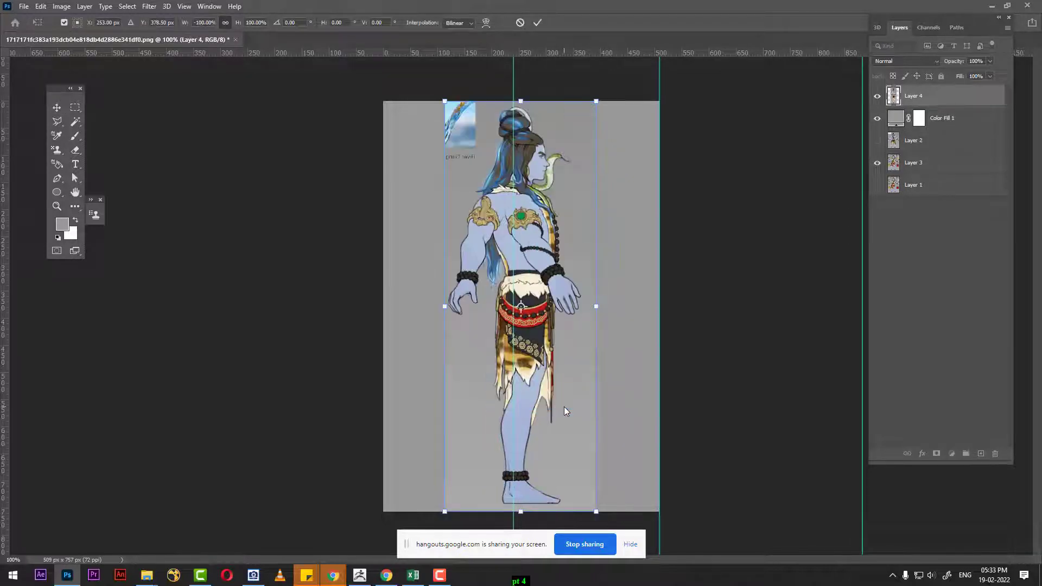
{"action": "key", "text": "Return"}
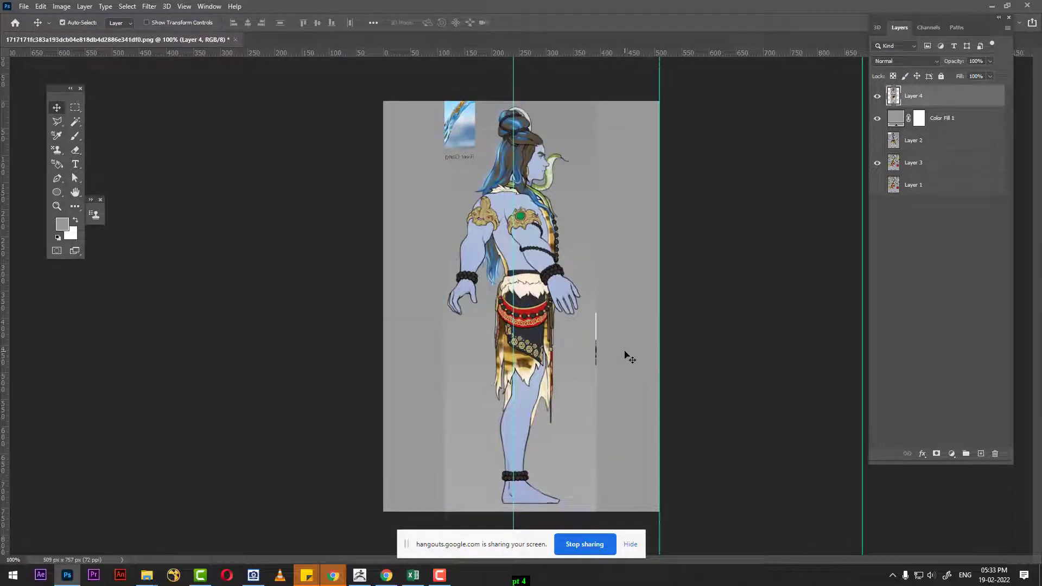
Start a JPEG save of the mirrored figure into the god shiva folder.
{"action": "key", "text": "ctrl+s"}
{"action": "left_click", "coordinate": [749, 321]}
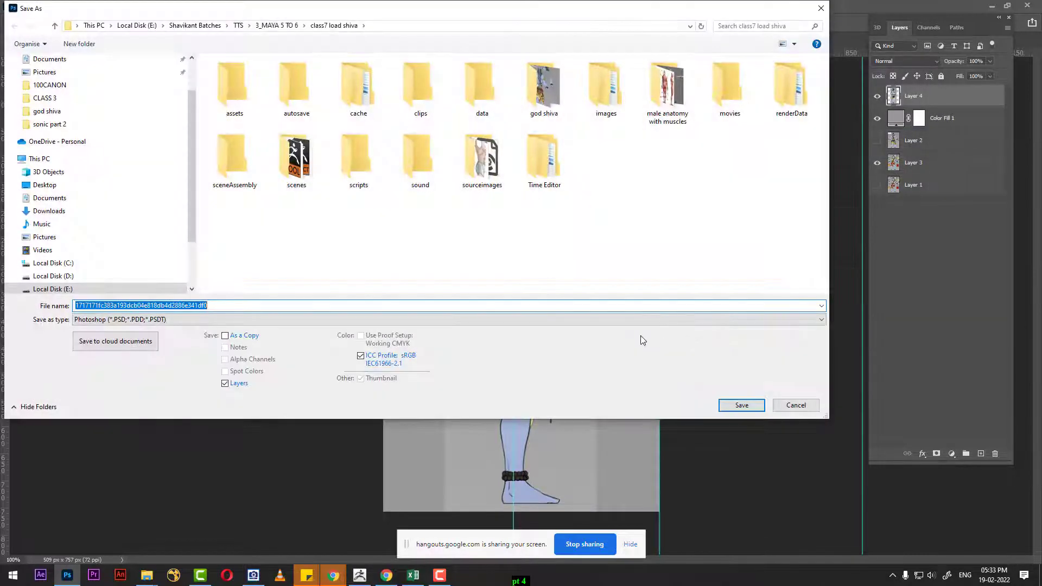
{"action": "double_click", "coordinate": [540, 76]}
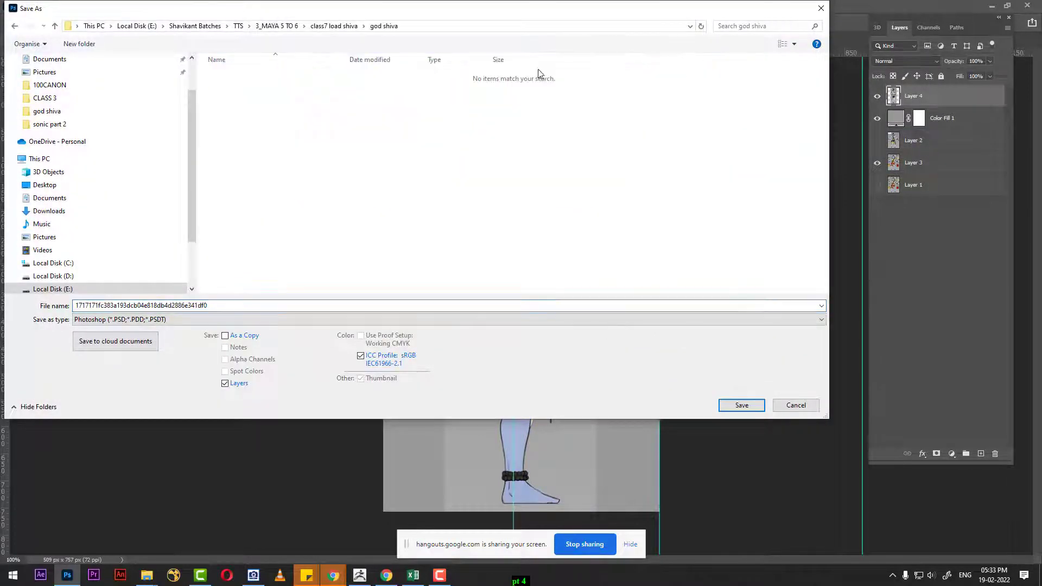
{"action": "left_click", "coordinate": [314, 319]}
{"action": "key", "text": "j"}
{"action": "key", "text": "Return"}
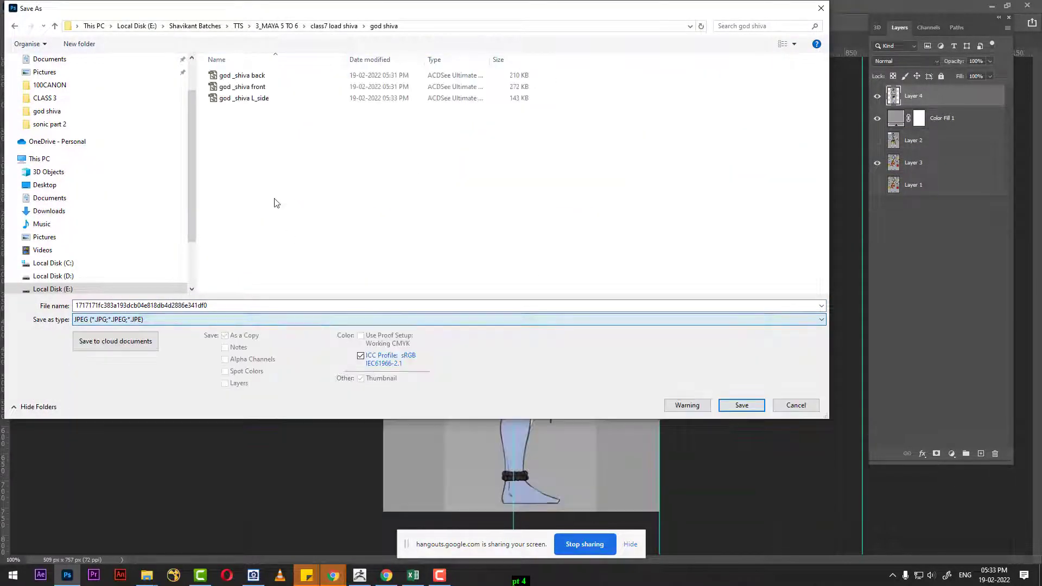
Name the file 'god _shiva R_side' and save it with the default JPEG options.
{"action": "left_click", "coordinate": [244, 99]}
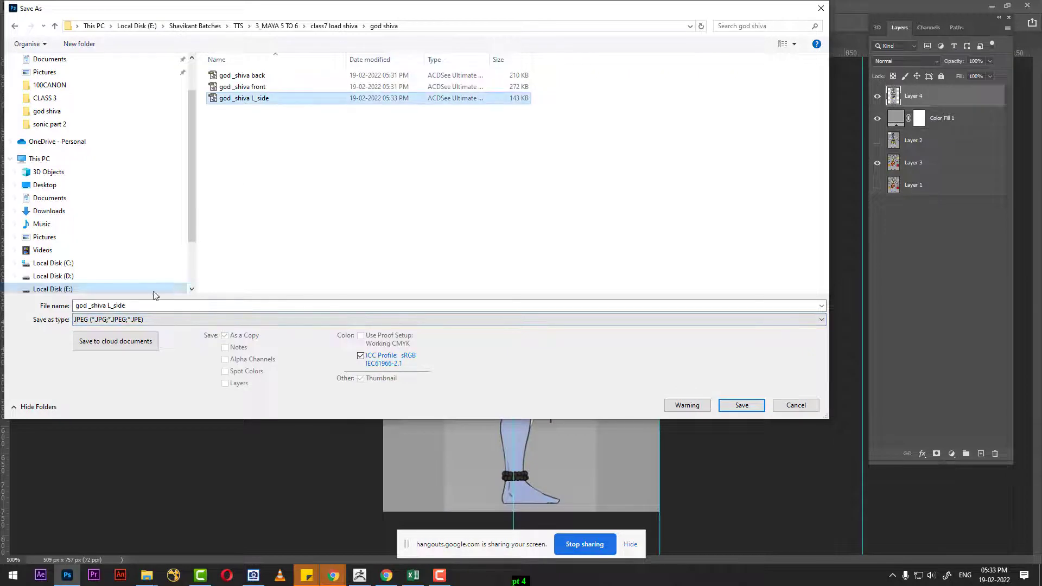
{"action": "left_click", "coordinate": [111, 307]}
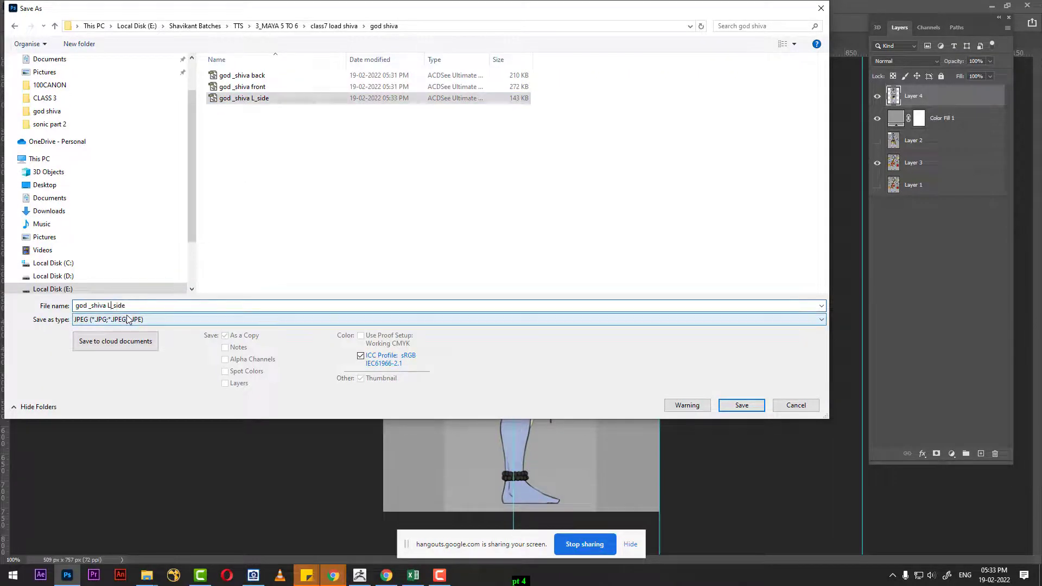
{"action": "key", "text": "BackSpace"}
{"action": "type", "text": "R"}
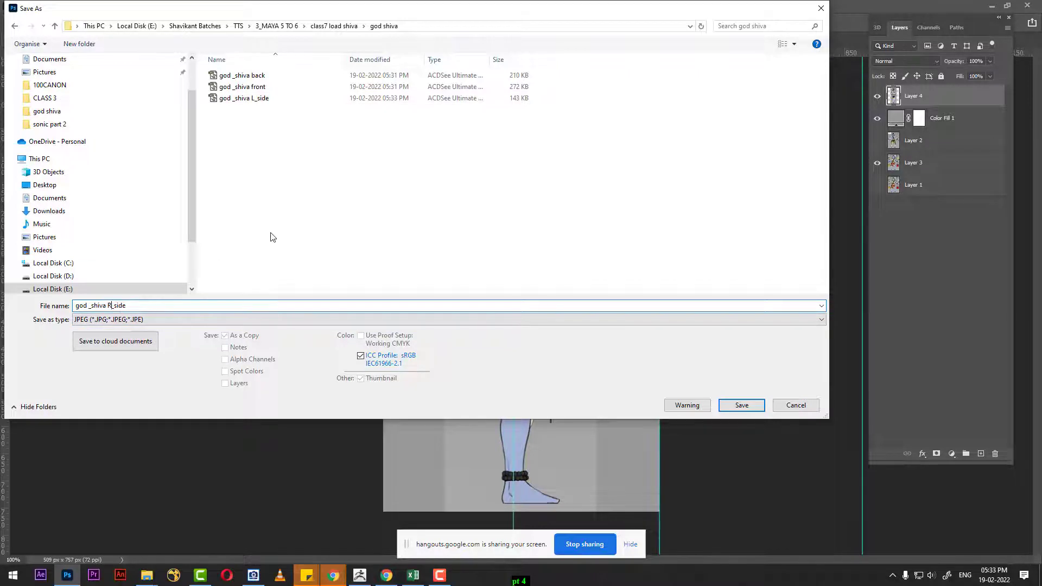
{"action": "left_click", "coordinate": [758, 412]}
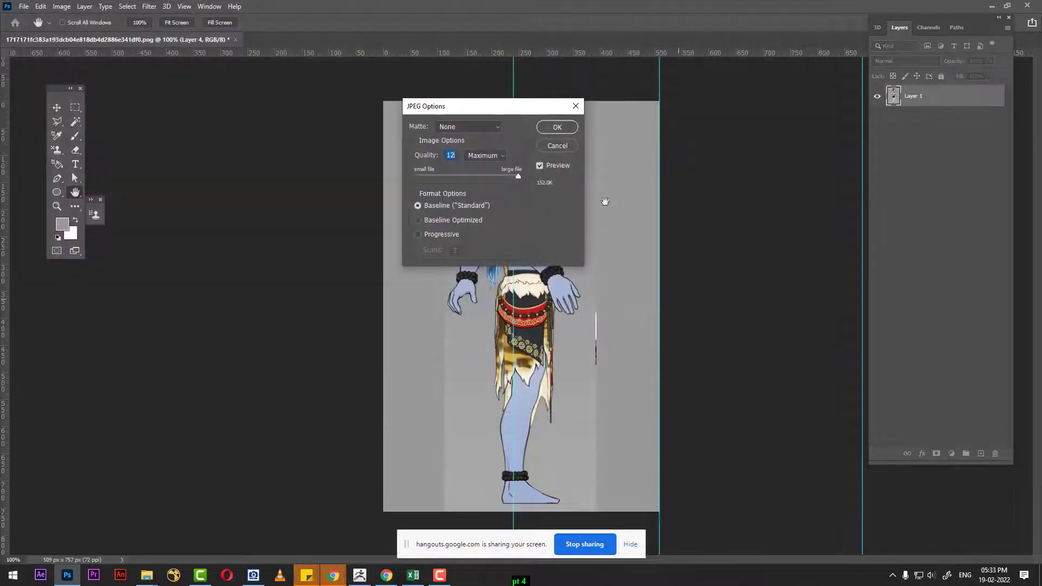
{"action": "left_click", "coordinate": [558, 130]}
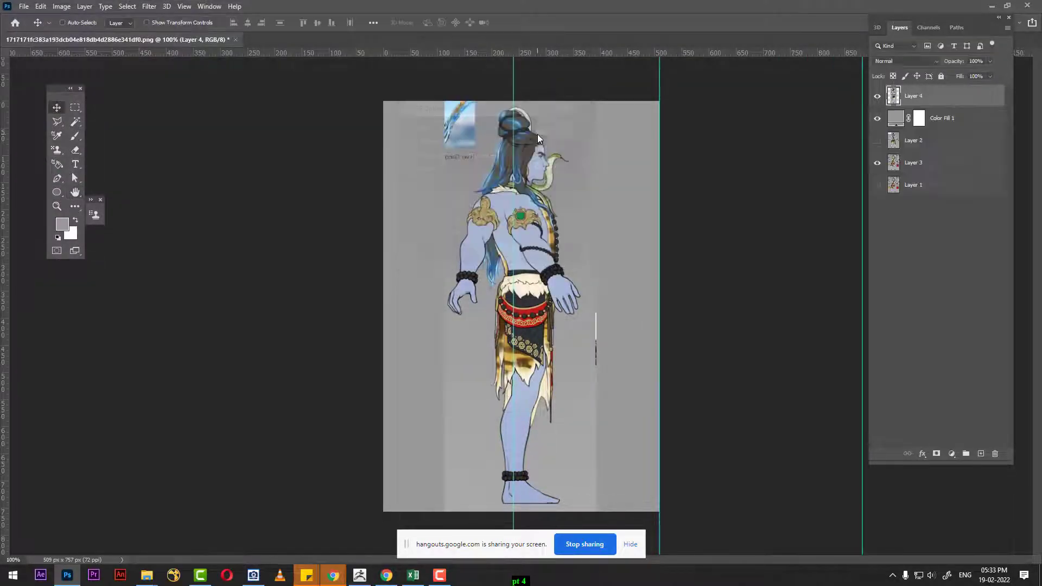
{"action": "left_click", "coordinate": [991, 5]}
Browse the class7 load shiva folder in File Explorer and open god shiva, showing the four view JPEGs.
{"action": "scroll", "coordinate": [571, 468], "scroll_direction": "up", "scroll_amount": 5}
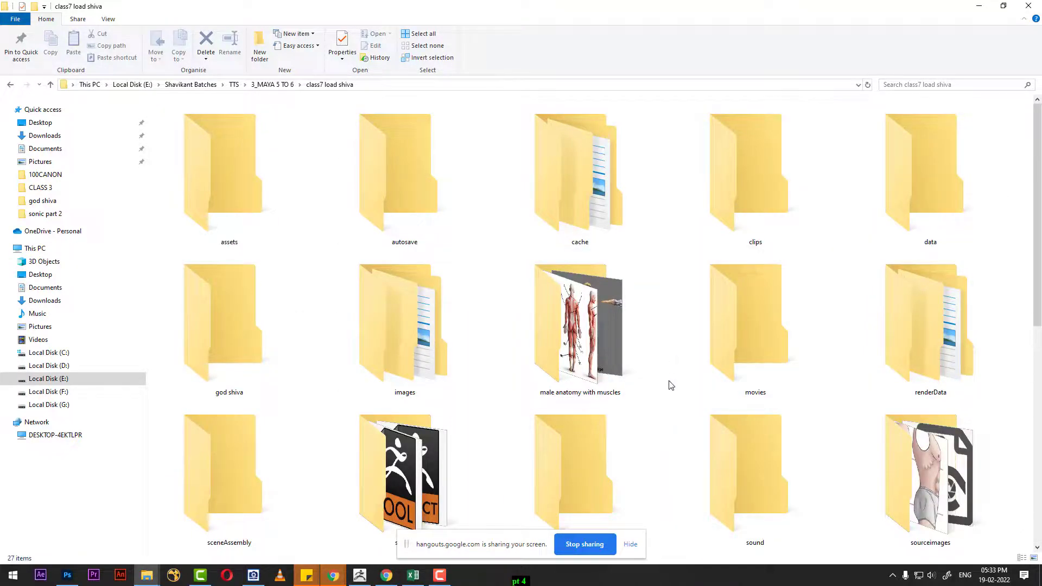
{"action": "scroll", "coordinate": [645, 375], "scroll_direction": "down", "scroll_amount": 5}
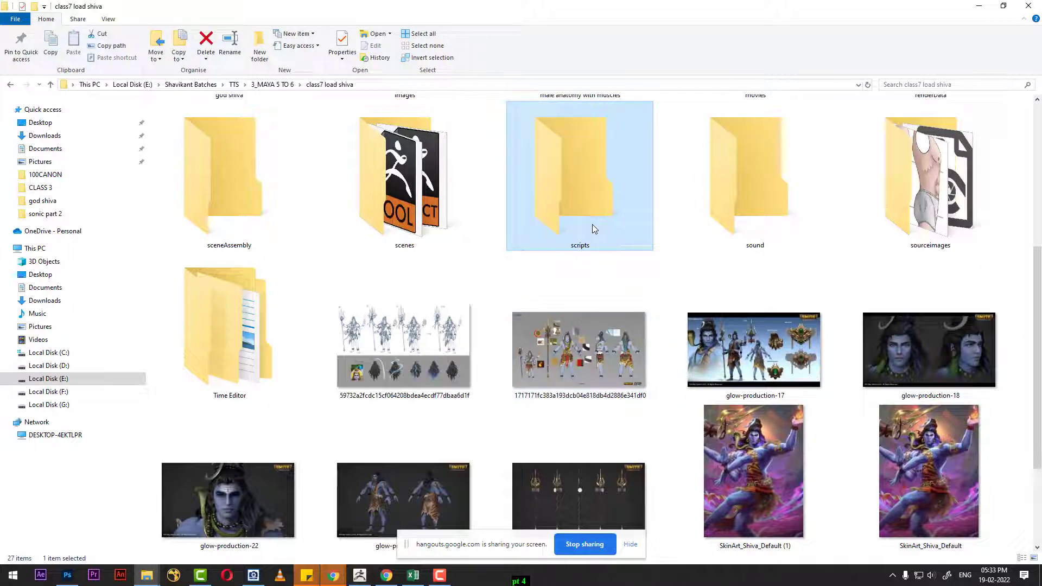
{"action": "key", "text": "Down"}
{"action": "key", "text": "Right"}
{"action": "scroll", "coordinate": [611, 291], "scroll_direction": "up", "scroll_amount": 5}
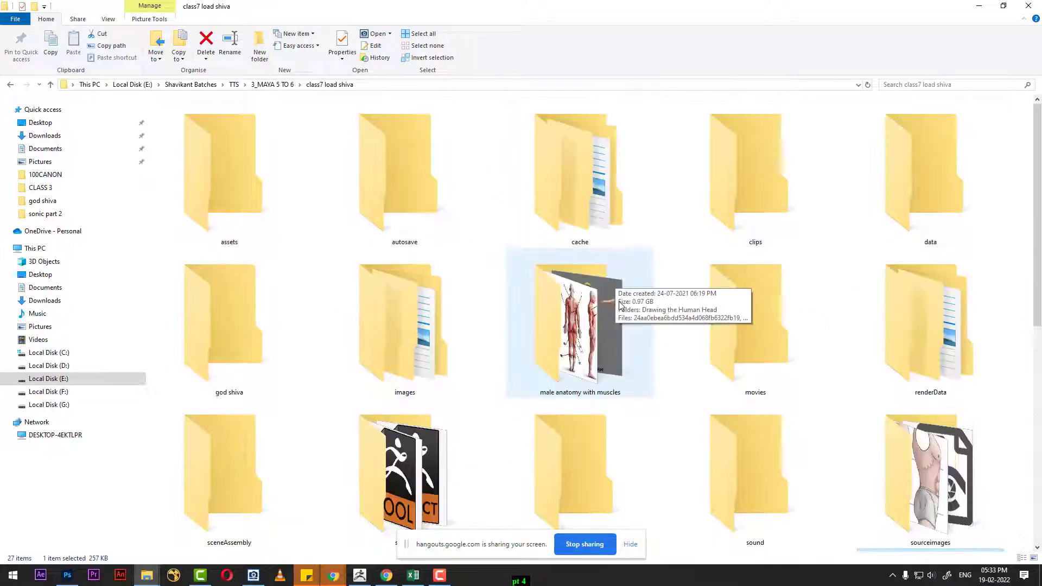
{"action": "left_click", "coordinate": [570, 183]}
{"action": "type", "text": "gl"}
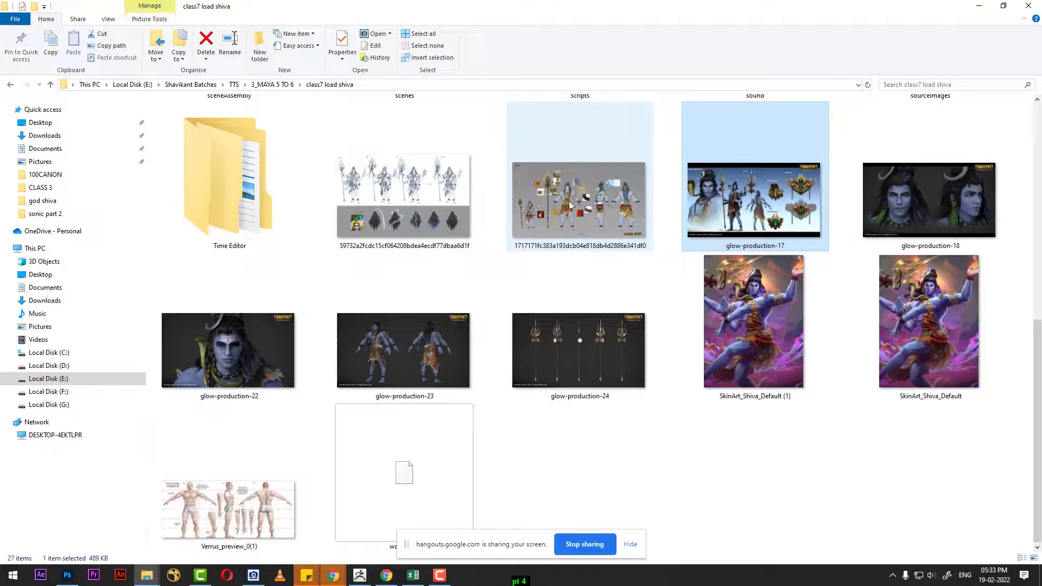
{"action": "key", "text": "Right"}
{"action": "key", "text": "Right"}
{"action": "key", "text": "Right"}
{"action": "key", "text": "Right"}
{"action": "type", "text": "g"}
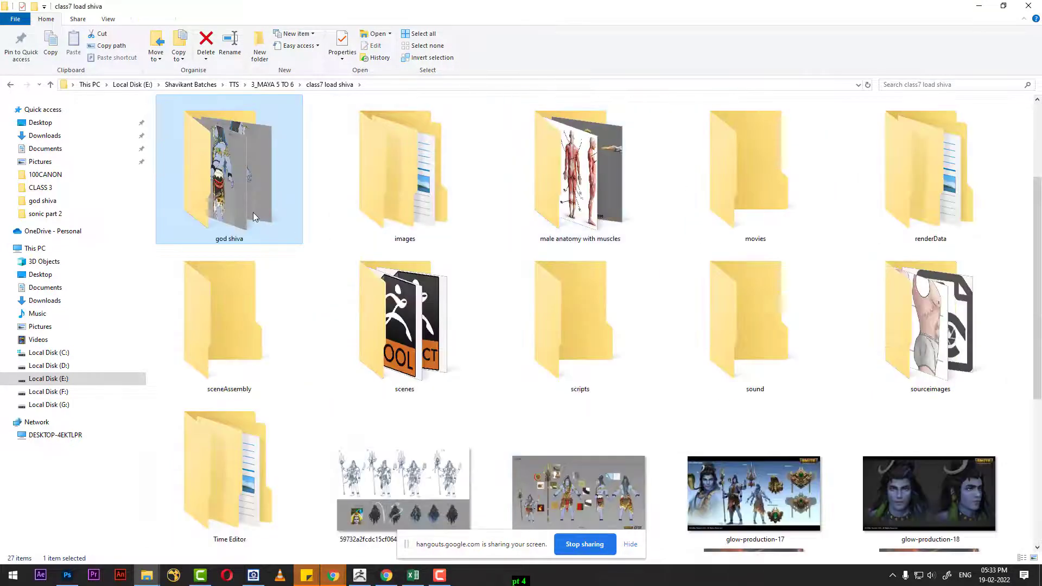
{"action": "double_click", "coordinate": [253, 213]}
{"action": "left_click", "coordinate": [434, 87]}
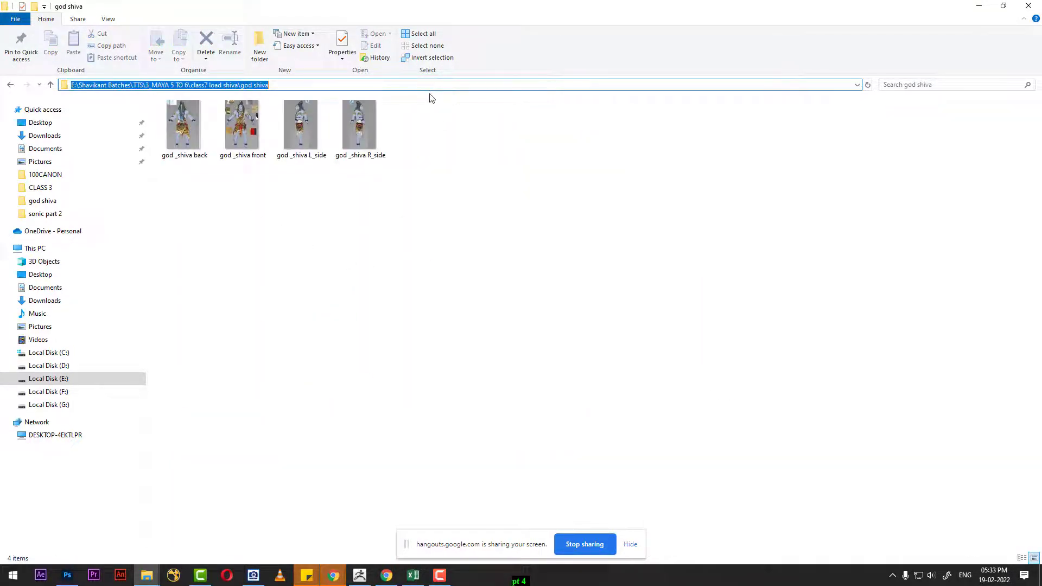
{"action": "left_click", "coordinate": [359, 574]}
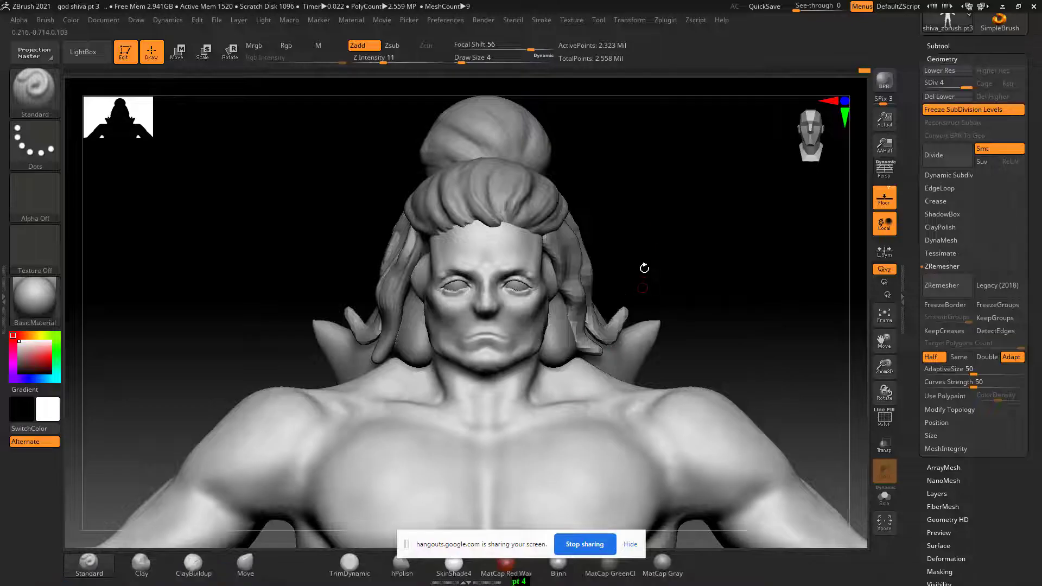
Rotate the model to a side view and open LightBox's Grids collection listing ZGrid03.ZGR.
{"action": "mouse_move", "coordinate": [642, 267]}
{"action": "left_mouse_down"}
{"action": "mouse_move", "coordinate": [707, 249]}
{"action": "mouse_move", "coordinate": [641, 354]}
{"action": "mouse_move", "coordinate": [628, 355]}
{"action": "mouse_move", "coordinate": [635, 375]}
{"action": "left_mouse_up"}
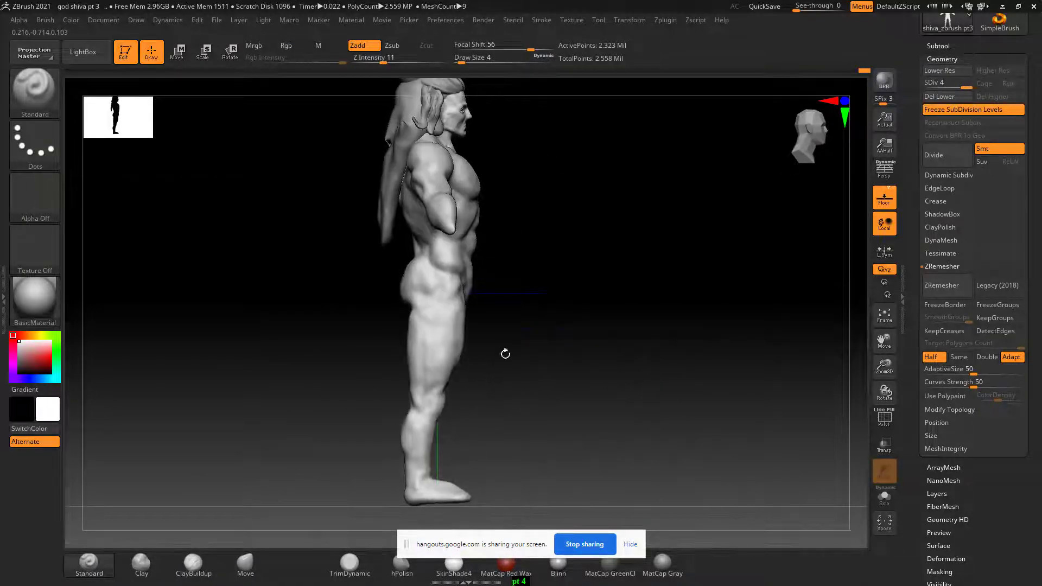
{"action": "left_click", "coordinate": [83, 62]}
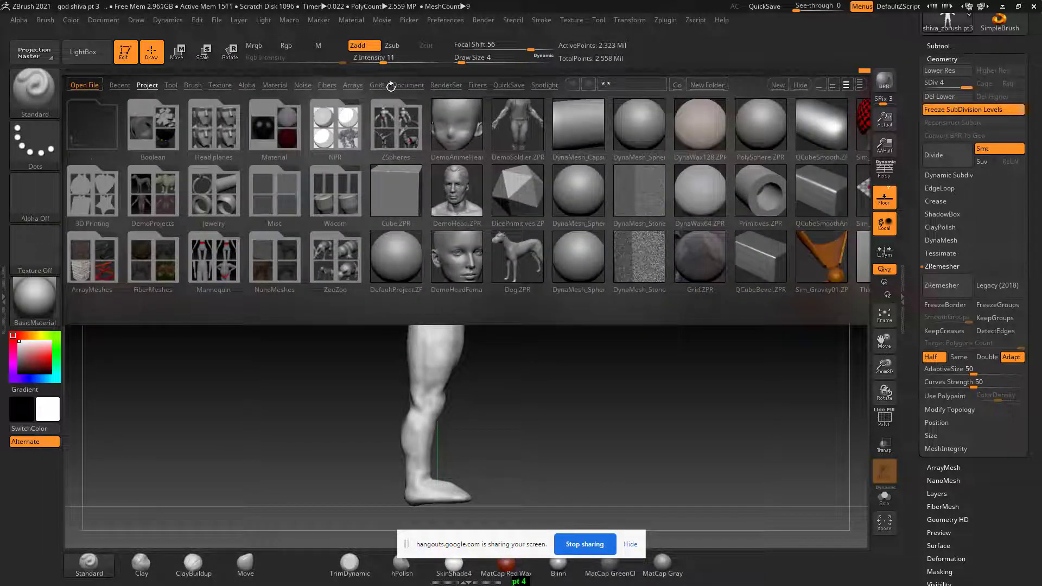
{"action": "left_click", "coordinate": [378, 85]}
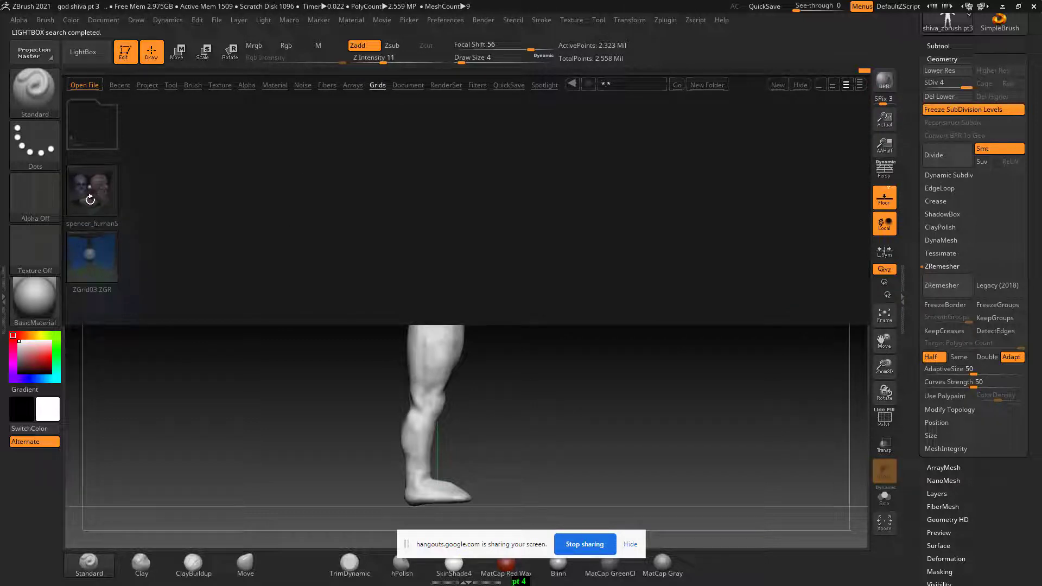
Load the ZGrid03 grid behind the model and orbit to see both reference planes.
{"action": "double_click", "coordinate": [90, 252]}
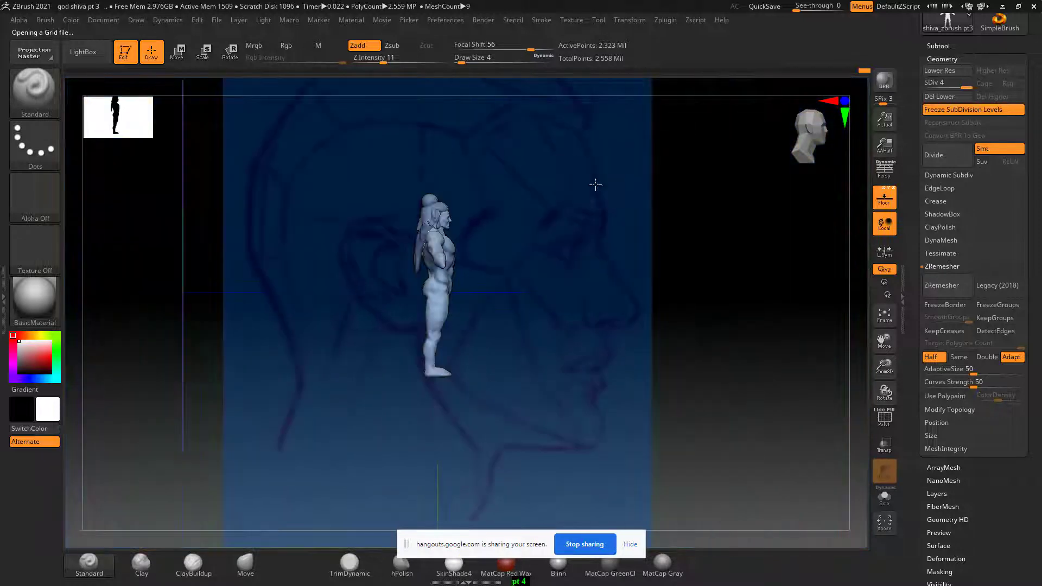
{"action": "left_click_drag", "start_coordinate": [652, 287], "coordinate": [667, 296], "text": "shift"}
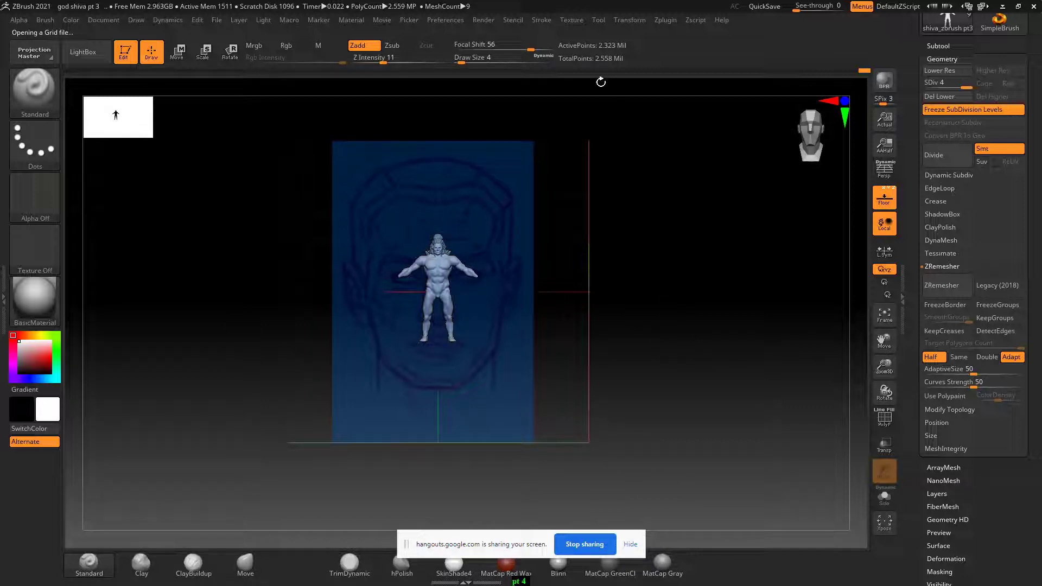
{"action": "left_click_drag", "start_coordinate": [700, 327], "coordinate": [387, 405]}
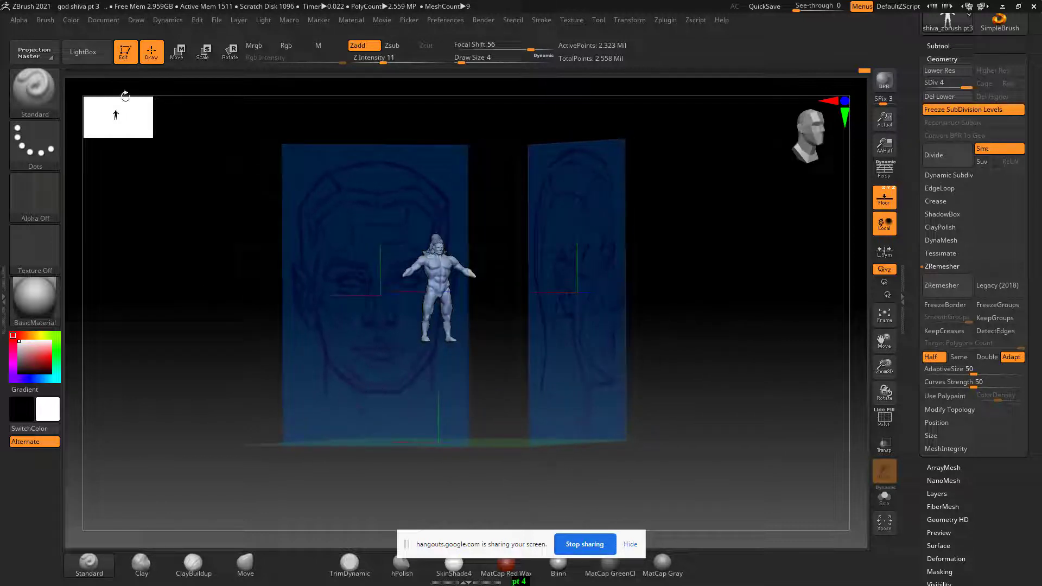
Dock the Draw palette and expand the Front-Back Map1 image choices.
{"action": "left_click", "coordinate": [136, 21]}
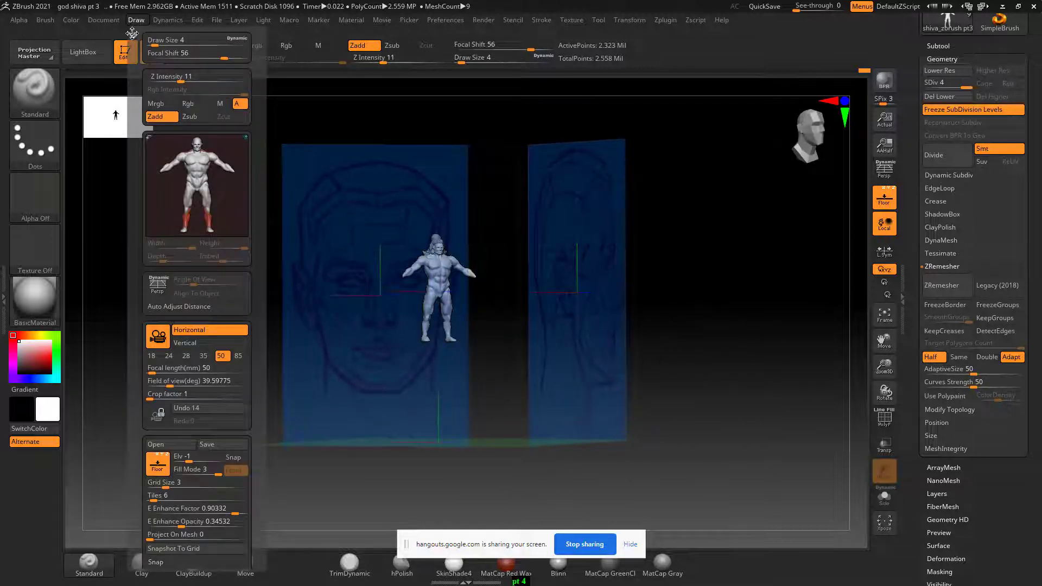
{"action": "left_click", "coordinate": [132, 34]}
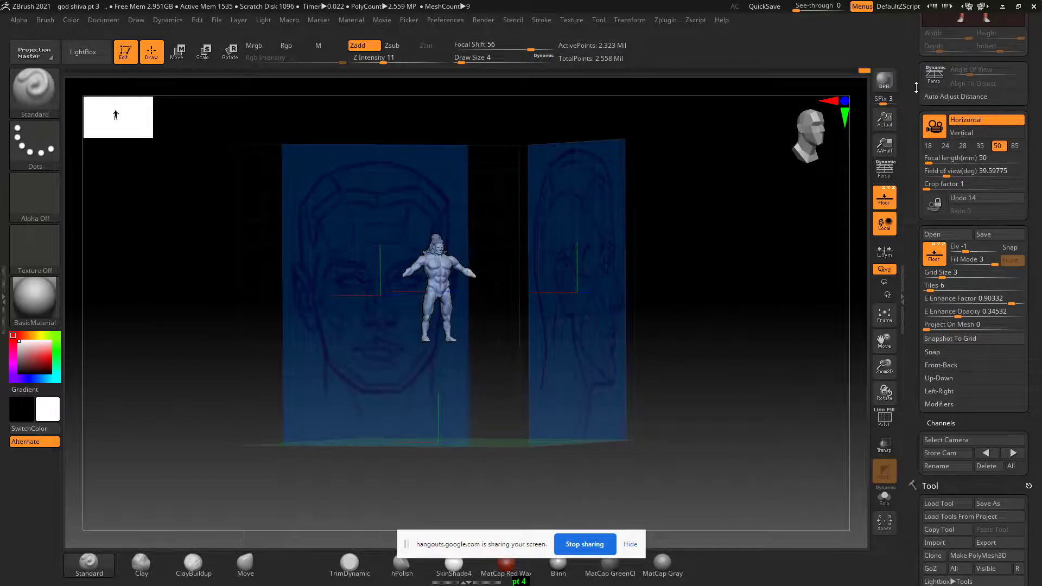
{"action": "left_click_drag", "start_coordinate": [938, 92], "coordinate": [939, 216]}
{"action": "scroll", "coordinate": [966, 271], "scroll_direction": "down", "scroll_amount": 2}
{"action": "scroll", "coordinate": [971, 298], "scroll_direction": "down", "scroll_amount": 2}
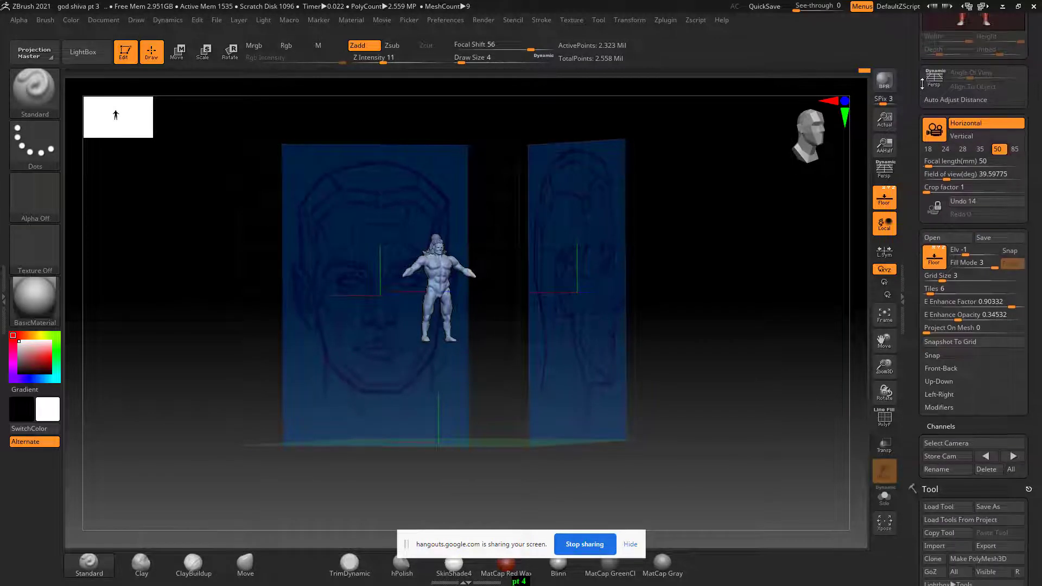
{"action": "scroll", "coordinate": [980, 327], "scroll_direction": "down", "scroll_amount": 2}
{"action": "left_click", "coordinate": [941, 322]}
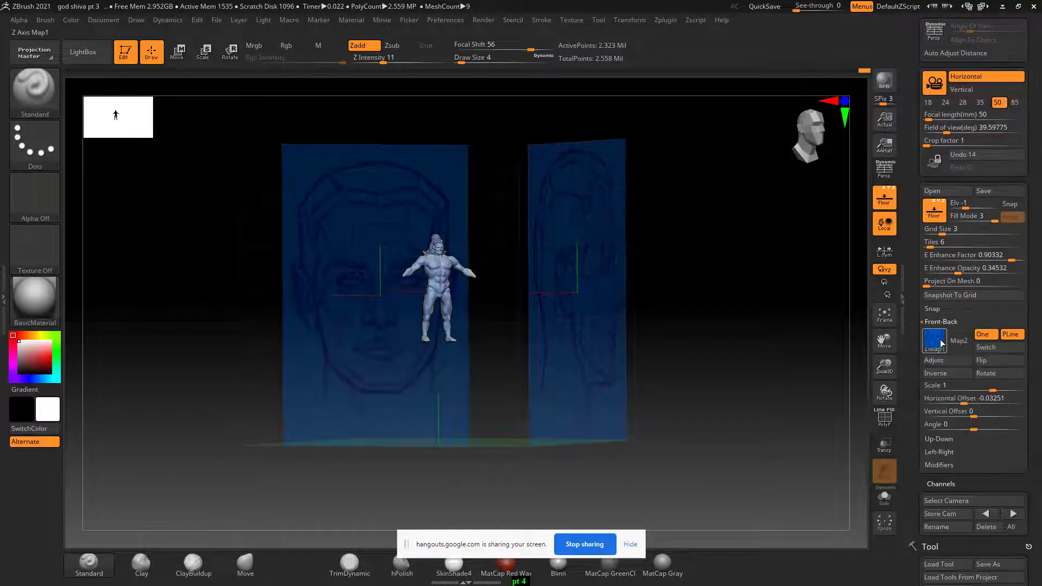
{"action": "left_click", "coordinate": [934, 343]}
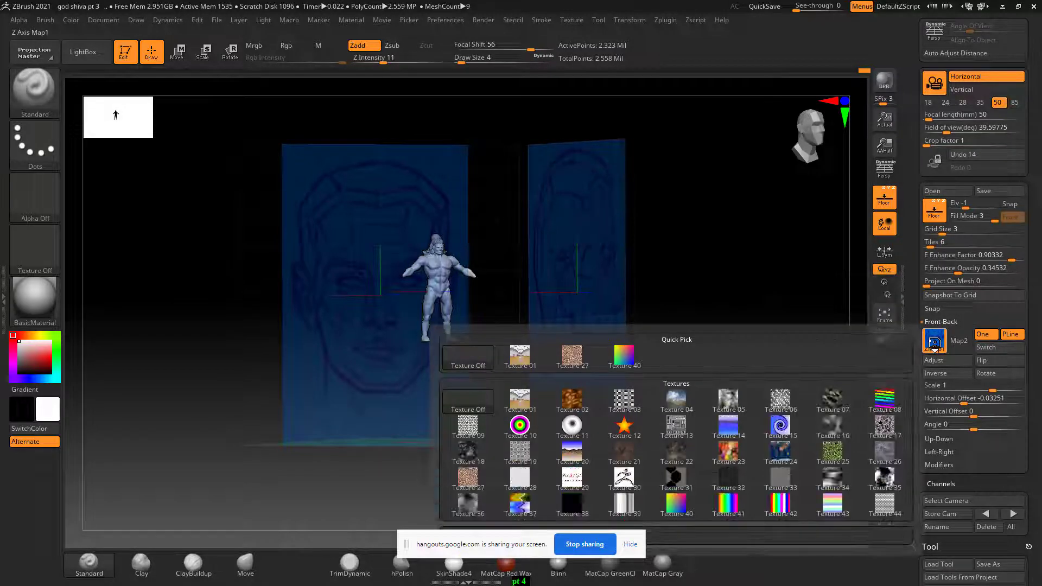
Import 'god _shiva front' from the god shiva folder as the Front-Back Map1 image.
{"action": "left_click", "coordinate": [637, 545]}
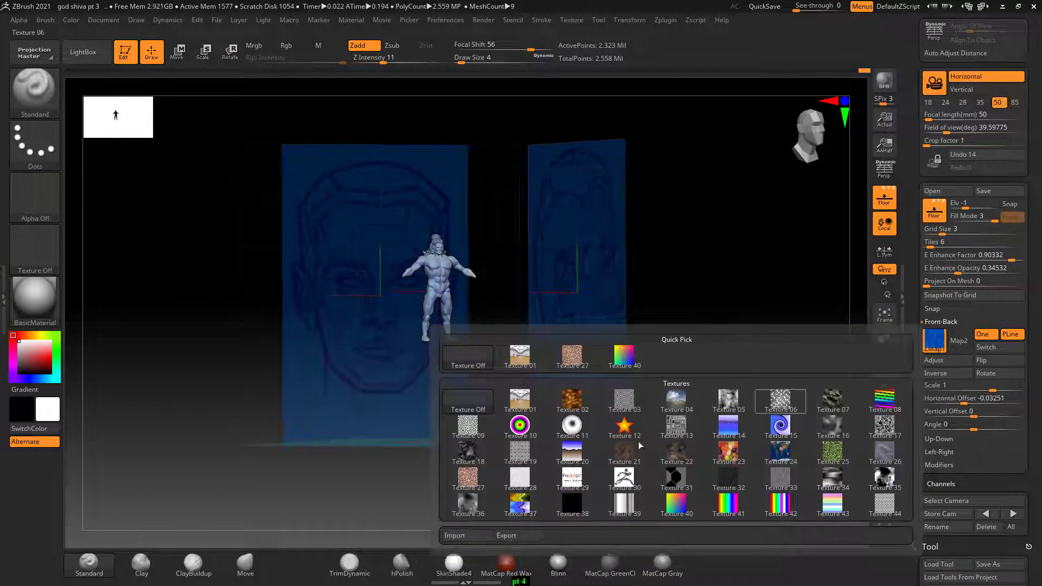
{"action": "left_click", "coordinate": [466, 536]}
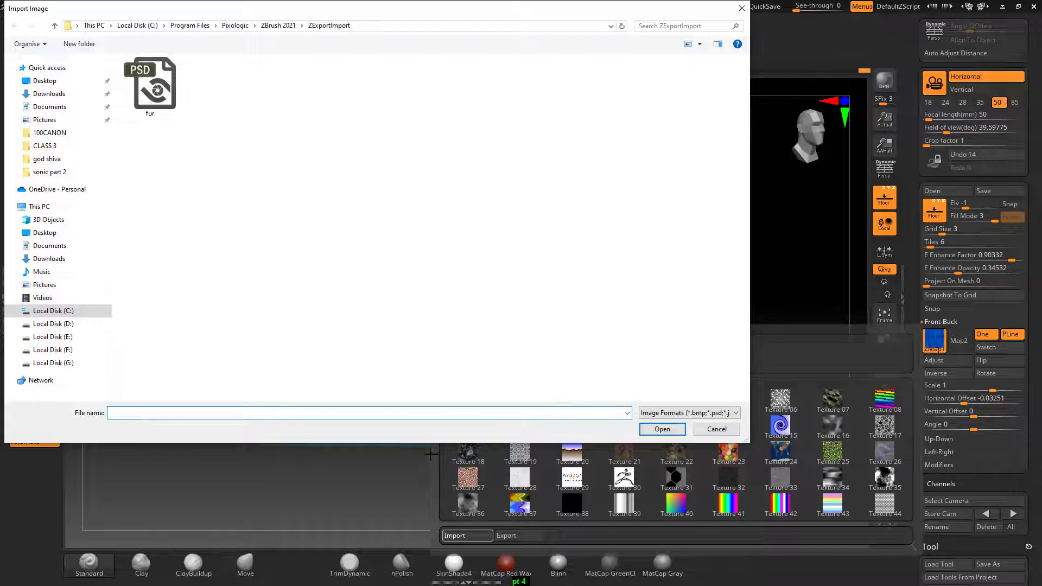
{"action": "type", "text": "E:\\Shavikant Batches\\TTS\\3_MAYA 5 TO 6\\class7 load shiva\\god shiva"}
{"action": "key", "text": "Return"}
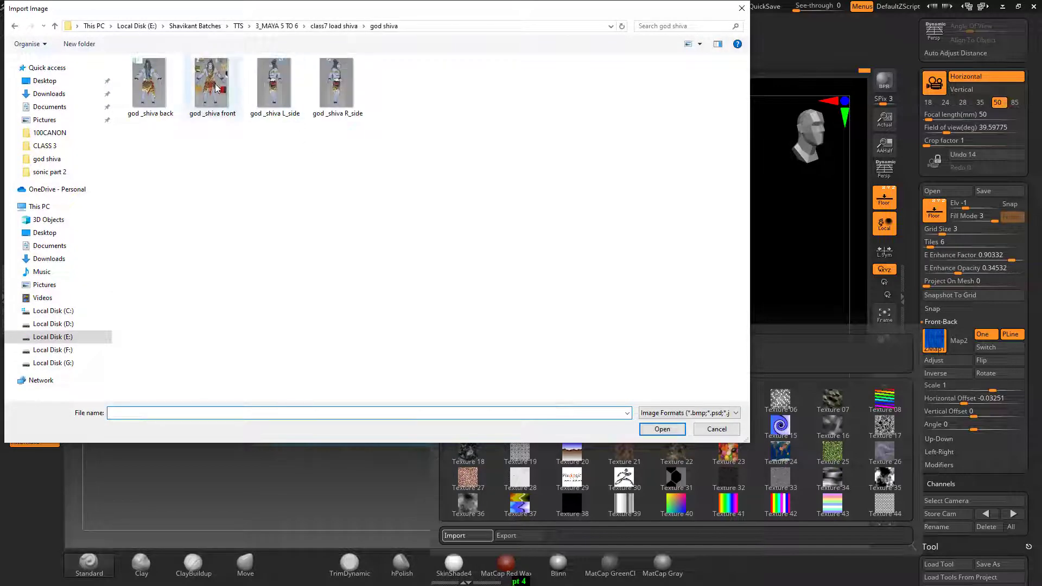
{"action": "double_click", "coordinate": [216, 88]}
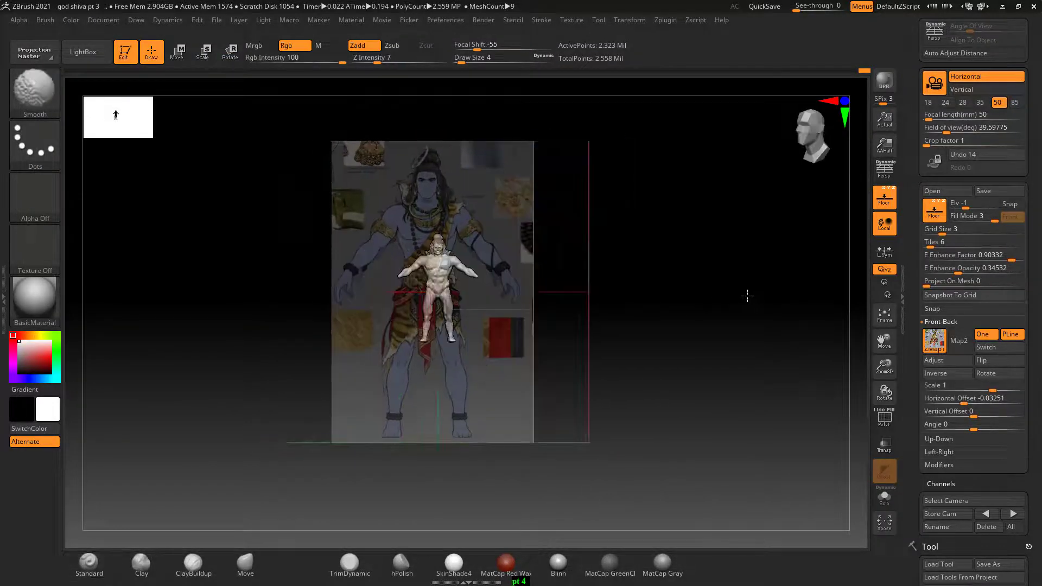
{"action": "left_click_drag", "start_coordinate": [747, 295], "coordinate": [751, 294], "text": "shift"}
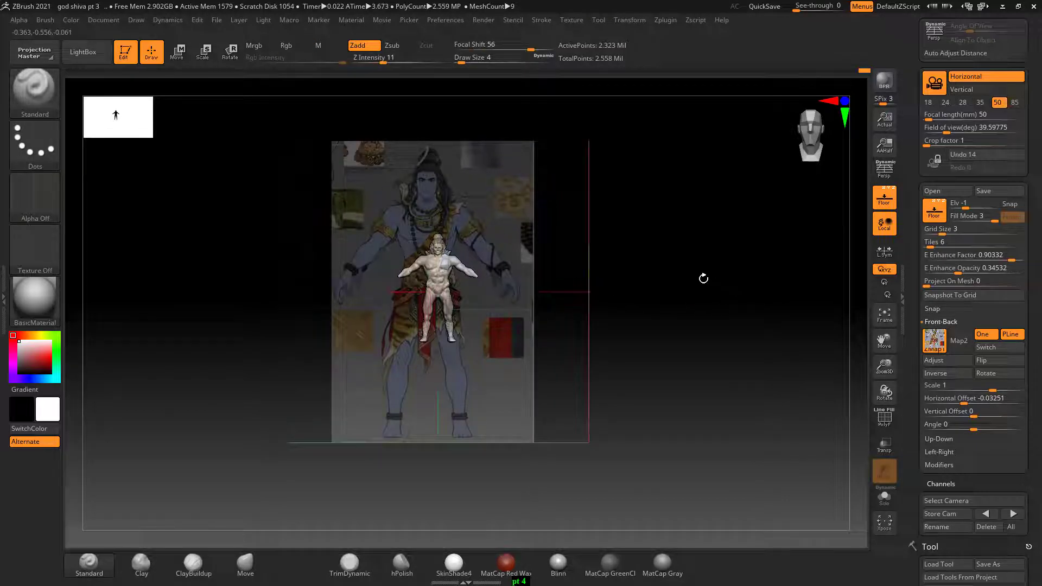
{"action": "mouse_move", "coordinate": [693, 278]}
{"action": "left_mouse_down"}
{"action": "mouse_move", "coordinate": [755, 288]}
{"action": "mouse_move", "coordinate": [700, 288]}
{"action": "mouse_move", "coordinate": [713, 292]}
{"action": "left_mouse_up"}
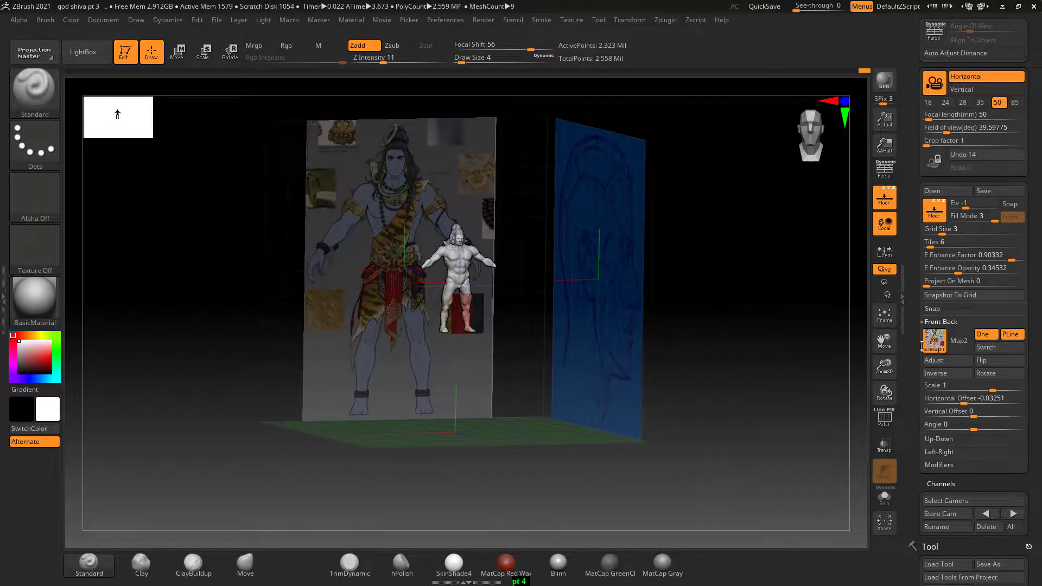
Import 'god _shiva back' into the Front-Back Map2 slot, then rotate to the side.
{"action": "left_click", "coordinate": [960, 340]}
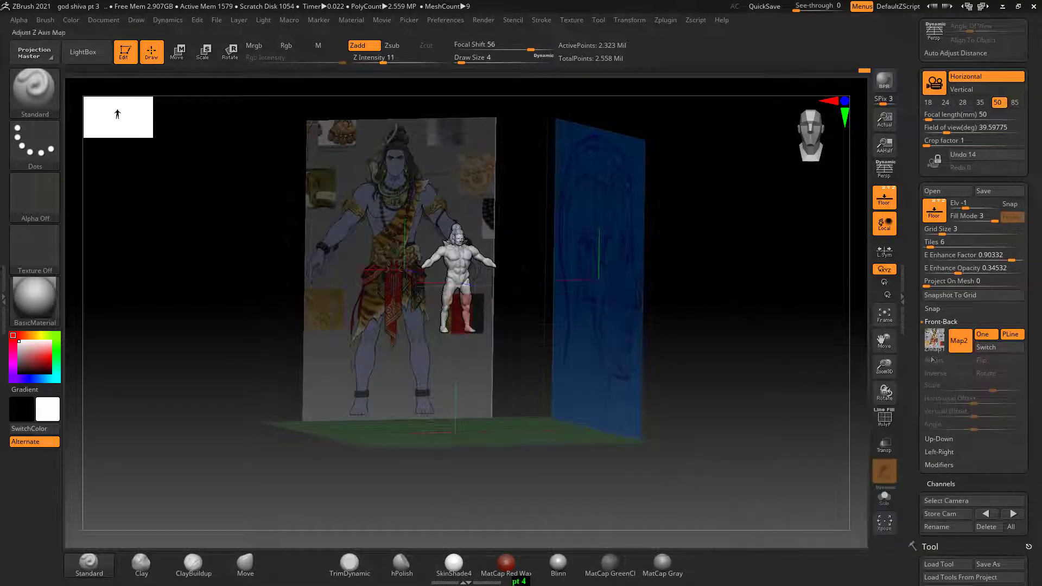
{"action": "left_click", "coordinate": [960, 340]}
{"action": "left_click", "coordinate": [959, 342]}
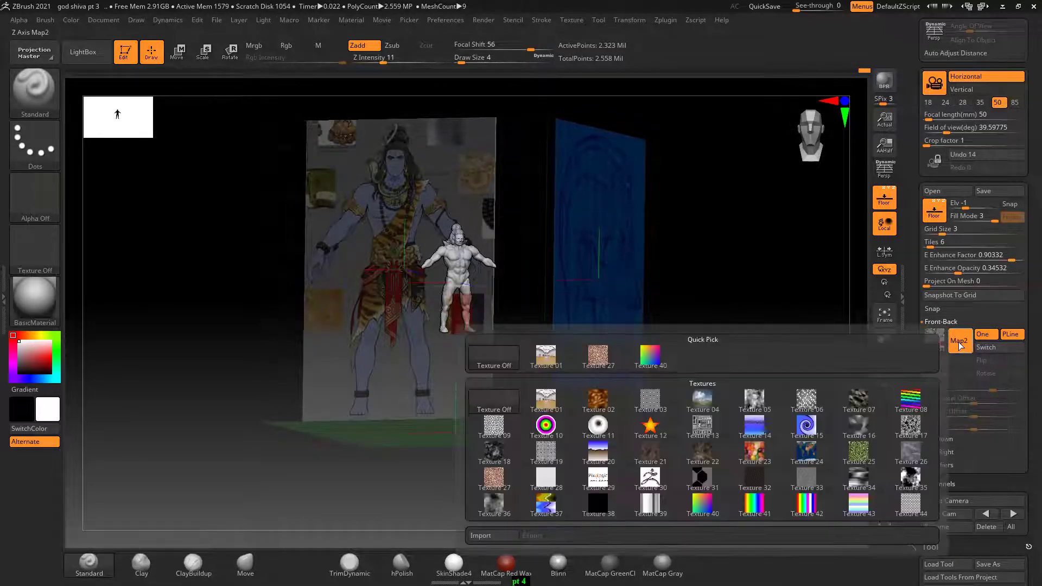
{"action": "left_click", "coordinate": [492, 535]}
{"action": "left_click", "coordinate": [148, 91]}
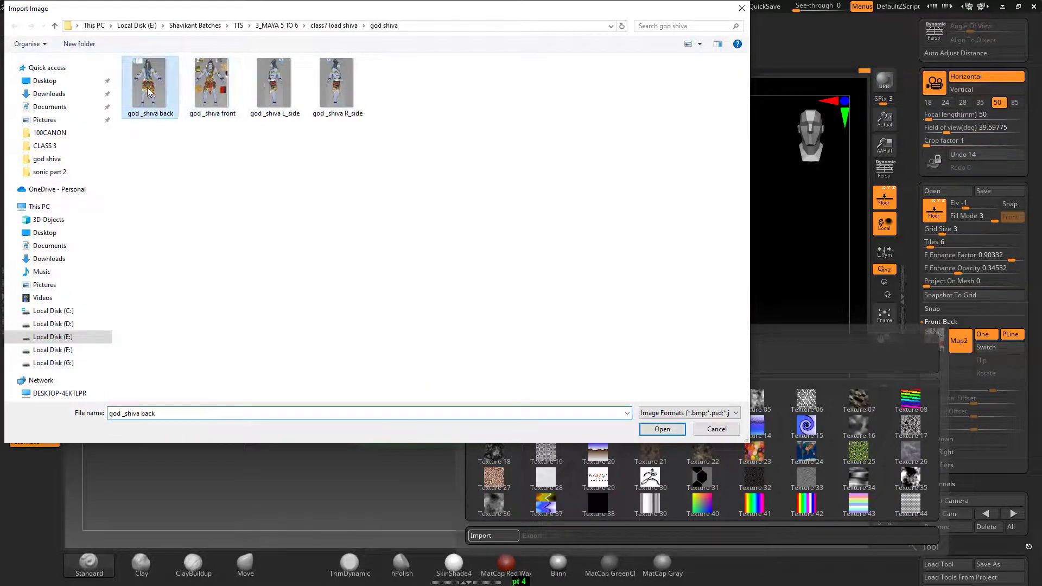
{"action": "double_click", "coordinate": [148, 91]}
{"action": "mouse_move", "coordinate": [310, 418]}
{"action": "left_mouse_down"}
{"action": "mouse_move", "coordinate": [649, 397]}
{"action": "mouse_move", "coordinate": [639, 398]}
{"action": "mouse_move", "coordinate": [735, 379]}
{"action": "left_mouse_up"}
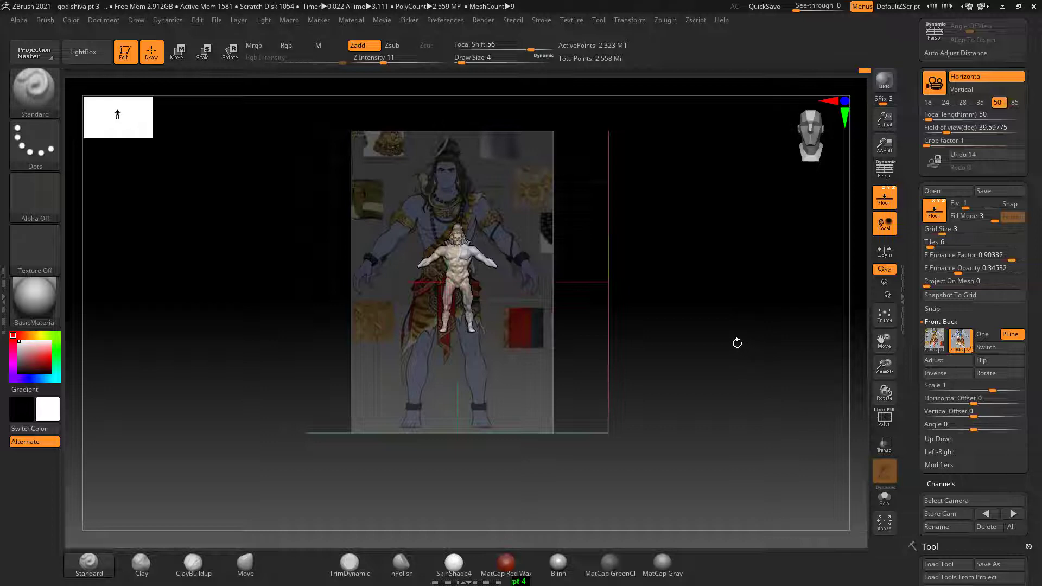
Nudge the Map1 and Map2 horizontal offsets (0.05885 / 0.02944), then turn to the back view.
{"action": "right_click_drag", "start_coordinate": [737, 342], "coordinate": [807, 385], "text": "ctrl"}
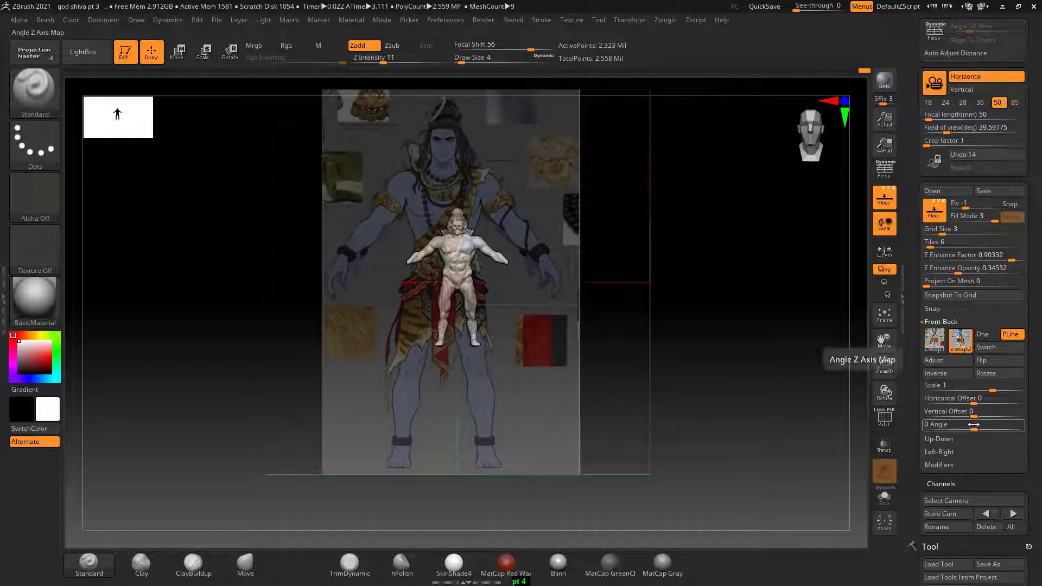
{"action": "left_click_drag", "start_coordinate": [973, 401], "coordinate": [981, 402]}
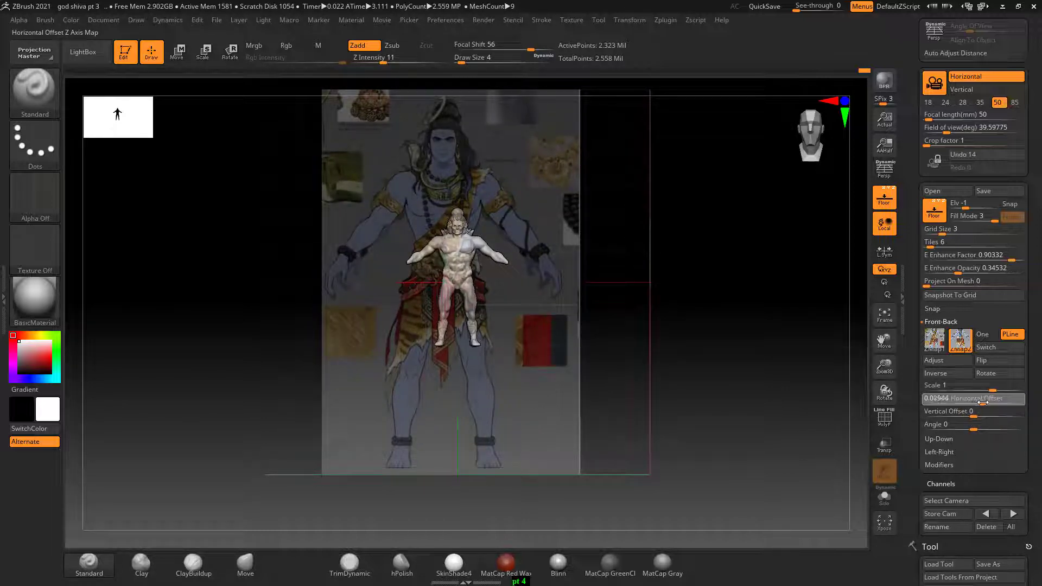
{"action": "left_click", "coordinate": [795, 391], "text": "ctrl+shift"}
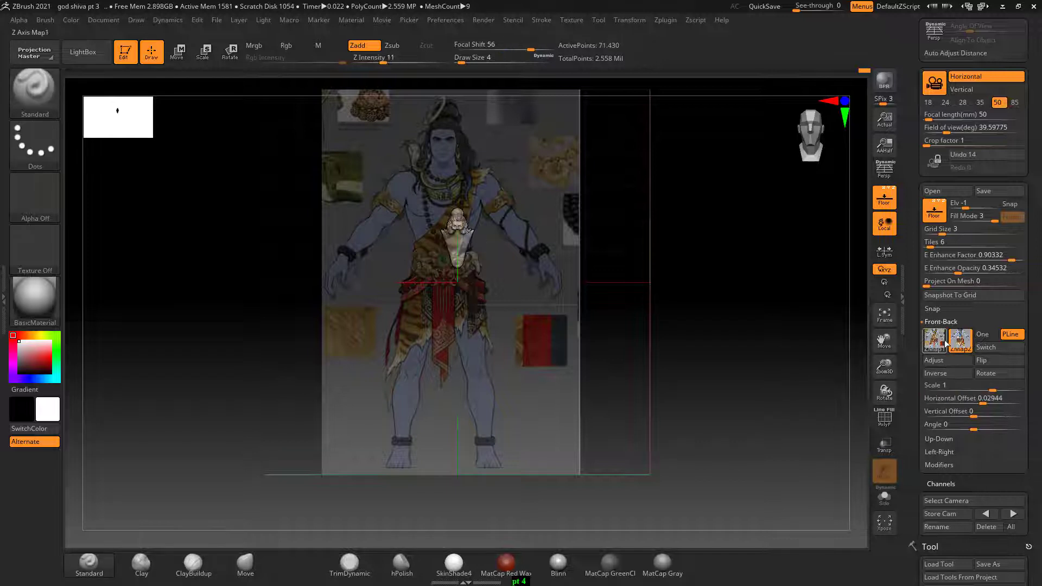
{"action": "left_click", "coordinate": [935, 339]}
{"action": "left_click_drag", "start_coordinate": [971, 400], "coordinate": [985, 409]}
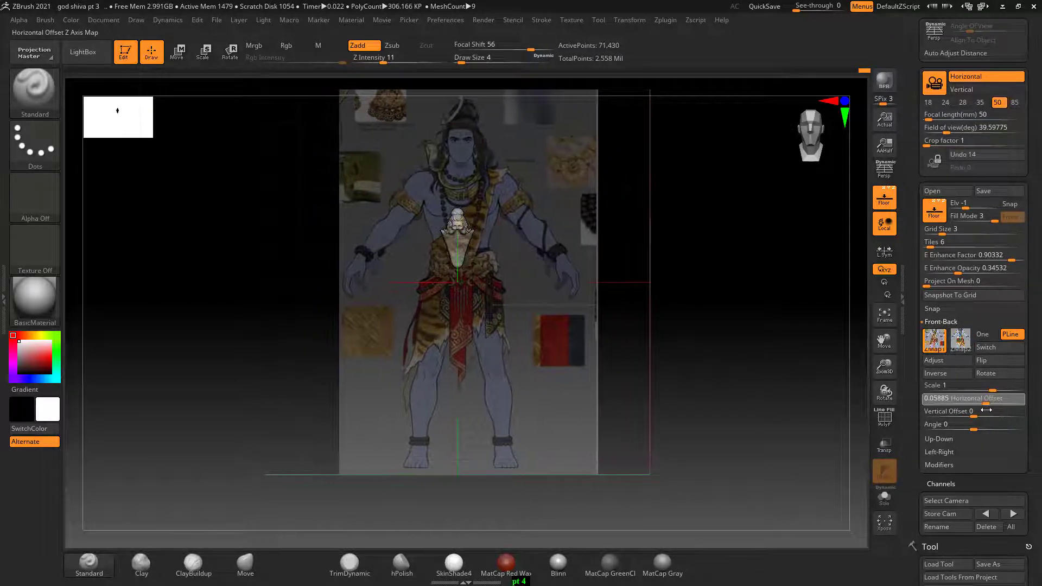
{"action": "right_click", "coordinate": [764, 340]}
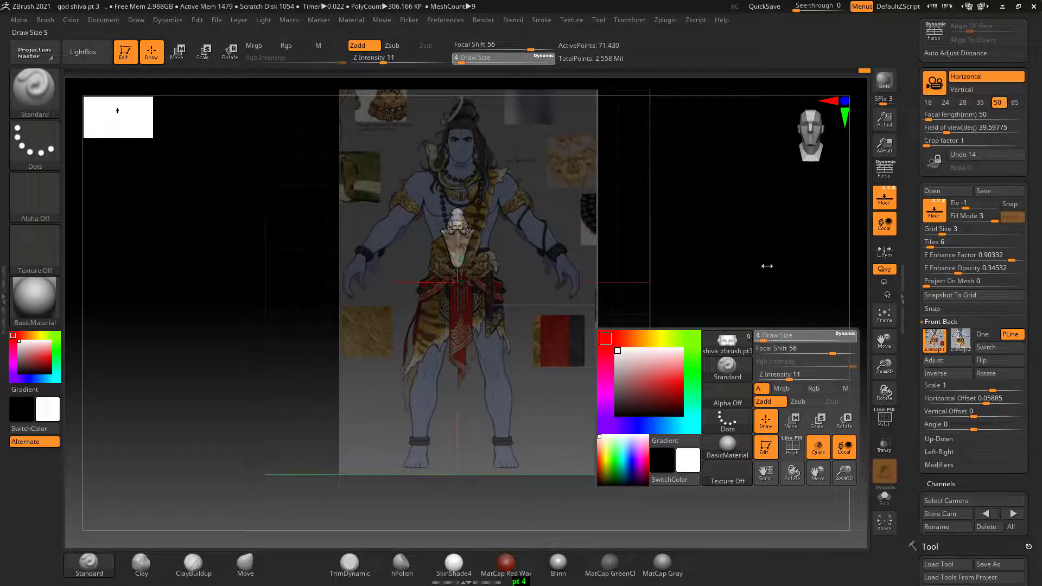
{"action": "left_click", "coordinate": [846, 103]}
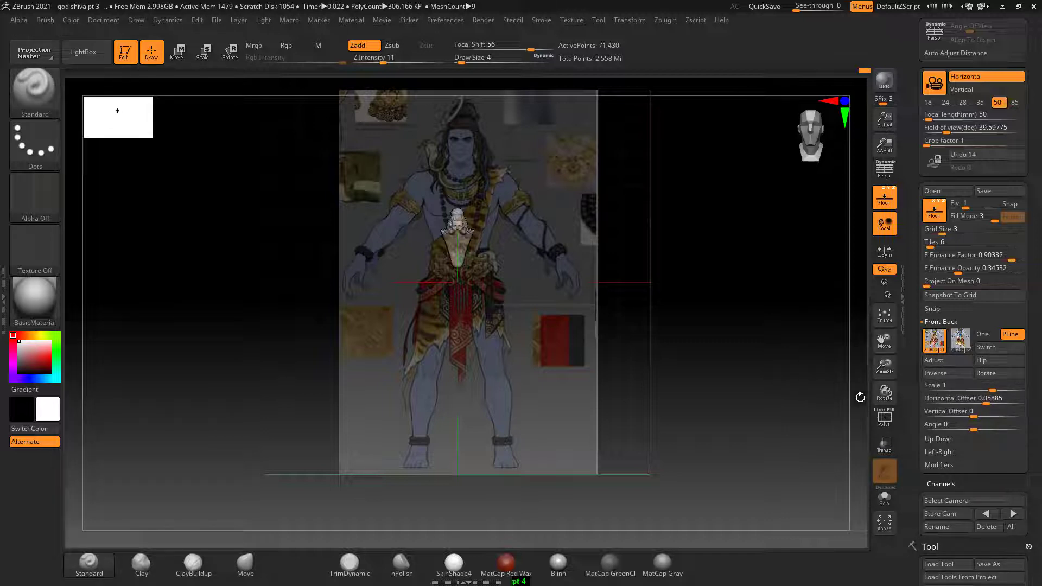
{"action": "mouse_move", "coordinate": [732, 382]}
{"action": "left_mouse_down"}
{"action": "mouse_move", "coordinate": [847, 389]}
{"action": "mouse_move", "coordinate": [751, 372]}
{"action": "left_mouse_up"}
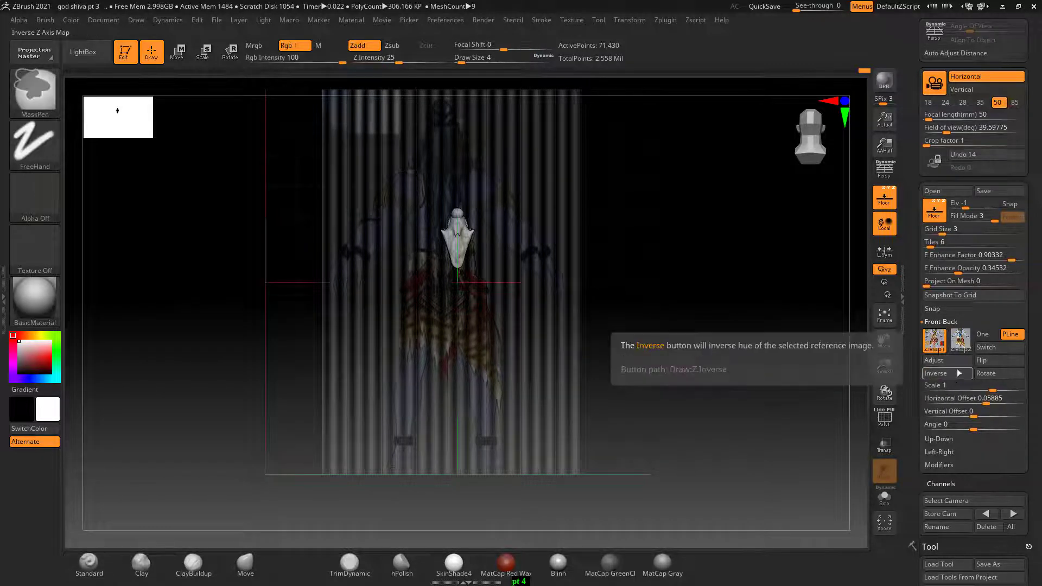
Compare the front and back map horizontal offsets by toggling between Map1 and Map2.
{"action": "left_click", "coordinate": [959, 341]}
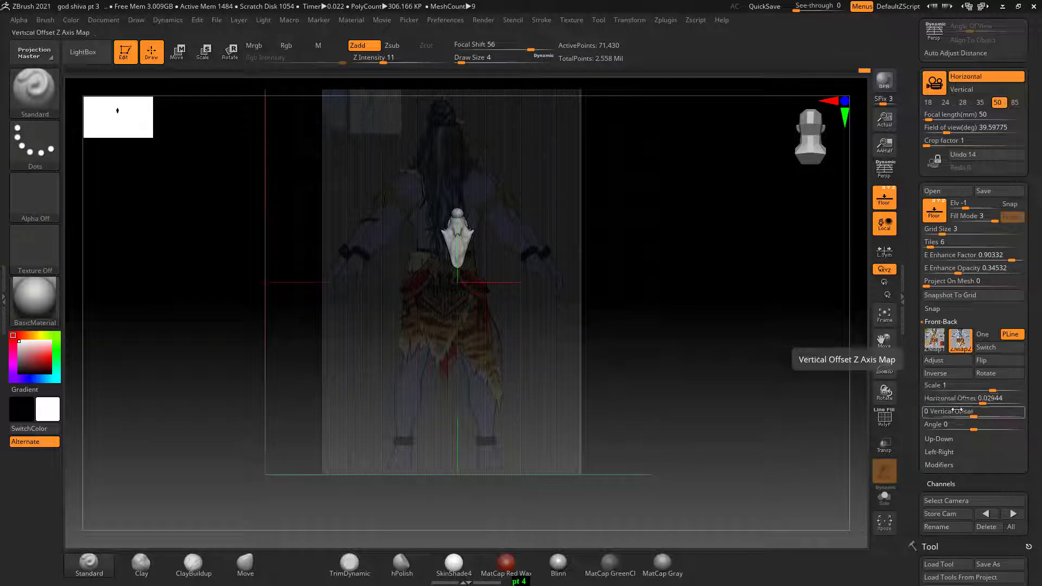
{"action": "left_click", "coordinate": [939, 349]}
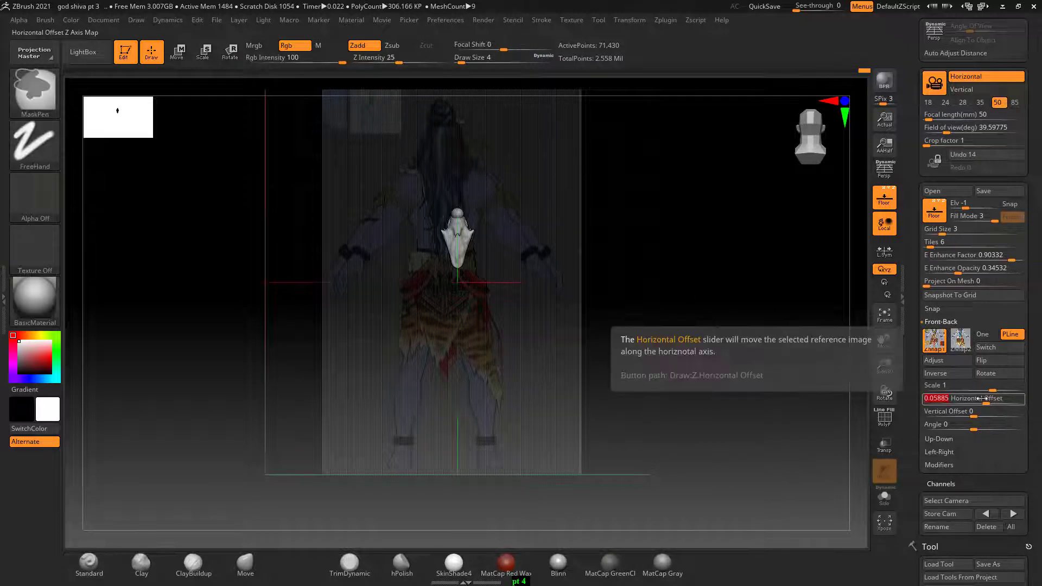
{"action": "left_click", "coordinate": [960, 342]}
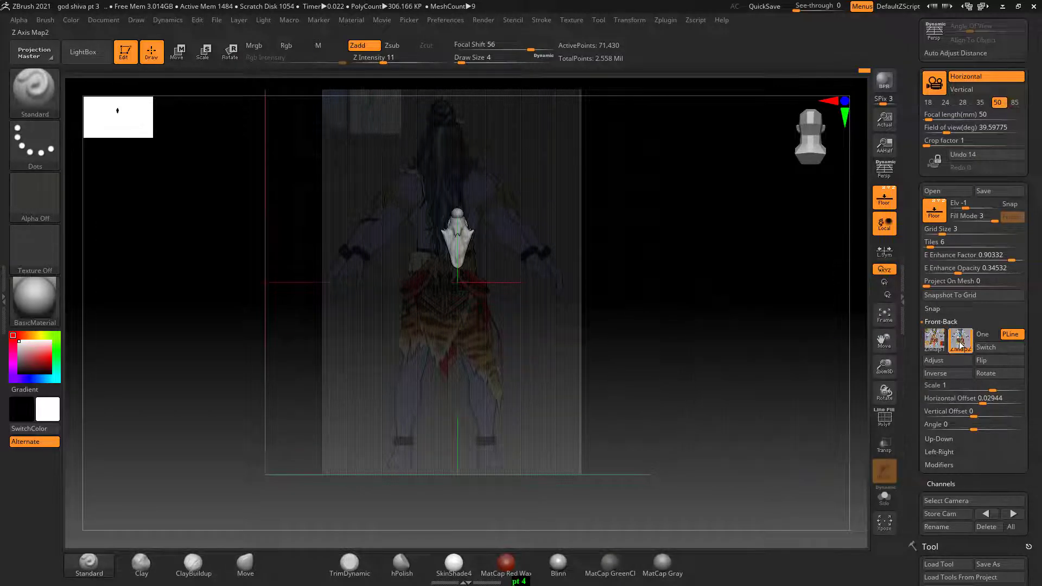
{"action": "left_click", "coordinate": [957, 398]}
{"action": "key", "text": "ctrl"}
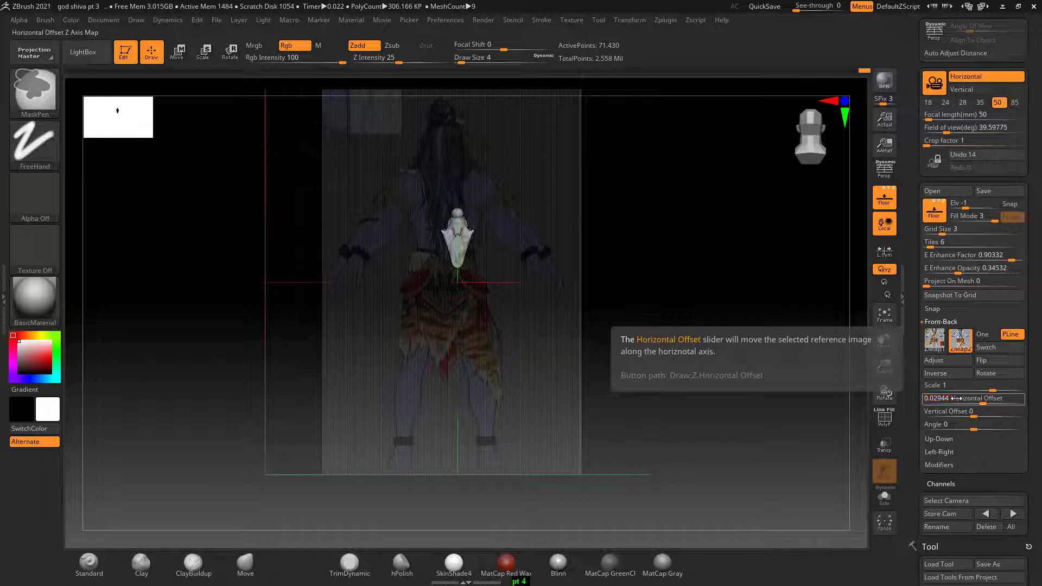
{"action": "left_click", "coordinate": [934, 342]}
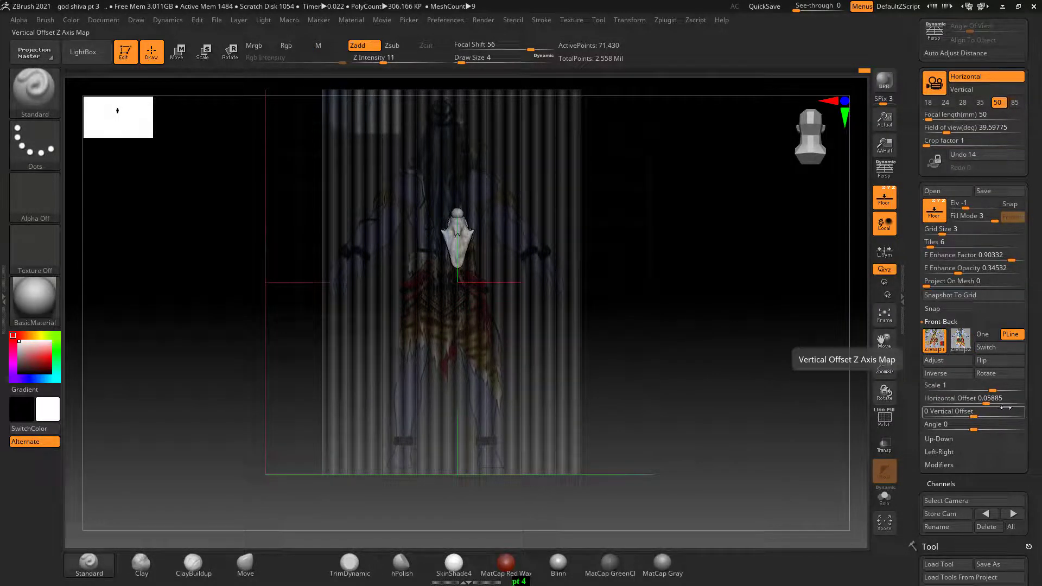
{"action": "left_click", "coordinate": [960, 339]}
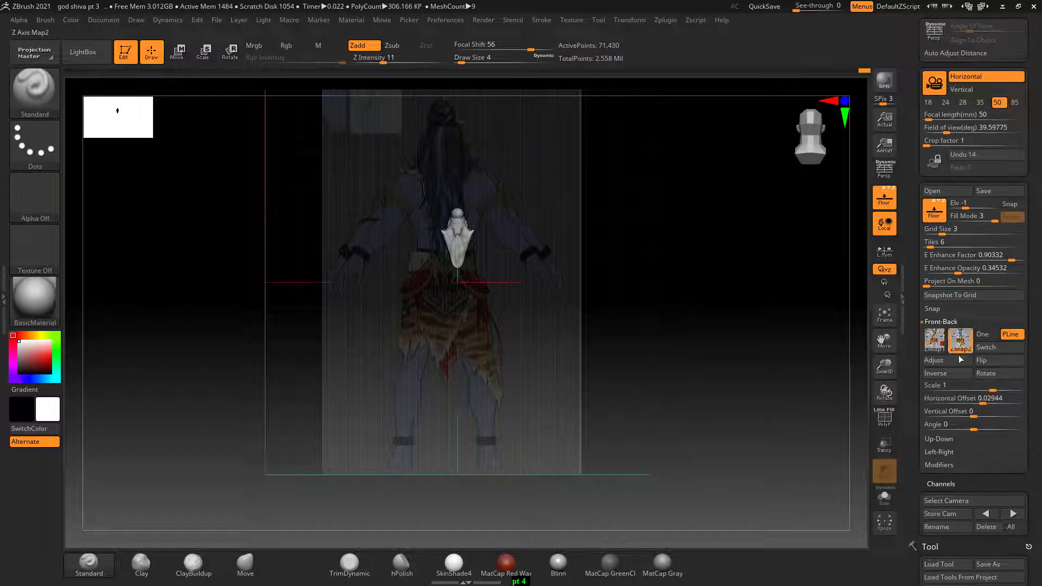
Enter a new back-map Horizontal Offset and fine-tune it to about -0.03364.
{"action": "left_click", "coordinate": [980, 398]}
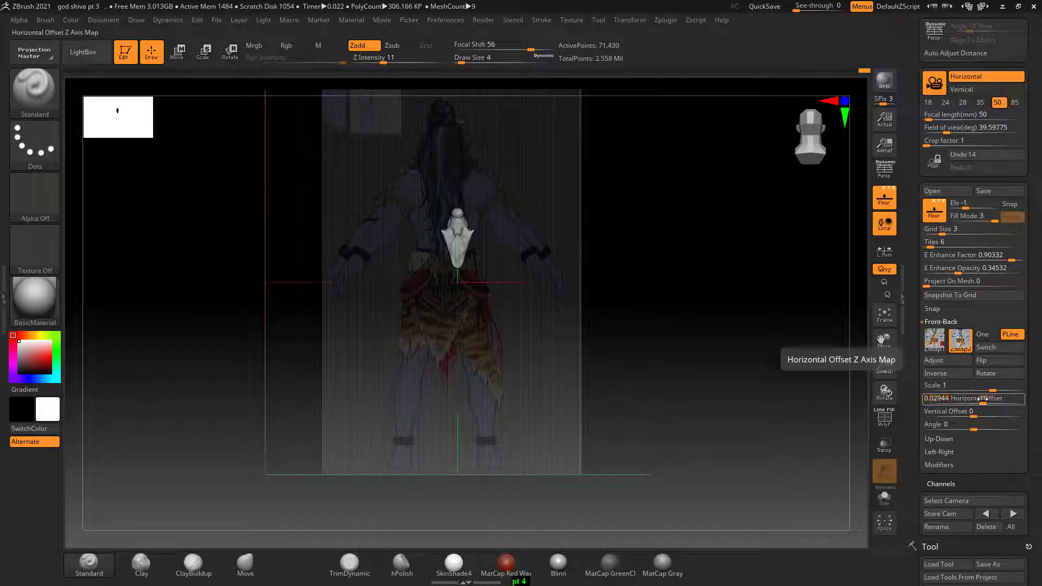
{"action": "key", "text": "BackSpace"}
{"action": "key", "text": "BackSpace"}
{"action": "type", "text": "88"}
{"action": "key", "text": "Return"}
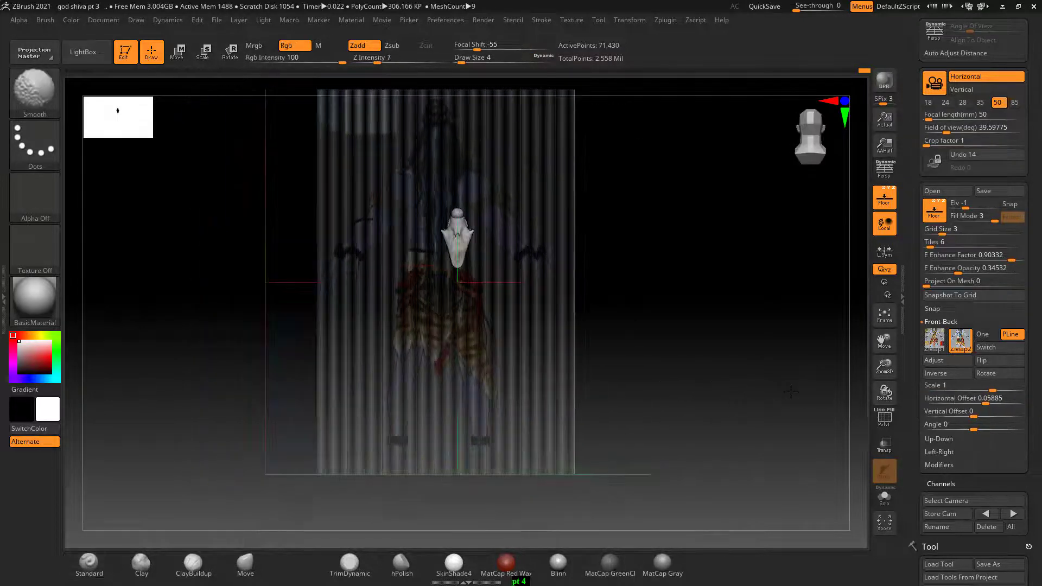
{"action": "left_click_drag", "start_coordinate": [773, 416], "coordinate": [754, 397], "text": "alt"}
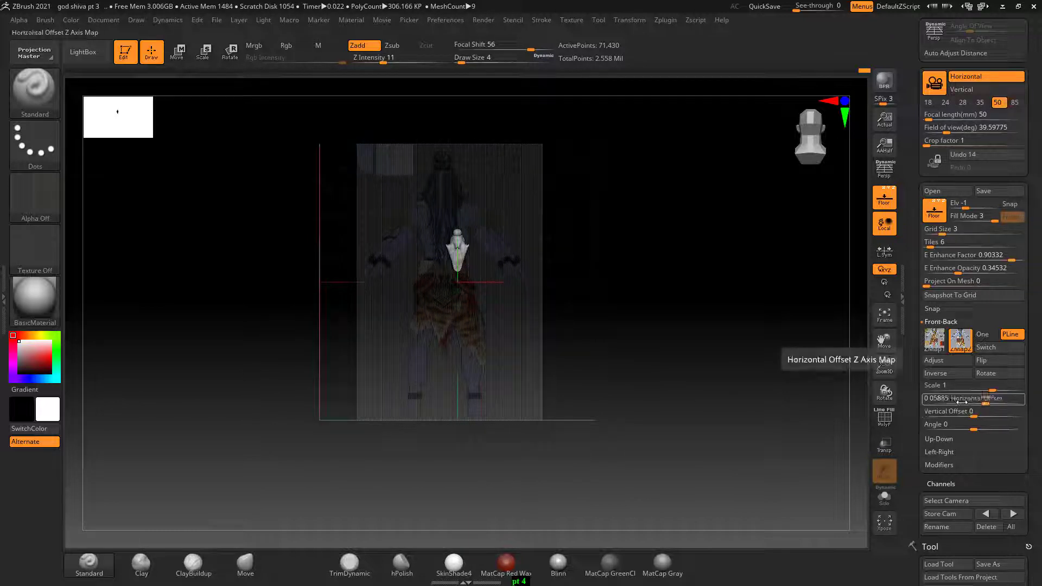
{"action": "left_click_drag", "start_coordinate": [971, 401], "coordinate": [964, 402]}
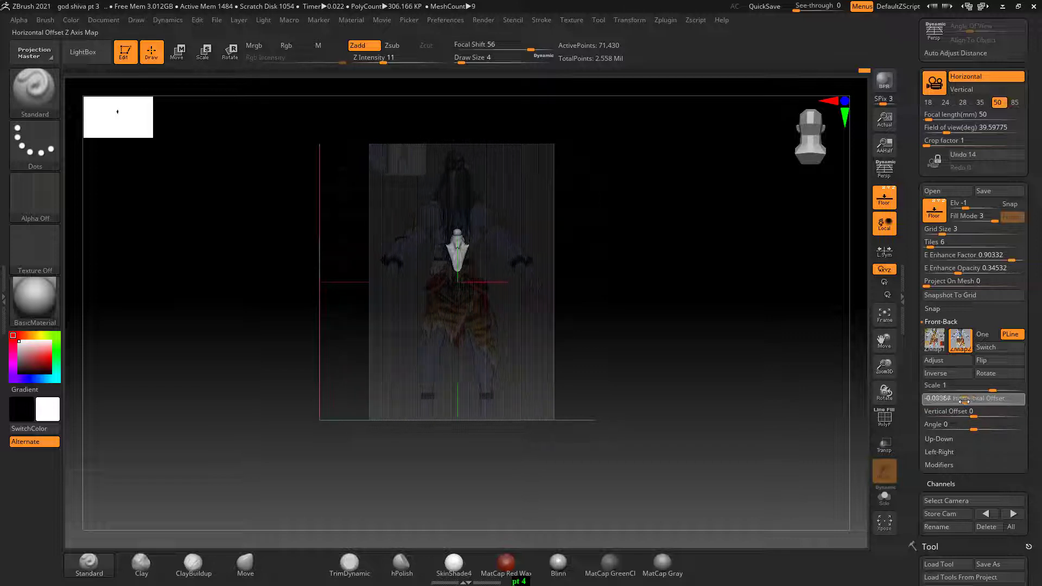
{"action": "mouse_move", "coordinate": [775, 403]}
{"action": "left_mouse_down"}
{"action": "mouse_move", "coordinate": [679, 360]}
{"action": "mouse_move", "coordinate": [779, 377]}
{"action": "mouse_move", "coordinate": [770, 391]}
{"action": "mouse_move", "coordinate": [789, 407]}
{"action": "mouse_move", "coordinate": [767, 407]}
{"action": "left_mouse_up"}
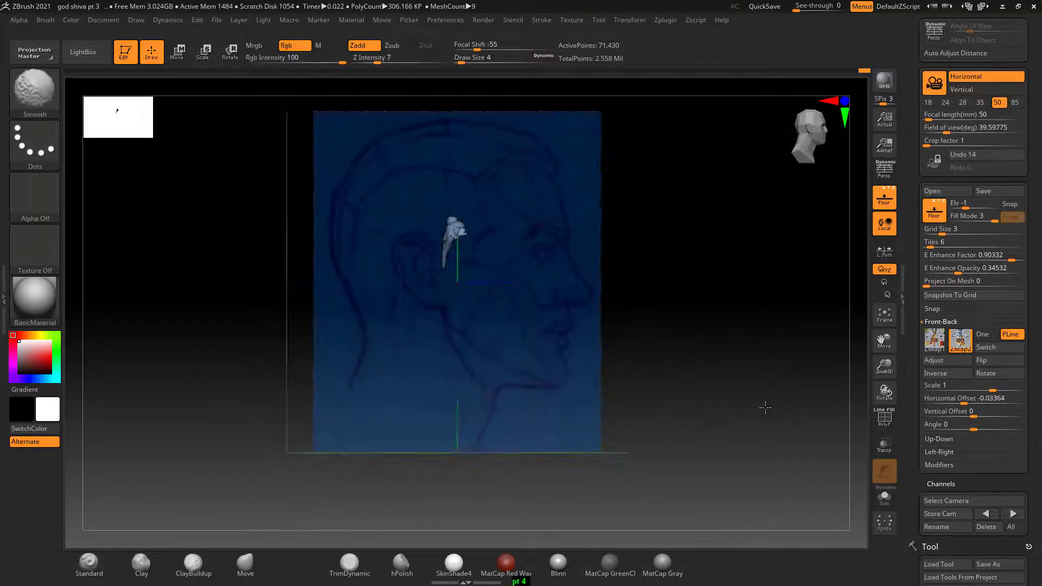
Load 'god _shiva R_side' as the first Left-Right side reference image.
{"action": "left_click", "coordinate": [942, 452]}
{"action": "mouse_move", "coordinate": [934, 367]}
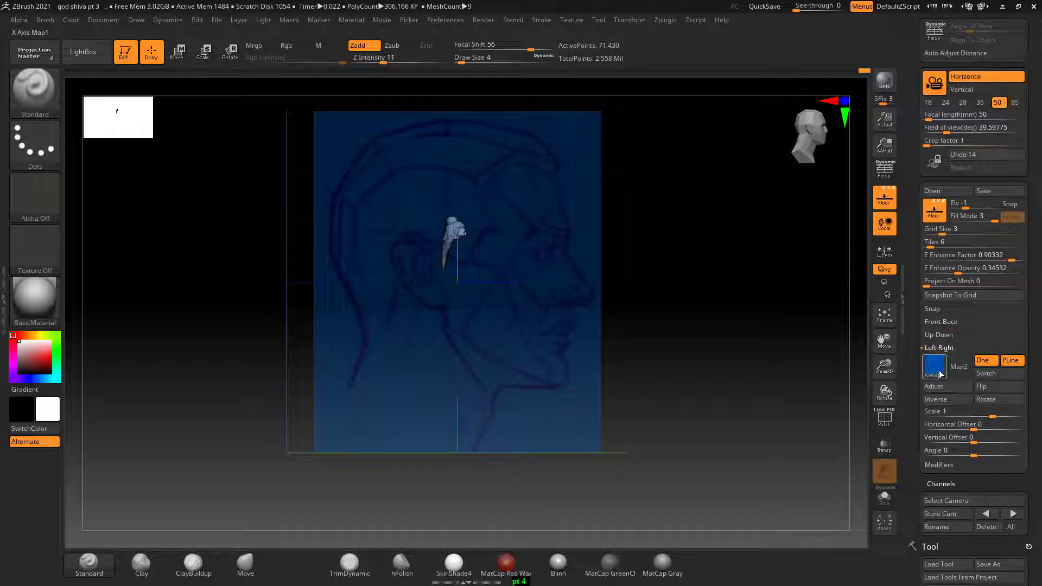
{"action": "left_click", "coordinate": [939, 373]}
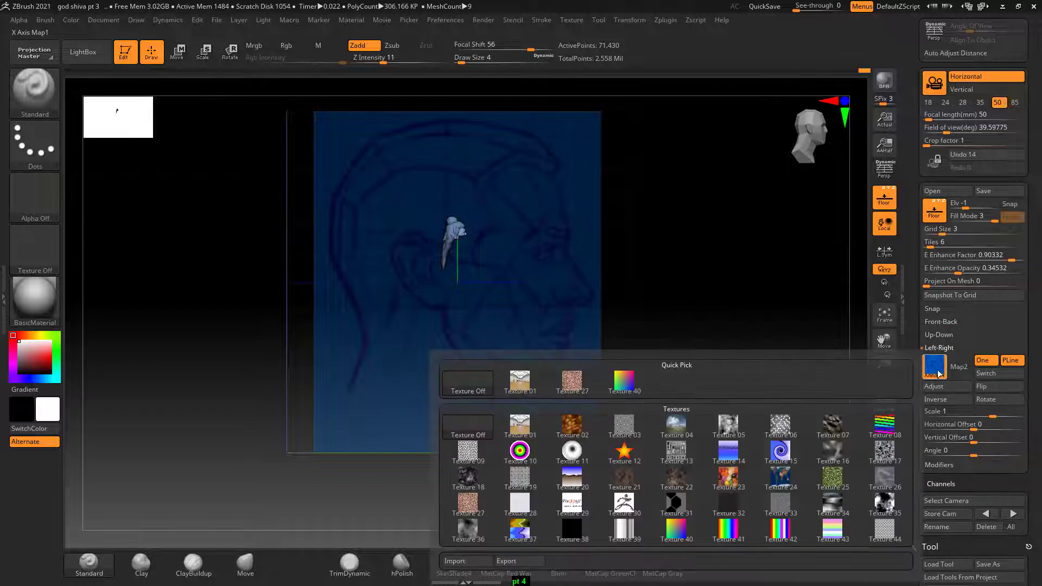
{"action": "left_click", "coordinate": [451, 562]}
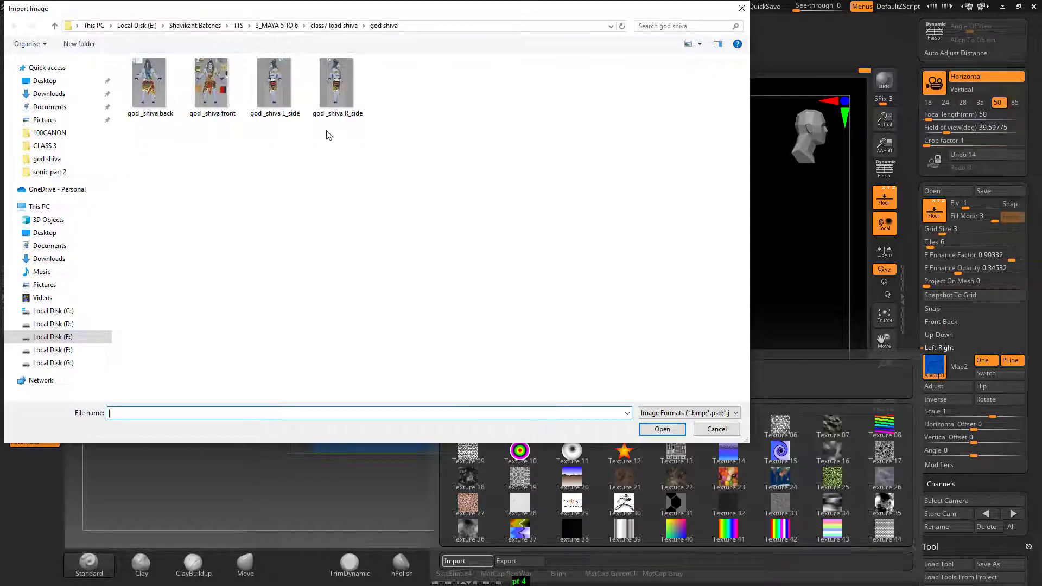
{"action": "left_click", "coordinate": [336, 98]}
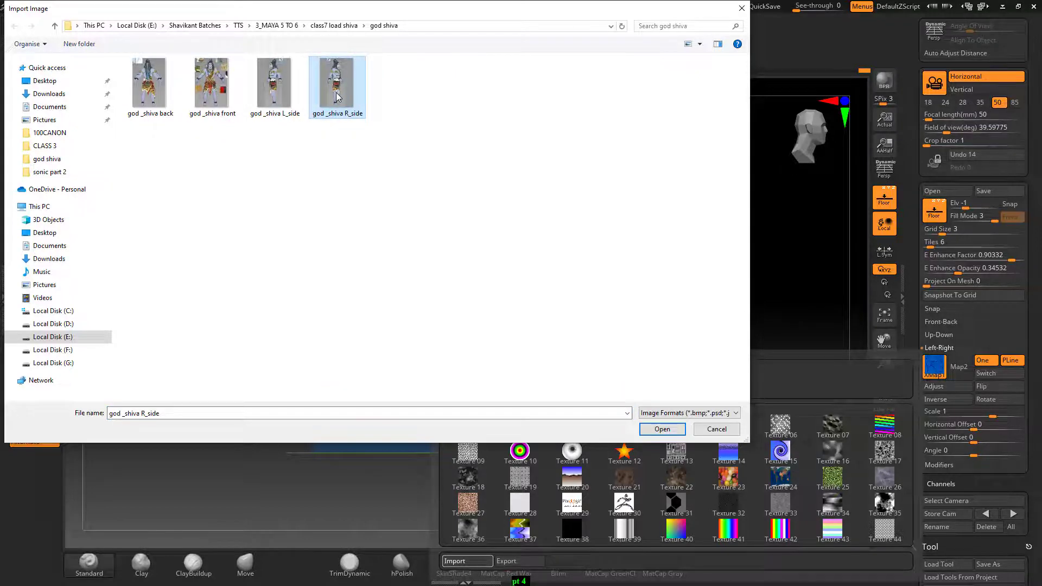
{"action": "double_click", "coordinate": [337, 97]}
{"action": "left_click_drag", "start_coordinate": [712, 307], "coordinate": [737, 324], "text": "shift"}
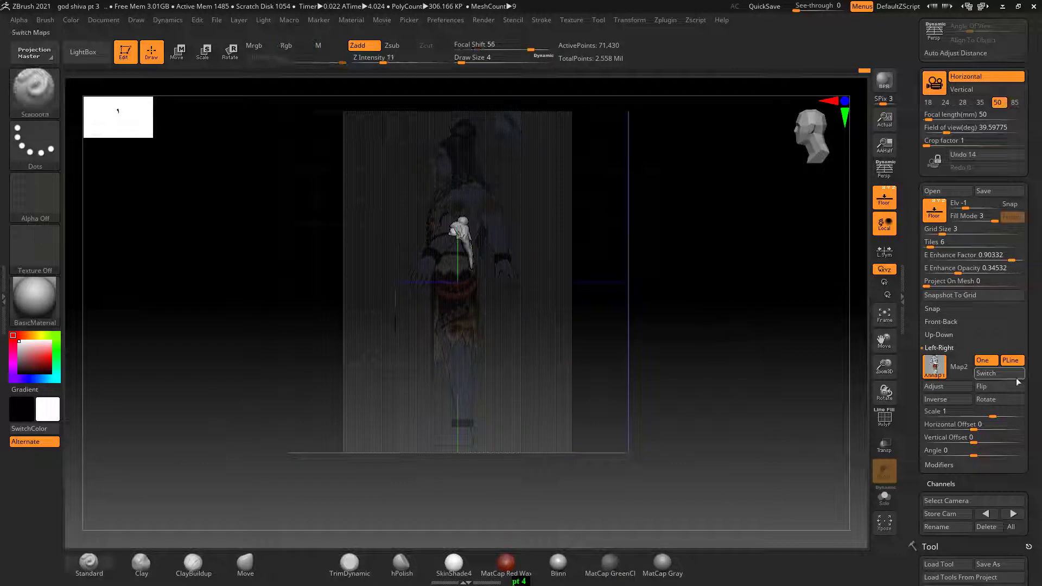
Load 'god _shiva L_side' as the second Left-Right map.
{"action": "left_click", "coordinate": [959, 369]}
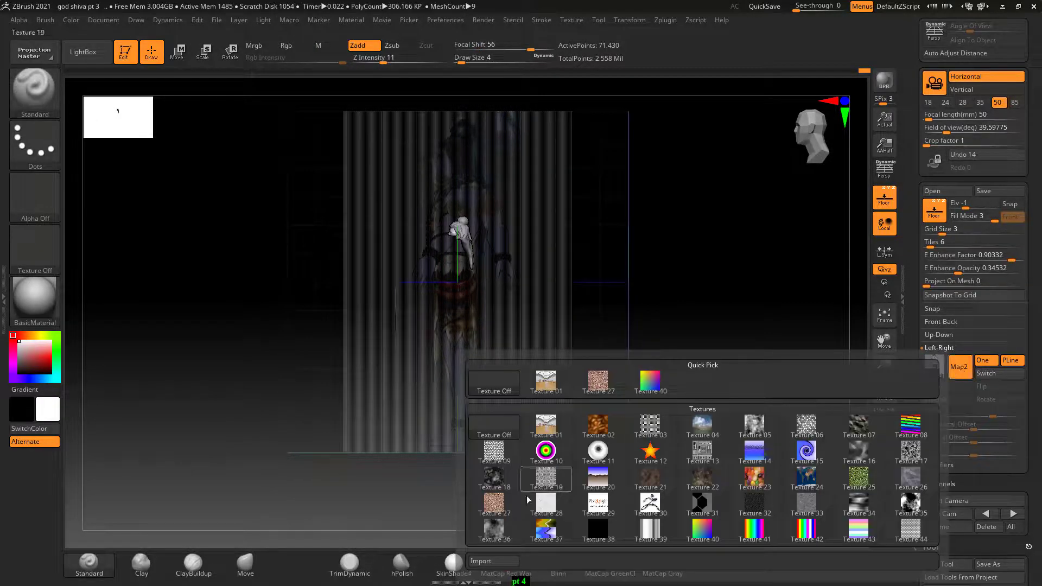
{"action": "left_click", "coordinate": [480, 561]}
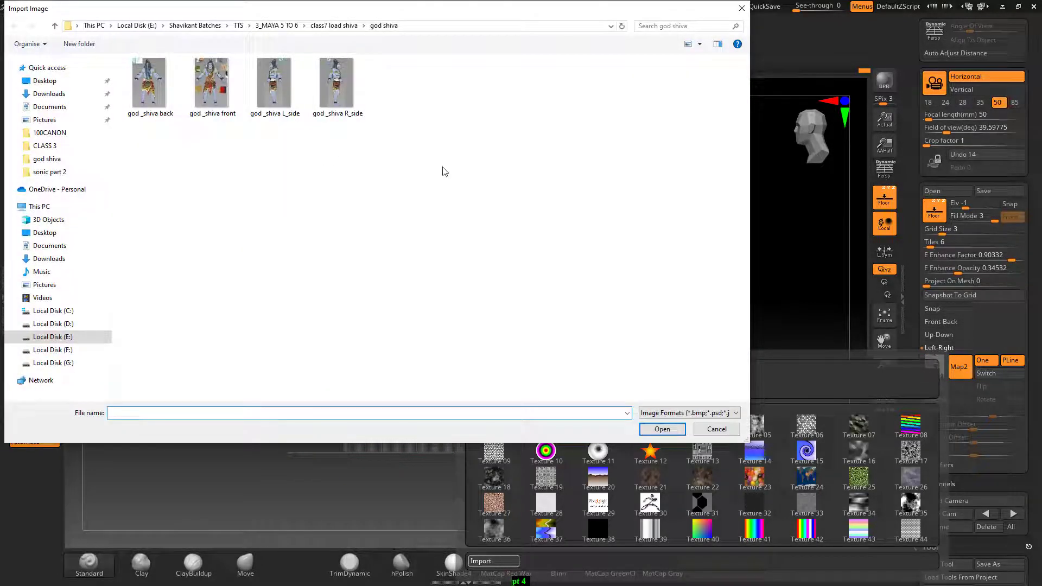
{"action": "double_click", "coordinate": [274, 98]}
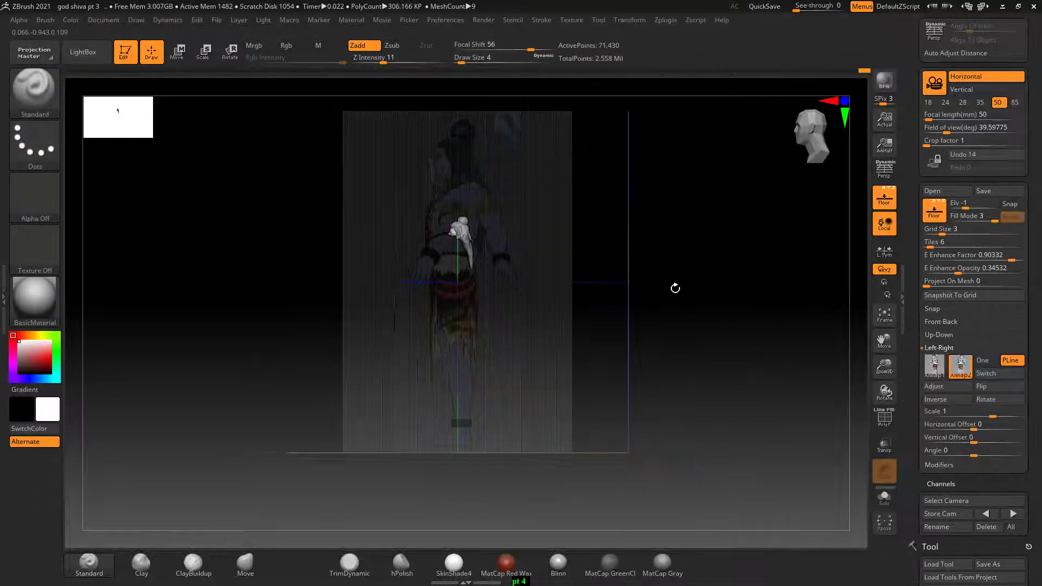
From a front view, set the reference planes' Grid Size to 0.9447.
{"action": "left_click_drag", "start_coordinate": [760, 291], "coordinate": [791, 297]}
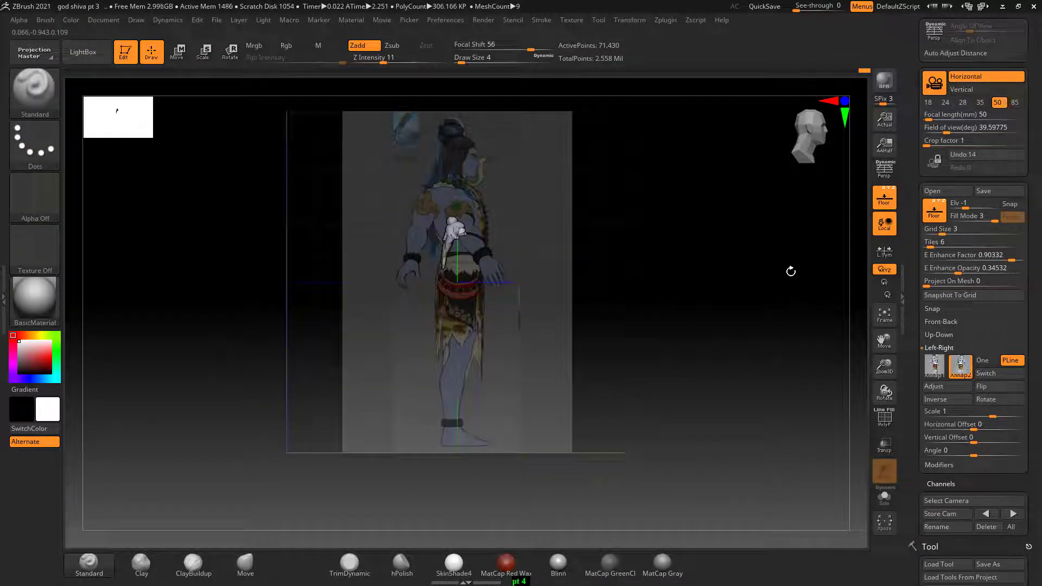
{"action": "mouse_move", "coordinate": [779, 274]}
{"action": "left_mouse_down"}
{"action": "mouse_move", "coordinate": [746, 282]}
{"action": "mouse_move", "coordinate": [799, 284]}
{"action": "mouse_move", "coordinate": [772, 291]}
{"action": "mouse_move", "coordinate": [787, 323]}
{"action": "left_mouse_up"}
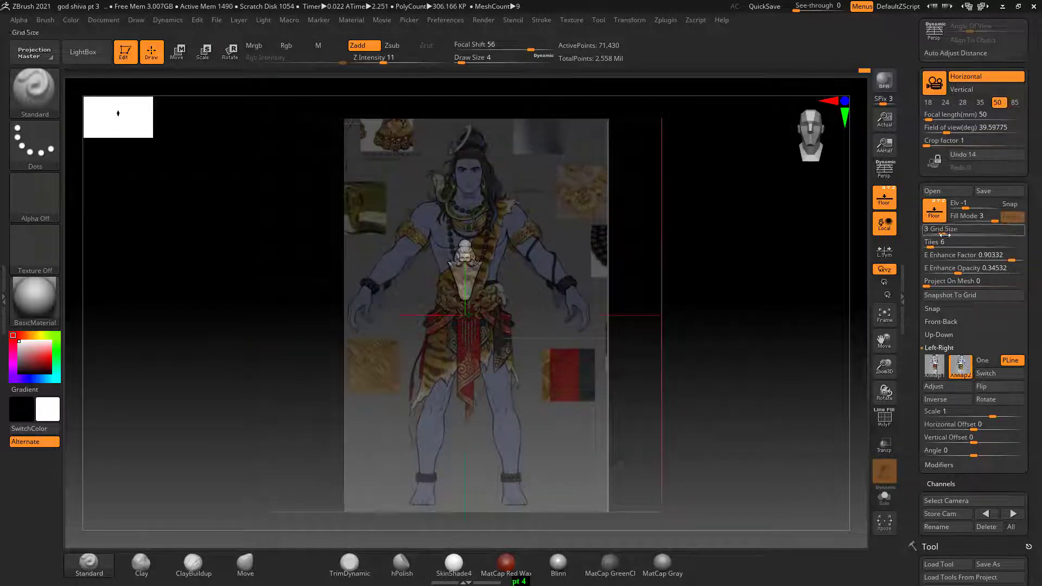
{"action": "left_click_drag", "start_coordinate": [926, 230], "coordinate": [936, 237]}
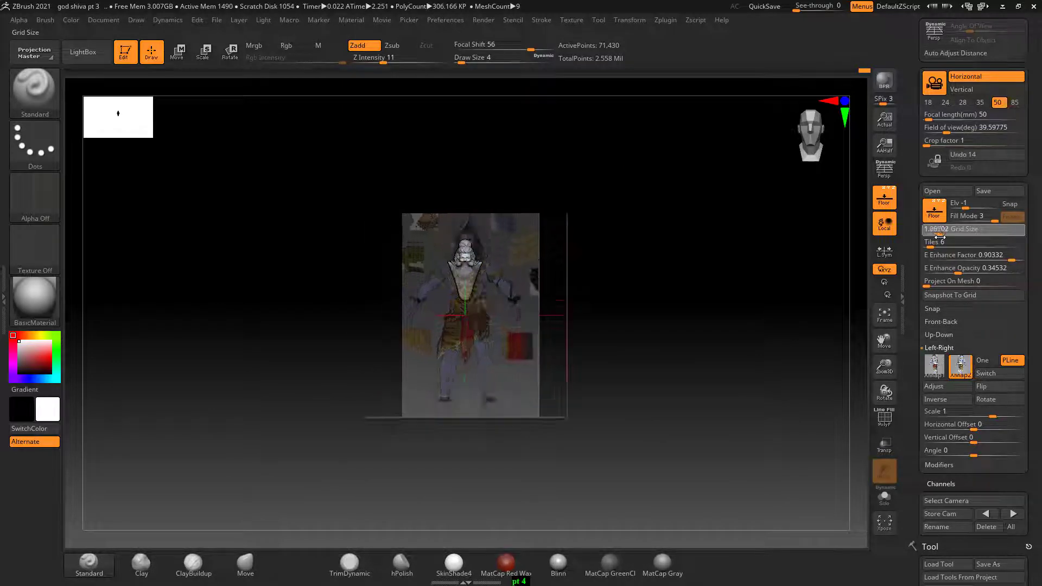
{"action": "left_click_drag", "start_coordinate": [936, 237], "coordinate": [930, 238]}
Zoom in and switch to the full body mesh (2.323 Mil points).
{"action": "scroll", "coordinate": [735, 377], "scroll_direction": "up", "scroll_amount": 3}
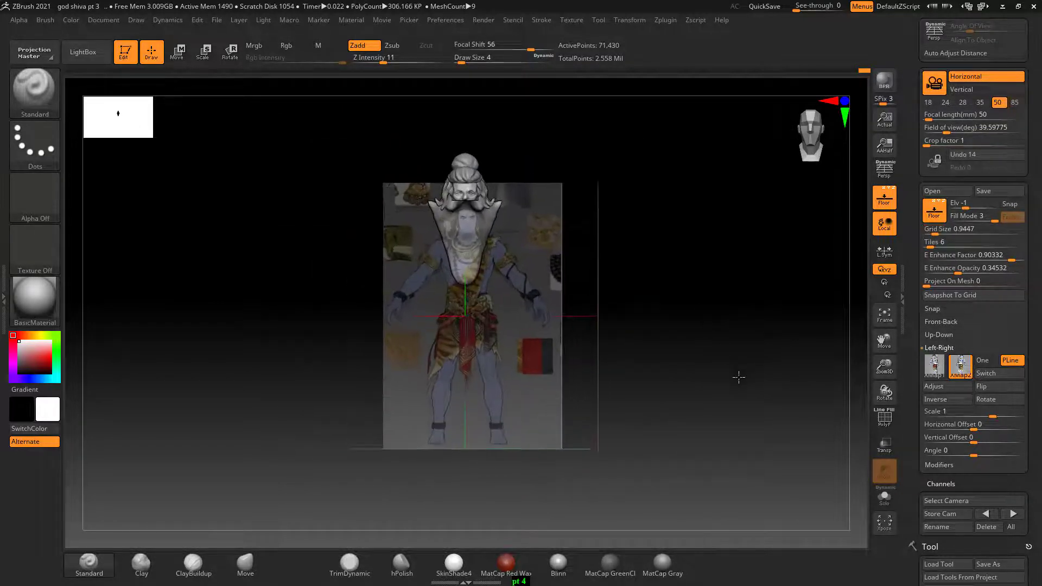
{"action": "scroll", "coordinate": [727, 340], "scroll_direction": "up", "scroll_amount": 2}
{"action": "key", "text": "shift"}
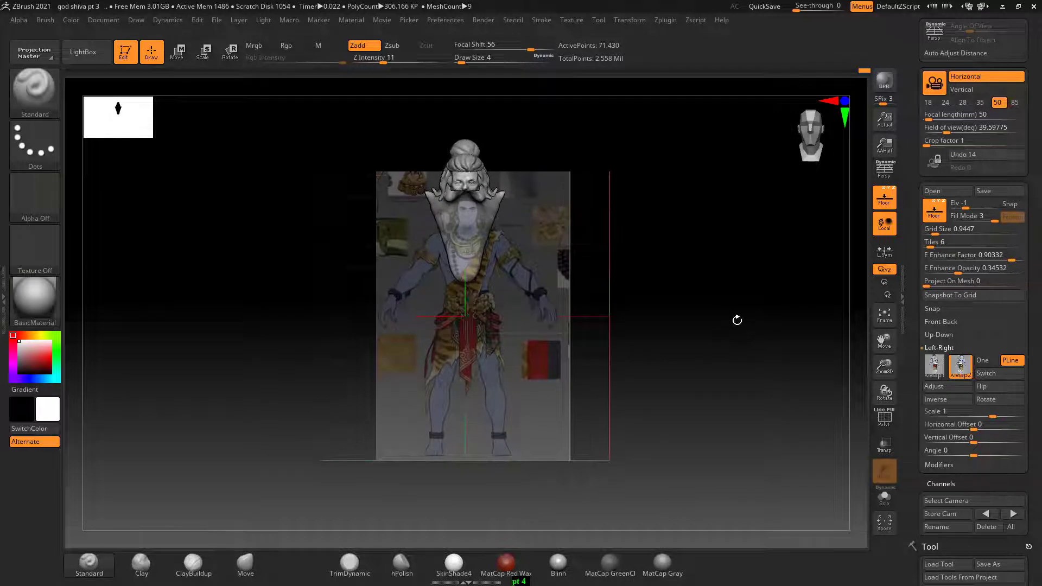
{"action": "scroll", "coordinate": [749, 326], "scroll_direction": "up", "scroll_amount": 2}
{"action": "scroll", "coordinate": [742, 314], "scroll_direction": "up", "scroll_amount": 1}
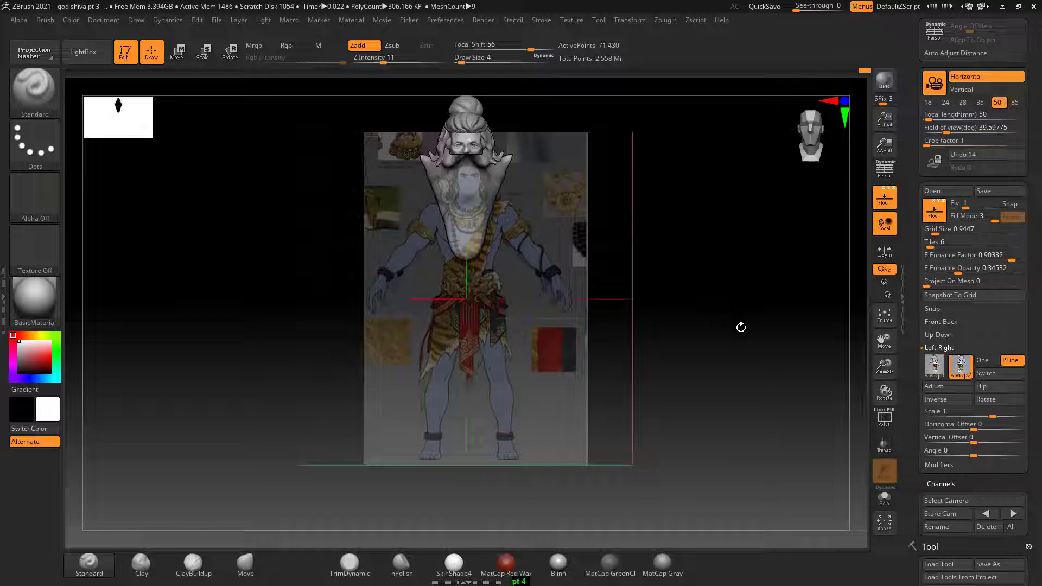
{"action": "key", "text": "Down"}
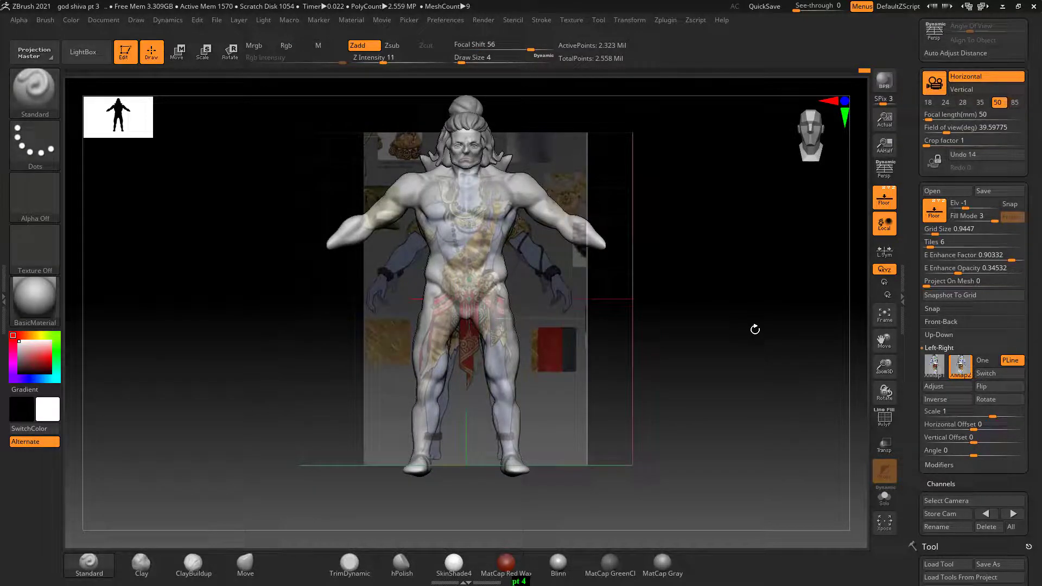
Set the reference Grid Size to 2.33055, then reduce it to 1.16908.
{"action": "left_click_drag", "start_coordinate": [752, 332], "coordinate": [723, 345]}
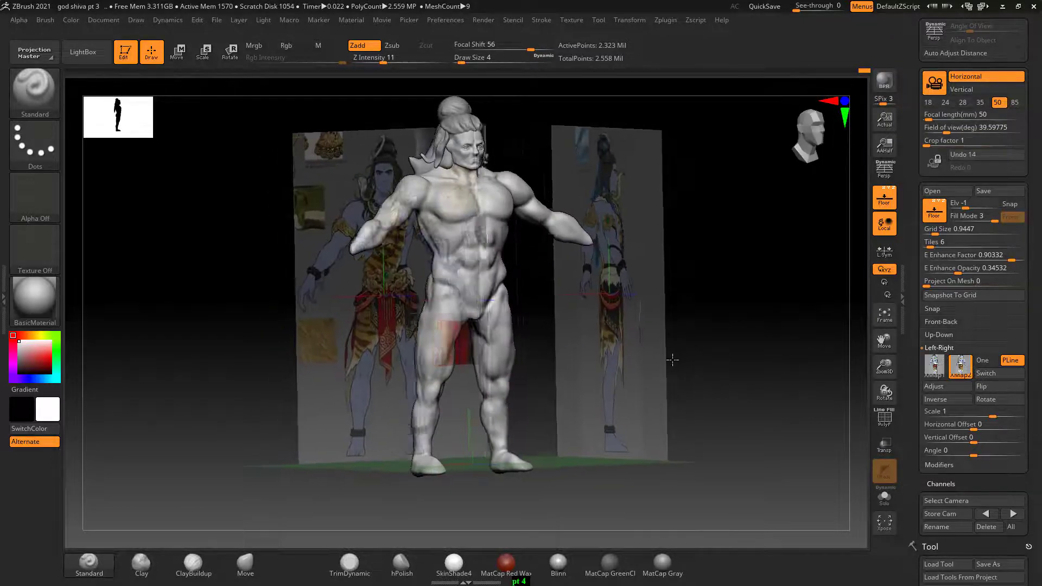
{"action": "left_click_drag", "start_coordinate": [717, 353], "coordinate": [711, 344]}
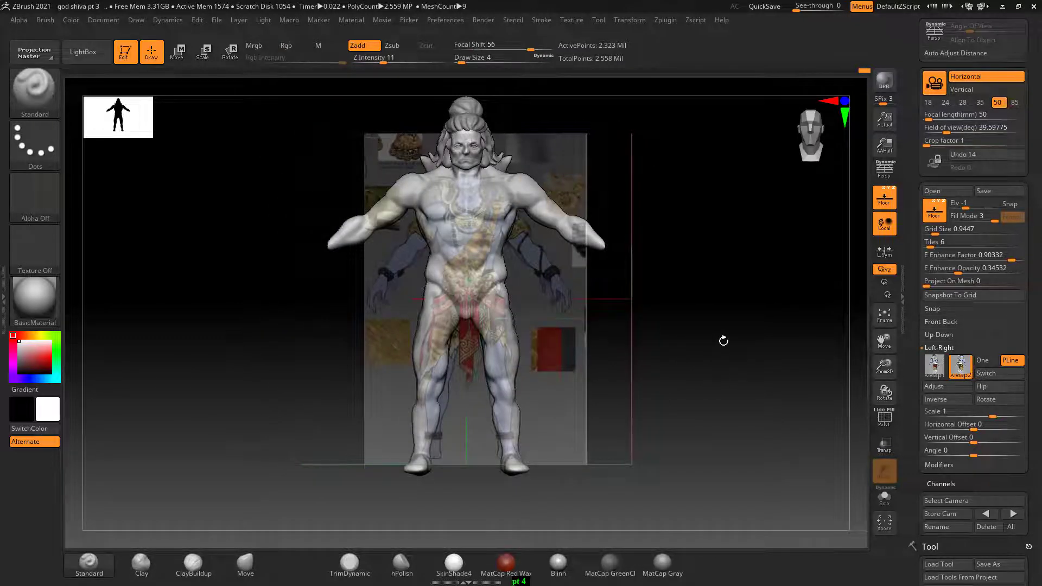
{"action": "left_click", "coordinate": [969, 228]}
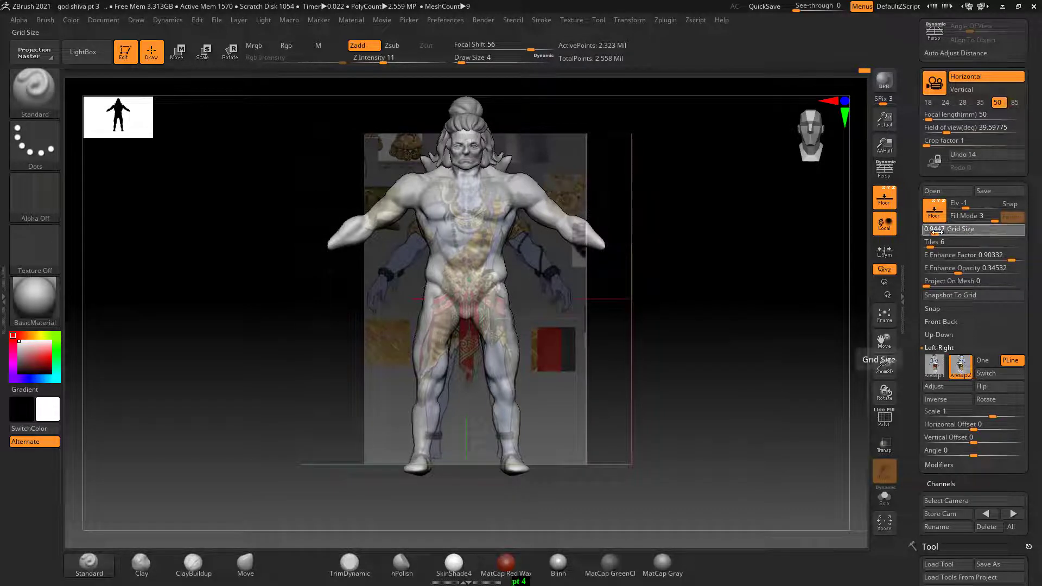
{"action": "type", "text": "2.33055"}
{"action": "key", "text": "Return"}
{"action": "left_click_drag", "start_coordinate": [939, 232], "coordinate": [937, 233]}
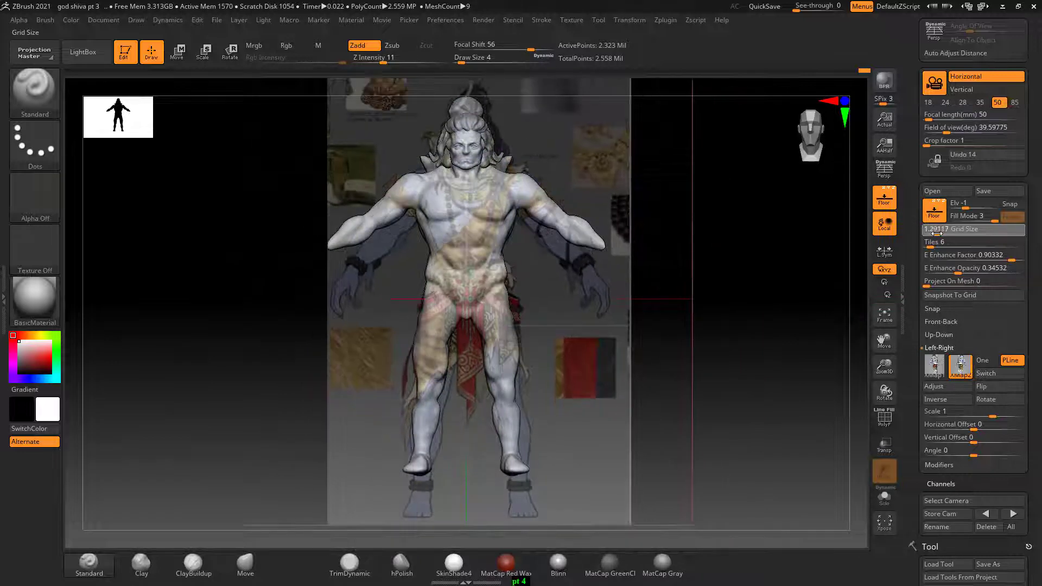
{"action": "left_click_drag", "start_coordinate": [937, 233], "coordinate": [936, 233]}
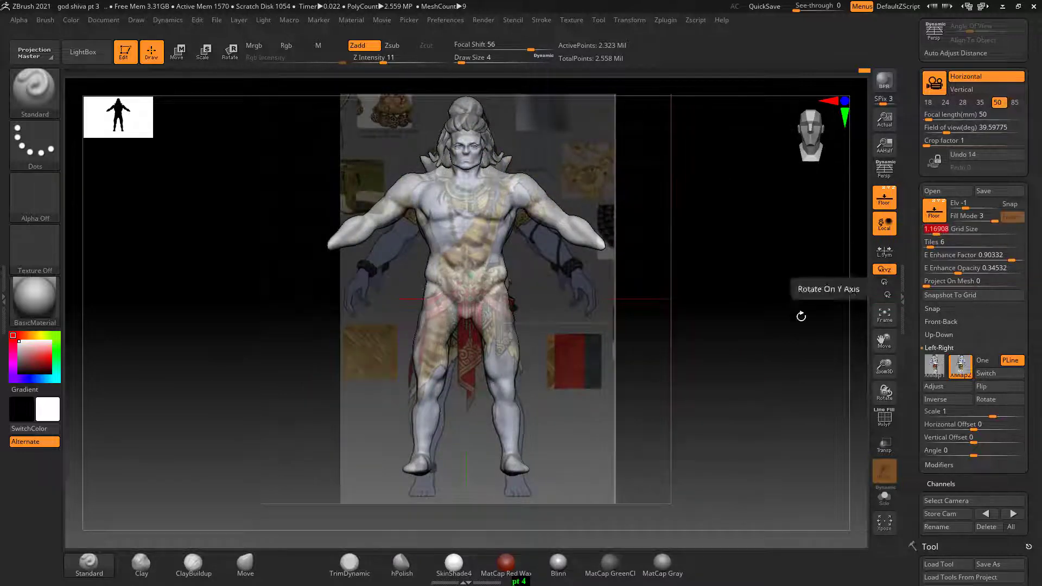
{"action": "left_click_drag", "start_coordinate": [800, 315], "coordinate": [758, 301], "text": "alt"}
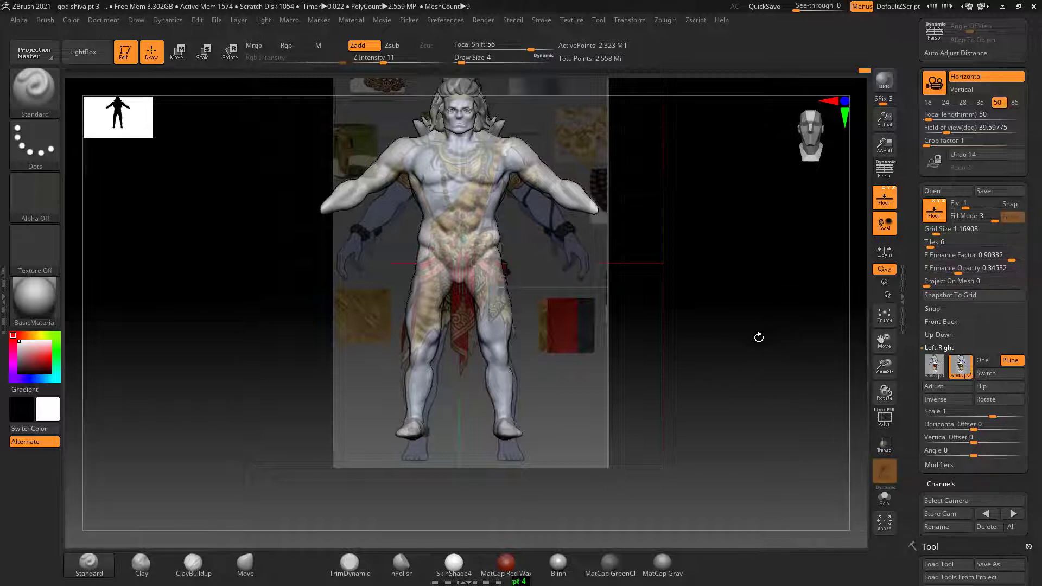
Show only the body and orbit to an exact side profile over the side reference.
{"action": "mouse_move", "coordinate": [759, 338]}
{"action": "left_mouse_down"}
{"action": "mouse_move", "coordinate": [791, 333]}
{"action": "mouse_move", "coordinate": [762, 340]}
{"action": "mouse_move", "coordinate": [774, 340]}
{"action": "mouse_move", "coordinate": [759, 368]}
{"action": "left_mouse_up"}
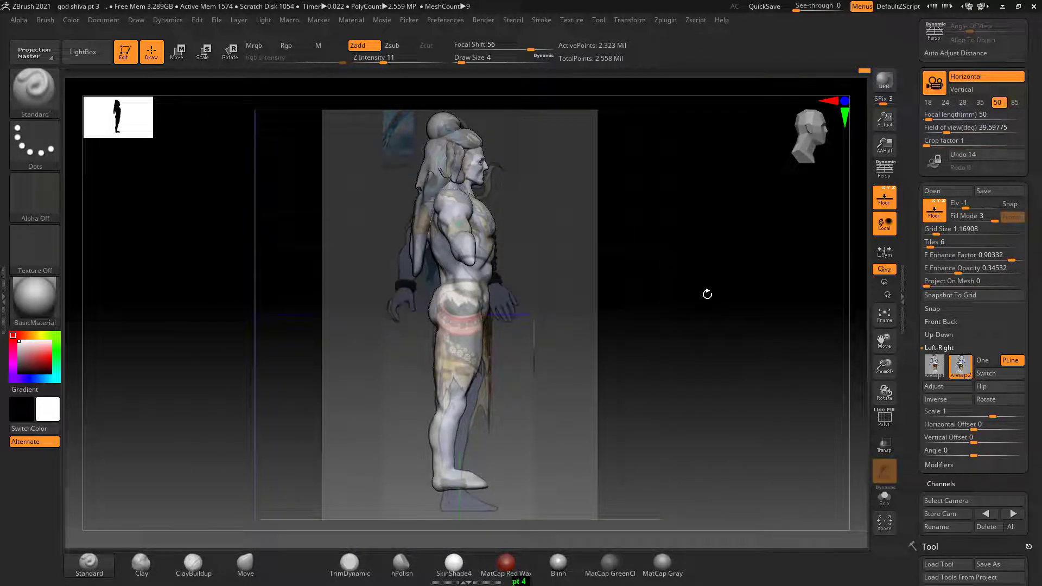
{"action": "mouse_move", "coordinate": [727, 328]}
{"action": "left_mouse_down"}
{"action": "mouse_move", "coordinate": [707, 332]}
{"action": "mouse_move", "coordinate": [756, 323]}
{"action": "left_mouse_up"}
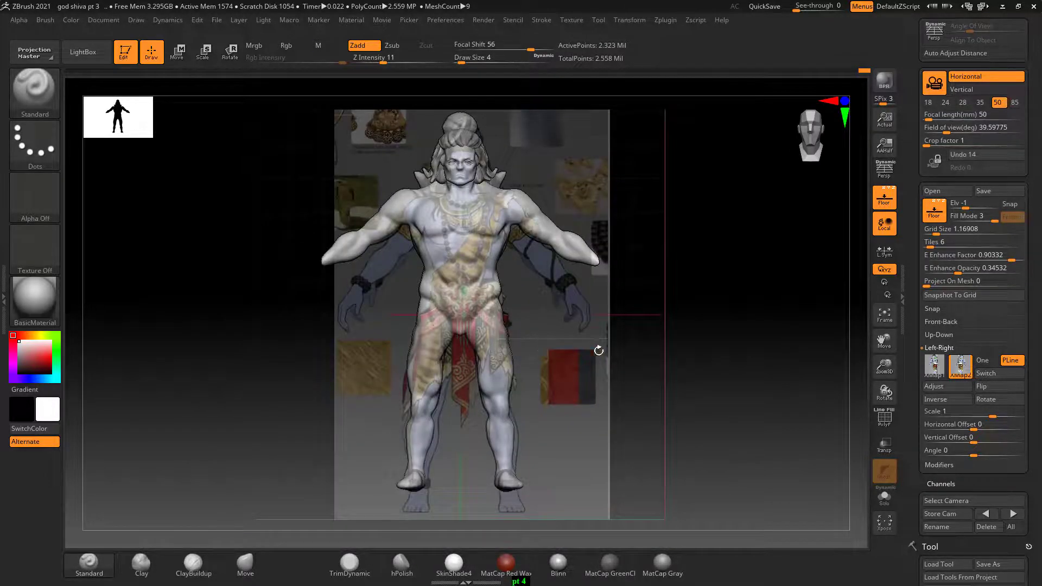
{"action": "scroll", "coordinate": [694, 353], "scroll_direction": "up", "scroll_amount": 2}
{"action": "scroll", "coordinate": [693, 352], "scroll_direction": "up", "scroll_amount": 3}
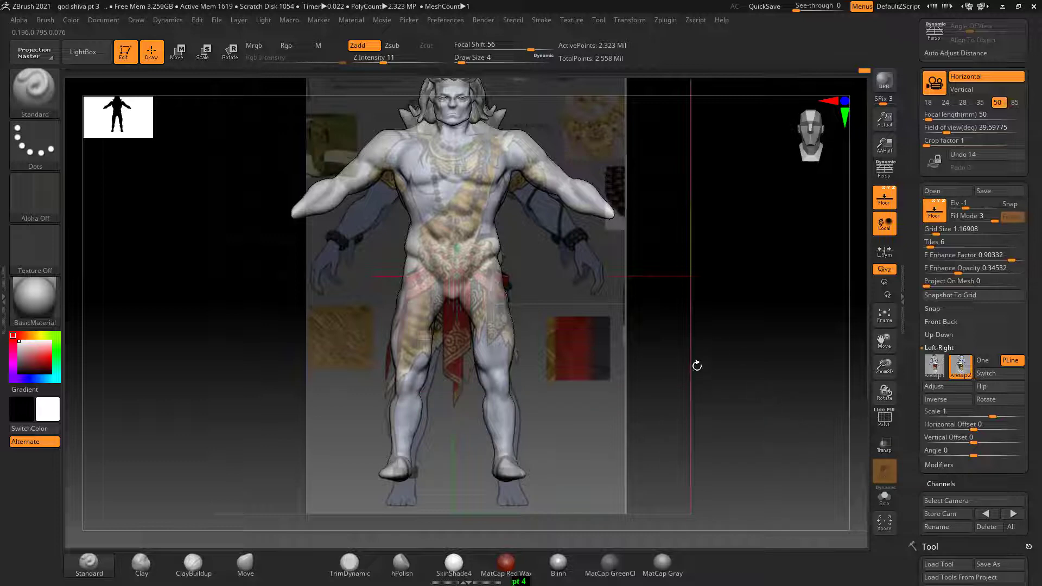
{"action": "mouse_move", "coordinate": [707, 409]}
{"action": "left_mouse_down"}
{"action": "mouse_move", "coordinate": [739, 408]}
{"action": "mouse_move", "coordinate": [670, 449]}
{"action": "mouse_move", "coordinate": [675, 481]}
{"action": "left_mouse_up"}
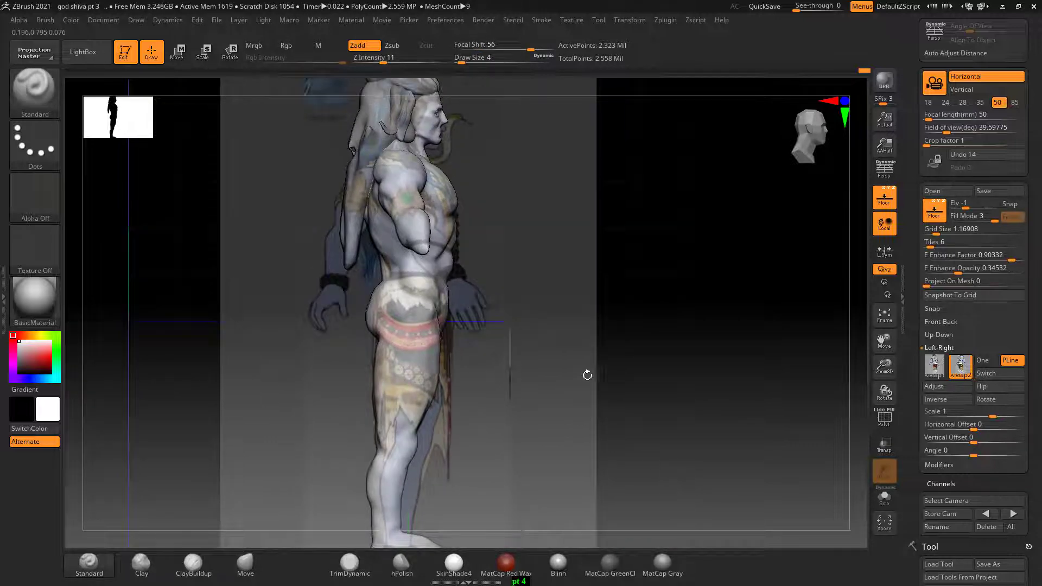
{"action": "mouse_move", "coordinate": [639, 357]}
{"action": "left_mouse_down"}
{"action": "mouse_move", "coordinate": [693, 435]}
{"action": "mouse_move", "coordinate": [713, 386]}
{"action": "mouse_move", "coordinate": [711, 416]}
{"action": "left_mouse_up"}
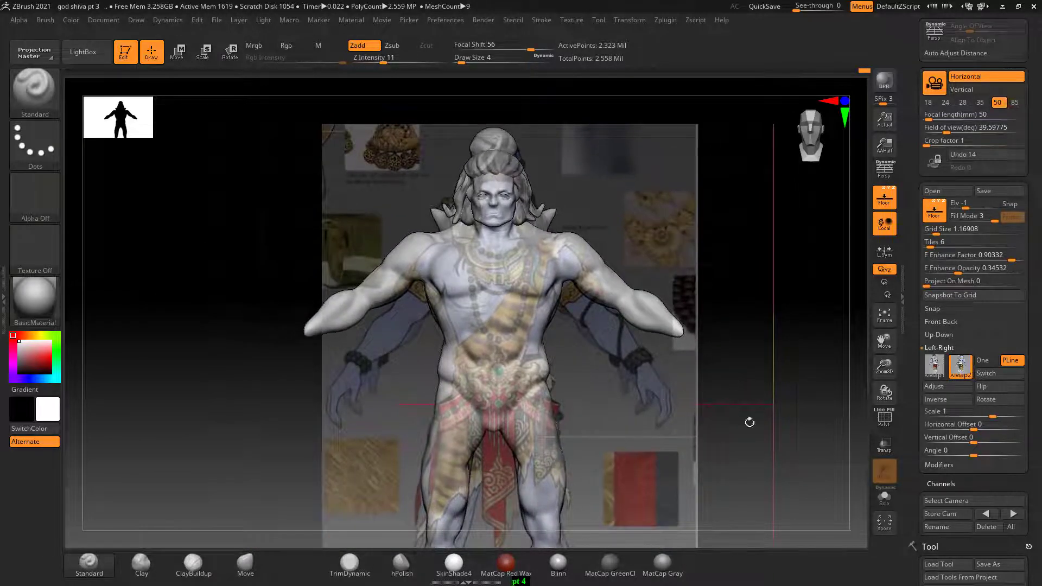
{"action": "left_click", "coordinate": [884, 497]}
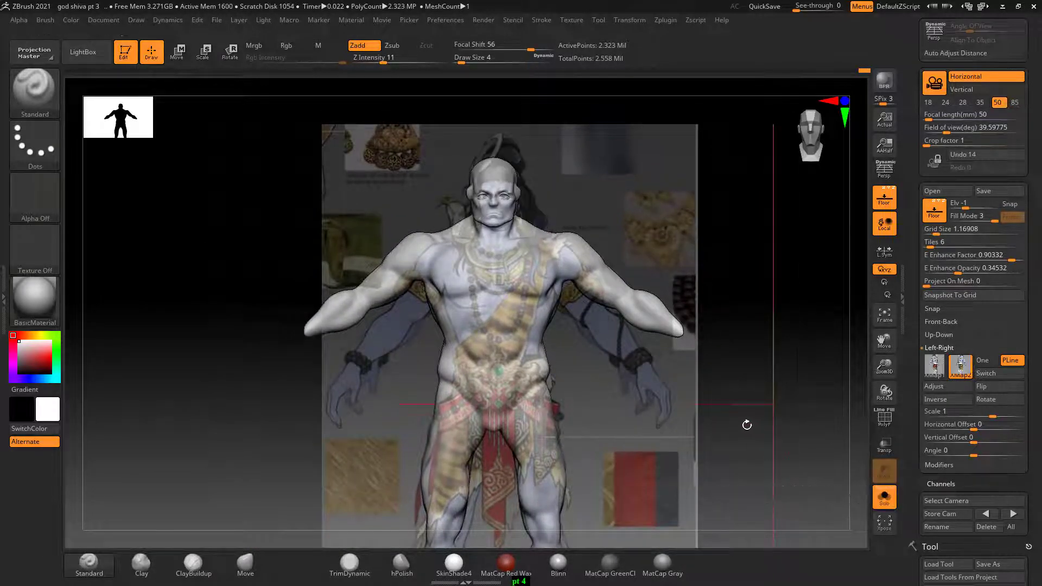
{"action": "left_click_drag", "start_coordinate": [738, 426], "coordinate": [720, 421], "text": "shift"}
{"action": "mouse_move", "coordinate": [724, 392]}
{"action": "left_mouse_down", "text": "alt"}
{"action": "mouse_move", "coordinate": [683, 291]}
{"action": "mouse_move", "coordinate": [688, 302]}
{"action": "mouse_move", "coordinate": [748, 290]}
{"action": "mouse_move", "coordinate": [728, 276]}
{"action": "mouse_move", "coordinate": [698, 279]}
{"action": "mouse_move", "coordinate": [707, 307]}
{"action": "left_mouse_up", "text": "alt"}
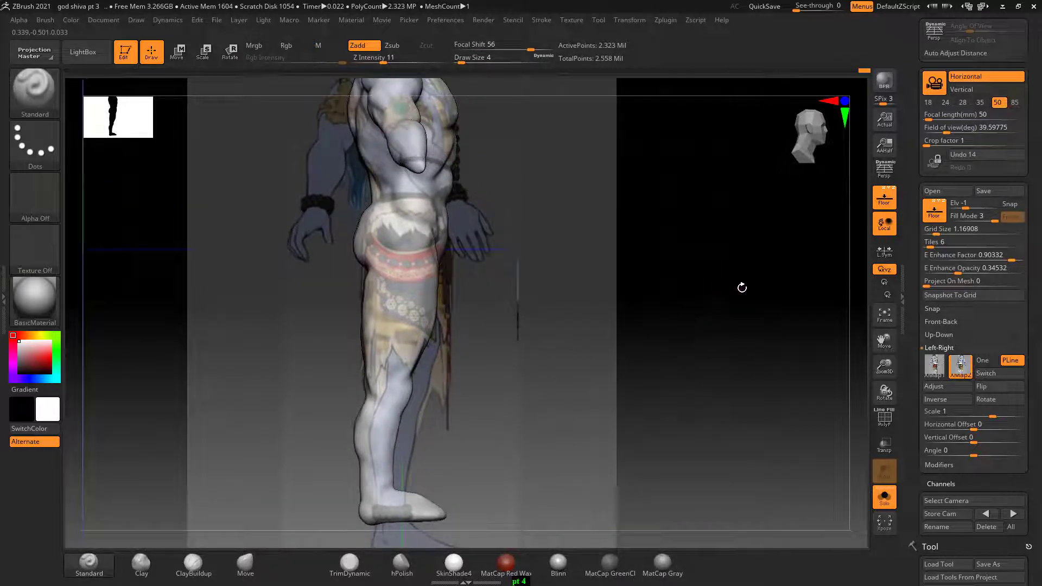
Return Floor Fill Mode to 3 and turn the body front-on, recentred over the reference.
{"action": "left_click", "coordinate": [964, 217]}
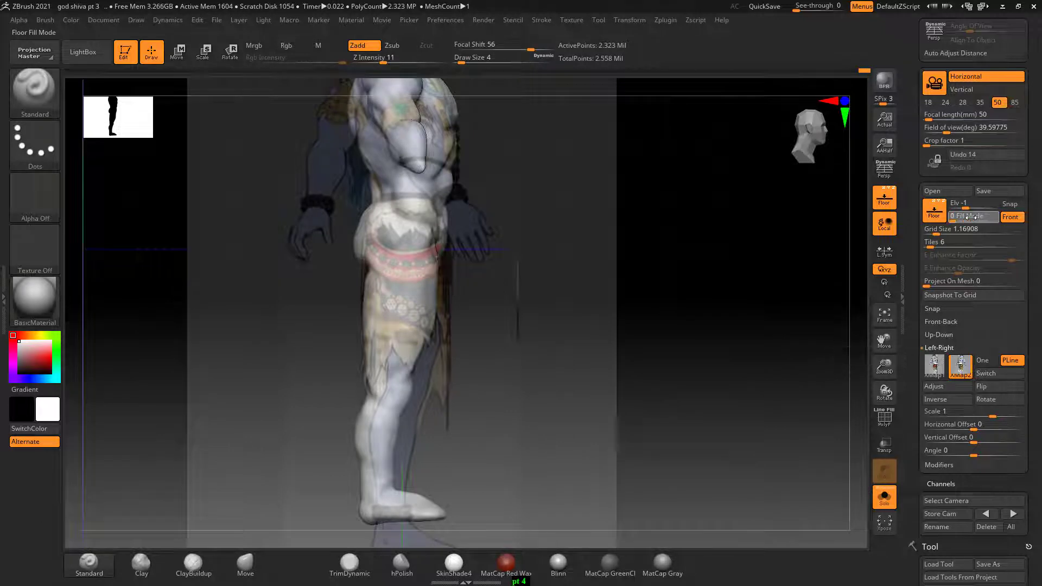
{"action": "left_click", "coordinate": [969, 217]}
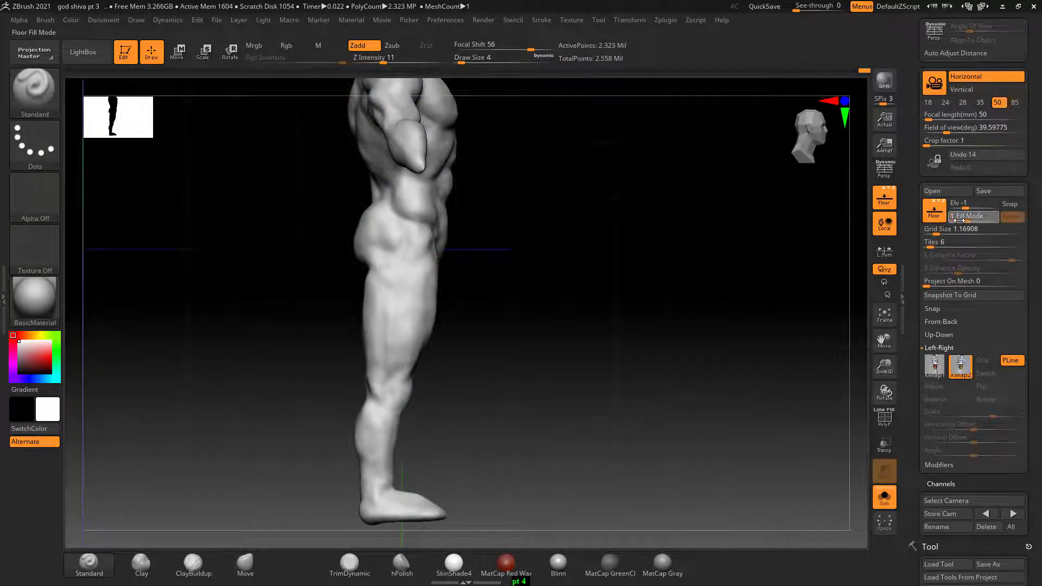
{"action": "left_click_drag", "start_coordinate": [958, 220], "coordinate": [982, 221]}
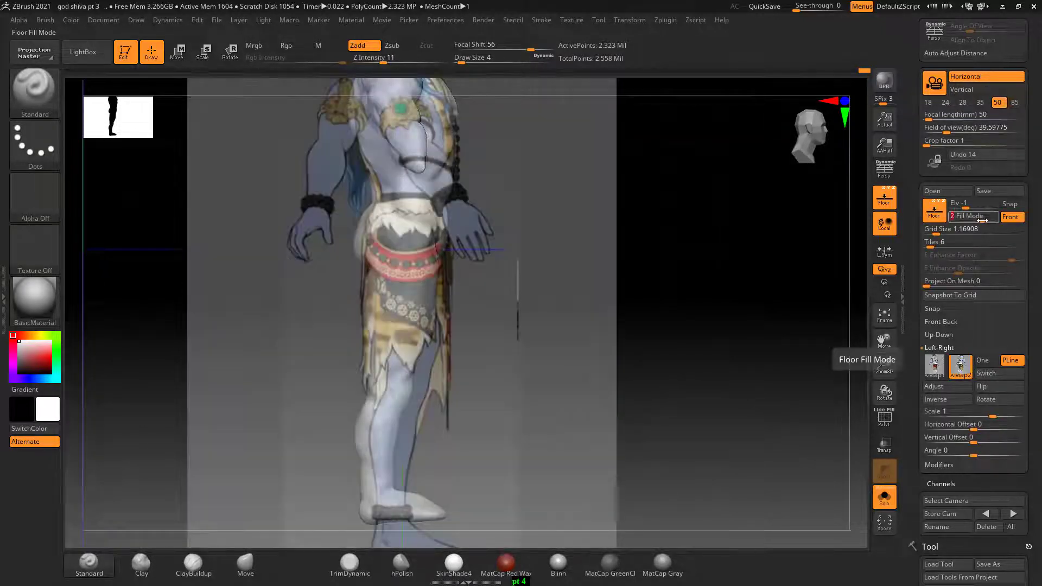
{"action": "left_click_drag", "start_coordinate": [983, 218], "coordinate": [996, 219]}
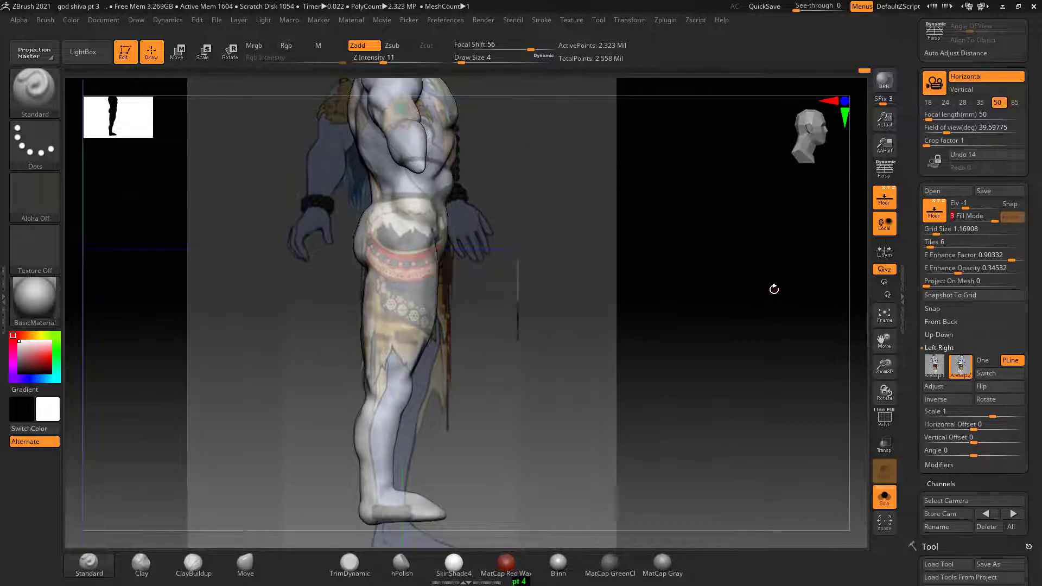
{"action": "mouse_move", "coordinate": [774, 289]}
{"action": "left_mouse_down"}
{"action": "mouse_move", "coordinate": [707, 284]}
{"action": "mouse_move", "coordinate": [669, 342]}
{"action": "left_mouse_up"}
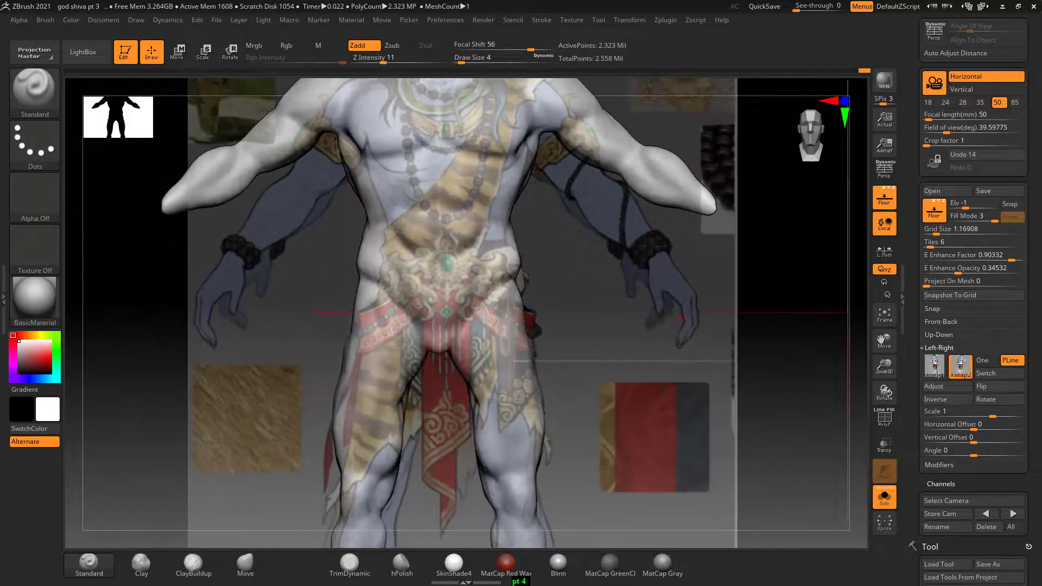
{"action": "mouse_move", "coordinate": [765, 353]}
{"action": "left_mouse_down", "text": "alt"}
{"action": "mouse_move", "coordinate": [767, 333]}
{"action": "mouse_move", "coordinate": [778, 342]}
{"action": "mouse_move", "coordinate": [765, 337]}
{"action": "mouse_move", "coordinate": [744, 284]}
{"action": "mouse_move", "coordinate": [705, 305]}
{"action": "left_mouse_up", "text": "alt"}
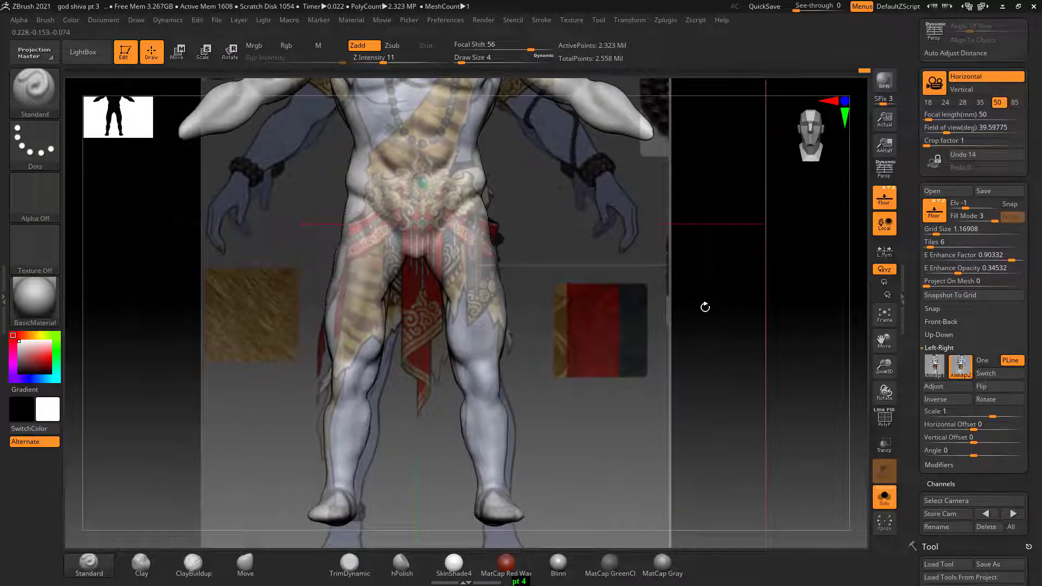
Set the Front-Back Horizontal Offset to 0.04289.
{"action": "left_click", "coordinate": [932, 322]}
{"action": "left_click", "coordinate": [930, 345]}
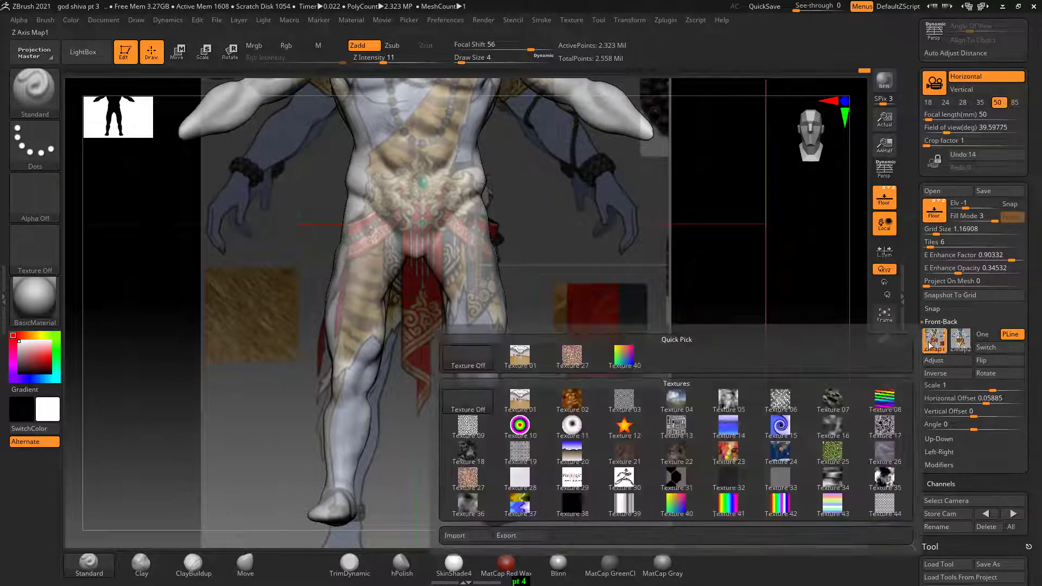
{"action": "left_click_drag", "start_coordinate": [986, 405], "coordinate": [984, 405]}
{"action": "left_click", "coordinate": [984, 405]}
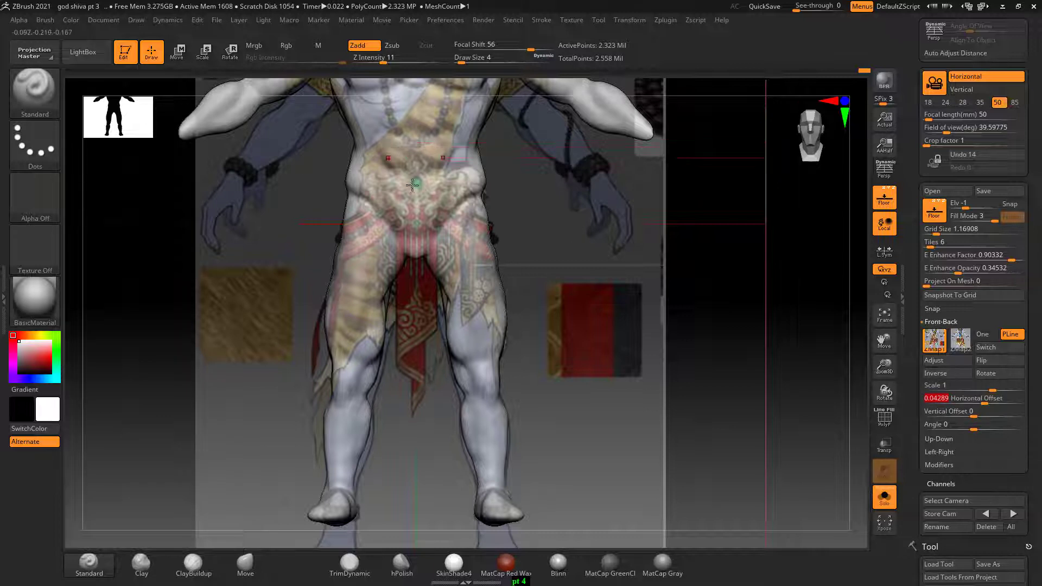
{"action": "left_click_drag", "start_coordinate": [678, 360], "coordinate": [690, 281], "text": "alt"}
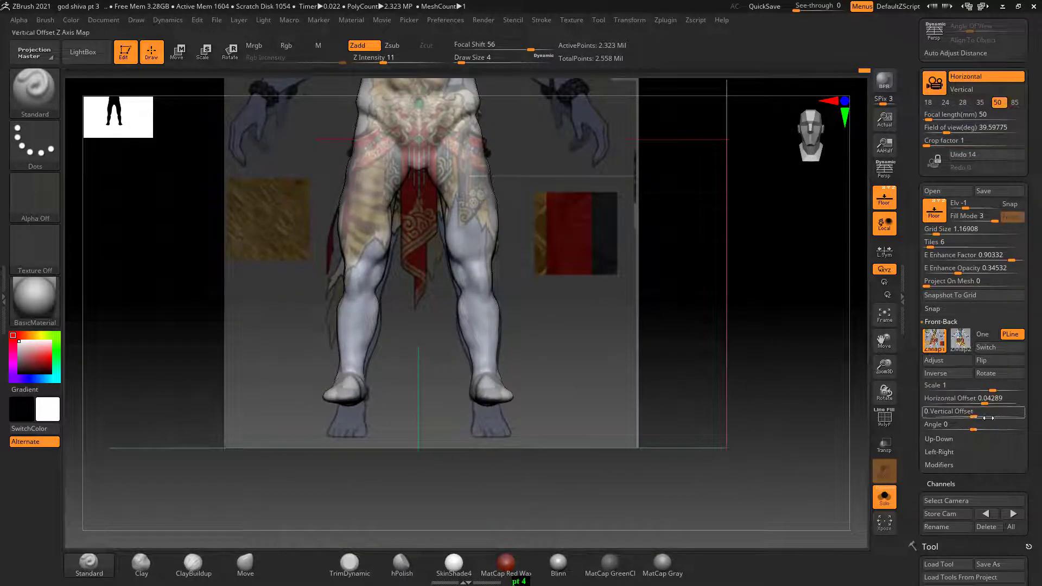
Try a Vertical Offset for the front reference, then reset it to 0.
{"action": "left_click_drag", "start_coordinate": [971, 414], "coordinate": [958, 418]}
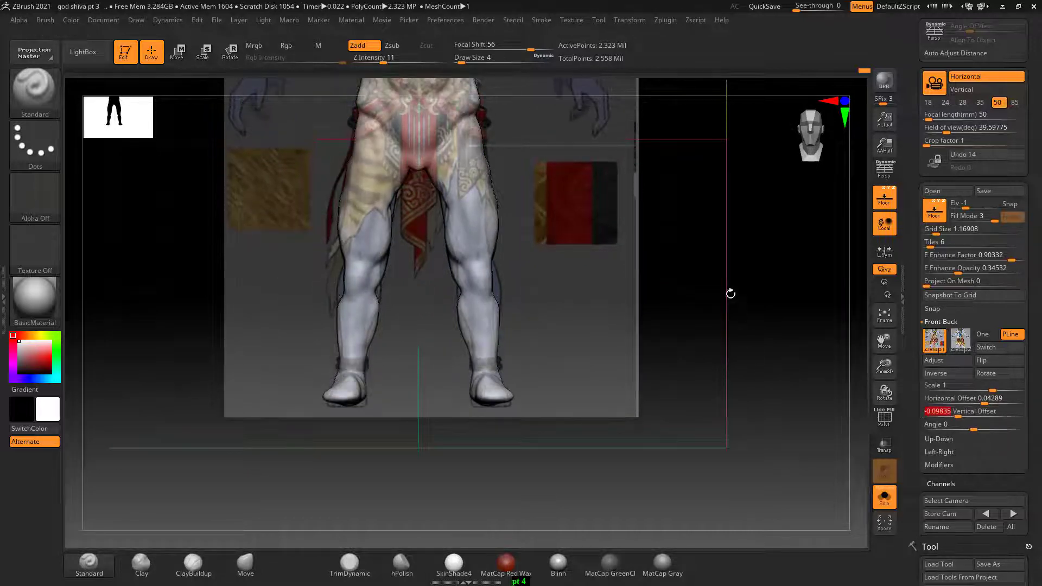
{"action": "mouse_move", "coordinate": [728, 293]}
{"action": "left_mouse_down", "text": "alt"}
{"action": "mouse_move", "coordinate": [744, 435]}
{"action": "mouse_move", "coordinate": [736, 424]}
{"action": "left_mouse_up", "text": "alt"}
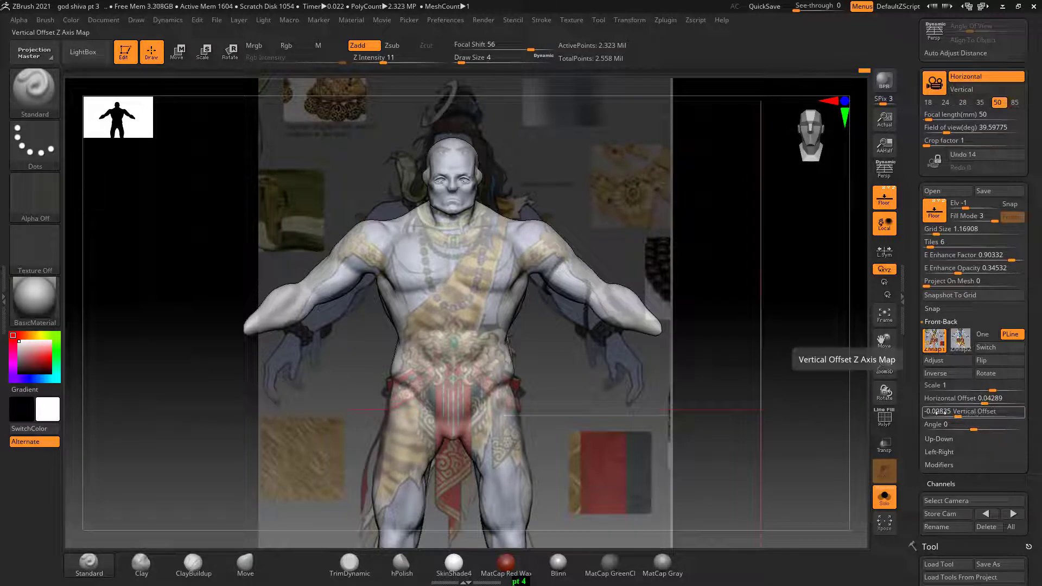
{"action": "key", "text": "ctrl"}
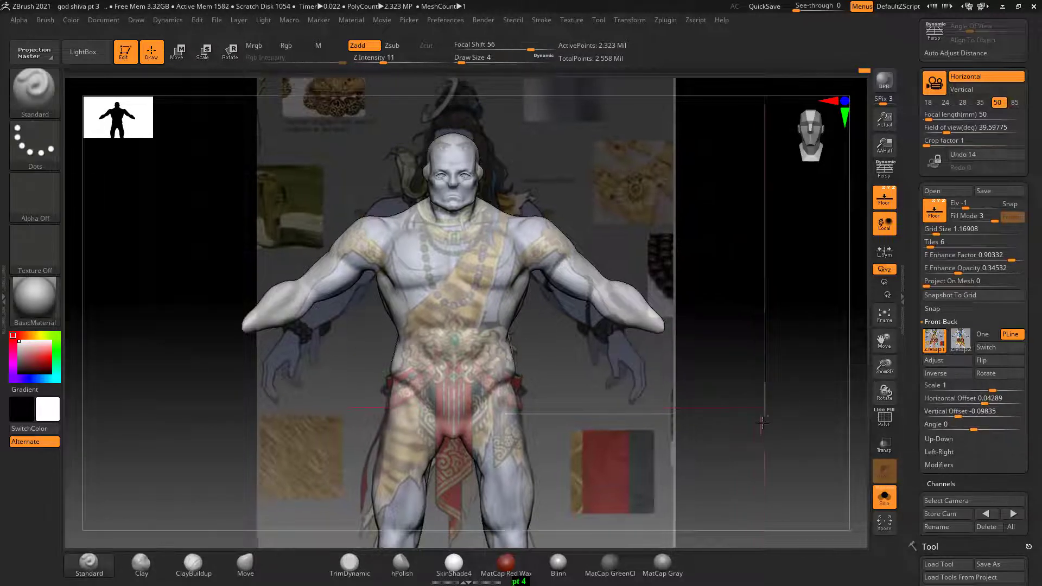
{"action": "left_click_drag", "start_coordinate": [749, 420], "coordinate": [762, 418], "text": "ctrl+shift"}
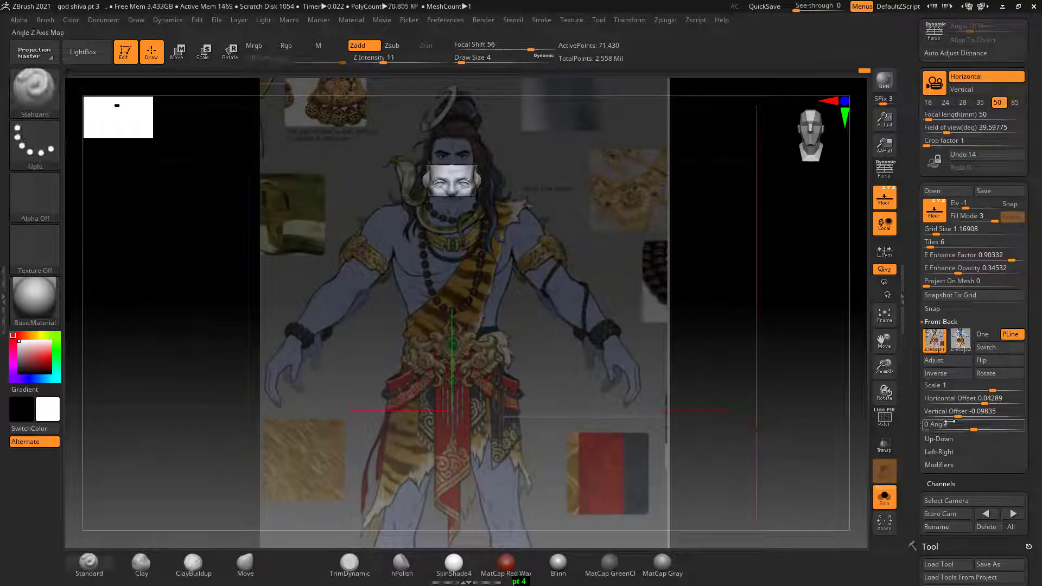
{"action": "left_click", "coordinate": [762, 380], "text": "ctrl+shift"}
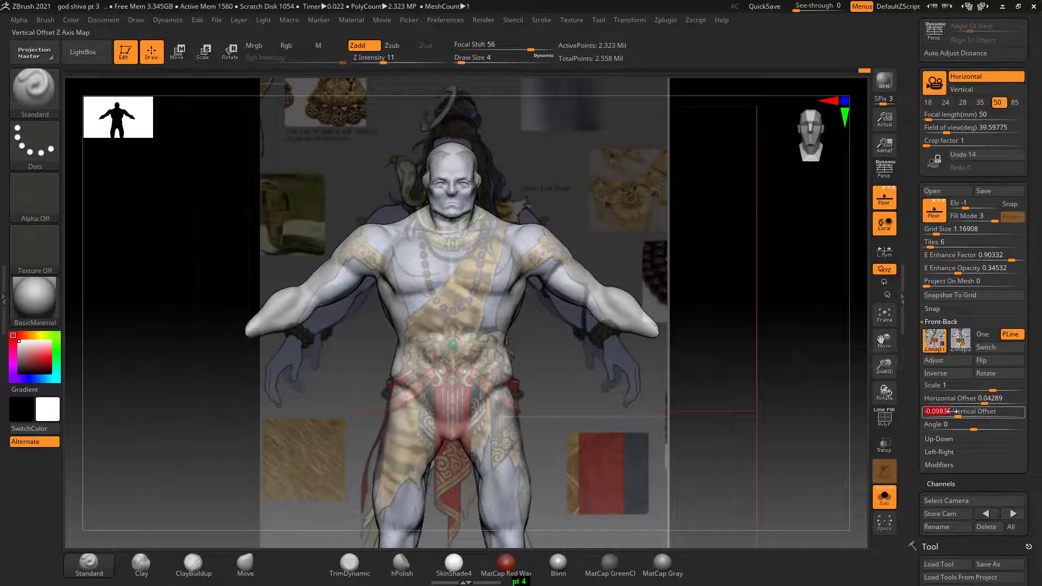
{"action": "type", "text": "0"}
{"action": "key", "text": "Return"}
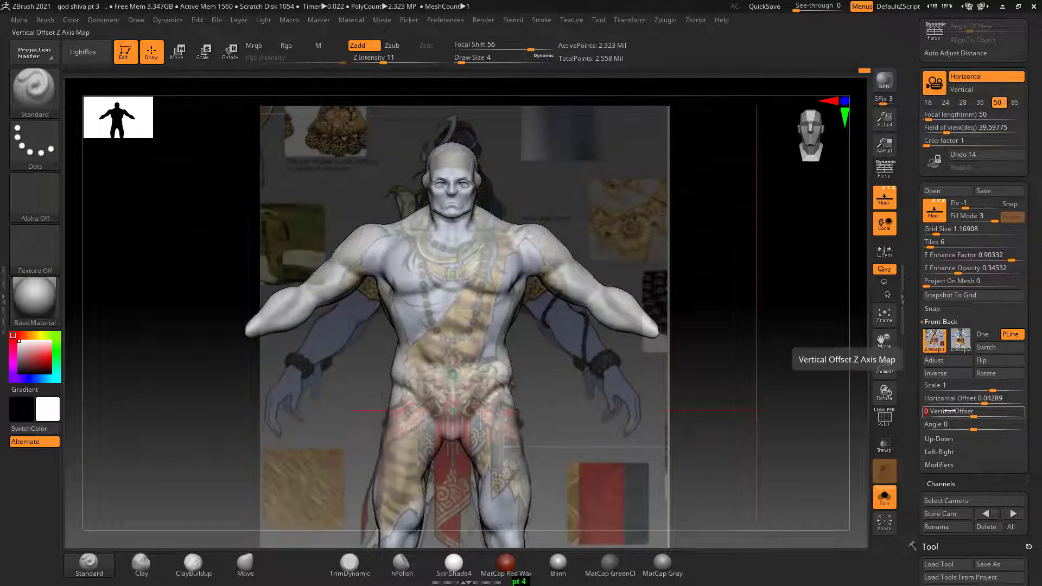
{"action": "mouse_move", "coordinate": [802, 465]}
{"action": "left_mouse_down"}
{"action": "mouse_move", "coordinate": [734, 391]}
{"action": "mouse_move", "coordinate": [756, 360]}
{"action": "mouse_move", "coordinate": [751, 435]}
{"action": "mouse_move", "coordinate": [788, 362]}
{"action": "mouse_move", "coordinate": [796, 298]}
{"action": "mouse_move", "coordinate": [784, 317]}
{"action": "mouse_move", "coordinate": [791, 326]}
{"action": "left_mouse_up"}
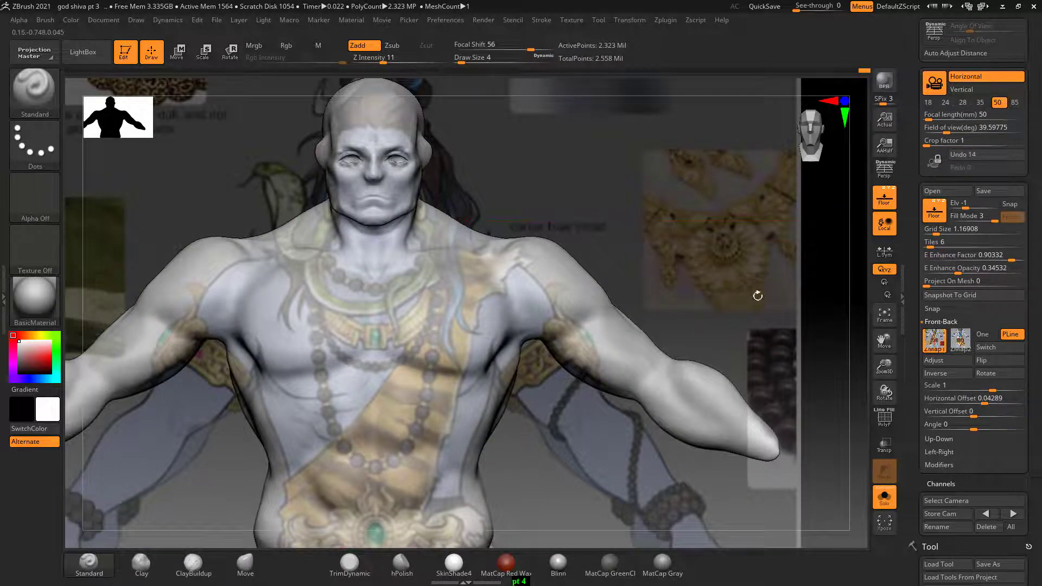
Frame the torso and arms and select the Move brush at Draw Size 66.
{"action": "mouse_move", "coordinate": [758, 296]}
{"action": "left_mouse_down", "text": "alt"}
{"action": "mouse_move", "coordinate": [675, 321]}
{"action": "mouse_move", "coordinate": [642, 279]}
{"action": "mouse_move", "coordinate": [679, 332]}
{"action": "mouse_move", "coordinate": [688, 309]}
{"action": "left_mouse_up", "text": "alt"}
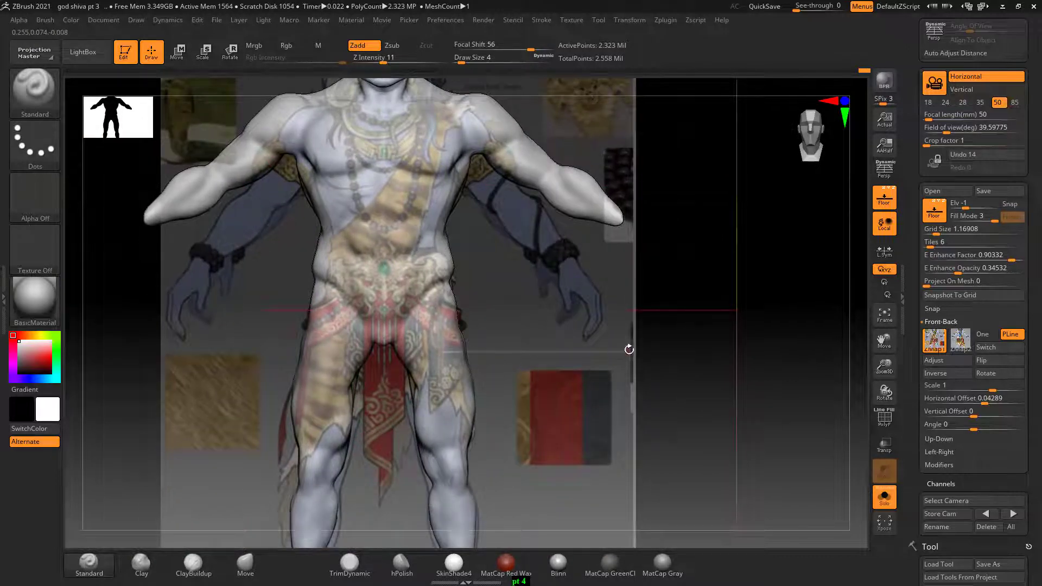
{"action": "mouse_move", "coordinate": [636, 351]}
{"action": "left_mouse_down", "text": "alt"}
{"action": "mouse_move", "coordinate": [641, 208]}
{"action": "mouse_move", "coordinate": [630, 333]}
{"action": "mouse_move", "coordinate": [645, 417]}
{"action": "mouse_move", "coordinate": [621, 365]}
{"action": "left_mouse_up", "text": "alt"}
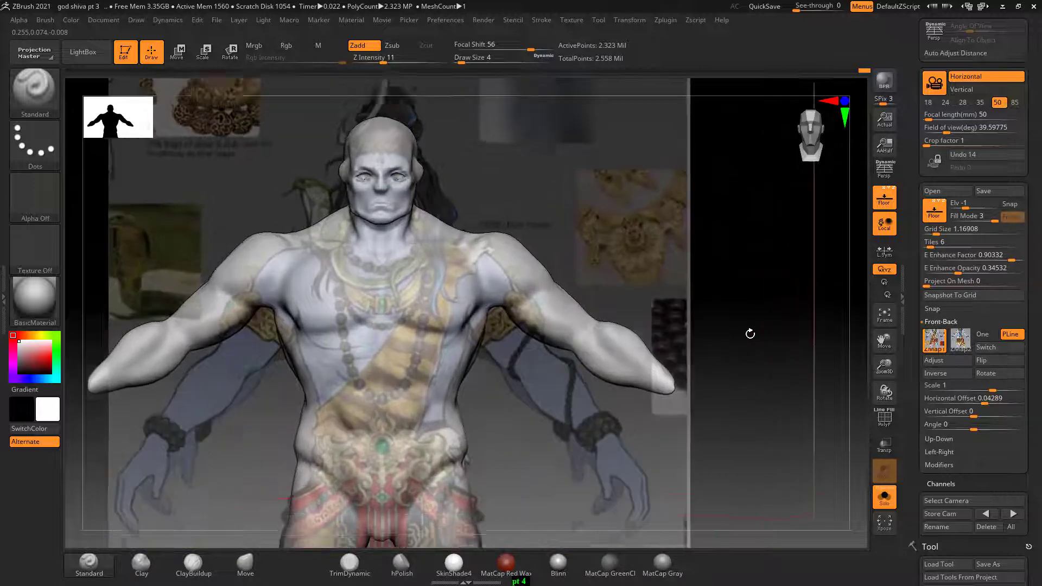
{"action": "left_click_drag", "start_coordinate": [749, 333], "coordinate": [521, 383], "text": "alt"}
{"action": "left_click", "coordinate": [253, 560]}
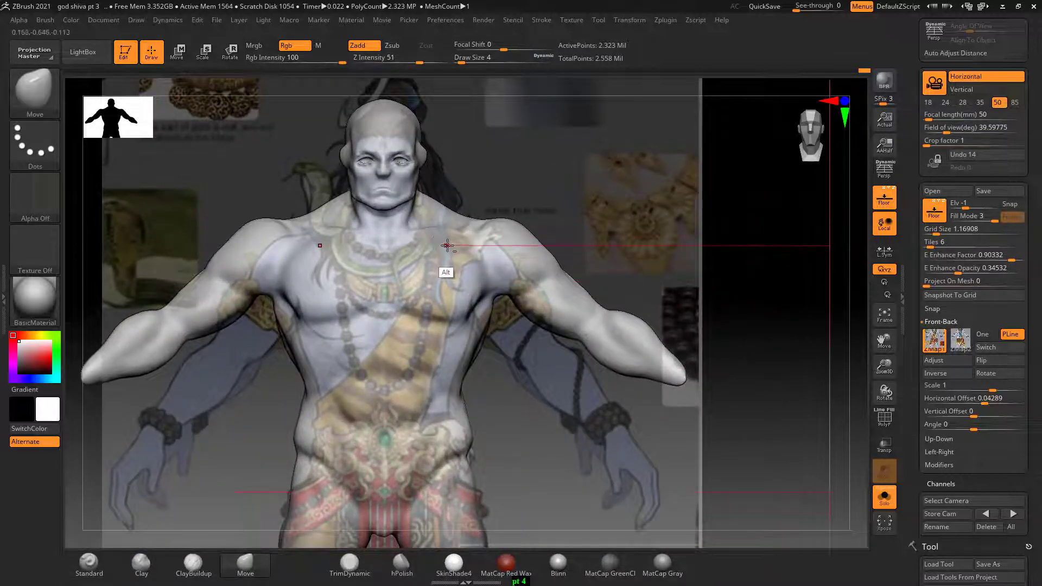
{"action": "key", "text": "bracketright"}
{"action": "key", "text": "bracketright"}
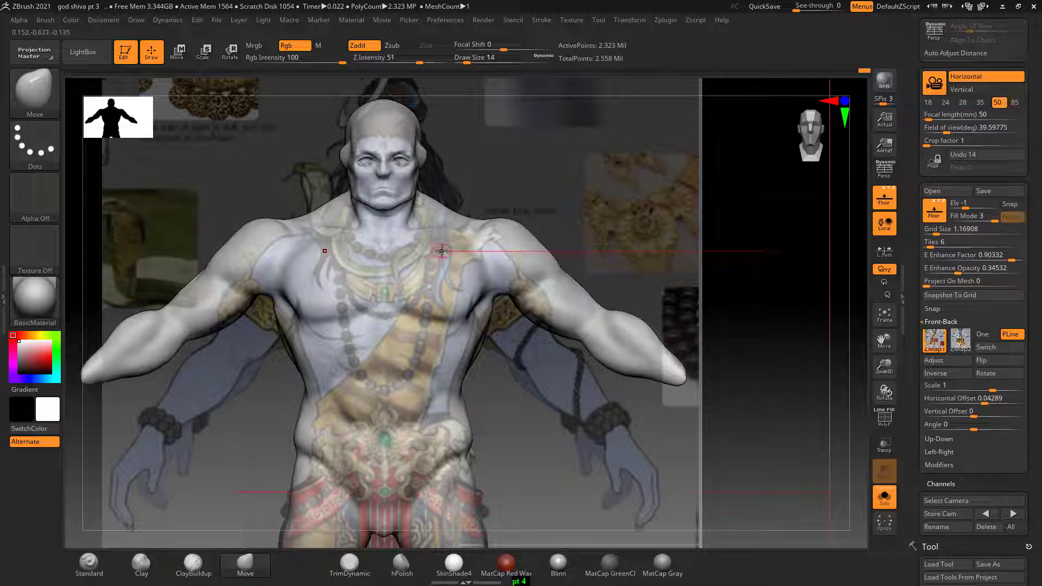
{"action": "key", "text": "bracketright"}
{"action": "key", "text": "bracketright"}
{"action": "key", "text": "bracketright"}
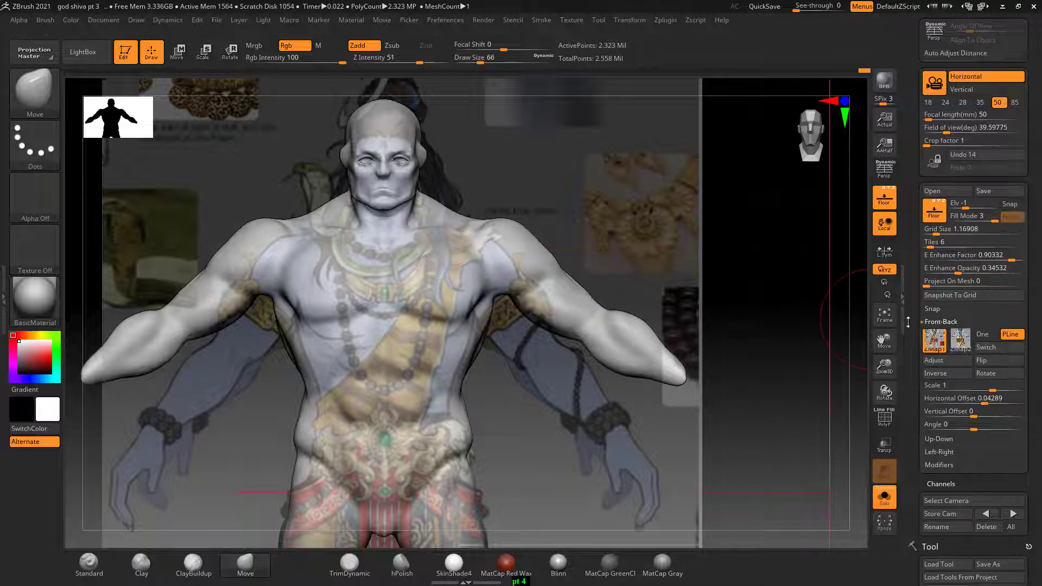
Scroll the palette down to the Tool > Geometry subdivision settings.
{"action": "scroll", "coordinate": [909, 317], "scroll_direction": "down", "scroll_amount": 5}
{"action": "scroll", "coordinate": [909, 316], "scroll_direction": "down", "scroll_amount": 5}
{"action": "scroll", "coordinate": [909, 317], "scroll_direction": "down", "scroll_amount": 5}
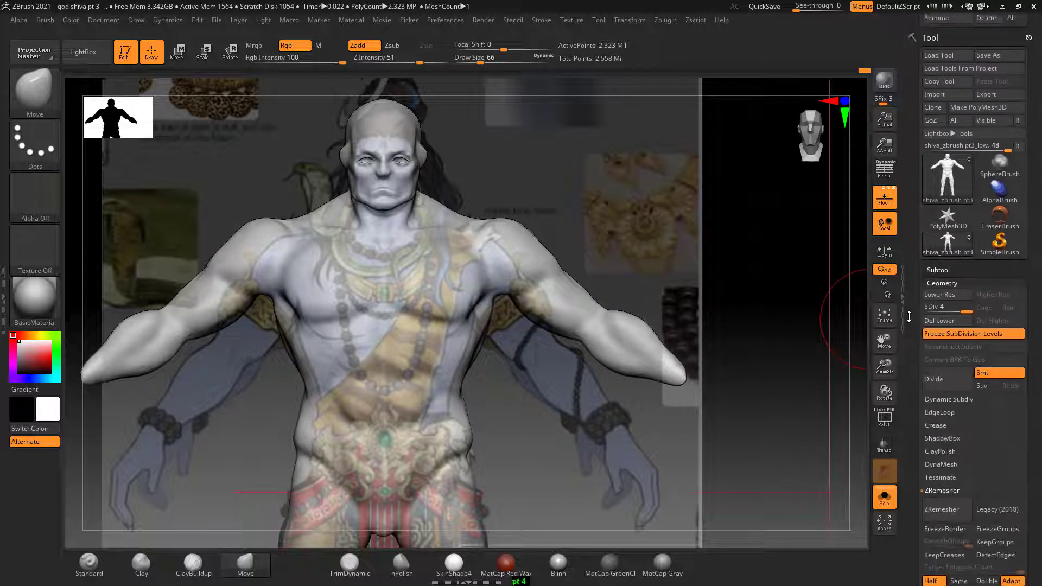
{"action": "scroll", "coordinate": [909, 316], "scroll_direction": "down", "scroll_amount": 5}
Drop the body to subdivision level 1 and frame the head and shoulders.
{"action": "left_click", "coordinate": [960, 245]}
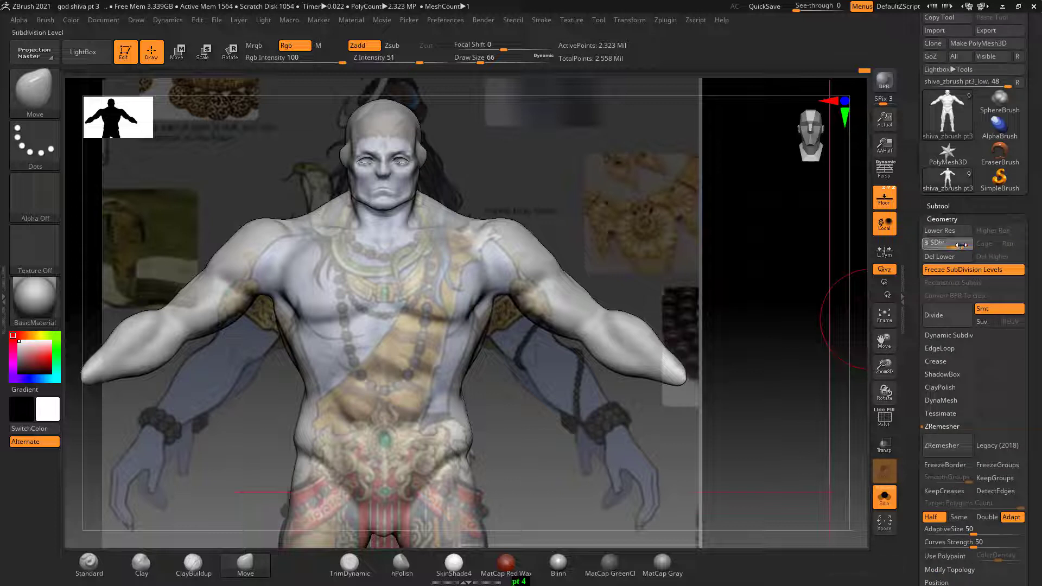
{"action": "left_click_drag", "start_coordinate": [961, 245], "coordinate": [929, 245]}
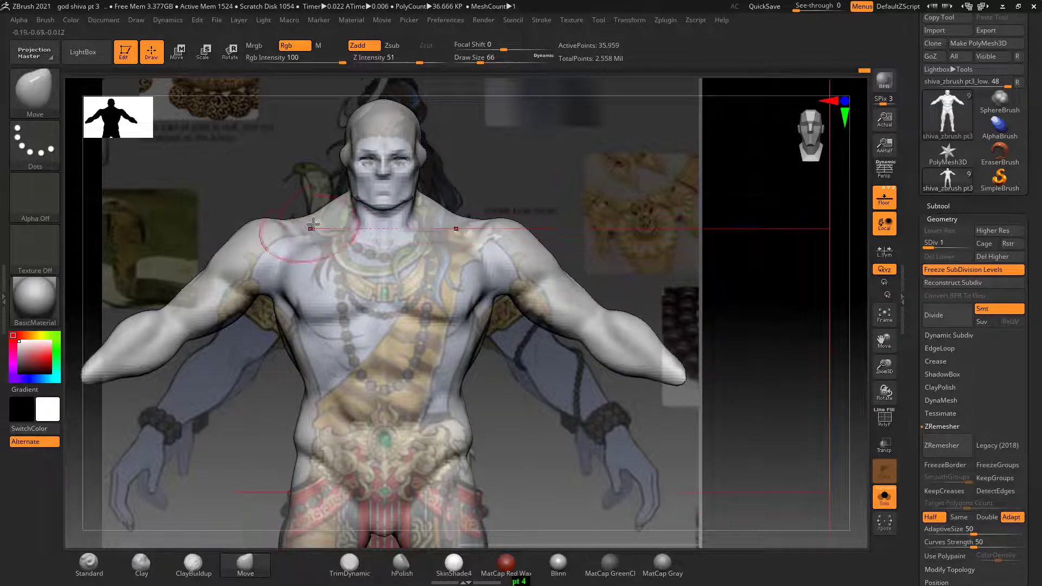
{"action": "mouse_move", "coordinate": [751, 238]}
{"action": "left_mouse_down", "text": "alt"}
{"action": "mouse_move", "coordinate": [751, 206]}
{"action": "mouse_move", "coordinate": [689, 221]}
{"action": "left_mouse_up", "text": "alt"}
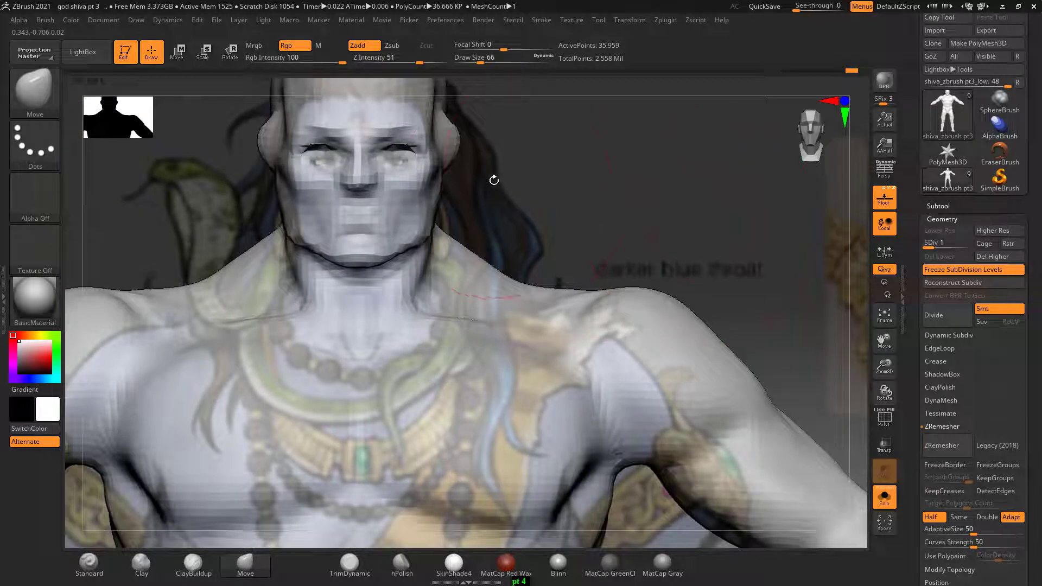
{"action": "left_click_drag", "start_coordinate": [553, 196], "coordinate": [562, 163]}
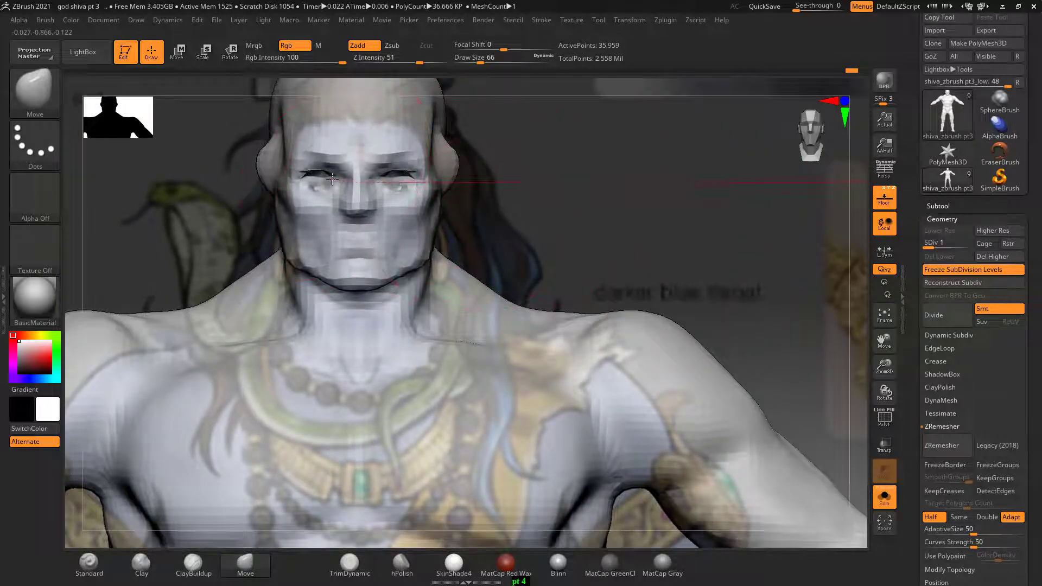
{"action": "left_click_drag", "start_coordinate": [586, 163], "coordinate": [529, 202], "text": "alt"}
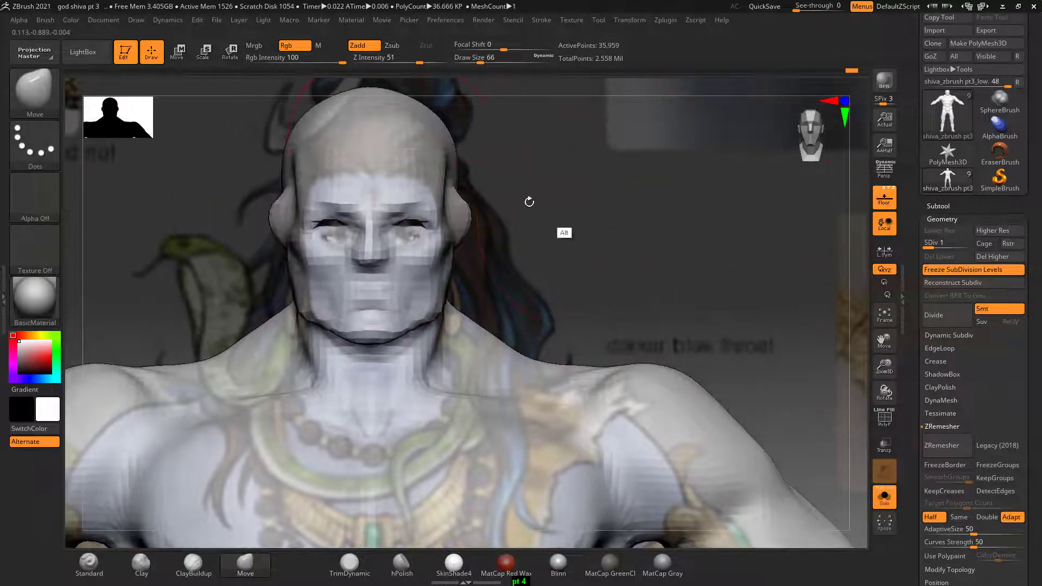
{"action": "mouse_move", "coordinate": [477, 152]}
{"action": "left_mouse_down", "text": "alt"}
{"action": "mouse_move", "coordinate": [524, 155]}
{"action": "mouse_move", "coordinate": [537, 253]}
{"action": "left_mouse_up", "text": "alt"}
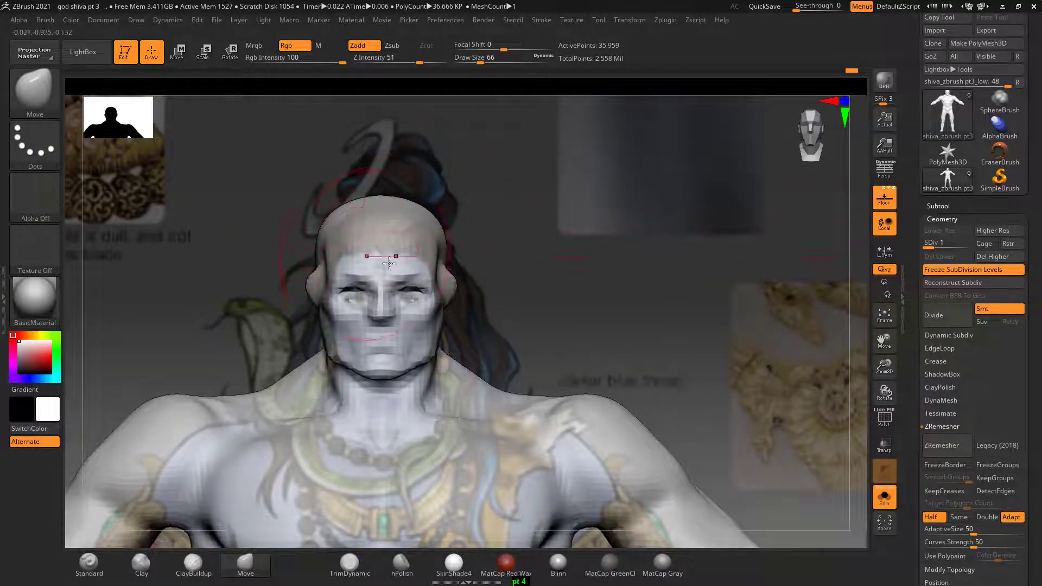
Enlarge the Move brush to size 98 and drag the shoulder outward symmetrically.
{"action": "left_click_drag", "start_coordinate": [539, 275], "coordinate": [565, 201], "text": "alt"}
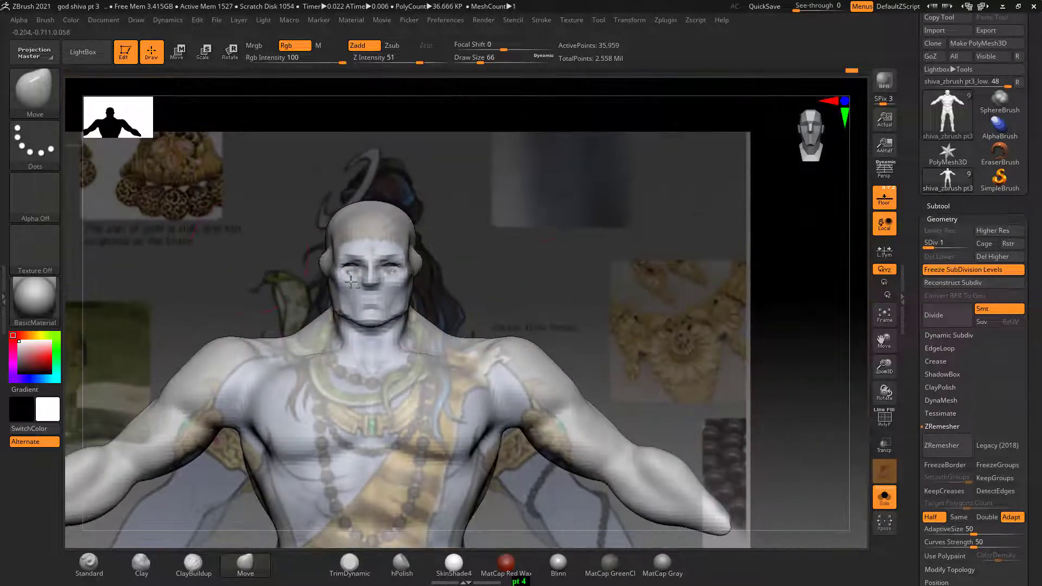
{"action": "left_click_drag", "start_coordinate": [251, 275], "coordinate": [551, 284], "text": "alt"}
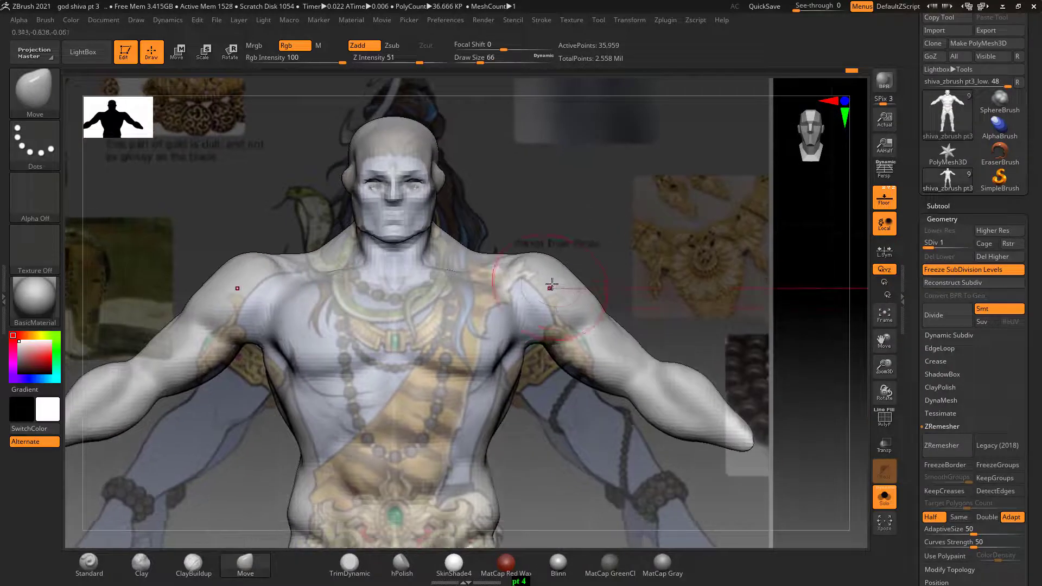
{"action": "key", "text": "bracketright"}
{"action": "key", "text": "bracketright"}
{"action": "key", "text": "bracketright"}
{"action": "key", "text": "bracketright"}
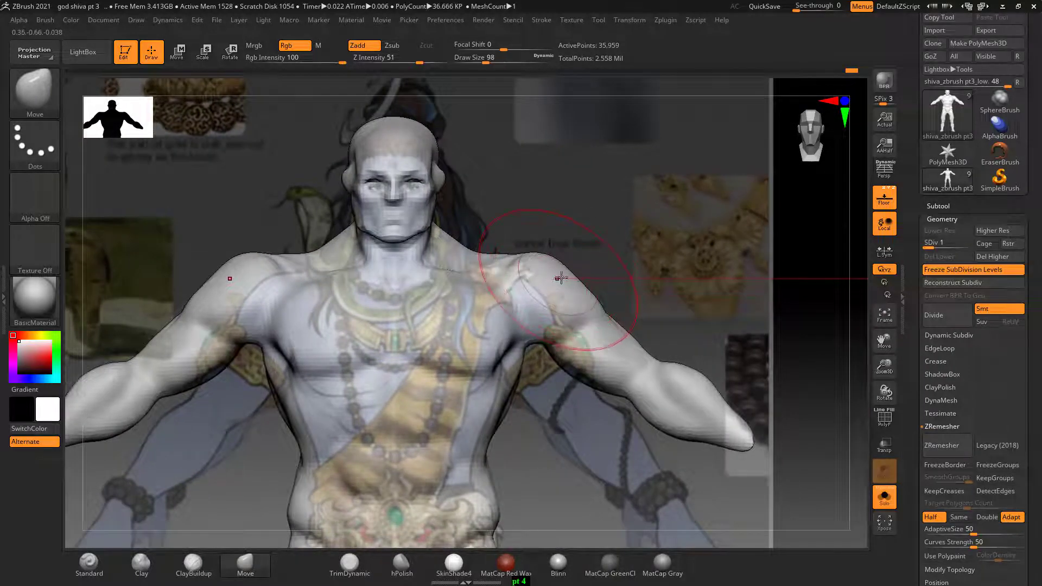
{"action": "left_click_drag", "start_coordinate": [561, 278], "coordinate": [541, 289]}
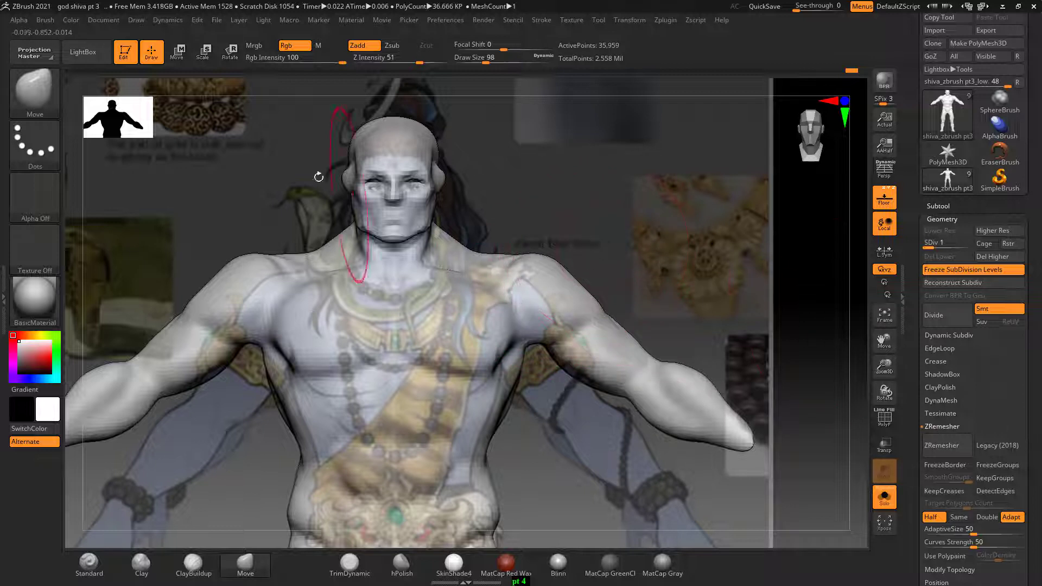
Place the Transpose Move gizmo on the right shoulder and refine its isolating mask.
{"action": "left_click", "coordinate": [181, 56]}
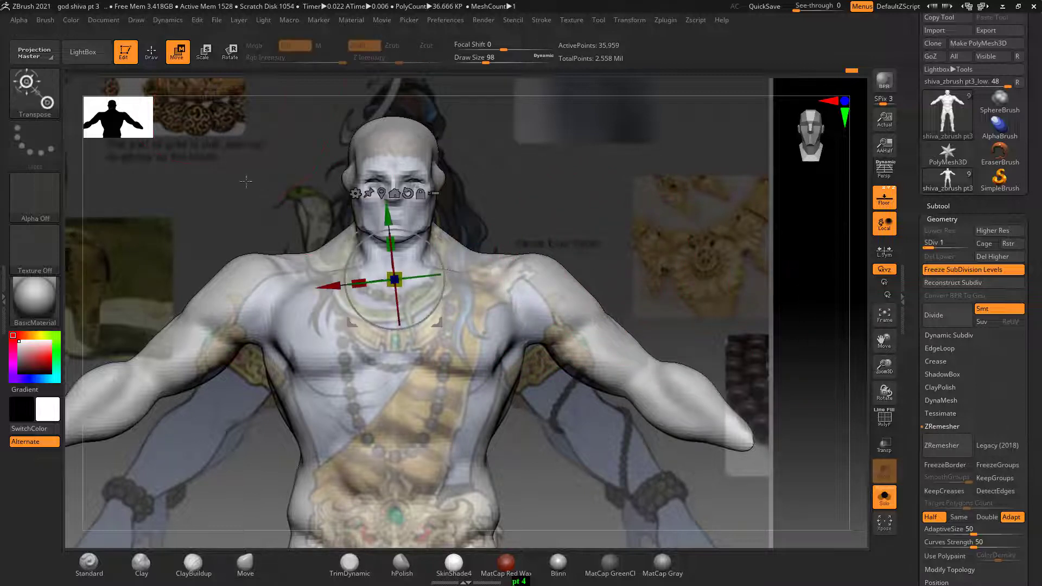
{"action": "left_click", "coordinate": [282, 304], "text": "ctrl"}
{"action": "left_click", "coordinate": [282, 304], "text": "ctrl"}
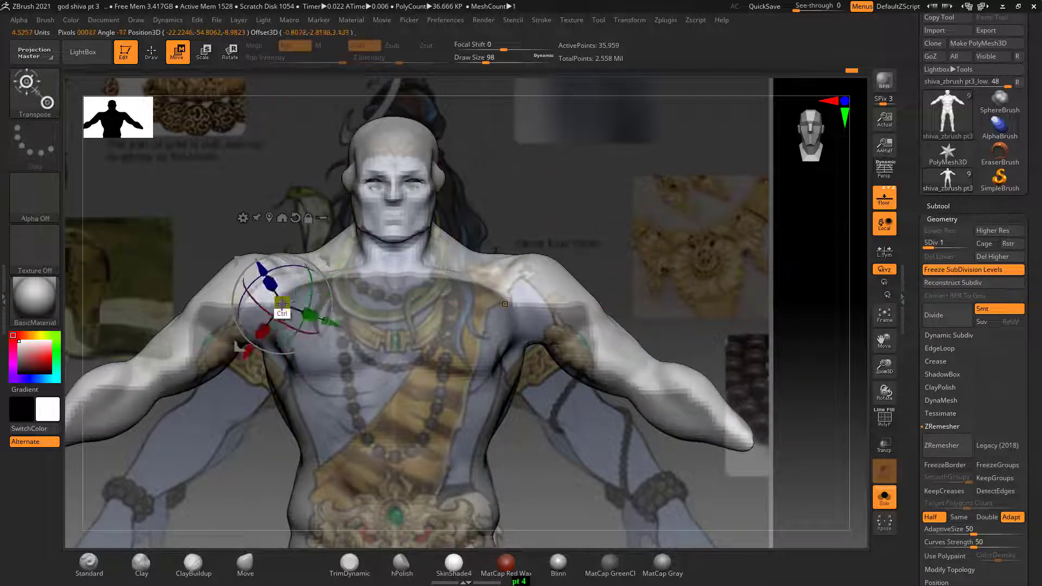
{"action": "left_click", "coordinate": [282, 304], "text": "ctrl"}
{"action": "left_click", "coordinate": [281, 303], "text": "ctrl"}
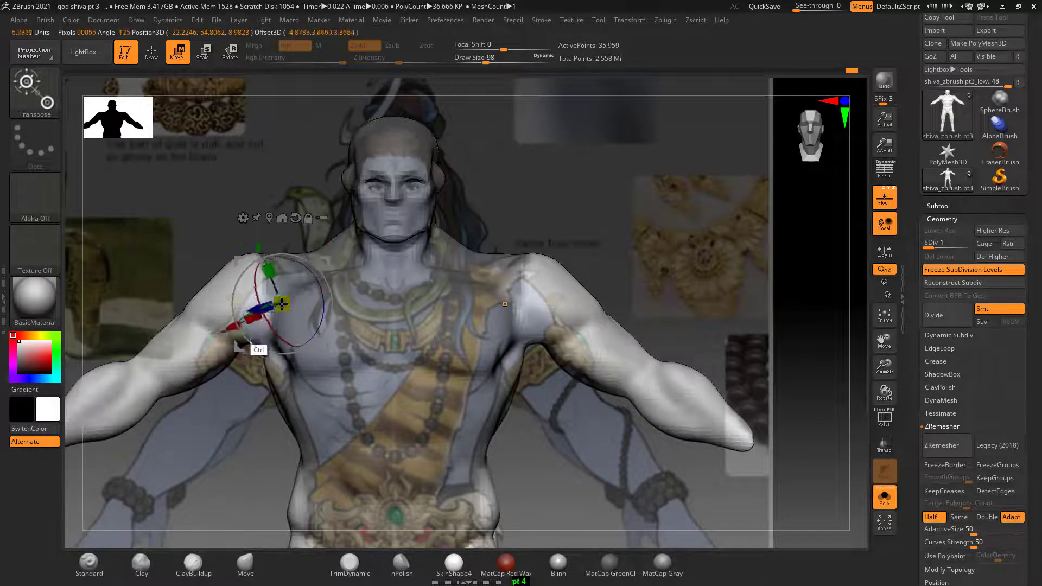
{"action": "left_click", "coordinate": [282, 304], "text": "ctrl"}
{"action": "left_click", "coordinate": [281, 304], "text": "ctrl"}
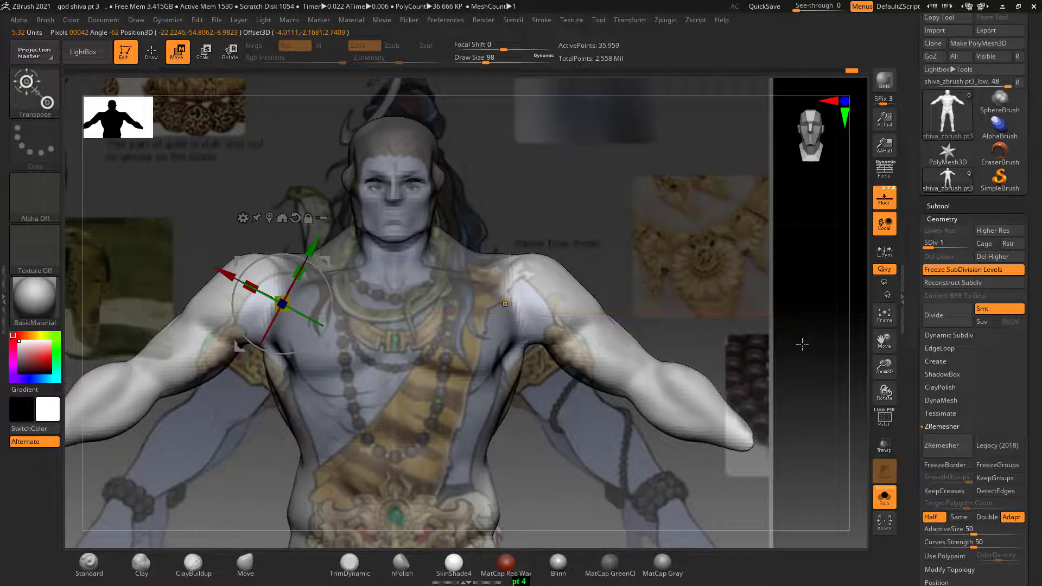
Turn the Floor off to hide the reference images, then check the side profile.
{"action": "left_click_drag", "start_coordinate": [805, 355], "coordinate": [783, 303], "text": "alt"}
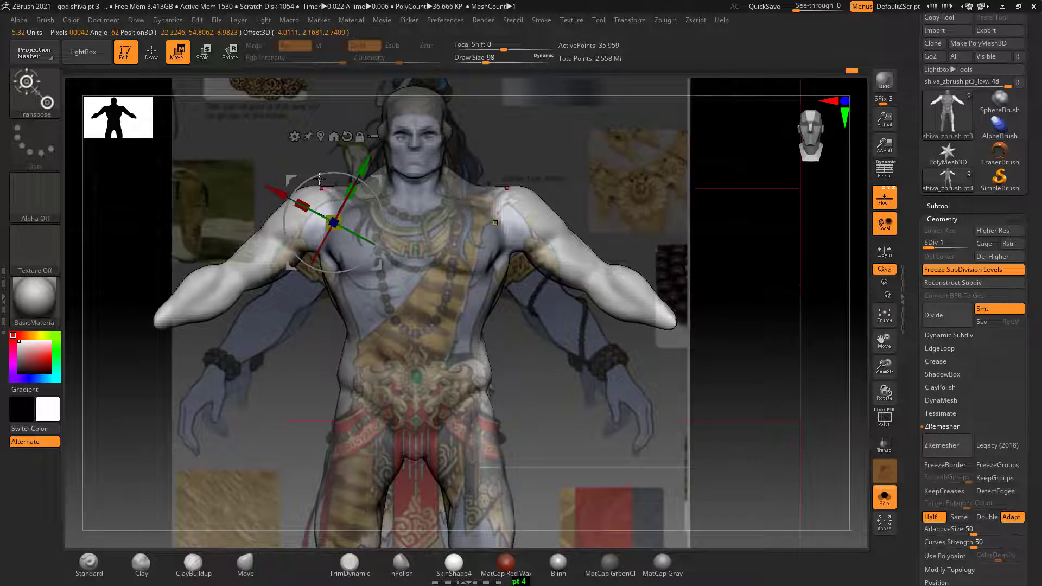
{"action": "left_click", "coordinate": [883, 200]}
{"action": "left_click_drag", "start_coordinate": [754, 273], "coordinate": [780, 237]}
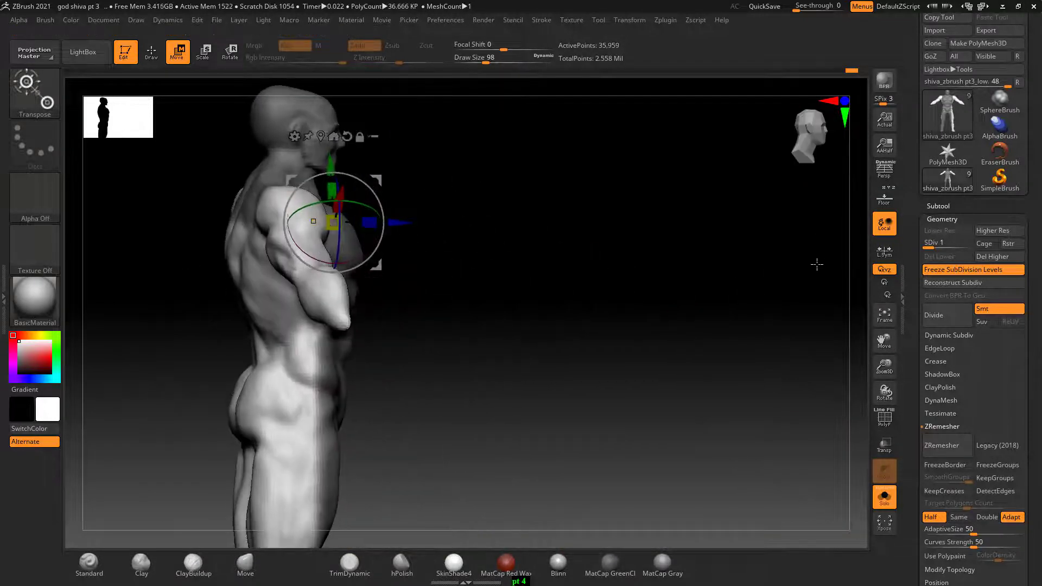
From a three-quarter back view, paint a MaskPen mask over the lower back and buttocks.
{"action": "left_click_drag", "start_coordinate": [671, 376], "coordinate": [737, 368]}
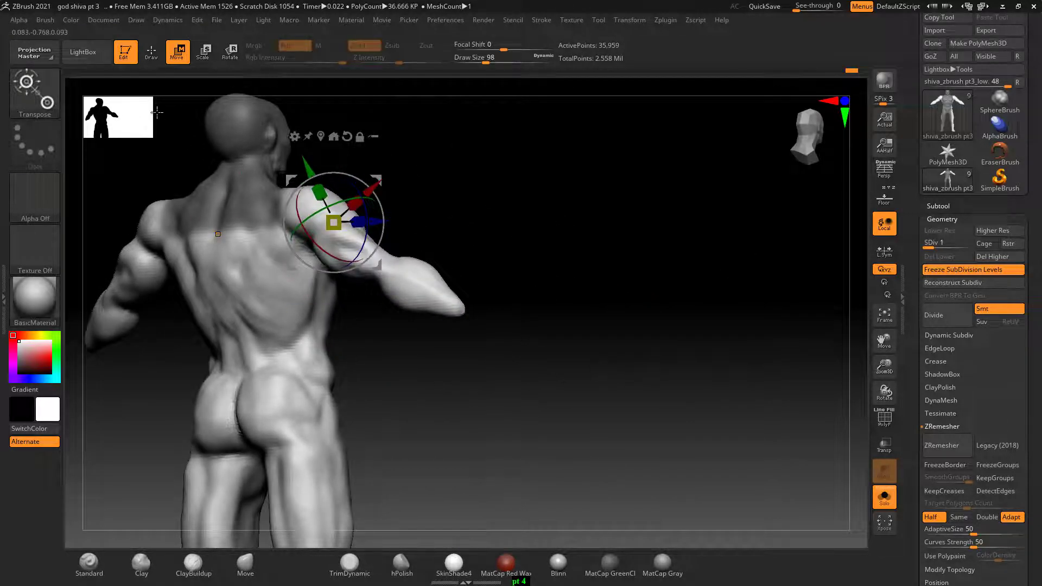
{"action": "left_click", "coordinate": [158, 58]}
{"action": "mouse_move", "coordinate": [228, 261]}
{"action": "left_mouse_down", "text": "ctrl"}
{"action": "mouse_move", "coordinate": [249, 313]}
{"action": "mouse_move", "coordinate": [279, 325]}
{"action": "mouse_move", "coordinate": [307, 438]}
{"action": "mouse_move", "coordinate": [261, 432]}
{"action": "left_mouse_up", "text": "ctrl"}
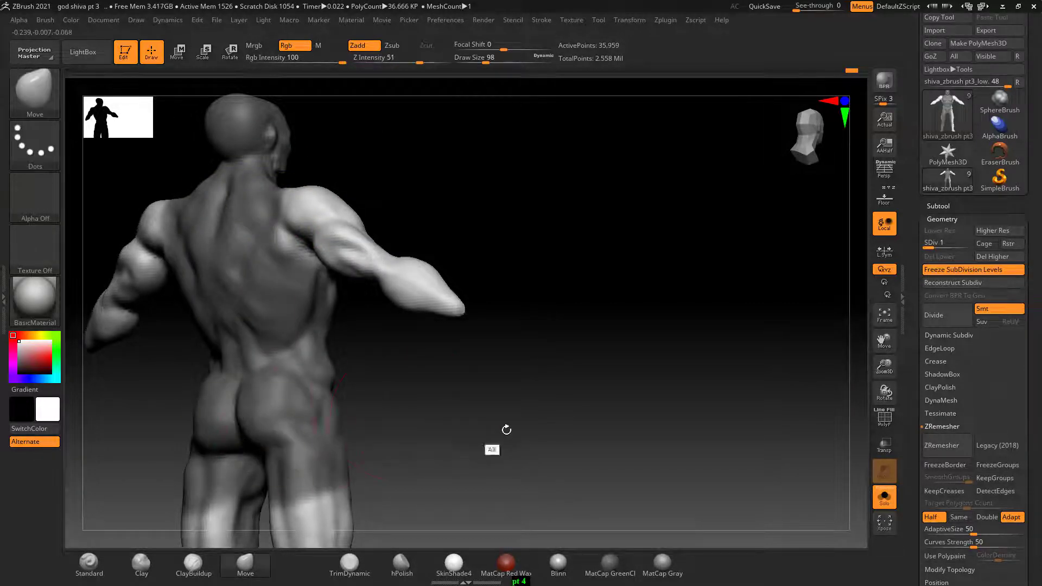
Inspect the legs and feet from behind and the front, then reframe on the torso.
{"action": "left_click_drag", "start_coordinate": [504, 427], "coordinate": [465, 328], "text": "alt"}
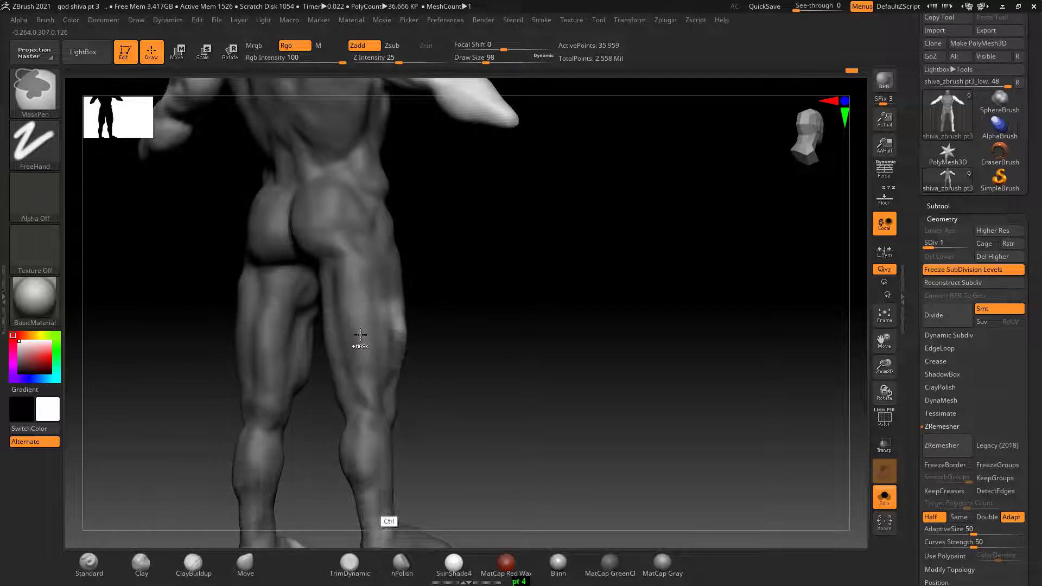
{"action": "mouse_move", "coordinate": [561, 434]}
{"action": "left_mouse_down", "text": "alt"}
{"action": "mouse_move", "coordinate": [562, 385]}
{"action": "mouse_move", "coordinate": [414, 418]}
{"action": "left_mouse_up", "text": "alt"}
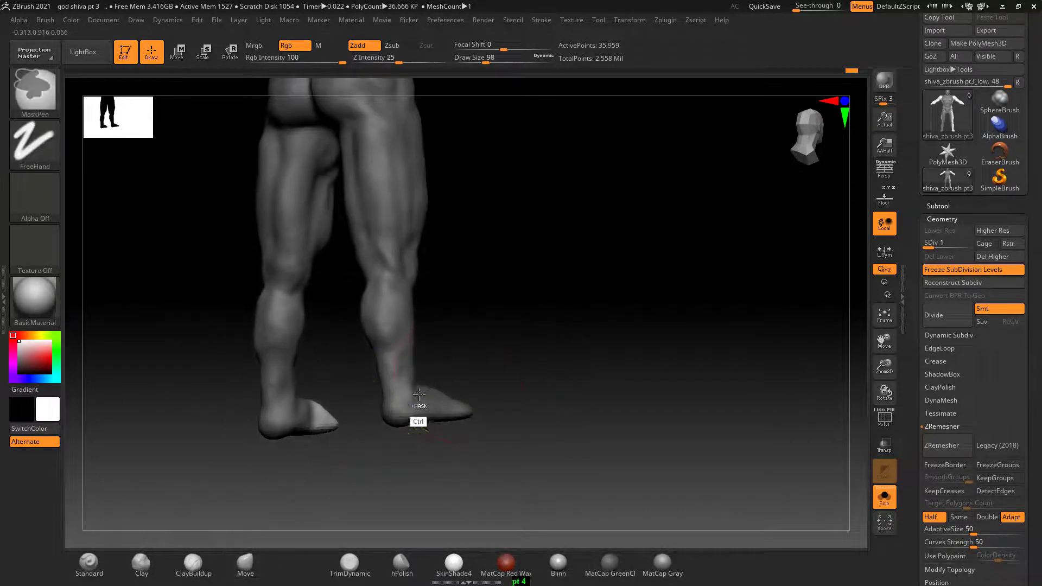
{"action": "mouse_move", "coordinate": [305, 433]}
{"action": "left_mouse_down"}
{"action": "mouse_move", "coordinate": [574, 344]}
{"action": "mouse_move", "coordinate": [700, 239]}
{"action": "mouse_move", "coordinate": [614, 381]}
{"action": "left_mouse_up"}
{"action": "mouse_move", "coordinate": [622, 313]}
{"action": "left_mouse_down", "text": "alt"}
{"action": "mouse_move", "coordinate": [612, 389]}
{"action": "mouse_move", "coordinate": [633, 372]}
{"action": "mouse_move", "coordinate": [652, 376]}
{"action": "mouse_move", "coordinate": [418, 303]}
{"action": "left_mouse_up", "text": "alt"}
Turn the Floor references back on, undo and redo the shoulder edit, and shrink the brush.
{"action": "left_click", "coordinate": [177, 51]}
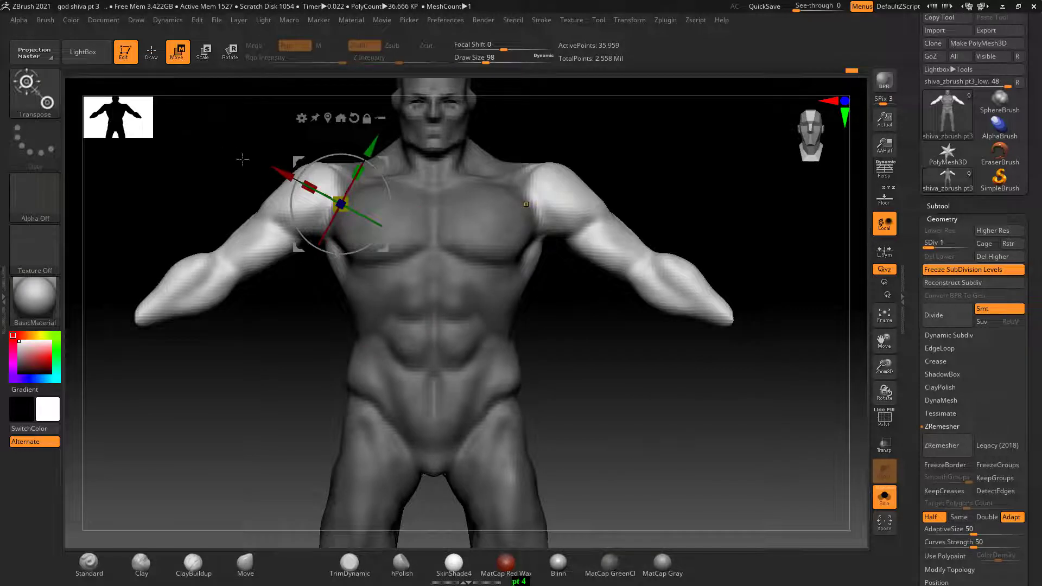
{"action": "left_click", "coordinate": [891, 204]}
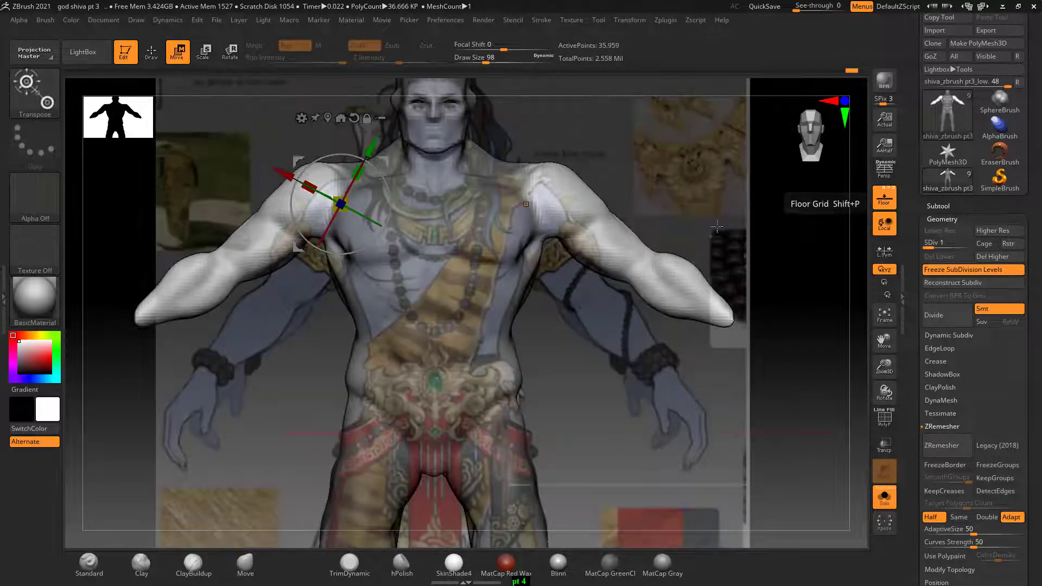
{"action": "key", "text": "ctrl+z"}
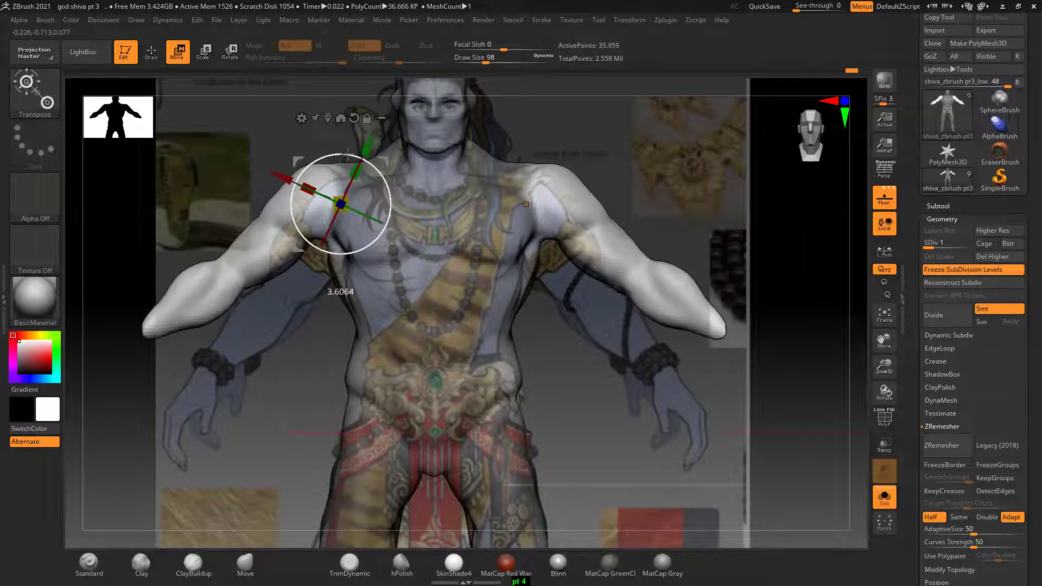
{"action": "key", "text": "ctrl+z"}
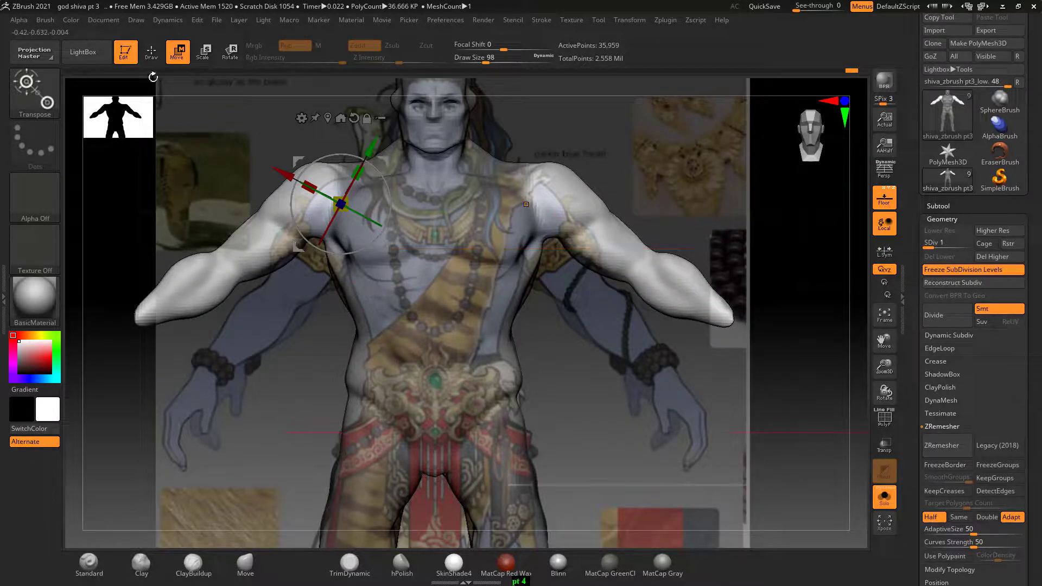
{"action": "left_click", "coordinate": [151, 51]}
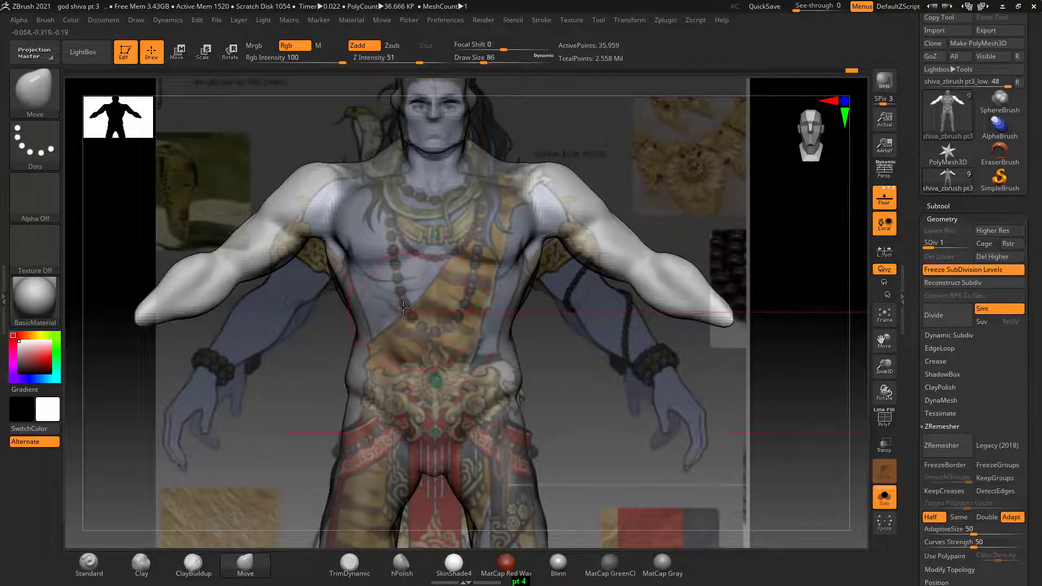
{"action": "key", "text": "bracketleft"}
{"action": "key", "text": "ctrl"}
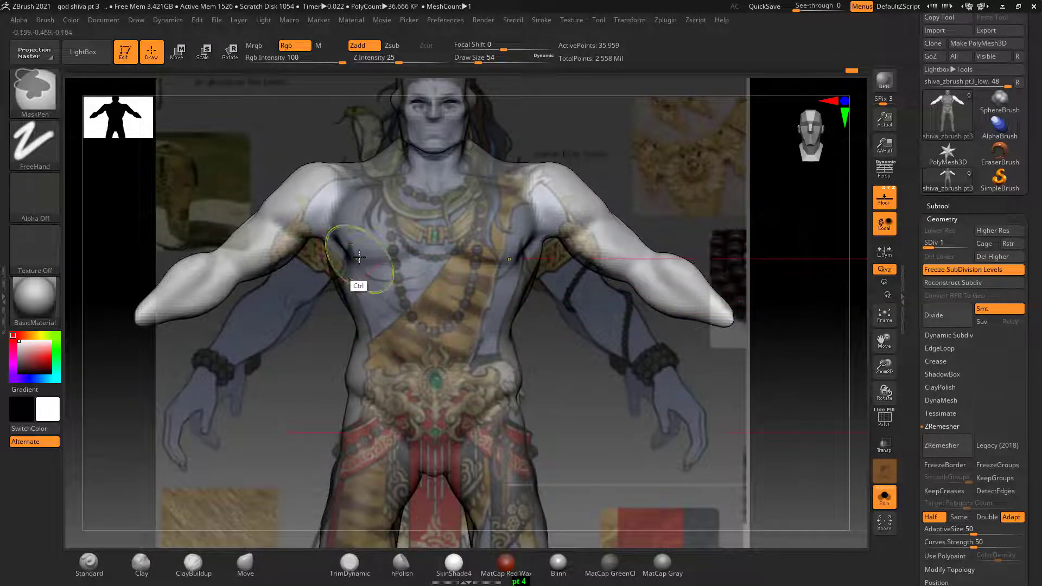
Rotate both arms down about 12 degrees, then lower the shoulders and pull them inward.
{"action": "left_click", "coordinate": [230, 52]}
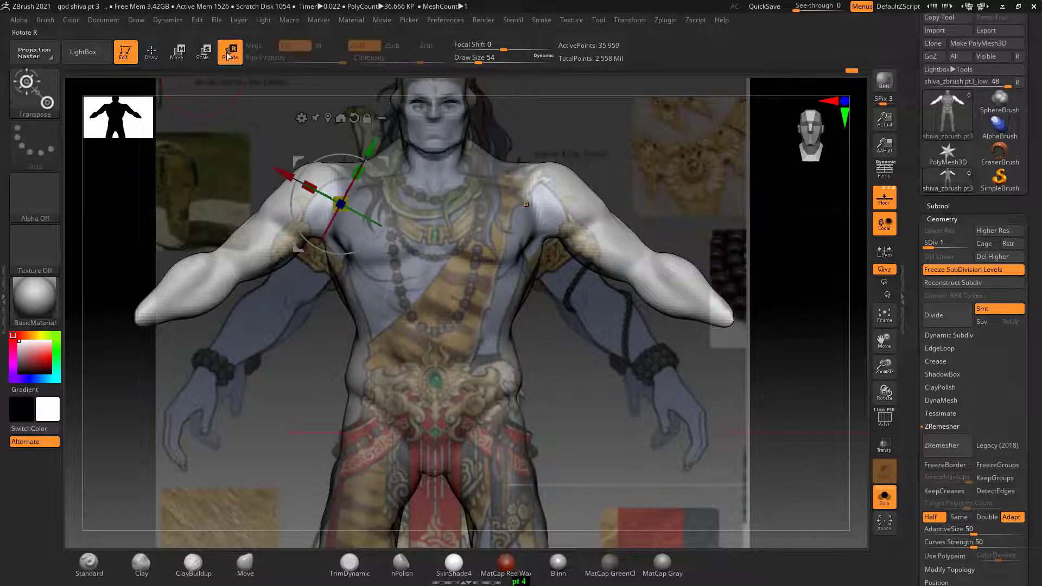
{"action": "left_click_drag", "start_coordinate": [346, 154], "coordinate": [320, 162]}
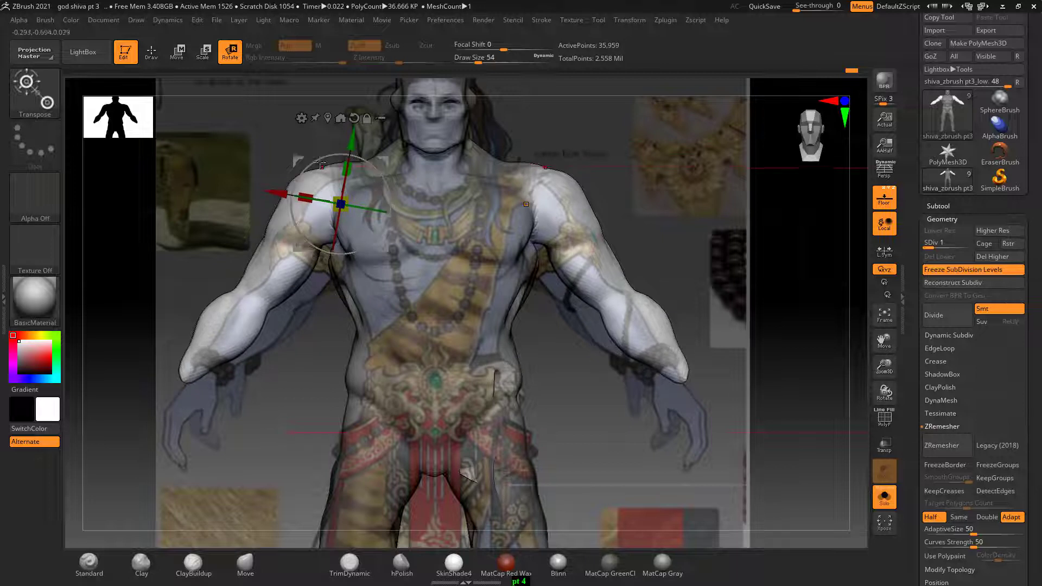
{"action": "left_click", "coordinate": [152, 52]}
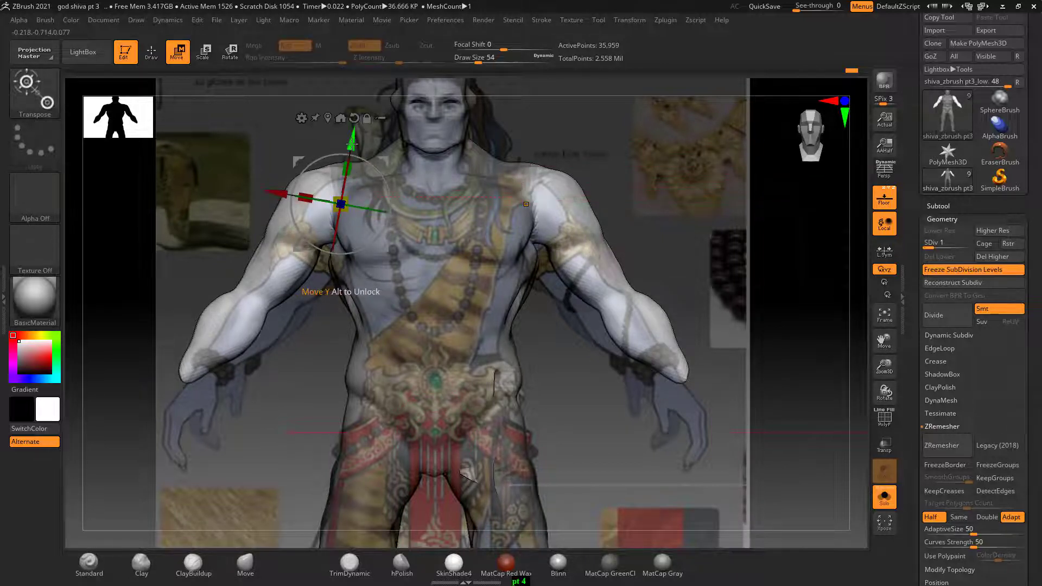
{"action": "left_click_drag", "start_coordinate": [352, 140], "coordinate": [350, 148]}
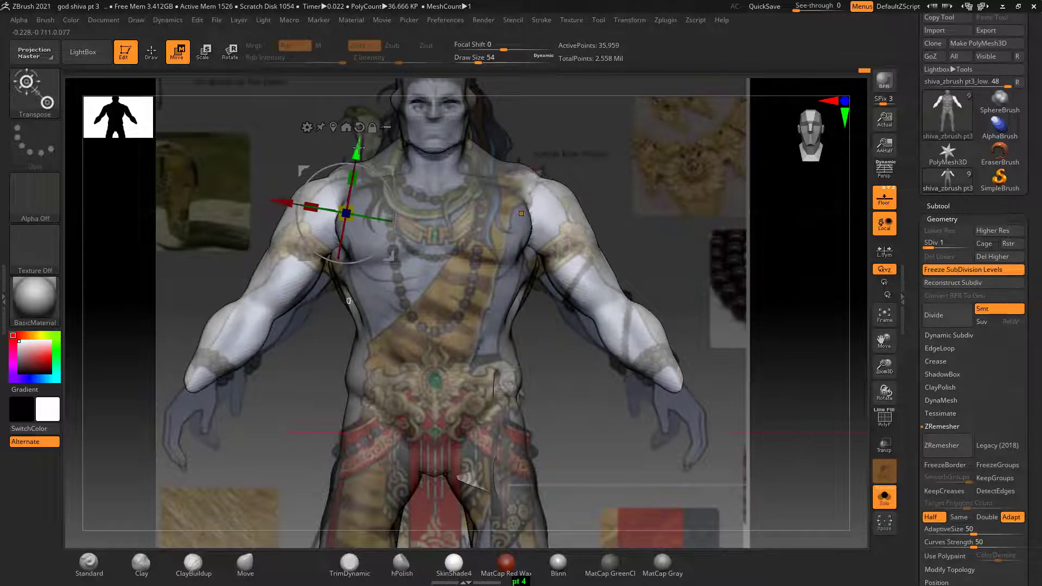
{"action": "left_click_drag", "start_coordinate": [352, 138], "coordinate": [358, 147]}
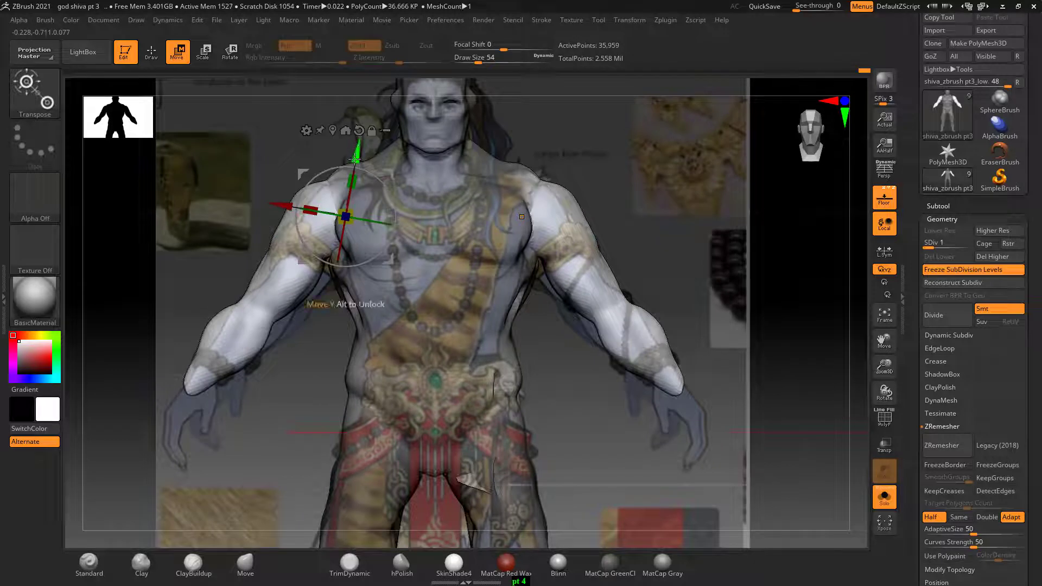
{"action": "left_click_drag", "start_coordinate": [311, 195], "coordinate": [293, 204]}
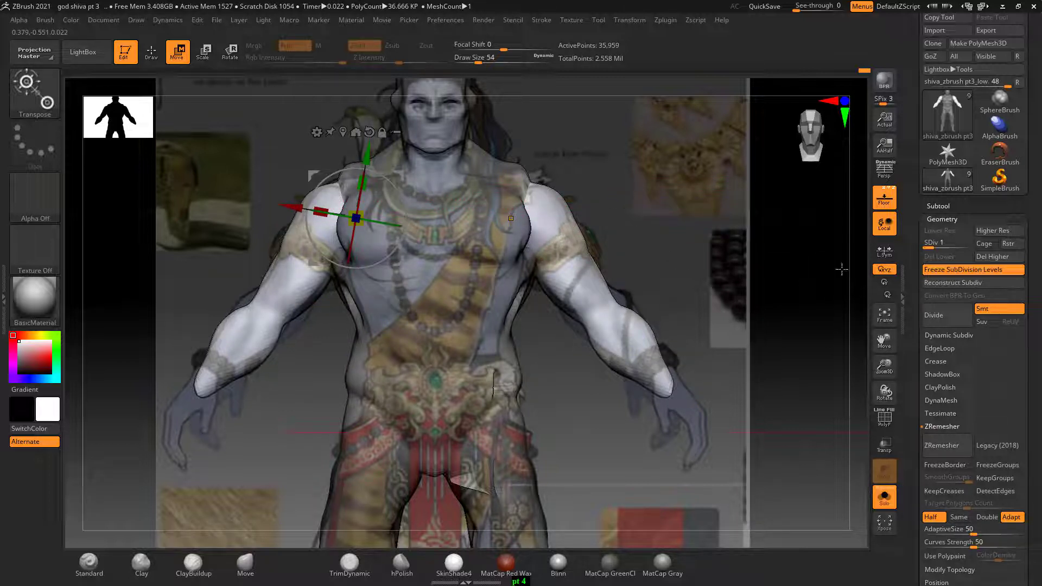
Hide the Floor references and orbit the model from the rear round to the front.
{"action": "left_click", "coordinate": [884, 201]}
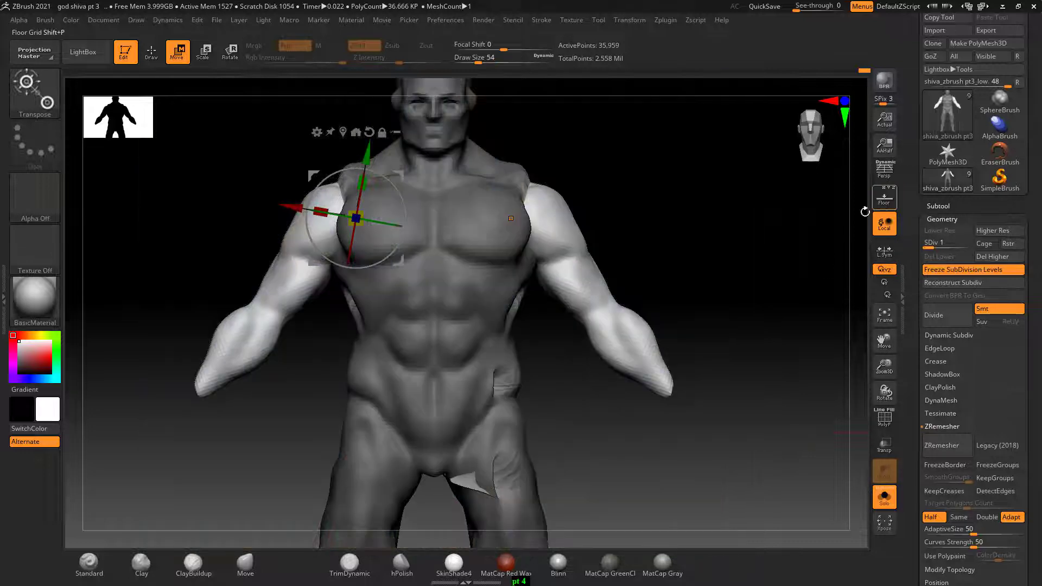
{"action": "mouse_move", "coordinate": [754, 240]}
{"action": "left_mouse_down"}
{"action": "mouse_move", "coordinate": [792, 252]}
{"action": "mouse_move", "coordinate": [717, 288]}
{"action": "mouse_move", "coordinate": [726, 266]}
{"action": "mouse_move", "coordinate": [719, 274]}
{"action": "mouse_move", "coordinate": [693, 262]}
{"action": "left_mouse_up"}
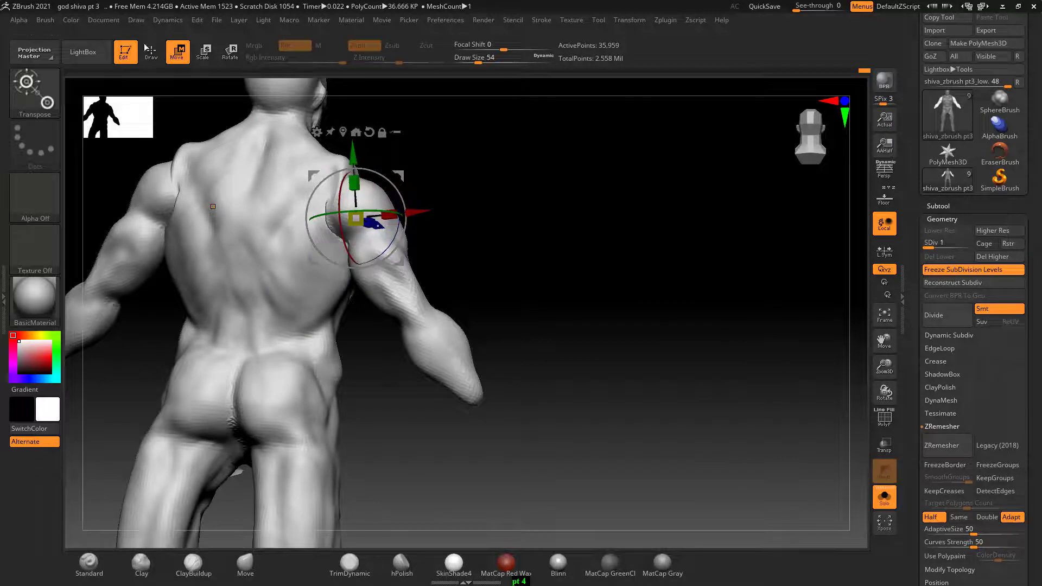
{"action": "key", "text": "q"}
{"action": "key", "text": "shift"}
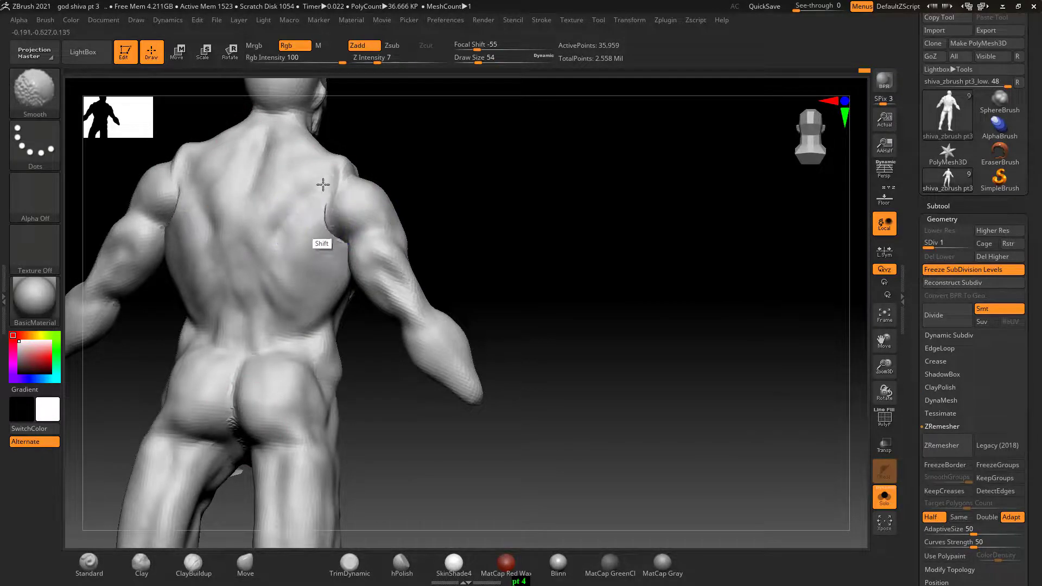
{"action": "mouse_move", "coordinate": [593, 263]}
{"action": "left_mouse_down", "text": "shift"}
{"action": "mouse_move", "coordinate": [386, 280]}
{"action": "mouse_move", "coordinate": [670, 240]}
{"action": "mouse_move", "coordinate": [682, 239]}
{"action": "mouse_move", "coordinate": [635, 269]}
{"action": "mouse_move", "coordinate": [686, 255]}
{"action": "left_mouse_up", "text": "shift"}
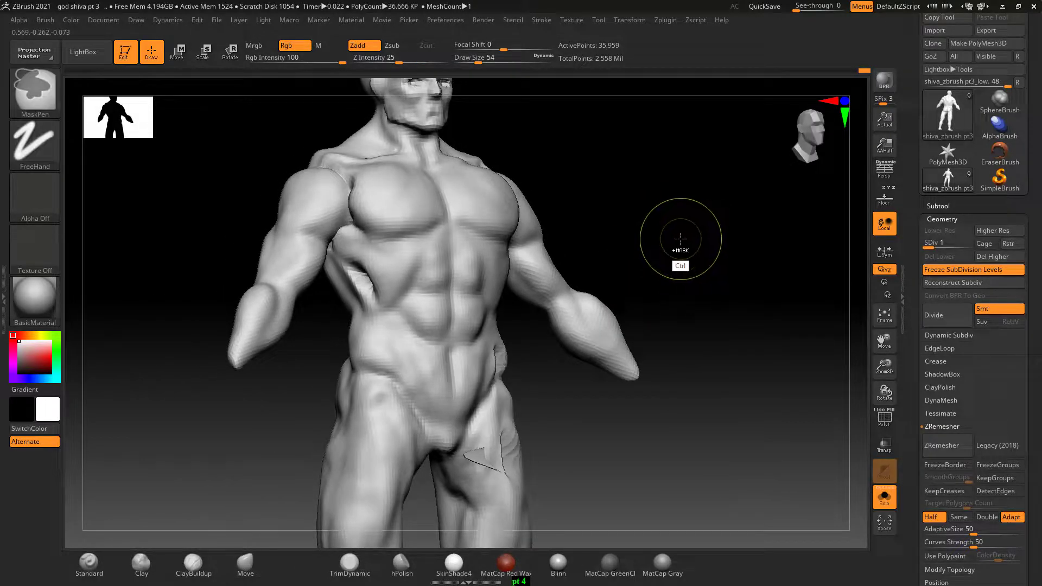
Mask the torso and upper back, leaving the shoulders and arms unmasked.
{"action": "left_click", "coordinate": [683, 241], "text": "ctrl"}
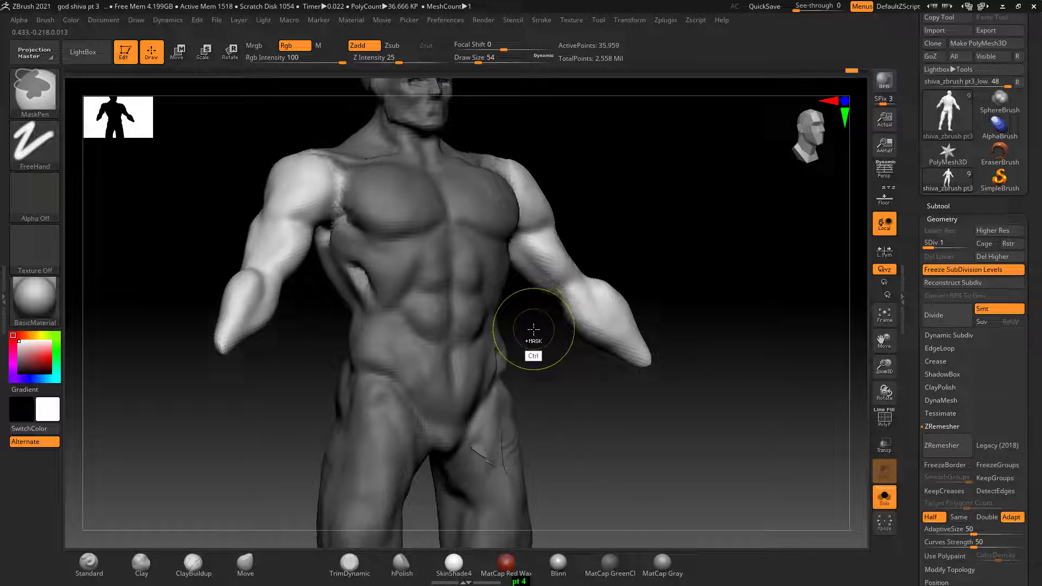
{"action": "mouse_move", "coordinate": [614, 365]}
{"action": "left_mouse_down"}
{"action": "mouse_move", "coordinate": [577, 386]}
{"action": "mouse_move", "coordinate": [439, 400]}
{"action": "left_mouse_up"}
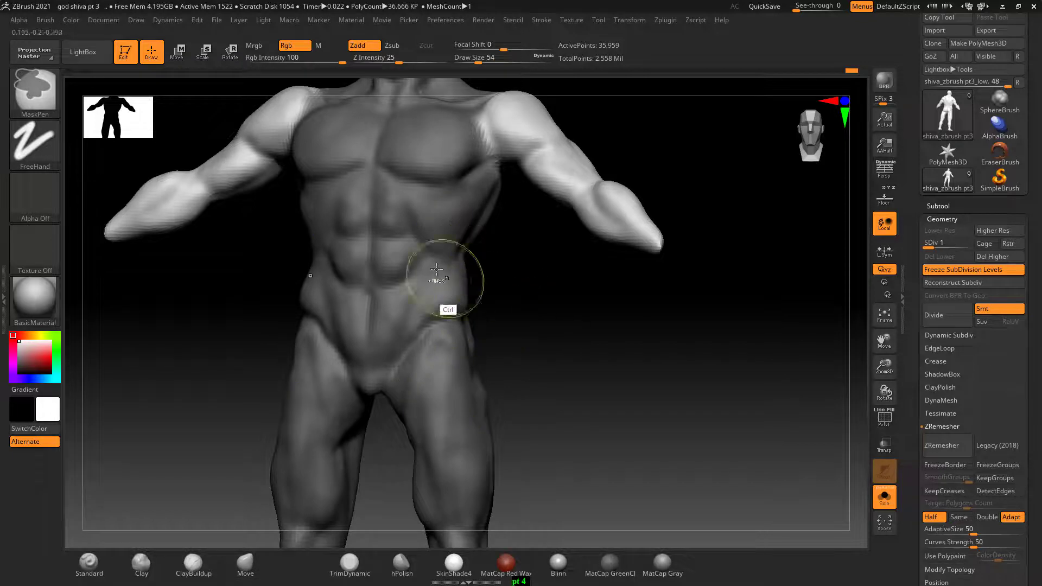
{"action": "left_click_drag", "start_coordinate": [592, 320], "coordinate": [505, 235]}
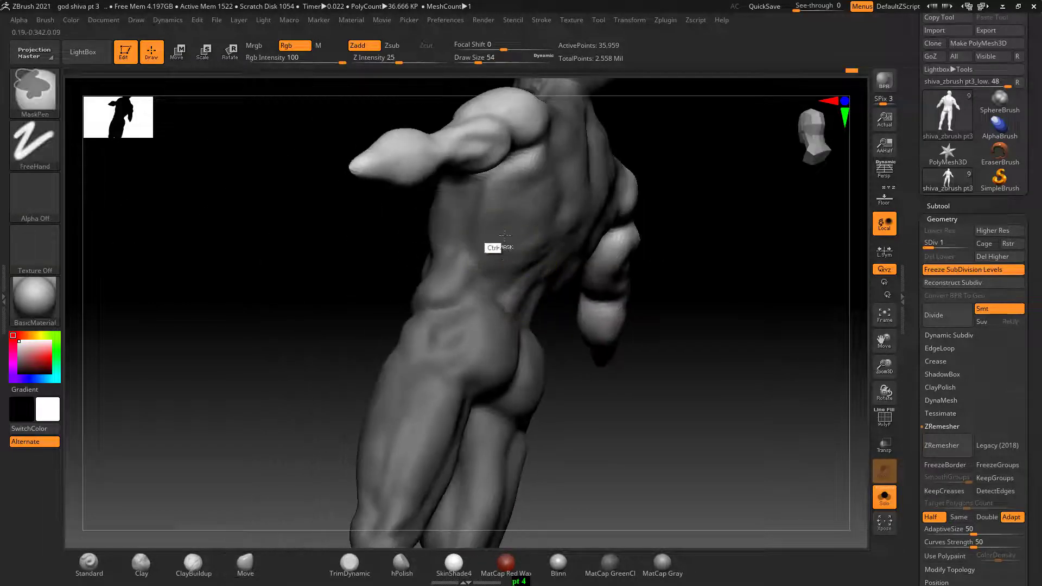
{"action": "left_click_drag", "start_coordinate": [513, 168], "coordinate": [542, 155], "text": "ctrl"}
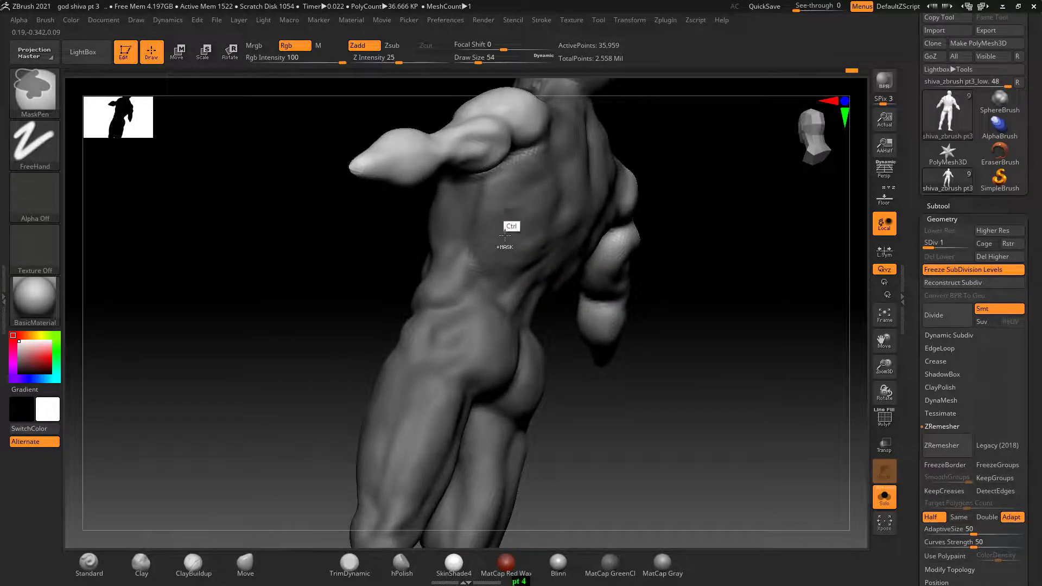
{"action": "mouse_move", "coordinate": [719, 291]}
{"action": "left_mouse_down"}
{"action": "mouse_move", "coordinate": [727, 286]}
{"action": "mouse_move", "coordinate": [700, 339]}
{"action": "mouse_move", "coordinate": [709, 344]}
{"action": "mouse_move", "coordinate": [689, 342]}
{"action": "mouse_move", "coordinate": [679, 359]}
{"action": "mouse_move", "coordinate": [623, 344]}
{"action": "mouse_move", "coordinate": [634, 309]}
{"action": "mouse_move", "coordinate": [236, 170]}
{"action": "left_mouse_up"}
Rotate the arms down and back up around the shoulder with Transpose Rotate.
{"action": "left_click", "coordinate": [230, 53]}
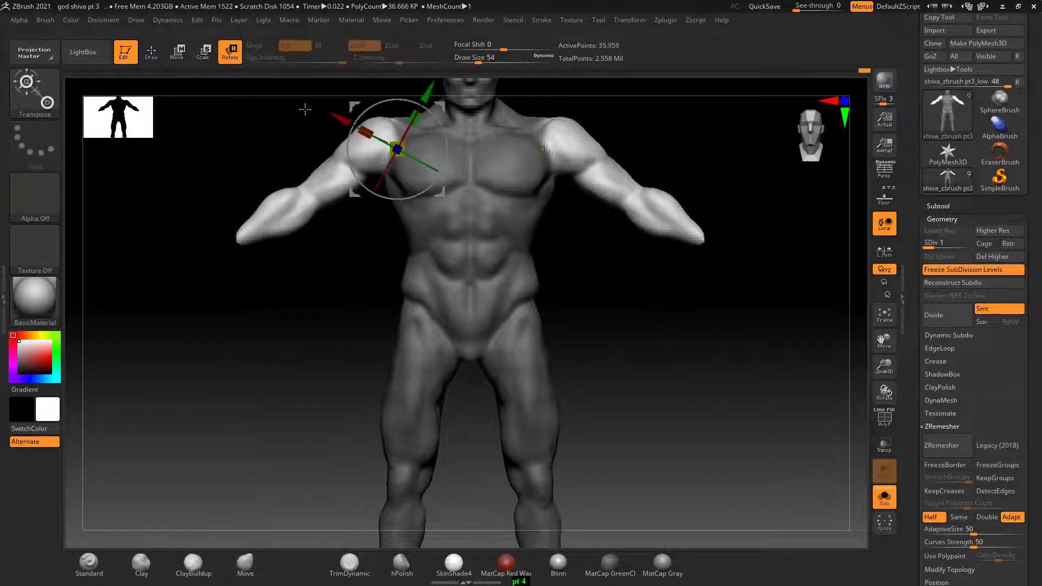
{"action": "left_click_drag", "start_coordinate": [355, 154], "coordinate": [358, 151]}
{"action": "left_click_drag", "start_coordinate": [633, 290], "coordinate": [696, 321]}
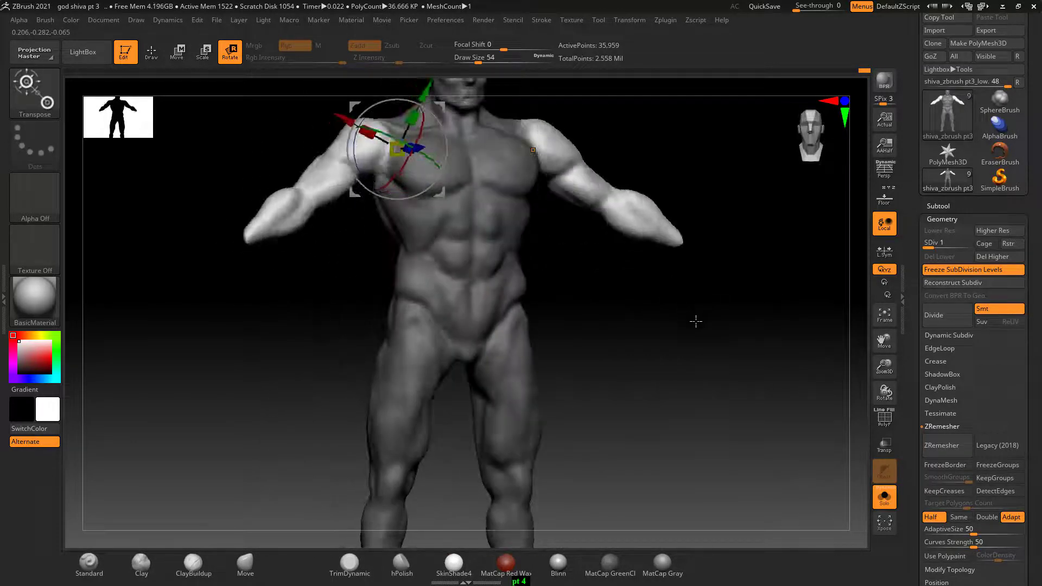
With references shown, rotate the arms down to match, undo the last tweak, and hide references.
{"action": "left_click", "coordinate": [881, 201]}
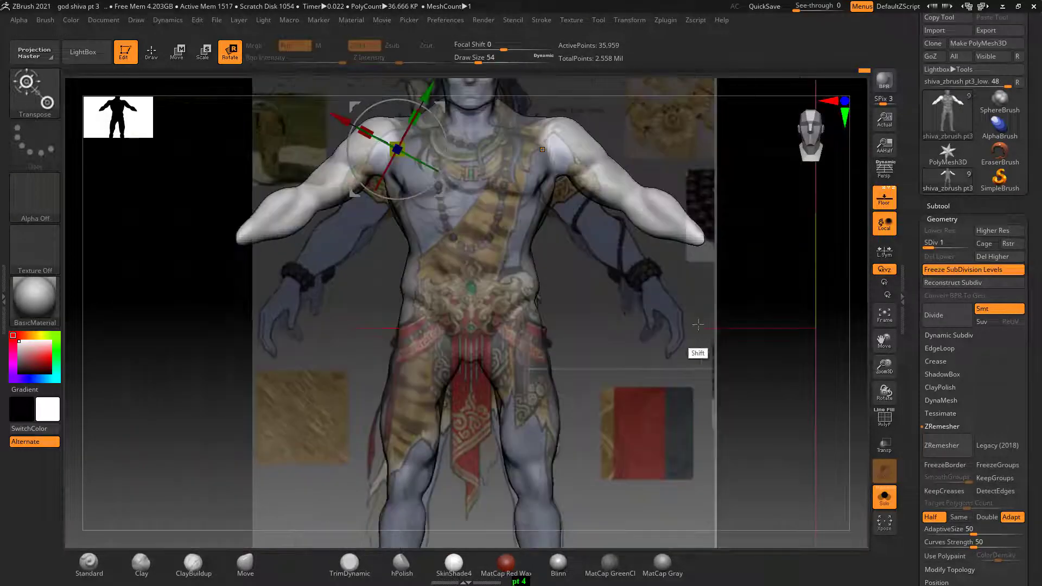
{"action": "left_click_drag", "start_coordinate": [387, 135], "coordinate": [379, 196]}
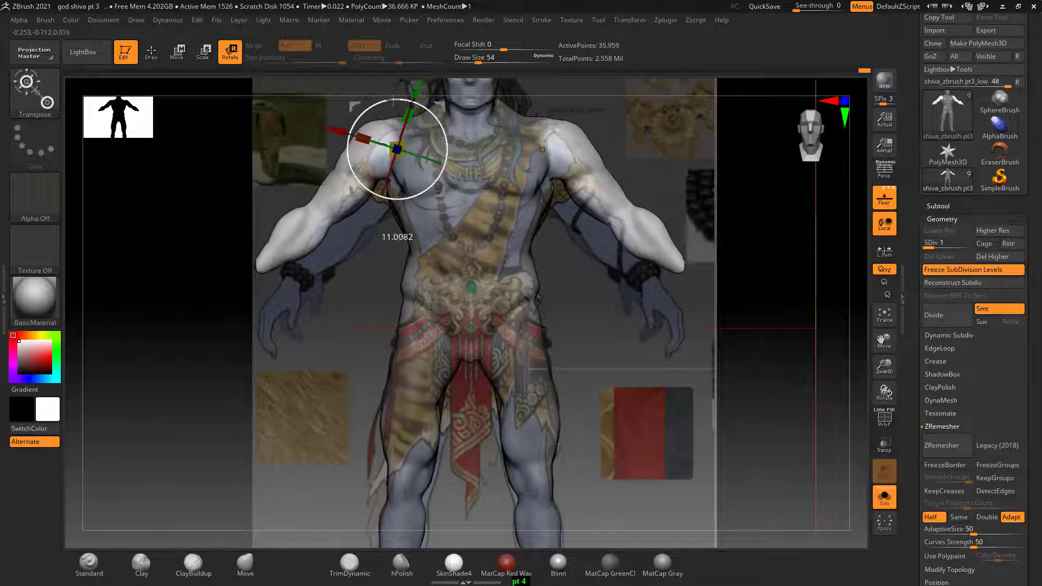
{"action": "left_click_drag", "start_coordinate": [416, 90], "coordinate": [414, 85]}
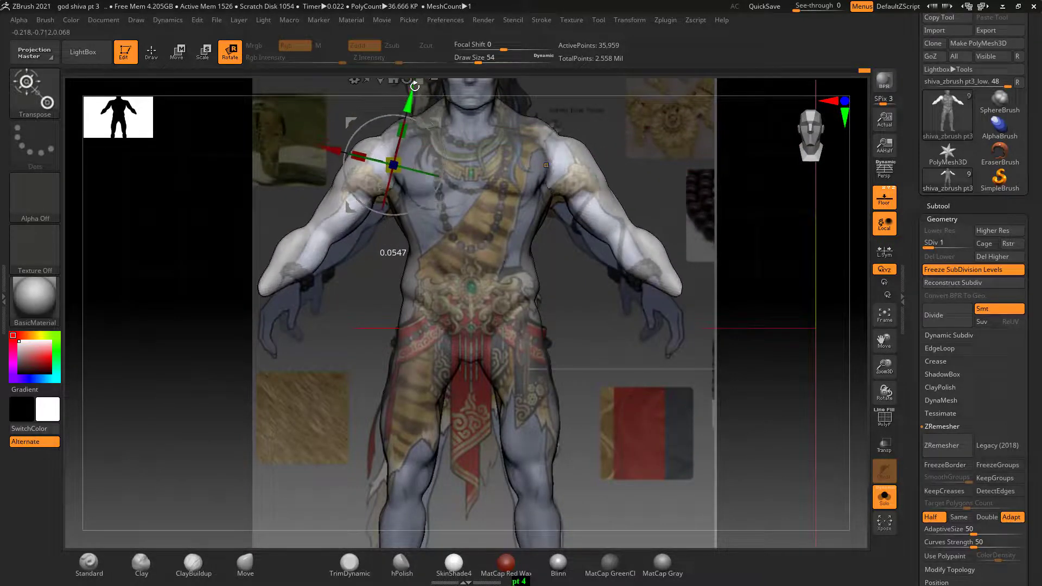
{"action": "left_click_drag", "start_coordinate": [337, 149], "coordinate": [337, 149]}
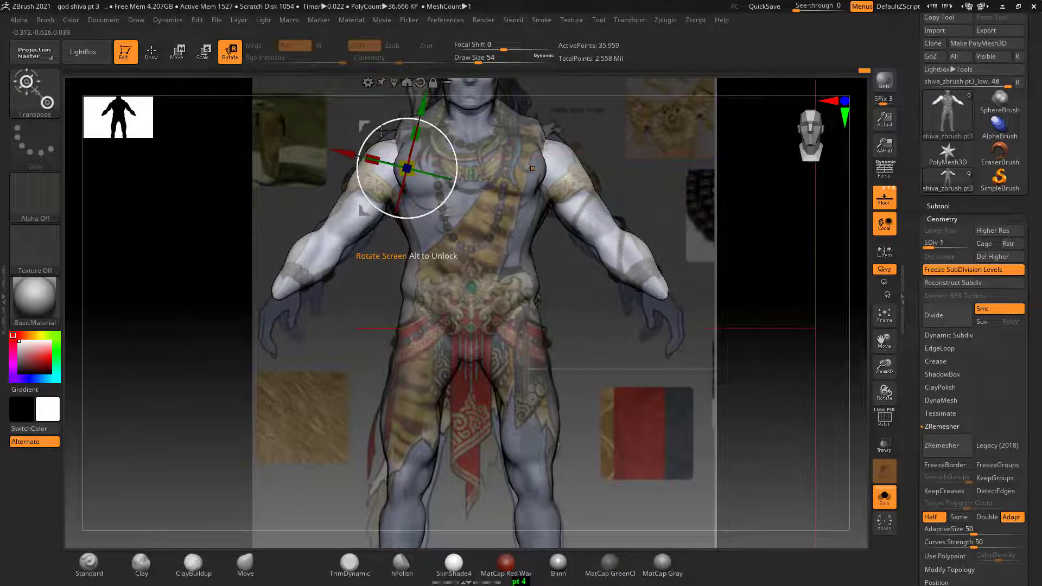
{"action": "key", "text": "ctrl+z"}
{"action": "key", "text": "ctrl+z"}
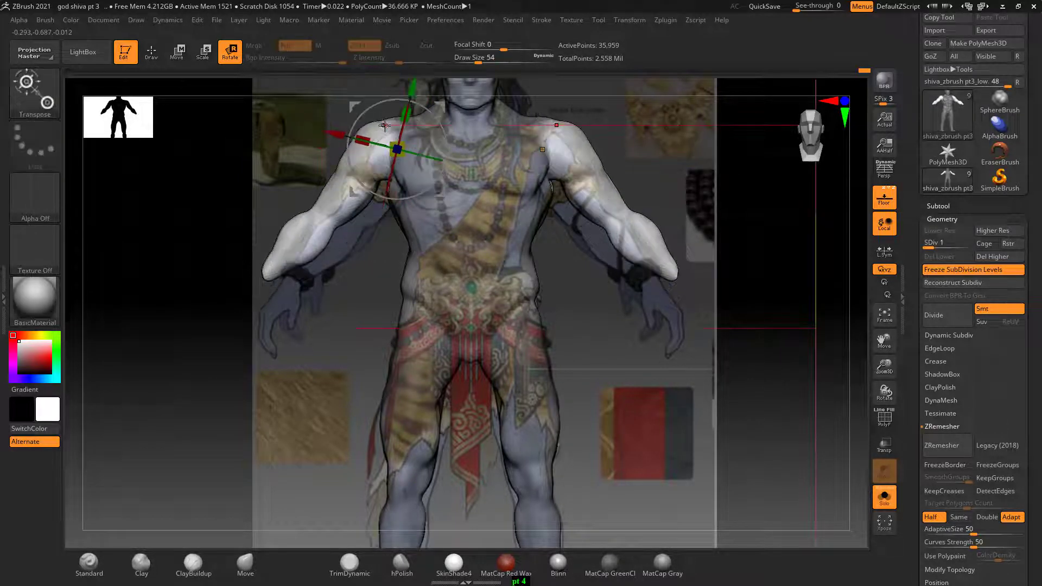
{"action": "left_click", "coordinate": [890, 204]}
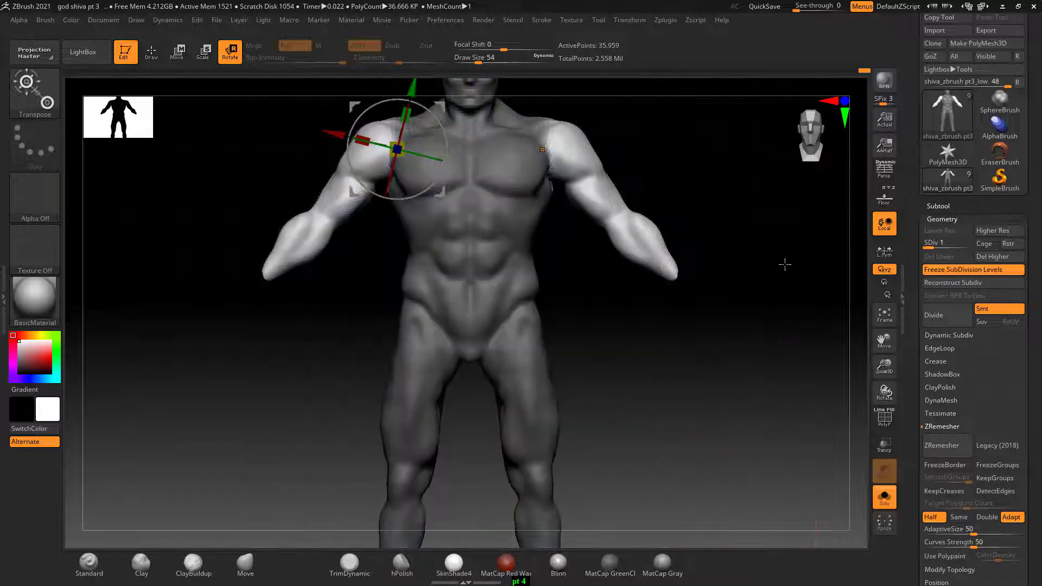
{"action": "mouse_move", "coordinate": [778, 260]}
{"action": "left_mouse_down", "text": "alt"}
{"action": "mouse_move", "coordinate": [775, 323]}
{"action": "mouse_move", "coordinate": [903, 348]}
{"action": "left_mouse_up", "text": "alt"}
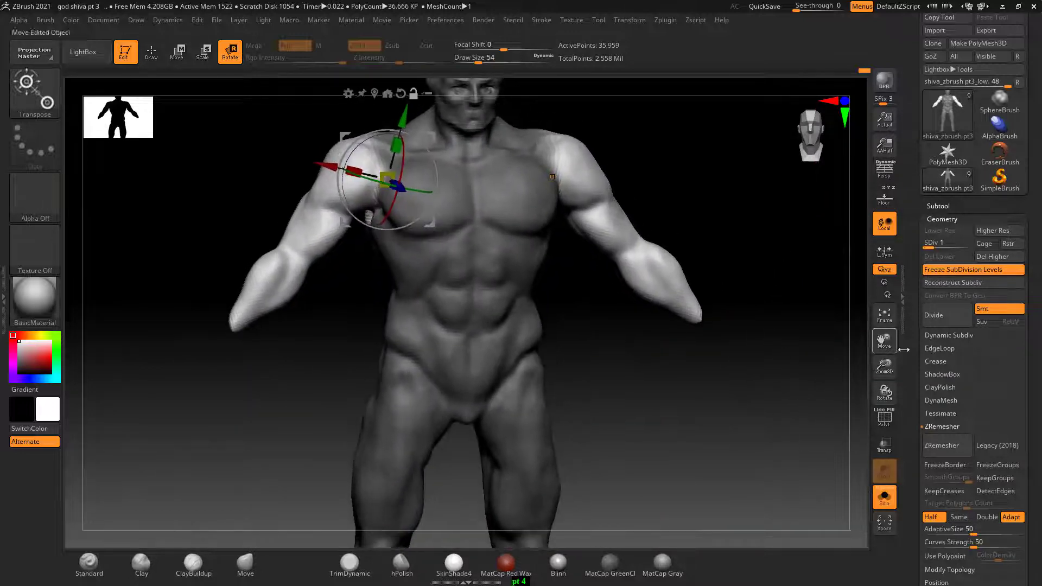
Soften the shoulder mask edge with BlurMask from the Masking menu, then show the references again.
{"action": "scroll", "coordinate": [917, 347], "scroll_direction": "down", "scroll_amount": 5}
{"action": "scroll", "coordinate": [925, 293], "scroll_direction": "down", "scroll_amount": 2}
{"action": "scroll", "coordinate": [935, 245], "scroll_direction": "down", "scroll_amount": 2}
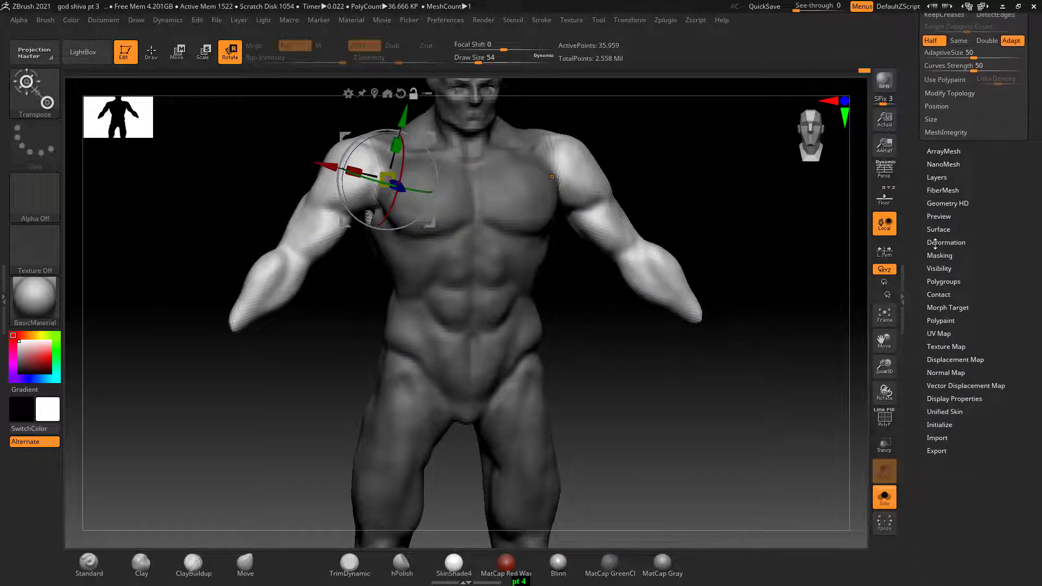
{"action": "left_click", "coordinate": [939, 257]}
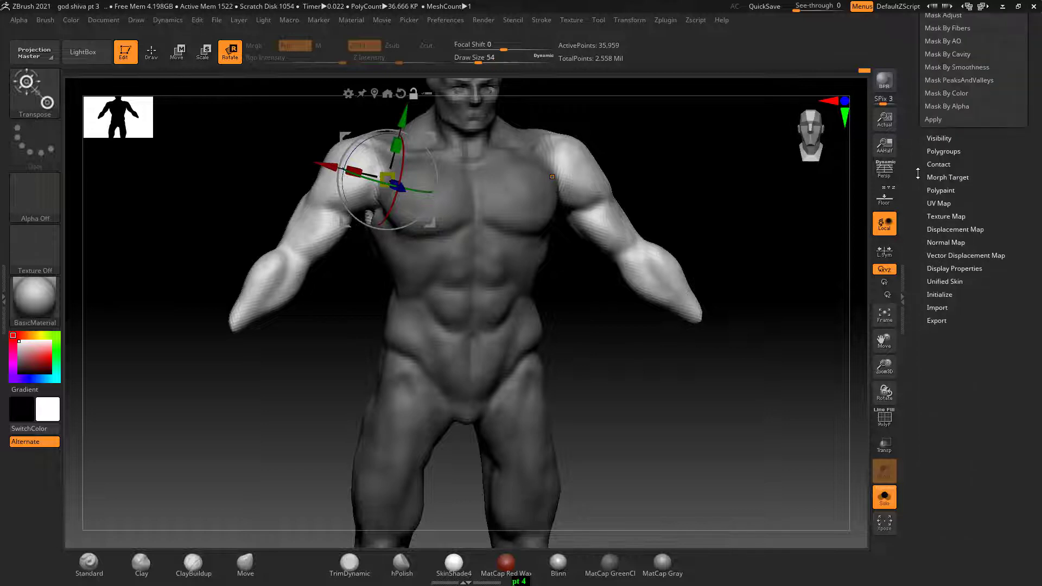
{"action": "scroll", "coordinate": [917, 173], "scroll_direction": "up", "scroll_amount": 3}
{"action": "scroll", "coordinate": [918, 173], "scroll_direction": "up", "scroll_amount": 2}
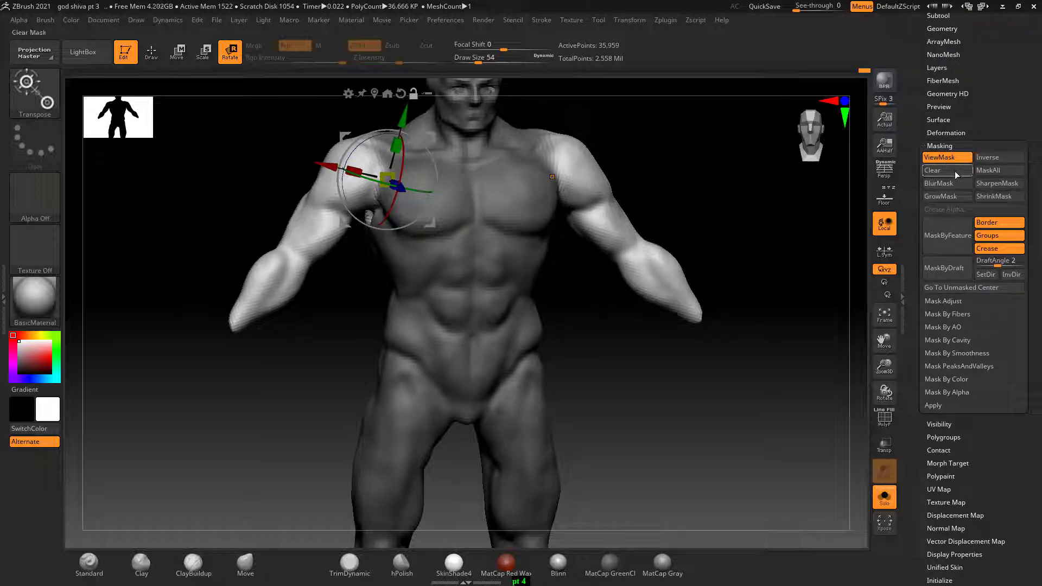
{"action": "left_click", "coordinate": [940, 183]}
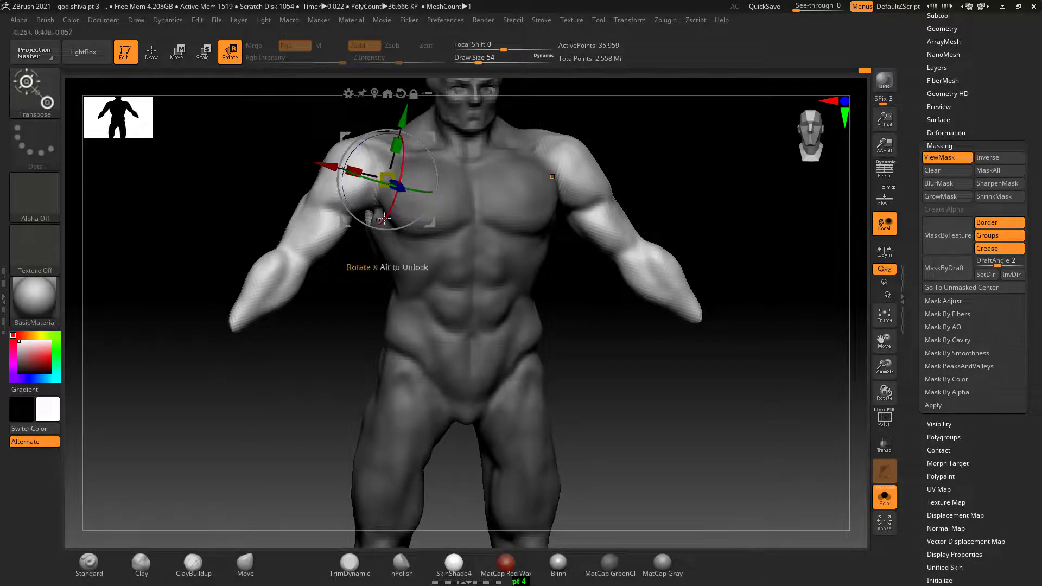
{"action": "left_click_drag", "start_coordinate": [705, 175], "coordinate": [728, 165]}
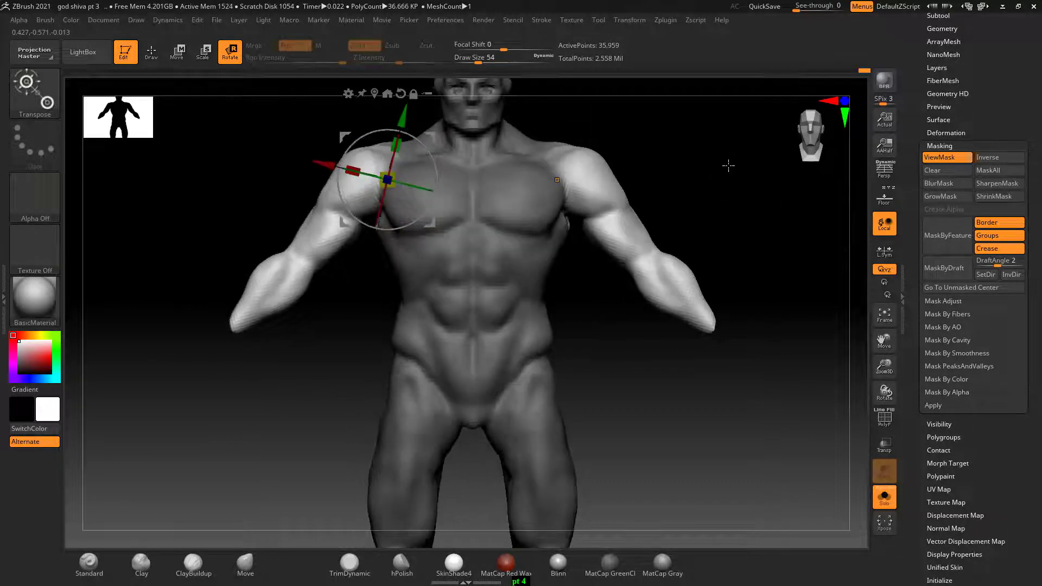
{"action": "left_click", "coordinate": [888, 202]}
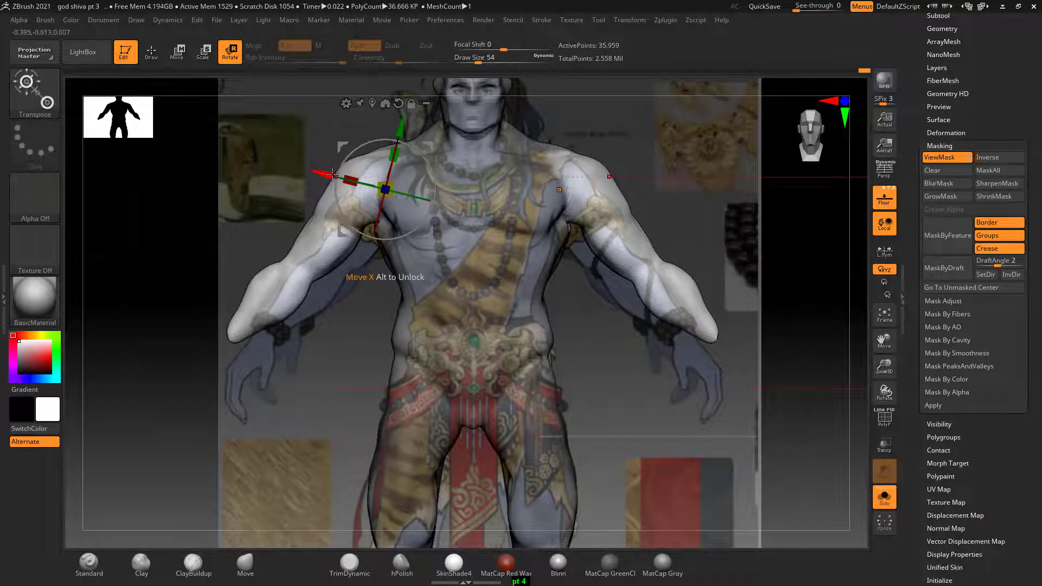
Shift both arms with Transpose Move to line up with the front reference.
{"action": "mouse_move", "coordinate": [401, 120]}
{"action": "left_mouse_down"}
{"action": "mouse_move", "coordinate": [332, 174]}
{"action": "mouse_move", "coordinate": [347, 181]}
{"action": "left_mouse_up"}
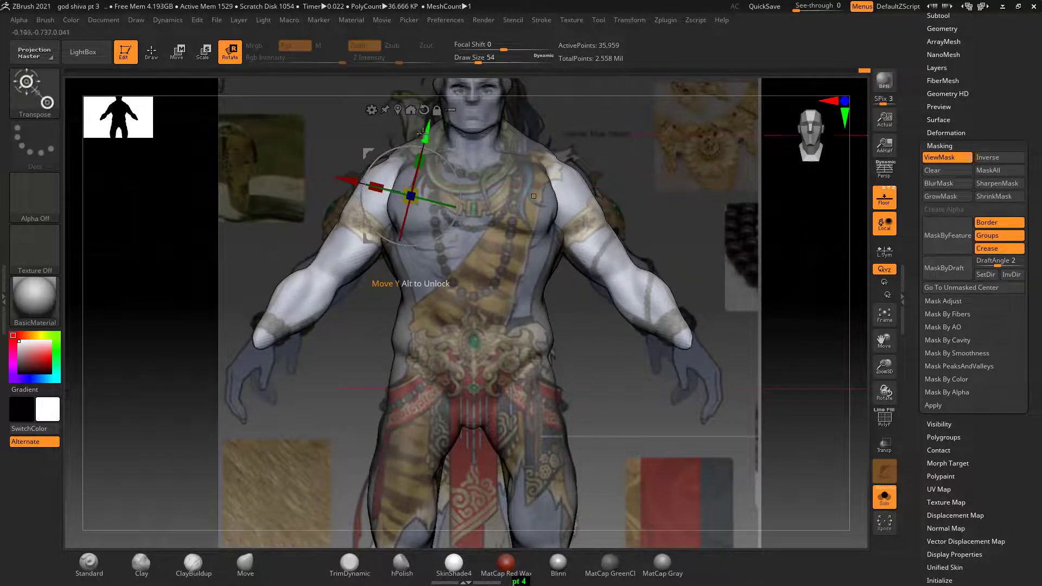
{"action": "left_click_drag", "start_coordinate": [424, 132], "coordinate": [427, 133]}
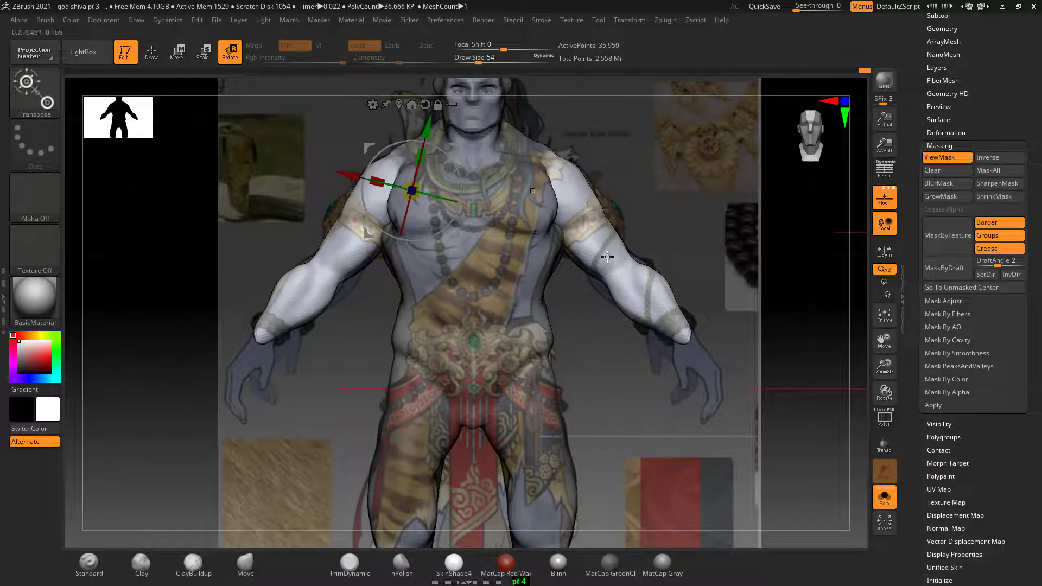
{"action": "mouse_move", "coordinate": [788, 276]}
{"action": "left_mouse_down"}
{"action": "mouse_move", "coordinate": [825, 283]}
{"action": "mouse_move", "coordinate": [747, 300]}
{"action": "left_mouse_up"}
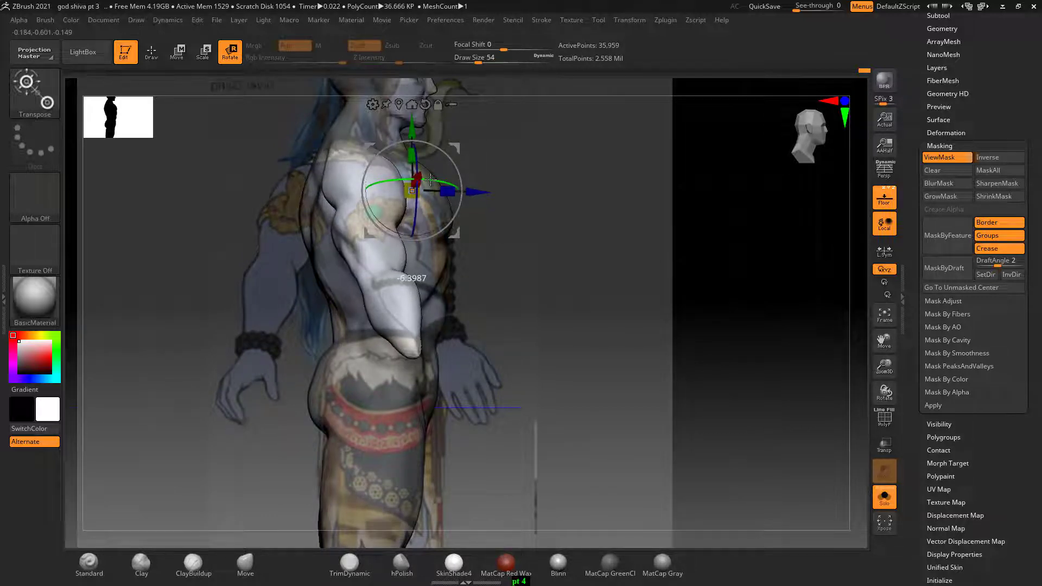
{"action": "mouse_move", "coordinate": [448, 226]}
{"action": "left_mouse_down"}
{"action": "mouse_move", "coordinate": [678, 264]}
{"action": "mouse_move", "coordinate": [647, 307]}
{"action": "left_mouse_up"}
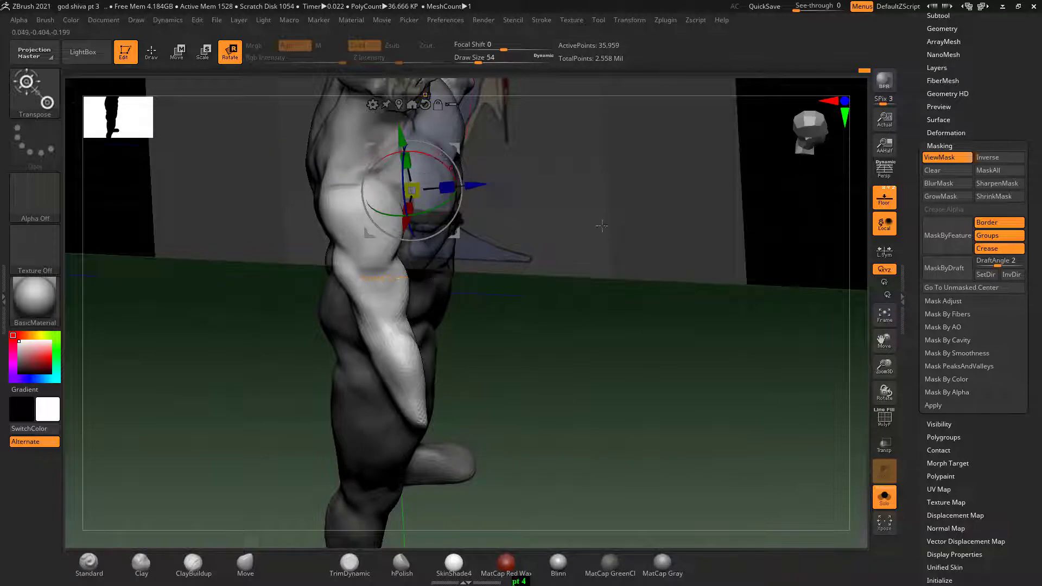
Tilt the arm slightly forward at the shoulder in side view, then check front and back views.
{"action": "left_click_drag", "start_coordinate": [602, 226], "coordinate": [632, 204]}
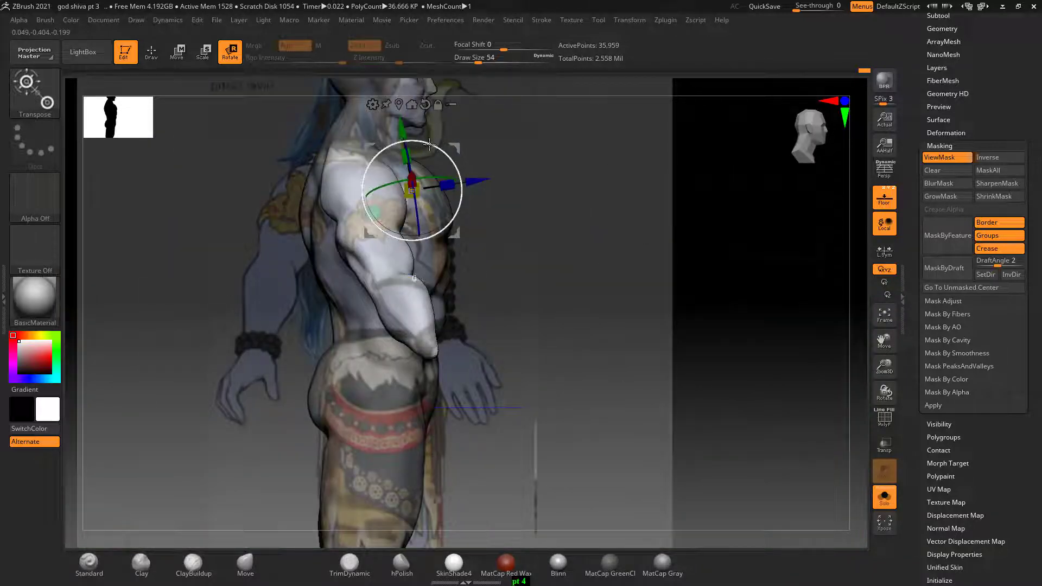
{"action": "left_click_drag", "start_coordinate": [429, 144], "coordinate": [429, 145]}
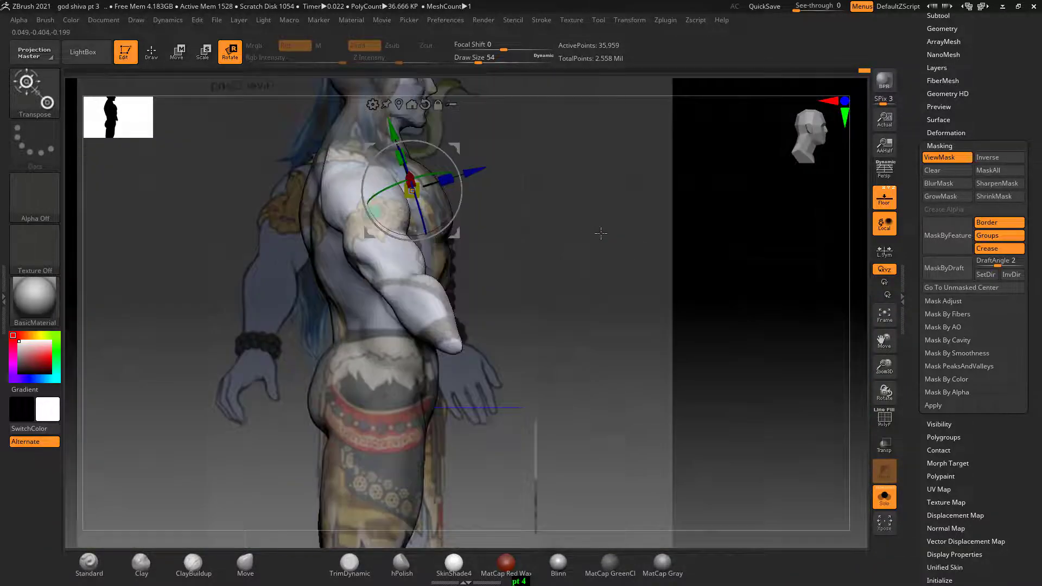
{"action": "left_click_drag", "start_coordinate": [352, 310], "coordinate": [201, 250], "text": "shift"}
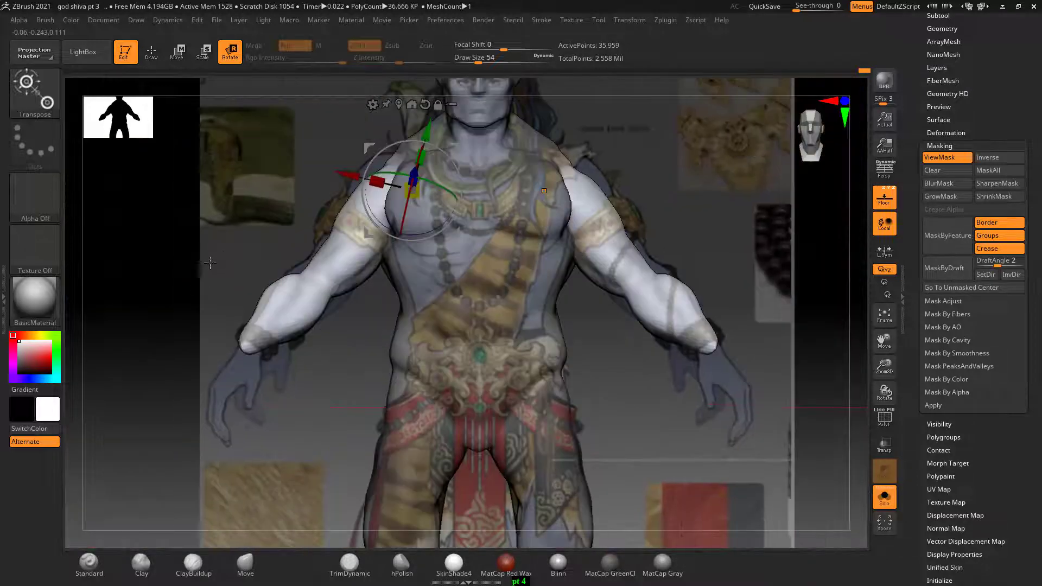
{"action": "mouse_move", "coordinate": [193, 273]}
{"action": "left_mouse_down", "text": "shift"}
{"action": "mouse_move", "coordinate": [621, 279]}
{"action": "mouse_move", "coordinate": [648, 264]}
{"action": "mouse_move", "coordinate": [642, 252]}
{"action": "left_mouse_up", "text": "shift"}
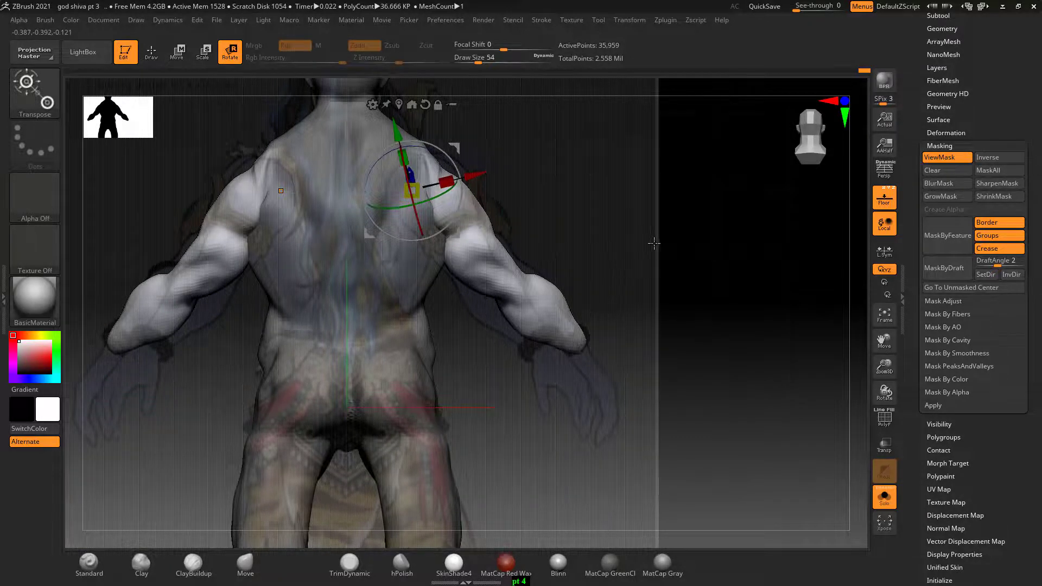
{"action": "mouse_move", "coordinate": [654, 244]}
{"action": "left_mouse_down", "text": "shift"}
{"action": "mouse_move", "coordinate": [239, 238]}
{"action": "mouse_move", "coordinate": [248, 260]}
{"action": "left_mouse_up", "text": "shift"}
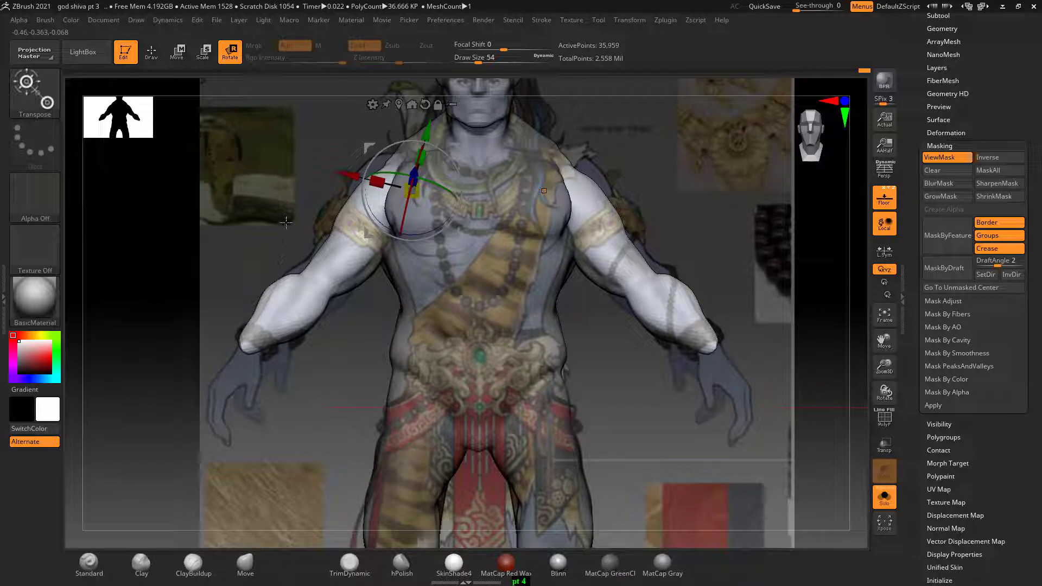
Return to the Move brush, clear the mask with Ctrl+H, and pull the deltoid outward.
{"action": "left_click", "coordinate": [152, 53]}
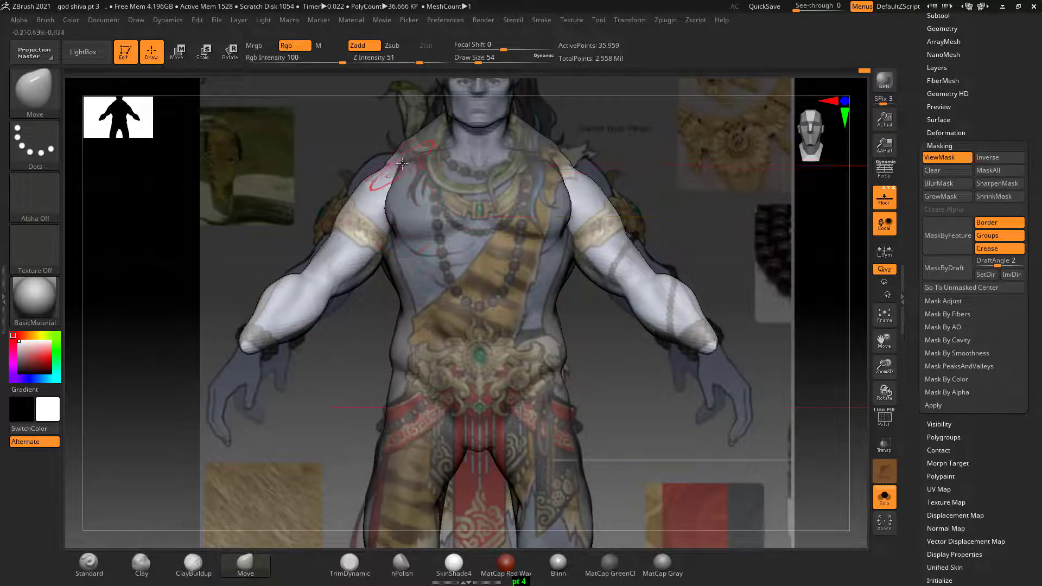
{"action": "key", "text": "ctrl+h"}
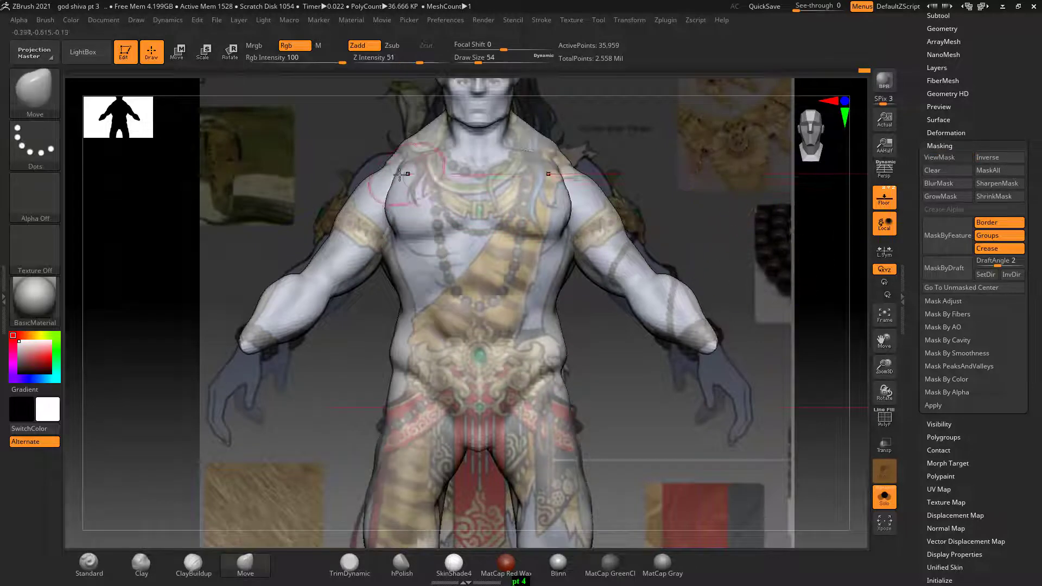
{"action": "mouse_move", "coordinate": [390, 169]}
{"action": "left_mouse_down"}
{"action": "mouse_move", "coordinate": [355, 185]}
{"action": "mouse_move", "coordinate": [379, 163]}
{"action": "left_mouse_up"}
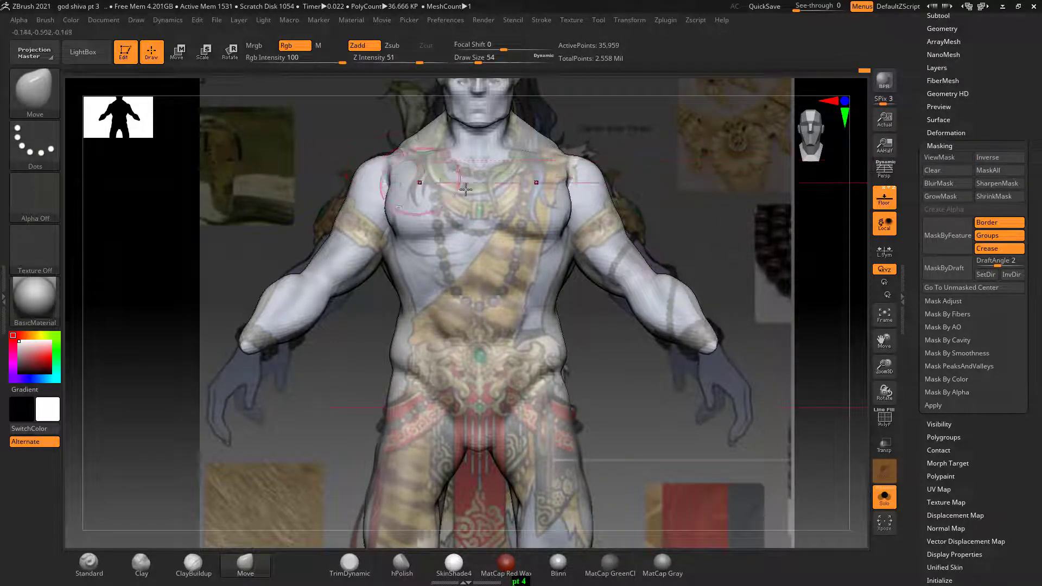
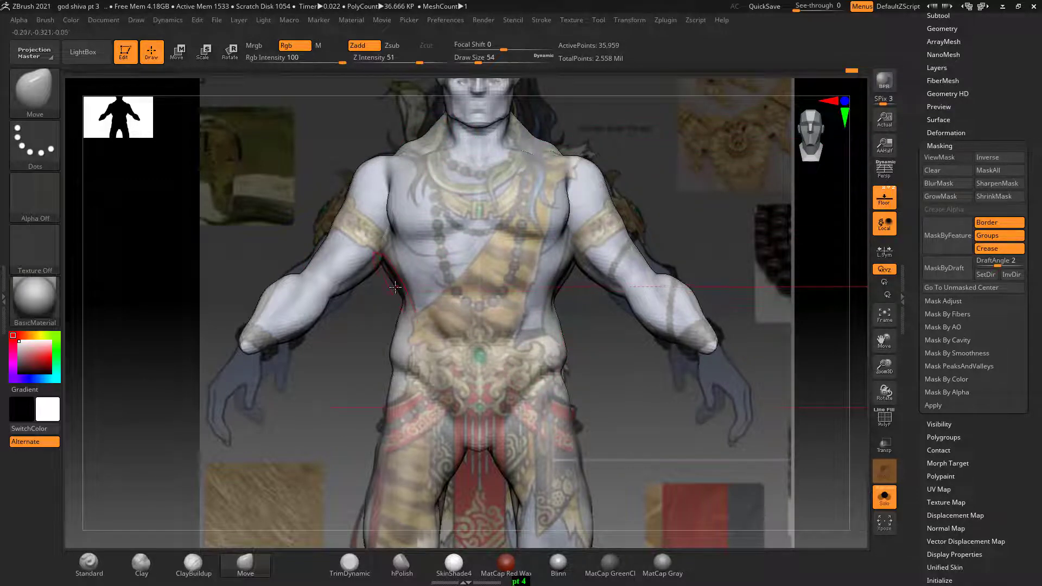
Pull the waist above the belt inward symmetrically with Move, then check the side and front views.
{"action": "right_click_drag", "start_coordinate": [404, 282], "coordinate": [401, 295]}
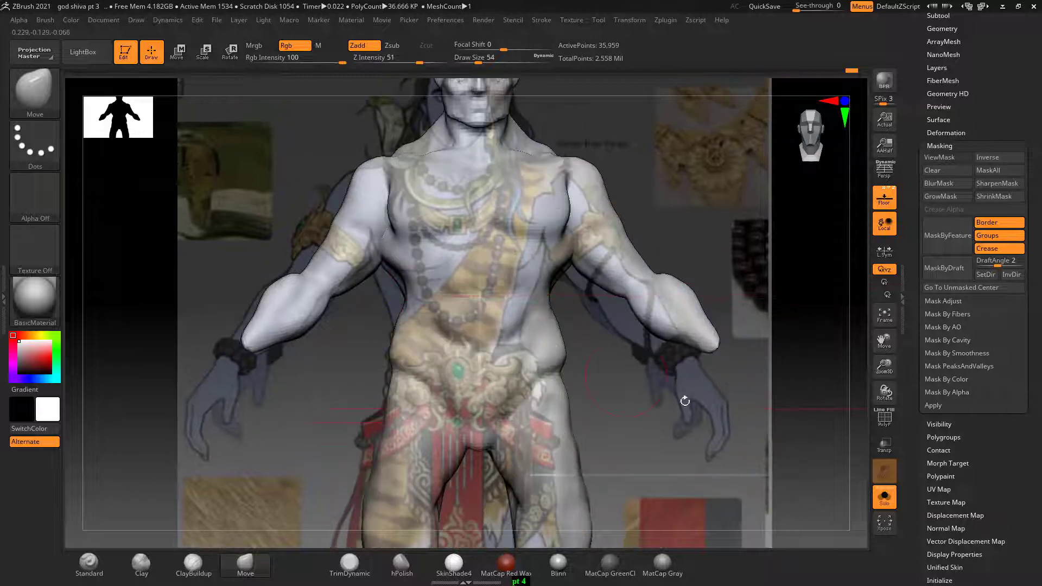
{"action": "right_click_drag", "start_coordinate": [685, 401], "coordinate": [786, 432]}
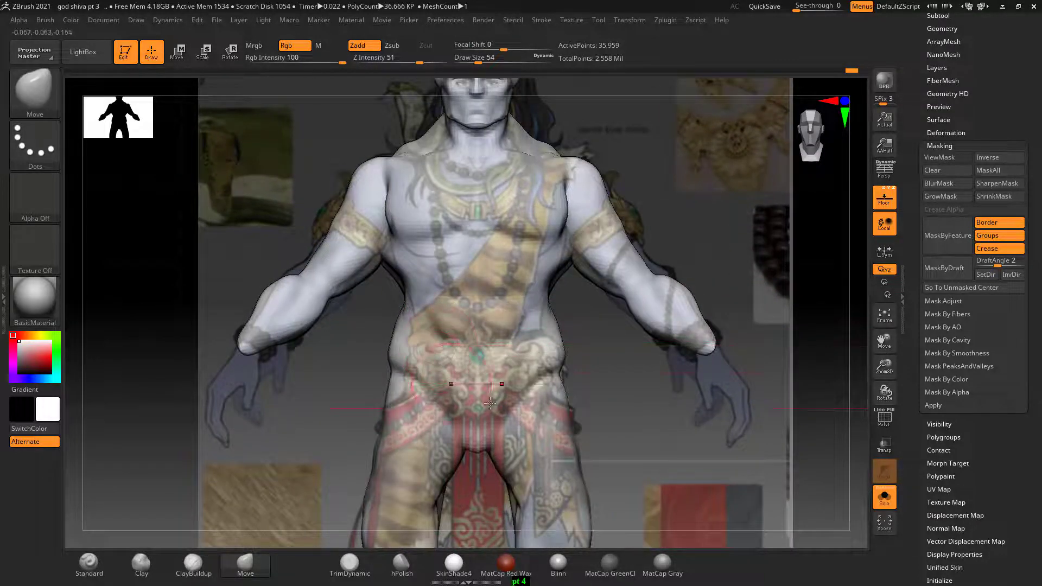
{"action": "mouse_move", "coordinate": [809, 445]}
{"action": "left_mouse_down", "text": "alt"}
{"action": "mouse_move", "coordinate": [790, 344]}
{"action": "mouse_move", "coordinate": [775, 360]}
{"action": "left_mouse_up", "text": "alt"}
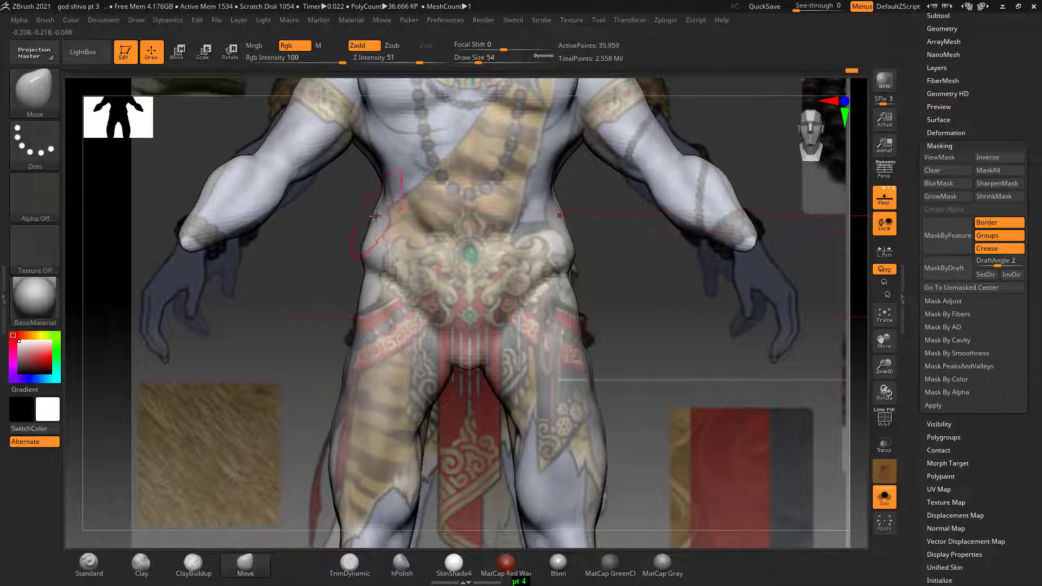
{"action": "left_click_drag", "start_coordinate": [367, 246], "coordinate": [384, 223]}
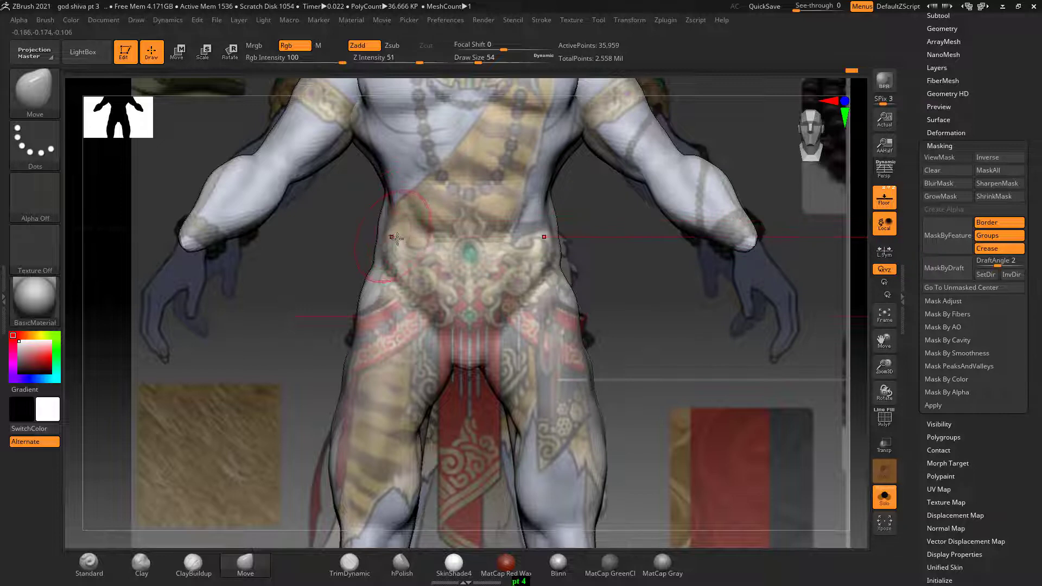
{"action": "mouse_move", "coordinate": [781, 406]}
{"action": "left_mouse_down", "text": "alt"}
{"action": "mouse_move", "coordinate": [726, 407]}
{"action": "mouse_move", "coordinate": [740, 308]}
{"action": "left_mouse_up", "text": "alt"}
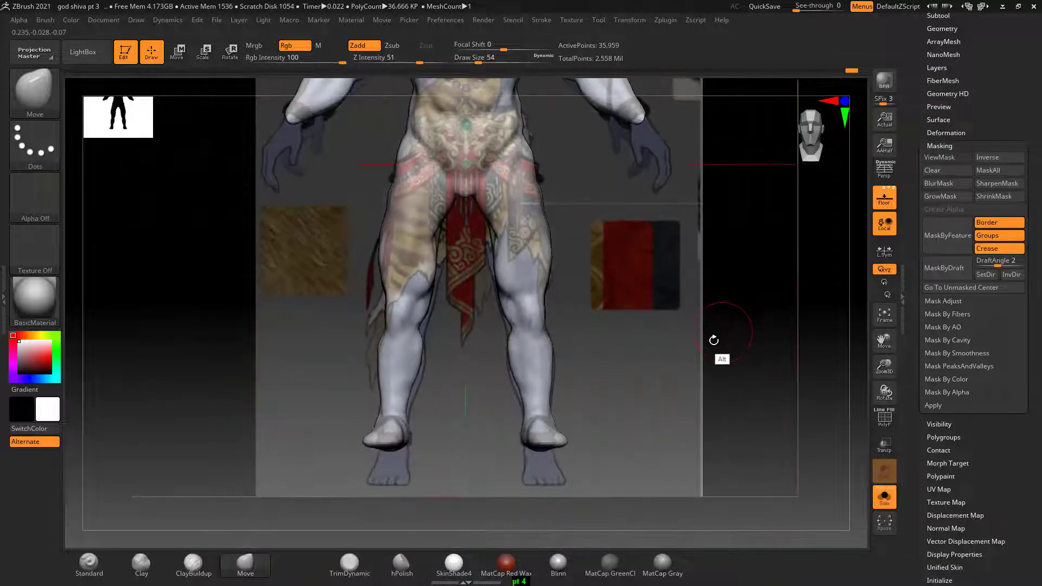
{"action": "mouse_move", "coordinate": [714, 340]}
{"action": "left_mouse_down"}
{"action": "mouse_move", "coordinate": [704, 354]}
{"action": "mouse_move", "coordinate": [752, 345]}
{"action": "mouse_move", "coordinate": [765, 318]}
{"action": "left_mouse_up"}
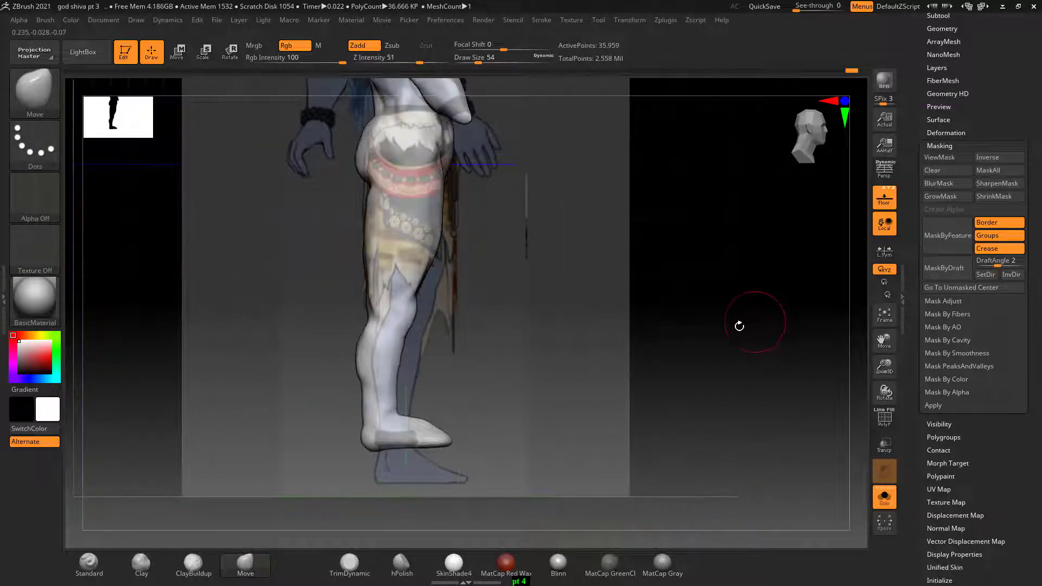
{"action": "mouse_move", "coordinate": [514, 227]}
{"action": "left_mouse_down", "text": "shift"}
{"action": "mouse_move", "coordinate": [588, 248]}
{"action": "mouse_move", "coordinate": [654, 216]}
{"action": "mouse_move", "coordinate": [472, 205]}
{"action": "left_mouse_up", "text": "shift"}
Hide the reference planes and use Transpose masking at the hips and above the left knee.
{"action": "left_click", "coordinate": [187, 59]}
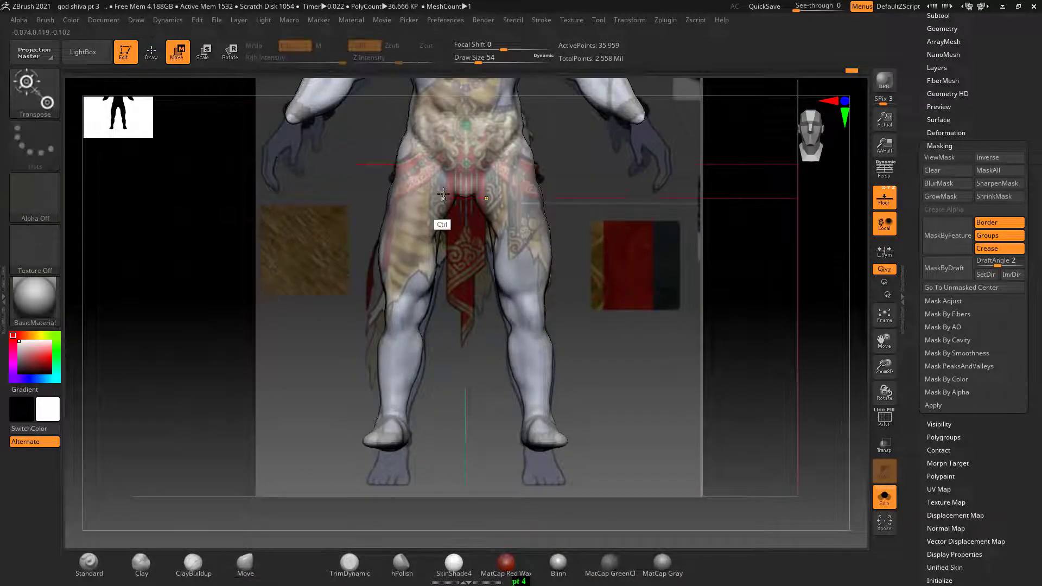
{"action": "left_click", "coordinate": [430, 164], "text": "ctrl"}
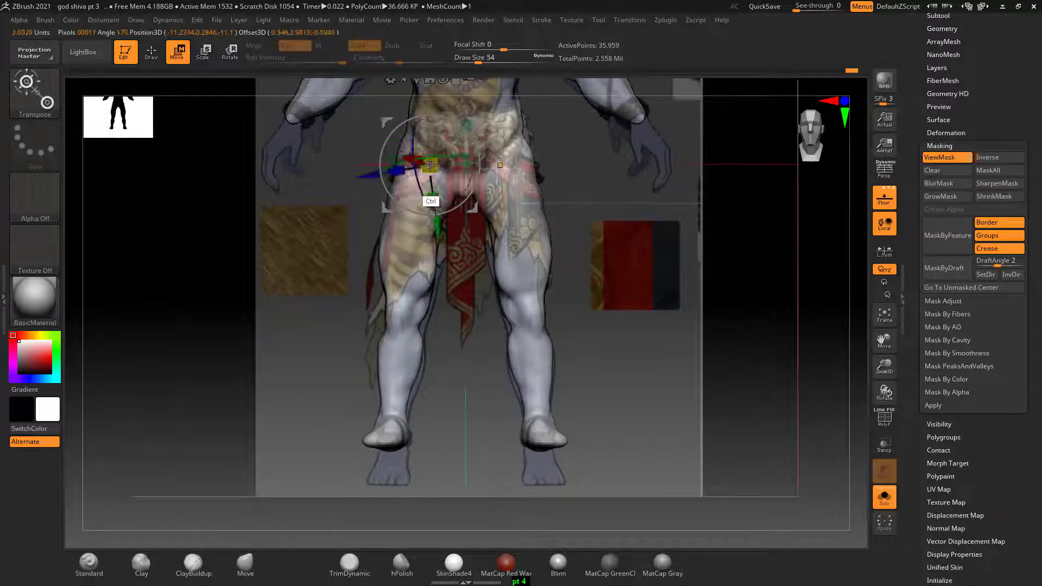
{"action": "left_click_drag", "start_coordinate": [430, 164], "coordinate": [499, 165], "text": "ctrl"}
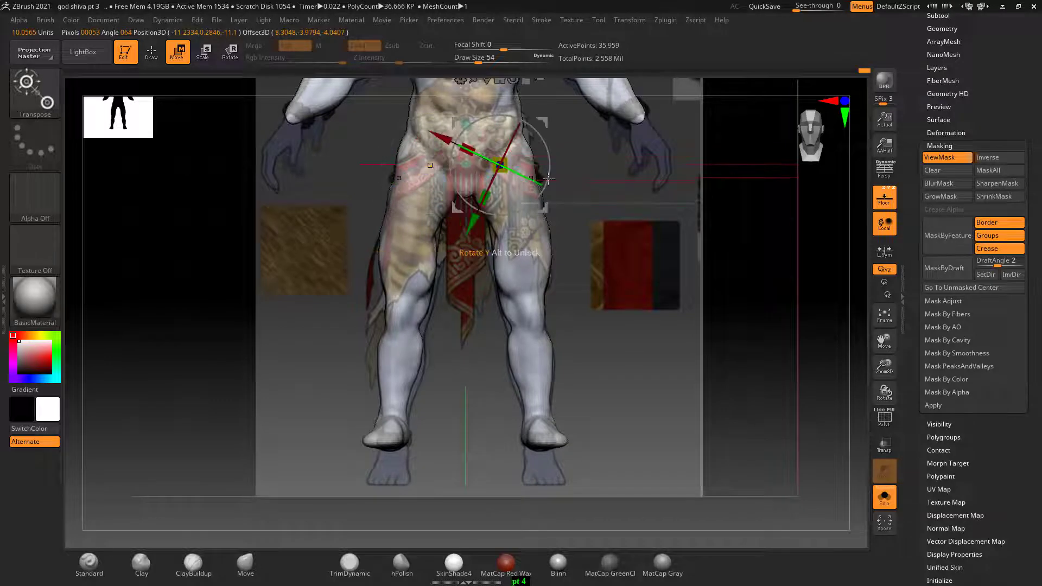
{"action": "left_click", "coordinate": [435, 155], "text": "ctrl"}
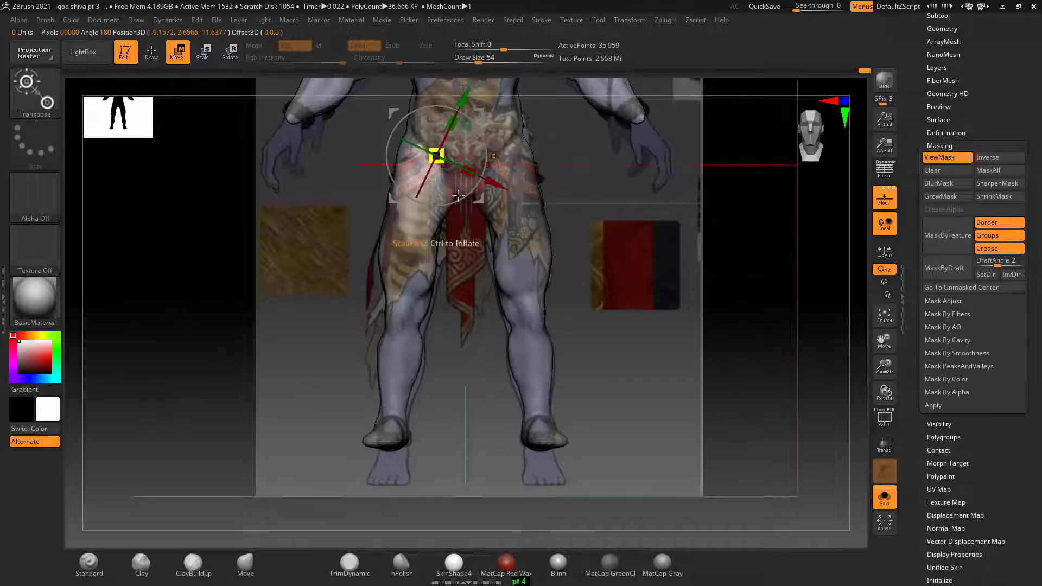
{"action": "left_click_drag", "start_coordinate": [732, 312], "coordinate": [748, 315]}
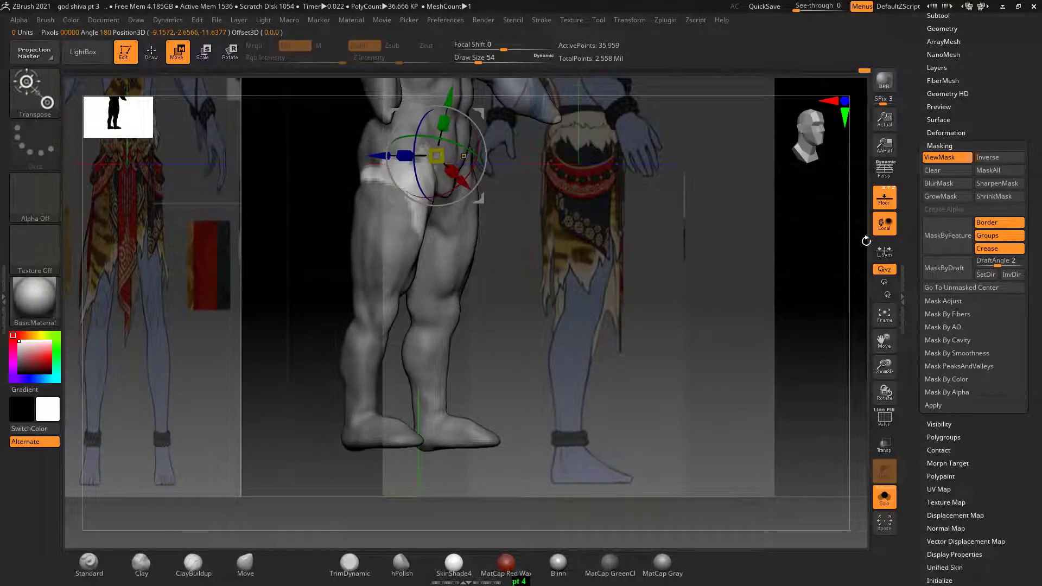
{"action": "left_click", "coordinate": [891, 204]}
{"action": "mouse_move", "coordinate": [715, 274]}
{"action": "left_mouse_down"}
{"action": "mouse_move", "coordinate": [656, 267]}
{"action": "mouse_move", "coordinate": [612, 242]}
{"action": "left_mouse_up"}
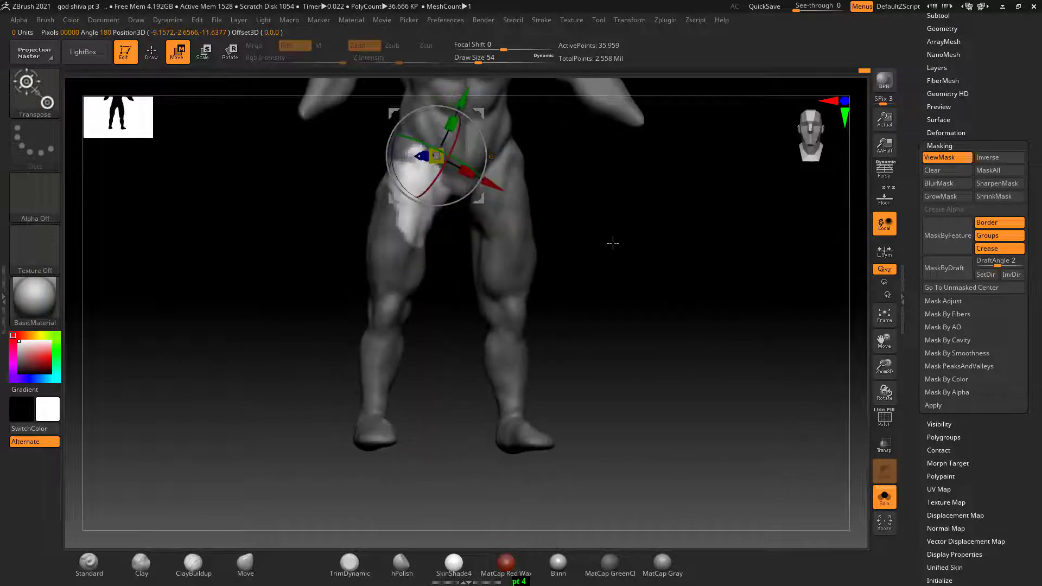
{"action": "left_click_drag", "start_coordinate": [501, 156], "coordinate": [482, 172], "text": "ctrl"}
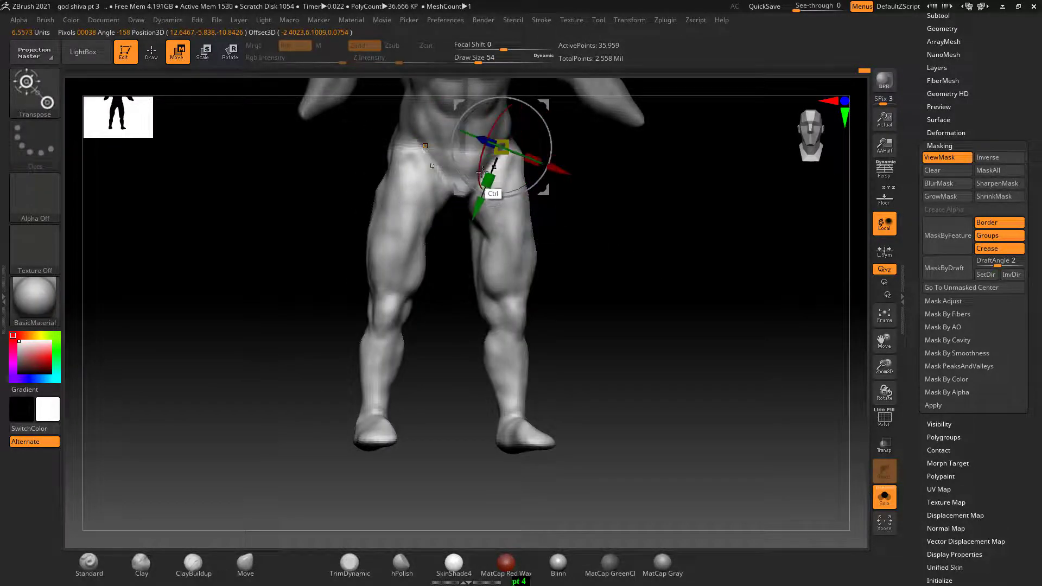
{"action": "left_click_drag", "start_coordinate": [395, 293], "coordinate": [395, 292], "text": "ctrl"}
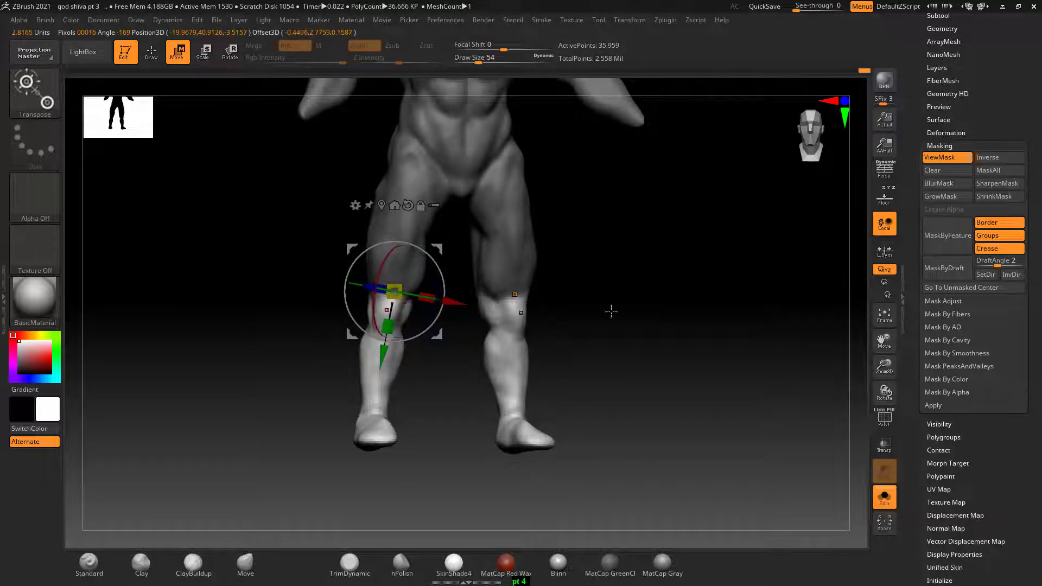
Paint a mask with MaskPen down the back of both thighs to the knees.
{"action": "mouse_move", "coordinate": [610, 305]}
{"action": "left_mouse_down"}
{"action": "mouse_move", "coordinate": [731, 326]}
{"action": "mouse_move", "coordinate": [714, 327]}
{"action": "left_mouse_up"}
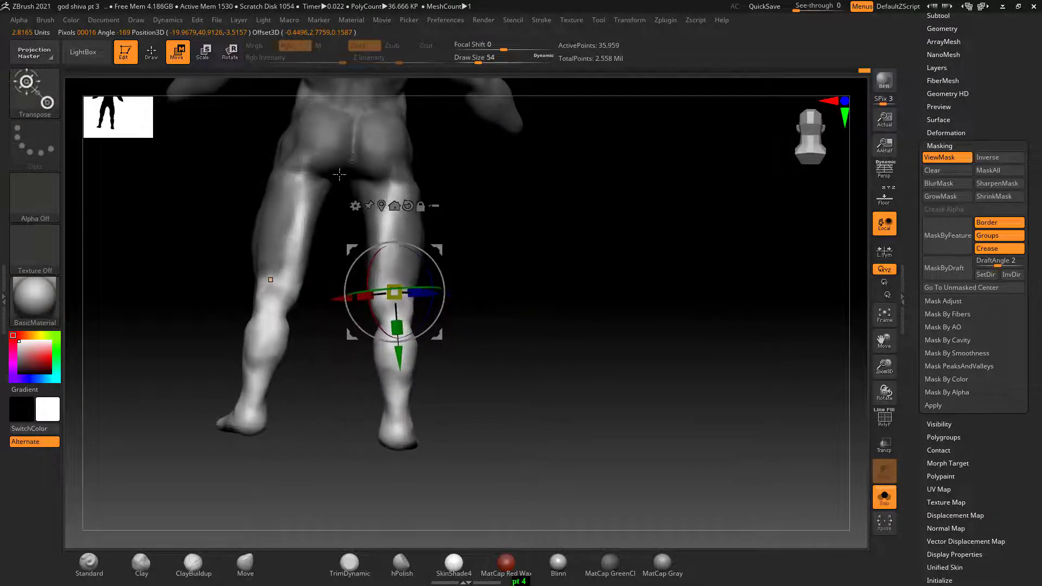
{"action": "left_click", "coordinate": [161, 63]}
{"action": "left_click_drag", "start_coordinate": [407, 217], "coordinate": [407, 193], "text": "ctrl"}
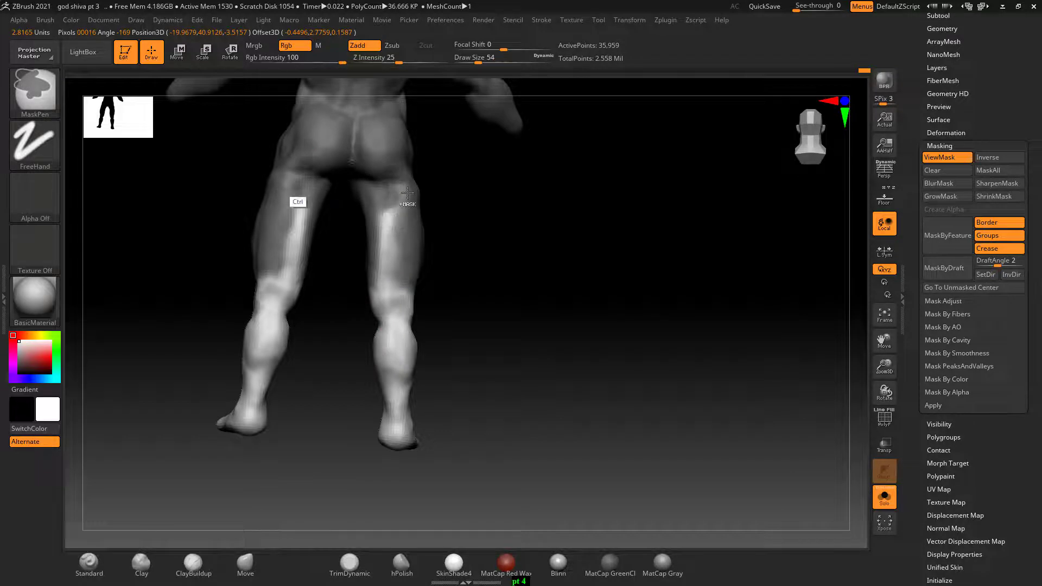
{"action": "left_click_drag", "start_coordinate": [297, 255], "coordinate": [288, 270], "text": "ctrl"}
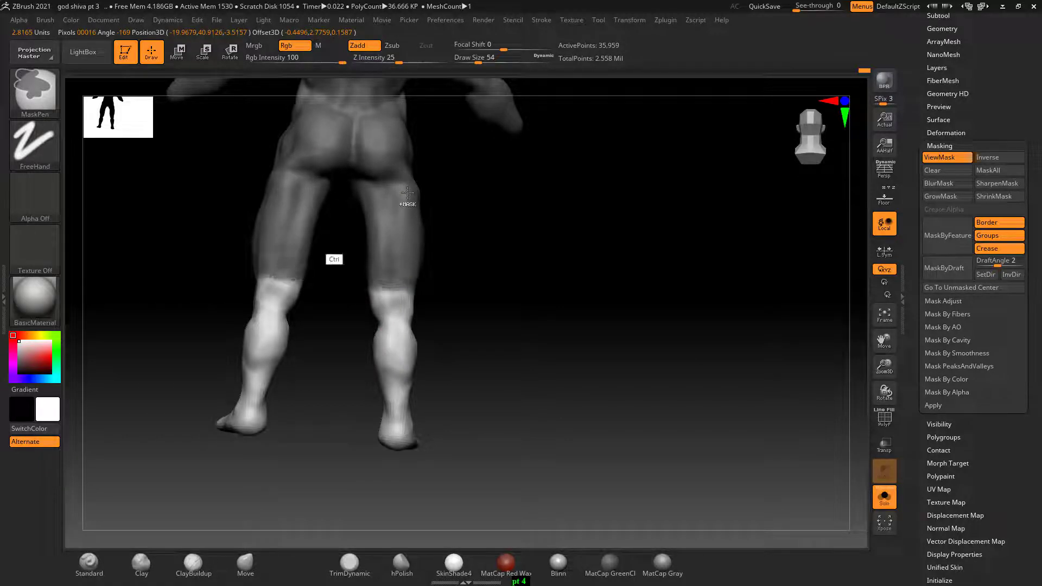
{"action": "mouse_move", "coordinate": [598, 239]}
{"action": "left_mouse_down"}
{"action": "mouse_move", "coordinate": [661, 264]}
{"action": "mouse_move", "coordinate": [676, 286]}
{"action": "mouse_move", "coordinate": [779, 266]}
{"action": "left_mouse_up"}
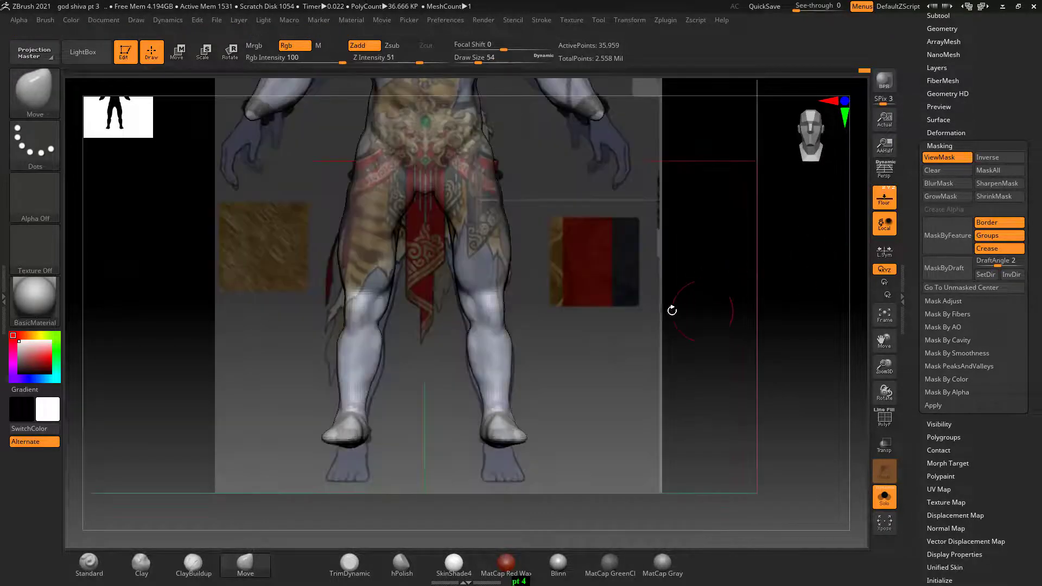
In side view, stretch the lower leg with Transpose so the foot reaches lower.
{"action": "mouse_move", "coordinate": [672, 310]}
{"action": "left_mouse_down"}
{"action": "mouse_move", "coordinate": [672, 295]}
{"action": "mouse_move", "coordinate": [709, 295]}
{"action": "left_mouse_up"}
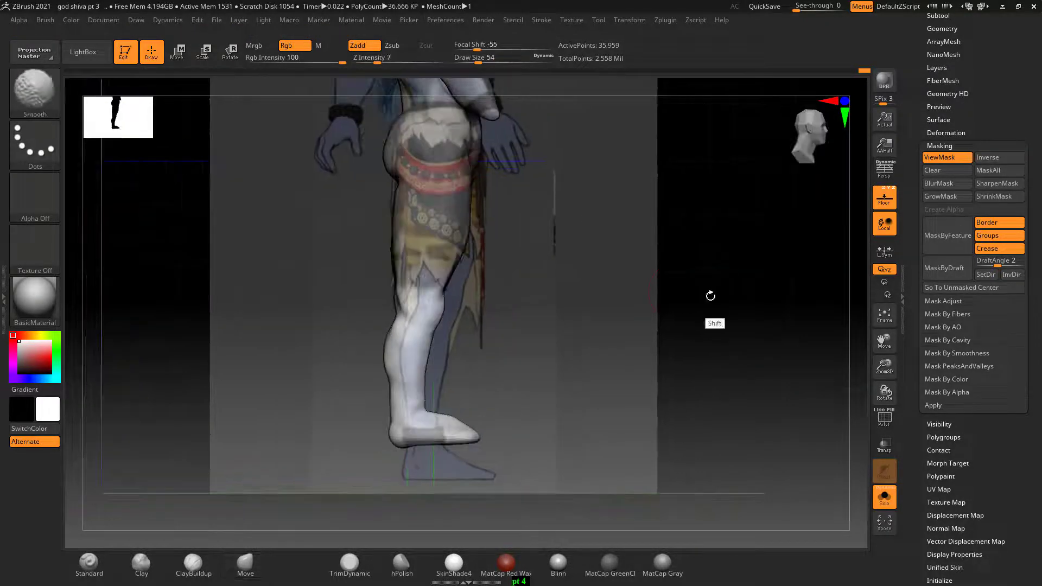
{"action": "left_click", "coordinate": [178, 52]}
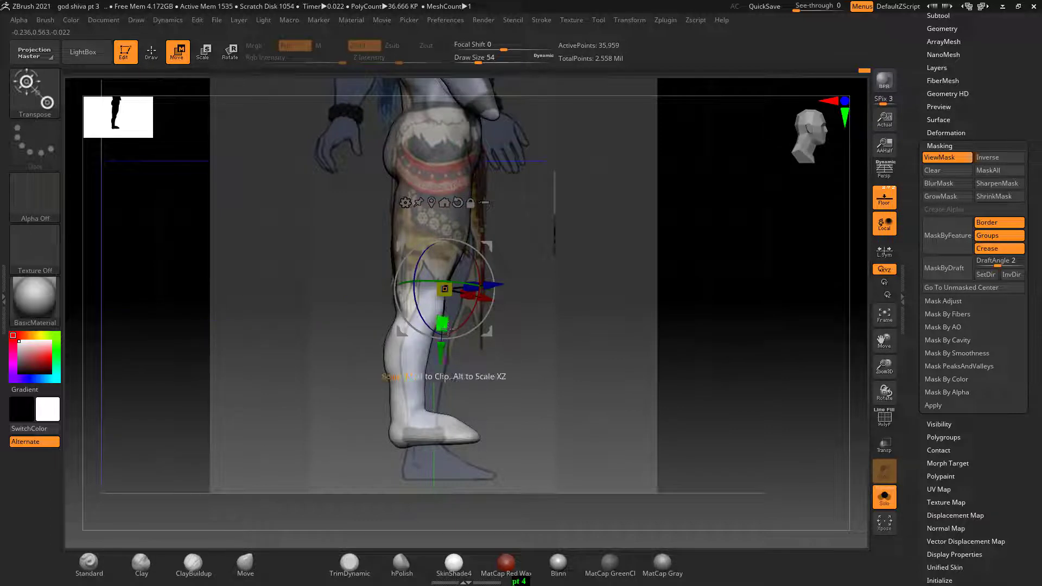
{"action": "left_click_drag", "start_coordinate": [444, 326], "coordinate": [445, 340]}
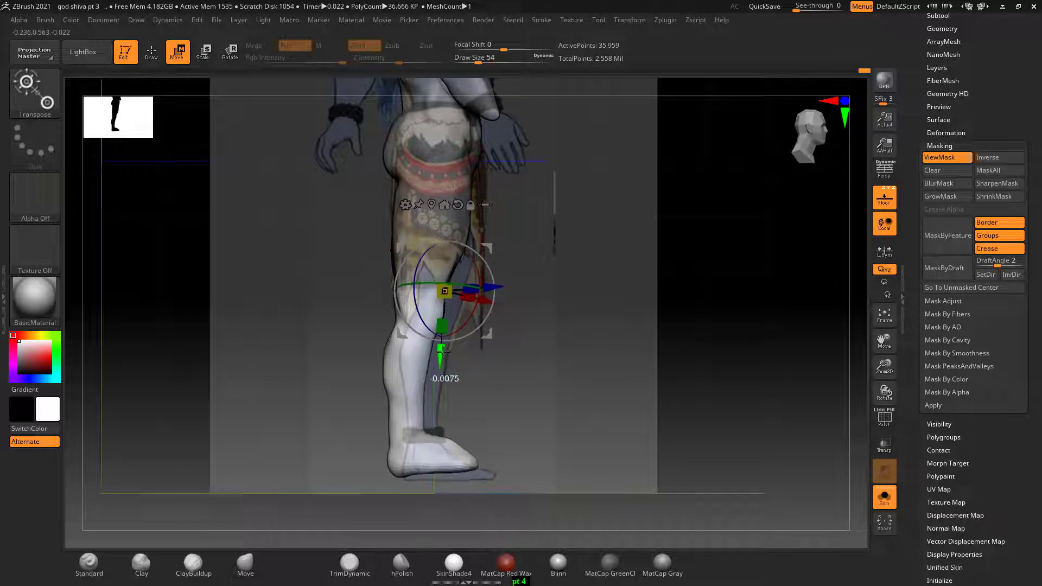
{"action": "left_click_drag", "start_coordinate": [440, 353], "coordinate": [440, 359]}
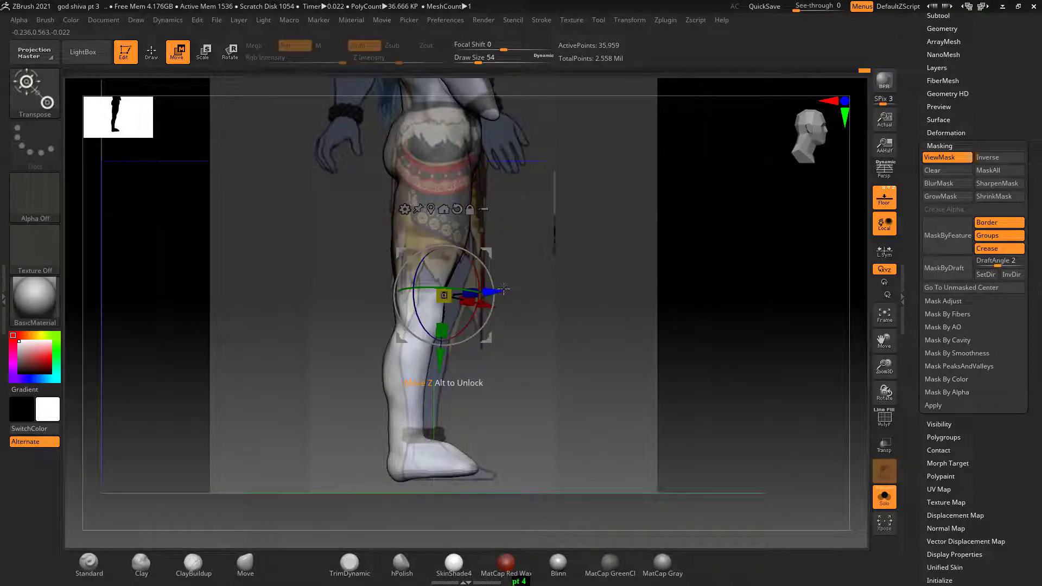
Decline the Sticky Keys prompt and hide the mask shading on the model.
{"action": "mouse_move", "coordinate": [530, 233]}
{"action": "left_mouse_down", "text": "shift"}
{"action": "mouse_move", "coordinate": [678, 269]}
{"action": "mouse_move", "coordinate": [661, 297]}
{"action": "left_mouse_up", "text": "shift"}
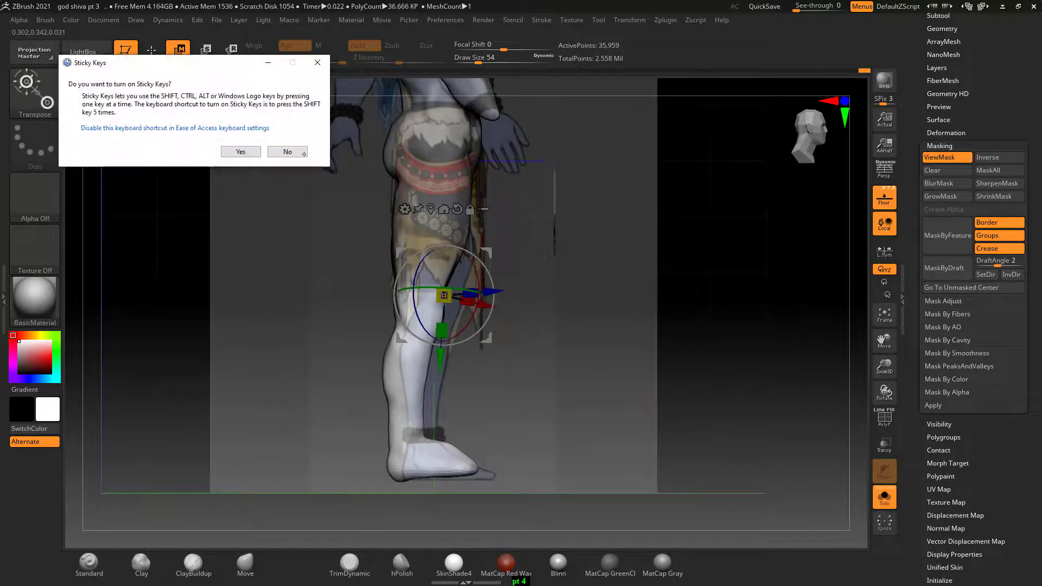
{"action": "left_click", "coordinate": [303, 154]}
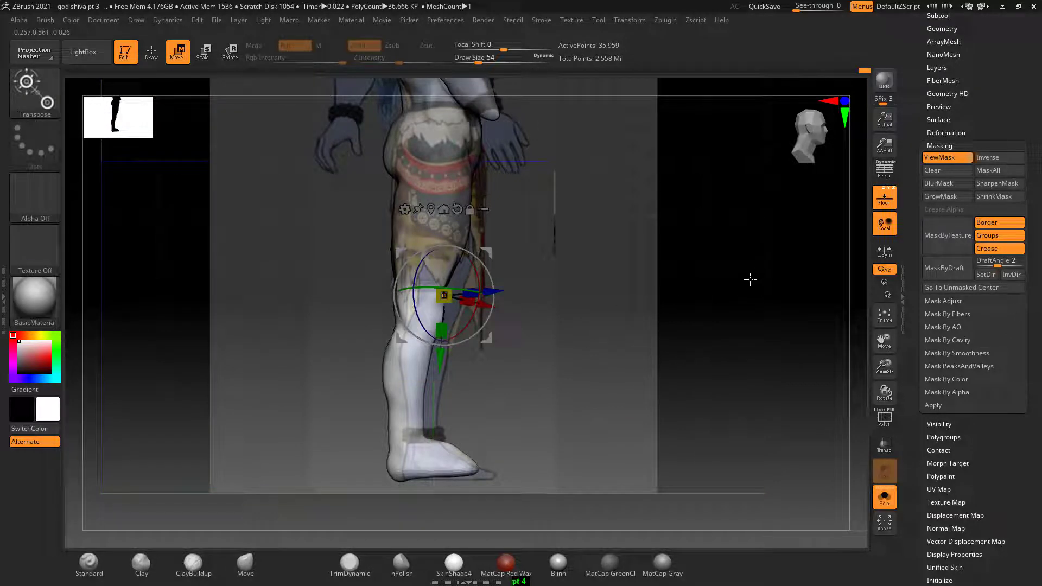
{"action": "key", "text": "ctrl+h"}
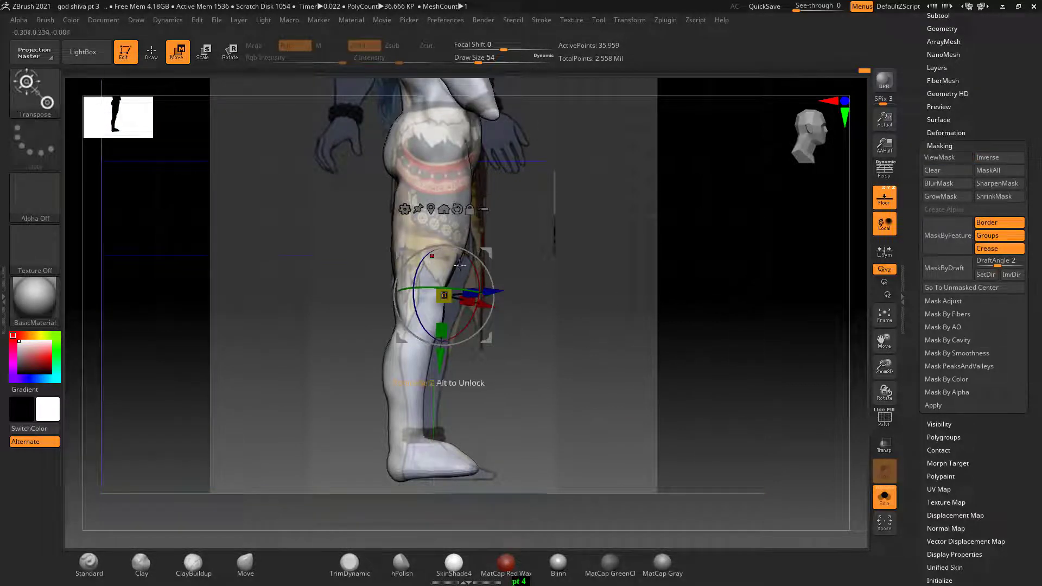
{"action": "left_click", "coordinate": [137, 20]}
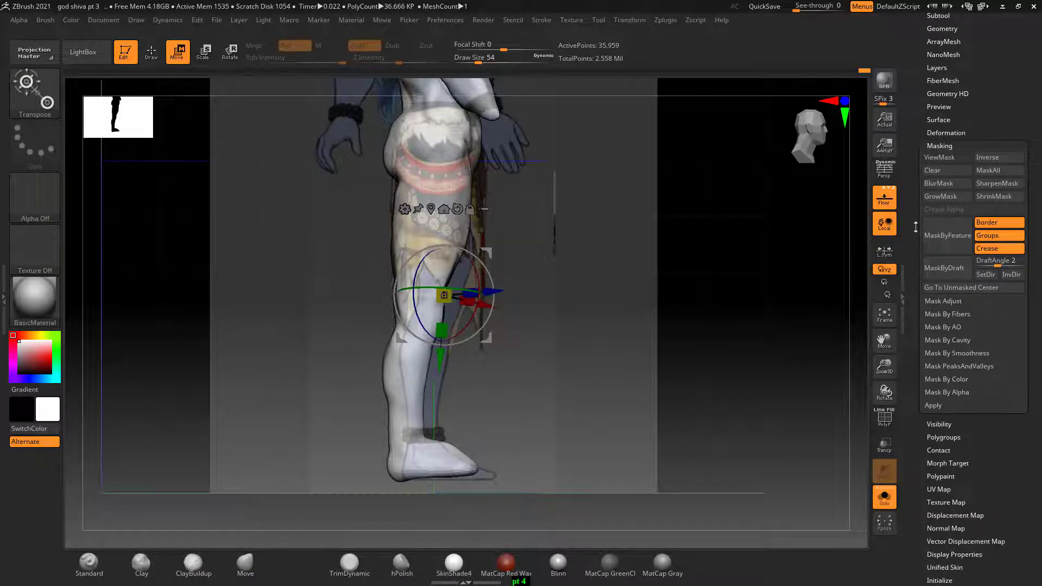
Select the side (X axis) reference map and set its Horizontal Offset to -0.04793.
{"action": "scroll", "coordinate": [913, 222], "scroll_direction": "up", "scroll_amount": 5}
{"action": "scroll", "coordinate": [914, 222], "scroll_direction": "up", "scroll_amount": 5}
{"action": "scroll", "coordinate": [913, 222], "scroll_direction": "up", "scroll_amount": 5}
{"action": "scroll", "coordinate": [913, 222], "scroll_direction": "up", "scroll_amount": 3}
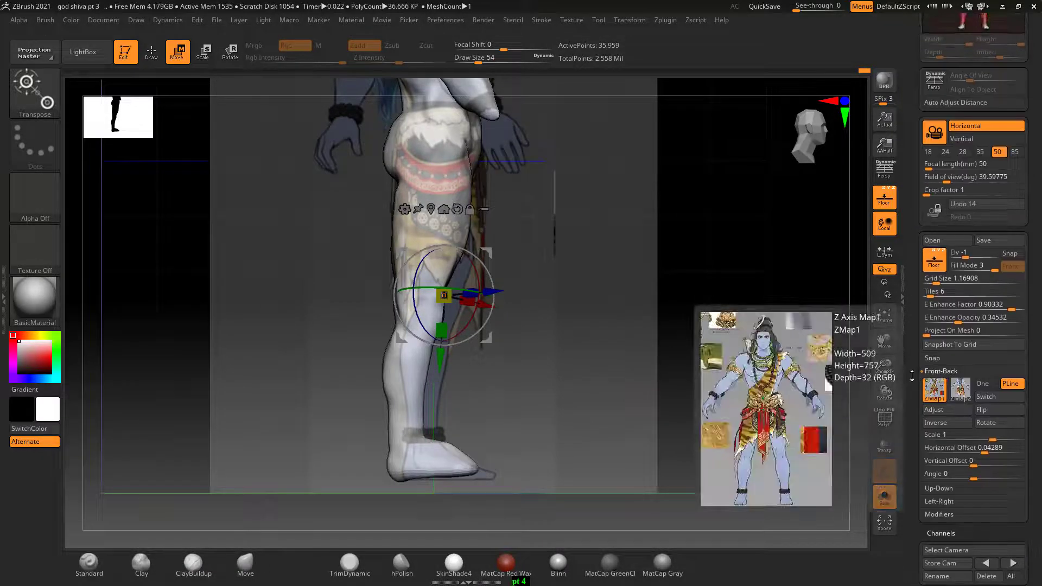
{"action": "left_click", "coordinate": [941, 371]}
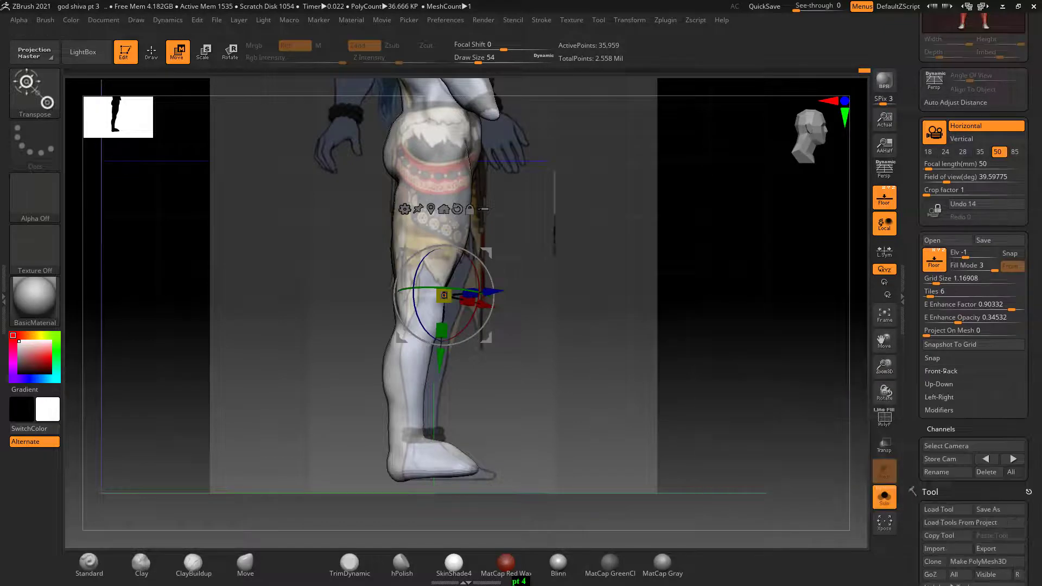
{"action": "left_click", "coordinate": [941, 397]}
{"action": "mouse_move", "coordinate": [934, 415]}
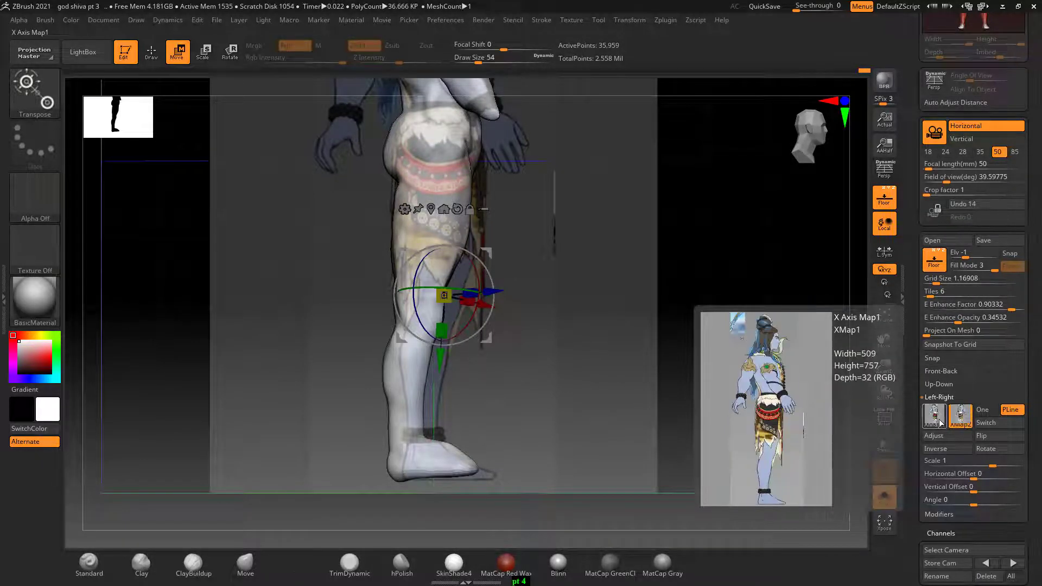
{"action": "left_click", "coordinate": [939, 418]}
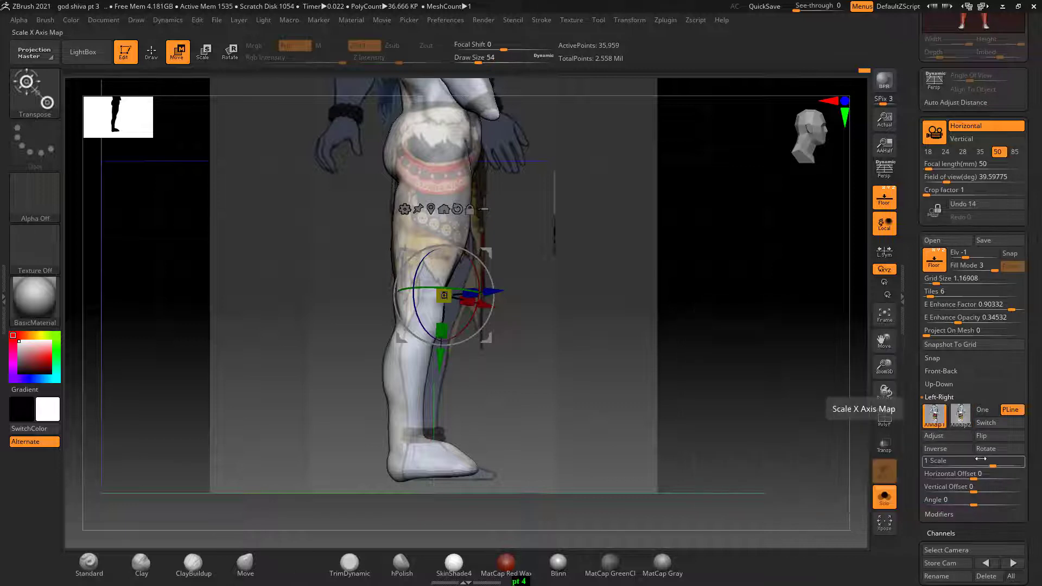
{"action": "mouse_move", "coordinate": [971, 476]}
{"action": "left_mouse_down"}
{"action": "mouse_move", "coordinate": [955, 476]}
{"action": "mouse_move", "coordinate": [971, 475]}
{"action": "left_mouse_up"}
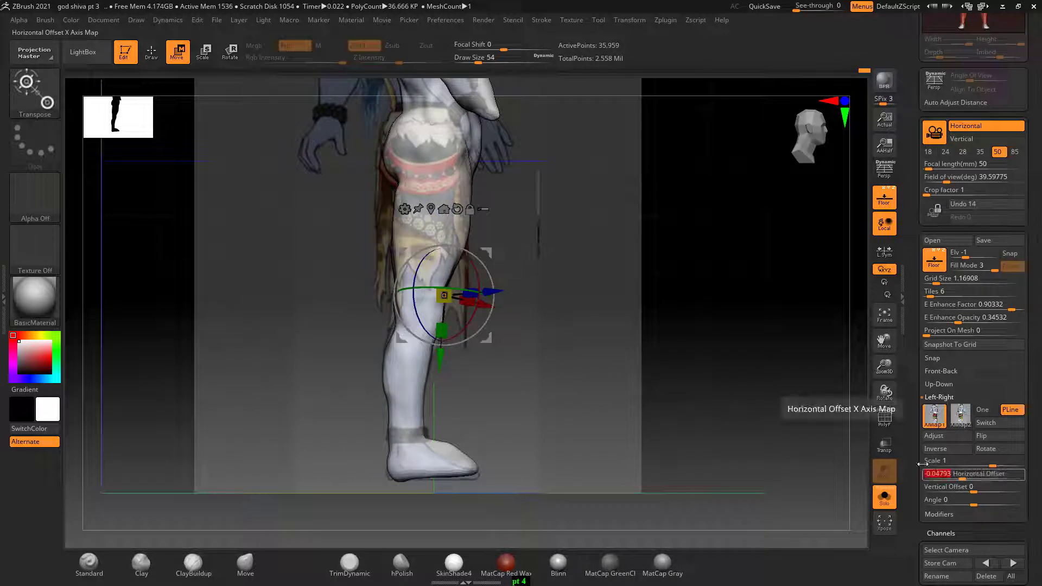
Check the model against the front and side references from a straight front view.
{"action": "mouse_move", "coordinate": [814, 293]}
{"action": "left_mouse_down", "text": "alt"}
{"action": "mouse_move", "coordinate": [829, 440]}
{"action": "mouse_move", "coordinate": [821, 391]}
{"action": "left_mouse_up", "text": "alt"}
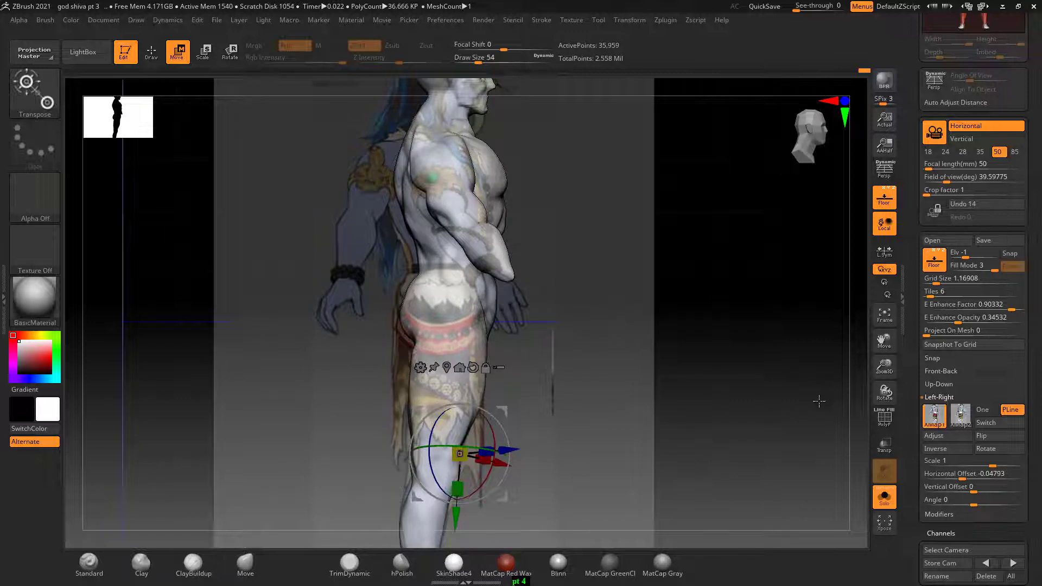
{"action": "left_click_drag", "start_coordinate": [819, 400], "coordinate": [803, 448]}
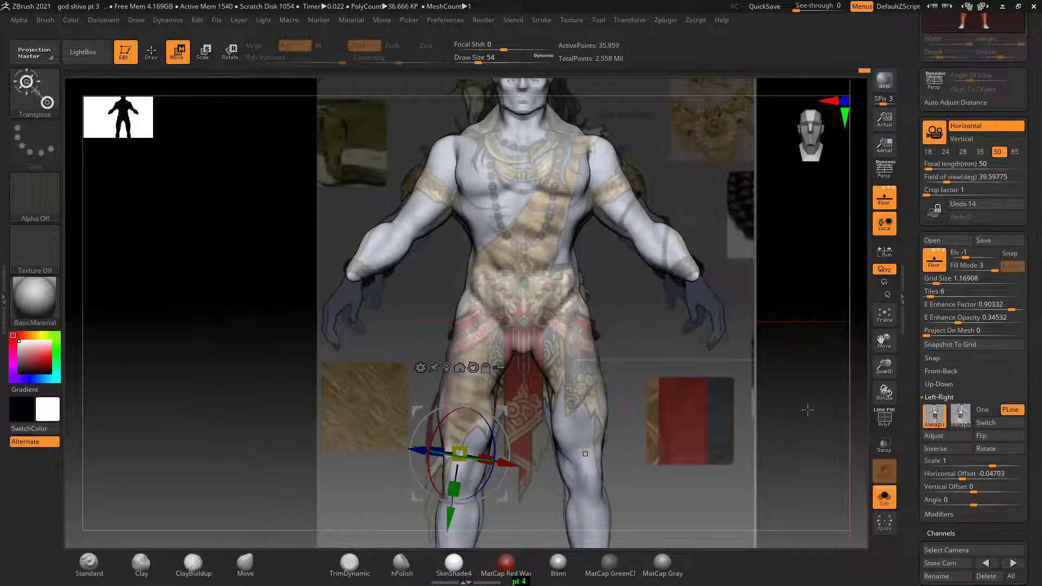
{"action": "mouse_move", "coordinate": [806, 422]}
{"action": "left_mouse_down"}
{"action": "mouse_move", "coordinate": [765, 431]}
{"action": "mouse_move", "coordinate": [788, 425]}
{"action": "mouse_move", "coordinate": [768, 465]}
{"action": "mouse_move", "coordinate": [781, 456]}
{"action": "left_mouse_up"}
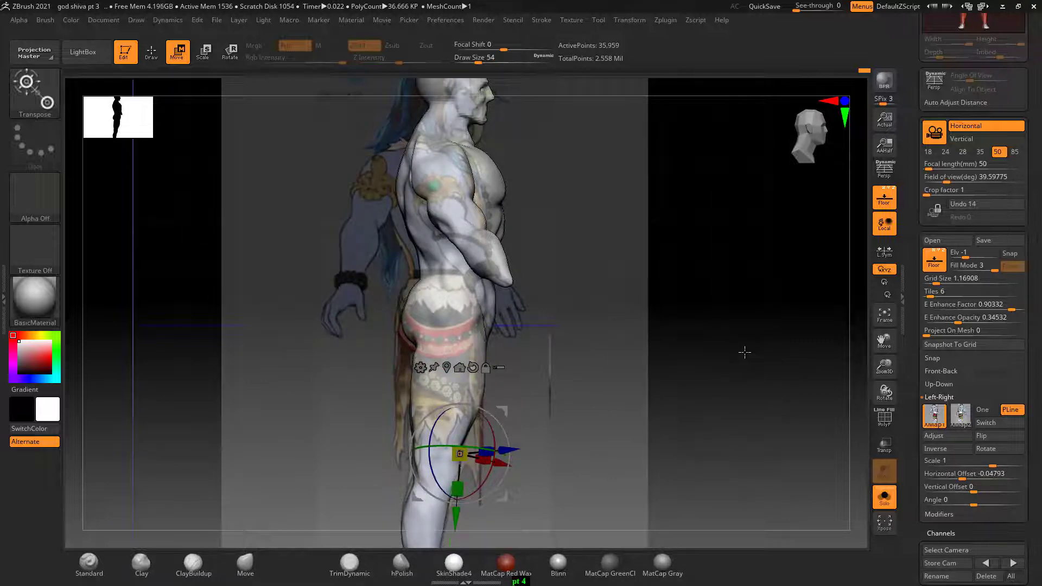
{"action": "mouse_move", "coordinate": [745, 352]}
{"action": "left_mouse_down", "text": "shift"}
{"action": "mouse_move", "coordinate": [732, 365]}
{"action": "mouse_move", "coordinate": [755, 363]}
{"action": "left_mouse_up", "text": "shift"}
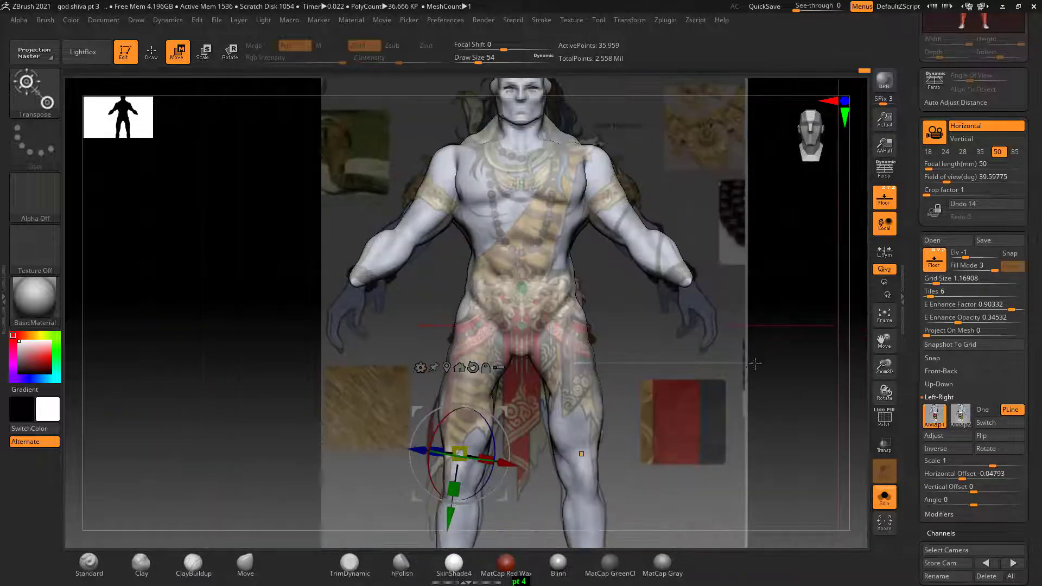
Hide the references and build up clay on the shoulder and back, smoothing with Shift.
{"action": "left_click", "coordinate": [884, 198]}
{"action": "mouse_move", "coordinate": [779, 251]}
{"action": "left_mouse_down"}
{"action": "mouse_move", "coordinate": [730, 333]}
{"action": "mouse_move", "coordinate": [743, 276]}
{"action": "mouse_move", "coordinate": [517, 502]}
{"action": "left_mouse_up"}
{"action": "left_click", "coordinate": [198, 574]}
{"action": "left_click_drag", "start_coordinate": [640, 290], "coordinate": [568, 254]}
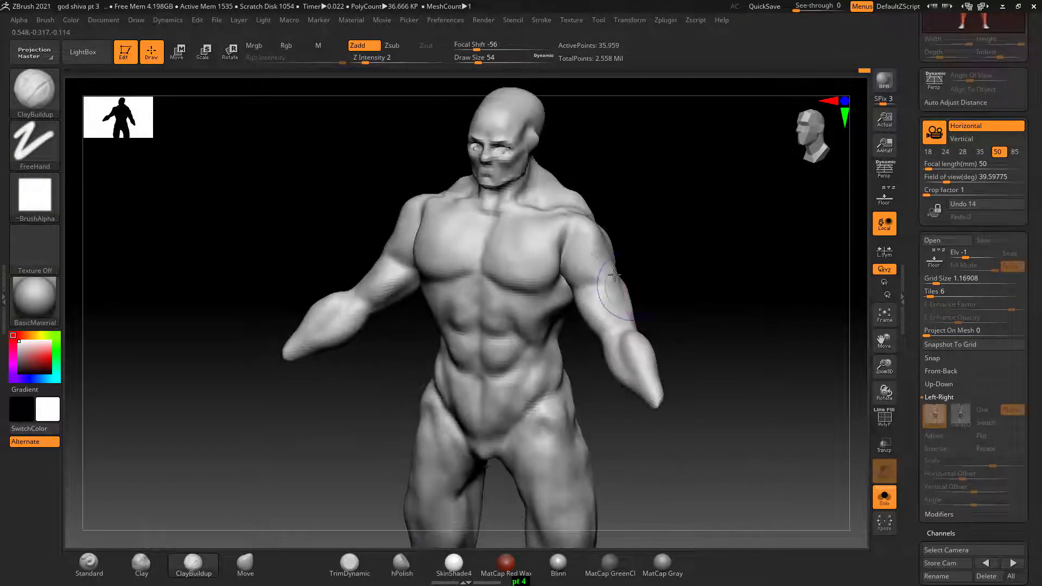
{"action": "key", "text": "shift"}
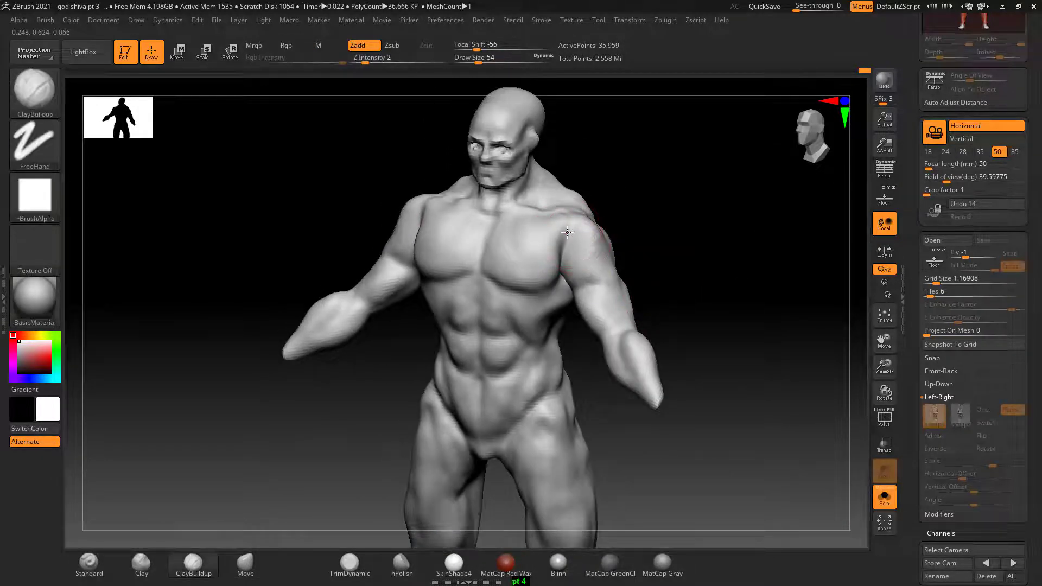
{"action": "left_click_drag", "start_coordinate": [633, 225], "coordinate": [599, 241]}
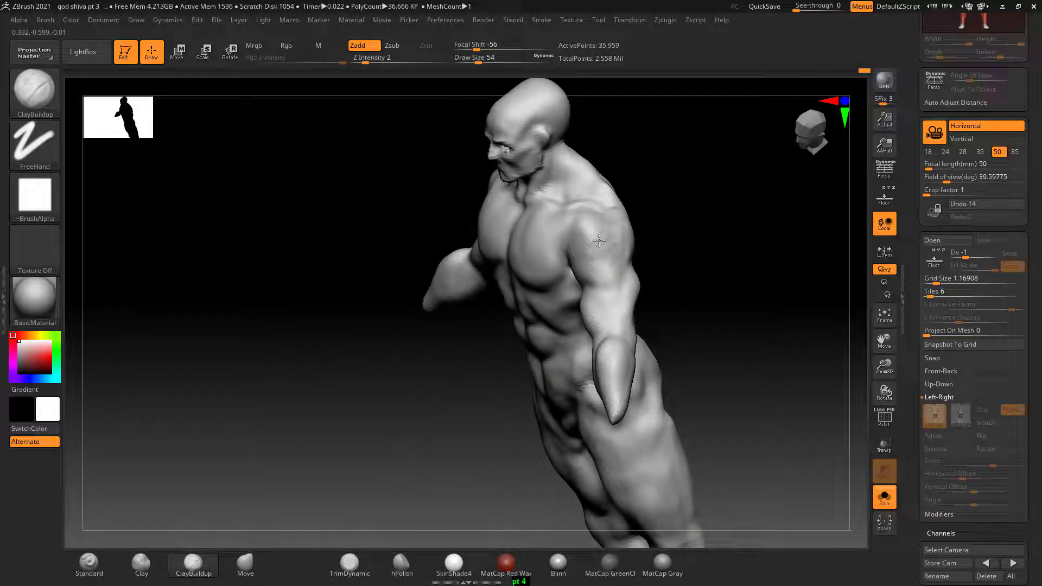
{"action": "mouse_move", "coordinate": [698, 214]}
{"action": "left_mouse_down"}
{"action": "mouse_move", "coordinate": [512, 268]}
{"action": "mouse_move", "coordinate": [670, 226]}
{"action": "left_mouse_up"}
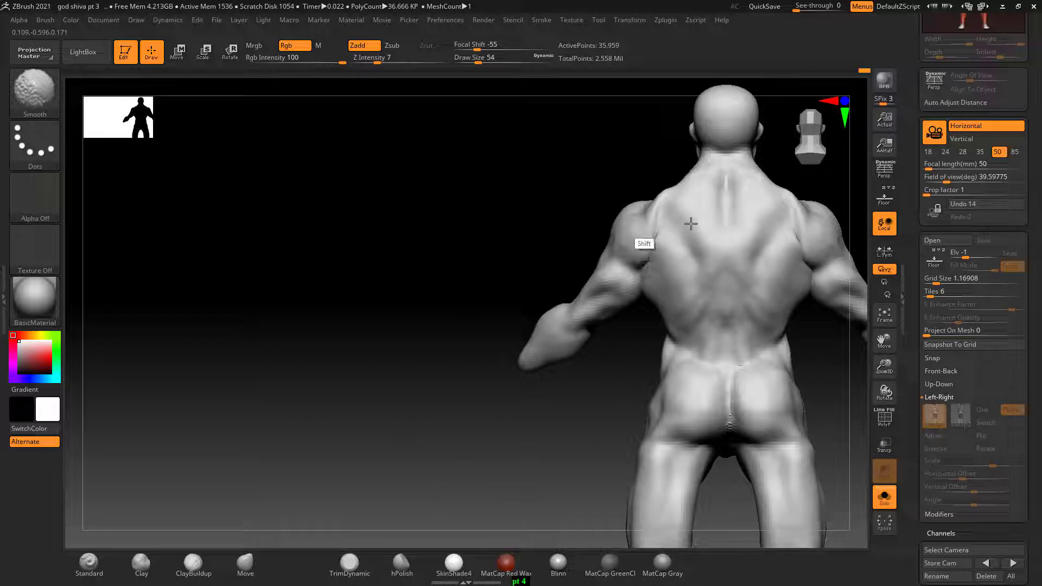
{"action": "left_click_drag", "start_coordinate": [593, 177], "coordinate": [652, 206]}
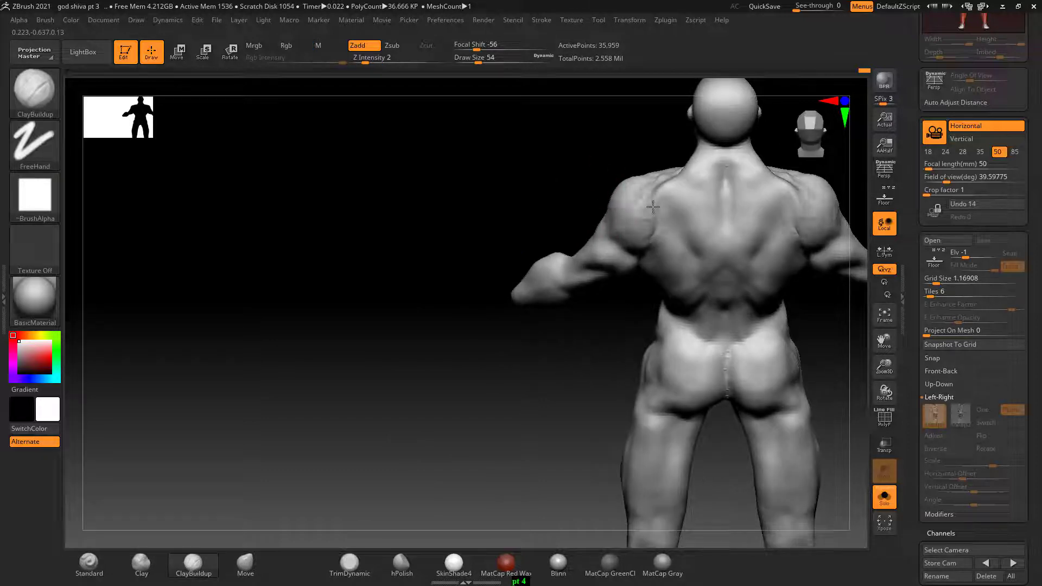
{"action": "left_click", "coordinate": [653, 207]}
{"action": "key", "text": "shift"}
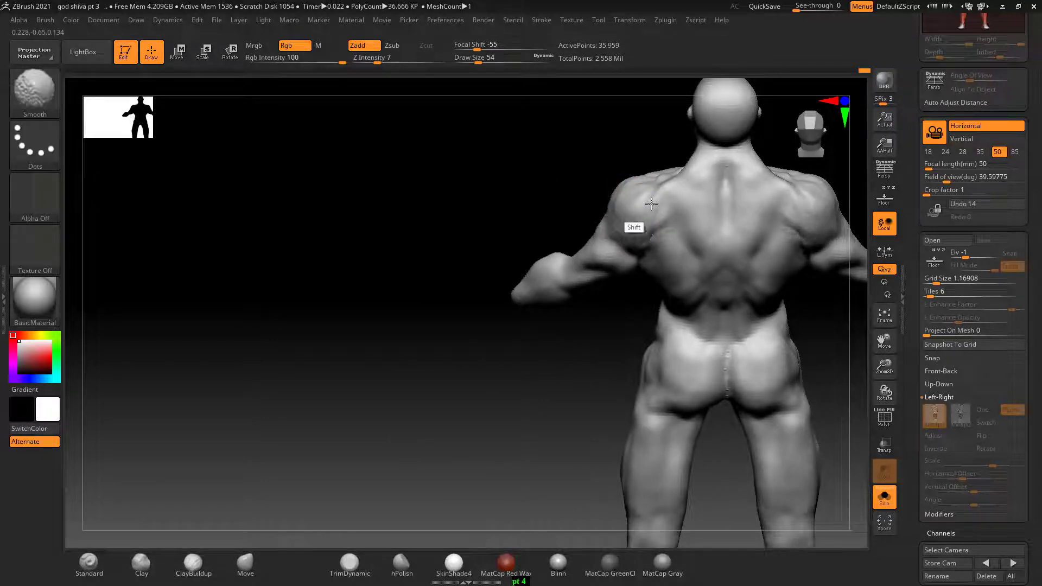
{"action": "mouse_move", "coordinate": [562, 174]}
{"action": "left_mouse_down"}
{"action": "mouse_move", "coordinate": [763, 205]}
{"action": "mouse_move", "coordinate": [756, 231]}
{"action": "mouse_move", "coordinate": [768, 220]}
{"action": "mouse_move", "coordinate": [604, 239]}
{"action": "left_mouse_up"}
{"action": "key", "text": "shift"}
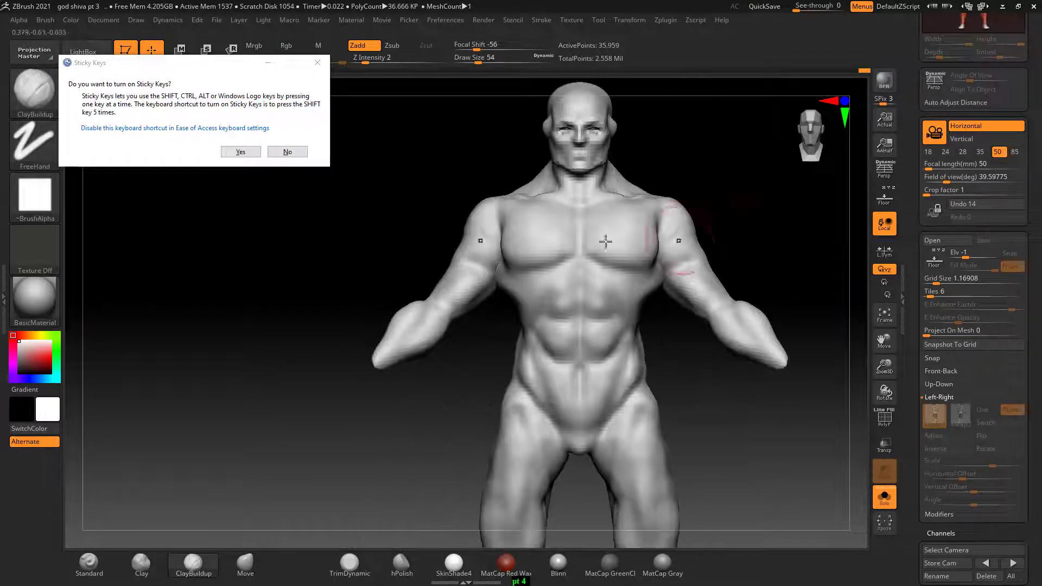
Sculpt the shoulder and deltoid surface, then show the references in a straight front view.
{"action": "left_click_drag", "start_coordinate": [618, 199], "coordinate": [717, 159], "text": "alt"}
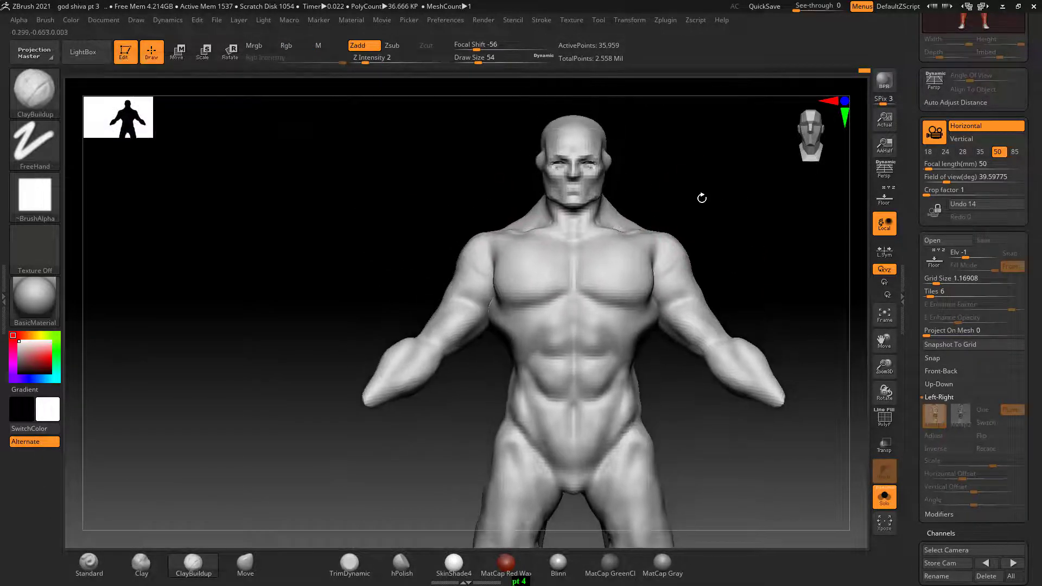
{"action": "left_click_drag", "start_coordinate": [700, 198], "coordinate": [496, 273], "text": "alt"}
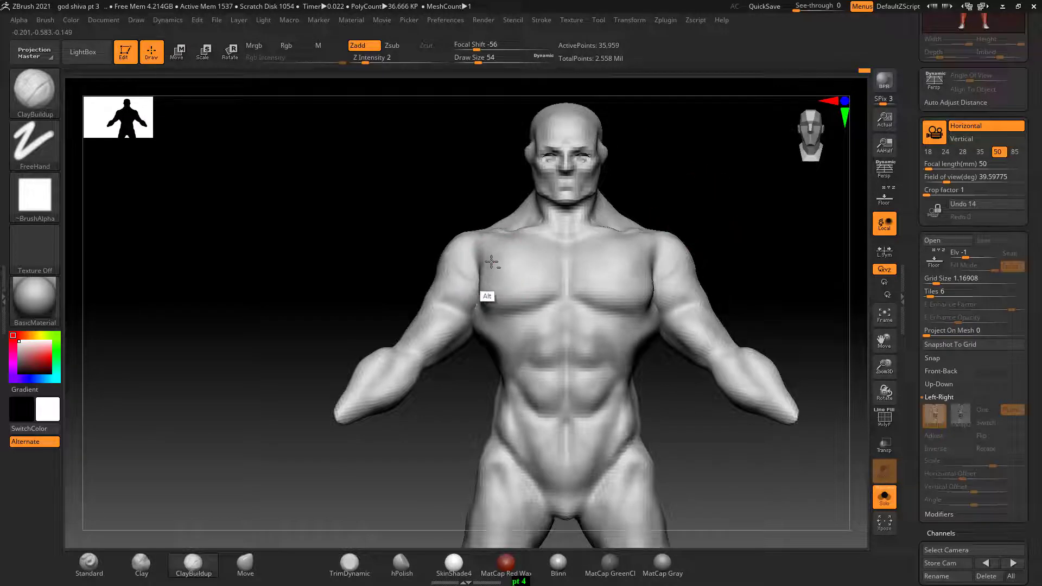
{"action": "left_click_drag", "start_coordinate": [490, 279], "coordinate": [473, 255], "text": "alt"}
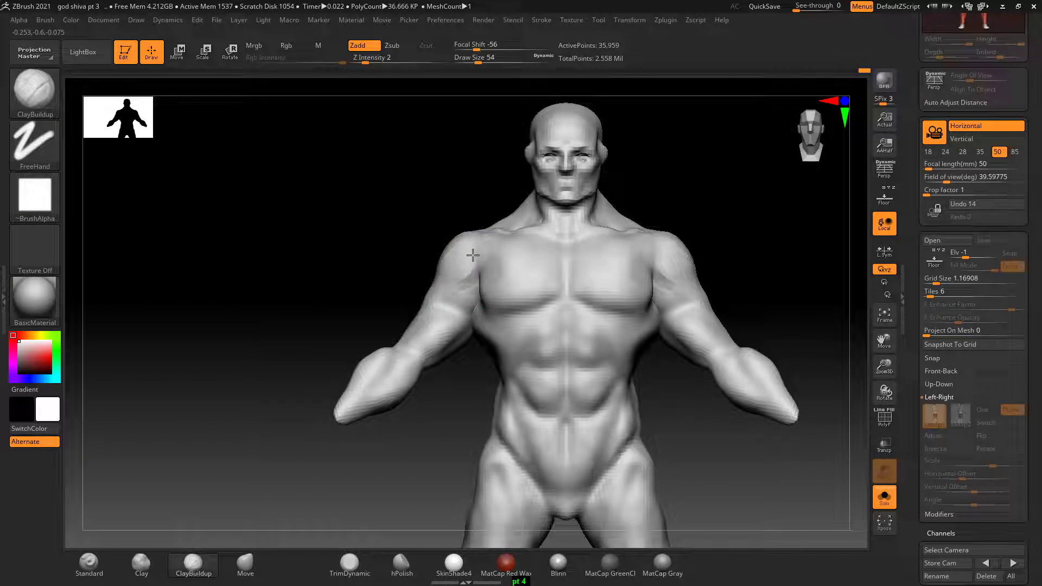
{"action": "key", "text": "shift"}
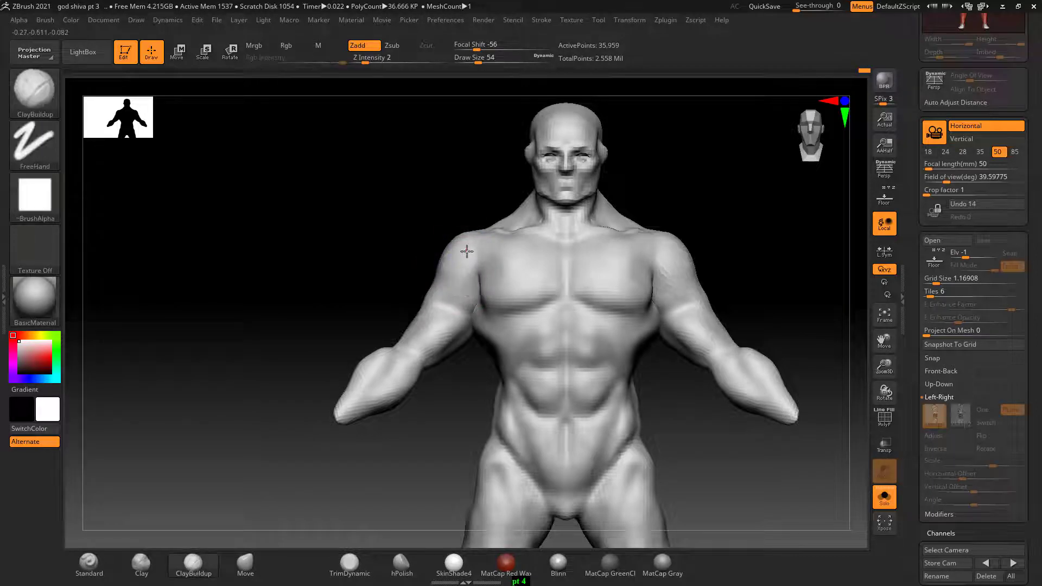
{"action": "left_click_drag", "start_coordinate": [426, 229], "coordinate": [440, 243]}
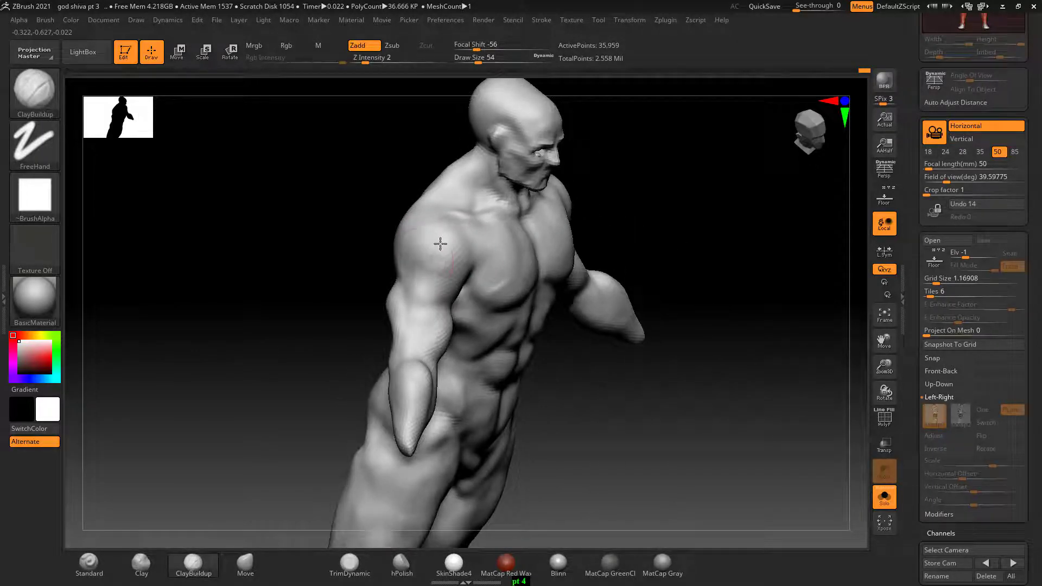
{"action": "mouse_move", "coordinate": [698, 240]}
{"action": "left_mouse_down", "text": "shift"}
{"action": "mouse_move", "coordinate": [744, 193]}
{"action": "mouse_move", "coordinate": [767, 265]}
{"action": "mouse_move", "coordinate": [718, 238]}
{"action": "left_mouse_up", "text": "shift"}
{"action": "left_click", "coordinate": [885, 201]}
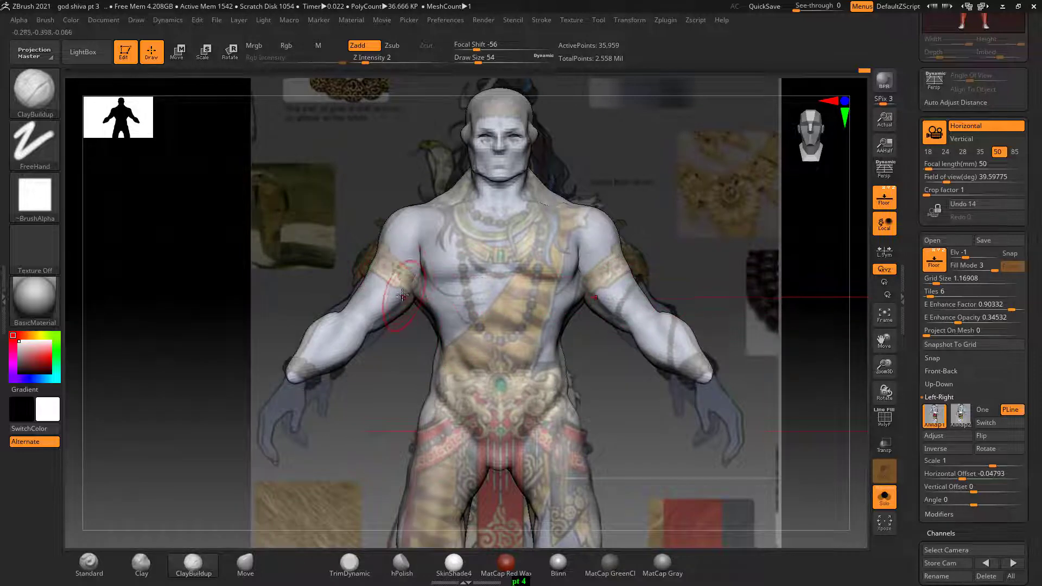
Reshape the upper body with the Move brush, with references hidden.
{"action": "left_click_drag", "start_coordinate": [630, 424], "coordinate": [408, 493], "text": "alt"}
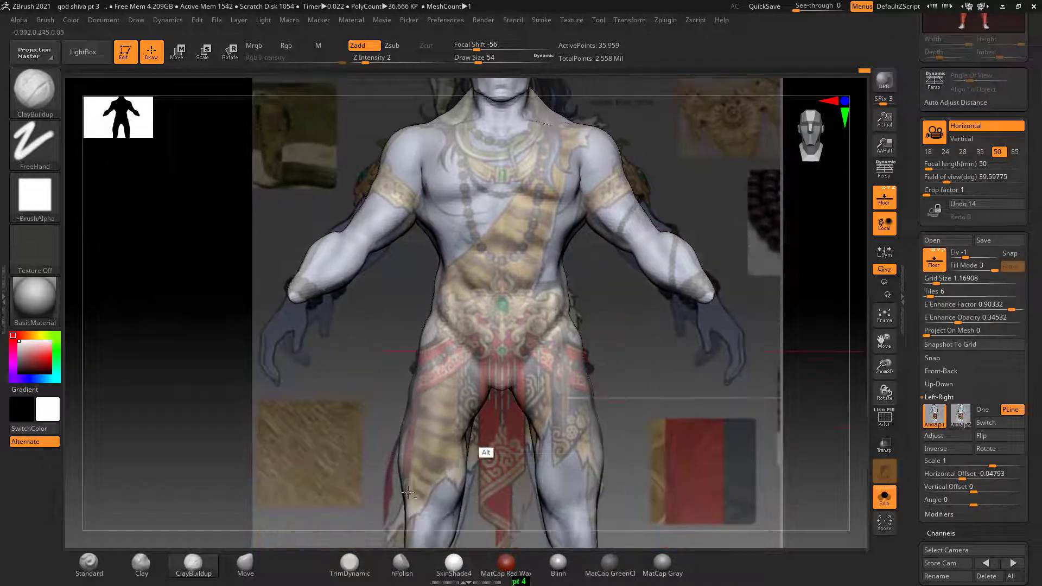
{"action": "left_click", "coordinate": [247, 566]}
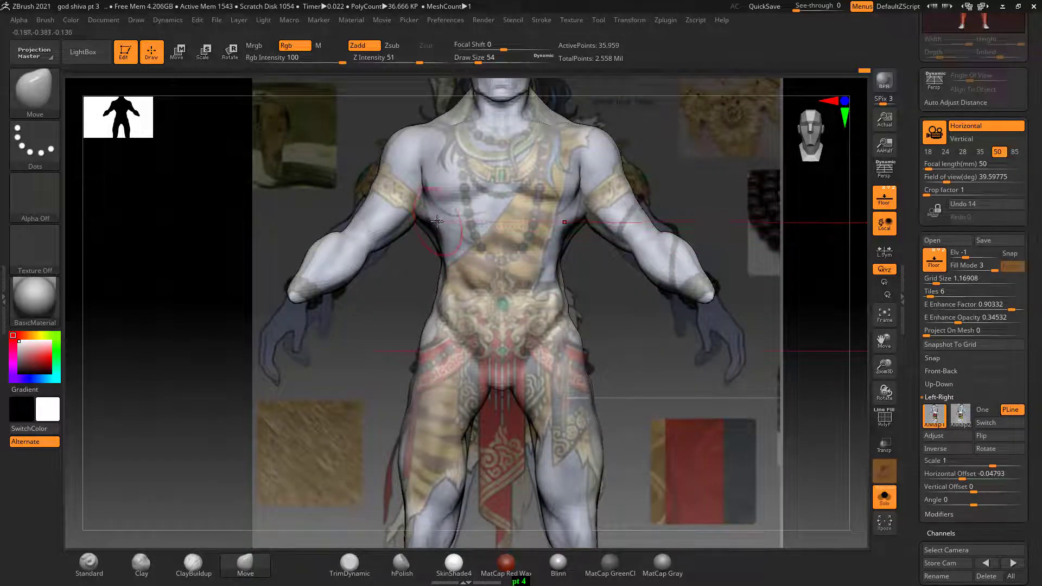
{"action": "left_click", "coordinate": [891, 201]}
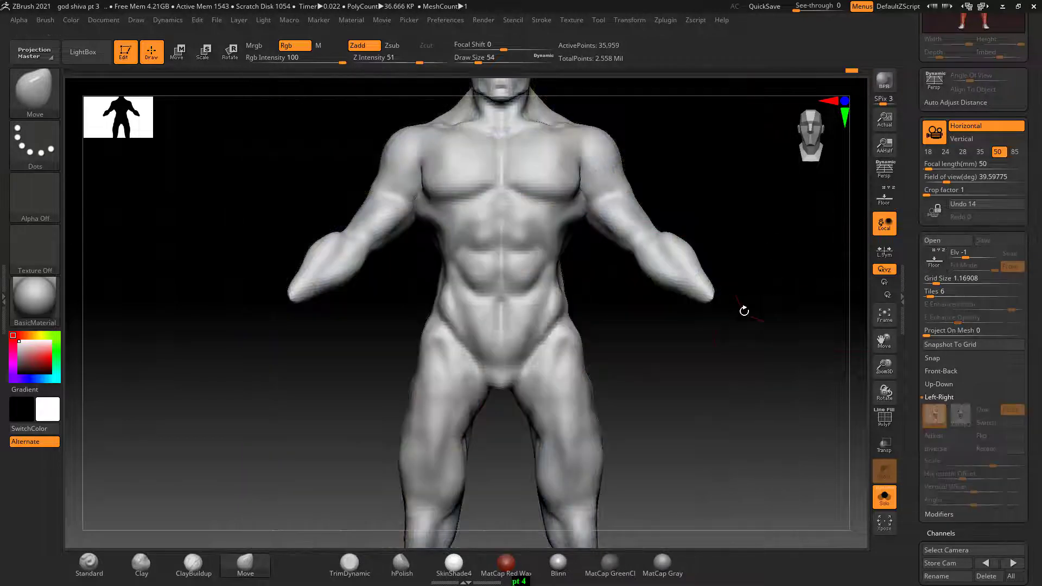
{"action": "mouse_move", "coordinate": [744, 309]}
{"action": "left_mouse_down"}
{"action": "mouse_move", "coordinate": [728, 356]}
{"action": "mouse_move", "coordinate": [731, 400]}
{"action": "mouse_move", "coordinate": [730, 337]}
{"action": "mouse_move", "coordinate": [656, 337]}
{"action": "mouse_move", "coordinate": [670, 360]}
{"action": "left_mouse_up"}
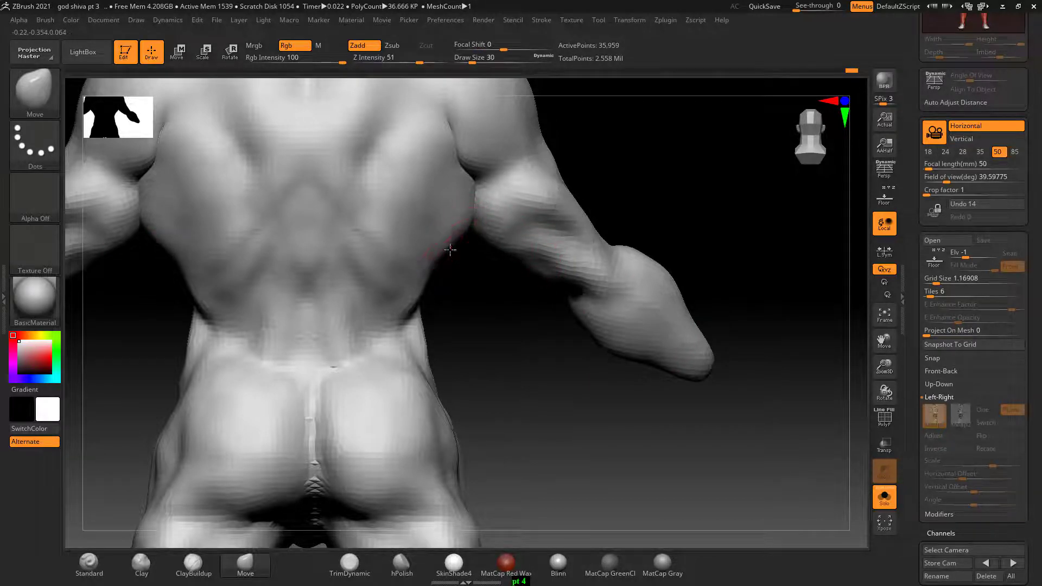
{"action": "left_click_drag", "start_coordinate": [500, 272], "coordinate": [448, 213]}
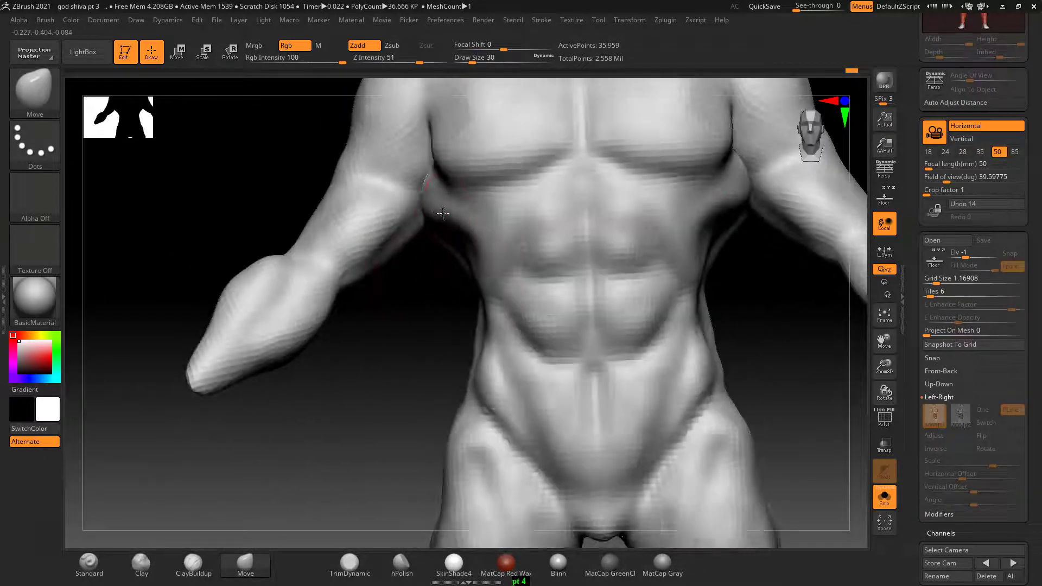
Build up the abdominal muscles with a smaller Clay Buildup brush, smoothing with Shift.
{"action": "left_click", "coordinate": [193, 565]}
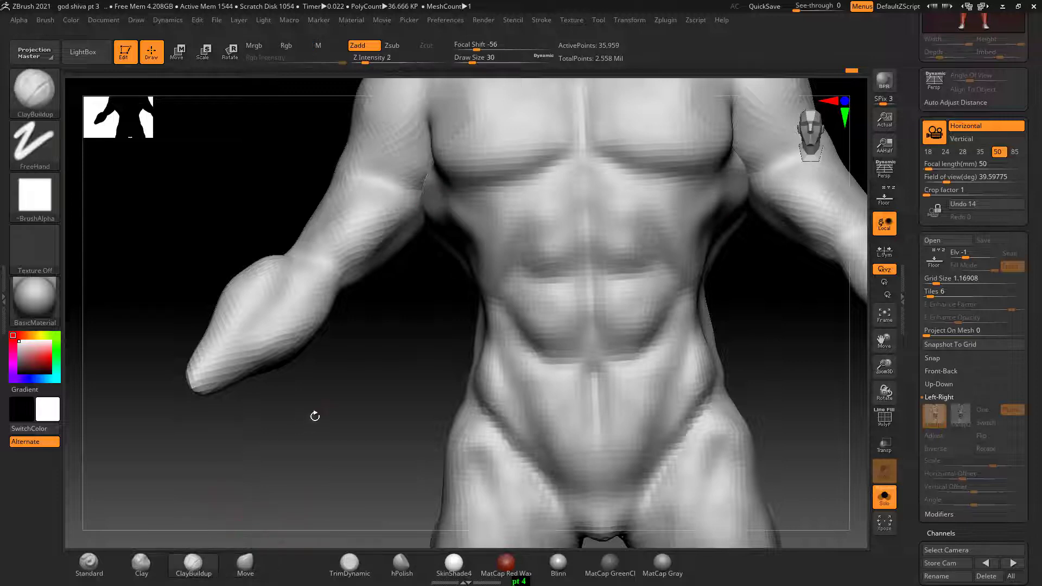
{"action": "left_click_drag", "start_coordinate": [314, 414], "coordinate": [430, 289]}
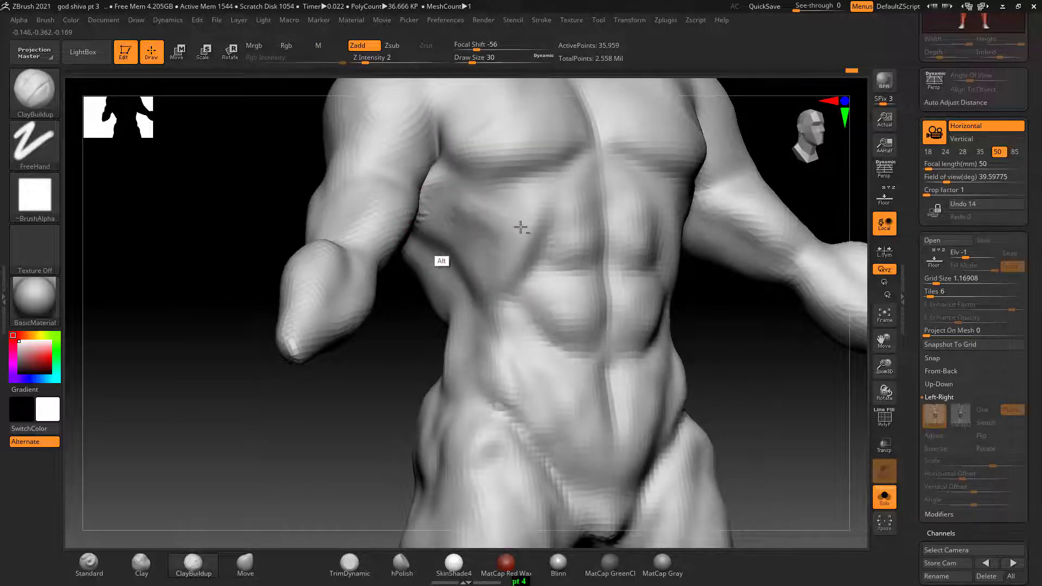
{"action": "mouse_move", "coordinate": [407, 325]}
{"action": "left_mouse_down"}
{"action": "mouse_move", "coordinate": [384, 309]}
{"action": "mouse_move", "coordinate": [418, 310]}
{"action": "mouse_move", "coordinate": [349, 367]}
{"action": "mouse_move", "coordinate": [521, 297]}
{"action": "mouse_move", "coordinate": [627, 309]}
{"action": "mouse_move", "coordinate": [658, 407]}
{"action": "left_mouse_up"}
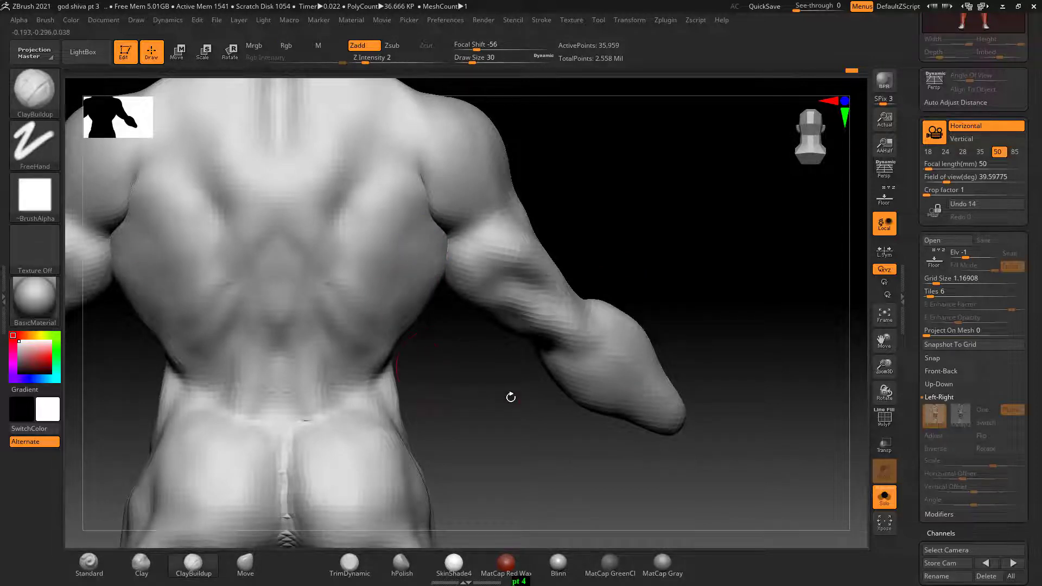
{"action": "mouse_move", "coordinate": [509, 395]}
{"action": "left_mouse_down"}
{"action": "mouse_move", "coordinate": [333, 441]}
{"action": "mouse_move", "coordinate": [346, 417]}
{"action": "mouse_move", "coordinate": [467, 352]}
{"action": "left_mouse_up"}
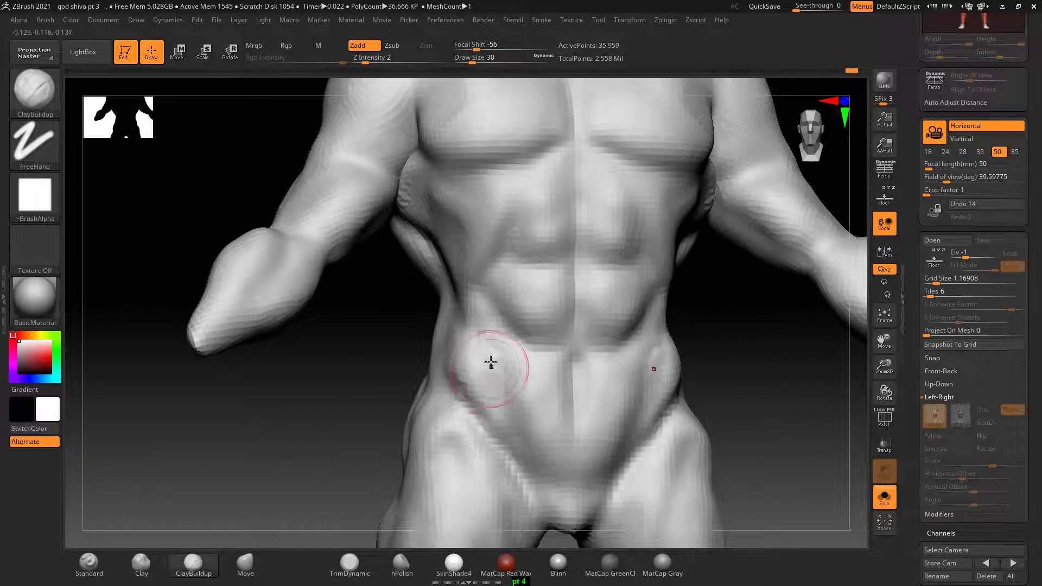
{"action": "key", "text": "bracketleft"}
{"action": "key", "text": "bracketleft"}
{"action": "key", "text": "bracketleft"}
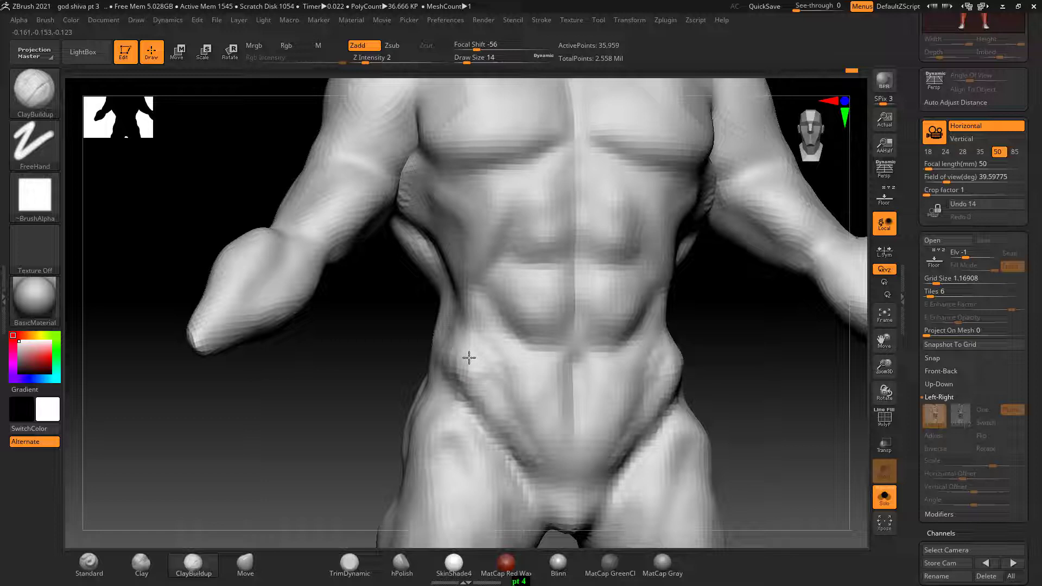
{"action": "key", "text": "shift"}
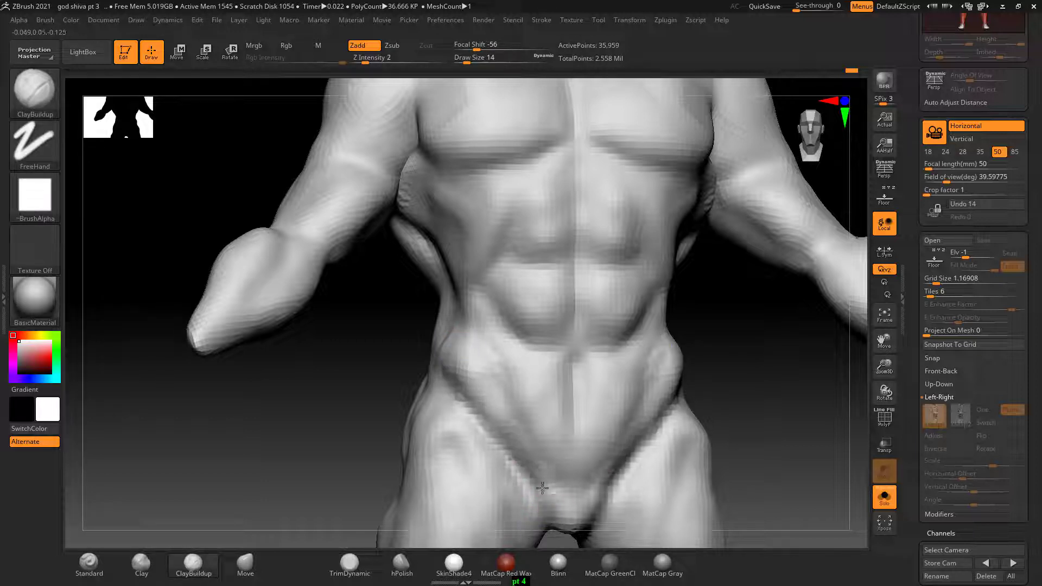
{"action": "key", "text": "shift"}
Frame the model from chest to knees and show the front and side references.
{"action": "left_click_drag", "start_coordinate": [705, 365], "coordinate": [738, 378]}
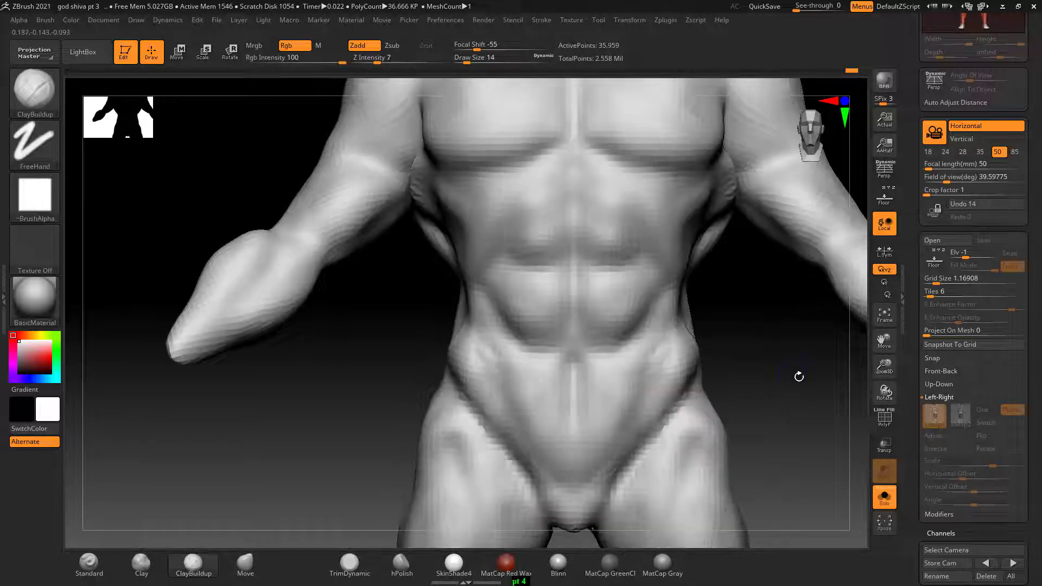
{"action": "left_click_drag", "start_coordinate": [429, 362], "coordinate": [373, 367]}
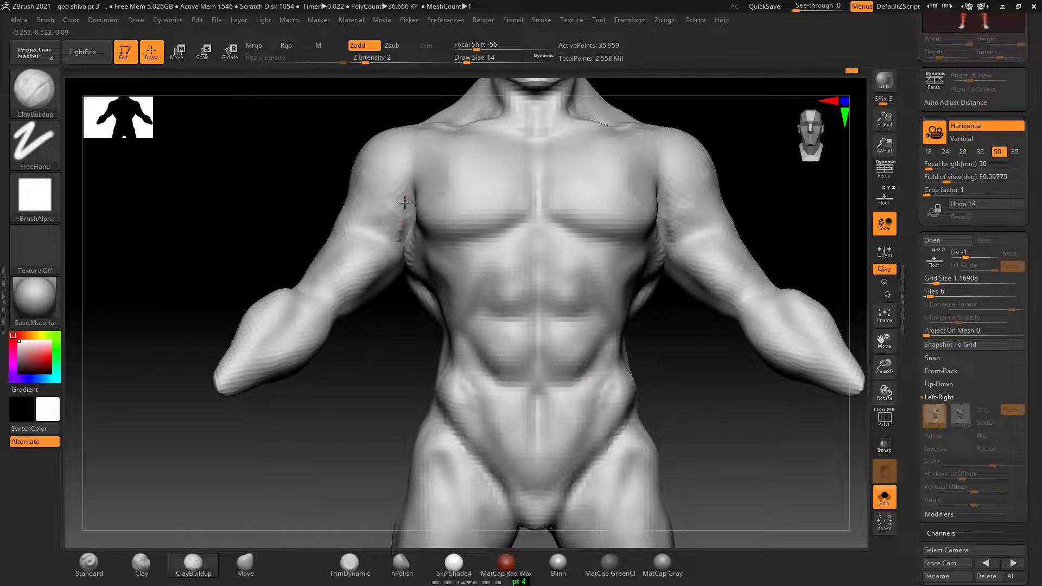
{"action": "left_click_drag", "start_coordinate": [525, 331], "coordinate": [551, 331]}
{"action": "mouse_move", "coordinate": [799, 403]}
{"action": "left_mouse_down", "text": "alt"}
{"action": "mouse_move", "coordinate": [752, 438]}
{"action": "mouse_move", "coordinate": [698, 452]}
{"action": "mouse_move", "coordinate": [797, 308]}
{"action": "mouse_move", "coordinate": [786, 330]}
{"action": "mouse_move", "coordinate": [795, 323]}
{"action": "left_mouse_up", "text": "alt"}
{"action": "left_click", "coordinate": [890, 197]}
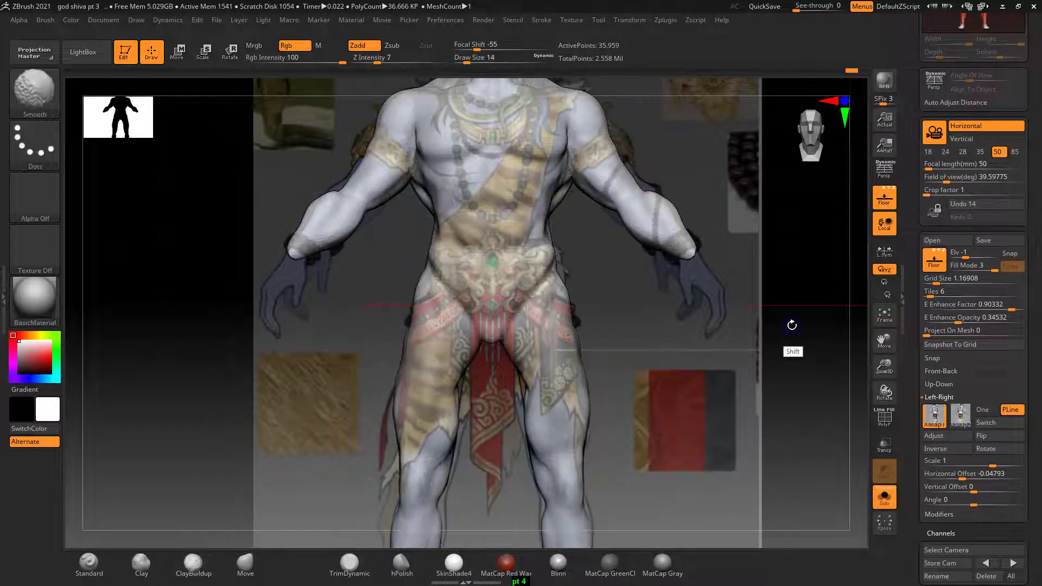
Switch to the Move brush at Draw Size 42 and frame the shins and feet.
{"action": "key", "text": "b"}
{"action": "key", "text": "c"}
{"action": "key", "text": "b"}
{"action": "mouse_move", "coordinate": [763, 354]}
{"action": "left_mouse_down", "text": "alt"}
{"action": "mouse_move", "coordinate": [756, 333]}
{"action": "mouse_move", "coordinate": [743, 368]}
{"action": "mouse_move", "coordinate": [727, 372]}
{"action": "mouse_move", "coordinate": [774, 375]}
{"action": "mouse_move", "coordinate": [760, 367]}
{"action": "mouse_move", "coordinate": [695, 400]}
{"action": "mouse_move", "coordinate": [709, 372]}
{"action": "mouse_move", "coordinate": [672, 307]}
{"action": "mouse_move", "coordinate": [454, 476]}
{"action": "left_mouse_up", "text": "alt"}
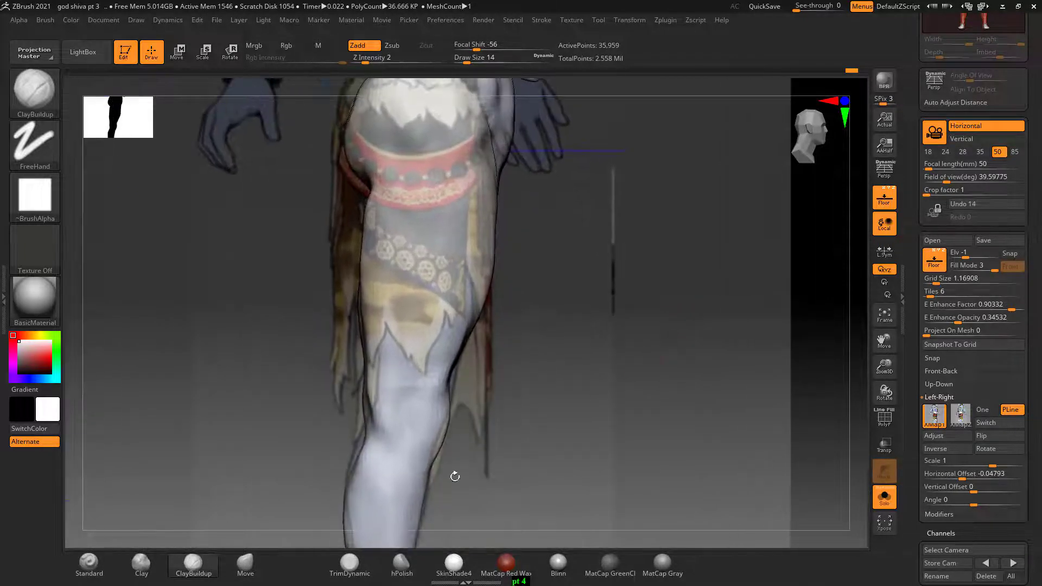
{"action": "left_click", "coordinate": [245, 564]}
{"action": "mouse_move", "coordinate": [589, 421]}
{"action": "left_mouse_down", "text": "alt"}
{"action": "mouse_move", "coordinate": [602, 337]}
{"action": "mouse_move", "coordinate": [572, 379]}
{"action": "mouse_move", "coordinate": [587, 306]}
{"action": "mouse_move", "coordinate": [571, 275]}
{"action": "mouse_move", "coordinate": [589, 267]}
{"action": "mouse_move", "coordinate": [591, 396]}
{"action": "mouse_move", "coordinate": [548, 336]}
{"action": "left_mouse_up", "text": "alt"}
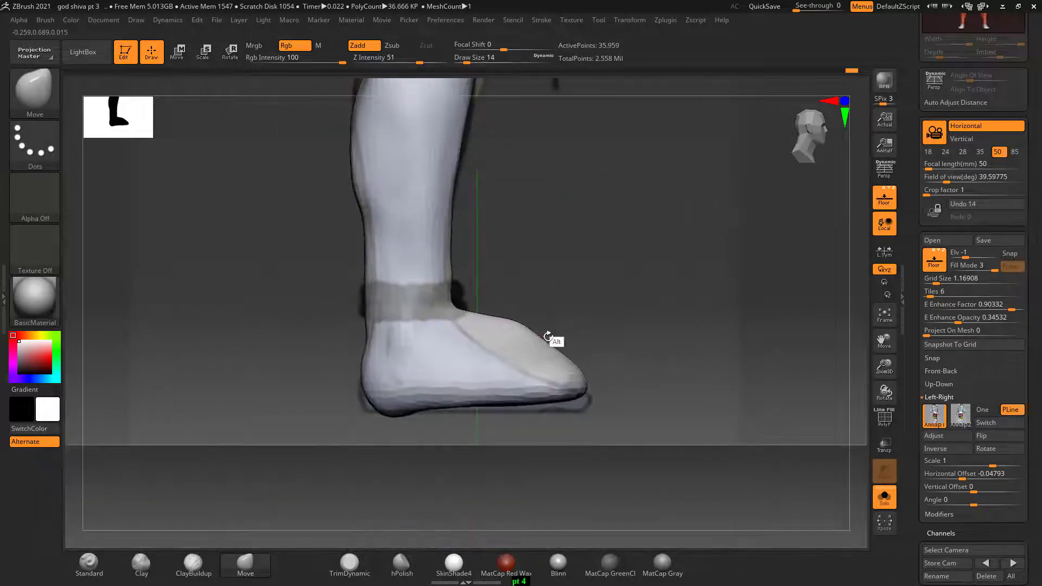
{"action": "key", "text": "bracketright"}
{"action": "key", "text": "bracketright"}
{"action": "key", "text": "bracketright"}
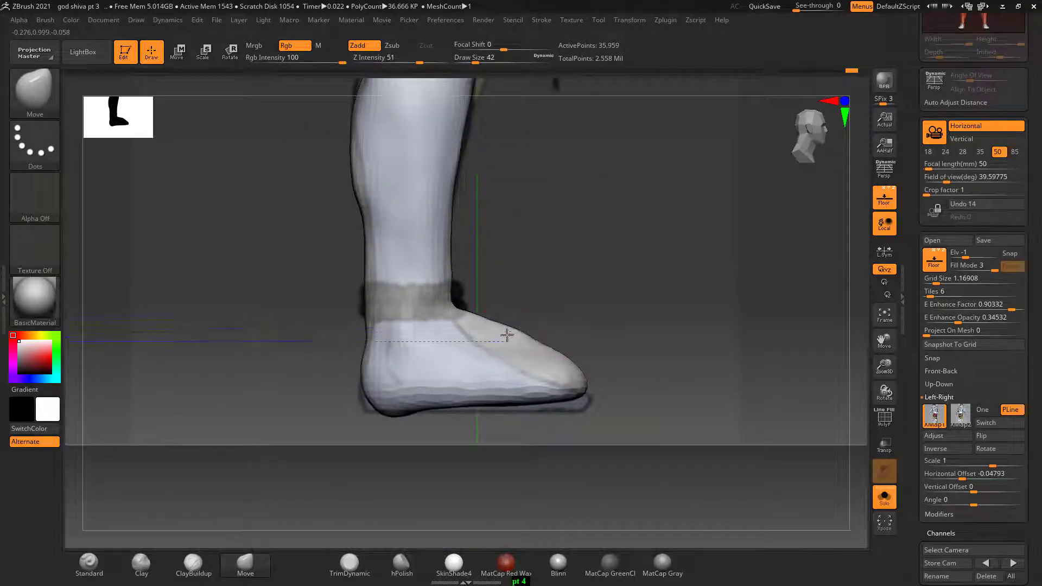
{"action": "left_click_drag", "start_coordinate": [478, 327], "coordinate": [665, 349], "text": "shift"}
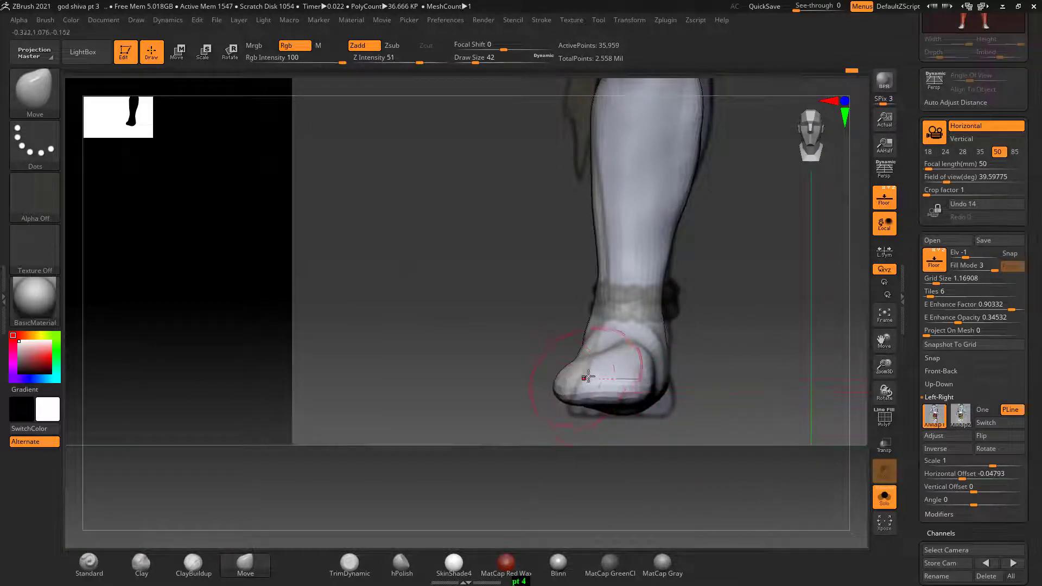
In a straight side view, pull the toes forward to fit the side reference.
{"action": "left_click_drag", "start_coordinate": [629, 388], "coordinate": [564, 342]}
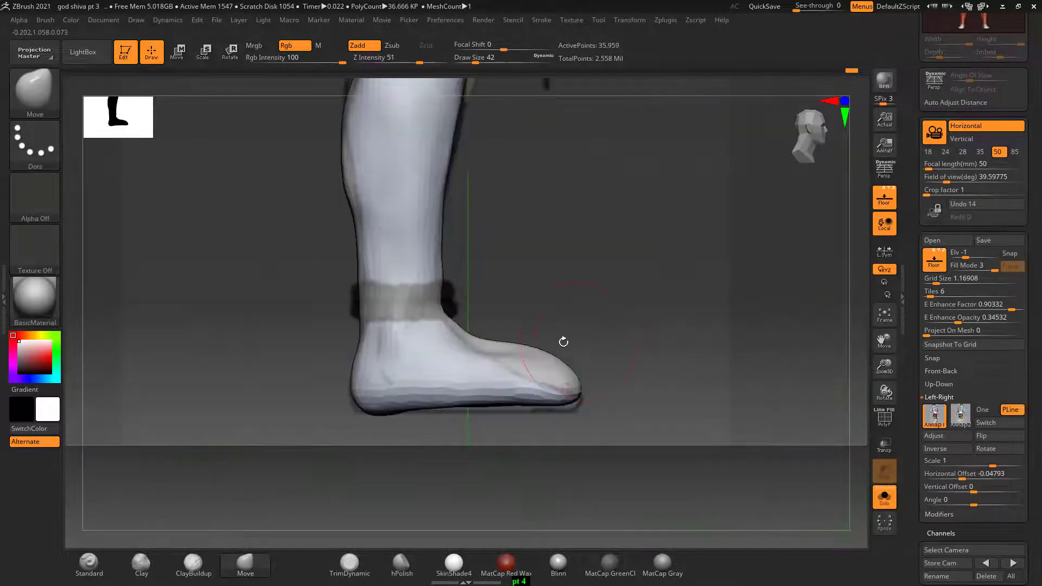
{"action": "key", "text": "shift"}
{"action": "key", "text": "shift"}
{"action": "key", "text": "shift"}
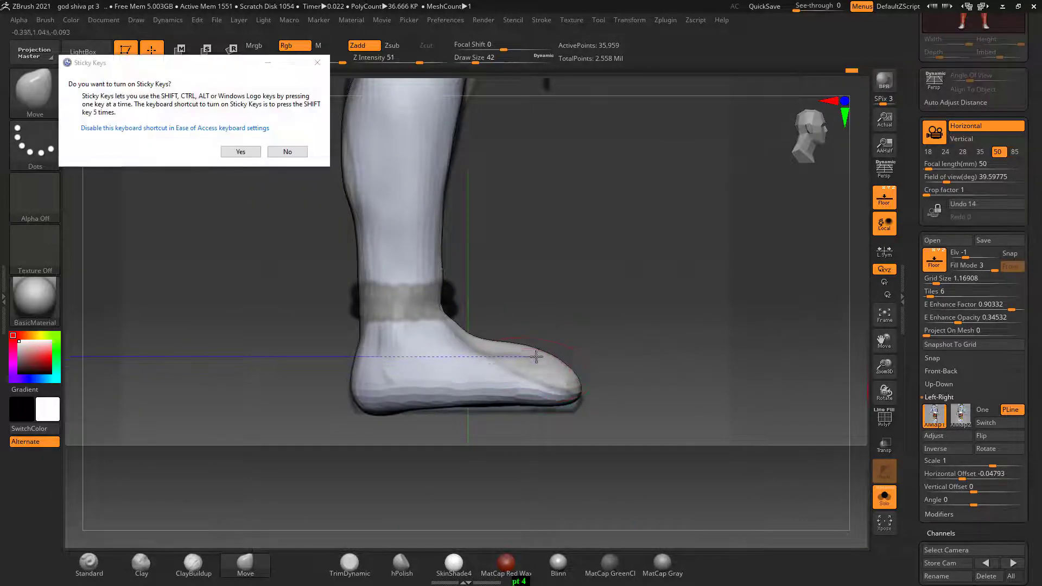
{"action": "left_click", "coordinate": [287, 153]}
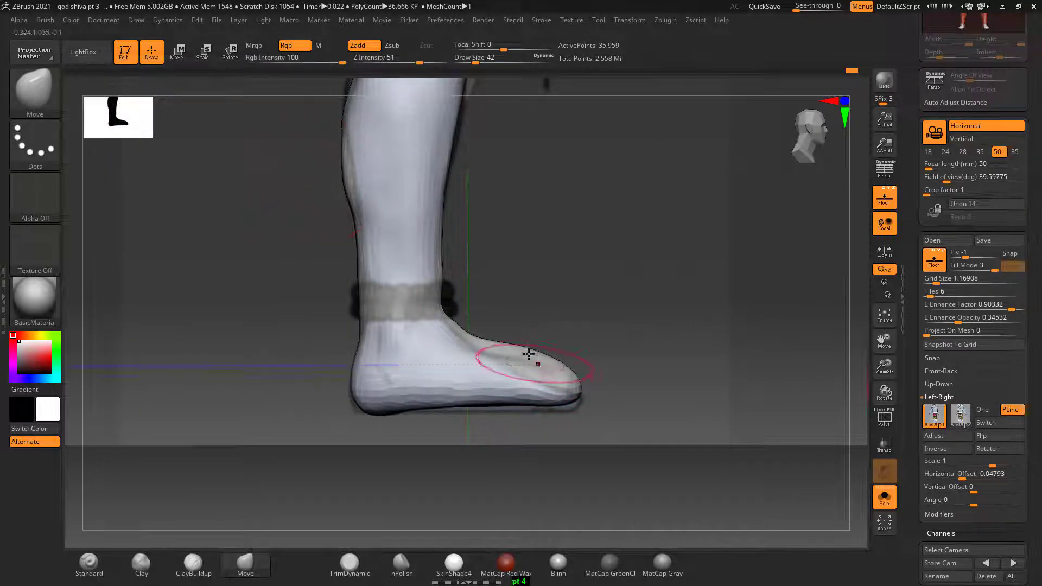
{"action": "right_click_drag", "start_coordinate": [507, 344], "coordinate": [613, 291]}
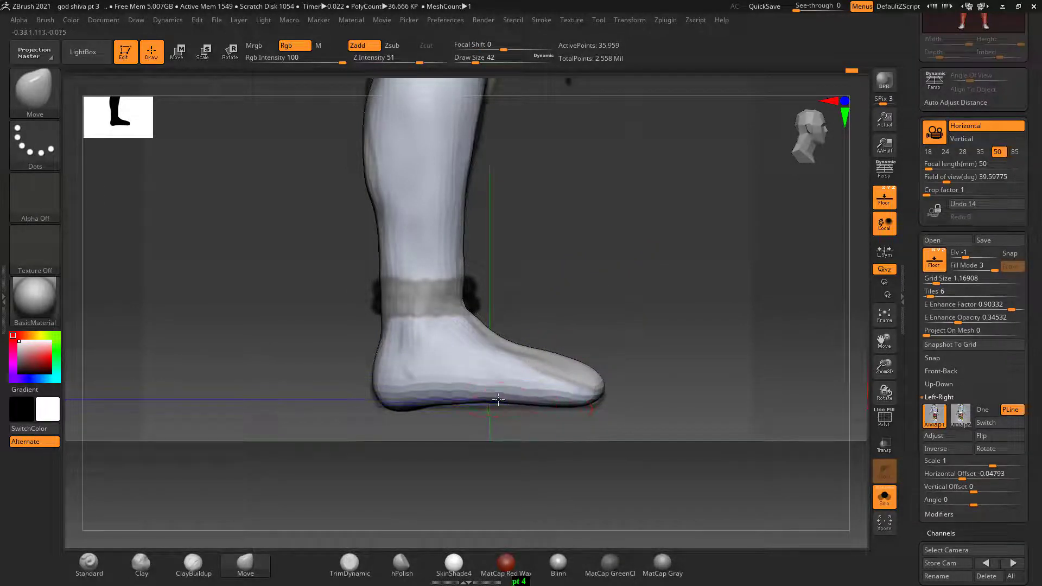
{"action": "mouse_move", "coordinate": [504, 434]}
{"action": "left_mouse_down"}
{"action": "mouse_move", "coordinate": [651, 405]}
{"action": "mouse_move", "coordinate": [571, 392]}
{"action": "mouse_move", "coordinate": [612, 368]}
{"action": "mouse_move", "coordinate": [587, 416]}
{"action": "left_mouse_up"}
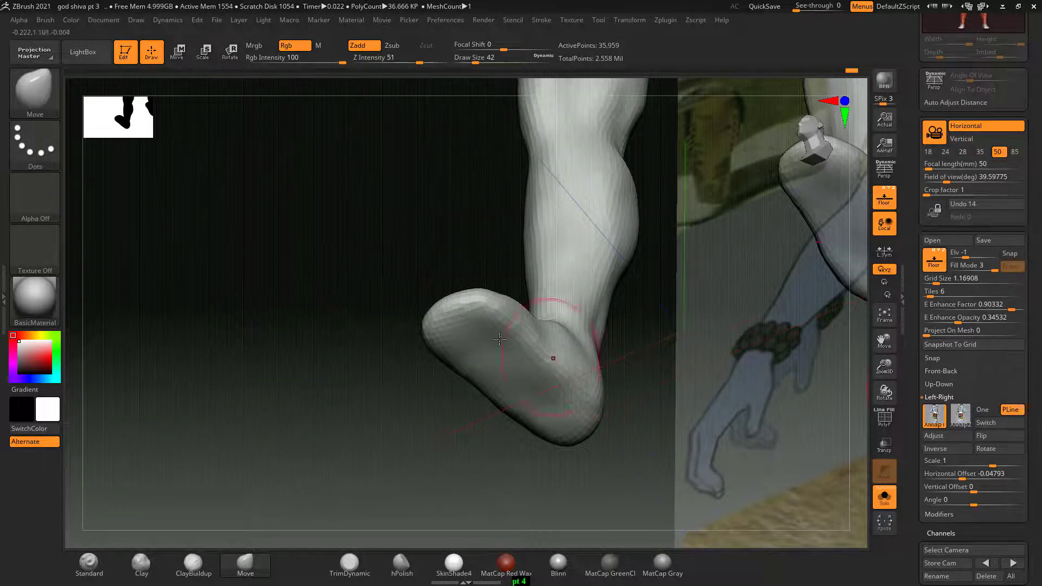
Reshape the outer calf silhouette with Move to follow the front reference.
{"action": "left_click_drag", "start_coordinate": [500, 339], "coordinate": [430, 302]}
{"action": "left_click_drag", "start_coordinate": [678, 367], "coordinate": [649, 287], "text": "alt"}
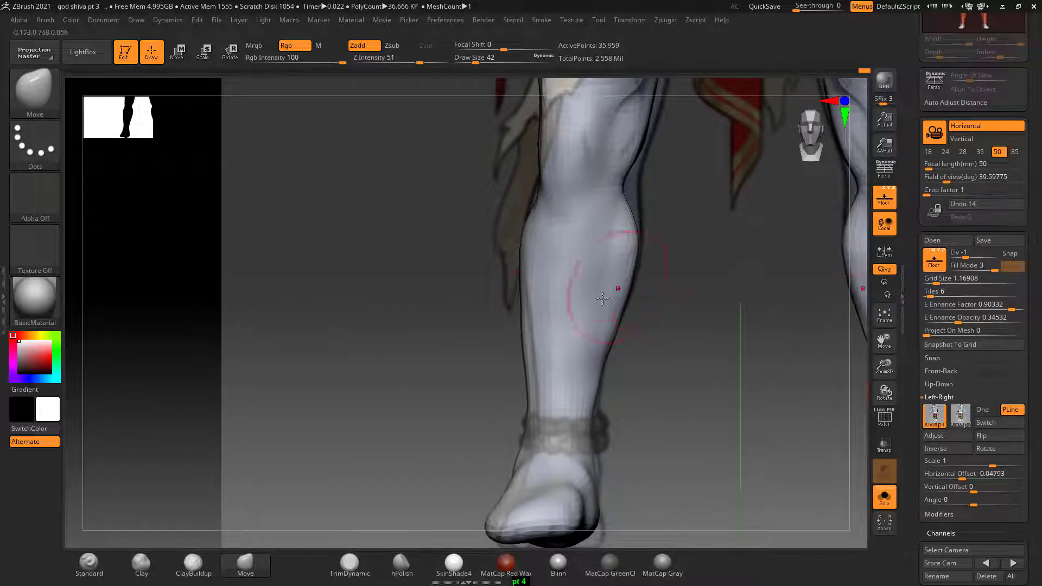
{"action": "left_click_drag", "start_coordinate": [526, 325], "coordinate": [530, 343]}
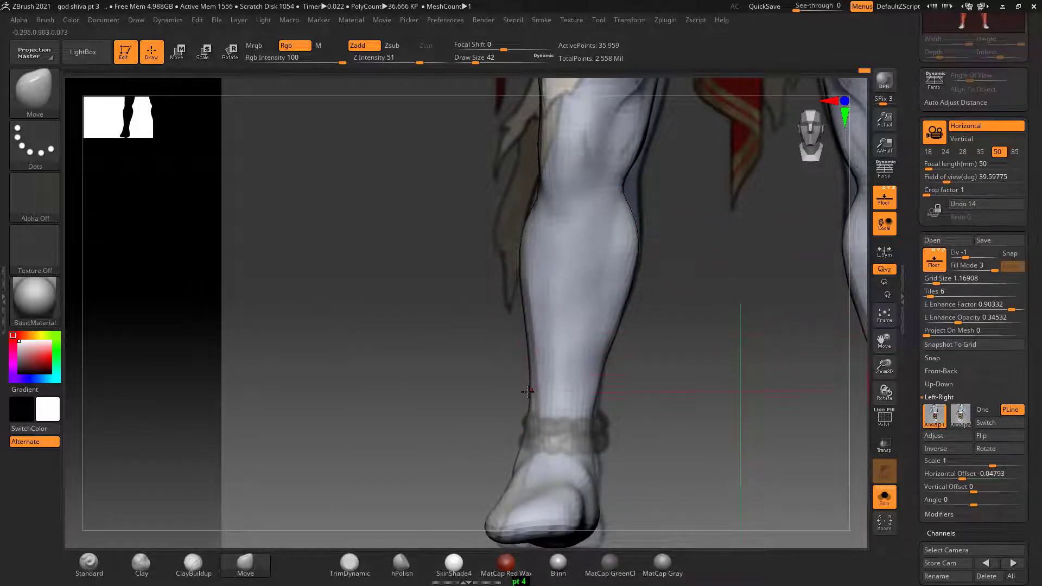
{"action": "left_click_drag", "start_coordinate": [437, 402], "coordinate": [472, 355], "text": "alt"}
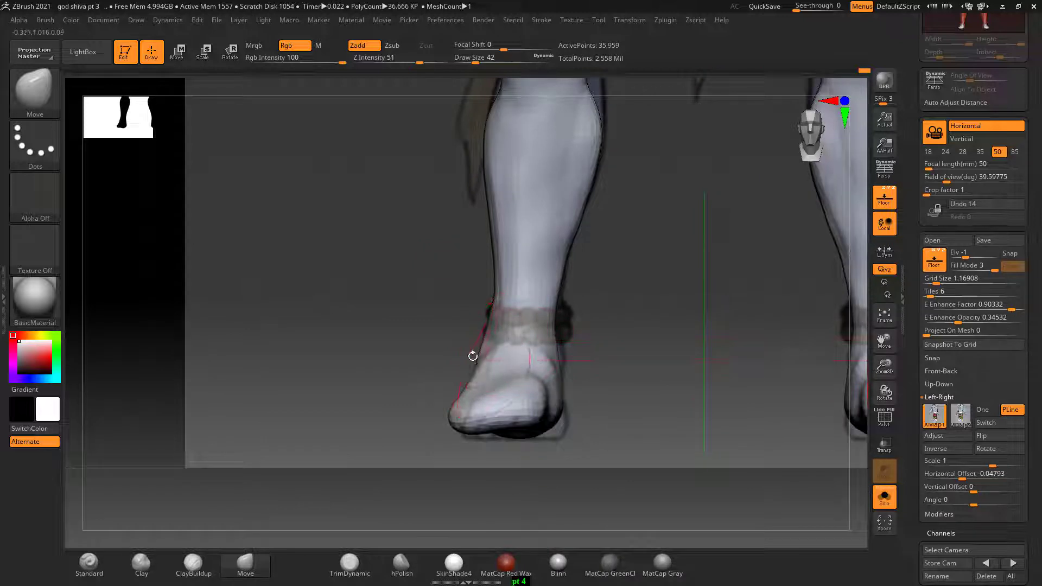
{"action": "mouse_move", "coordinate": [617, 269]}
{"action": "left_mouse_down", "text": "alt"}
{"action": "mouse_move", "coordinate": [595, 283]}
{"action": "mouse_move", "coordinate": [649, 200]}
{"action": "mouse_move", "coordinate": [634, 239]}
{"action": "left_mouse_up", "text": "alt"}
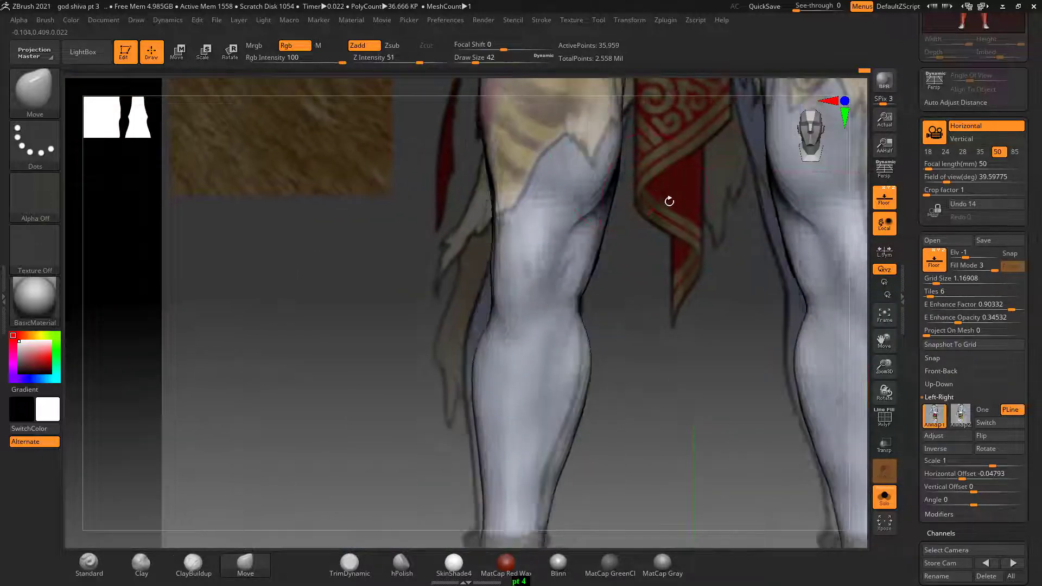
{"action": "left_click_drag", "start_coordinate": [667, 202], "coordinate": [653, 158]}
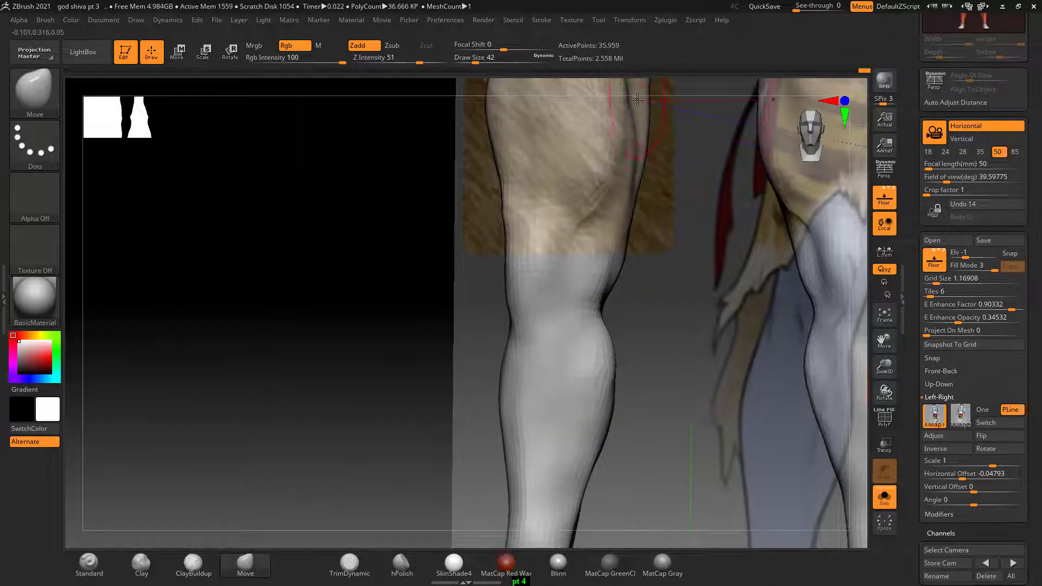
{"action": "left_click_drag", "start_coordinate": [385, 258], "coordinate": [688, 267]}
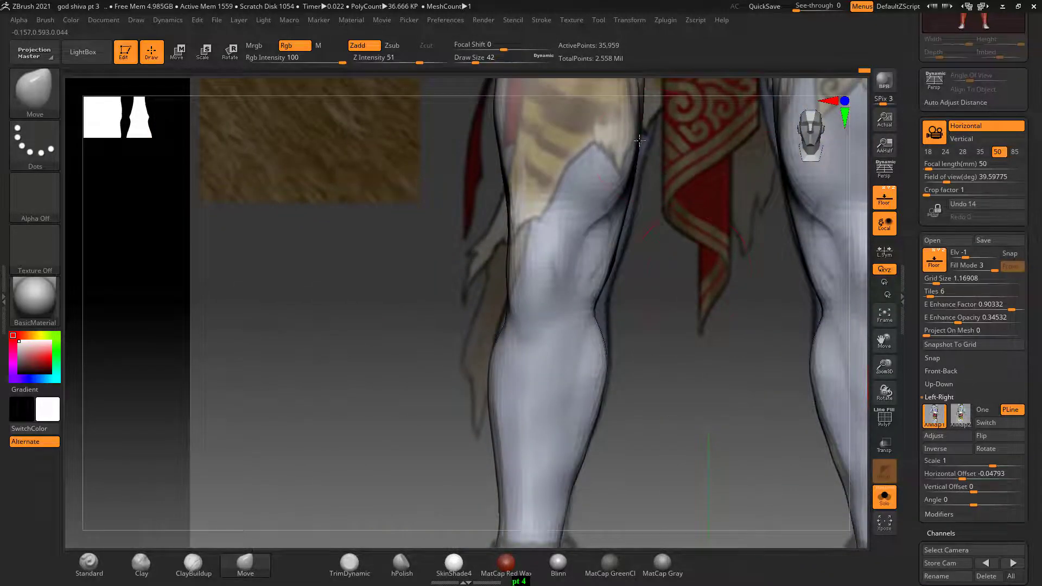
{"action": "mouse_move", "coordinate": [640, 169]}
{"action": "left_mouse_down"}
{"action": "mouse_move", "coordinate": [633, 198]}
{"action": "mouse_move", "coordinate": [666, 230]}
{"action": "mouse_move", "coordinate": [635, 213]}
{"action": "mouse_move", "coordinate": [626, 221]}
{"action": "mouse_move", "coordinate": [645, 234]}
{"action": "mouse_move", "coordinate": [542, 271]}
{"action": "mouse_move", "coordinate": [650, 295]}
{"action": "left_mouse_up"}
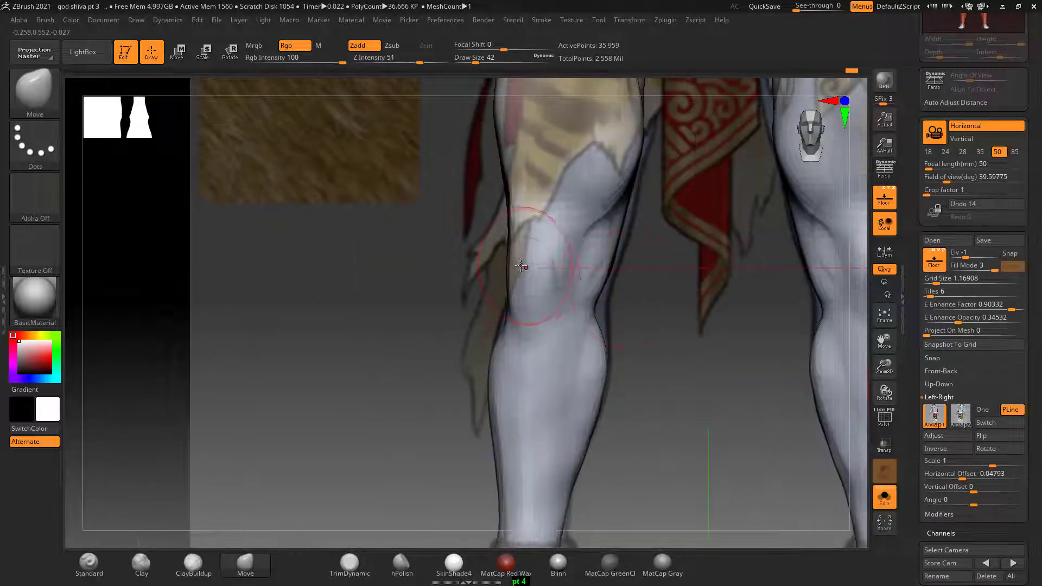
Push the knee and inner-thigh contours to the reference, frame the legs, and hide the references.
{"action": "left_click_drag", "start_coordinate": [511, 266], "coordinate": [530, 297]}
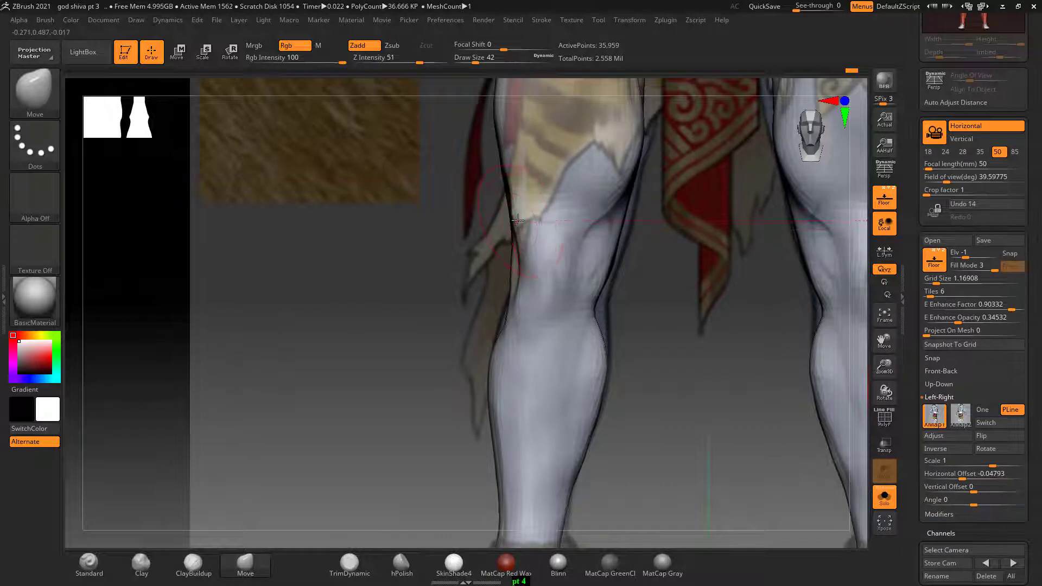
{"action": "mouse_move", "coordinate": [518, 219]}
{"action": "left_mouse_down"}
{"action": "mouse_move", "coordinate": [604, 266]}
{"action": "mouse_move", "coordinate": [603, 319]}
{"action": "left_mouse_up"}
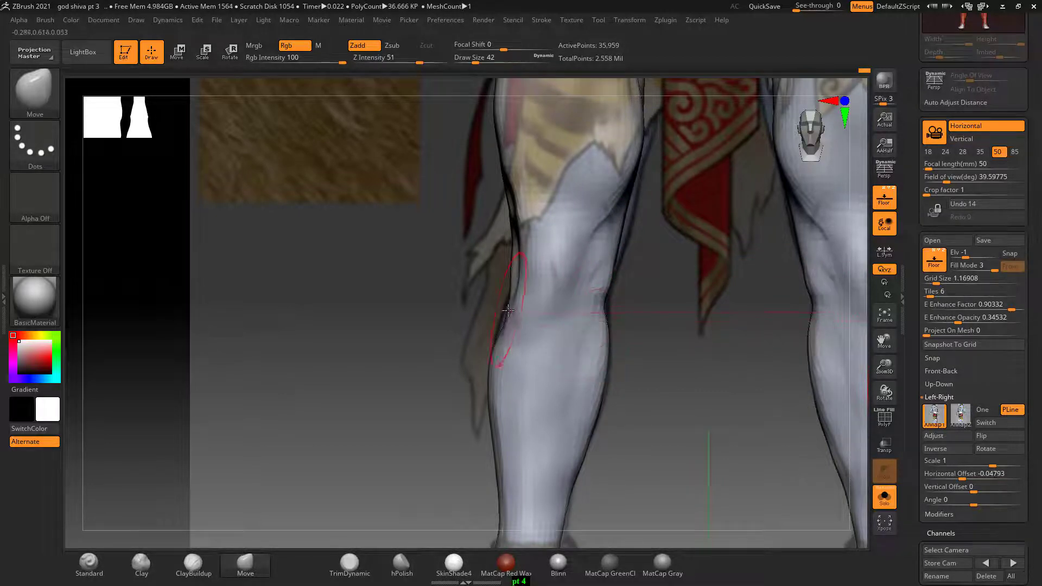
{"action": "left_click_drag", "start_coordinate": [674, 391], "coordinate": [667, 310]}
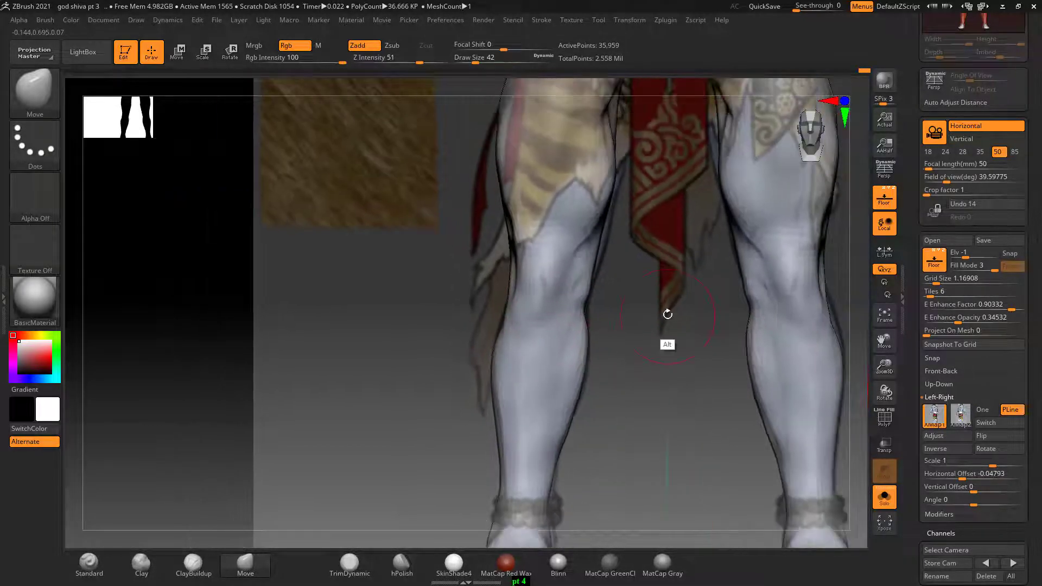
{"action": "left_click_drag", "start_coordinate": [595, 294], "coordinate": [606, 200]}
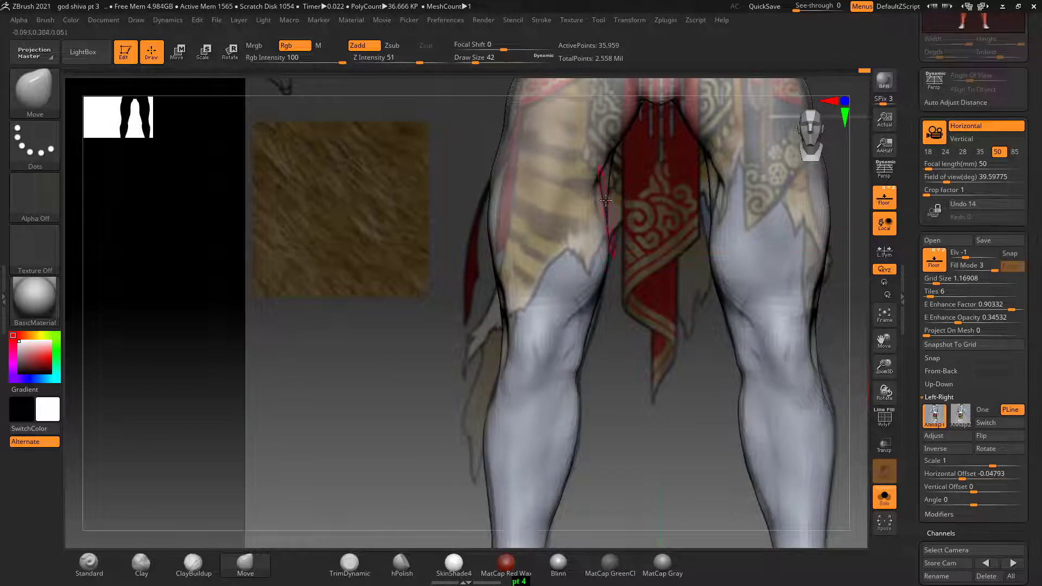
{"action": "mouse_move", "coordinate": [607, 190]}
{"action": "right_mouse_down"}
{"action": "mouse_move", "coordinate": [646, 228]}
{"action": "mouse_move", "coordinate": [608, 205]}
{"action": "mouse_move", "coordinate": [646, 221]}
{"action": "right_mouse_up"}
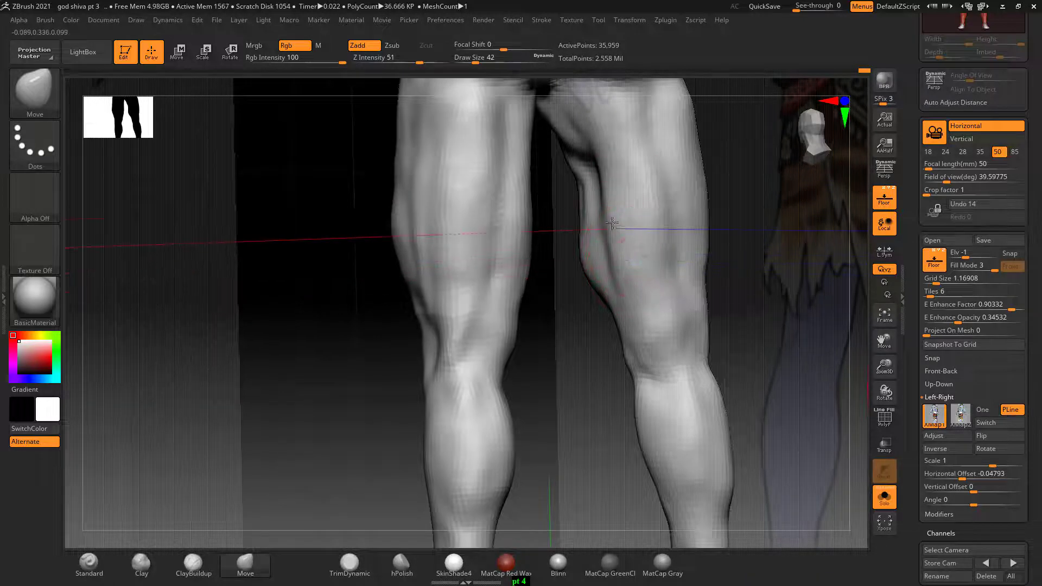
{"action": "mouse_move", "coordinate": [379, 328]}
{"action": "right_mouse_down"}
{"action": "mouse_move", "coordinate": [353, 323]}
{"action": "mouse_move", "coordinate": [610, 372]}
{"action": "mouse_move", "coordinate": [596, 216]}
{"action": "right_mouse_up"}
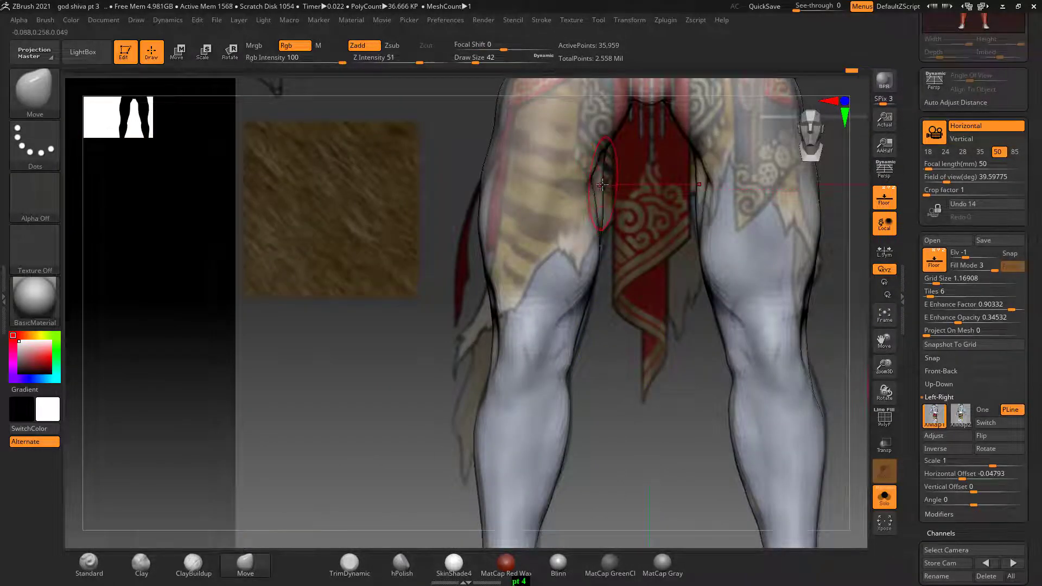
{"action": "key", "text": "f"}
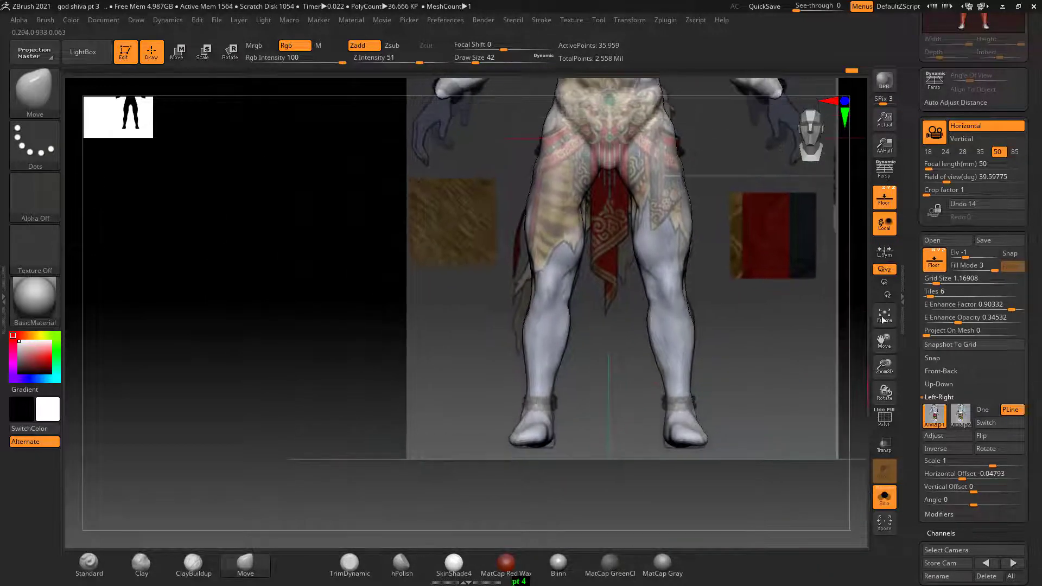
{"action": "left_click", "coordinate": [883, 195]}
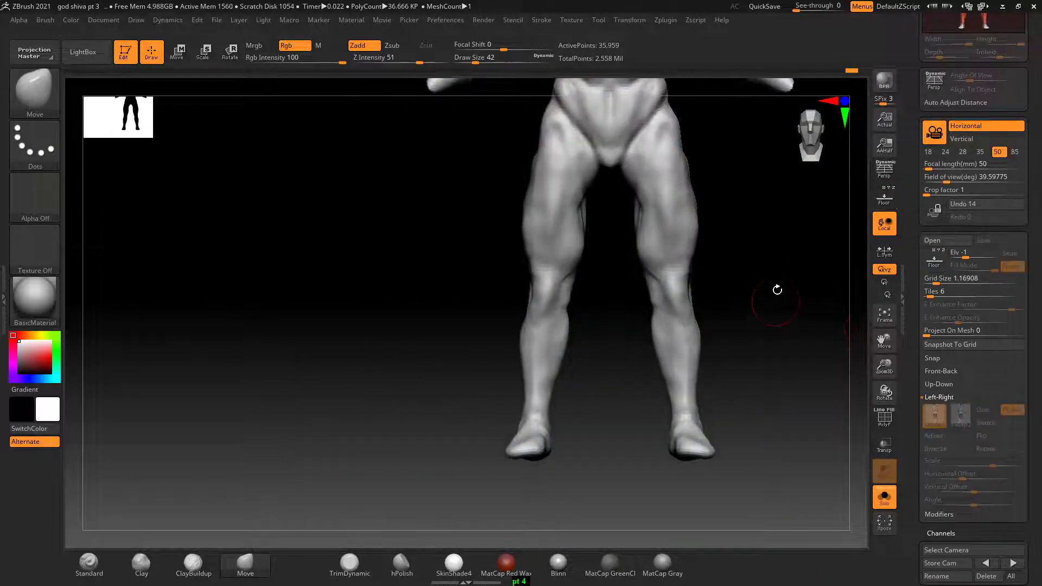
Show the references and frame the chest, arm and shoulders from the front.
{"action": "left_click_drag", "start_coordinate": [779, 290], "coordinate": [807, 287], "text": "alt"}
{"action": "left_click", "coordinate": [884, 198]}
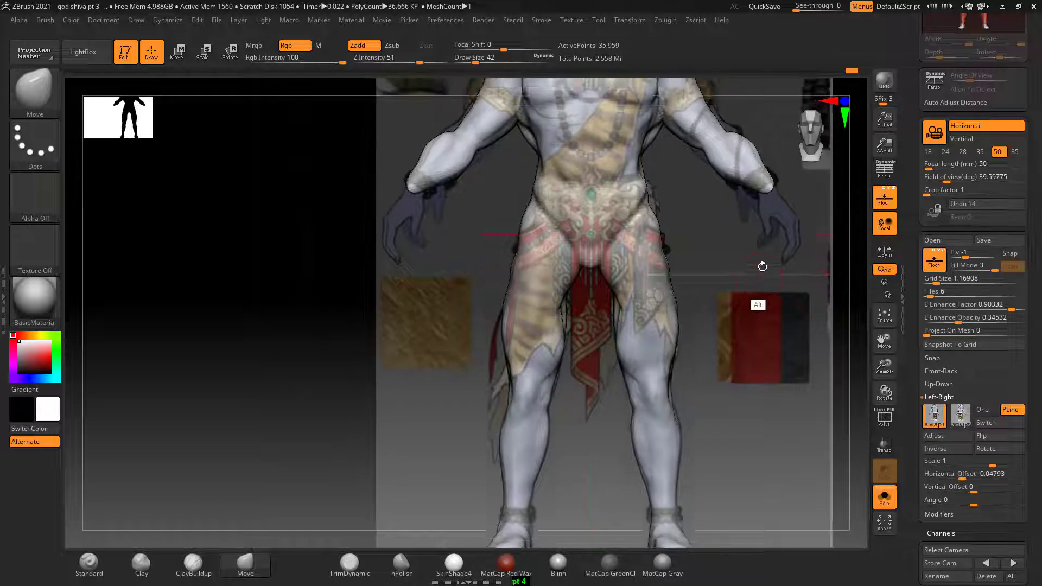
{"action": "mouse_move", "coordinate": [736, 337]}
{"action": "left_mouse_down", "text": "alt"}
{"action": "mouse_move", "coordinate": [763, 312]}
{"action": "mouse_move", "coordinate": [750, 302]}
{"action": "mouse_move", "coordinate": [488, 233]}
{"action": "left_mouse_up", "text": "alt"}
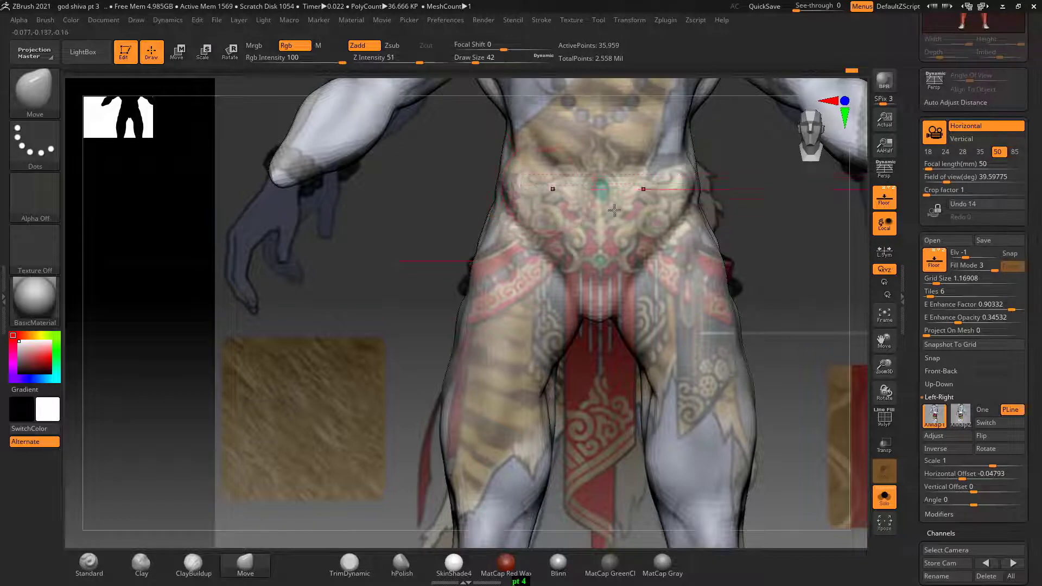
{"action": "mouse_move", "coordinate": [749, 259]}
{"action": "left_mouse_down"}
{"action": "mouse_move", "coordinate": [798, 297]}
{"action": "mouse_move", "coordinate": [751, 344]}
{"action": "left_mouse_up"}
{"action": "mouse_move", "coordinate": [437, 281]}
{"action": "left_mouse_down", "text": "alt"}
{"action": "mouse_move", "coordinate": [428, 279]}
{"action": "mouse_move", "coordinate": [500, 186]}
{"action": "left_mouse_up", "text": "alt"}
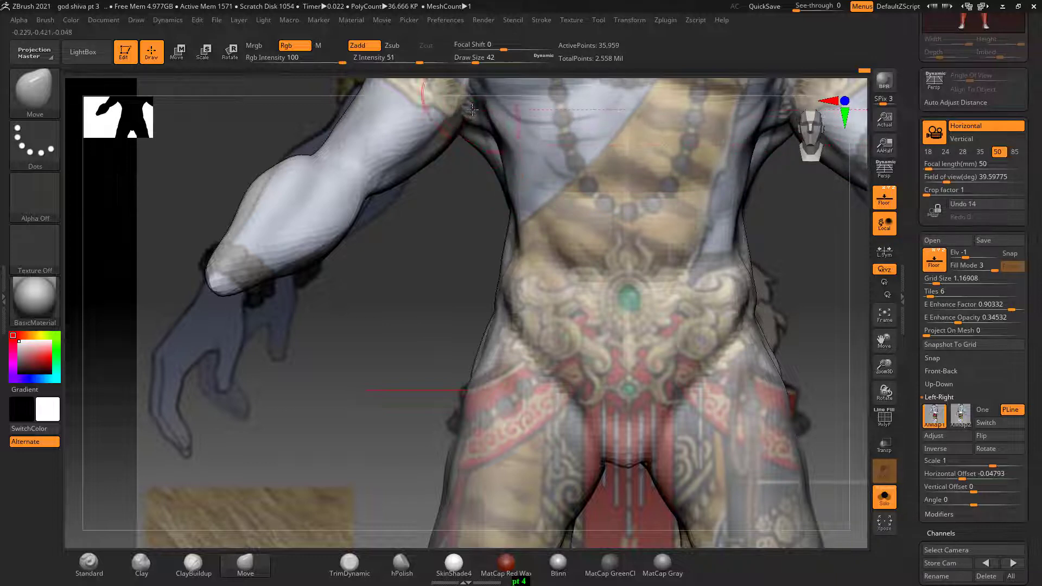
{"action": "left_click_drag", "start_coordinate": [447, 227], "coordinate": [438, 319], "text": "alt"}
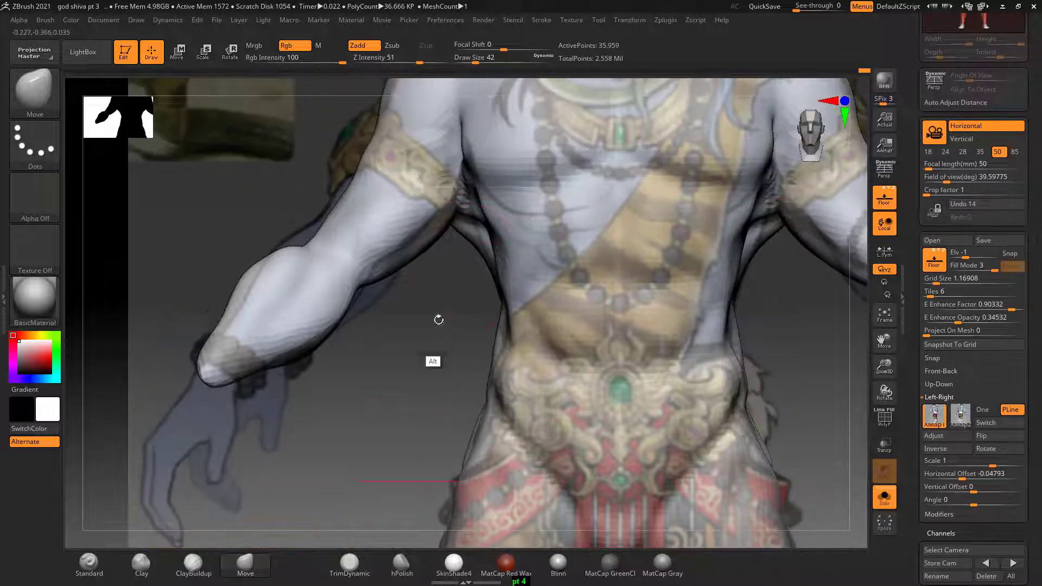
Isolate the upper-arm polygroup, reshape and smooth it, and unhide all polygons.
{"action": "left_click", "coordinate": [419, 196], "text": "ctrl+shift"}
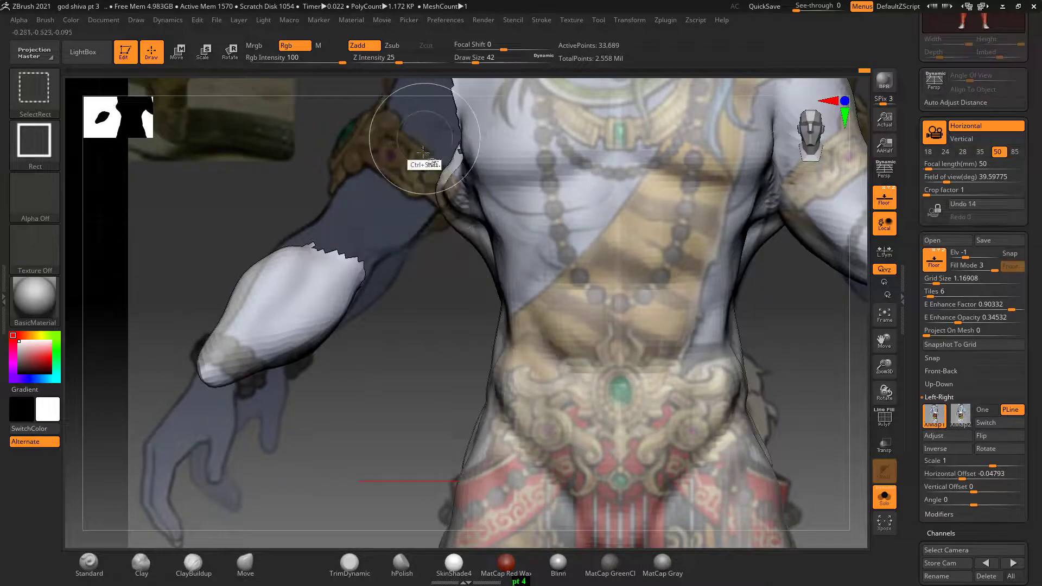
{"action": "left_click", "coordinate": [439, 184], "text": "ctrl+shift"}
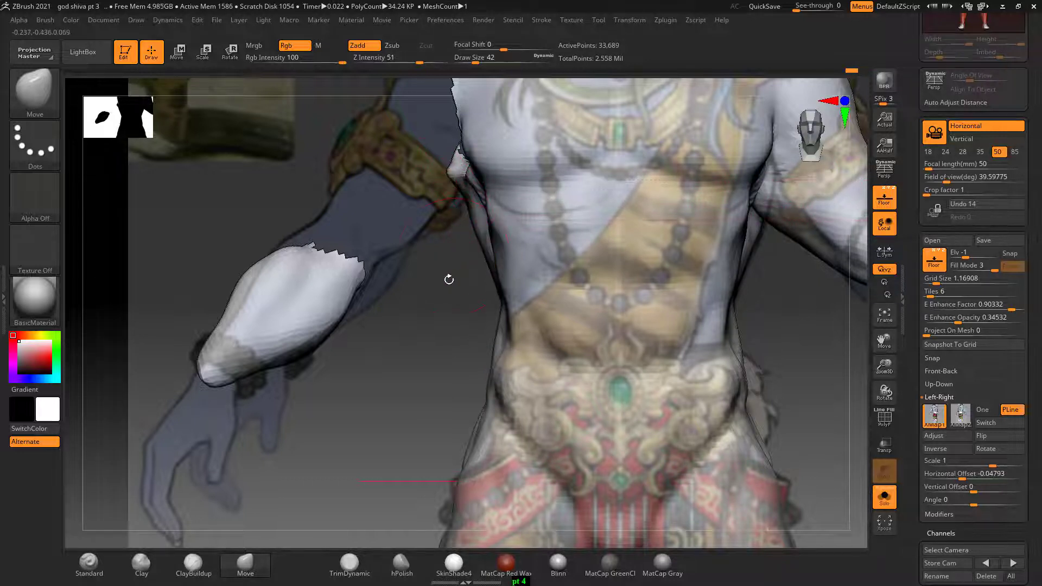
{"action": "left_click", "coordinate": [451, 285], "text": "ctrl+shift"}
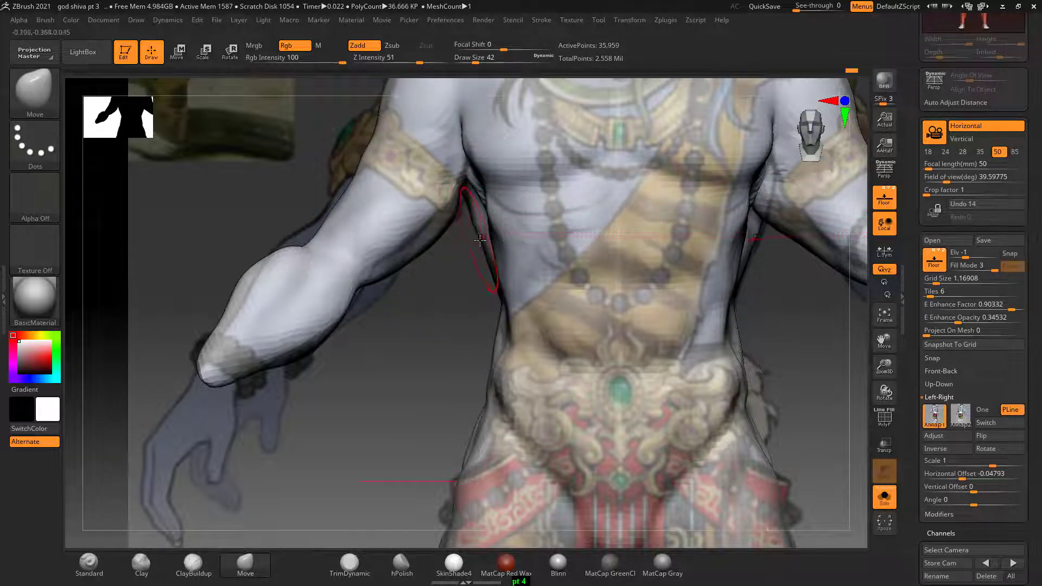
{"action": "key", "text": "shift"}
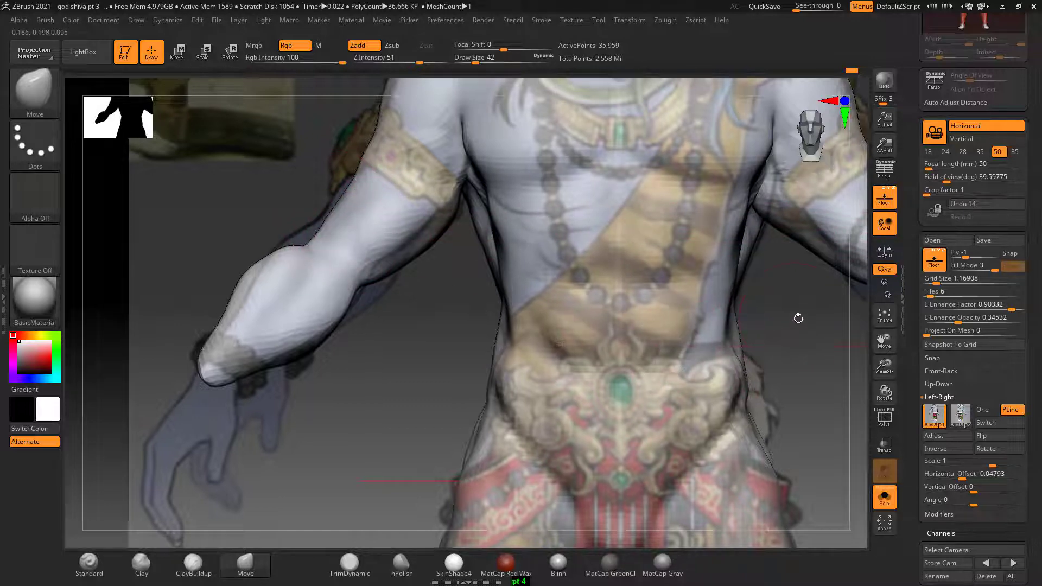
{"action": "mouse_move", "coordinate": [798, 318]}
{"action": "left_mouse_down"}
{"action": "mouse_move", "coordinate": [760, 360]}
{"action": "mouse_move", "coordinate": [656, 298]}
{"action": "left_mouse_up"}
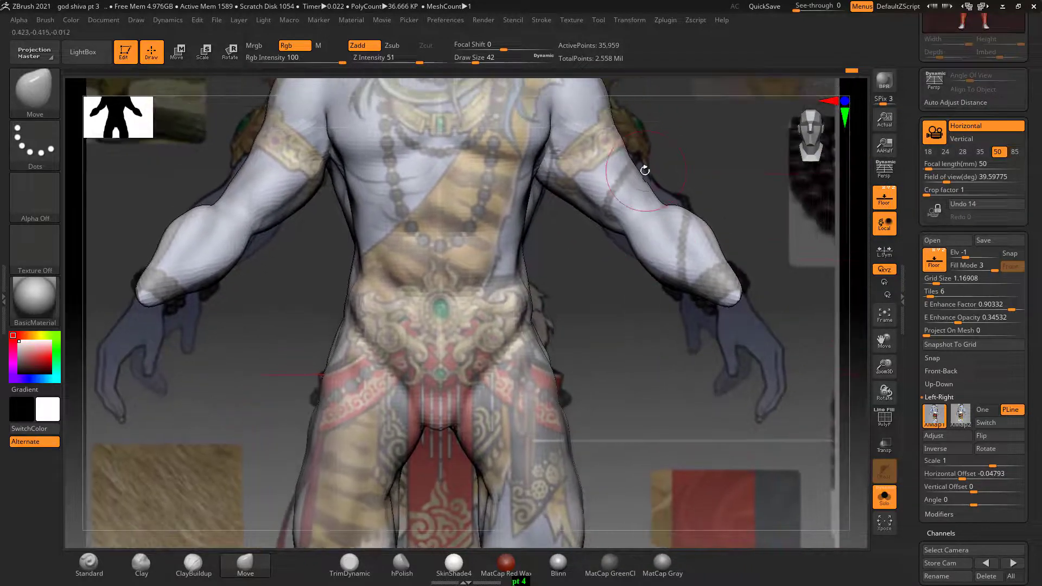
Open glow-production-17 from the class7 load shiva folder in ACDSee Quick View over ZBrush.
{"action": "key", "text": "super+Tab"}
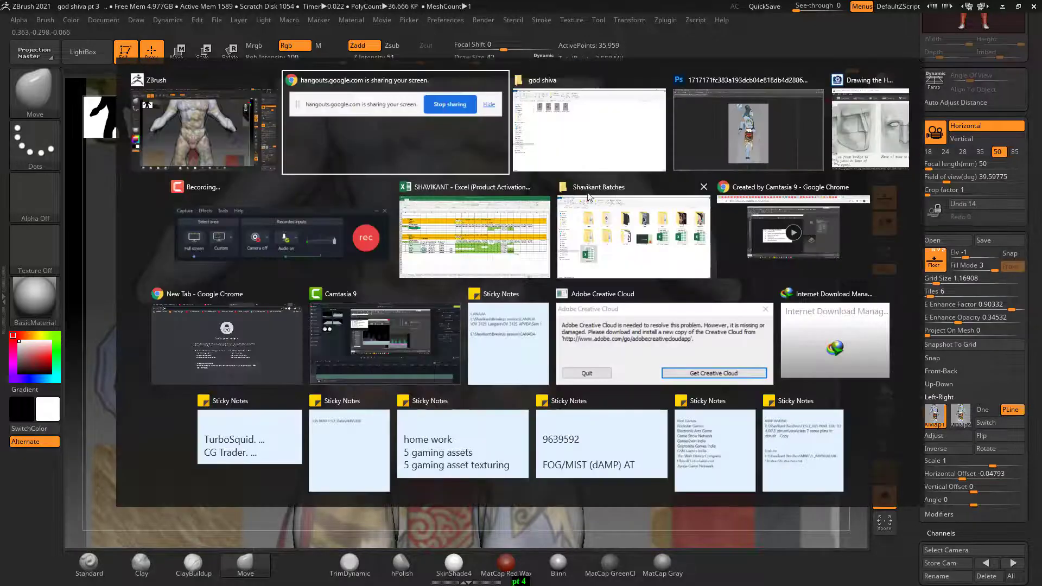
{"action": "left_click", "coordinate": [617, 144]}
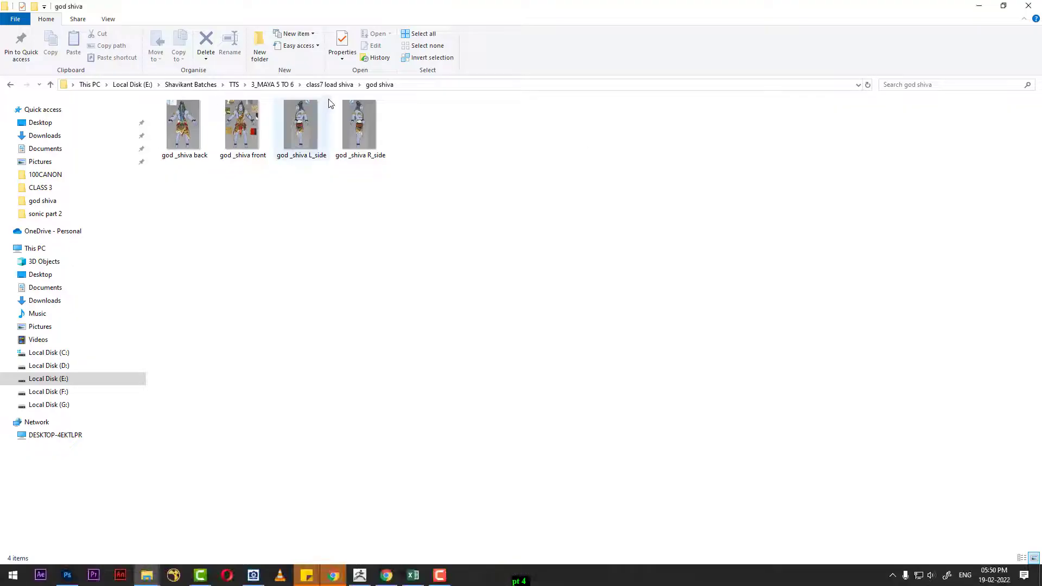
{"action": "left_click", "coordinate": [329, 85]}
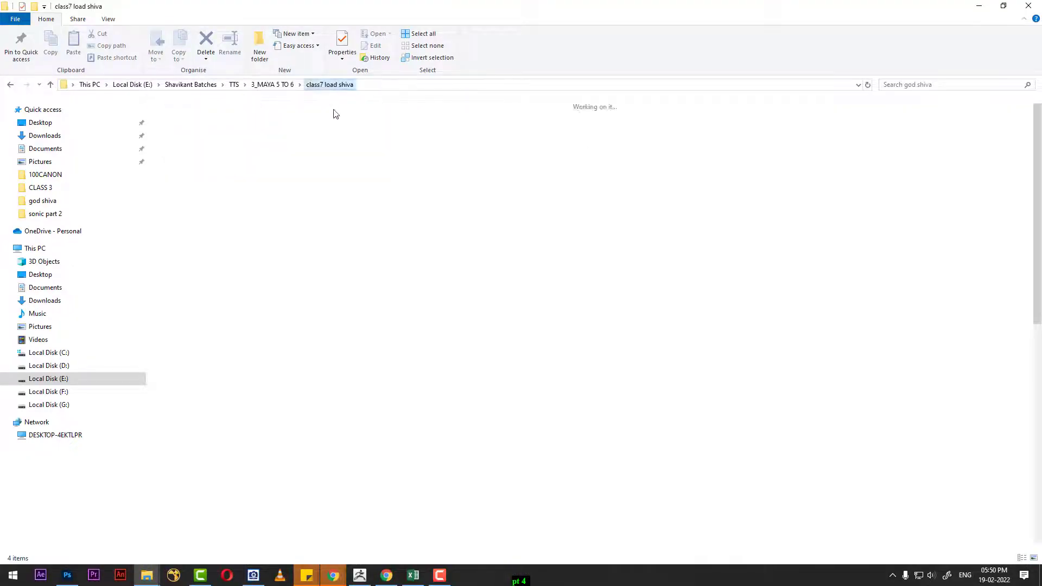
{"action": "scroll", "coordinate": [559, 472], "scroll_direction": "down", "scroll_amount": 5}
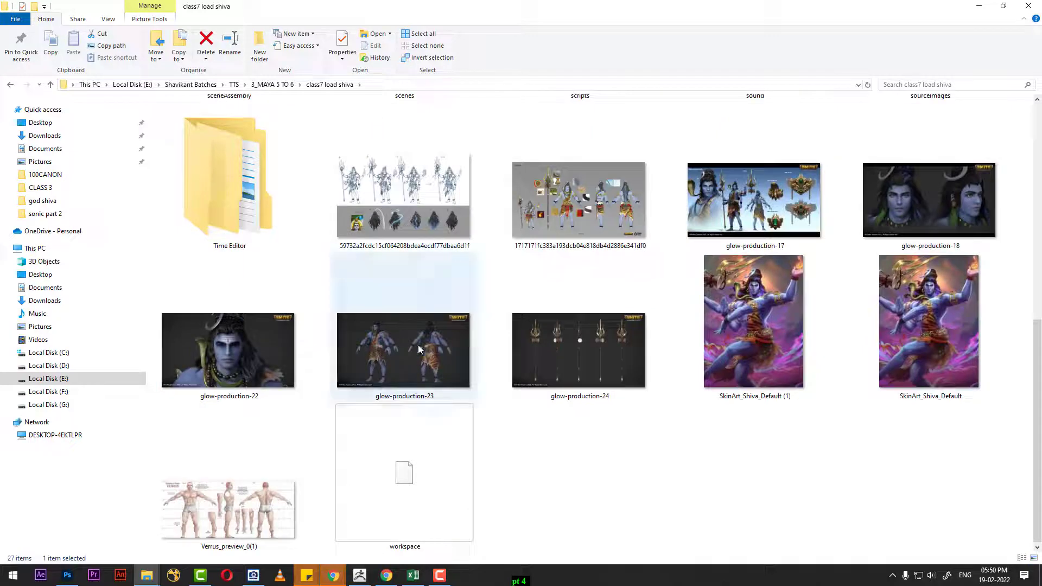
{"action": "double_click", "coordinate": [743, 211]}
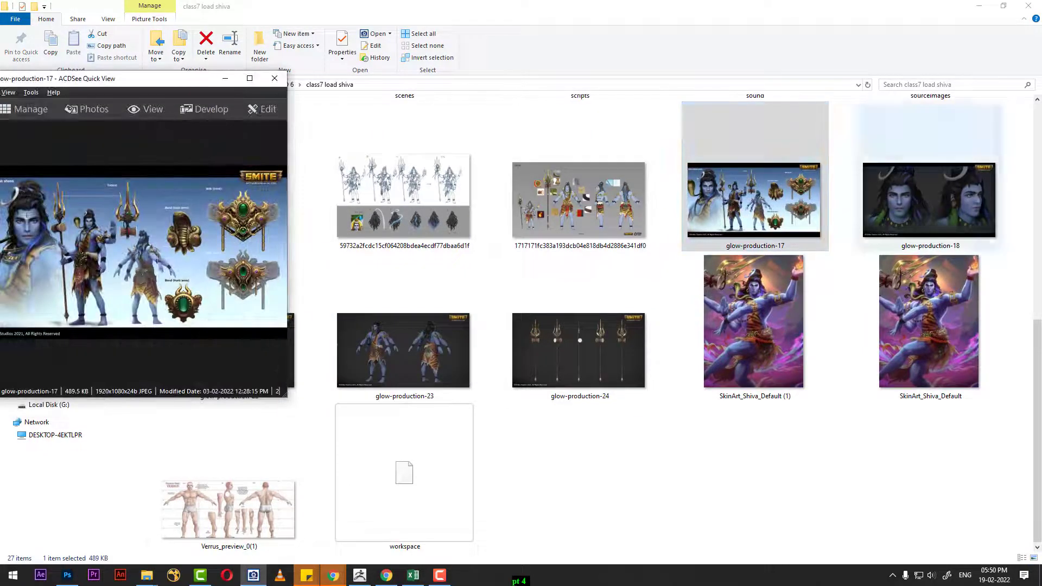
{"action": "left_click", "coordinate": [360, 575]}
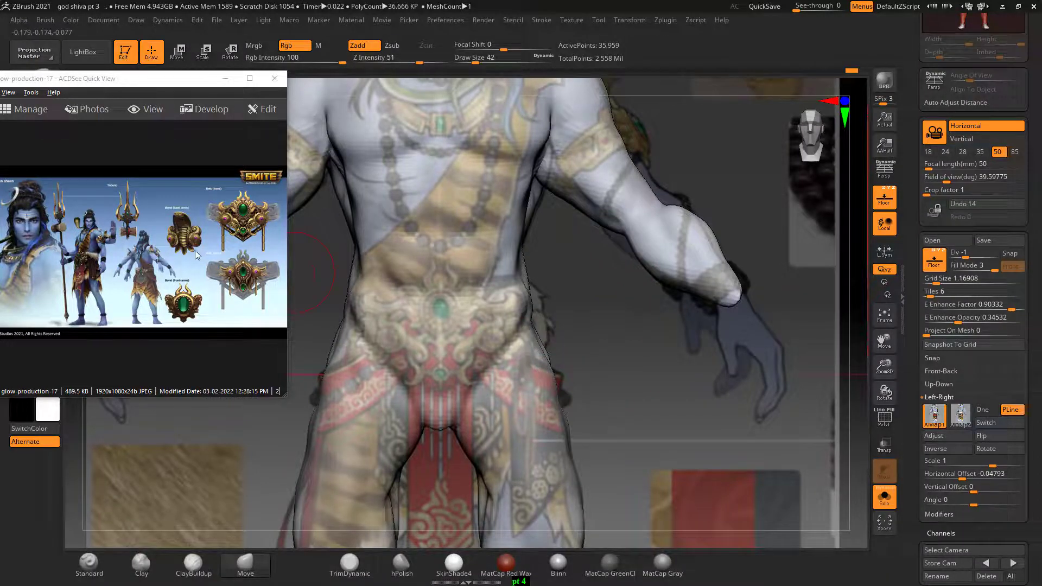
Zoom and pan the reference image to the main figure's torso.
{"action": "scroll", "coordinate": [187, 269], "scroll_direction": "up", "scroll_amount": 2}
{"action": "scroll", "coordinate": [163, 269], "scroll_direction": "up", "scroll_amount": 2}
{"action": "scroll", "coordinate": [126, 269], "scroll_direction": "up", "scroll_amount": 2}
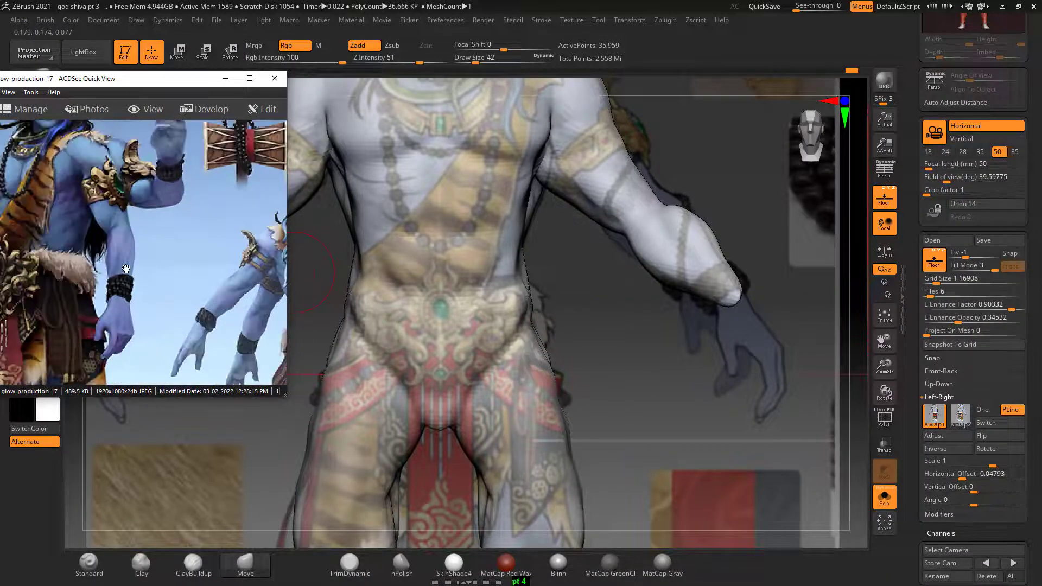
{"action": "left_click_drag", "start_coordinate": [126, 269], "coordinate": [152, 272]}
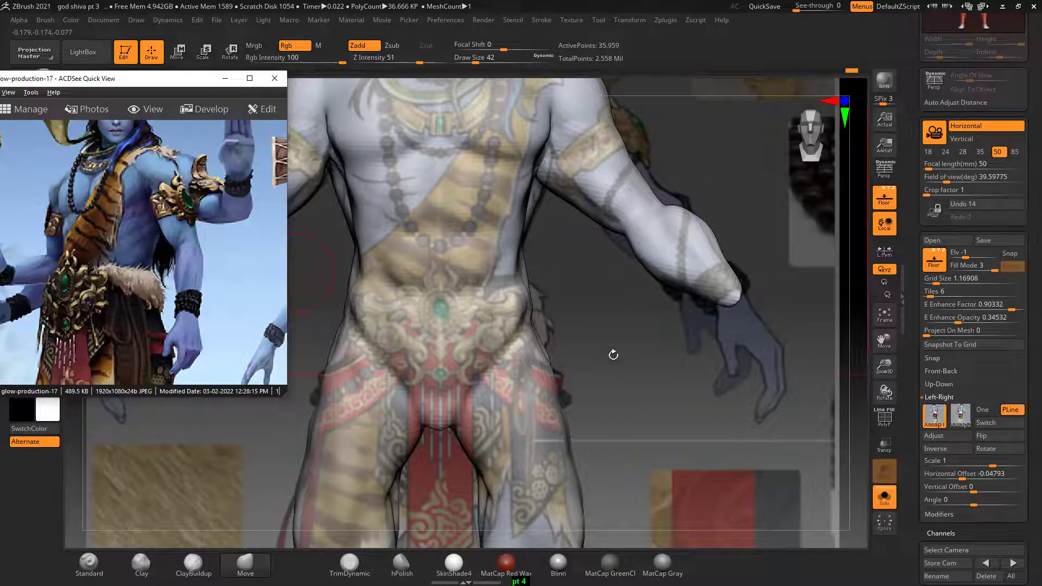
Frame the model's chest and neck, smooth the area, and turn off the floor references.
{"action": "mouse_move", "coordinate": [613, 355]}
{"action": "left_mouse_down"}
{"action": "mouse_move", "coordinate": [644, 358]}
{"action": "mouse_move", "coordinate": [682, 507]}
{"action": "mouse_move", "coordinate": [719, 513]}
{"action": "left_mouse_up"}
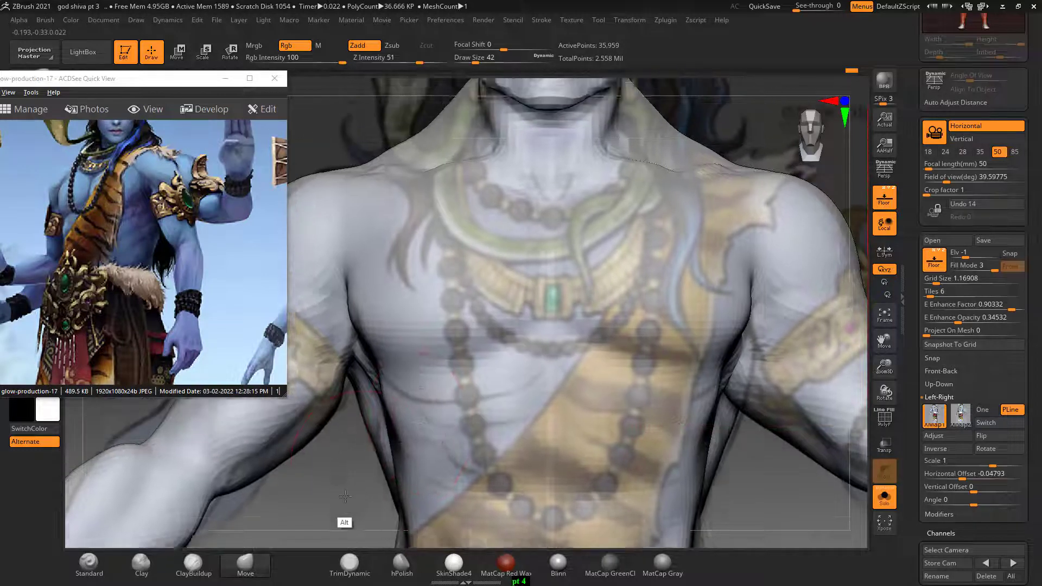
{"action": "left_click_drag", "start_coordinate": [349, 432], "coordinate": [352, 487], "text": "alt"}
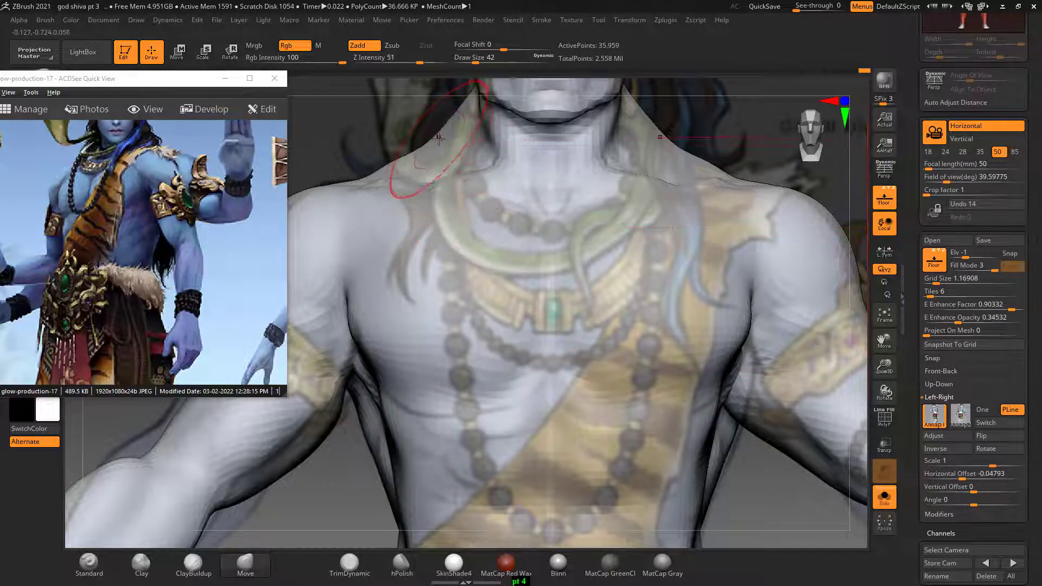
{"action": "key", "text": "shift"}
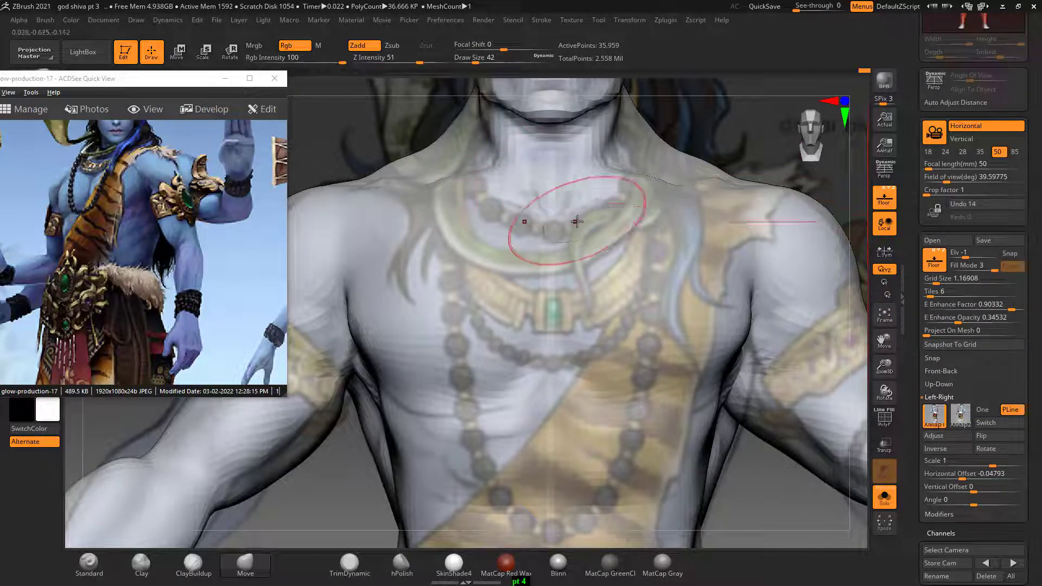
{"action": "left_click", "coordinate": [885, 204]}
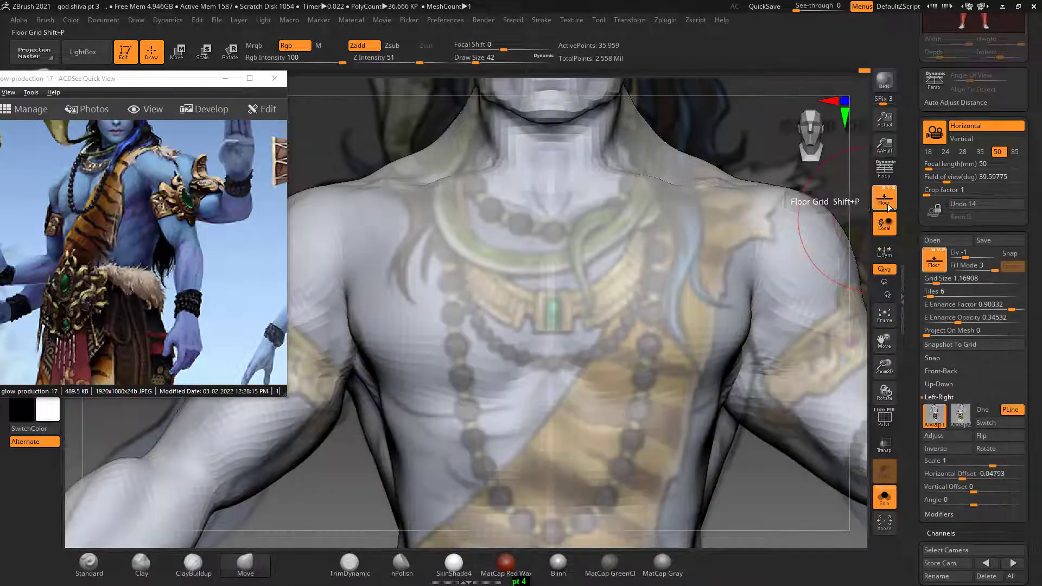
Re-enable Floor, raise Elv to 4.88084, set Fill Mode 3 and Edge Enhance Opacity 1.
{"action": "key", "text": "bracketleft"}
{"action": "key", "text": "bracketleft"}
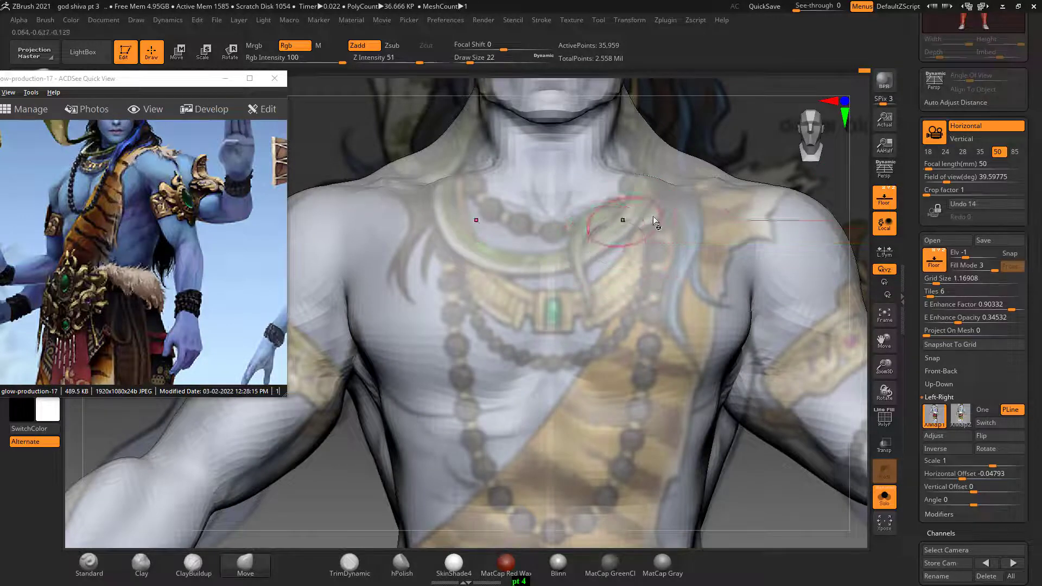
{"action": "left_click", "coordinate": [889, 202]}
{"action": "left_click", "coordinate": [886, 201]}
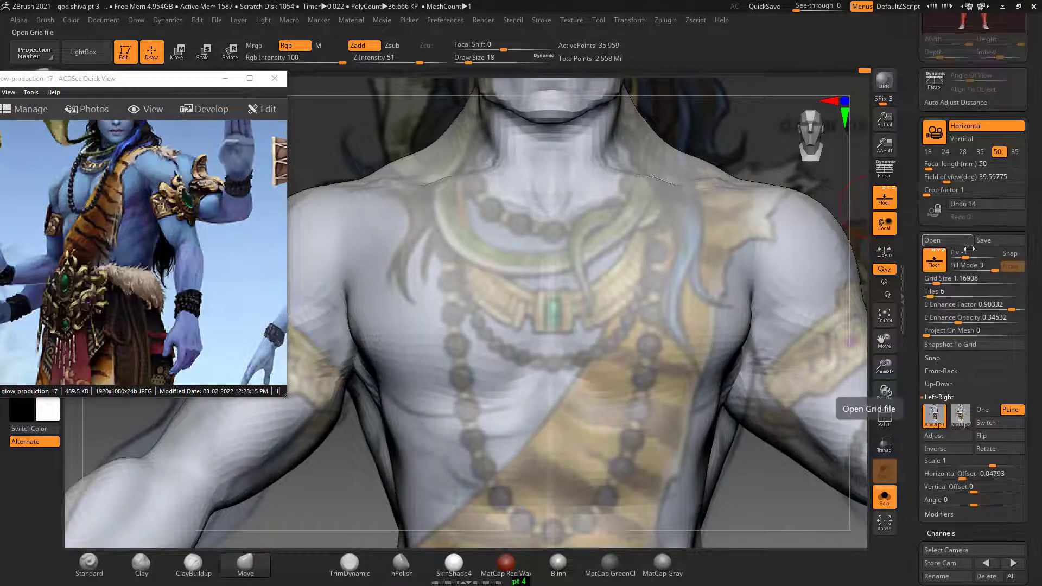
{"action": "left_click_drag", "start_coordinate": [956, 253], "coordinate": [962, 254]}
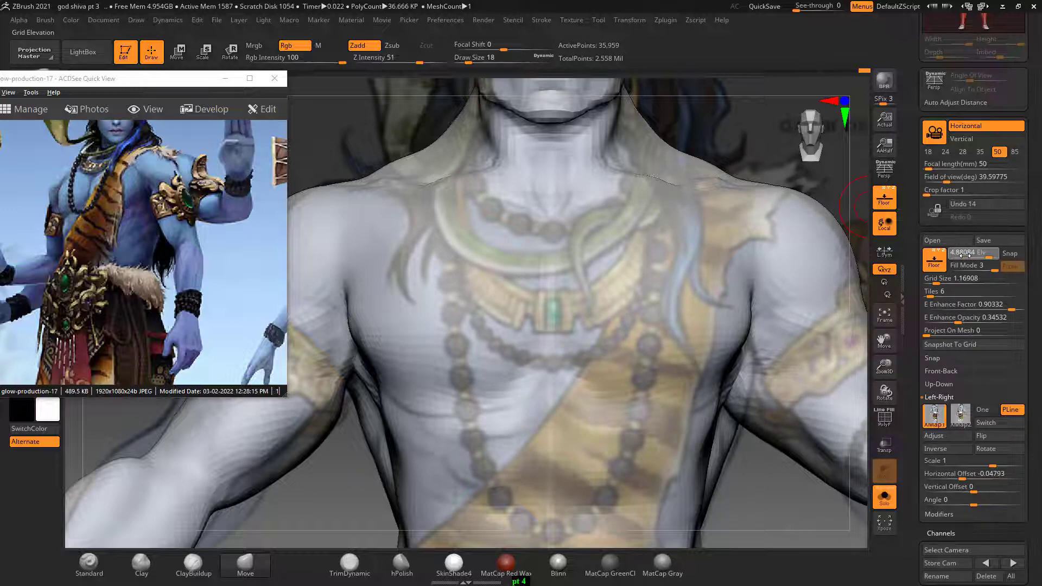
{"action": "left_click", "coordinate": [982, 268]}
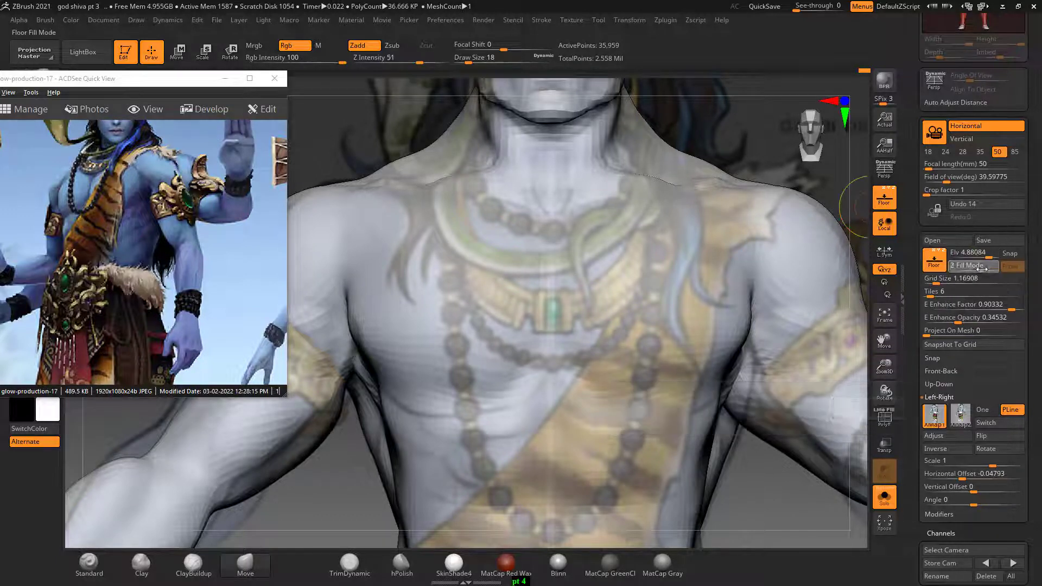
{"action": "left_click_drag", "start_coordinate": [971, 268], "coordinate": [993, 268]}
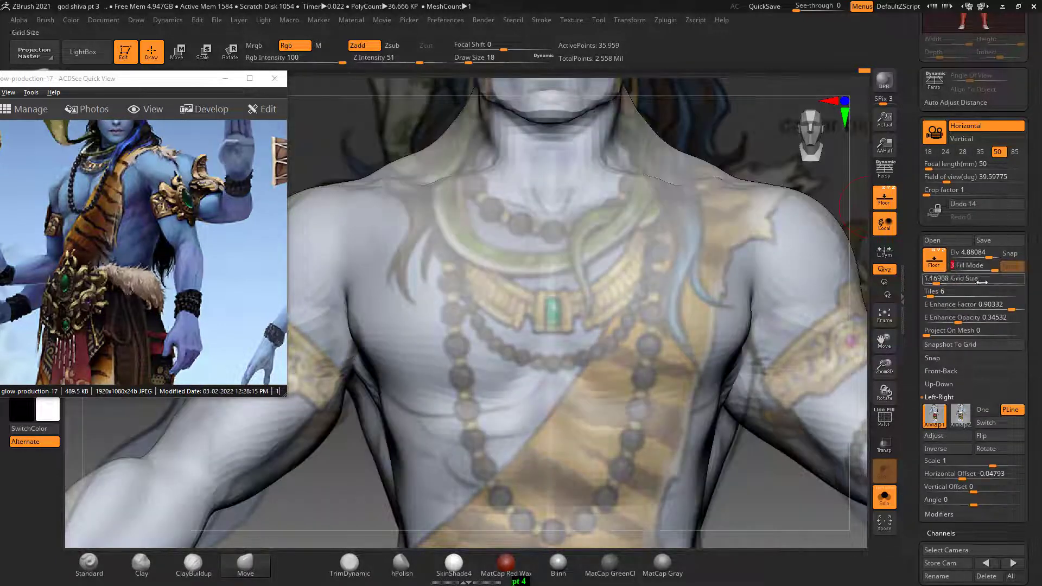
{"action": "left_click_drag", "start_coordinate": [958, 319], "coordinate": [962, 321]}
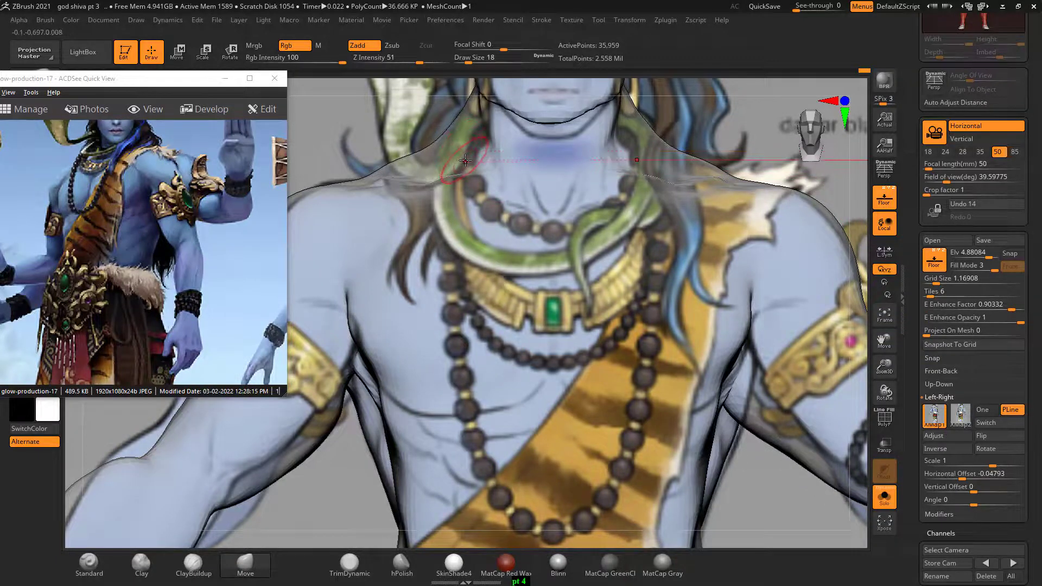
Pull the neck and trapezius contour toward the front reference, hiding the overlay to check.
{"action": "left_click_drag", "start_coordinate": [447, 195], "coordinate": [374, 141]}
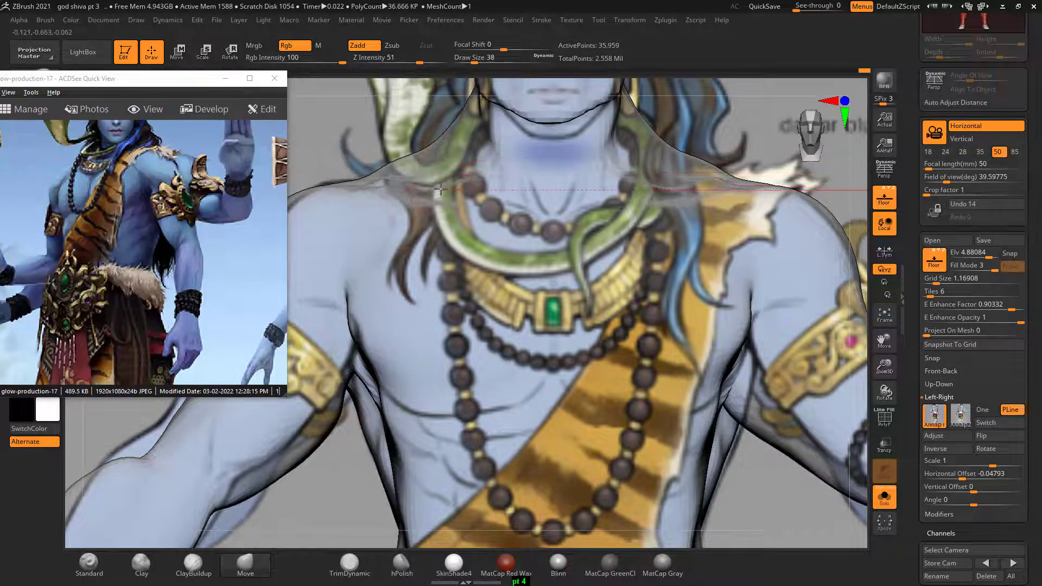
{"action": "right_click_drag", "start_coordinate": [374, 140], "coordinate": [421, 175], "text": "alt"}
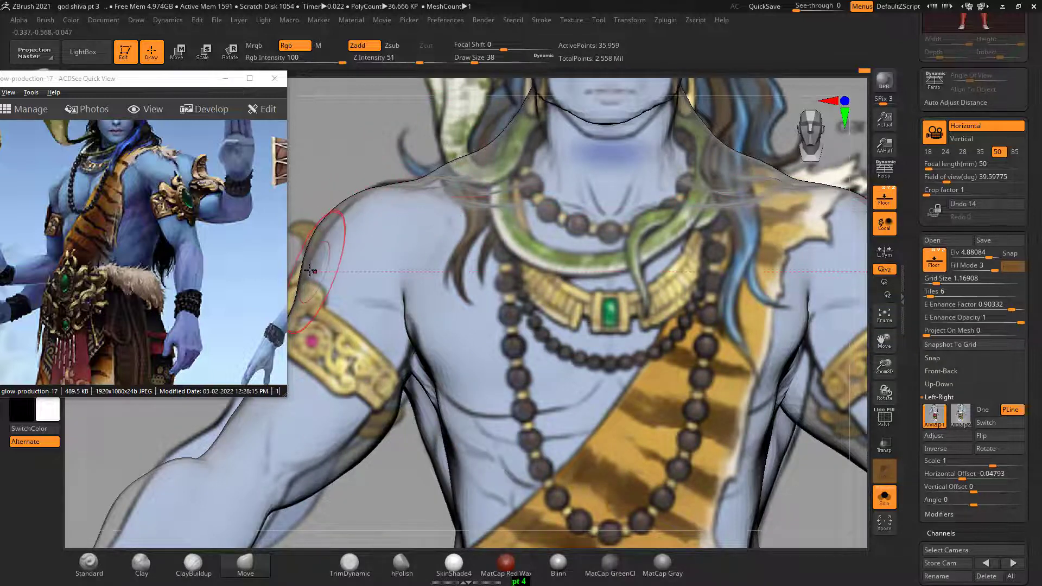
{"action": "key", "text": "shift+z"}
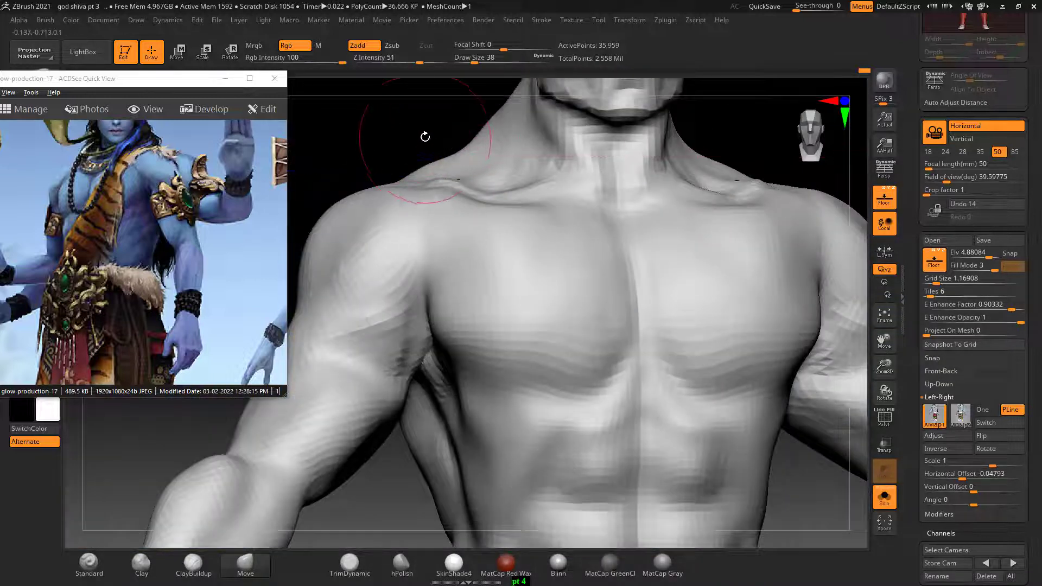
{"action": "key", "text": "shift+z"}
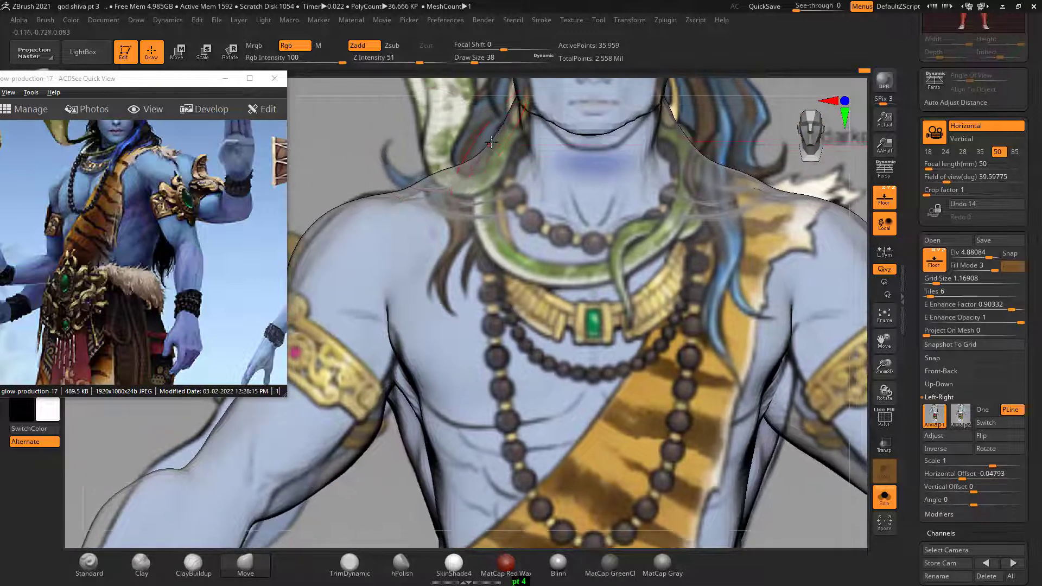
{"action": "key", "text": "shift"}
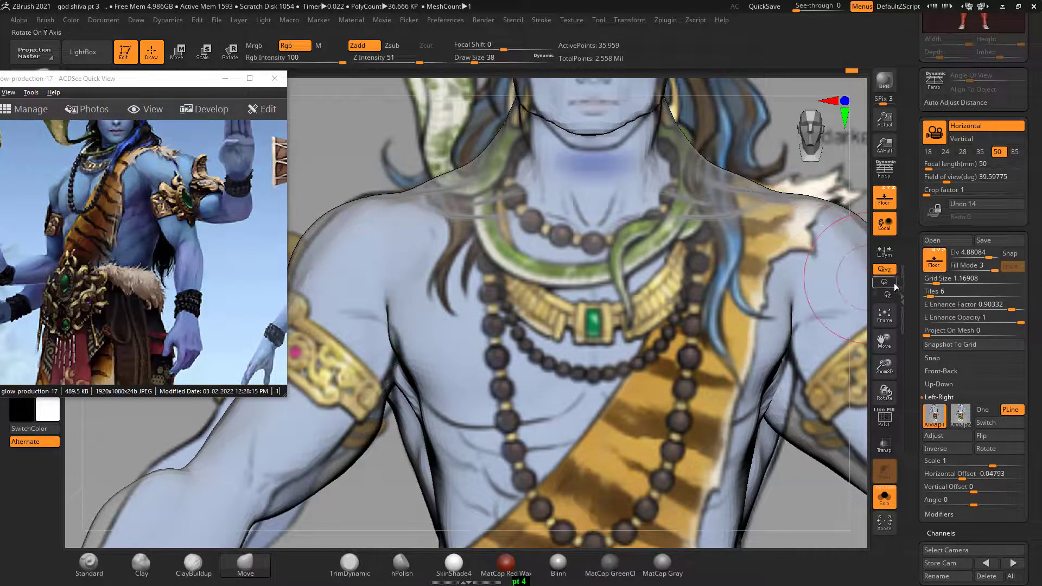
Toggle the reference floor off and on while orbiting to compare the bare mesh with the artwork.
{"action": "left_click", "coordinate": [885, 201]}
{"action": "mouse_move", "coordinate": [756, 132]}
{"action": "left_mouse_down"}
{"action": "mouse_move", "coordinate": [754, 188]}
{"action": "mouse_move", "coordinate": [730, 172]}
{"action": "left_mouse_up"}
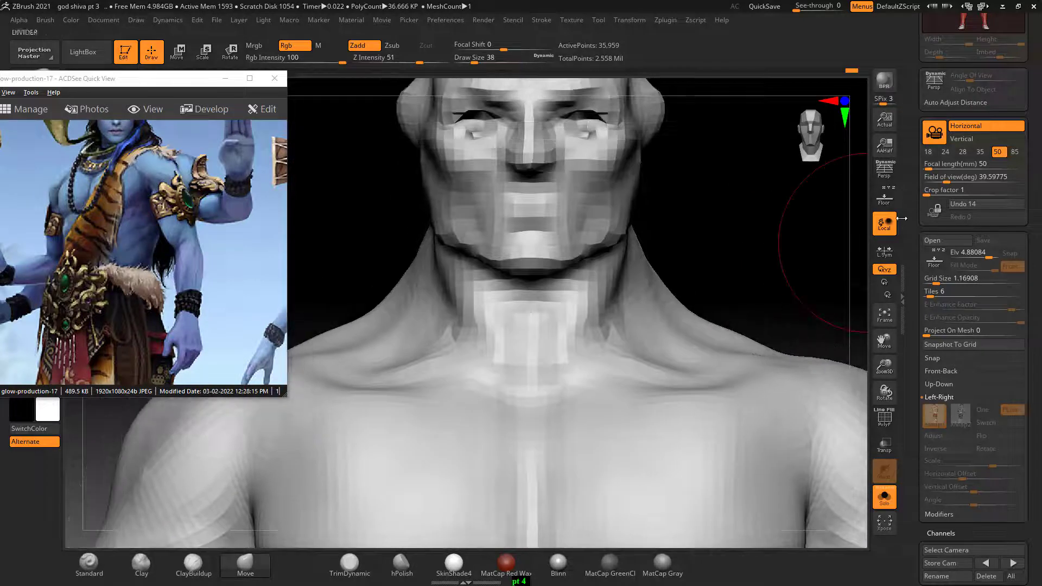
{"action": "left_click", "coordinate": [885, 201]}
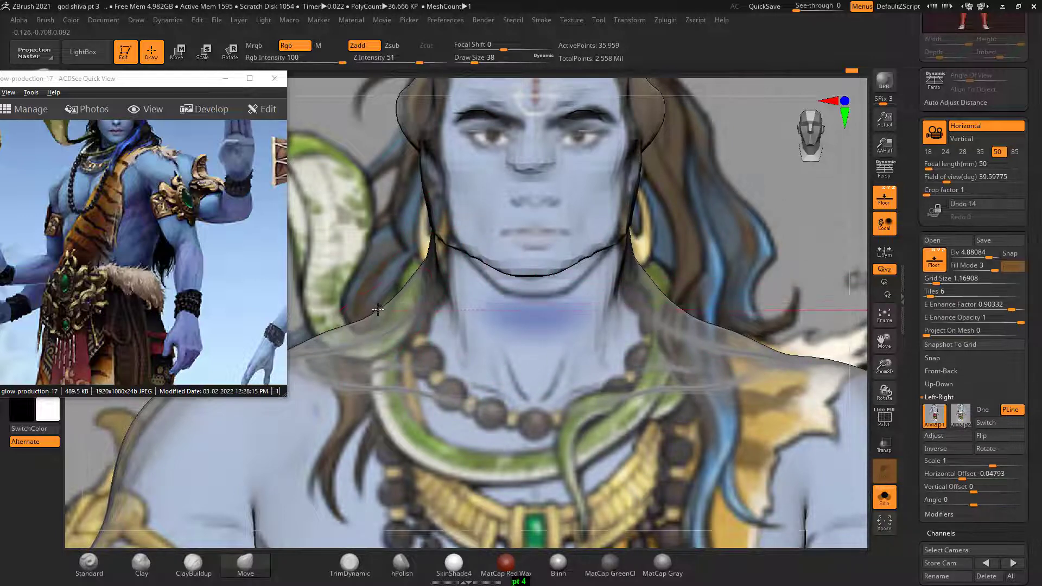
{"action": "key", "text": "shift"}
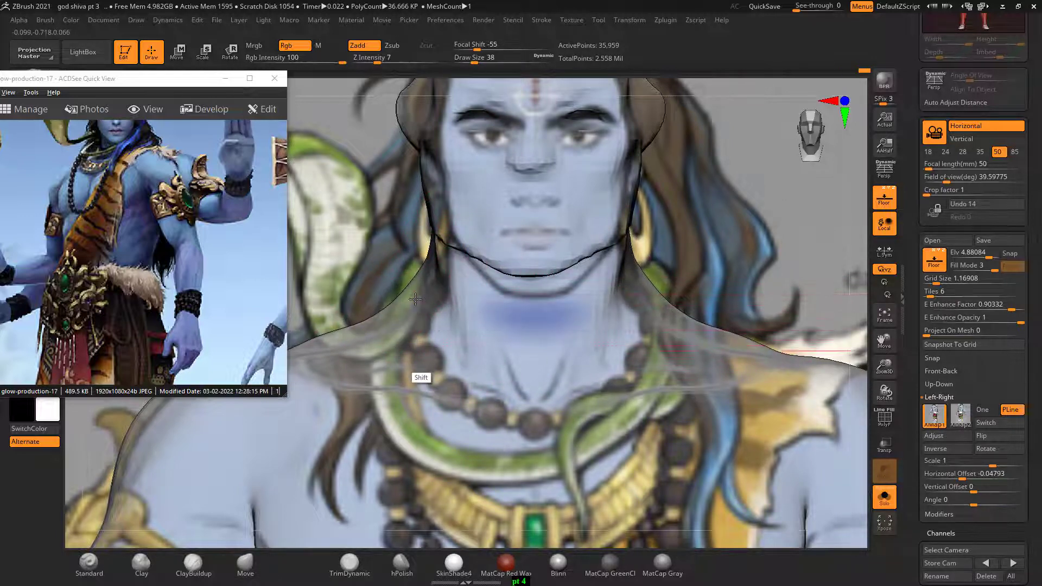
{"action": "left_click", "coordinate": [884, 199]}
{"action": "left_click_drag", "start_coordinate": [767, 267], "coordinate": [806, 246]}
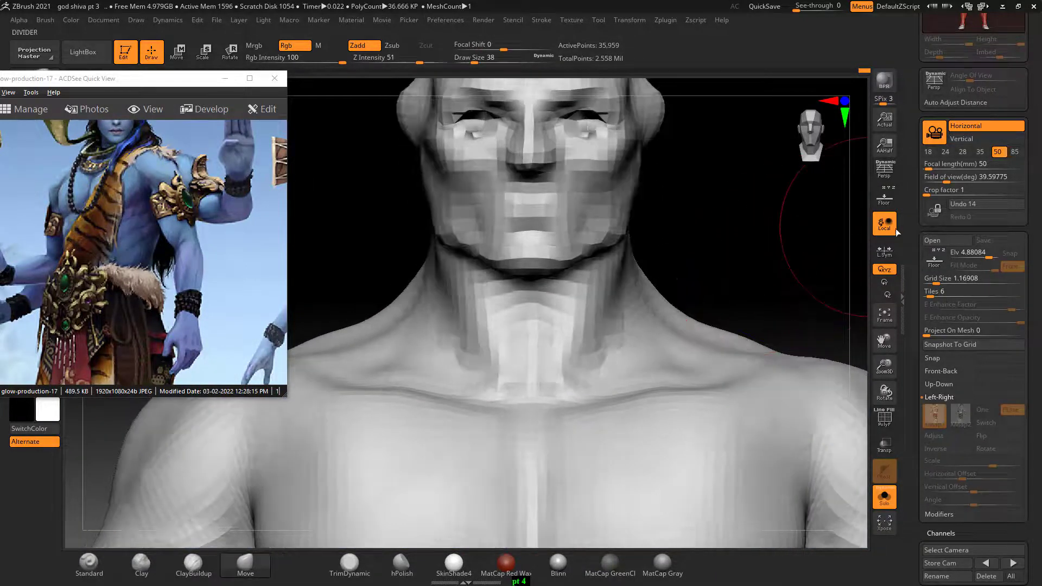
{"action": "left_click", "coordinate": [885, 199]}
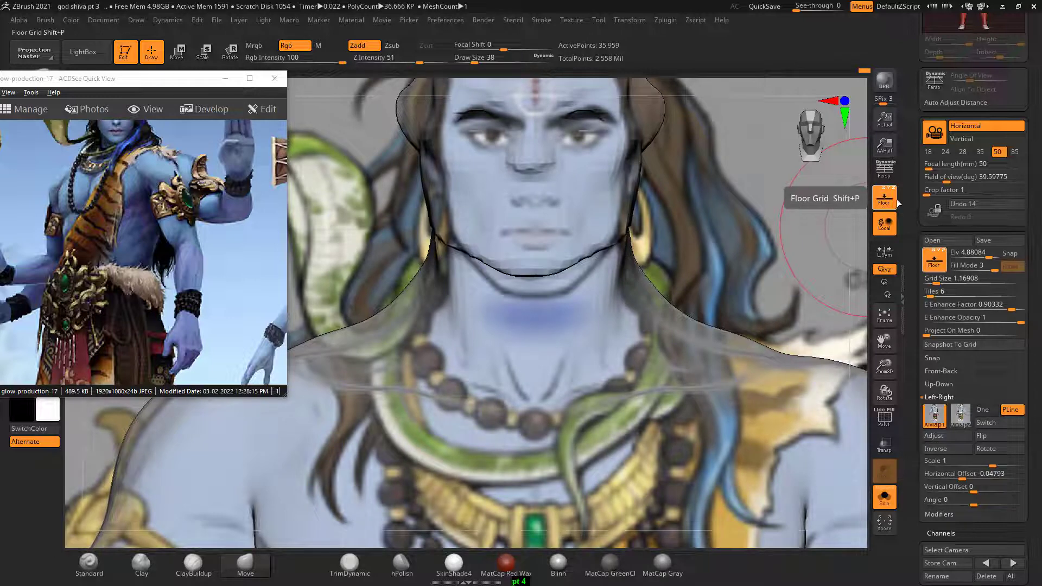
View the god _shiva front image from the god shiva folder in ACDSee, then return to ZBrush.
{"action": "key", "text": "alt+Tab"}
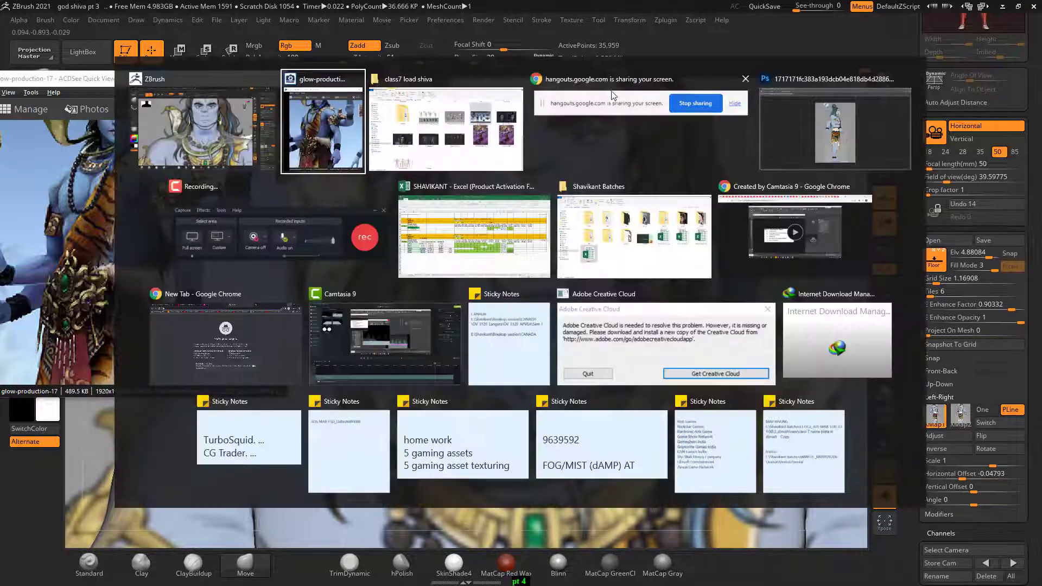
{"action": "left_click", "coordinate": [505, 163]}
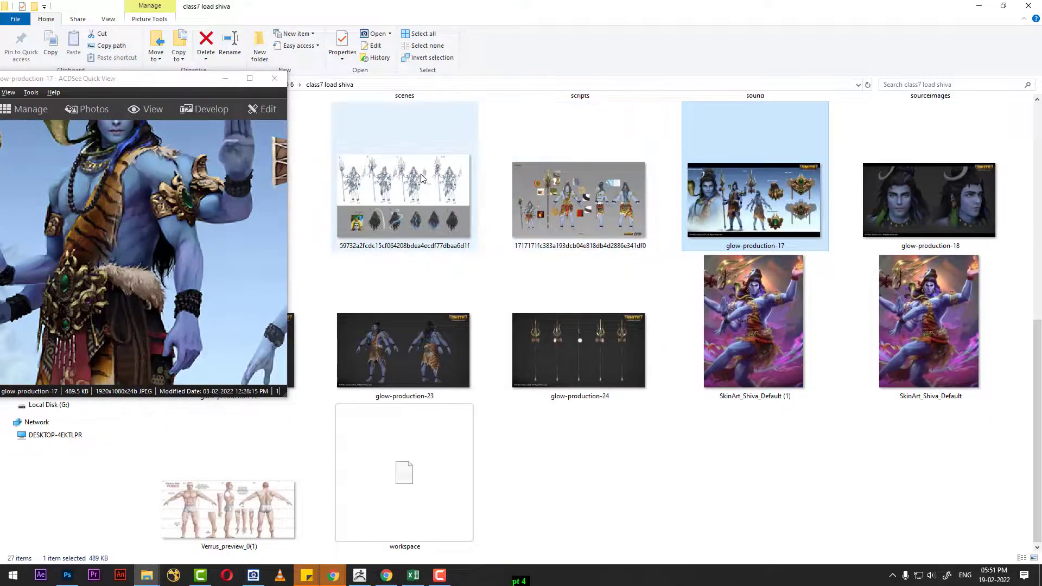
{"action": "scroll", "coordinate": [453, 212], "scroll_direction": "up", "scroll_amount": 5}
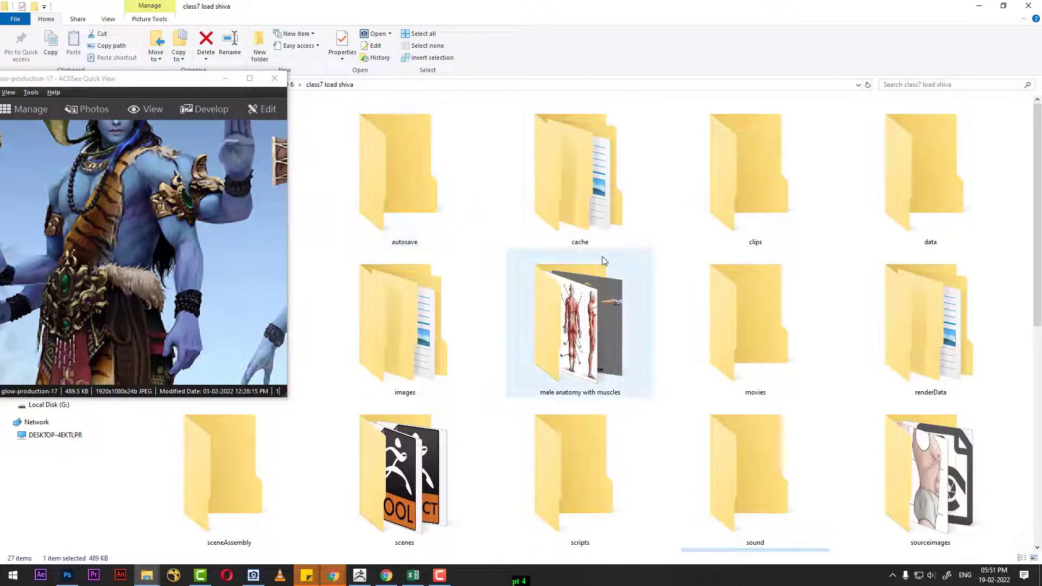
{"action": "left_click", "coordinate": [225, 80]}
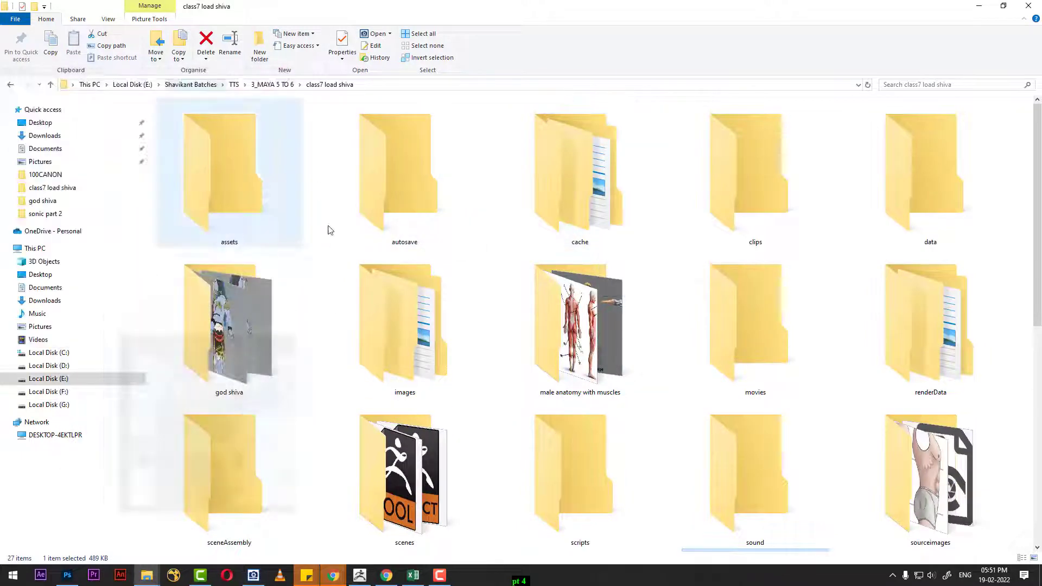
{"action": "double_click", "coordinate": [228, 318]}
{"action": "double_click", "coordinate": [241, 128]}
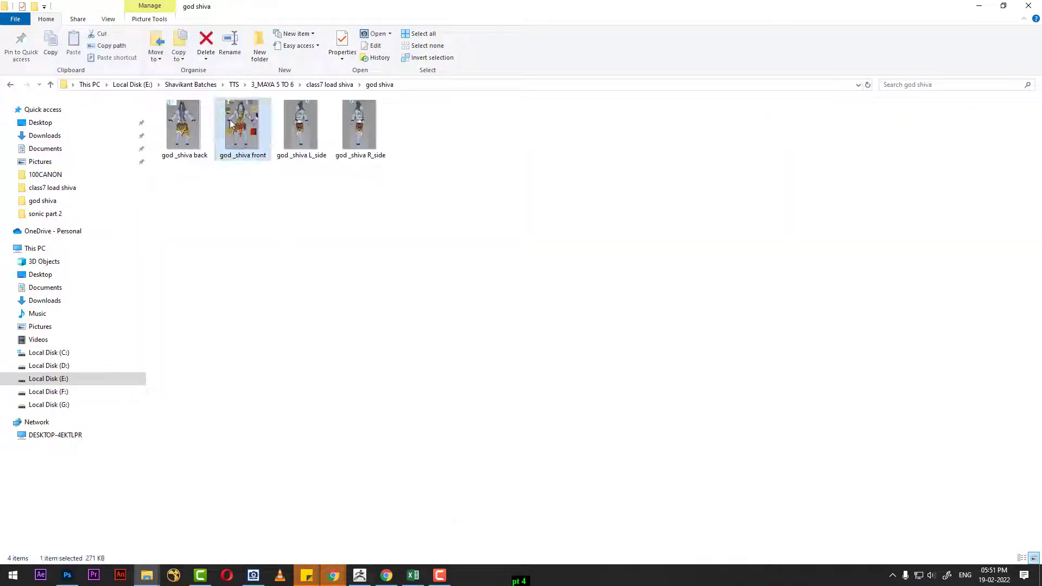
{"action": "left_click", "coordinate": [361, 575]}
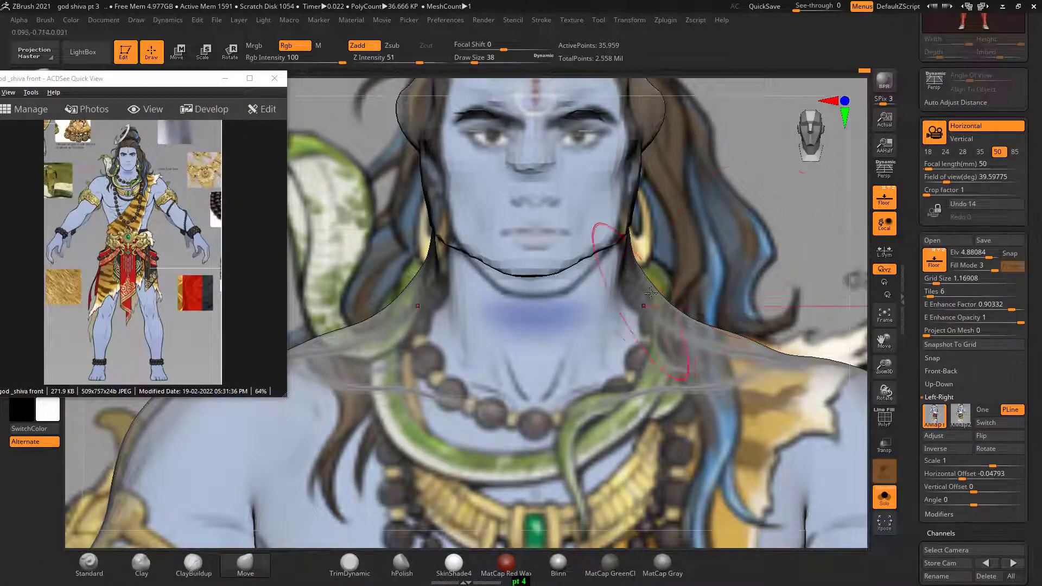
Reshape the chin, jawline and cheek edge with the Move brush to match the reference.
{"action": "left_click_drag", "start_coordinate": [733, 225], "coordinate": [690, 288], "text": "alt"}
{"action": "left_click_drag", "start_coordinate": [534, 311], "coordinate": [534, 327]}
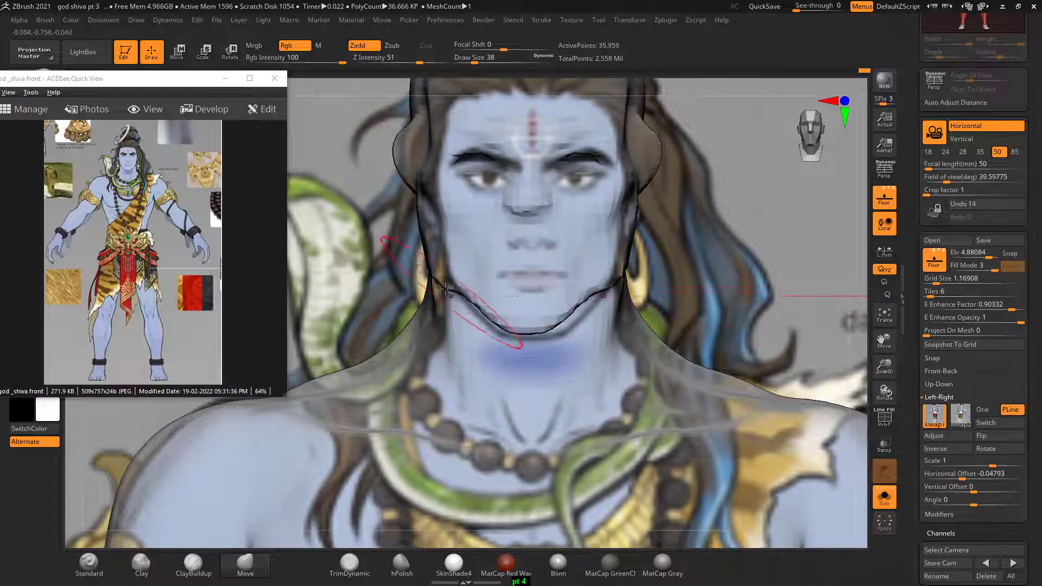
{"action": "mouse_move", "coordinate": [429, 267]}
{"action": "left_mouse_down"}
{"action": "mouse_move", "coordinate": [439, 269]}
{"action": "mouse_move", "coordinate": [454, 242]}
{"action": "left_mouse_up"}
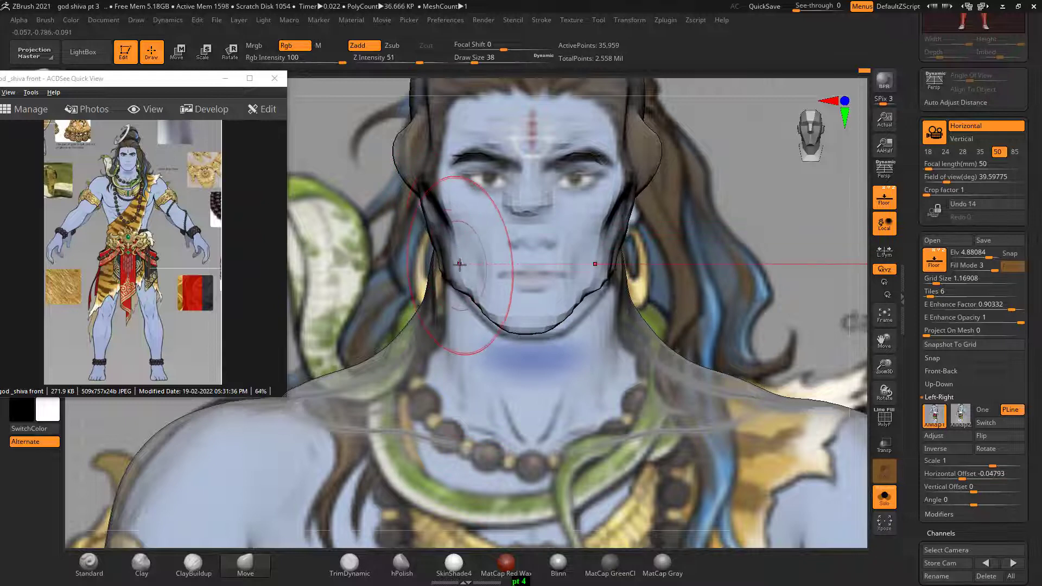
{"action": "key", "text": "bracketleft"}
{"action": "key", "text": "bracketleft"}
{"action": "key", "text": "bracketleft"}
{"action": "key", "text": "bracketleft"}
{"action": "key", "text": "bracketleft"}
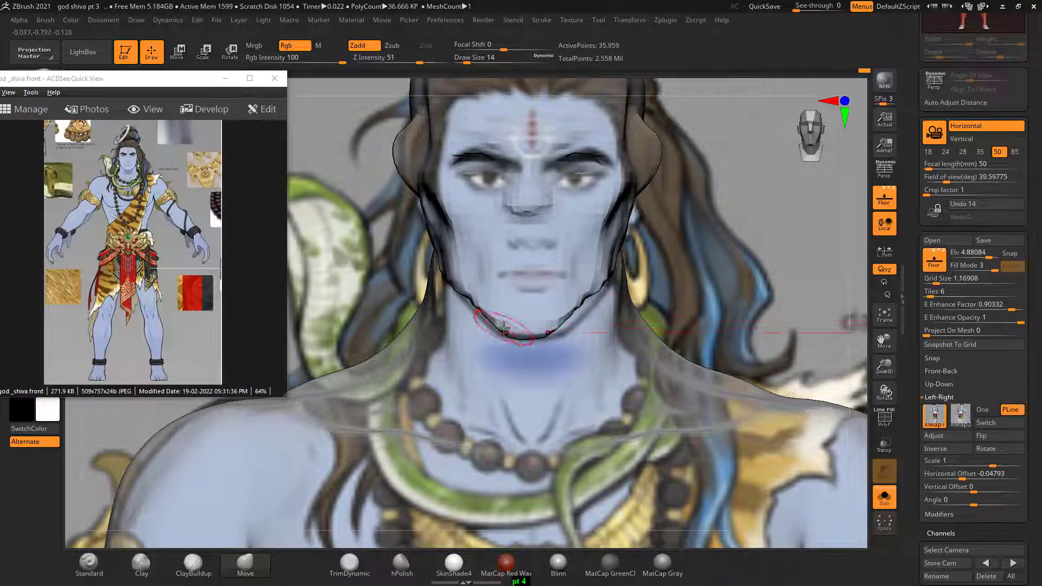
{"action": "left_click_drag", "start_coordinate": [504, 328], "coordinate": [487, 316]}
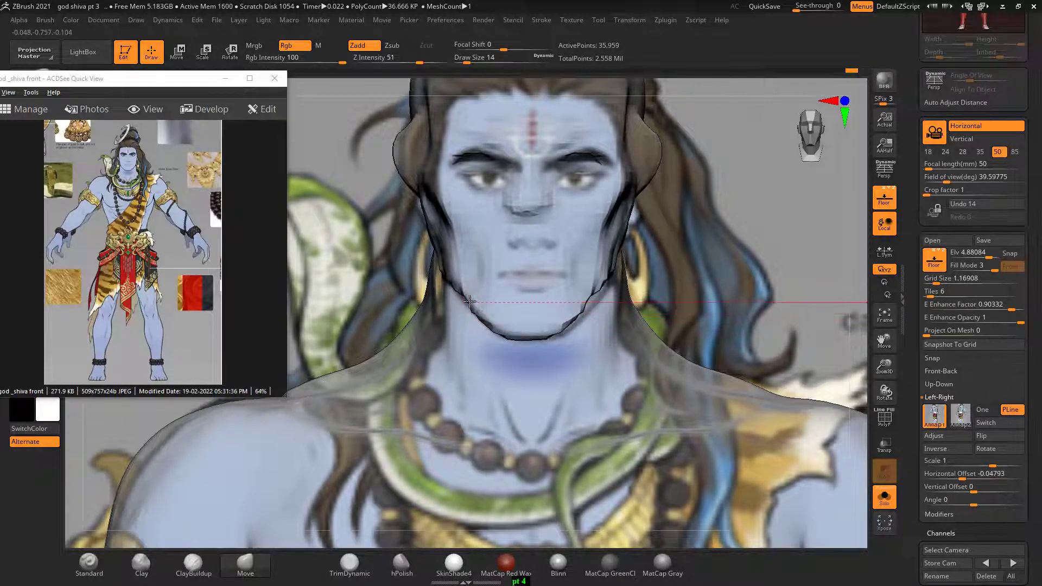
{"action": "left_click_drag", "start_coordinate": [350, 200], "coordinate": [456, 286], "text": "alt"}
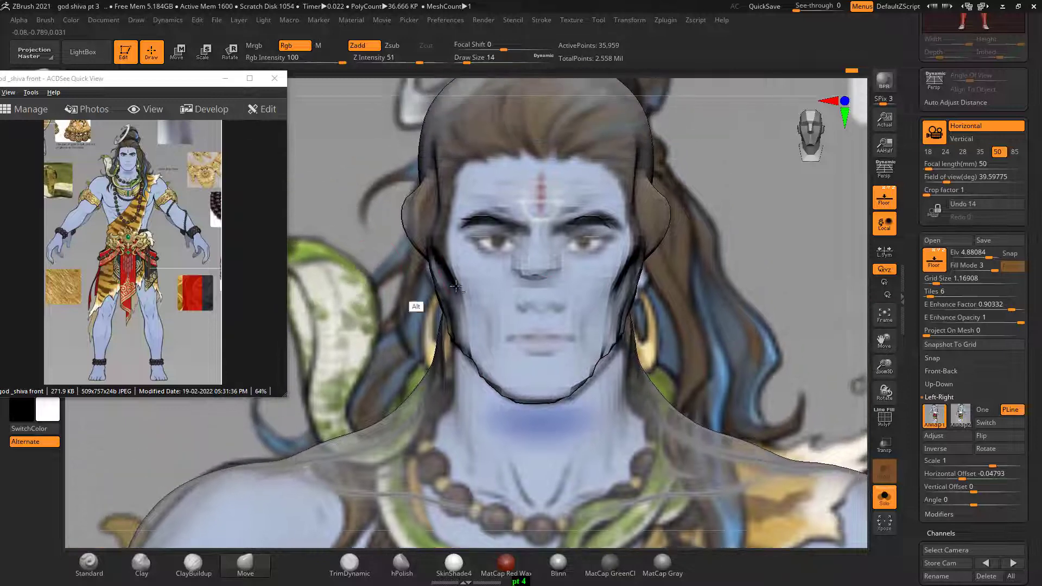
{"action": "key", "text": "bracketright"}
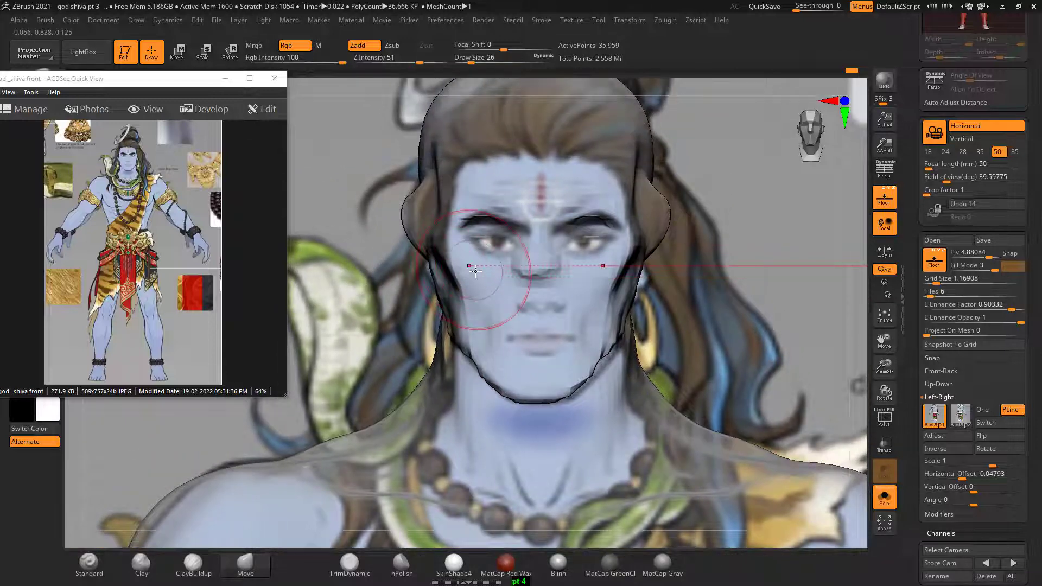
{"action": "left_click_drag", "start_coordinate": [437, 269], "coordinate": [437, 274]}
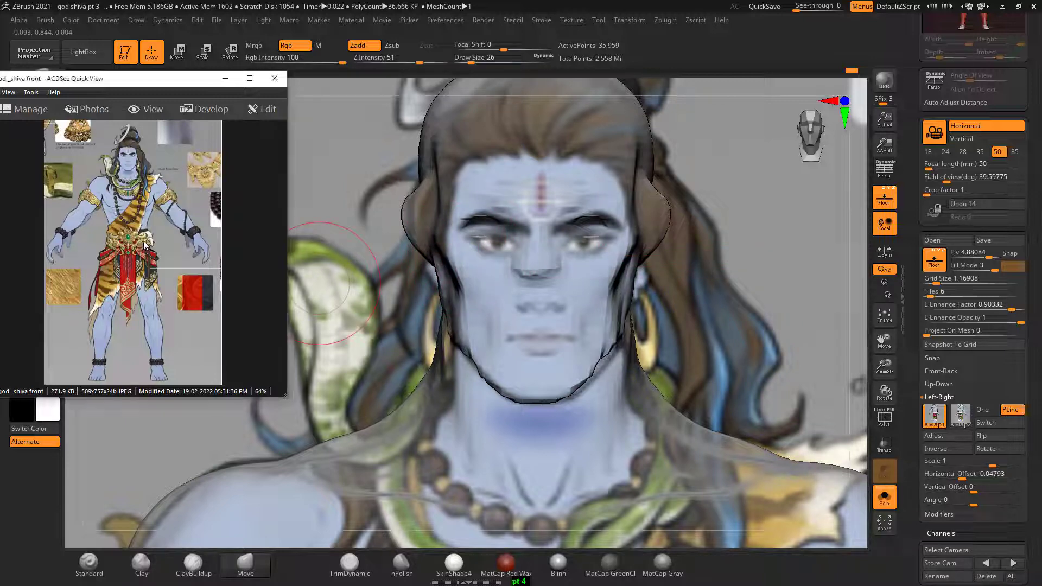
Zoom in and repeatedly toggle the reference backdrop to check the face, stepping up one subdivision level.
{"action": "scroll", "coordinate": [144, 255], "scroll_direction": "up", "scroll_amount": 2}
{"action": "scroll", "coordinate": [147, 277], "scroll_direction": "up", "scroll_amount": 2}
{"action": "scroll", "coordinate": [149, 300], "scroll_direction": "up", "scroll_amount": 2}
{"action": "scroll", "coordinate": [152, 293], "scroll_direction": "up", "scroll_amount": 2}
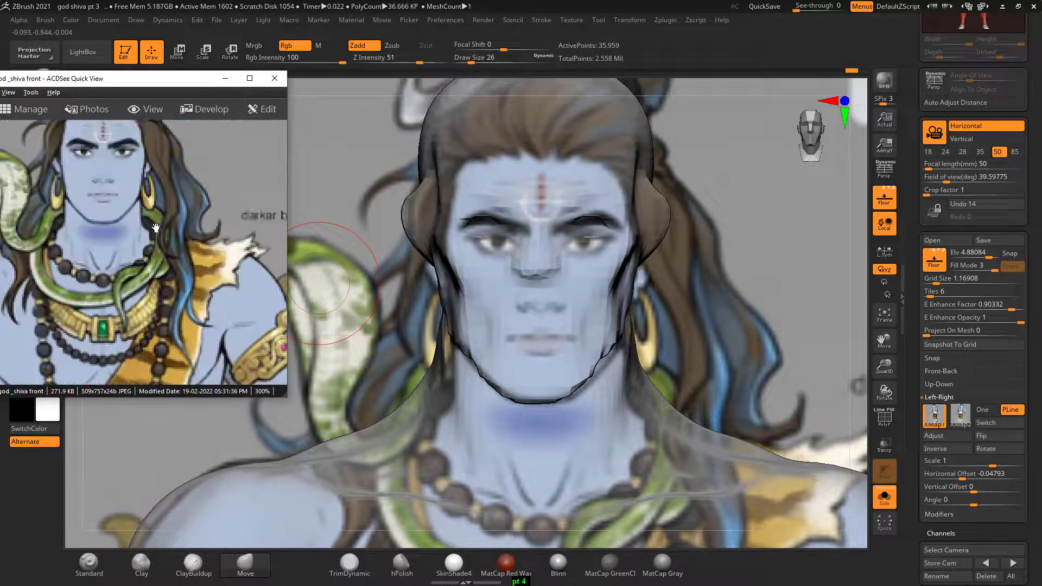
{"action": "scroll", "coordinate": [159, 282], "scroll_direction": "up", "scroll_amount": 2}
{"action": "scroll", "coordinate": [164, 273], "scroll_direction": "up", "scroll_amount": 1}
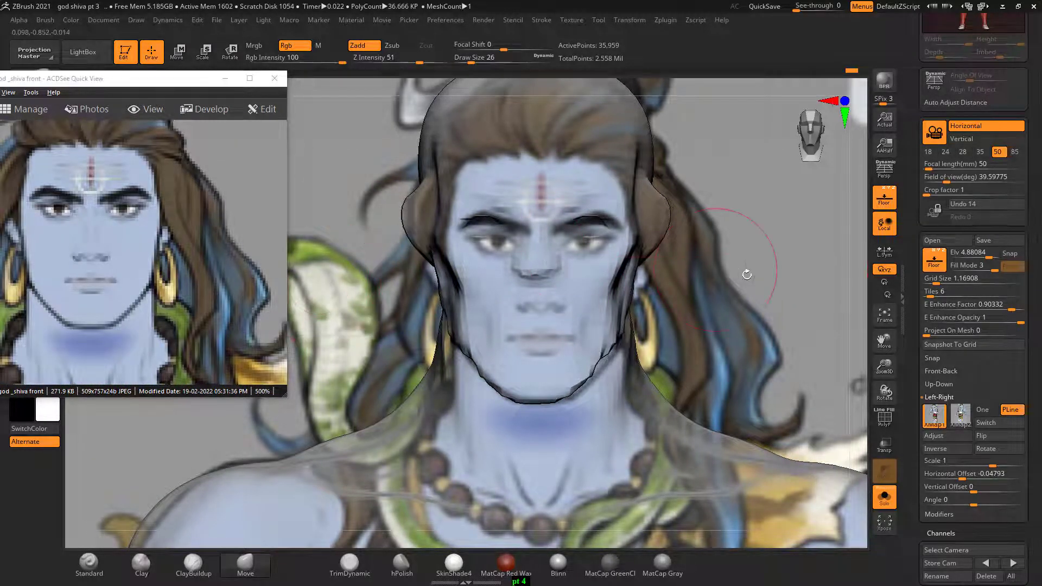
{"action": "scroll", "coordinate": [749, 273], "scroll_direction": "down", "scroll_amount": 3}
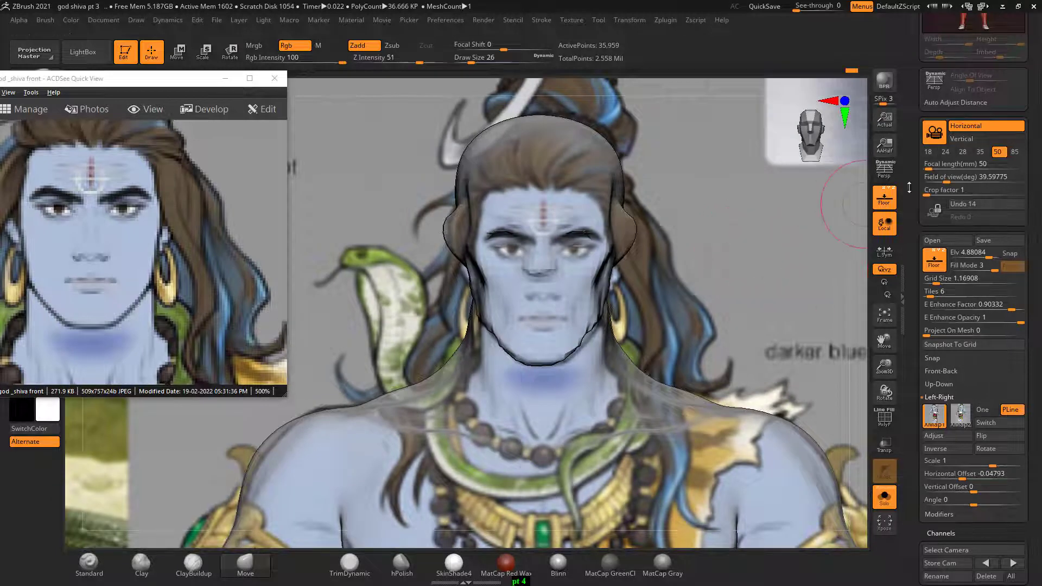
{"action": "left_click", "coordinate": [883, 201]}
{"action": "left_click", "coordinate": [883, 201]}
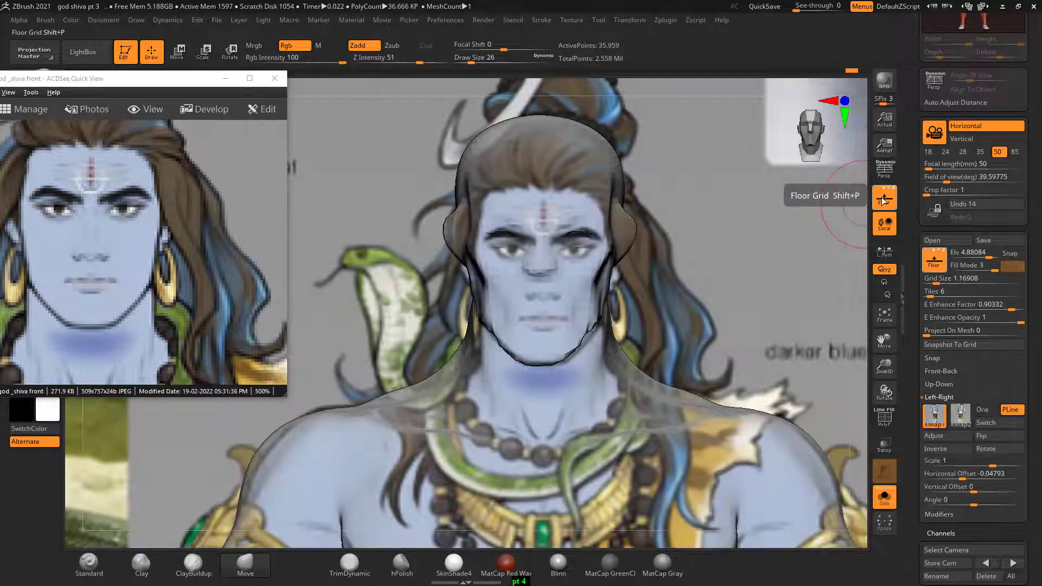
{"action": "left_click", "coordinate": [884, 201]}
{"action": "left_click", "coordinate": [883, 201]}
{"action": "left_click", "coordinate": [883, 200]}
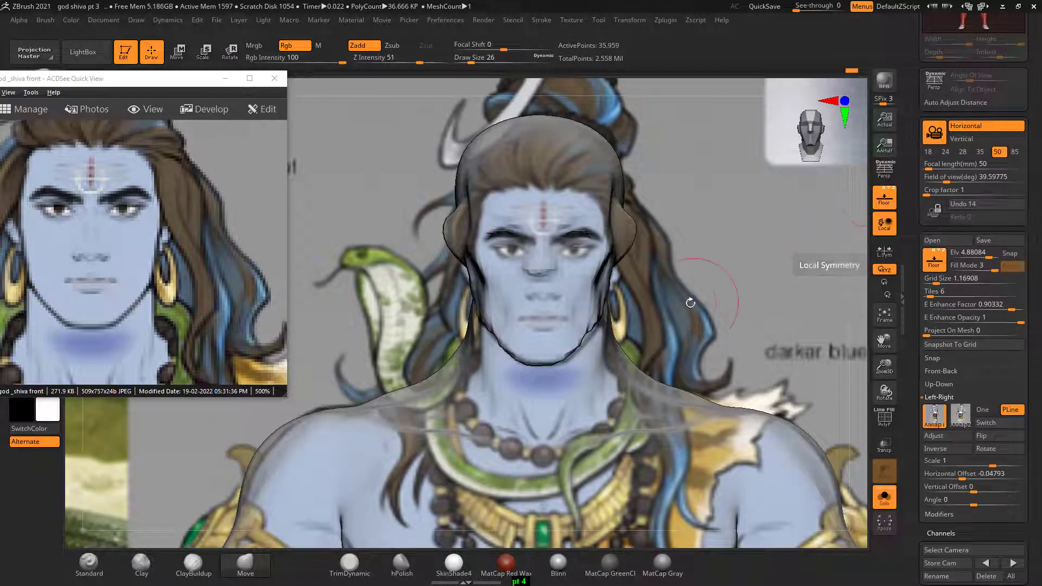
{"action": "left_click", "coordinate": [883, 201]}
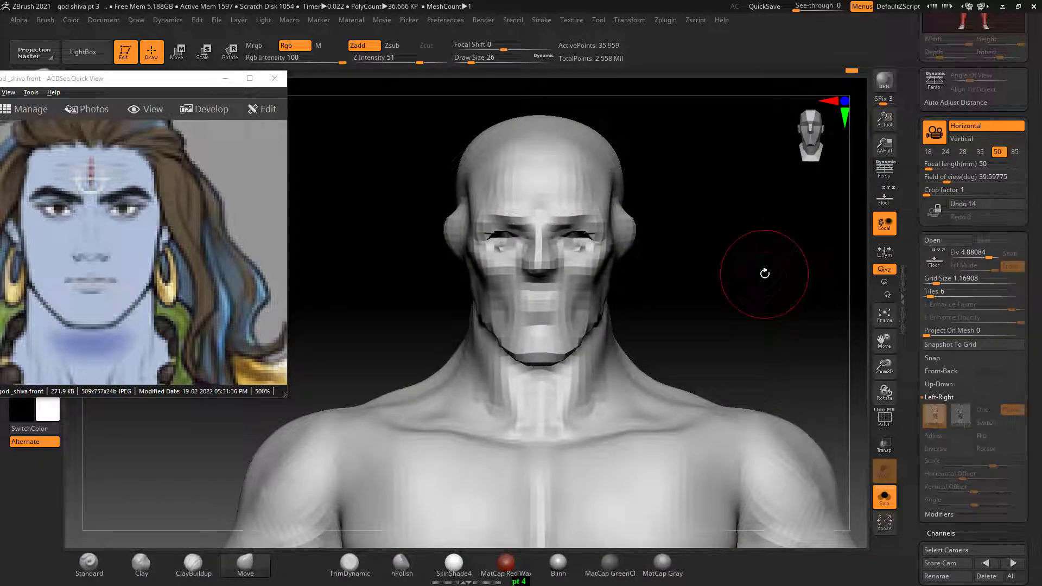
{"action": "key", "text": "d"}
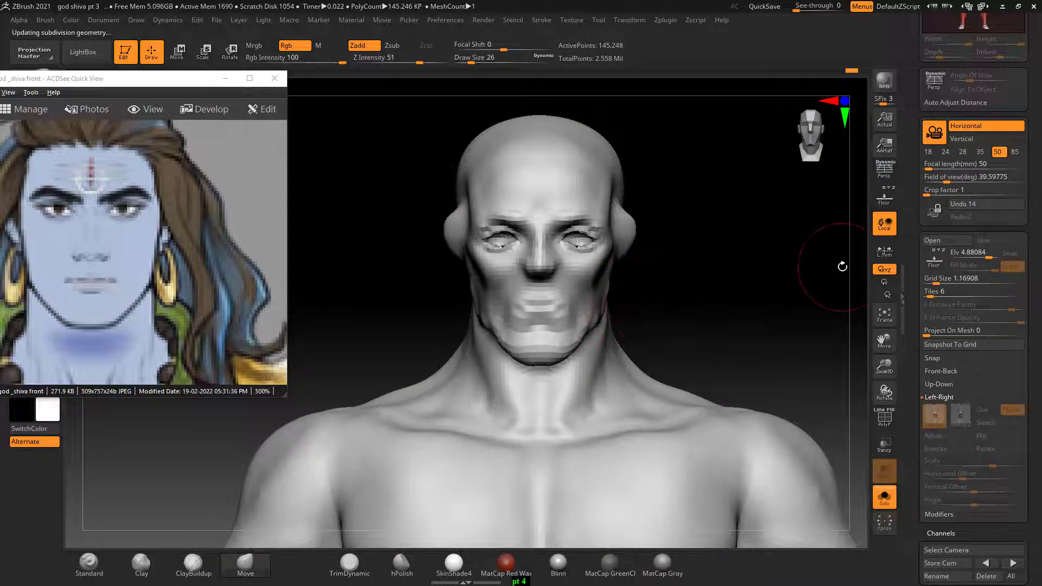
{"action": "left_click", "coordinate": [884, 200]}
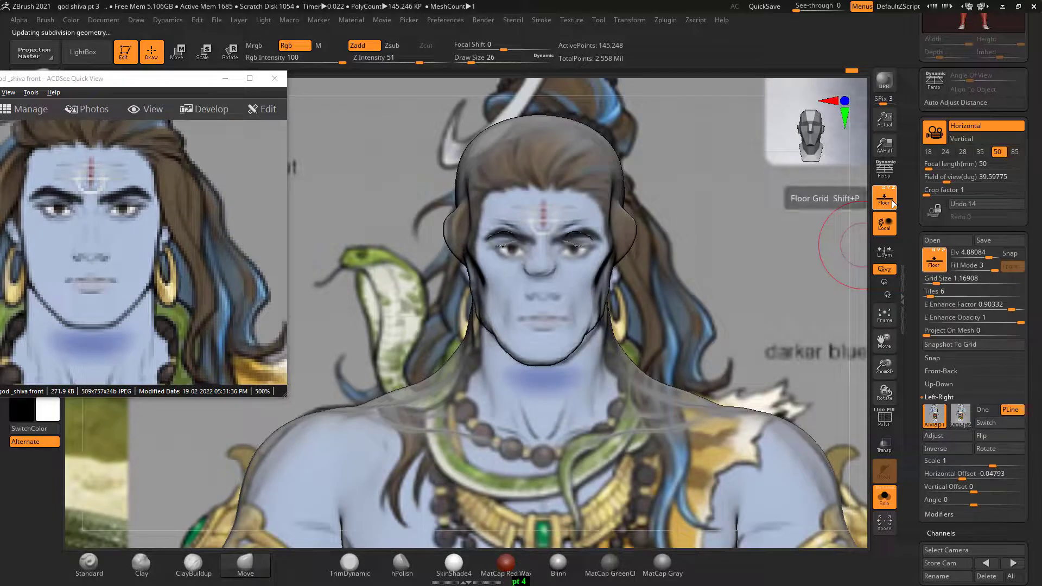
{"action": "left_click", "coordinate": [892, 202]}
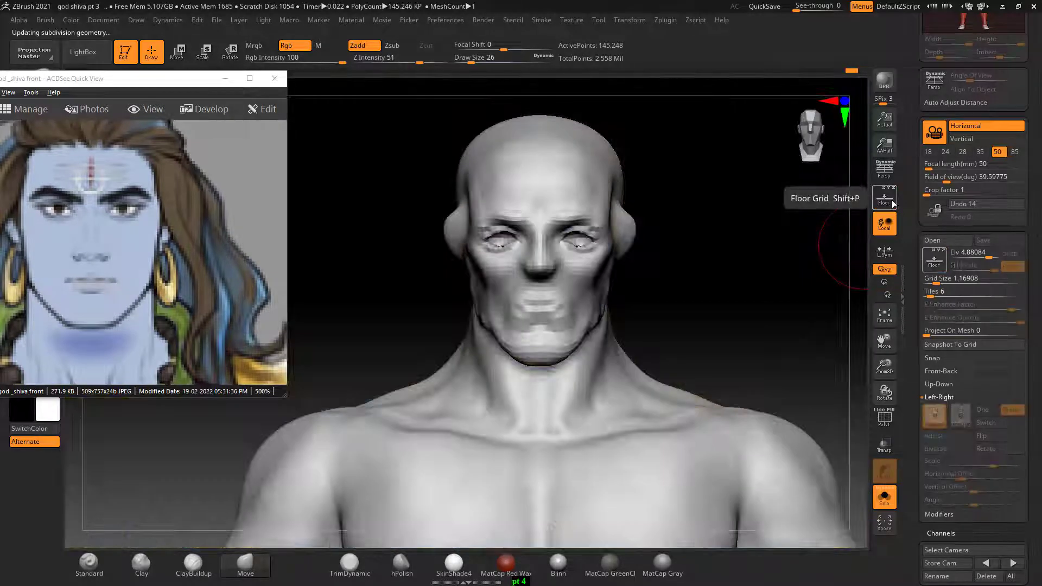
{"action": "left_click", "coordinate": [893, 204]}
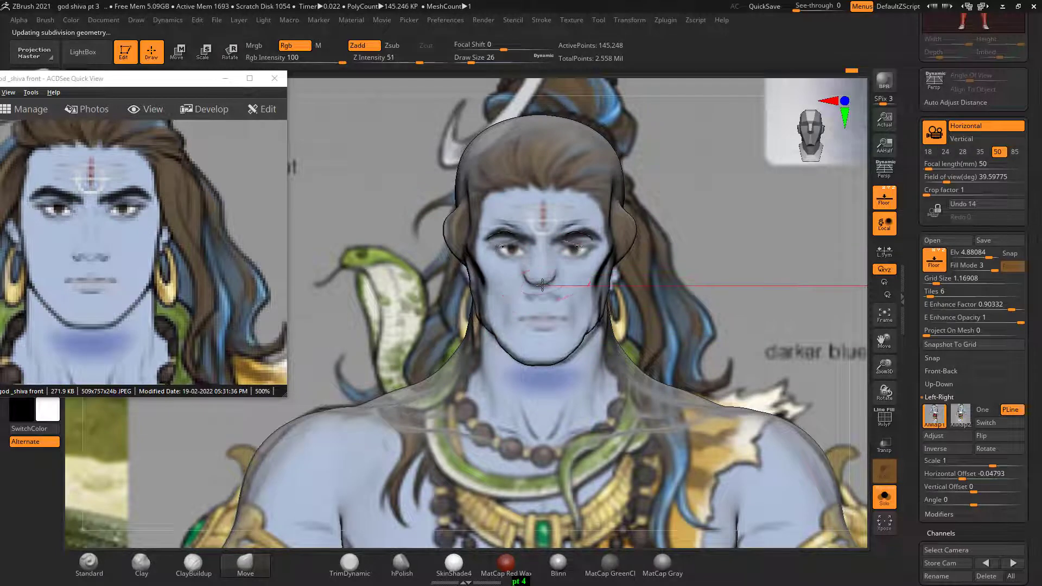
Reshape the eyes, nose and mouth and lower the crown to the hairband on the reference.
{"action": "key", "text": "bracketright"}
{"action": "key", "text": "bracketright"}
{"action": "key", "text": "bracketright"}
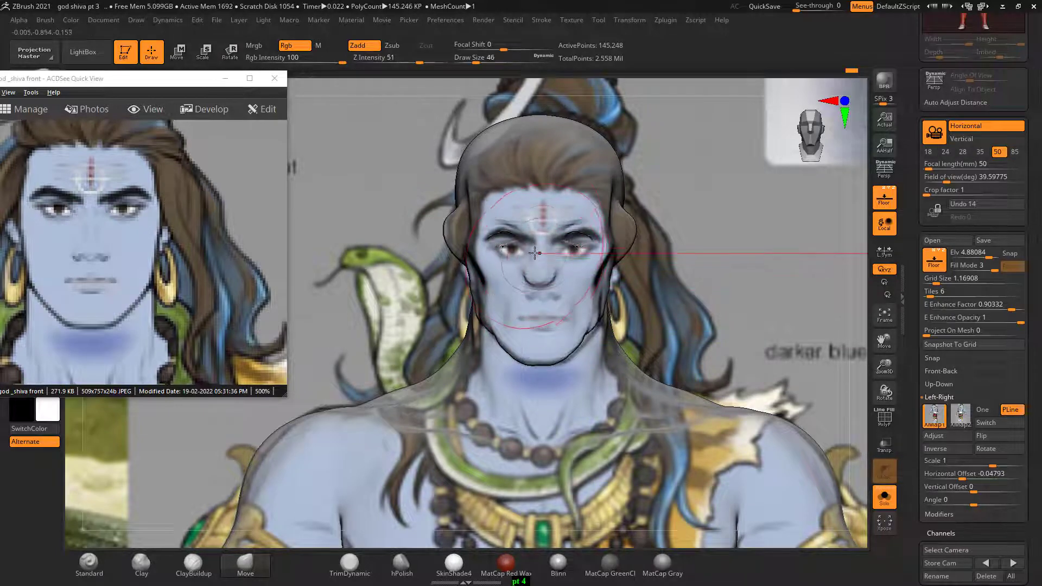
{"action": "mouse_move", "coordinate": [539, 261]}
{"action": "left_mouse_down"}
{"action": "mouse_move", "coordinate": [515, 261]}
{"action": "mouse_move", "coordinate": [503, 239]}
{"action": "left_mouse_up"}
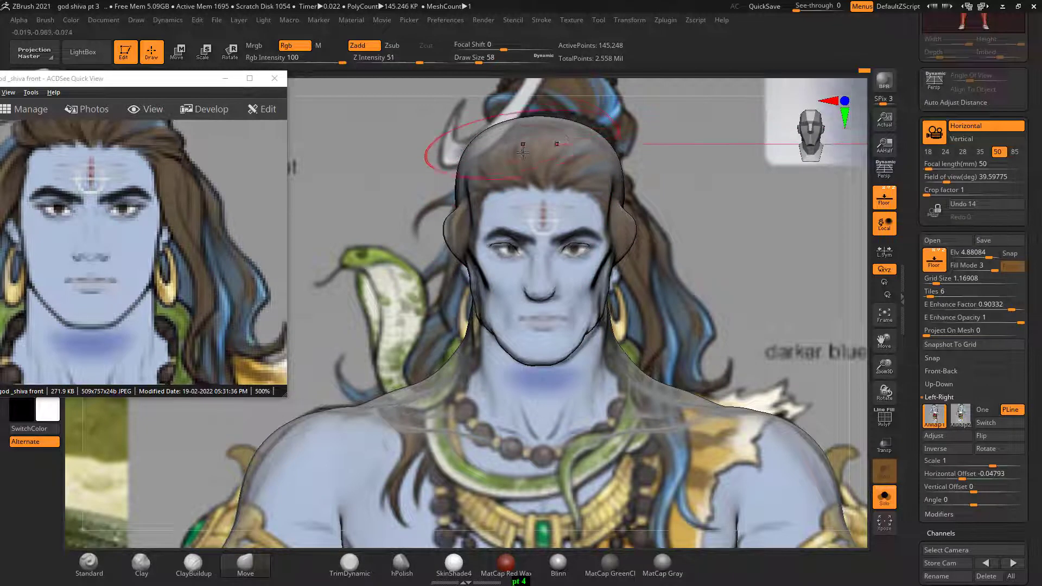
{"action": "key", "text": "bracketright"}
{"action": "key", "text": "bracketright"}
{"action": "left_click_drag", "start_coordinate": [496, 134], "coordinate": [511, 161]}
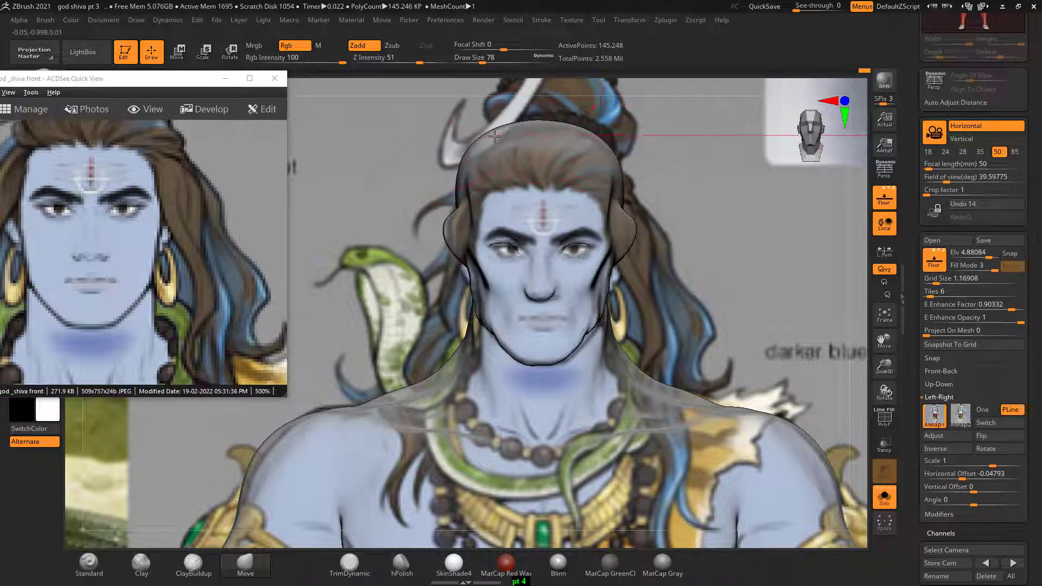
{"action": "key", "text": "bracketleft"}
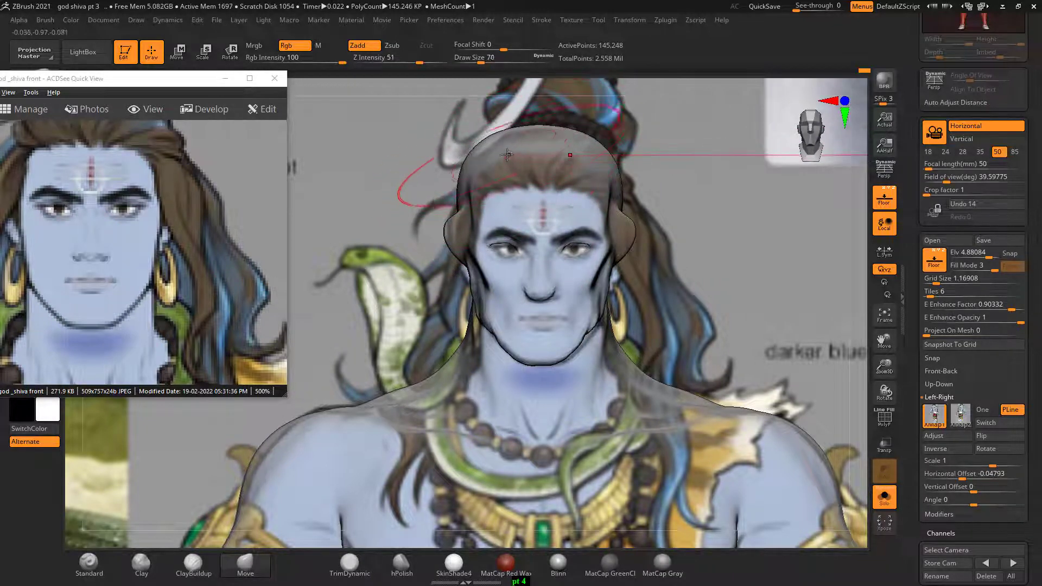
{"action": "left_click_drag", "start_coordinate": [496, 137], "coordinate": [497, 146]}
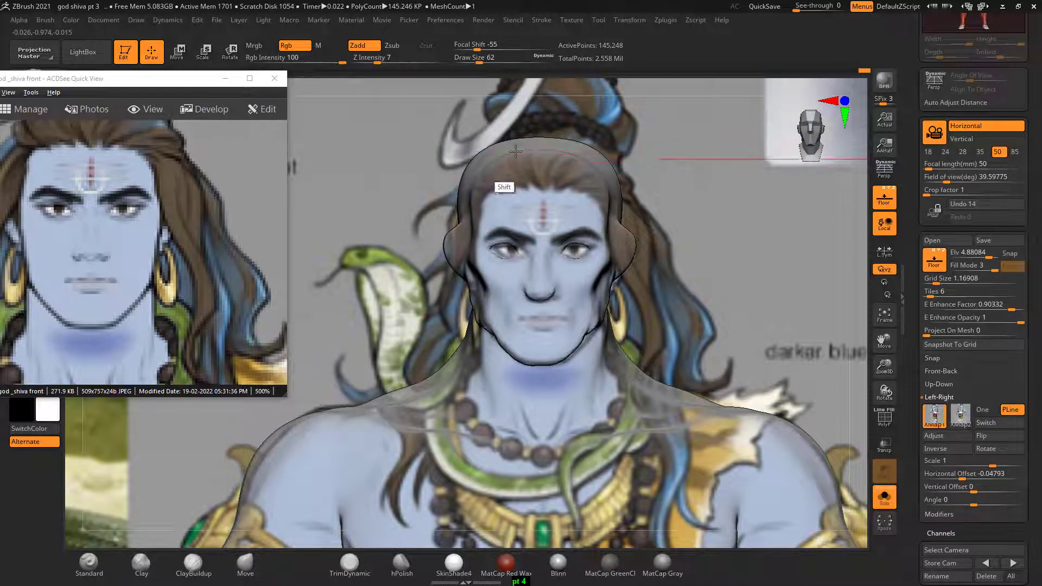
{"action": "left_click", "coordinate": [886, 201]}
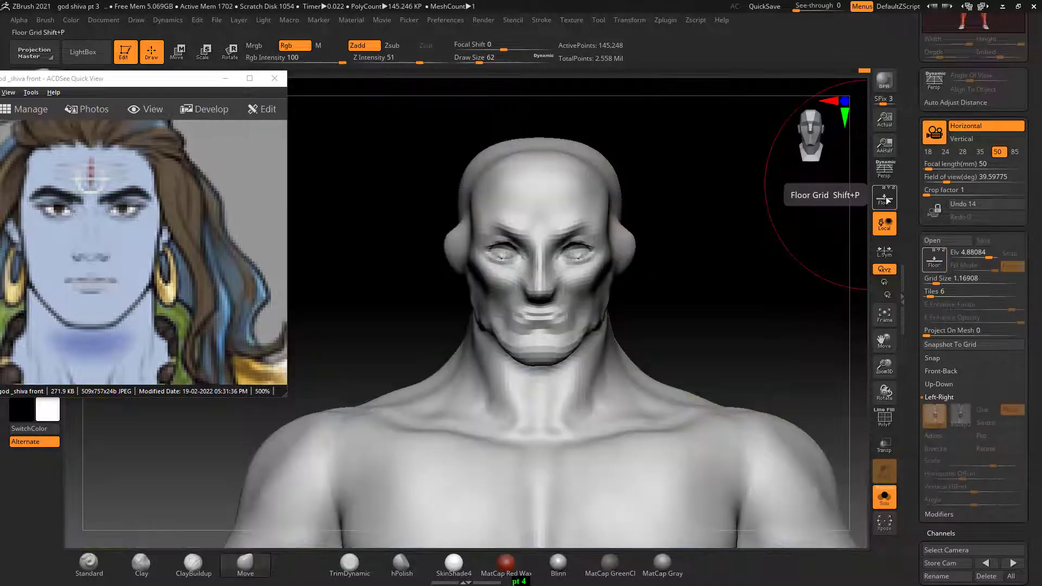
{"action": "left_click", "coordinate": [885, 201]}
{"action": "key", "text": "bracketleft"}
{"action": "key", "text": "bracketleft"}
{"action": "key", "text": "bracketleft"}
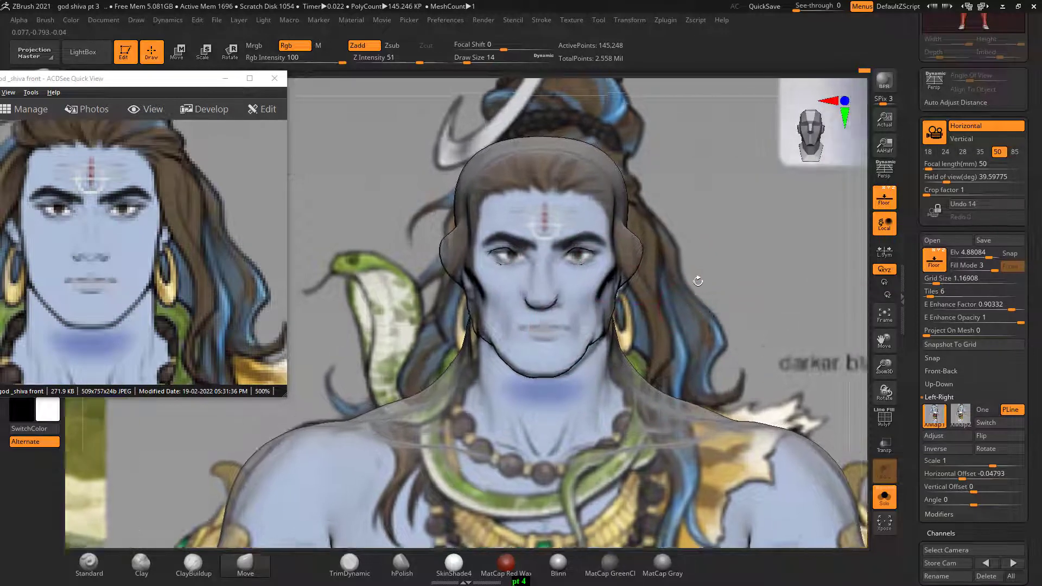
Reshape the left eyelids to the reference, then subdivide the head mesh one level with Ctrl+D.
{"action": "mouse_move", "coordinate": [693, 282]}
{"action": "left_mouse_down", "text": "alt"}
{"action": "mouse_move", "coordinate": [814, 239]}
{"action": "mouse_move", "coordinate": [594, 297]}
{"action": "left_mouse_up", "text": "alt"}
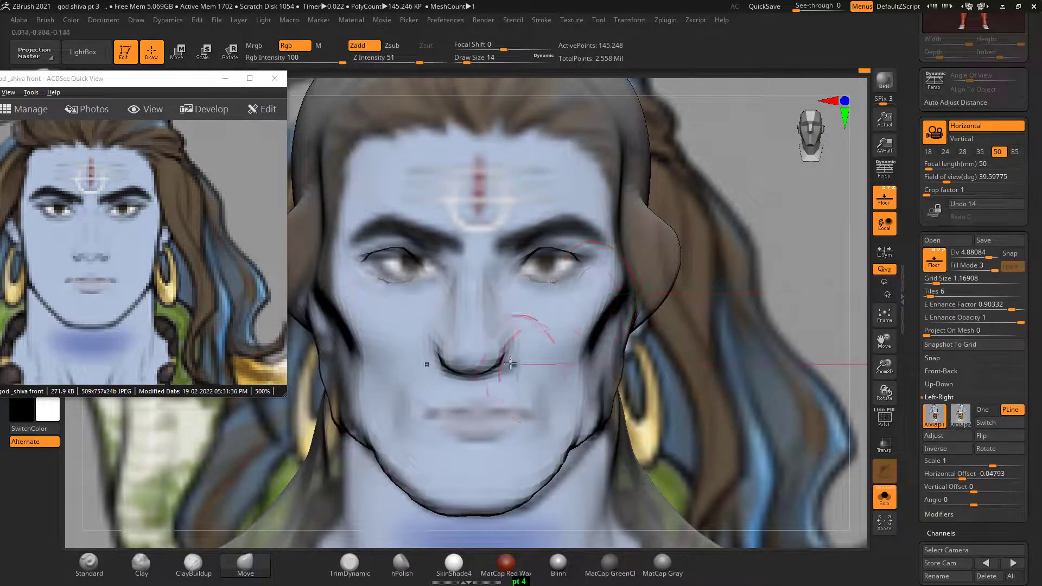
{"action": "key", "text": "bracketleft"}
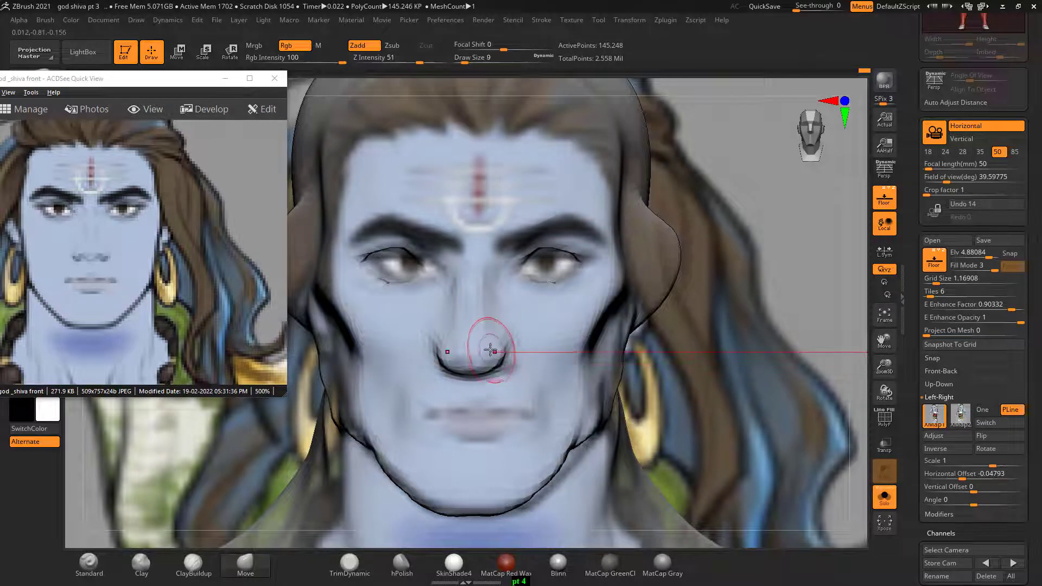
{"action": "key", "text": "bracketleft"}
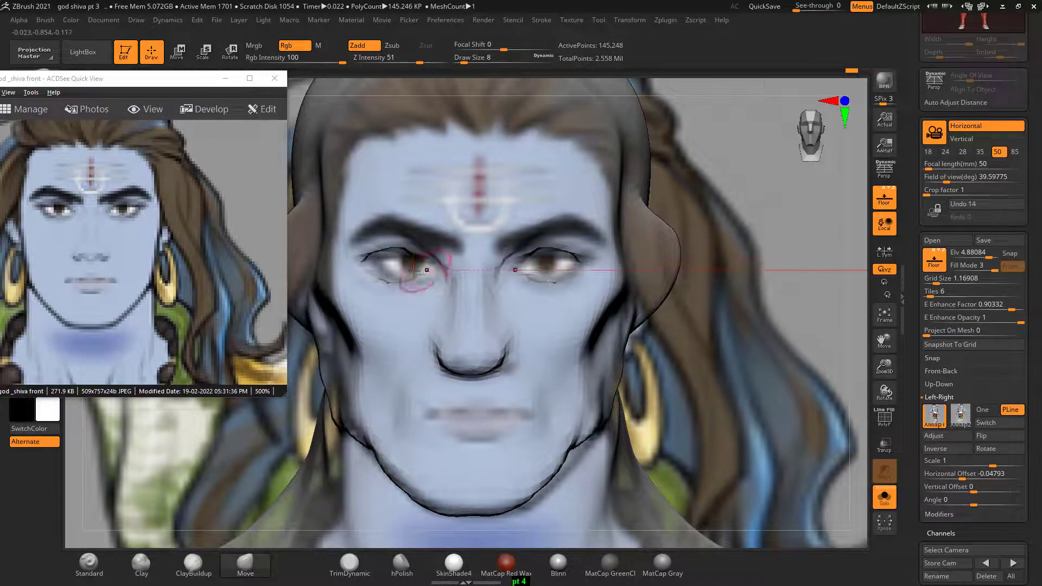
{"action": "left_click_drag", "start_coordinate": [413, 270], "coordinate": [387, 286]}
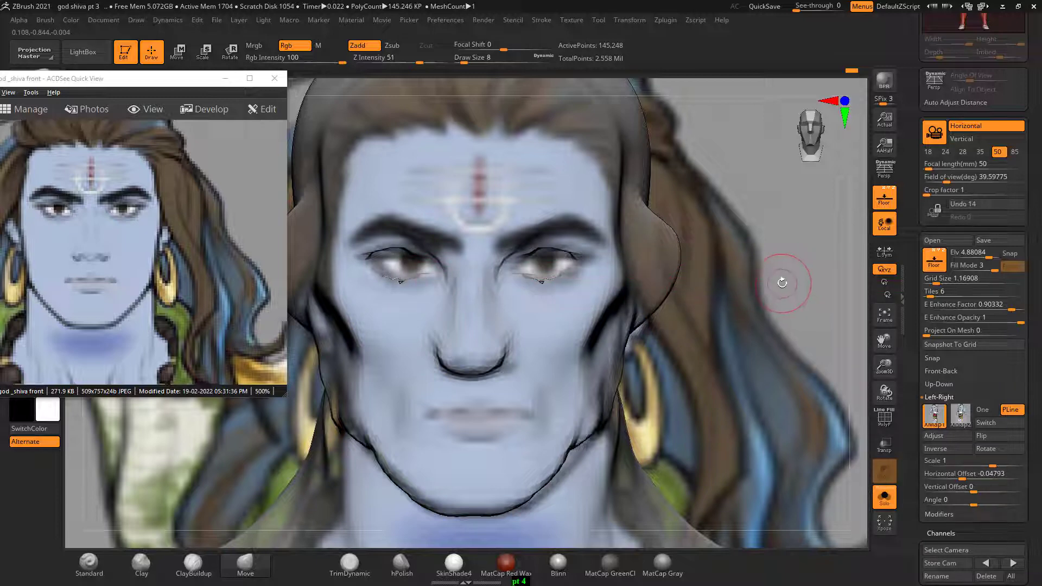
{"action": "key", "text": "ctrl+d"}
{"action": "left_click", "coordinate": [884, 198]}
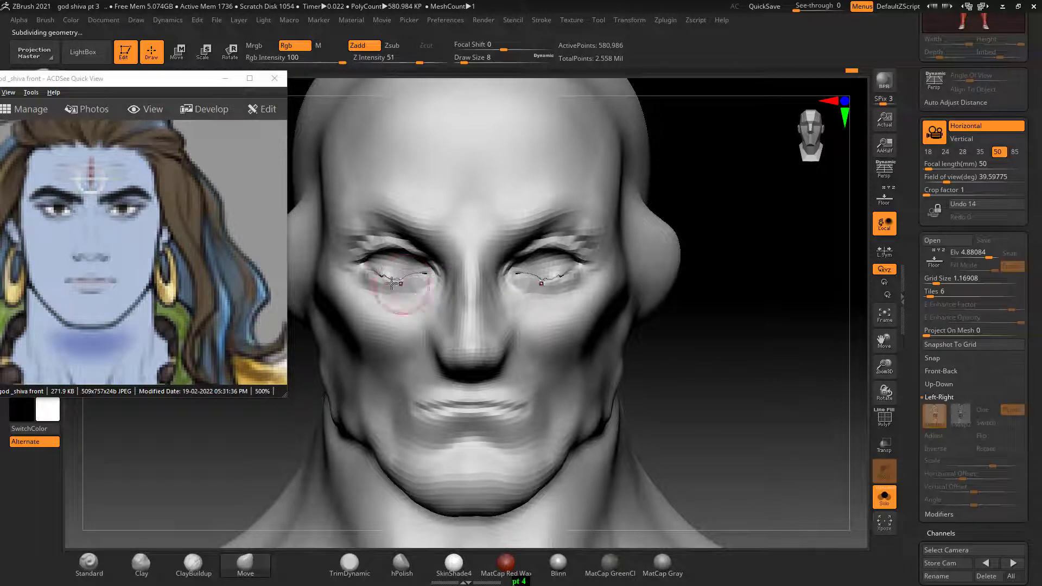
{"action": "left_click", "coordinate": [885, 204]}
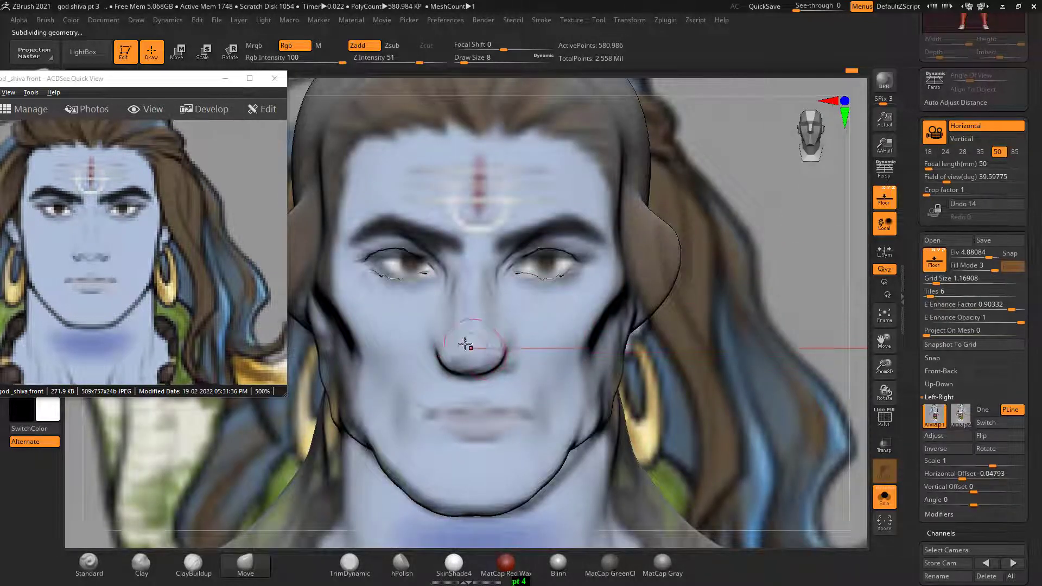
Smooth the left cheek and jaw contour with a larger brush, then hide the reference.
{"action": "key", "text": "bracketright"}
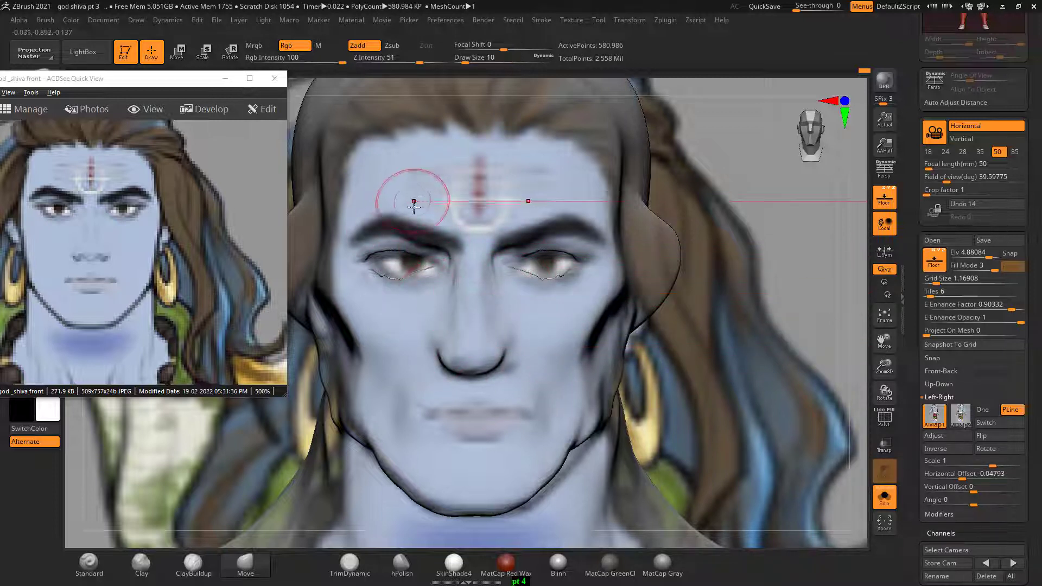
{"action": "right_click_drag", "start_coordinate": [685, 414], "coordinate": [690, 385], "text": "alt"}
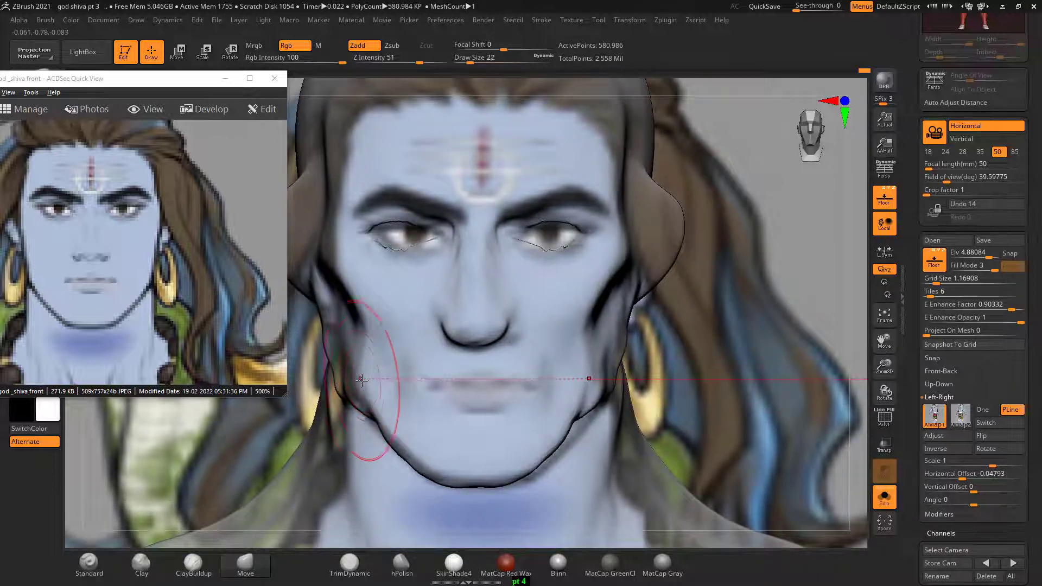
{"action": "key", "text": "bracketright"}
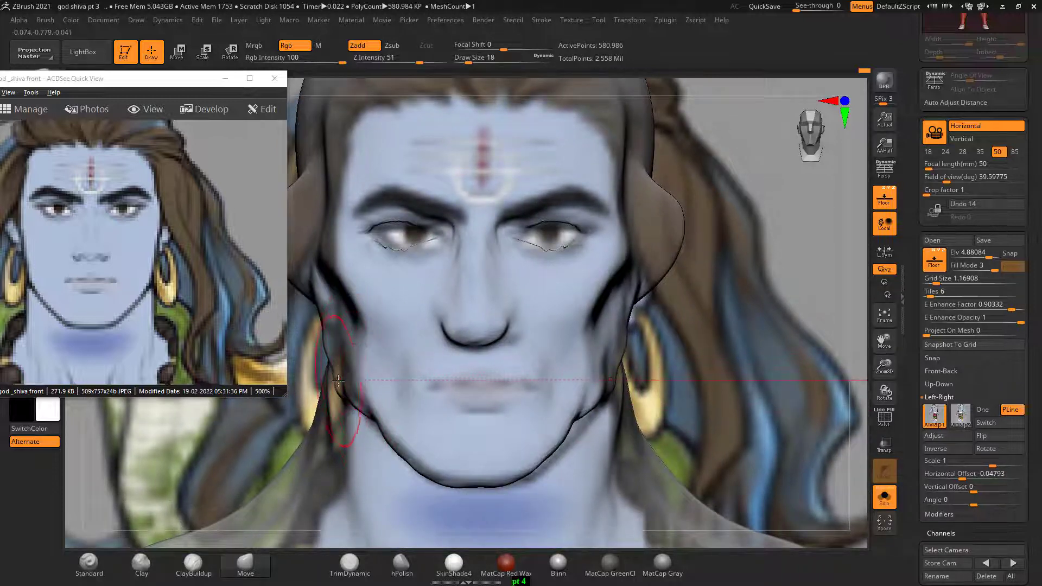
{"action": "left_click_drag", "start_coordinate": [335, 368], "coordinate": [351, 362], "text": "shift"}
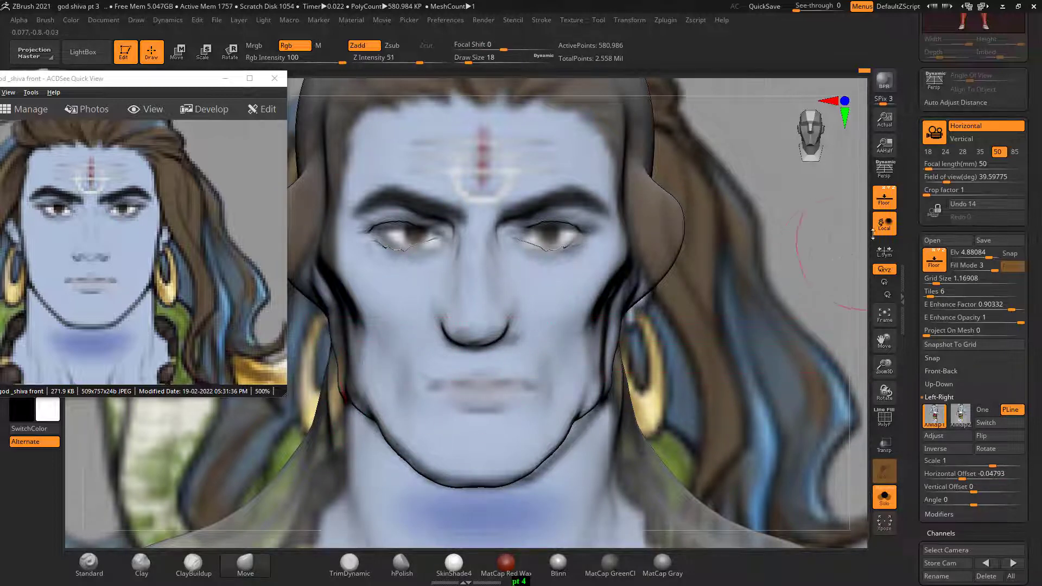
{"action": "left_click", "coordinate": [884, 198]}
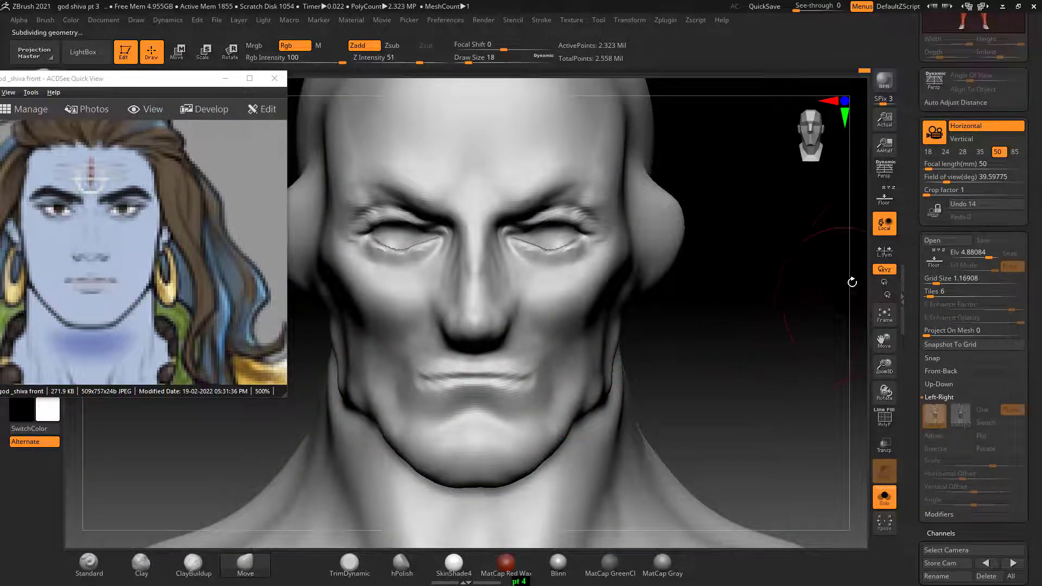
Rotate the model to side profile with the Floor references shown, zoomed out to head and torso.
{"action": "left_click_drag", "start_coordinate": [816, 295], "coordinate": [800, 330]}
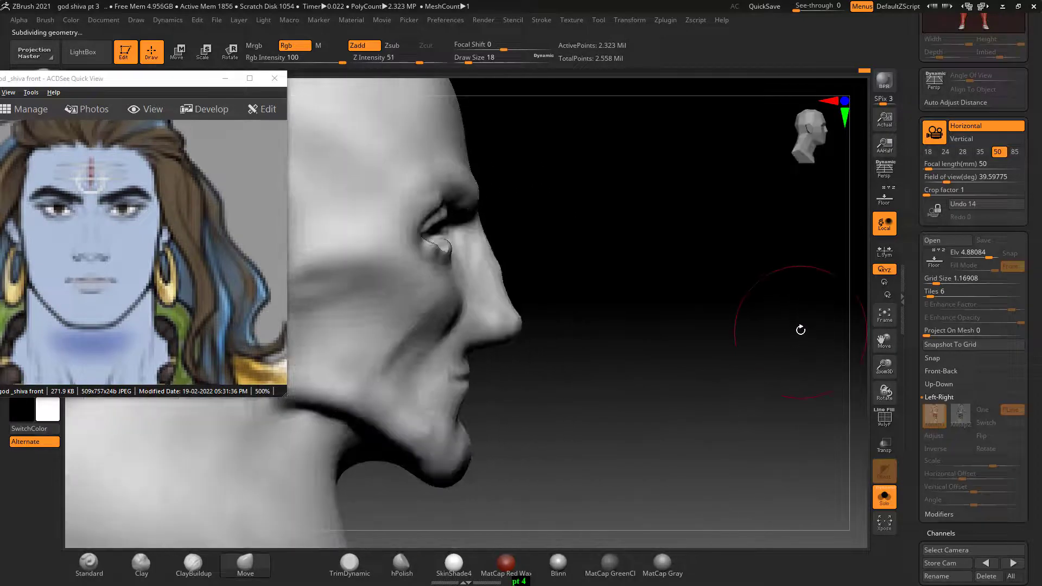
{"action": "left_click", "coordinate": [885, 201]}
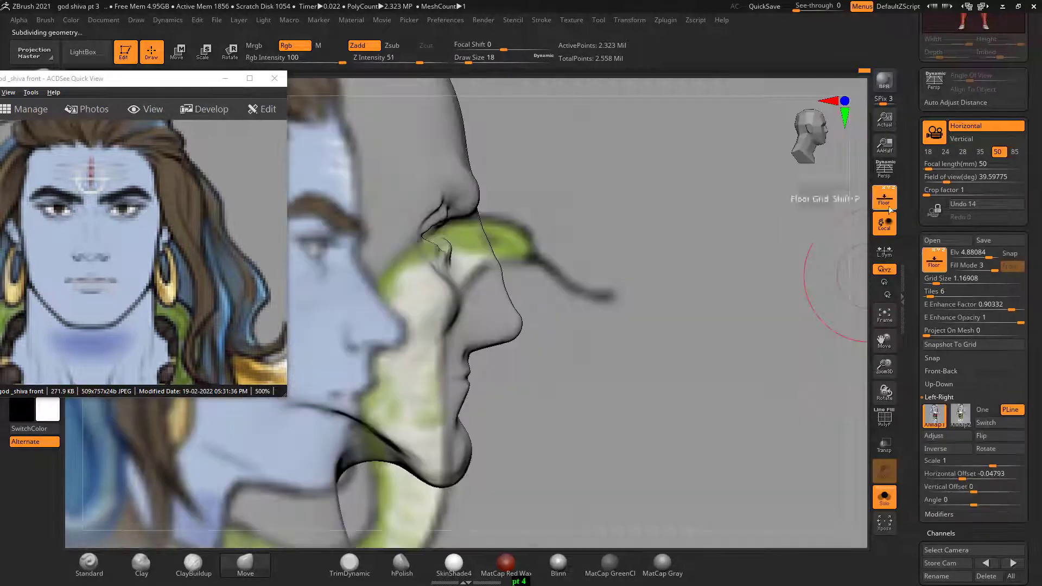
{"action": "mouse_move", "coordinate": [752, 376]}
{"action": "left_mouse_down", "text": "alt"}
{"action": "mouse_move", "coordinate": [721, 350]}
{"action": "mouse_move", "coordinate": [690, 367]}
{"action": "mouse_move", "coordinate": [676, 361]}
{"action": "mouse_move", "coordinate": [672, 323]}
{"action": "mouse_move", "coordinate": [699, 329]}
{"action": "left_mouse_up", "text": "alt"}
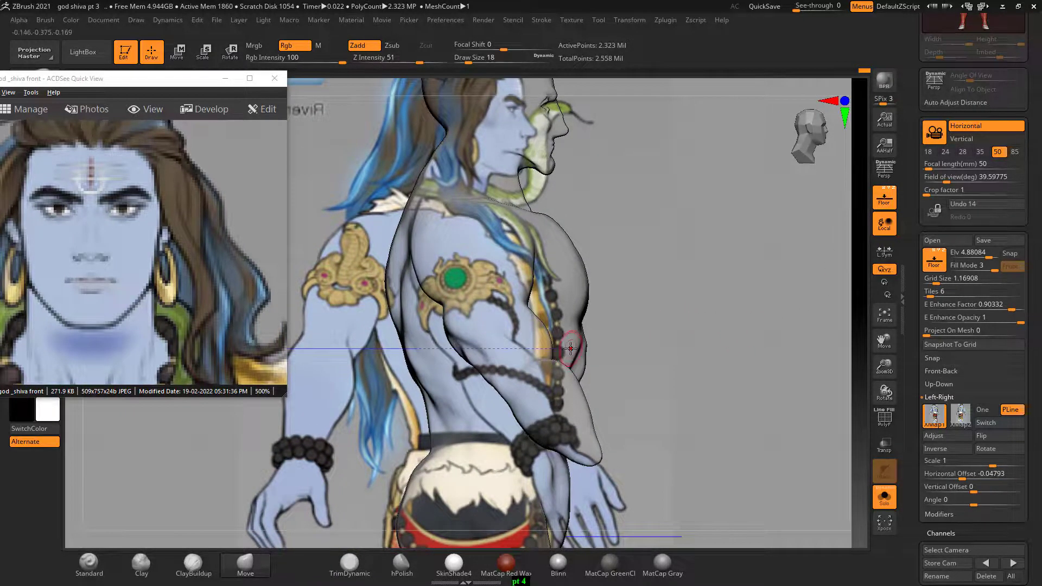
Show the god _shiva R_side image enlarged to 200% on the torso, then rotate the sculpt against it.
{"action": "scroll", "coordinate": [54, 250], "scroll_direction": "down", "scroll_amount": 1}
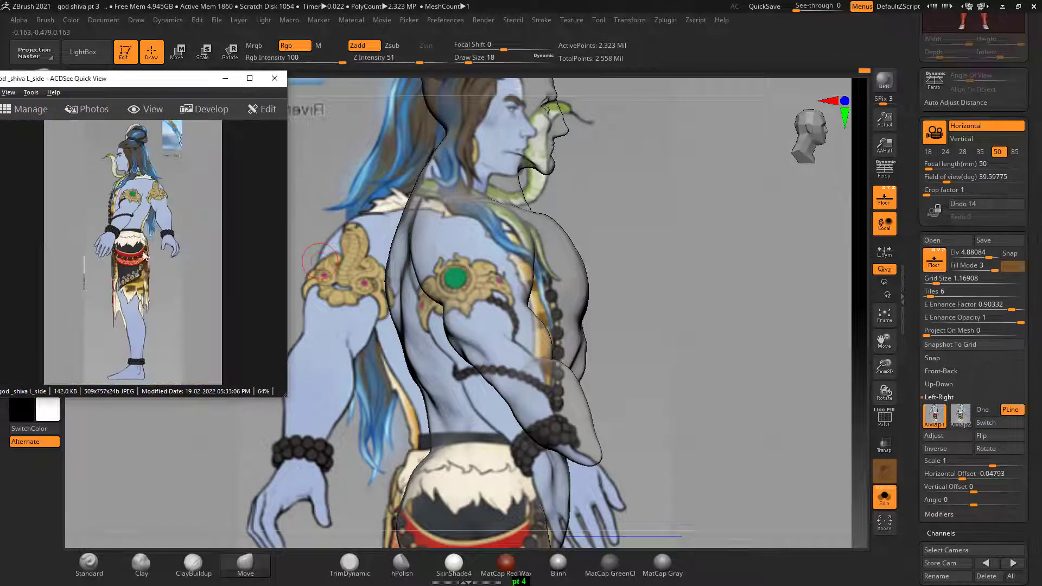
{"action": "scroll", "coordinate": [146, 249], "scroll_direction": "down", "scroll_amount": 1}
{"action": "scroll", "coordinate": [145, 249], "scroll_direction": "down", "scroll_amount": 1}
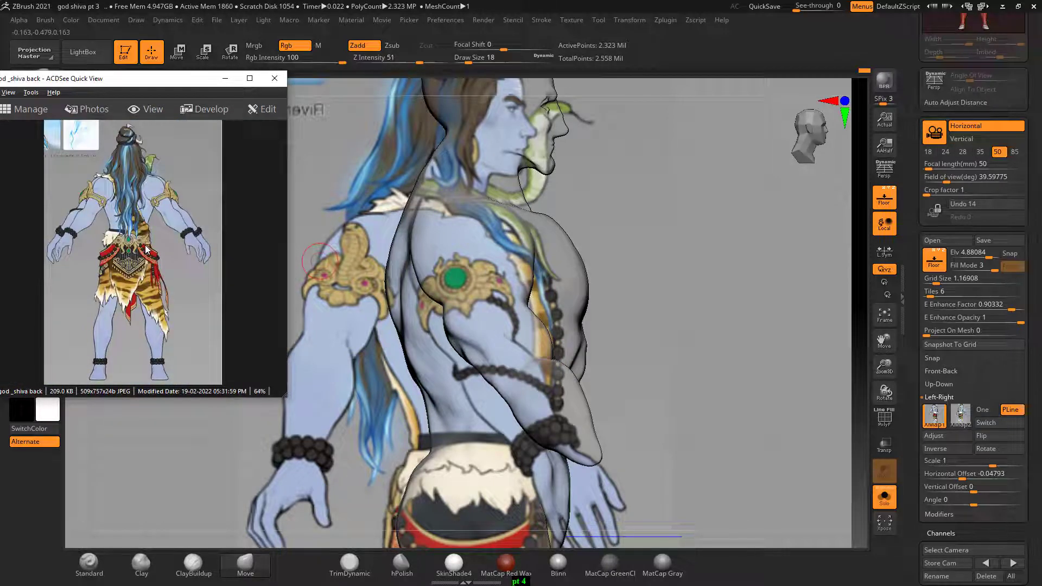
{"action": "scroll", "coordinate": [146, 249], "scroll_direction": "down", "scroll_amount": 1}
{"action": "scroll", "coordinate": [145, 249], "scroll_direction": "down", "scroll_amount": 1}
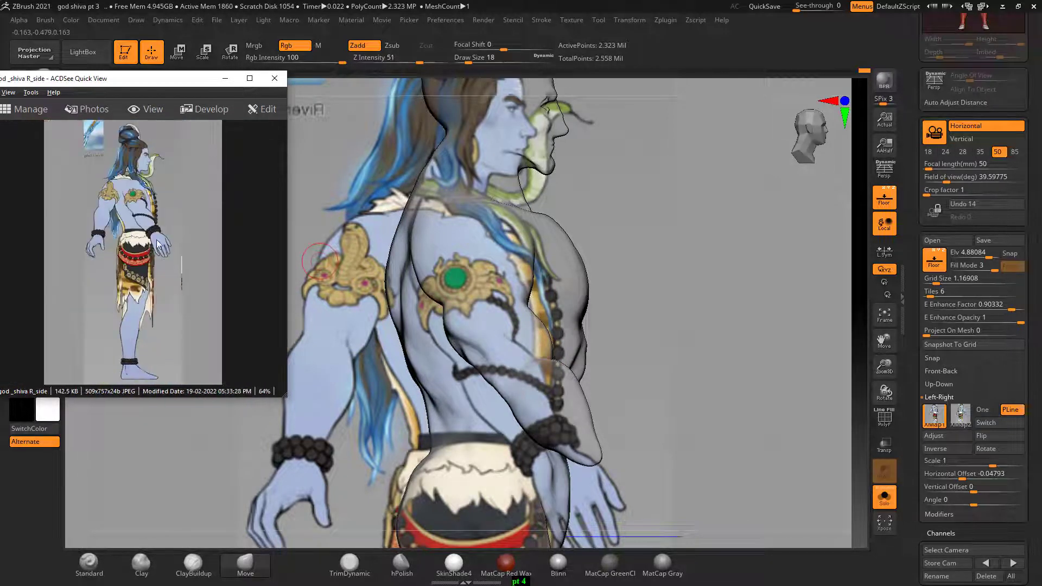
{"action": "scroll", "coordinate": [153, 211], "scroll_direction": "up", "scroll_amount": 3, "text": "ctrl"}
{"action": "left_click_drag", "start_coordinate": [154, 228], "coordinate": [159, 290]}
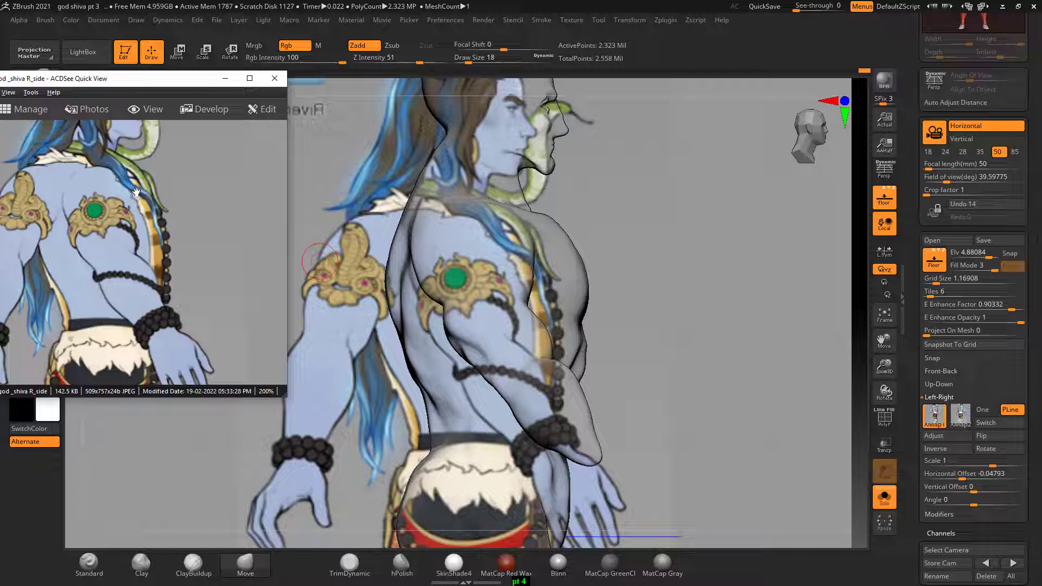
{"action": "left_click", "coordinate": [568, 238]}
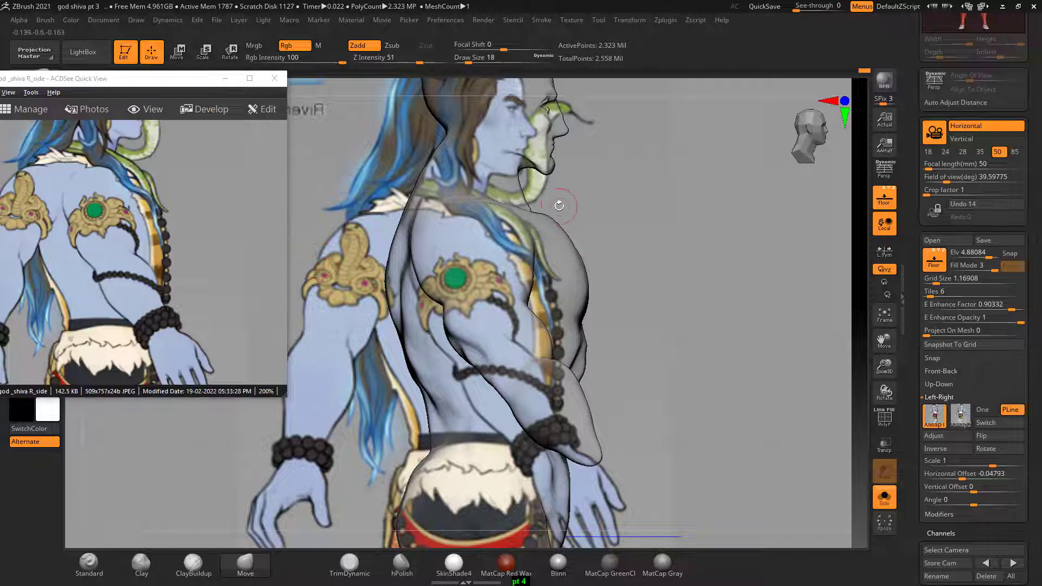
{"action": "left_click_drag", "start_coordinate": [609, 190], "coordinate": [601, 222]}
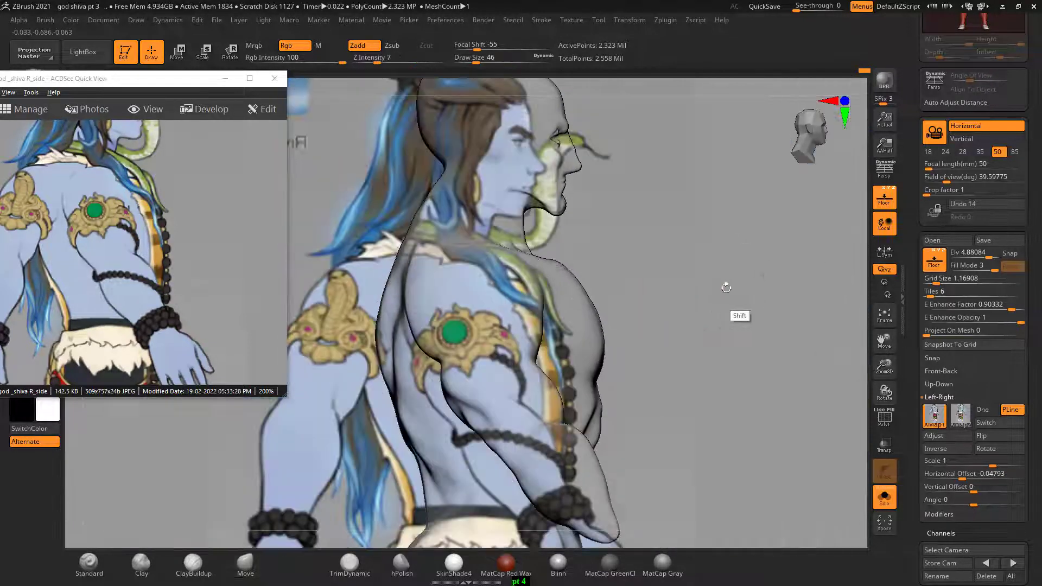
Align the side reference, then reshape the hair bun and back-of-neck contour.
{"action": "mouse_move", "coordinate": [754, 354]}
{"action": "left_mouse_down", "text": "alt"}
{"action": "mouse_move", "coordinate": [716, 366]}
{"action": "mouse_move", "coordinate": [712, 298]}
{"action": "mouse_move", "coordinate": [677, 326]}
{"action": "mouse_move", "coordinate": [682, 346]}
{"action": "mouse_move", "coordinate": [679, 316]}
{"action": "mouse_move", "coordinate": [690, 340]}
{"action": "mouse_move", "coordinate": [682, 317]}
{"action": "mouse_move", "coordinate": [693, 321]}
{"action": "left_mouse_up", "text": "alt"}
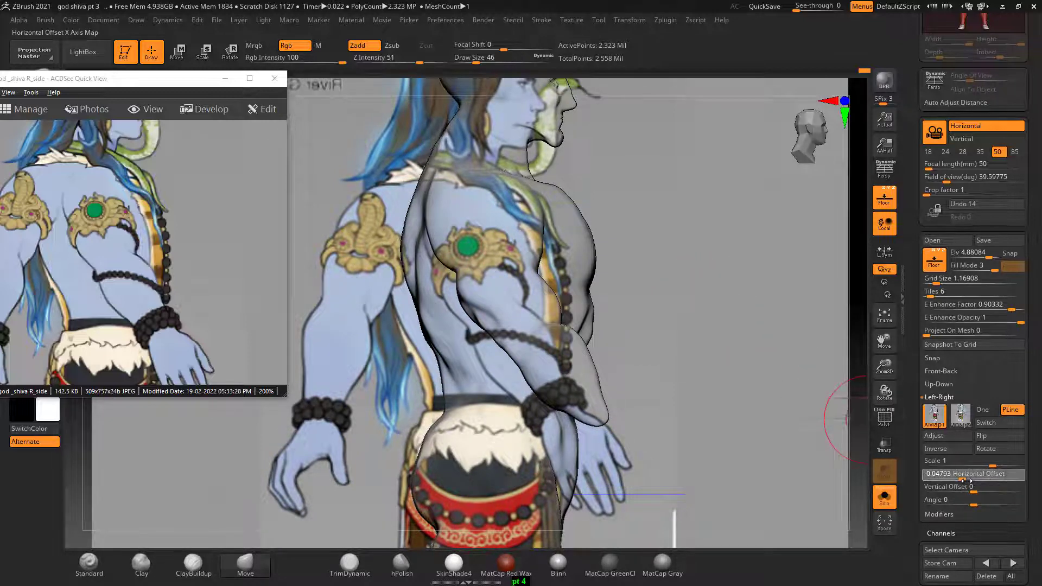
{"action": "left_click_drag", "start_coordinate": [962, 474], "coordinate": [971, 480]}
{"action": "left_click_drag", "start_coordinate": [750, 321], "coordinate": [595, 339], "text": "alt"}
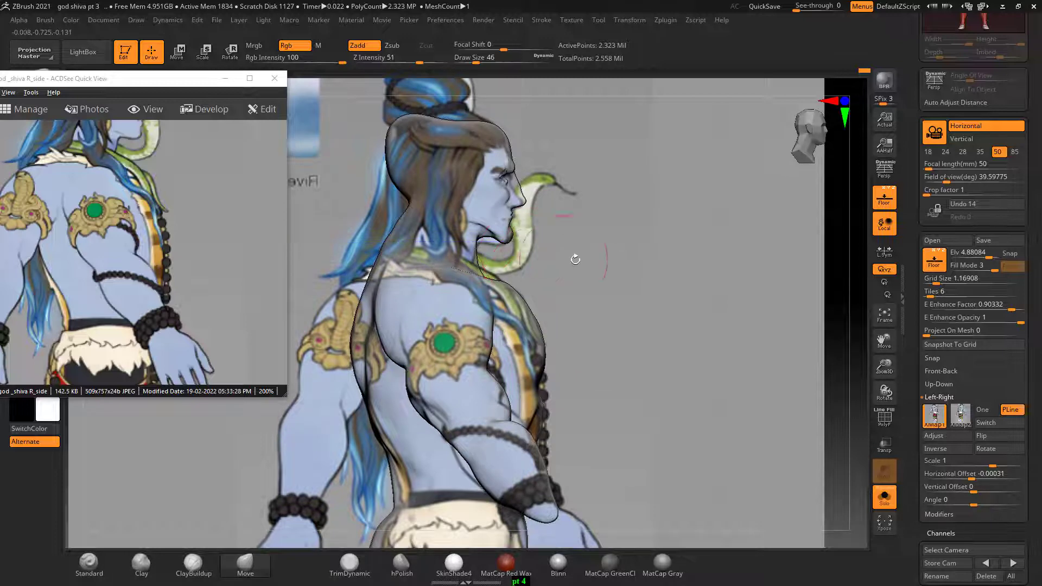
{"action": "mouse_move", "coordinate": [590, 259]}
{"action": "left_mouse_down", "text": "alt"}
{"action": "mouse_move", "coordinate": [675, 391]}
{"action": "mouse_move", "coordinate": [669, 402]}
{"action": "left_mouse_up", "text": "alt"}
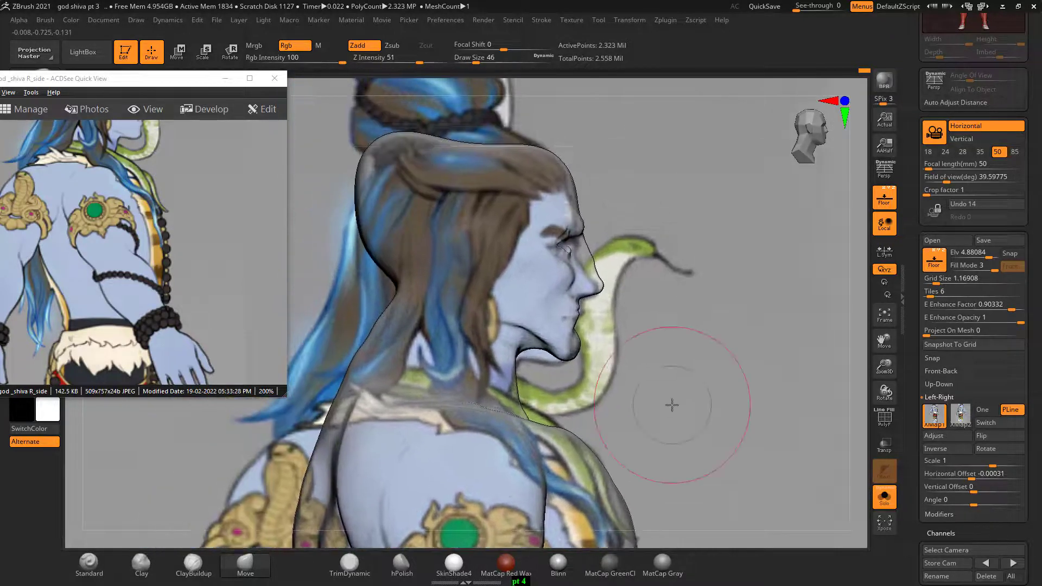
{"action": "left_click_drag", "start_coordinate": [482, 143], "coordinate": [477, 133]}
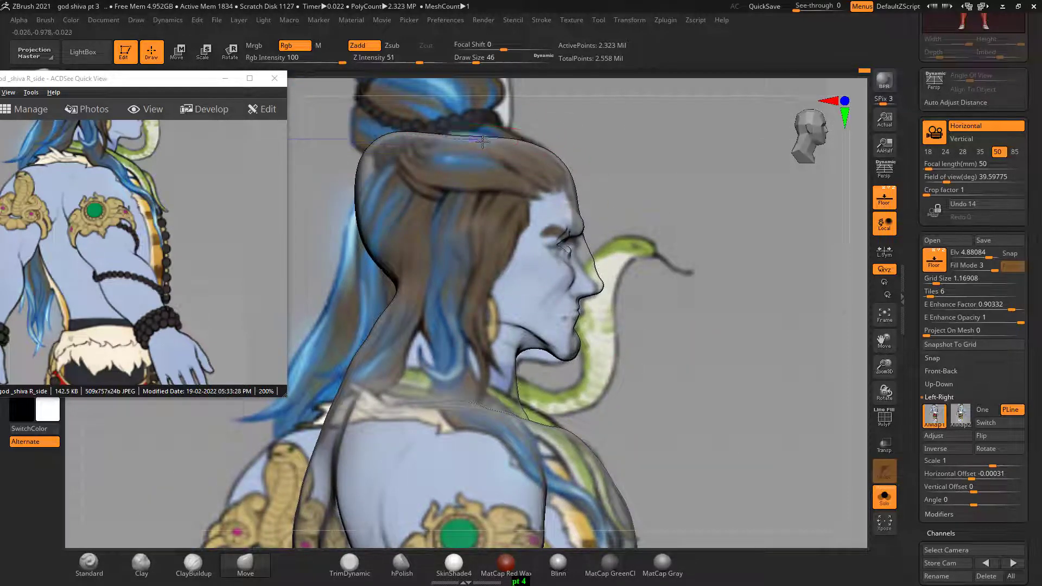
{"action": "left_click_drag", "start_coordinate": [390, 273], "coordinate": [379, 245]}
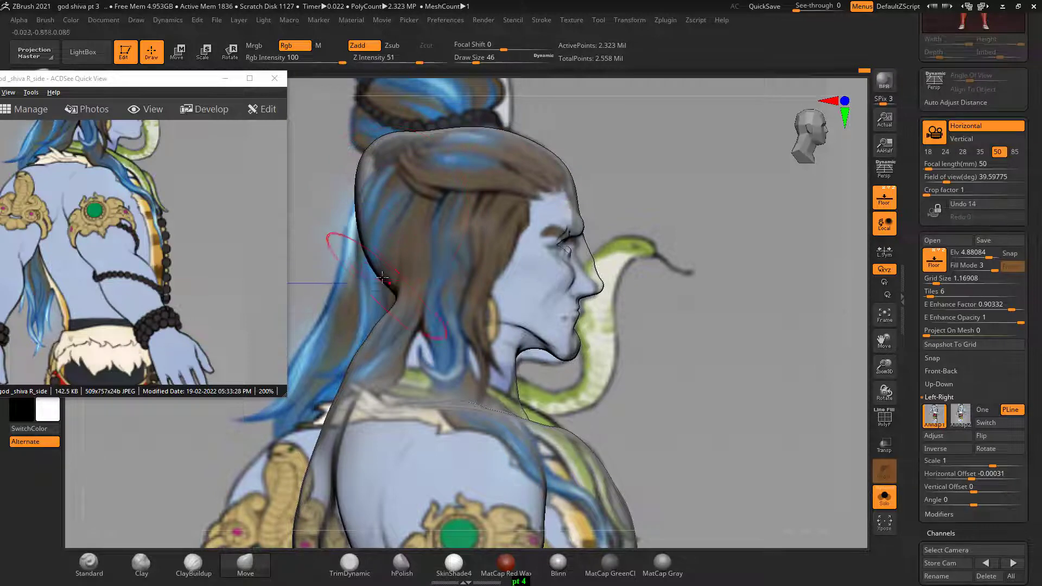
{"action": "left_click_drag", "start_coordinate": [372, 153], "coordinate": [389, 288]}
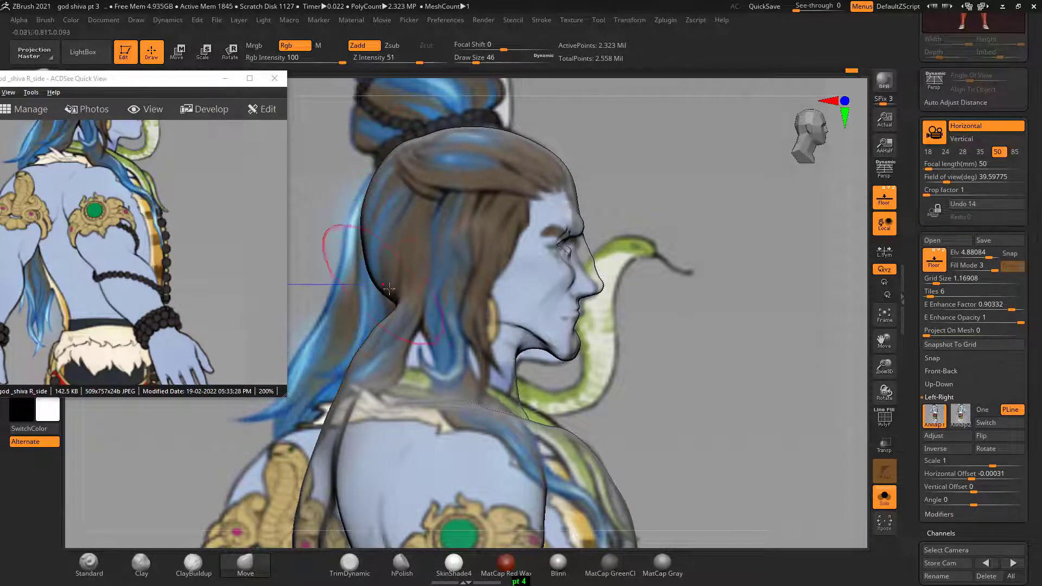
Reshape the jaw, brow, lips and chin to the side profile and smooth around the eye.
{"action": "key", "text": "bracketleft"}
{"action": "key", "text": "bracketleft"}
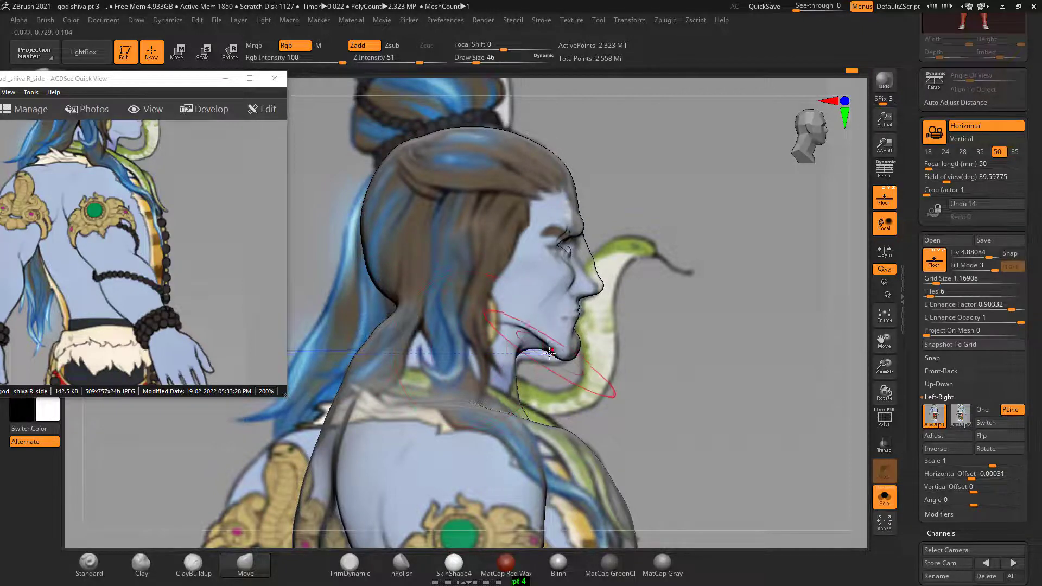
{"action": "left_click_drag", "start_coordinate": [526, 338], "coordinate": [502, 341]}
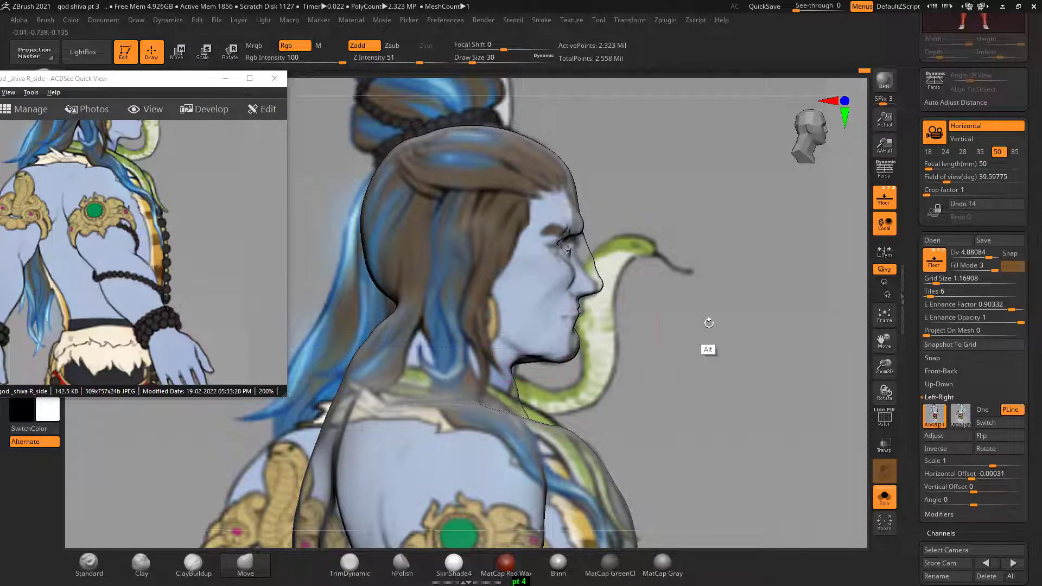
{"action": "left_click_drag", "start_coordinate": [709, 319], "coordinate": [643, 235], "text": "alt"}
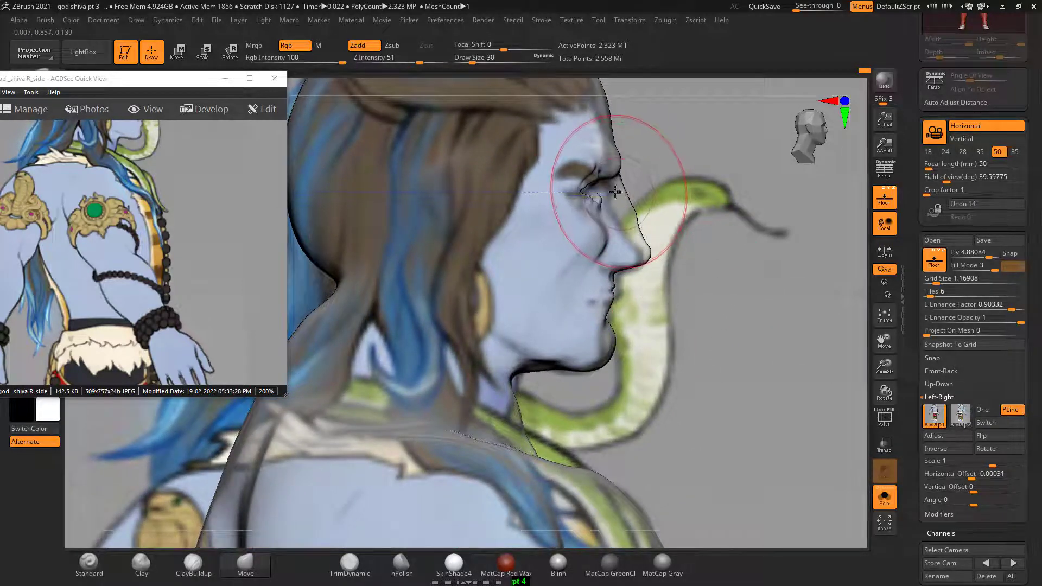
{"action": "mouse_move", "coordinate": [559, 198]}
{"action": "left_mouse_down"}
{"action": "mouse_move", "coordinate": [588, 191]}
{"action": "mouse_move", "coordinate": [561, 197]}
{"action": "mouse_move", "coordinate": [579, 191]}
{"action": "mouse_move", "coordinate": [634, 220]}
{"action": "left_mouse_up"}
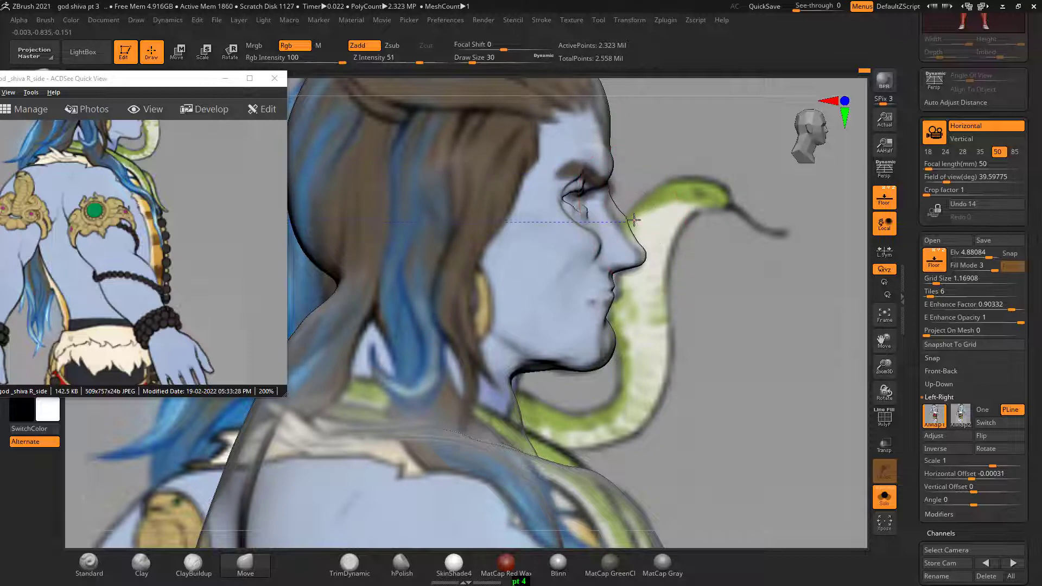
{"action": "left_click_drag", "start_coordinate": [634, 220], "coordinate": [614, 340]}
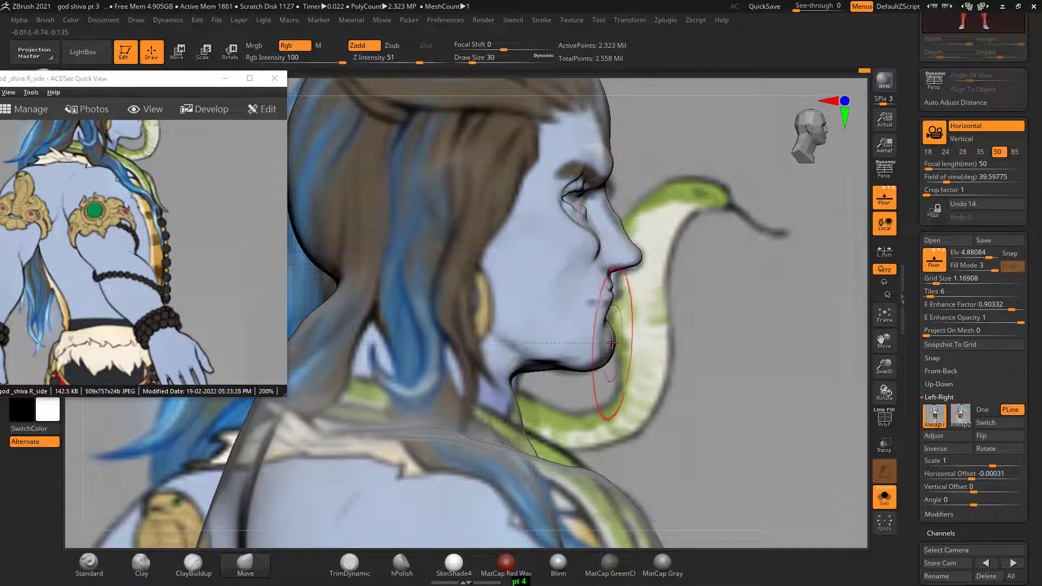
{"action": "key", "text": "bracketleft"}
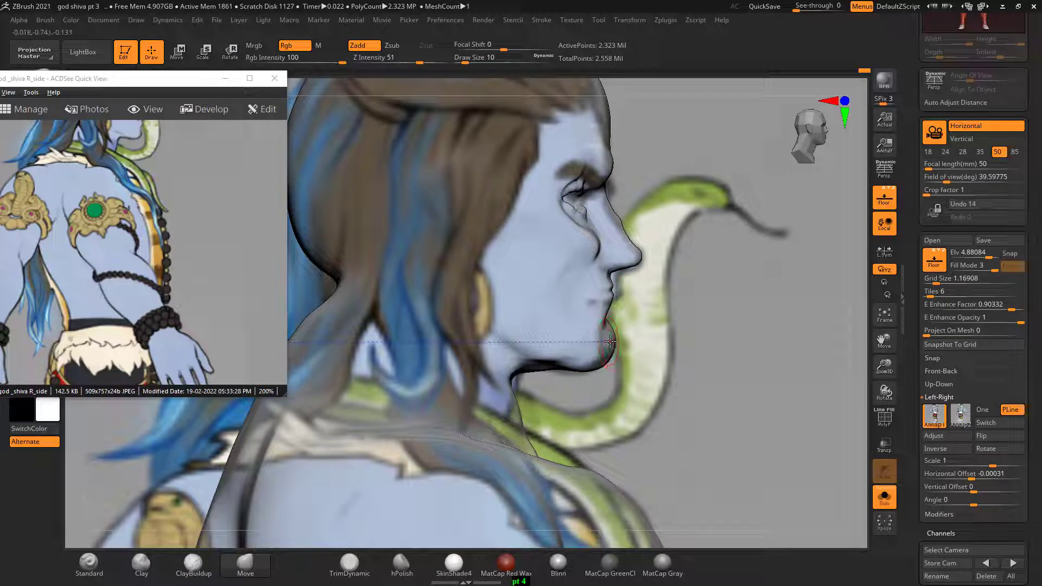
{"action": "key", "text": "bracketright"}
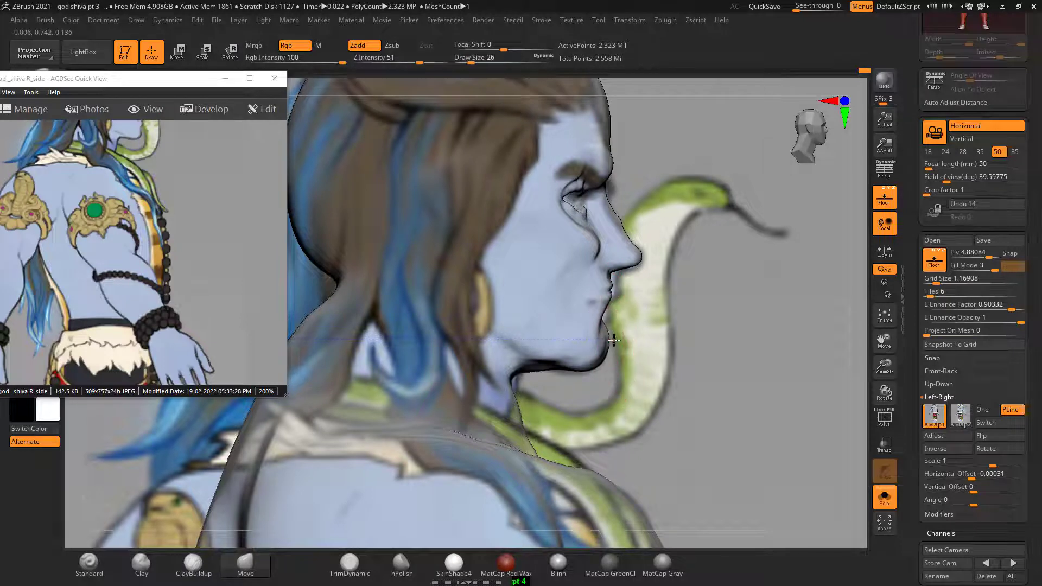
{"action": "left_click_drag", "start_coordinate": [616, 340], "coordinate": [614, 342]}
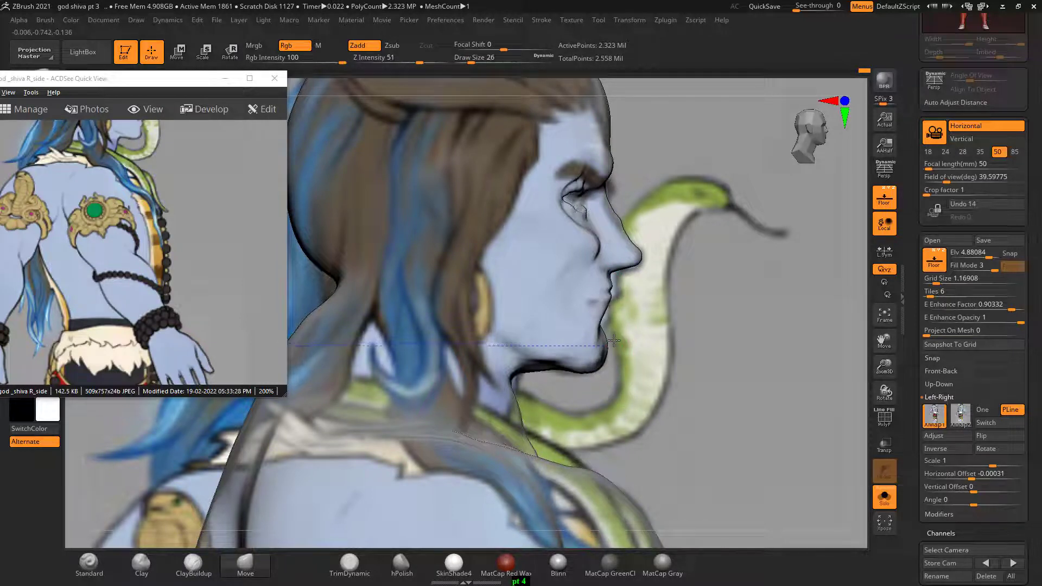
{"action": "key", "text": "bracketleft"}
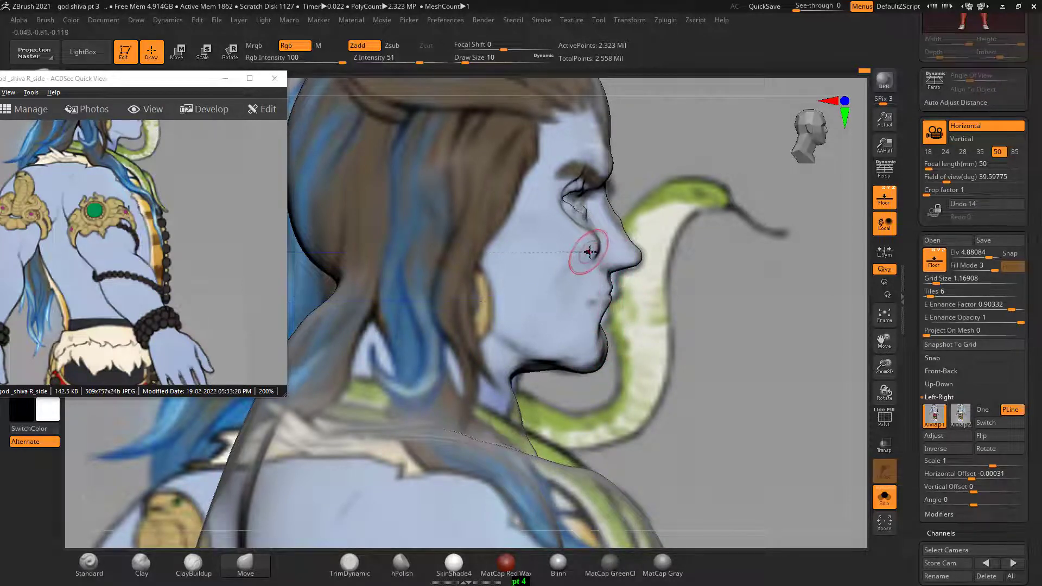
{"action": "key", "text": "bracketright"}
{"action": "left_click_drag", "start_coordinate": [586, 244], "coordinate": [581, 217], "text": "shift"}
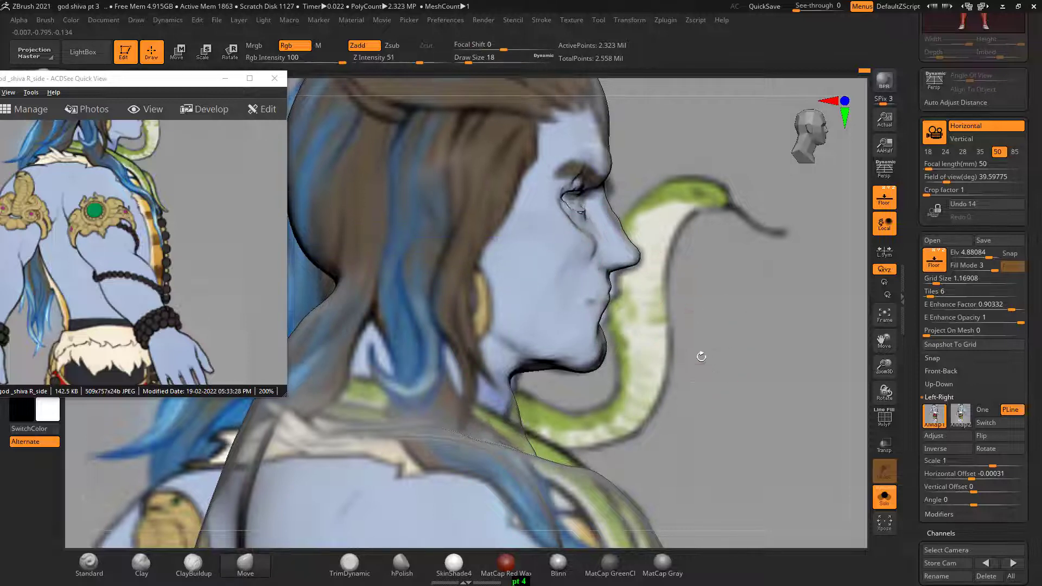
Pull the back of the neck and upper shoulder to the side reference and smooth it.
{"action": "left_click_drag", "start_coordinate": [701, 357], "coordinate": [669, 314], "text": "alt"}
{"action": "left_click_drag", "start_coordinate": [682, 360], "coordinate": [664, 269], "text": "alt"}
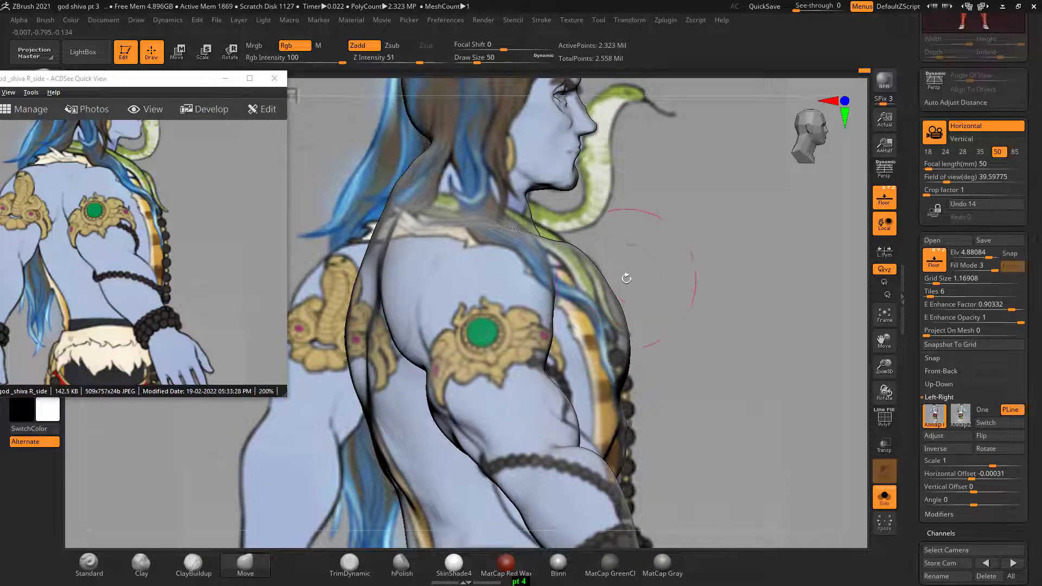
{"action": "key", "text": "bracketright"}
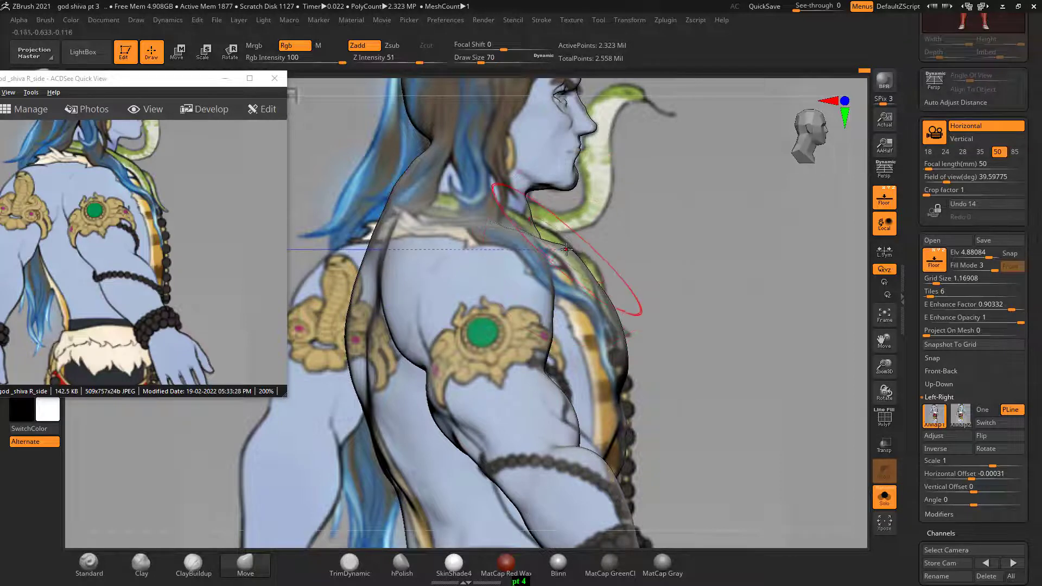
{"action": "key", "text": "bracketleft"}
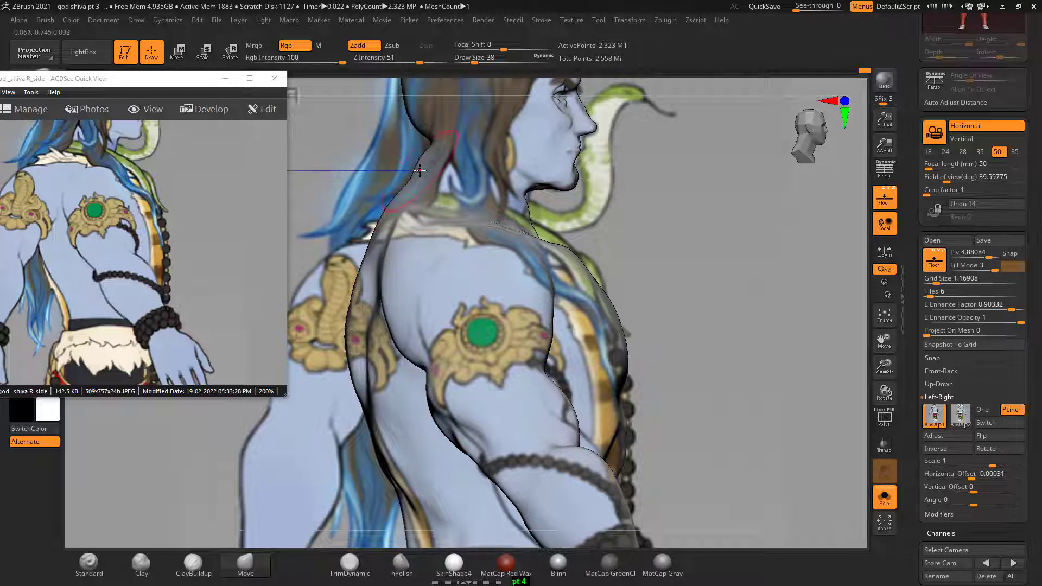
{"action": "left_click_drag", "start_coordinate": [422, 164], "coordinate": [427, 165]}
{"action": "key", "text": "shift"}
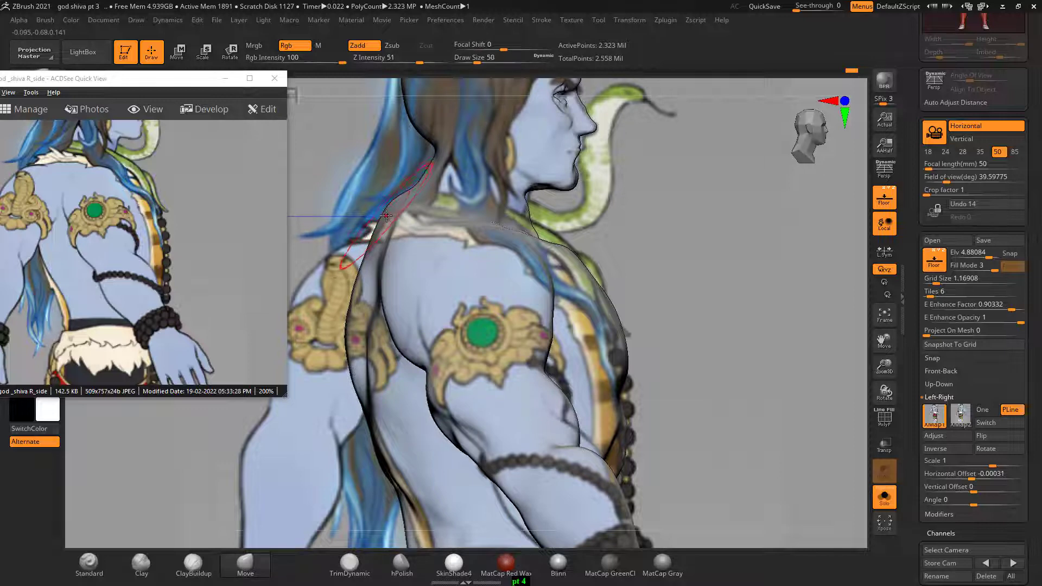
{"action": "key", "text": "shift"}
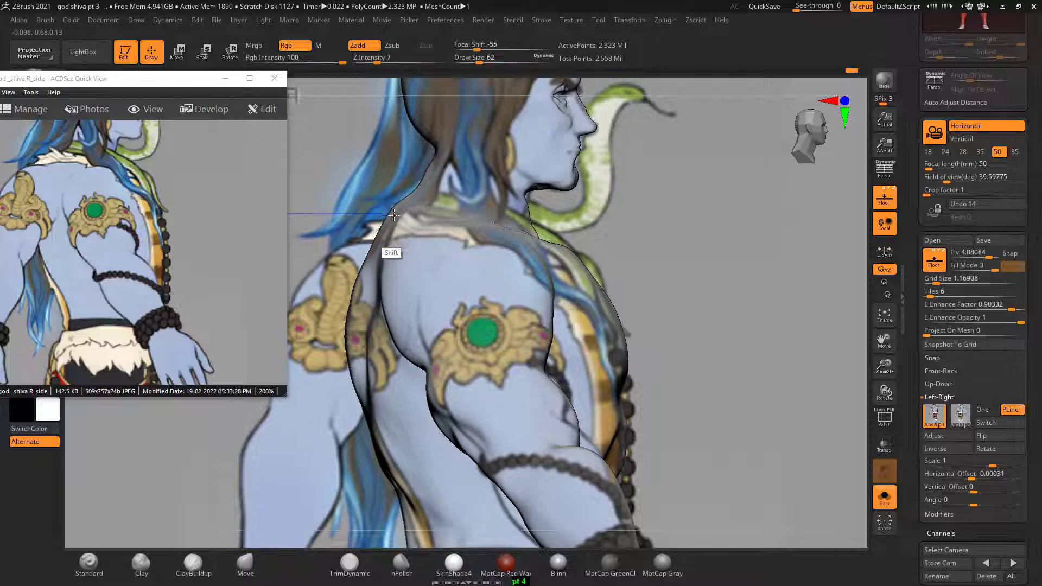
Pull the lower back edge at the waist in to the side reference outline.
{"action": "left_click_drag", "start_coordinate": [691, 380], "coordinate": [678, 209], "text": "alt"}
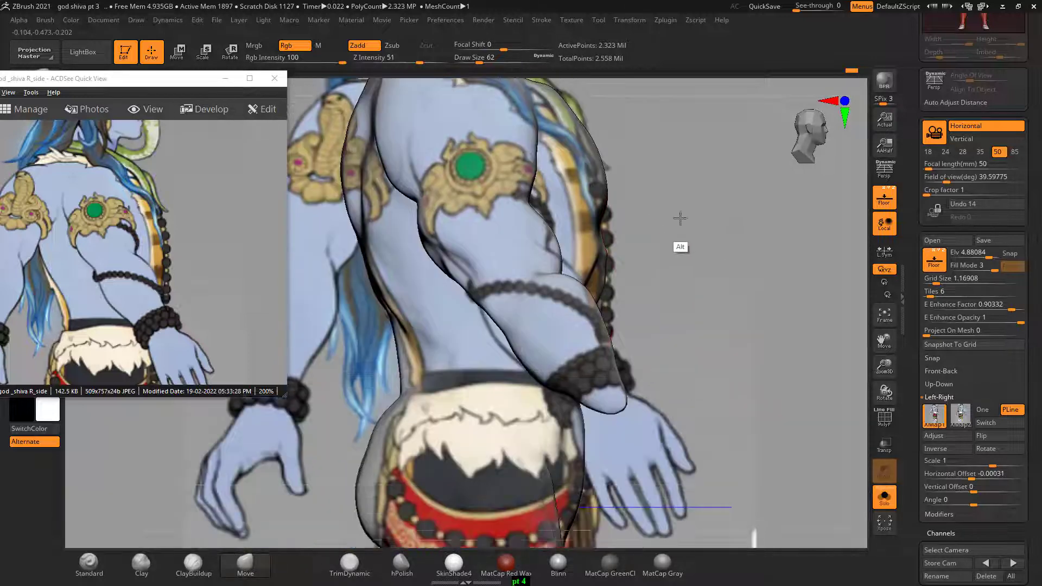
{"action": "left_click_drag", "start_coordinate": [369, 256], "coordinate": [430, 404]}
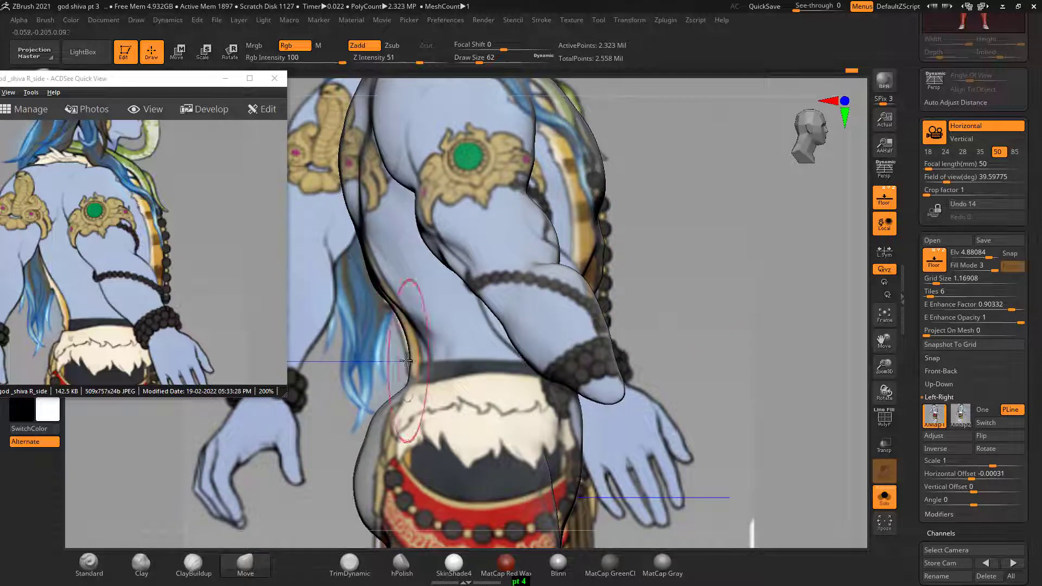
{"action": "key", "text": "shift+z"}
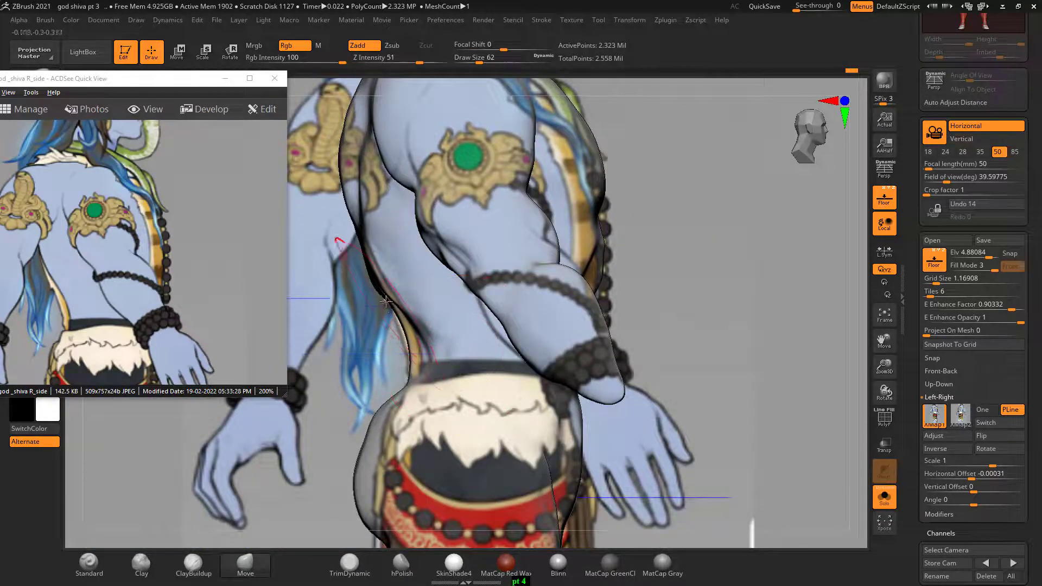
{"action": "key", "text": "shift+z"}
{"action": "key", "text": "shift+z"}
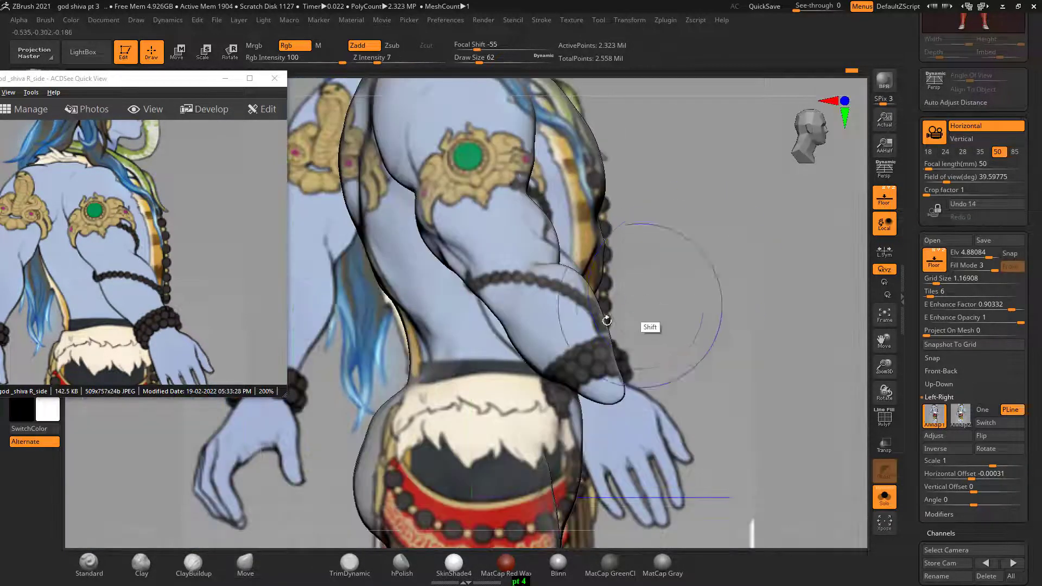
{"action": "mouse_move", "coordinate": [418, 285]}
{"action": "left_mouse_down"}
{"action": "mouse_move", "coordinate": [410, 365]}
{"action": "mouse_move", "coordinate": [419, 302]}
{"action": "mouse_move", "coordinate": [401, 348]}
{"action": "left_mouse_up"}
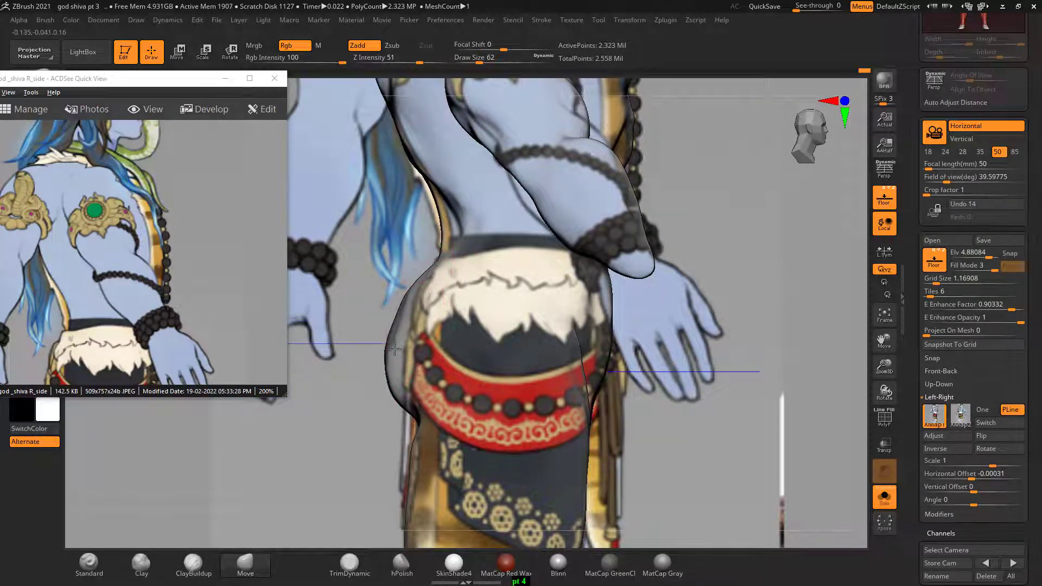
Reshape the buttock curve to the reference and smooth the lower back surface.
{"action": "left_click_drag", "start_coordinate": [512, 359], "coordinate": [388, 343]}
{"action": "left_click_drag", "start_coordinate": [686, 326], "coordinate": [810, 336]}
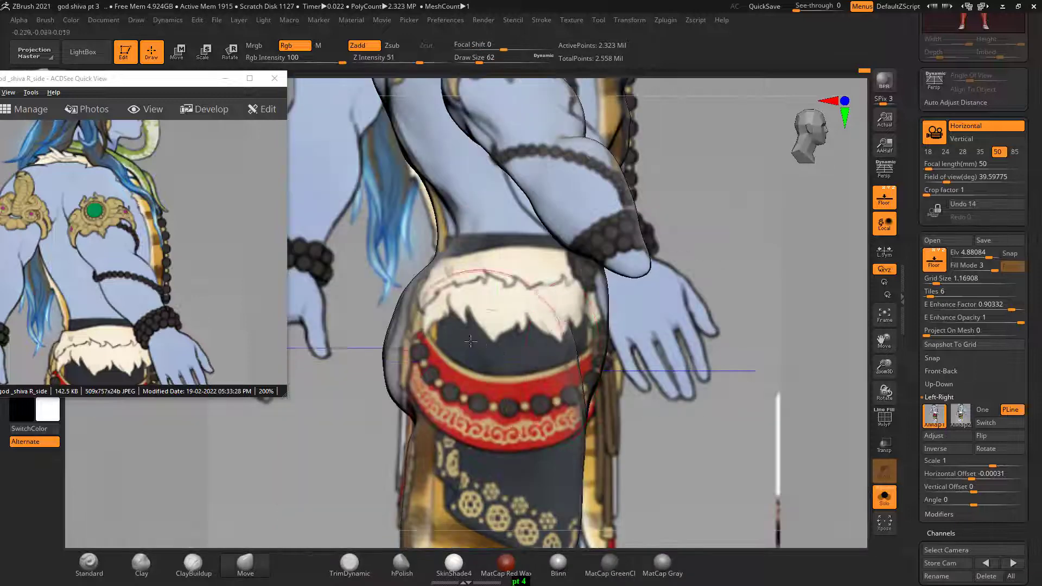
{"action": "mouse_move", "coordinate": [380, 352]}
{"action": "left_mouse_down"}
{"action": "mouse_move", "coordinate": [423, 228]}
{"action": "mouse_move", "coordinate": [411, 295]}
{"action": "left_mouse_up"}
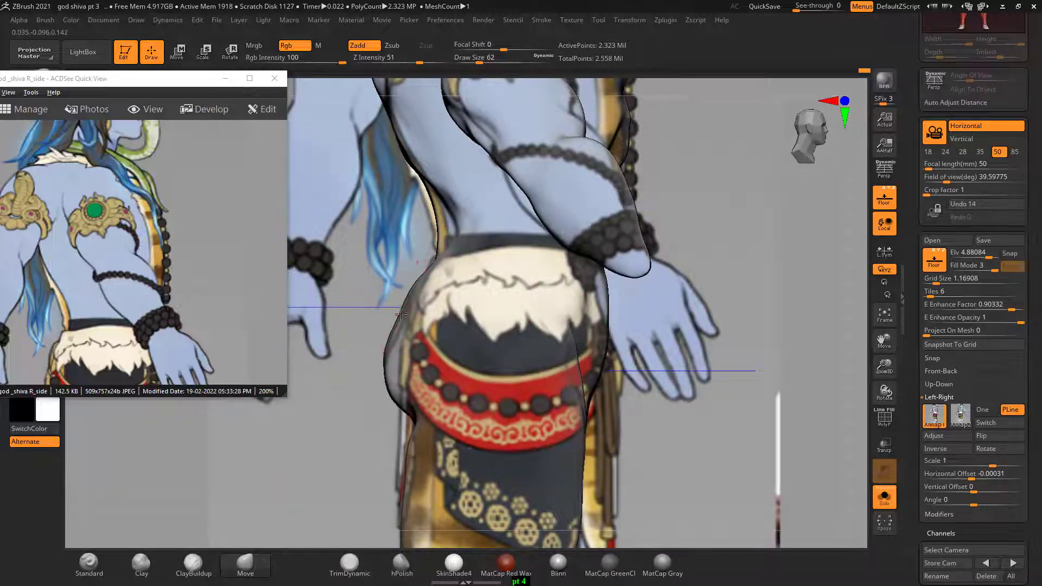
{"action": "left_click_drag", "start_coordinate": [391, 351], "coordinate": [394, 371]}
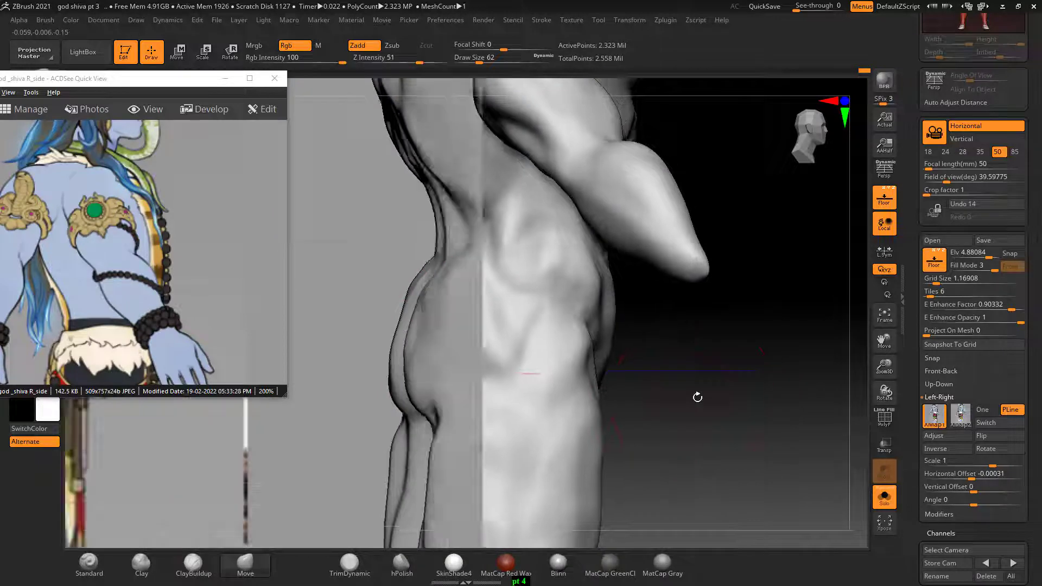
{"action": "left_click_drag", "start_coordinate": [727, 329], "coordinate": [679, 389]}
{"action": "key", "text": "shift"}
Zoom out and reframe the view on the hips, thighs and lower legs.
{"action": "left_click_drag", "start_coordinate": [749, 402], "coordinate": [750, 310], "text": "alt"}
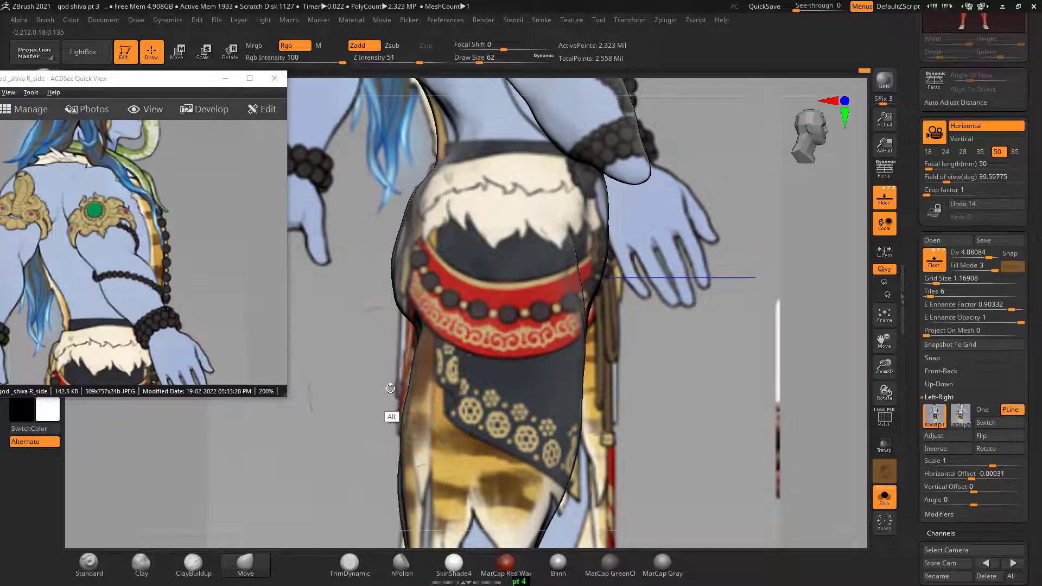
{"action": "scroll", "coordinate": [422, 345], "scroll_direction": "down", "scroll_amount": 3}
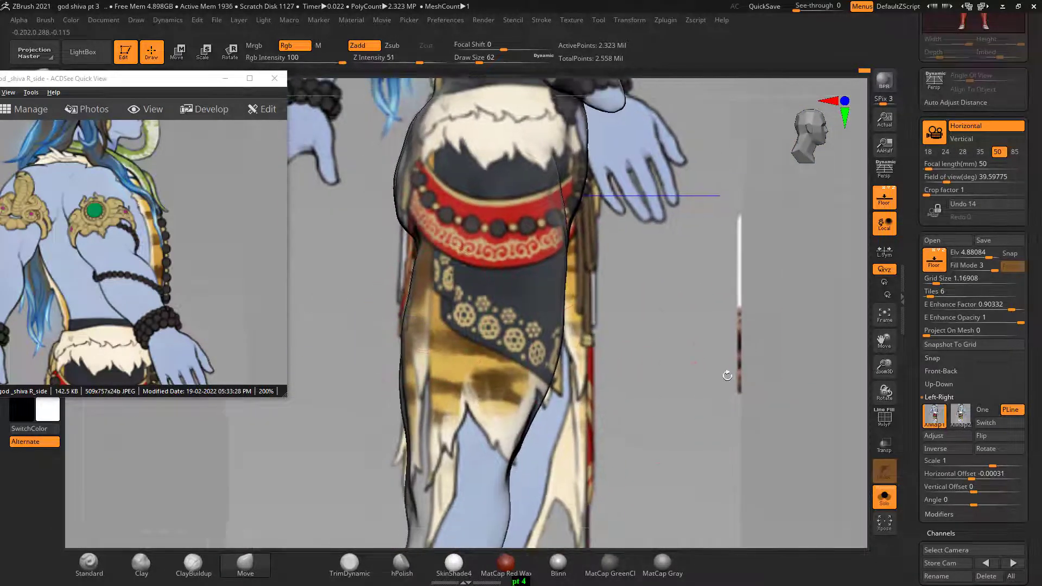
{"action": "mouse_move", "coordinate": [724, 404]}
{"action": "left_mouse_down", "text": "alt"}
{"action": "mouse_move", "coordinate": [705, 366]}
{"action": "mouse_move", "coordinate": [714, 386]}
{"action": "left_mouse_up", "text": "alt"}
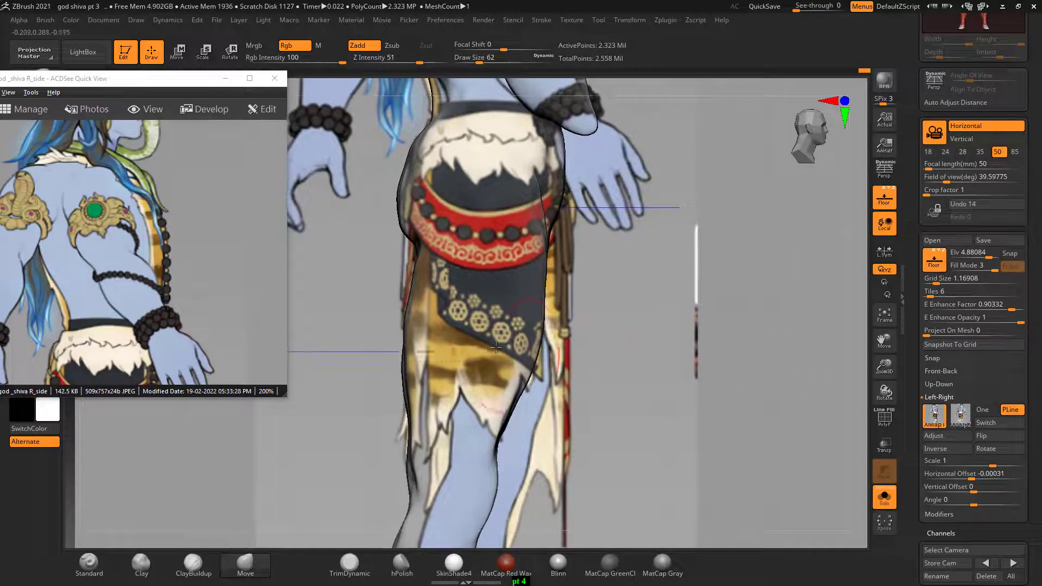
{"action": "mouse_move", "coordinate": [693, 435]}
{"action": "left_mouse_down", "text": "alt"}
{"action": "mouse_move", "coordinate": [702, 387]}
{"action": "mouse_move", "coordinate": [680, 342]}
{"action": "left_mouse_up", "text": "alt"}
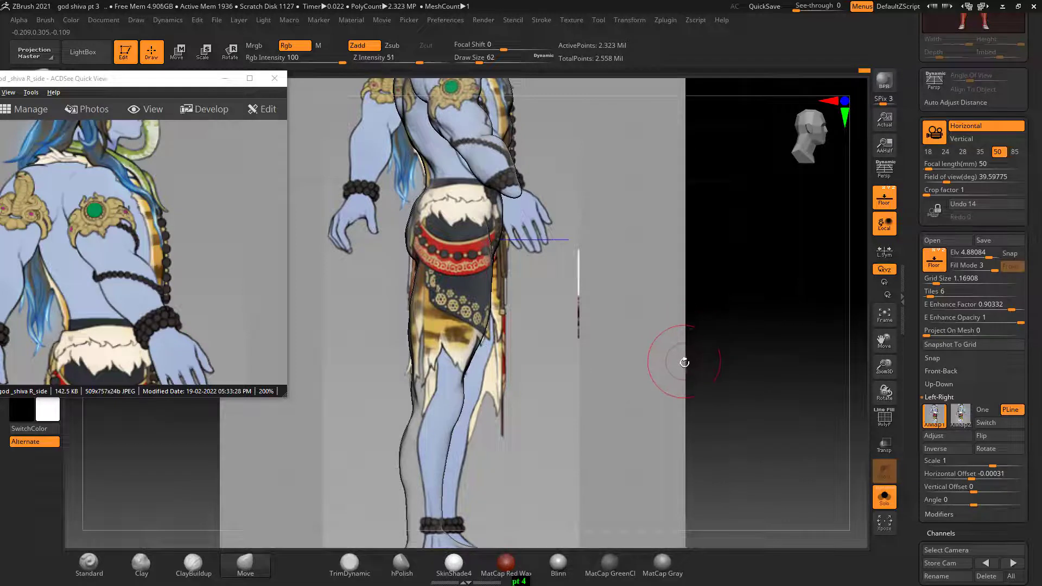
{"action": "mouse_move", "coordinate": [681, 356]}
{"action": "left_mouse_down", "text": "alt"}
{"action": "mouse_move", "coordinate": [665, 384]}
{"action": "mouse_move", "coordinate": [657, 260]}
{"action": "left_mouse_up", "text": "alt"}
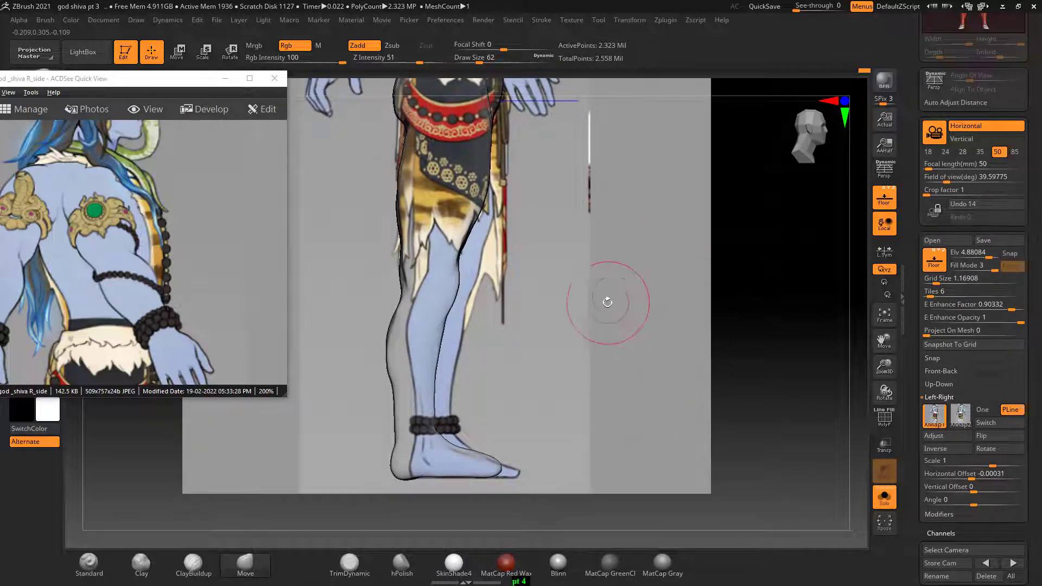
{"action": "mouse_move", "coordinate": [627, 311]}
{"action": "left_mouse_down", "text": "alt"}
{"action": "mouse_move", "coordinate": [690, 397]}
{"action": "mouse_move", "coordinate": [675, 356]}
{"action": "left_mouse_up", "text": "alt"}
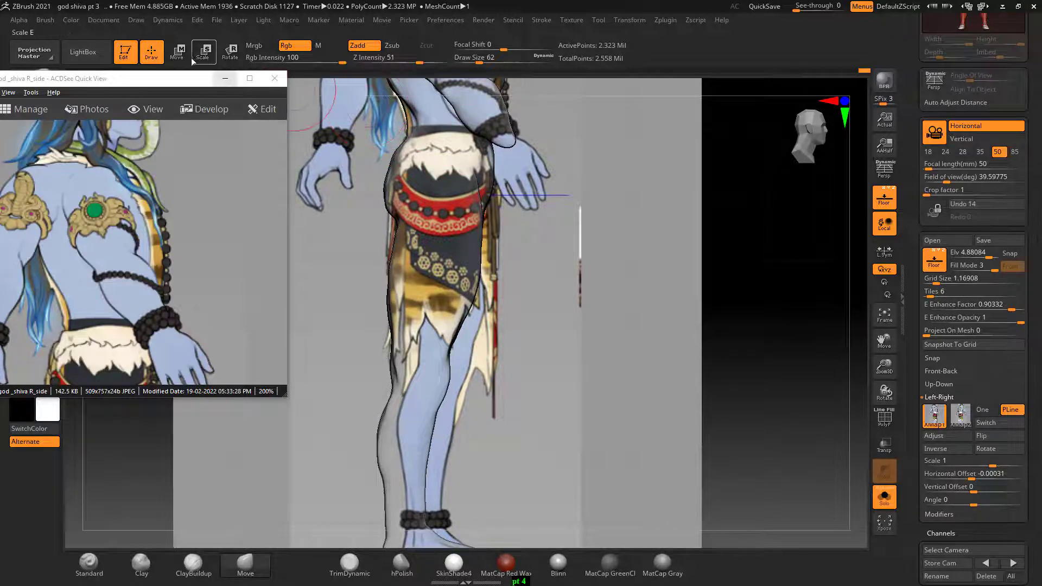
Nudge the model slightly downward with the transpose gizmo and hide the floor references.
{"action": "key", "text": "w"}
{"action": "left_click", "coordinate": [437, 129], "text": "ctrl"}
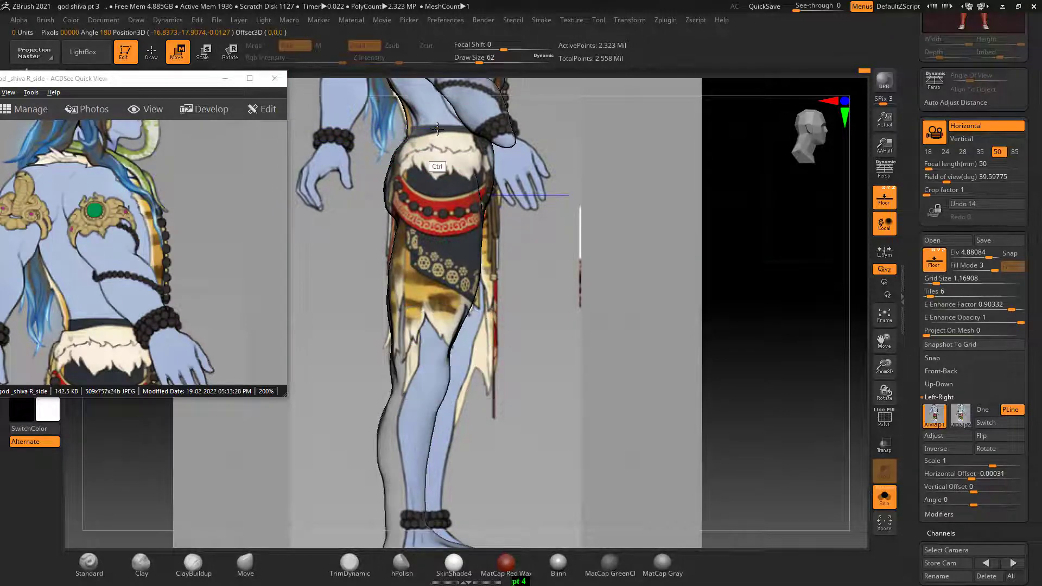
{"action": "left_click_drag", "start_coordinate": [436, 129], "coordinate": [436, 139], "text": "ctrl"}
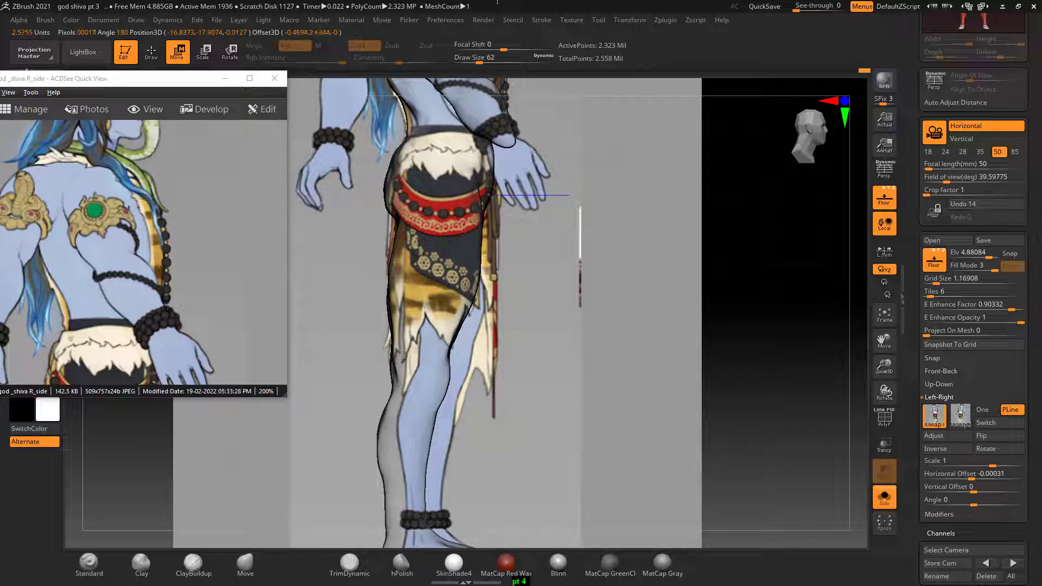
{"action": "left_click", "coordinate": [884, 198]}
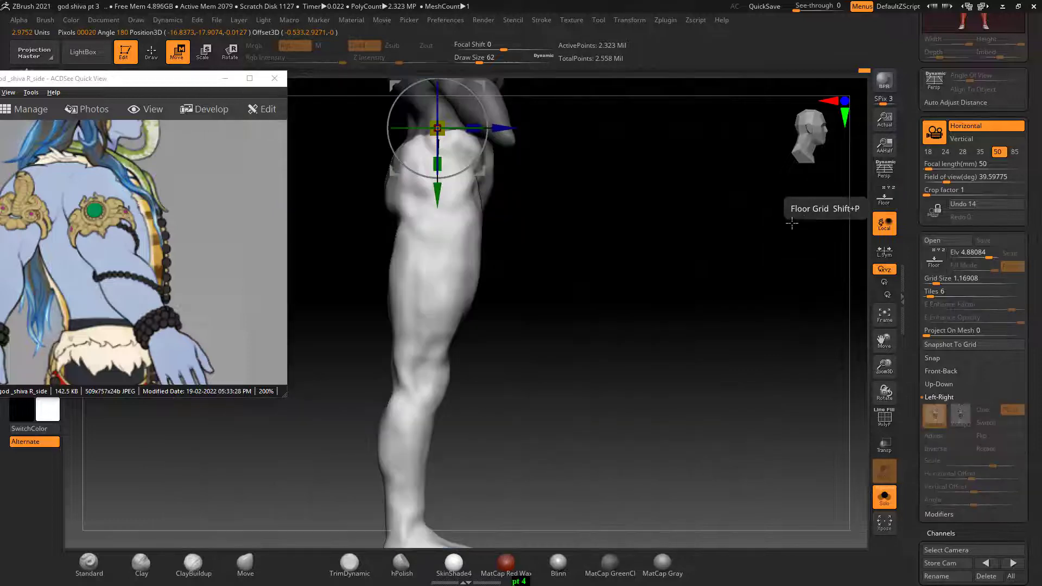
{"action": "mouse_move", "coordinate": [689, 262]}
{"action": "left_mouse_down"}
{"action": "mouse_move", "coordinate": [670, 267]}
{"action": "mouse_move", "coordinate": [762, 268]}
{"action": "mouse_move", "coordinate": [728, 281]}
{"action": "mouse_move", "coordinate": [741, 341]}
{"action": "left_mouse_up"}
{"action": "key", "text": "q"}
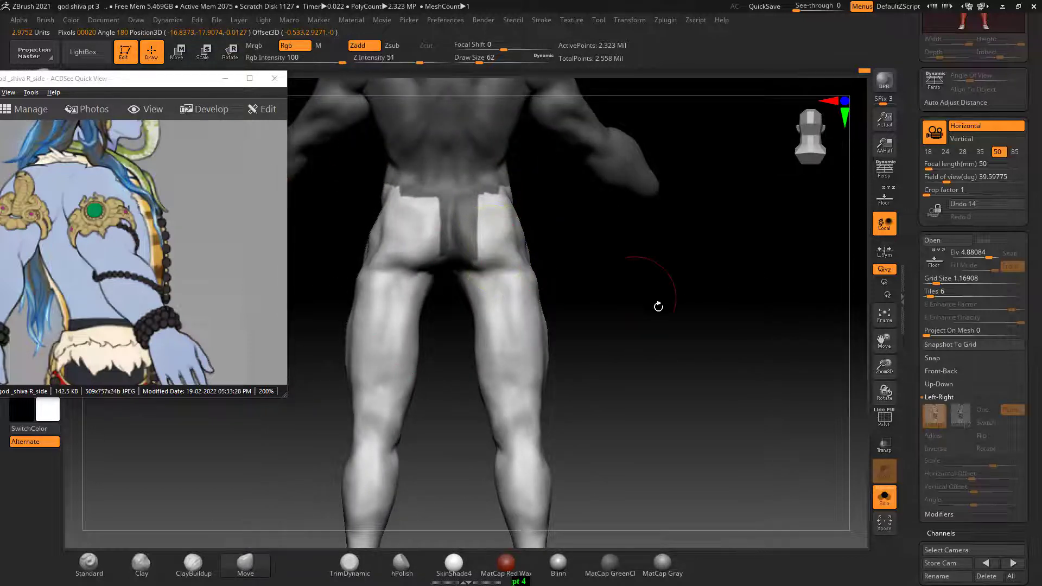
Clear the hip and thigh mask and set Geometry SDiv to 1 (35,959 active points).
{"action": "left_click_drag", "start_coordinate": [659, 307], "coordinate": [720, 379], "text": "ctrl"}
{"action": "key", "text": "shift"}
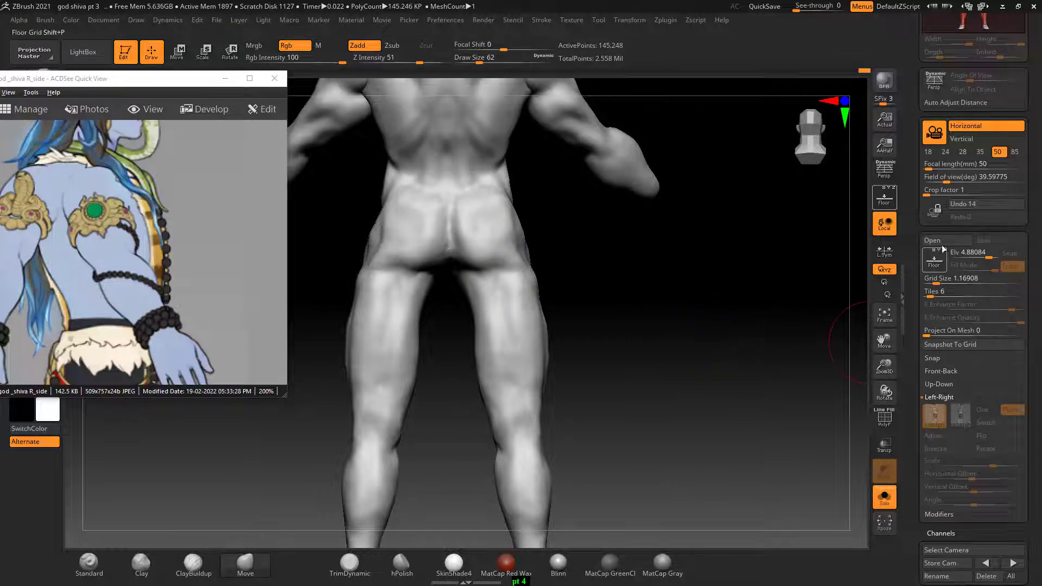
{"action": "left_click_drag", "start_coordinate": [919, 523], "coordinate": [919, 153]}
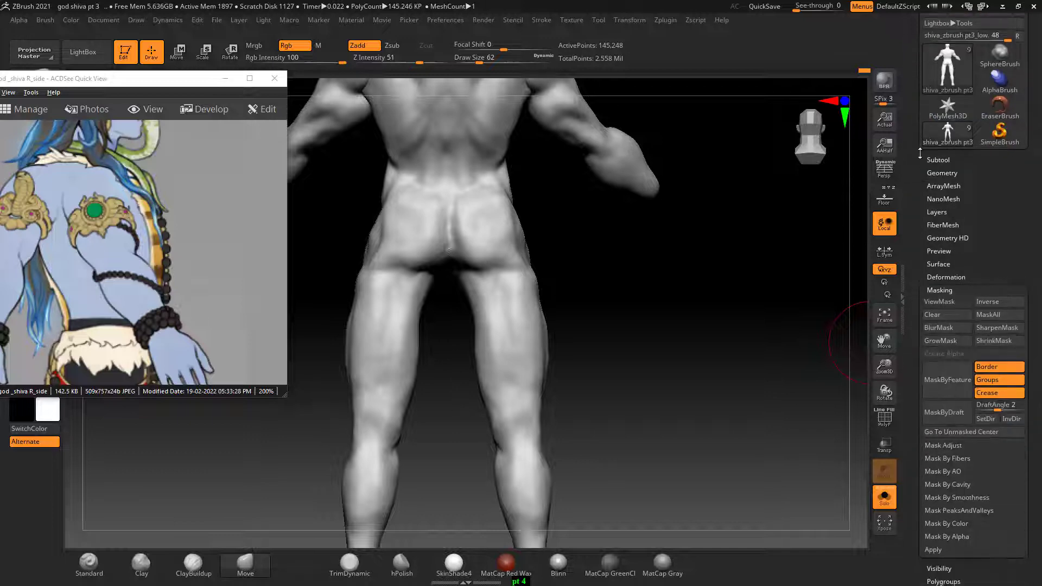
{"action": "left_click", "coordinate": [944, 173]}
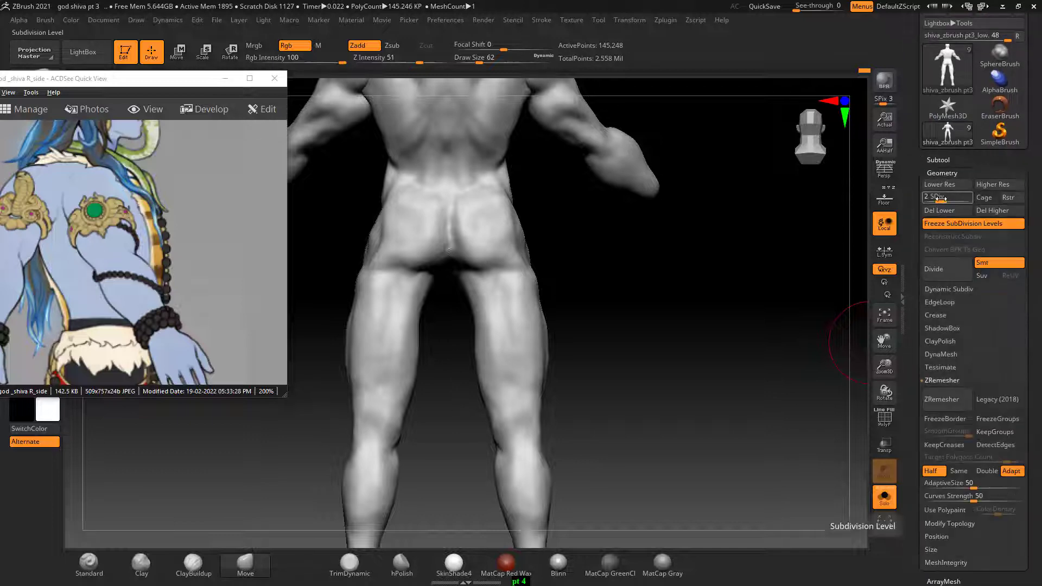
{"action": "left_click_drag", "start_coordinate": [939, 199], "coordinate": [924, 199]}
{"action": "left_click_drag", "start_coordinate": [785, 282], "coordinate": [778, 308]}
Switch to the Move brush with the Transpose gizmo, mask the body and place the pivot at the hip.
{"action": "key", "text": "b"}
{"action": "key", "text": "m"}
{"action": "key", "text": "v"}
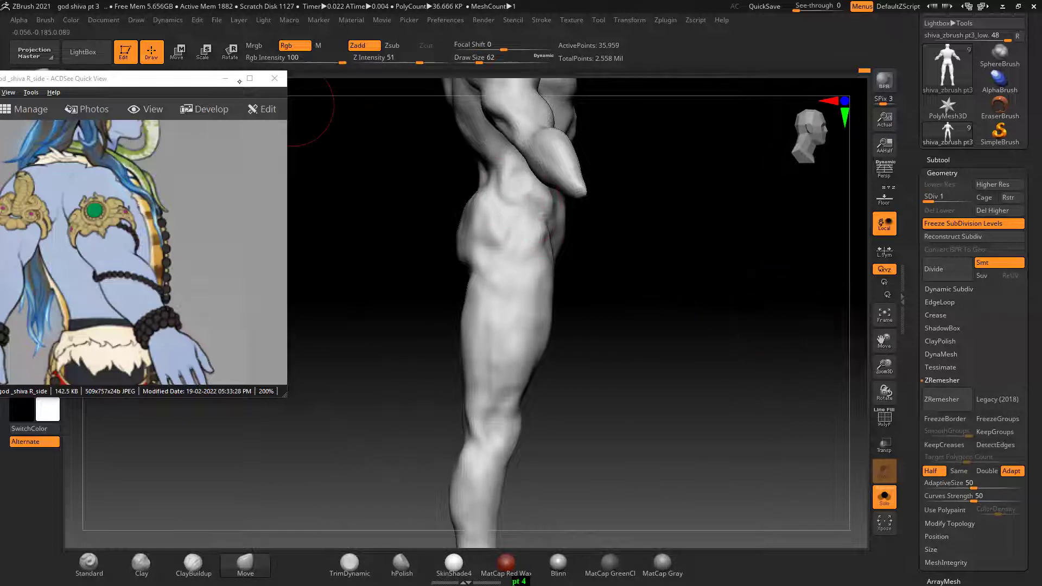
{"action": "key", "text": "w"}
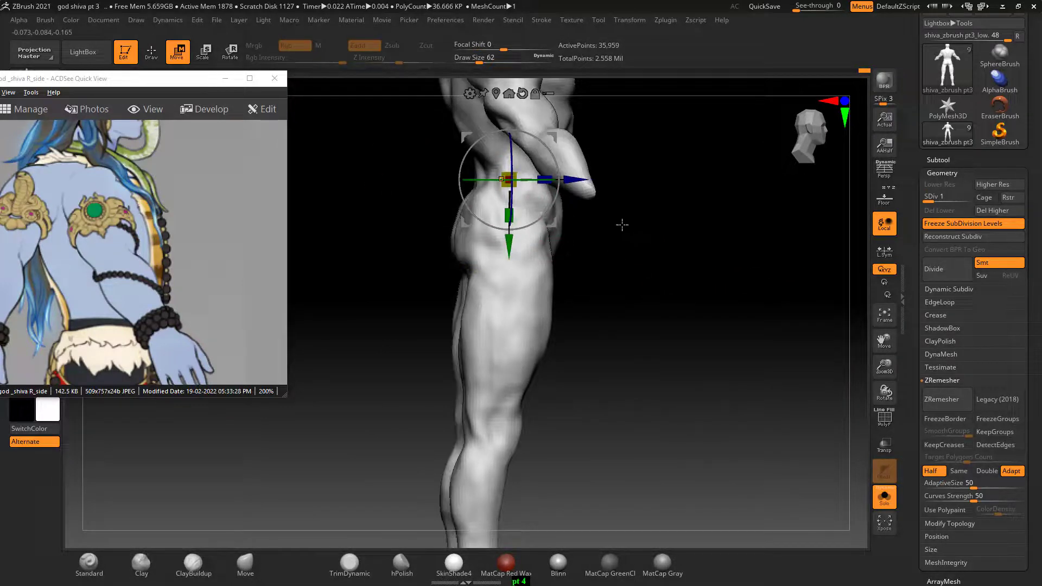
{"action": "key", "text": "shift"}
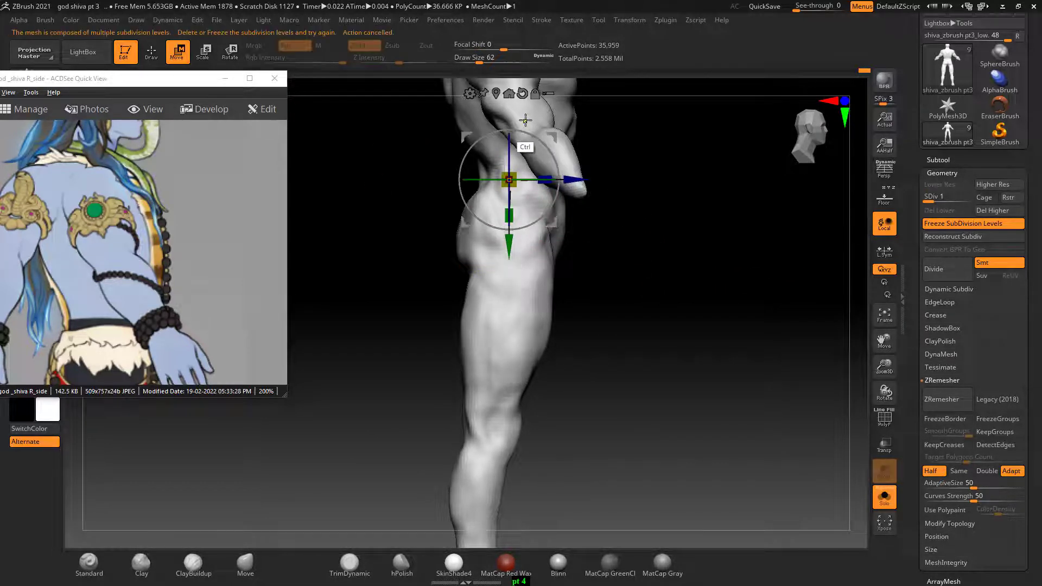
{"action": "left_click", "coordinate": [521, 111], "text": "ctrl"}
{"action": "left_click", "coordinate": [502, 182], "text": "ctrl"}
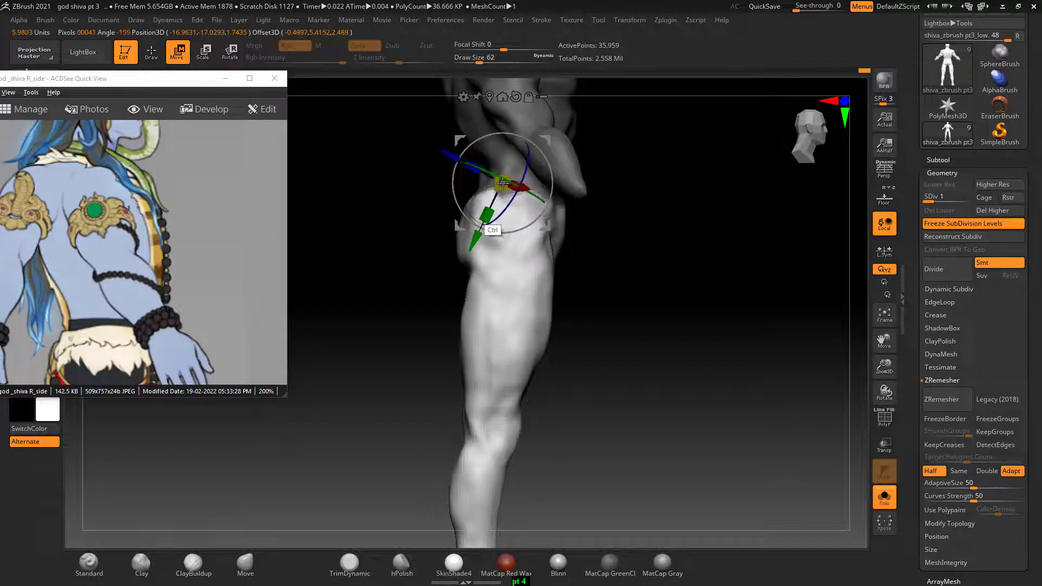
Rotate the leg forward about 13 degrees at the hip to line up with the side reference.
{"action": "mouse_move", "coordinate": [597, 293]}
{"action": "left_mouse_down"}
{"action": "mouse_move", "coordinate": [707, 281]}
{"action": "mouse_move", "coordinate": [644, 288]}
{"action": "left_mouse_up"}
{"action": "left_click_drag", "start_coordinate": [459, 196], "coordinate": [459, 202]}
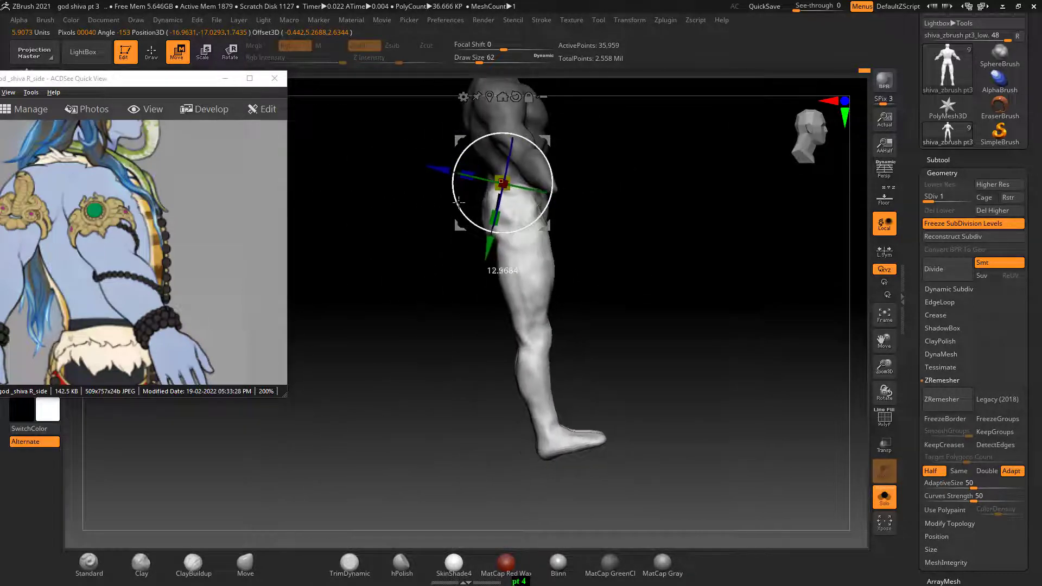
{"action": "mouse_move", "coordinate": [615, 249]}
{"action": "left_mouse_down"}
{"action": "mouse_move", "coordinate": [656, 265]}
{"action": "mouse_move", "coordinate": [660, 255]}
{"action": "mouse_move", "coordinate": [658, 272]}
{"action": "mouse_move", "coordinate": [746, 309]}
{"action": "left_mouse_up"}
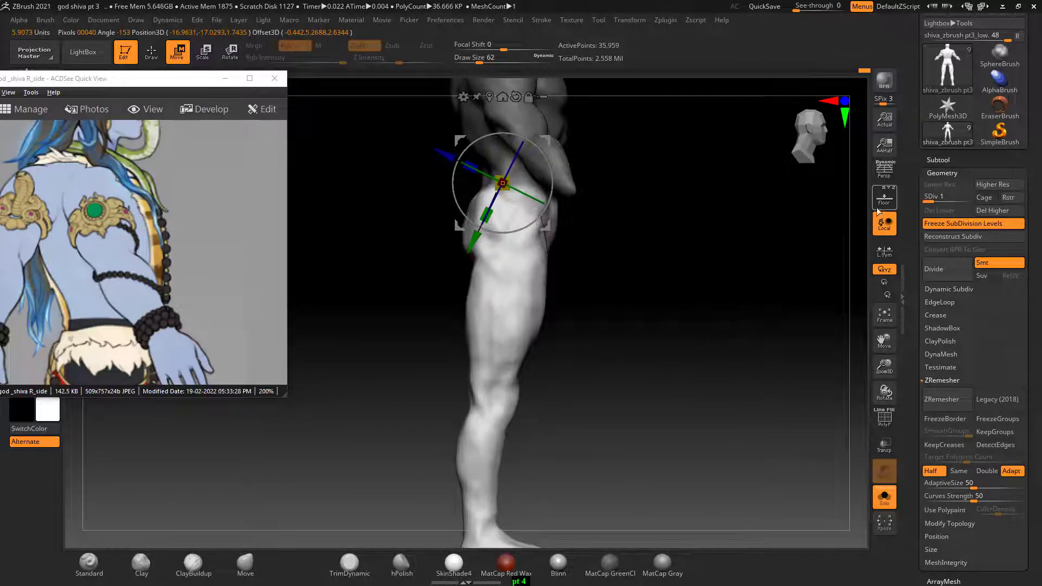
{"action": "left_click", "coordinate": [882, 202]}
{"action": "left_click_drag", "start_coordinate": [624, 293], "coordinate": [624, 244], "text": "alt"}
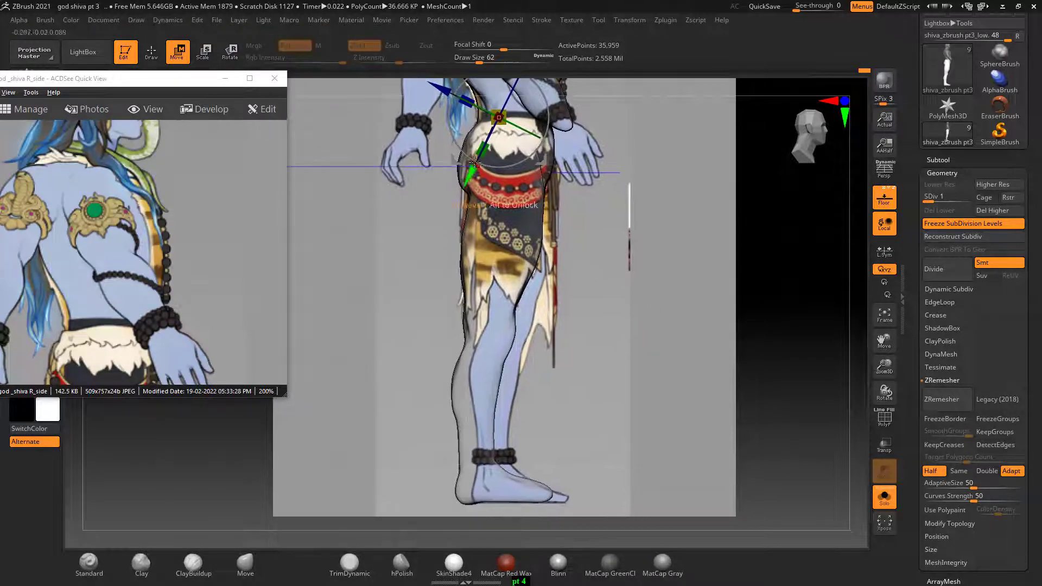
{"action": "left_click_drag", "start_coordinate": [459, 148], "coordinate": [459, 145]}
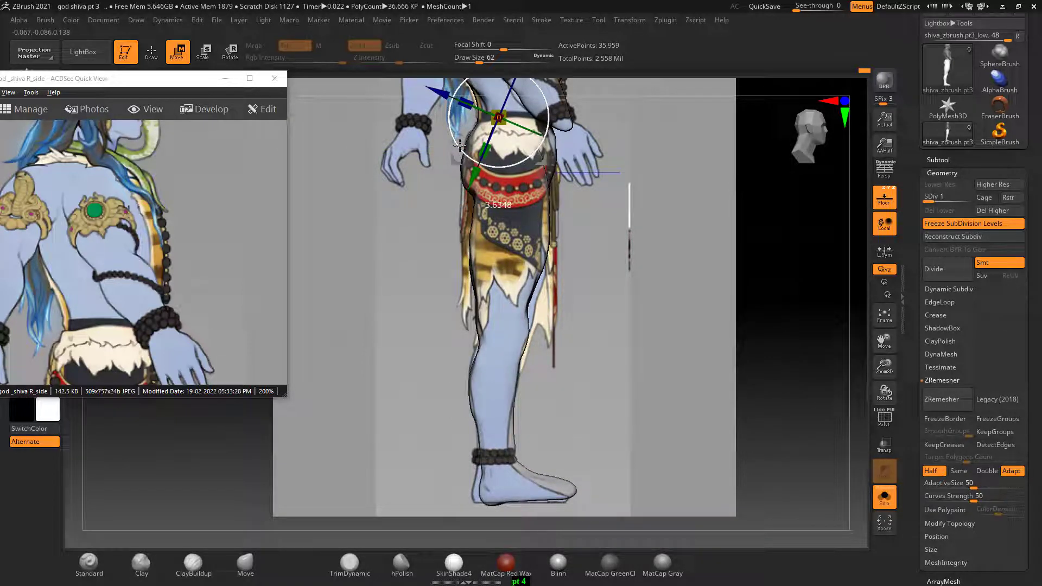
{"action": "left_click_drag", "start_coordinate": [459, 146], "coordinate": [459, 146]}
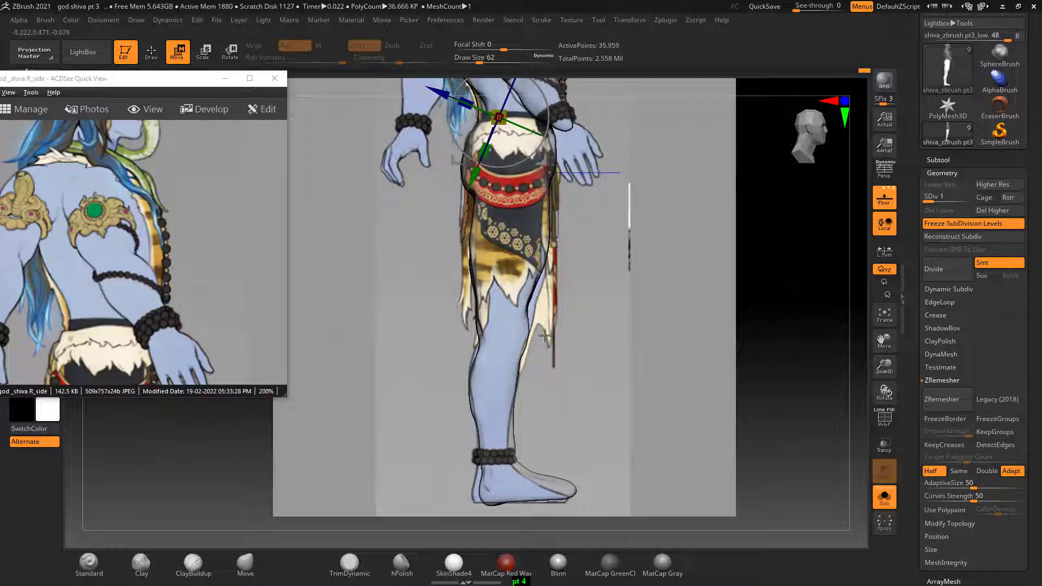
Move the pivot to the knee and rotate the lower leg about -3.85 degrees to match the reference.
{"action": "left_click", "coordinate": [506, 326]}
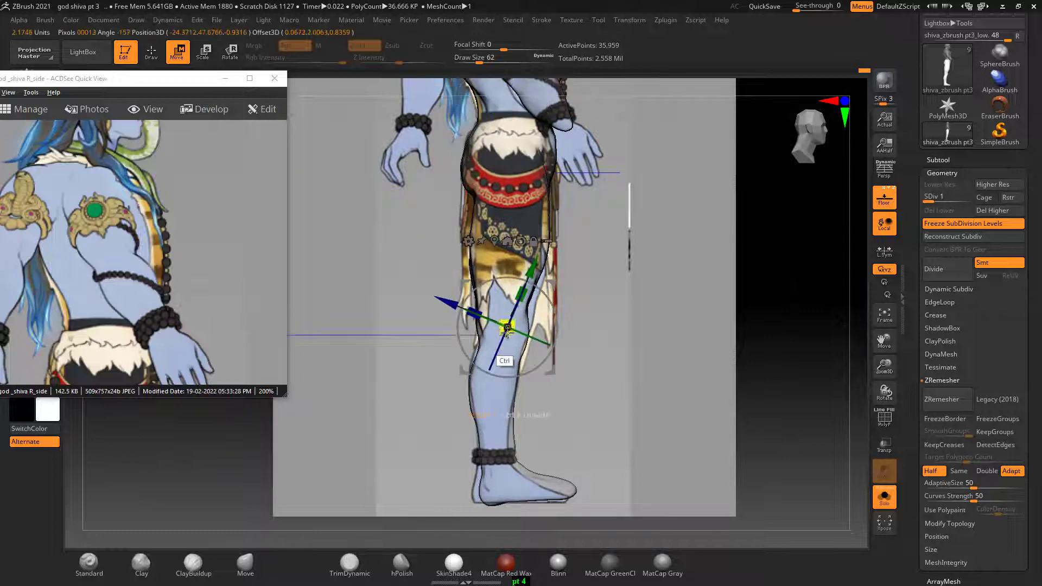
{"action": "left_click", "coordinate": [884, 201]}
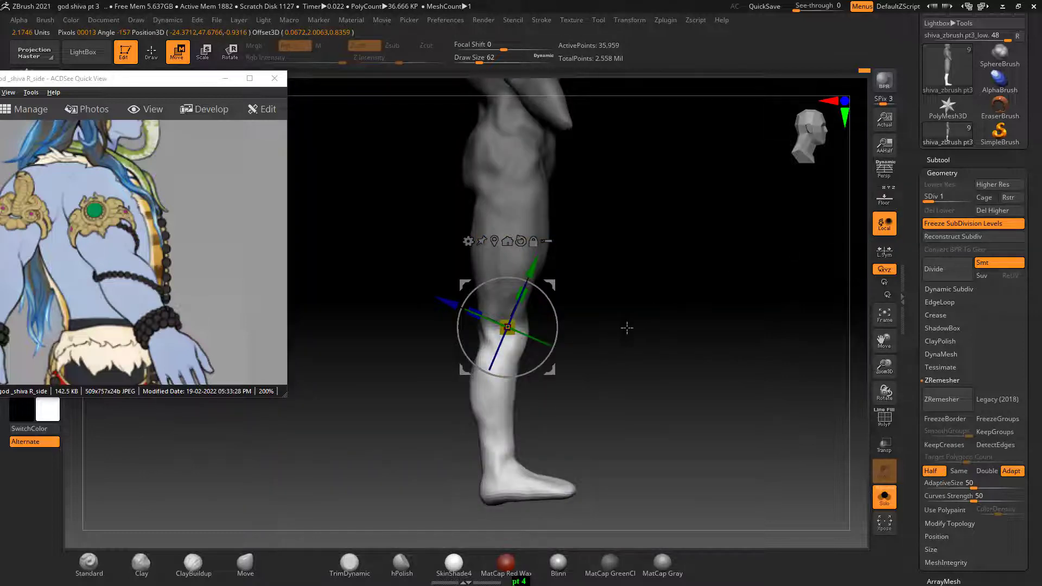
{"action": "left_click_drag", "start_coordinate": [627, 328], "coordinate": [647, 324], "text": "shift"}
{"action": "left_click", "coordinate": [890, 203]}
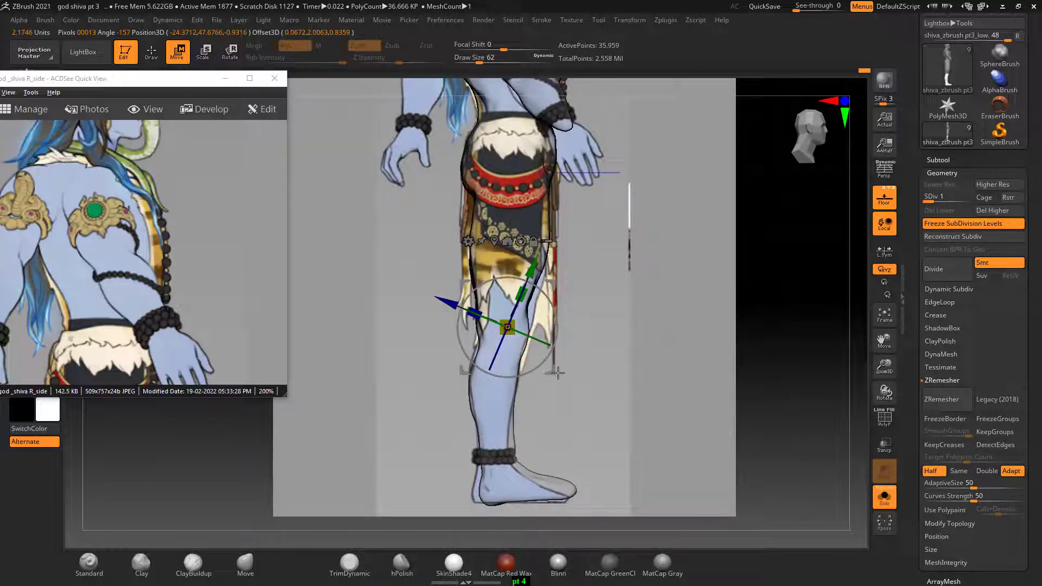
{"action": "left_click_drag", "start_coordinate": [534, 370], "coordinate": [532, 371]}
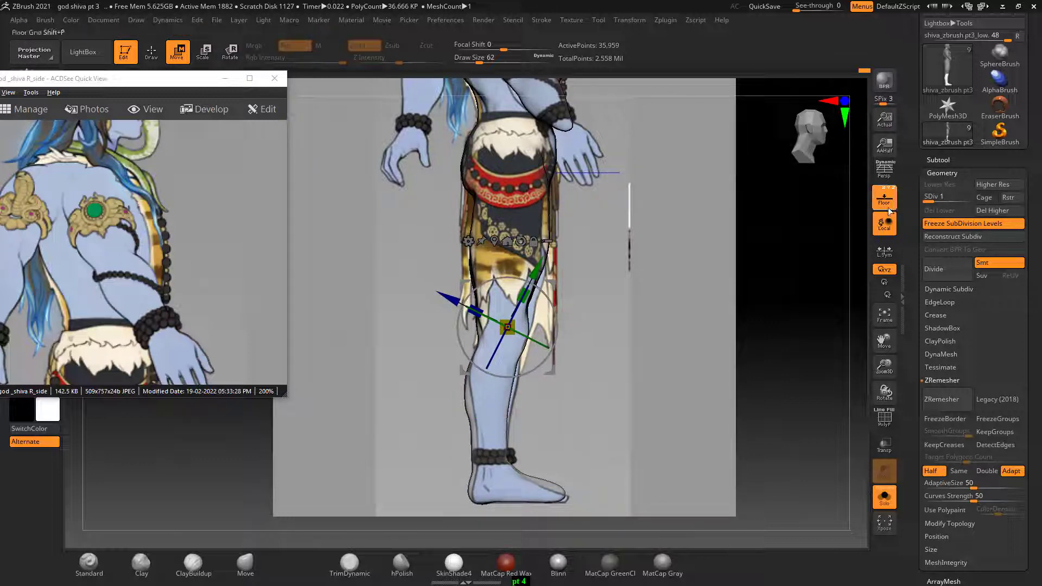
Hide the reference, return to sculpting mode, check front and side views, then bring up the window switcher.
{"action": "key", "text": "shift+p"}
{"action": "mouse_move", "coordinate": [784, 272]}
{"action": "left_mouse_down", "text": "shift"}
{"action": "mouse_move", "coordinate": [733, 288]}
{"action": "mouse_move", "coordinate": [779, 285]}
{"action": "mouse_move", "coordinate": [760, 287]}
{"action": "left_mouse_up", "text": "shift"}
{"action": "key", "text": "q"}
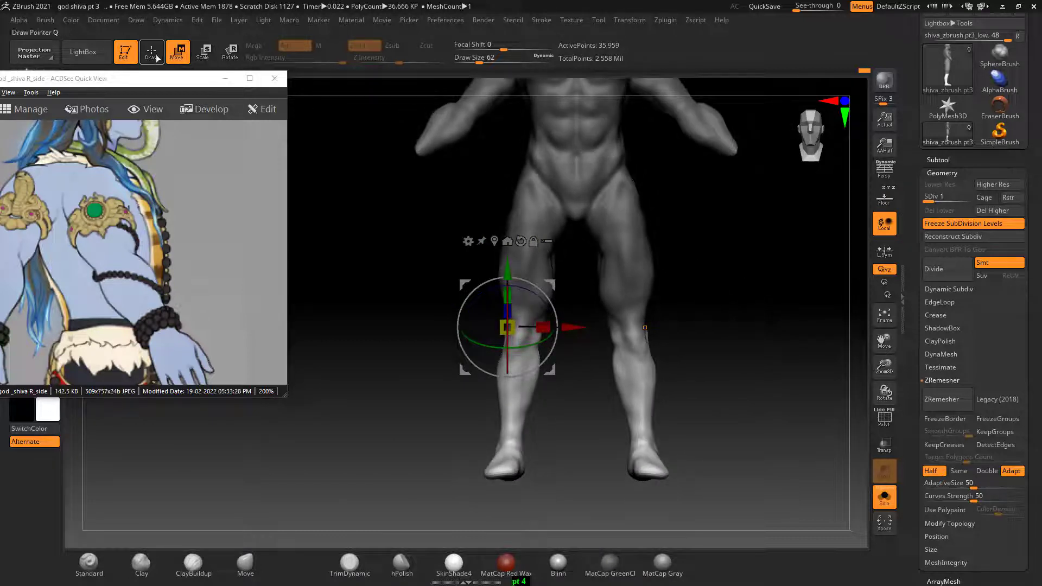
{"action": "mouse_move", "coordinate": [754, 357]}
{"action": "left_mouse_down"}
{"action": "mouse_move", "coordinate": [774, 362]}
{"action": "mouse_move", "coordinate": [751, 356]}
{"action": "mouse_move", "coordinate": [747, 373]}
{"action": "mouse_move", "coordinate": [740, 356]}
{"action": "mouse_move", "coordinate": [695, 342]}
{"action": "mouse_move", "coordinate": [702, 367]}
{"action": "left_mouse_up"}
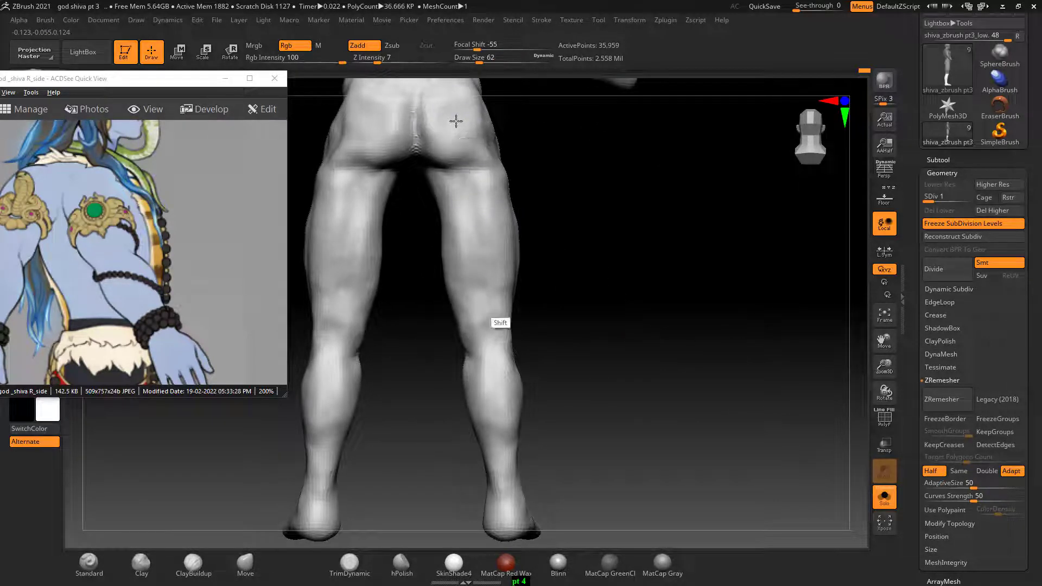
{"action": "left_click_drag", "start_coordinate": [667, 331], "coordinate": [775, 372], "text": "shift"}
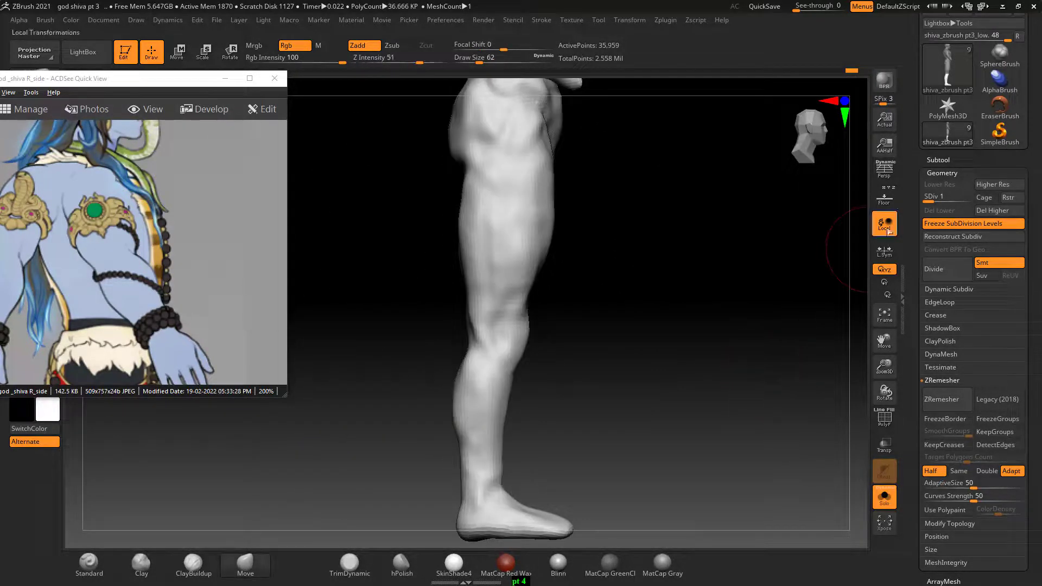
{"action": "key", "text": "alt+Tab"}
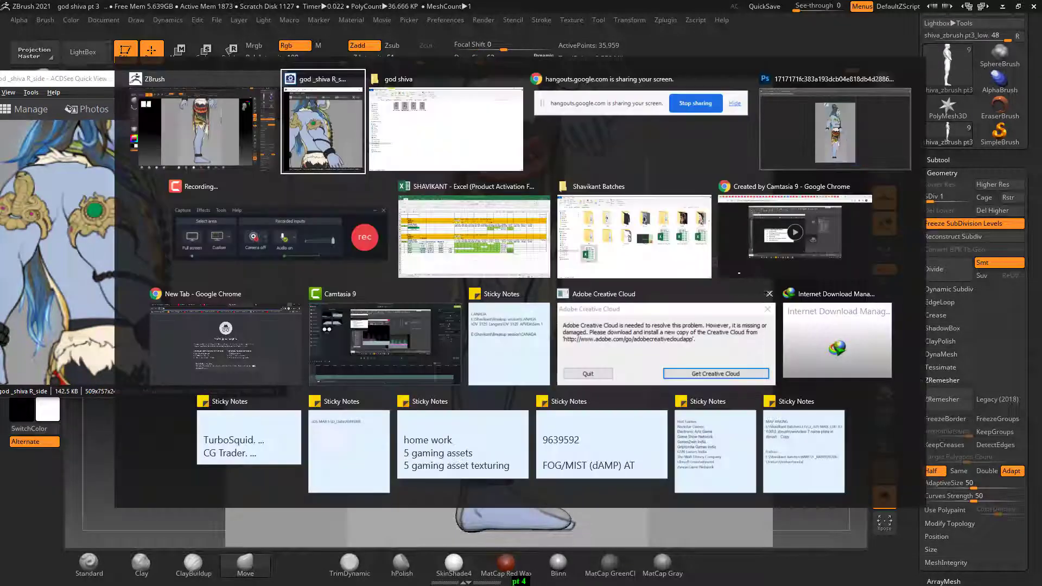